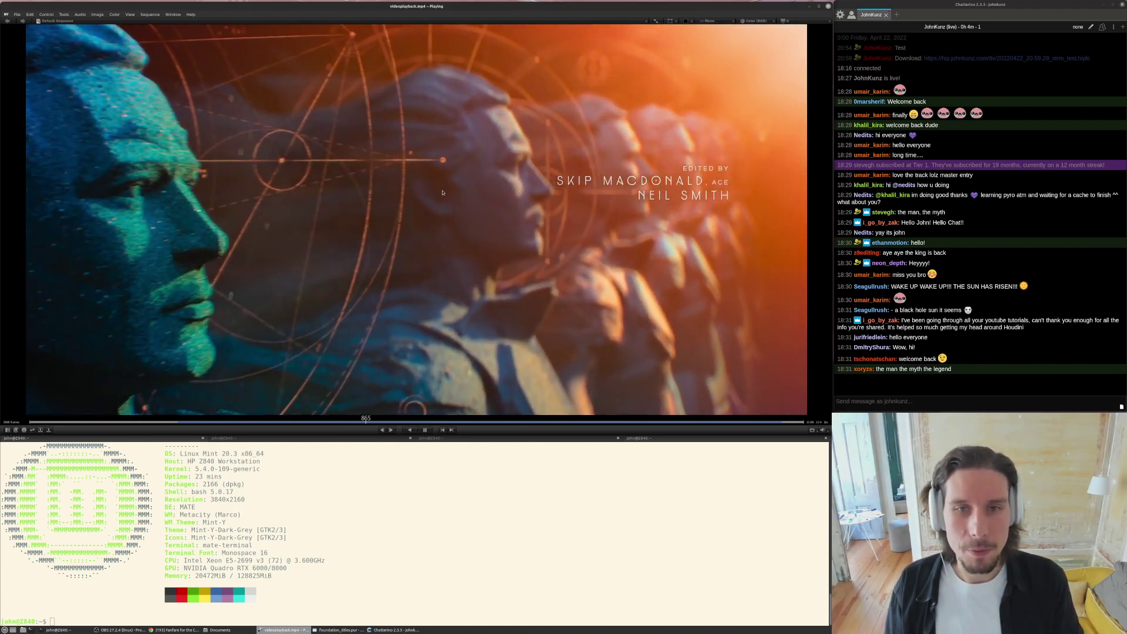
- Scrub through the title sequence to examine the shots with red particle streams
drag(449, 199, 452, 148)
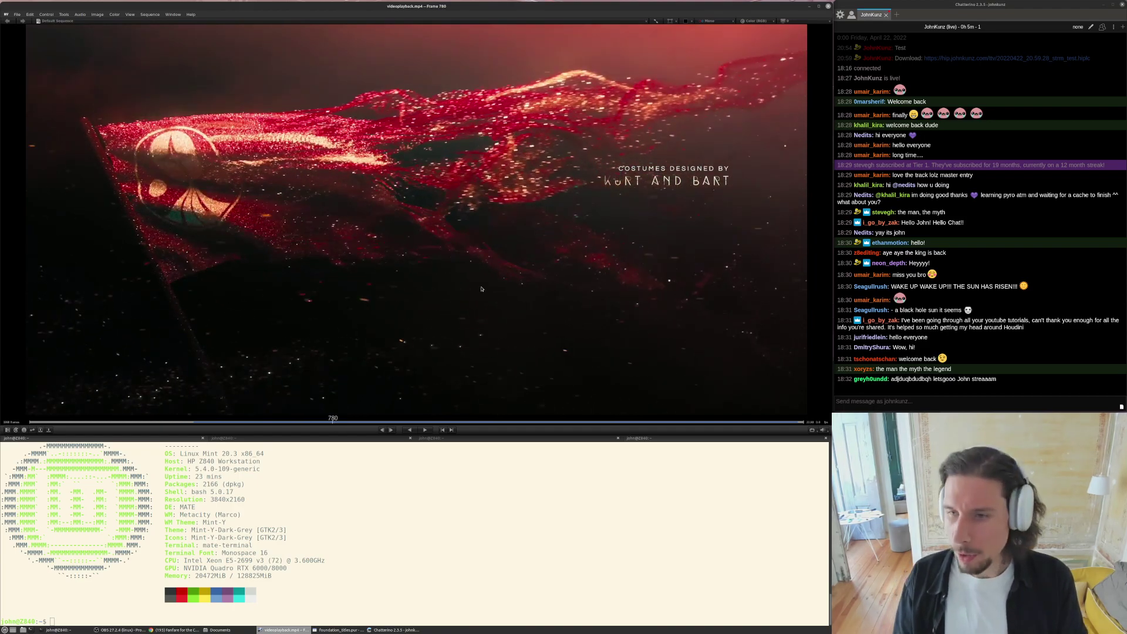
drag(505, 284, 94, 346)
mouse_move(123, 423)
mouse_down()
mouse_move(103, 423)
mouse_move(161, 421)
mouse_up()
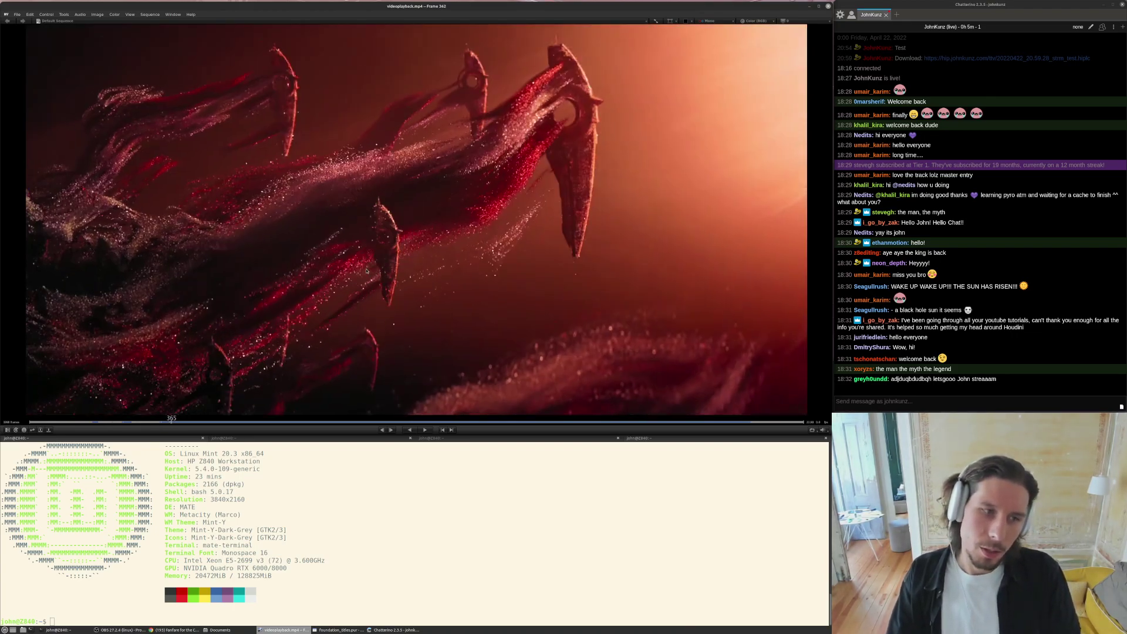
drag(366, 272, 363, 276)
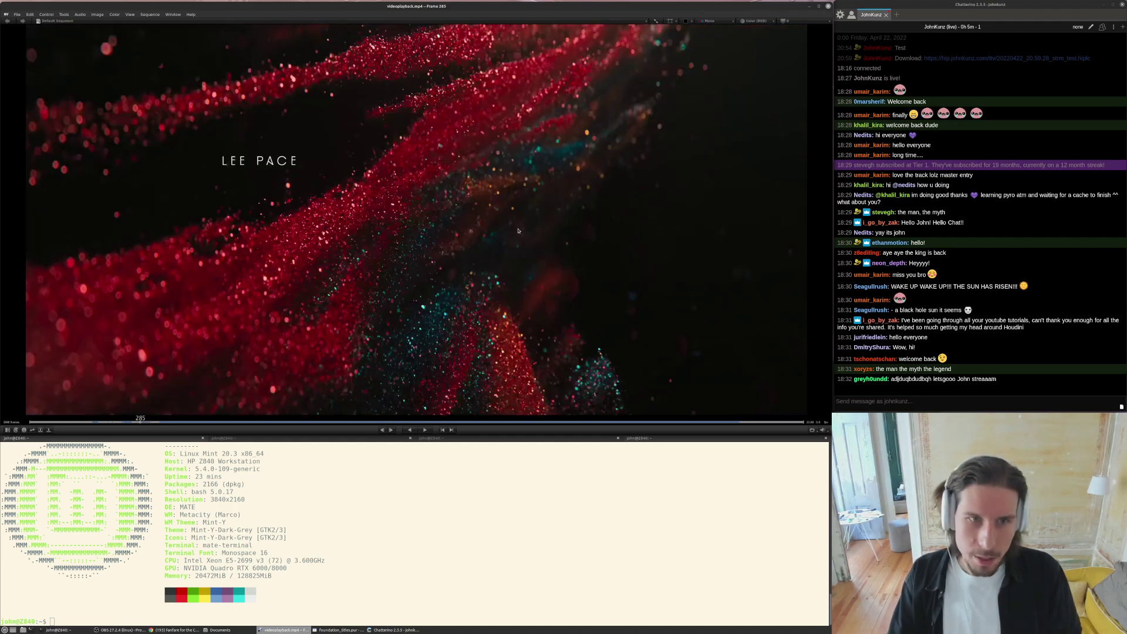
- Limit the playback range to frames 207 to 484 and play it
drag(512, 231, 509, 232)
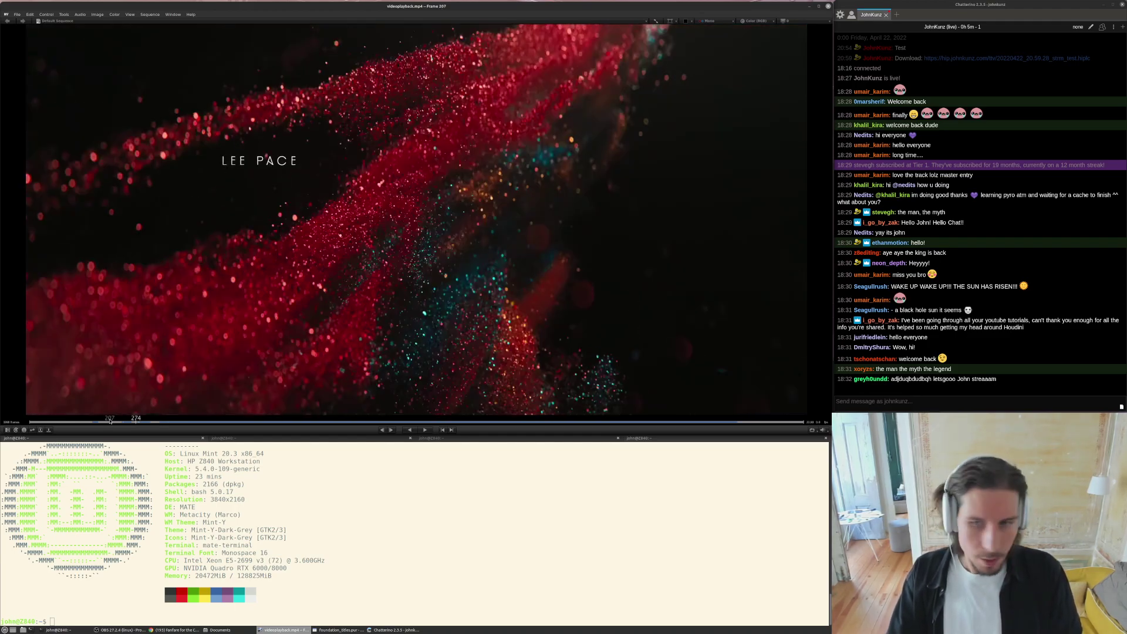
click(218, 425)
key(bracketright)
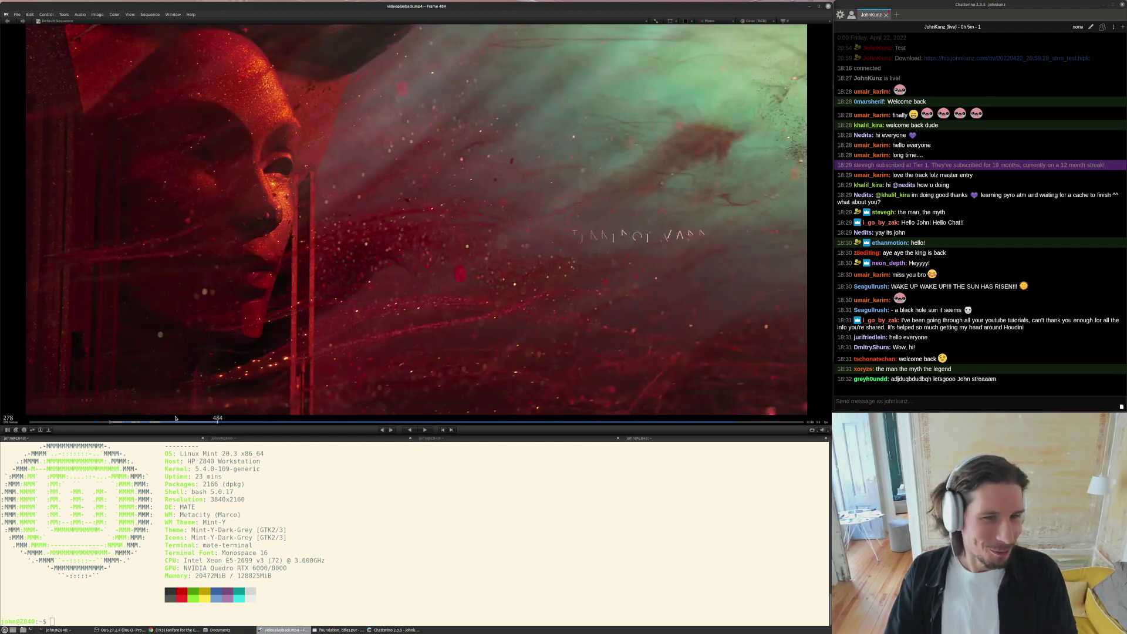
key(space)
- Go to frame 282 and raise the display exposure to 2.41
drag(205, 373, 220, 329)
key(e)
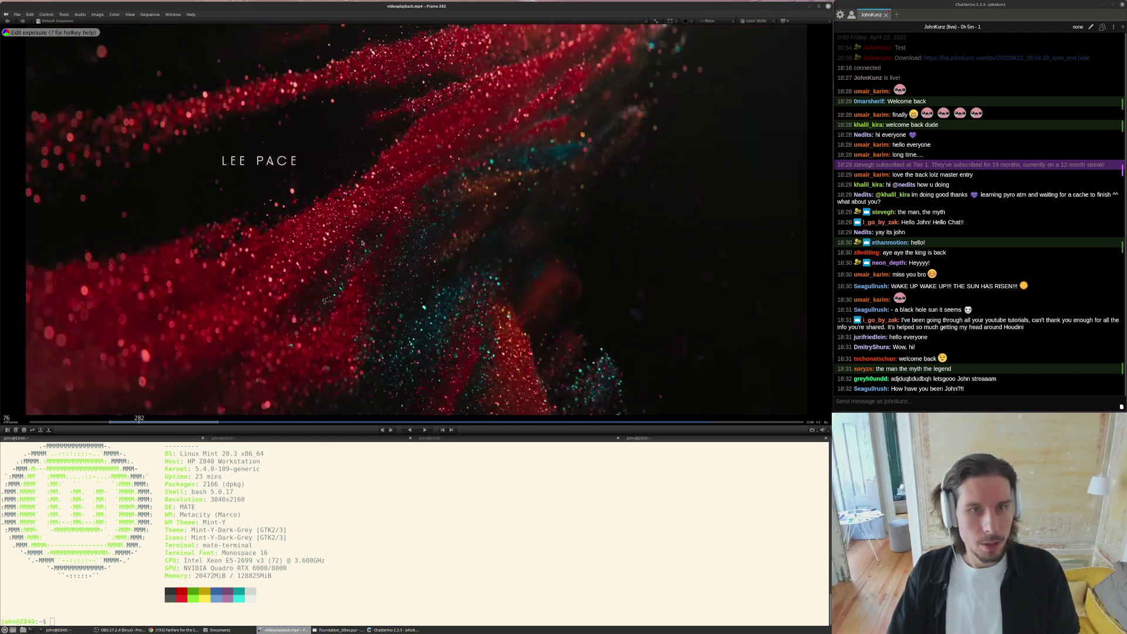
drag(317, 256, 340, 237)
key(e)
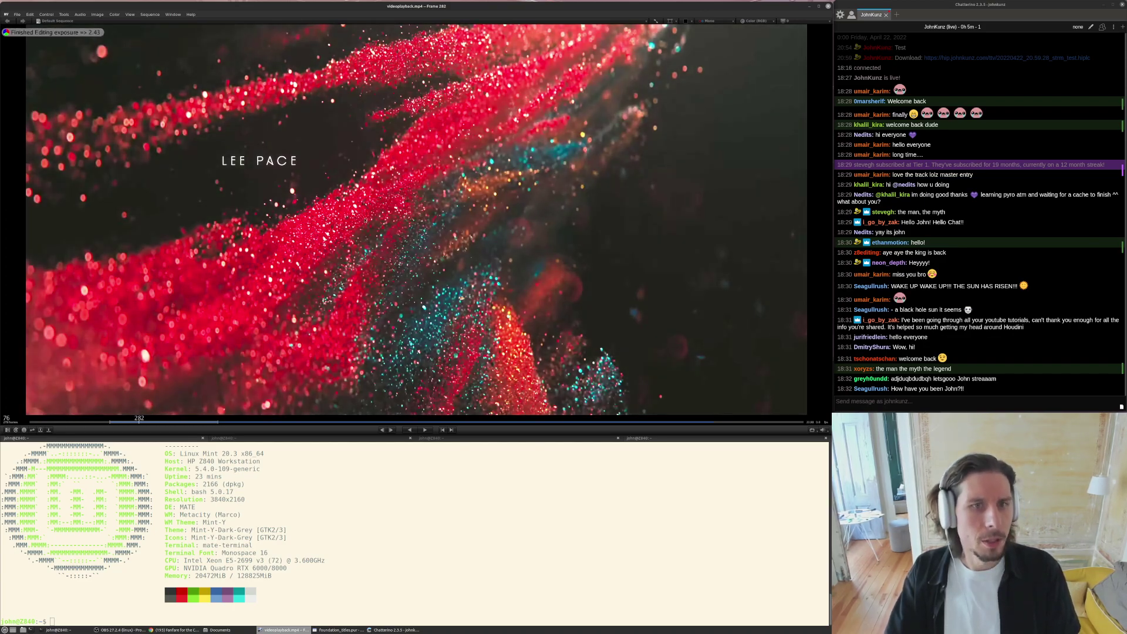
- Inspect the particle stream up close during playback, with the whole frame fitted to the view at the end
ctrl+middle_drag(331, 223, 488, 251)
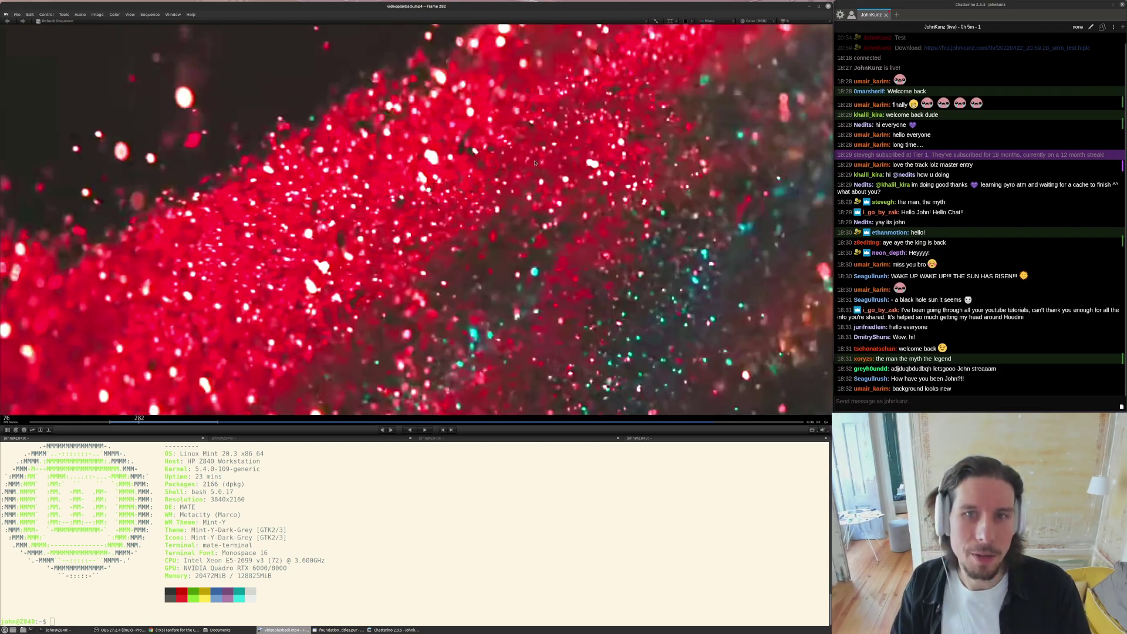
key(space)
key(f)
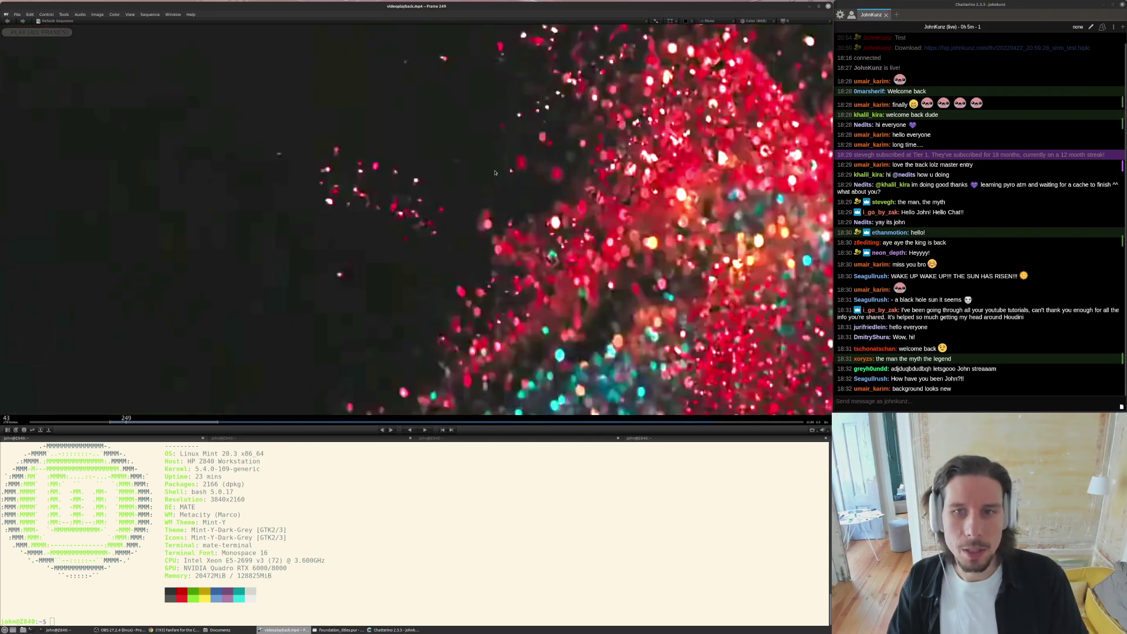
key(space)
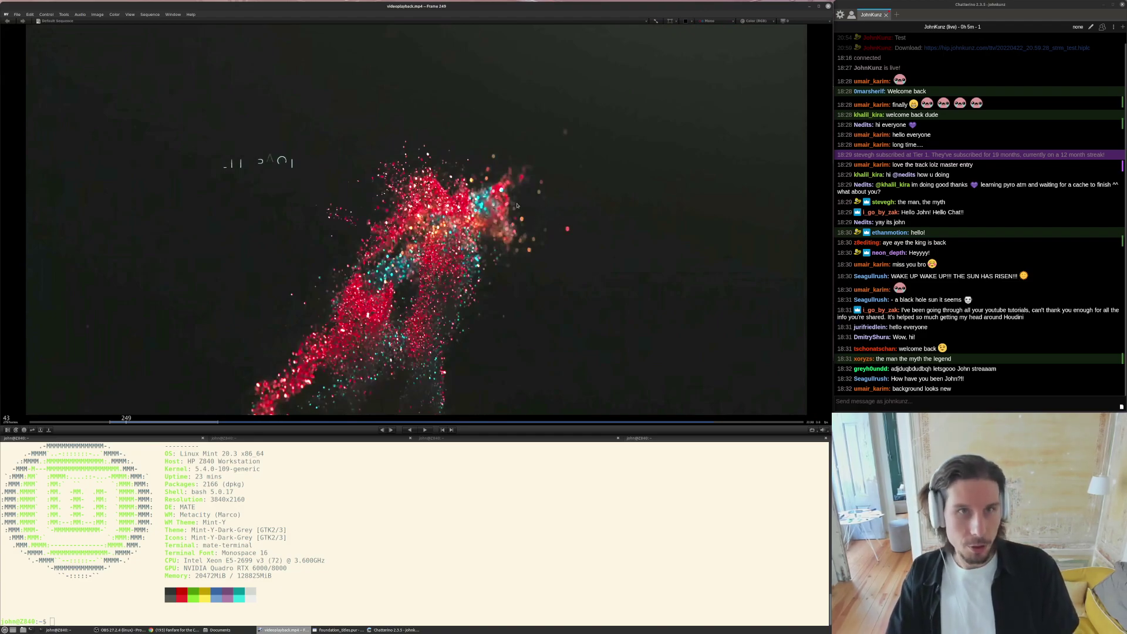
- Reset all color adjustments and resume playback of the sequence
click(119, 15)
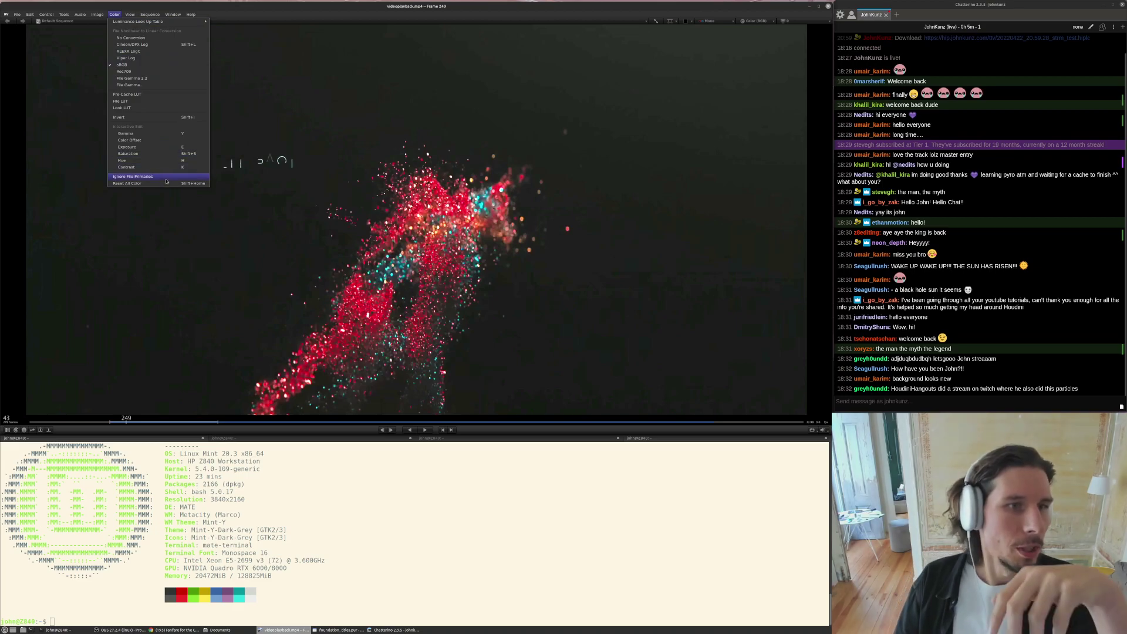
click(140, 183)
key(space)
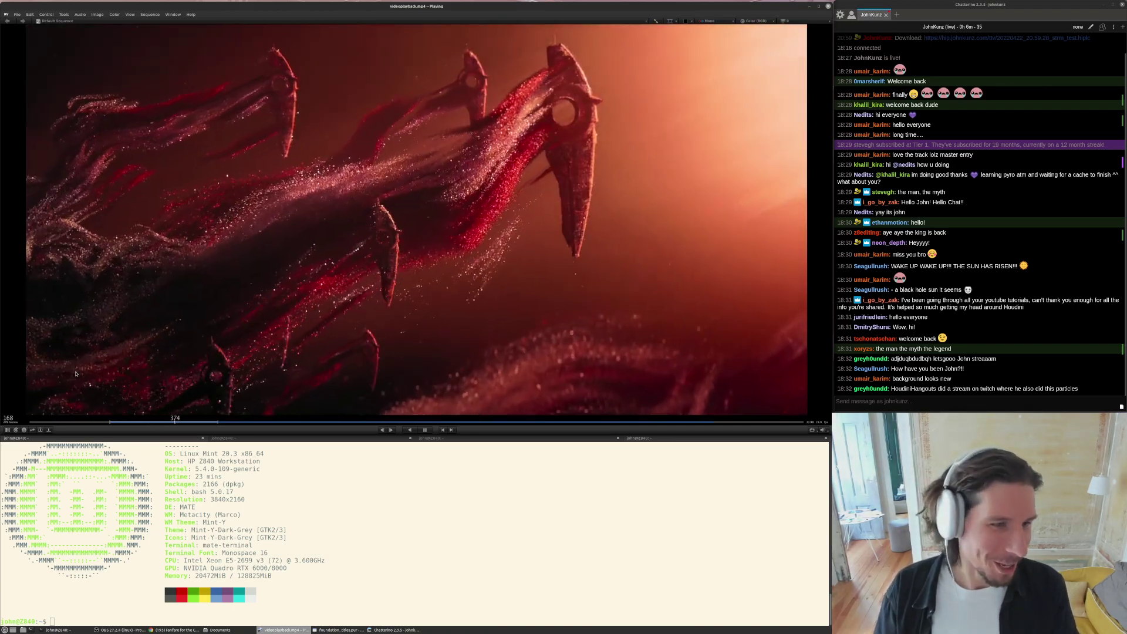
- Restrict the playback range to the black hole shot, starting at frame 117, and play it in a loop
click(75, 421)
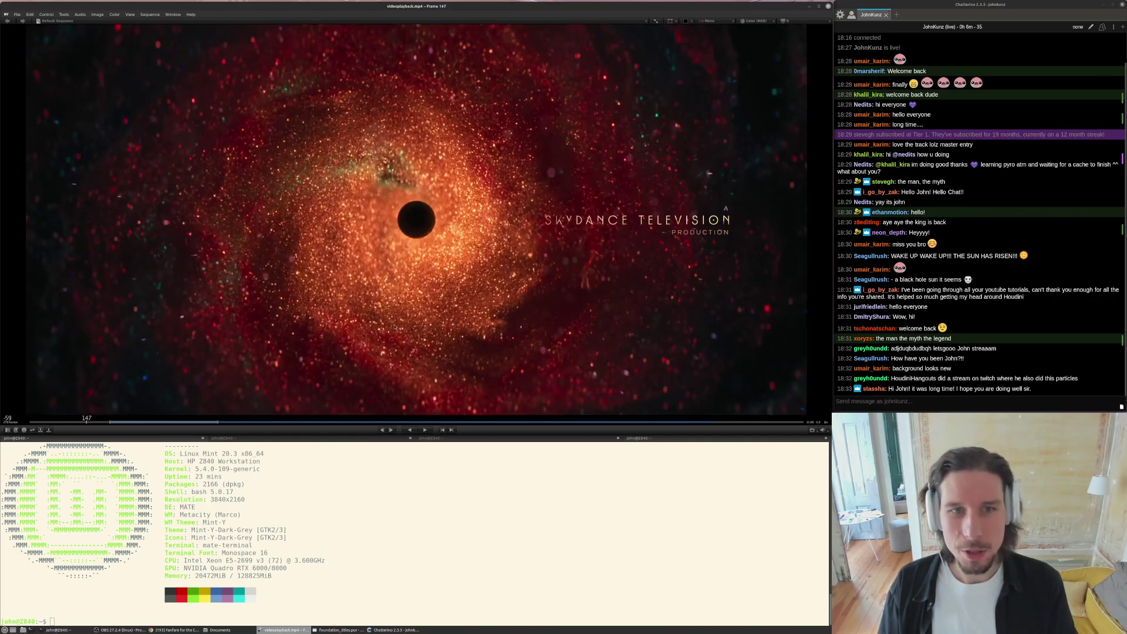
drag(394, 325, 376, 327)
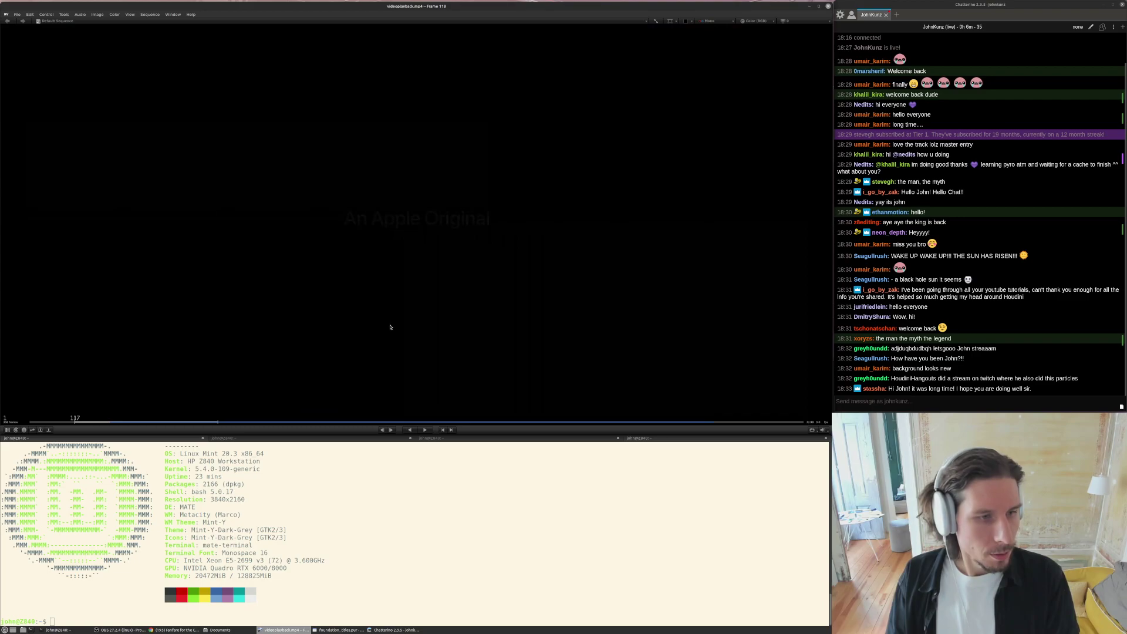
click(98, 423)
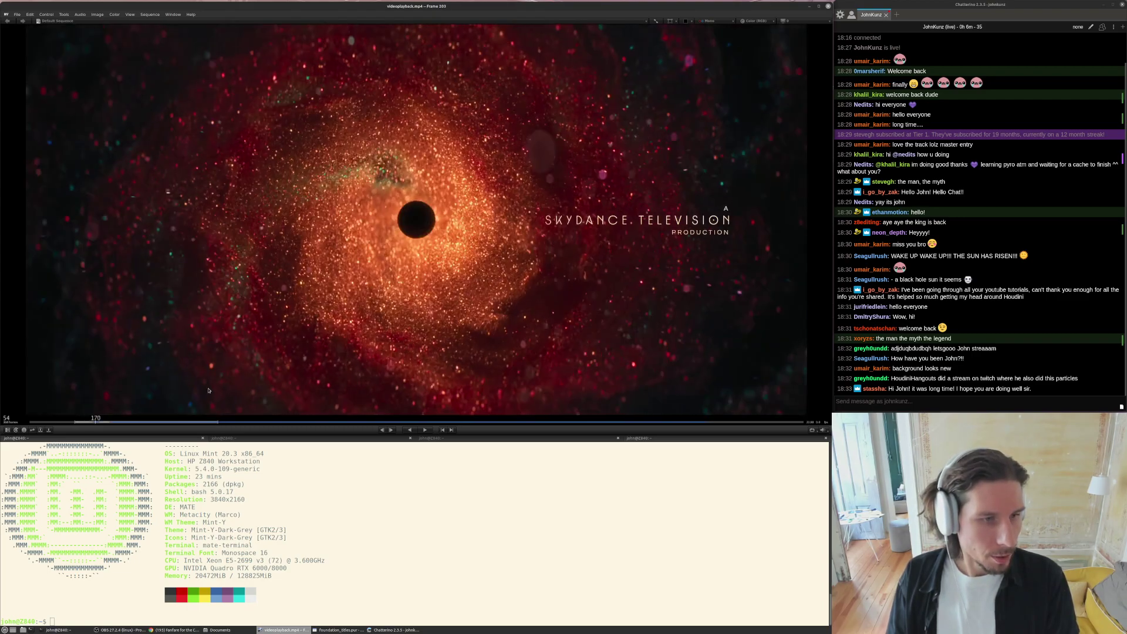
drag(206, 390, 213, 365)
key(bracketright)
key(space)
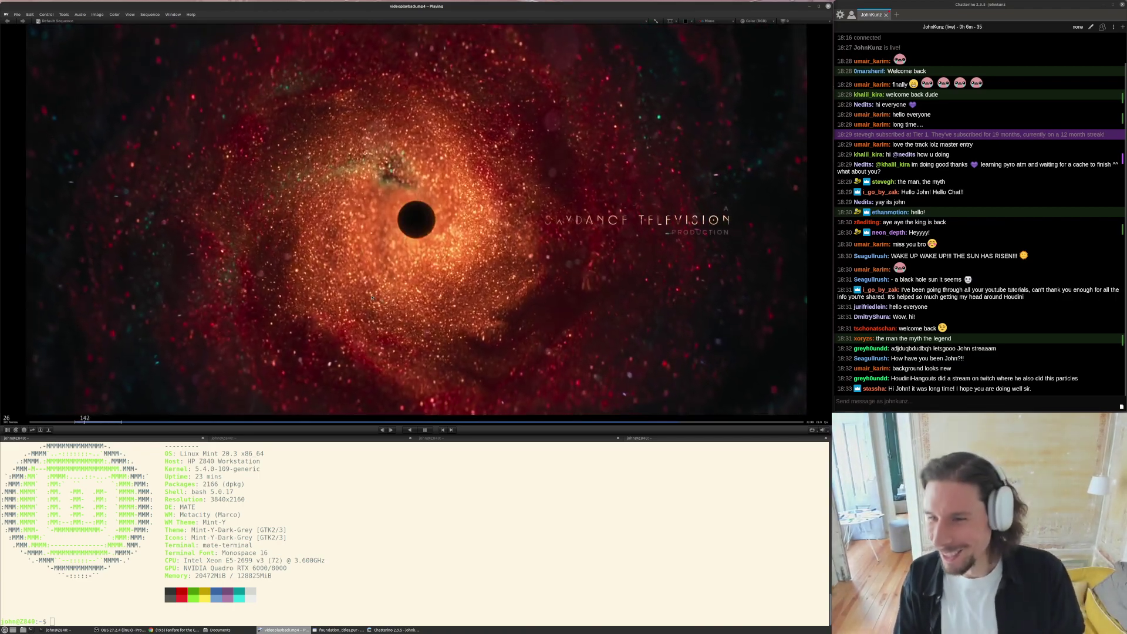
- Open the graphics card link posted in the chat and look at the product page
click(328, 506)
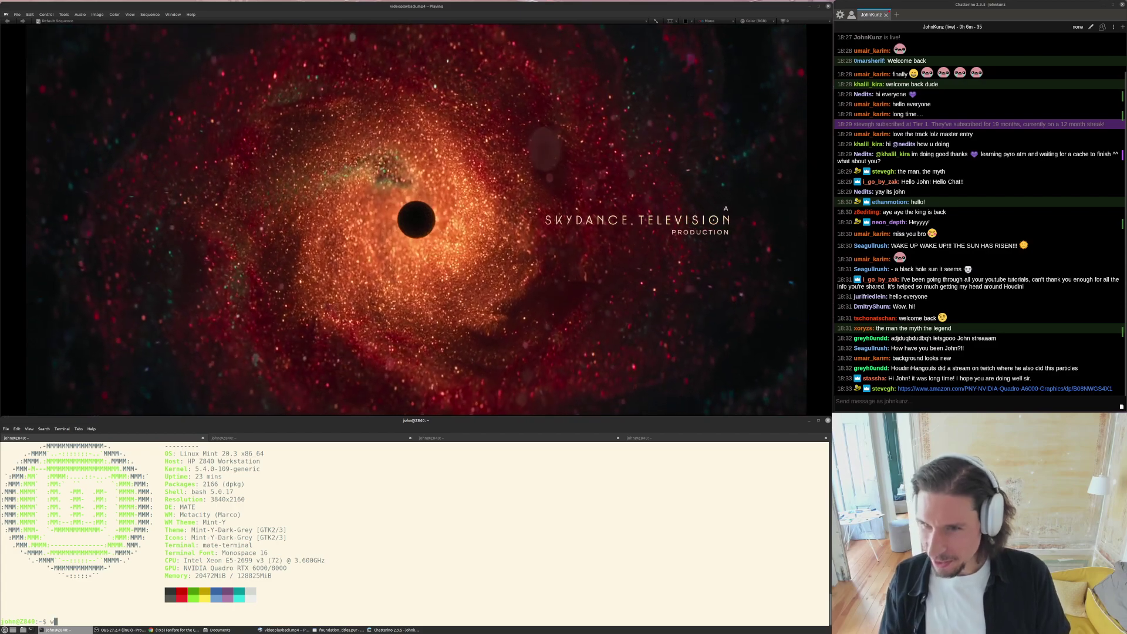
click(951, 389)
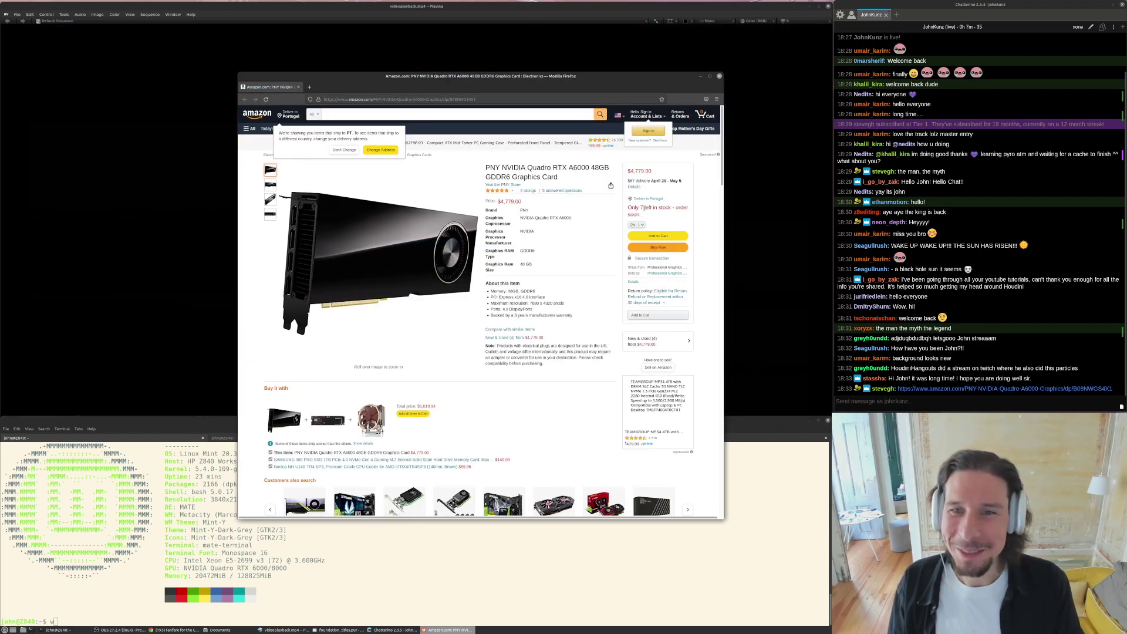
click(521, 99)
click(573, 295)
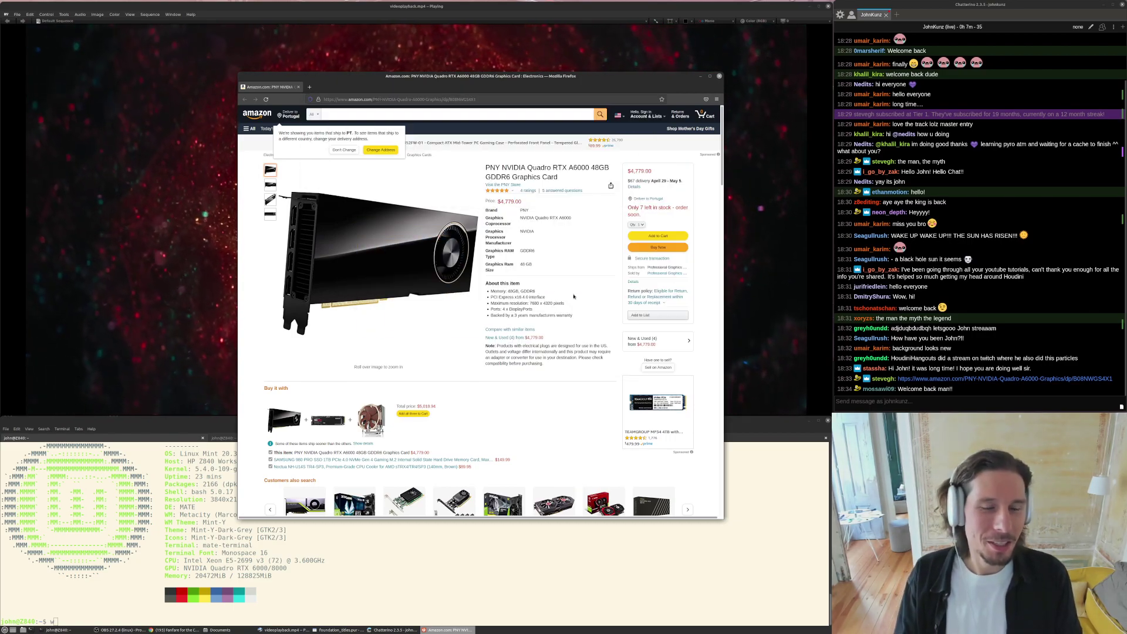
- Go to amazon.es in the browser and accept the site's cookies
click(411, 101)
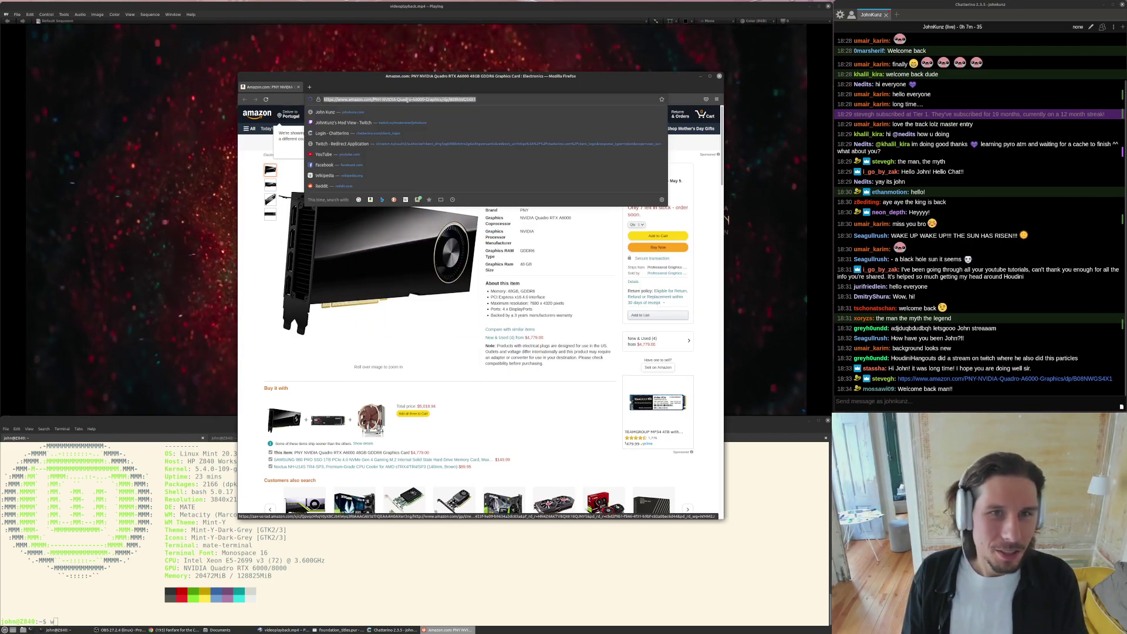
text(amazon.es)
key(Return)
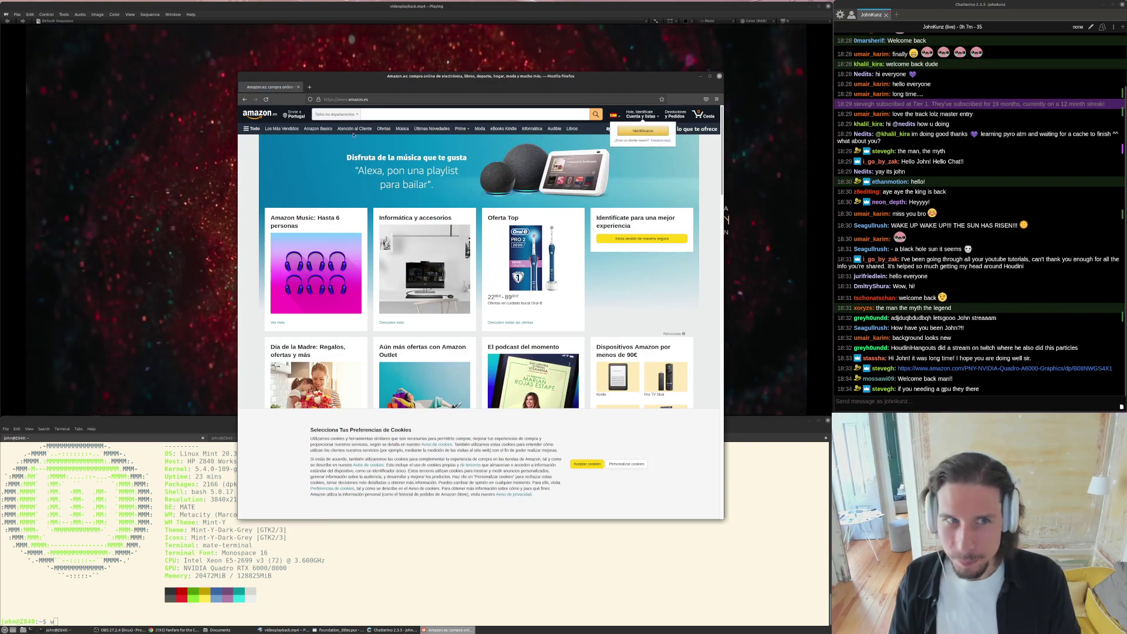
click(411, 116)
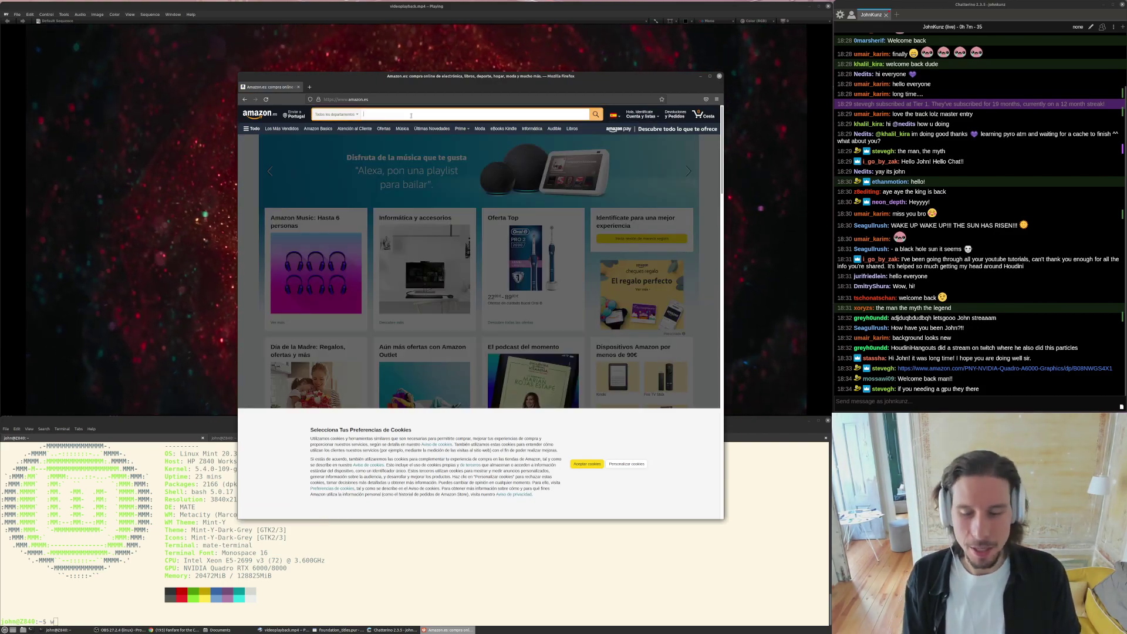
click(587, 464)
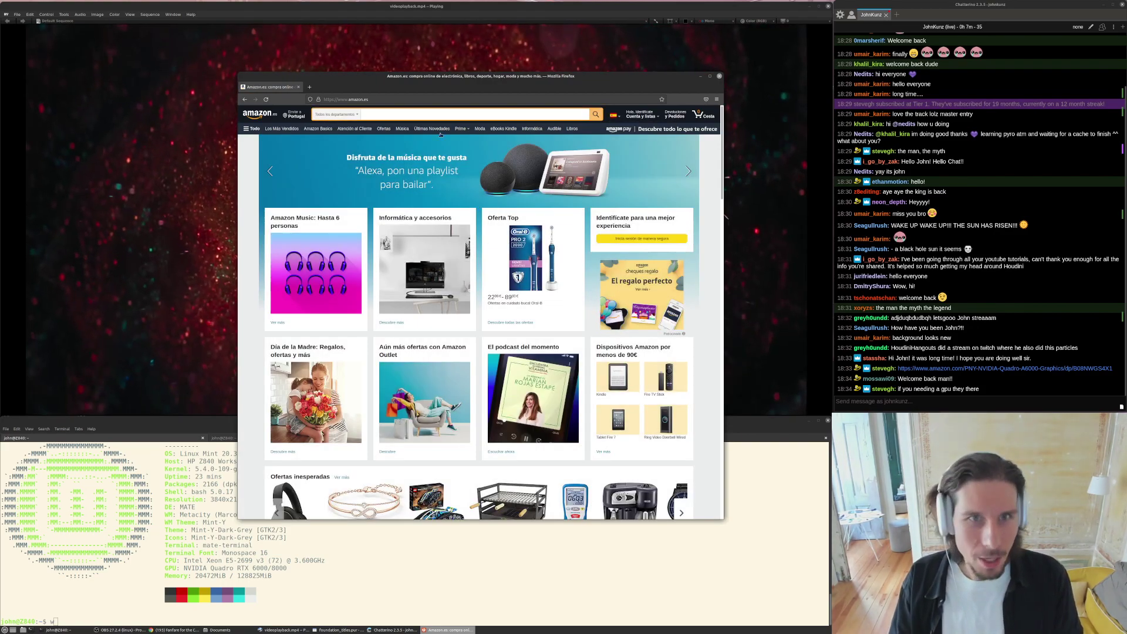
- Search for "gpu a6000" and view the PNY VCNRTXA6000-PB product page, closing the browser when done
click(410, 113)
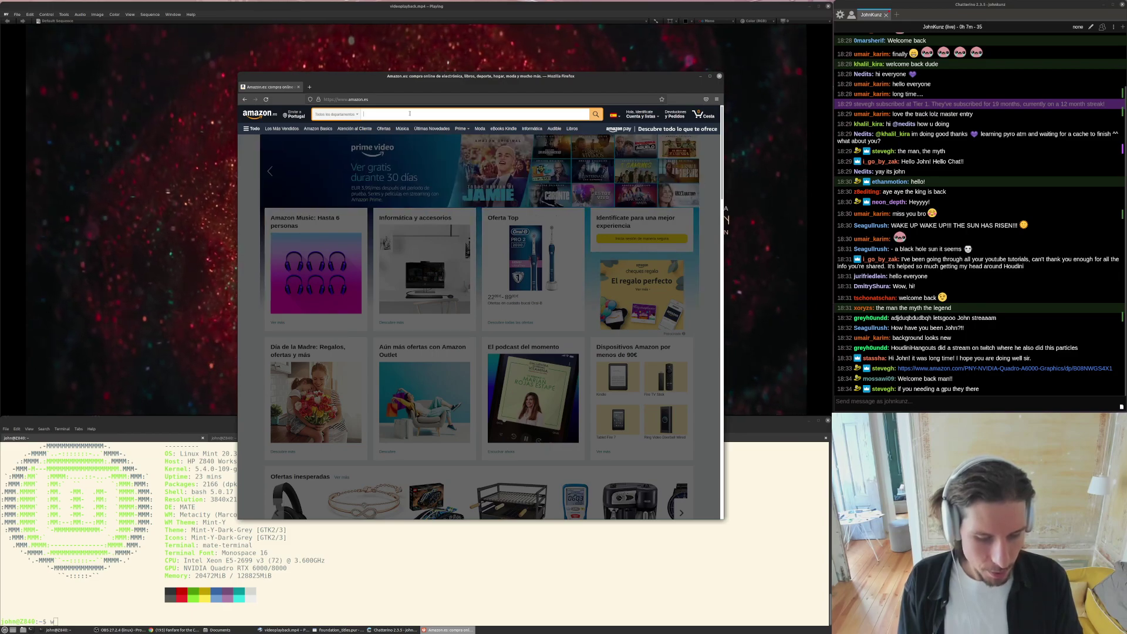
text(gpu a6000)
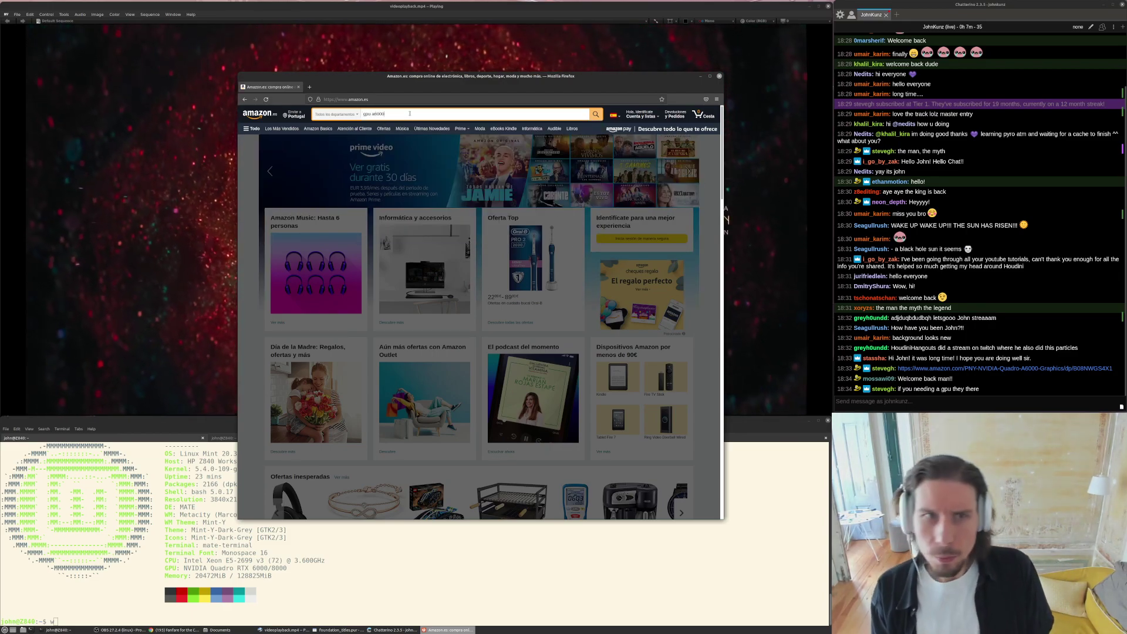
key(Return)
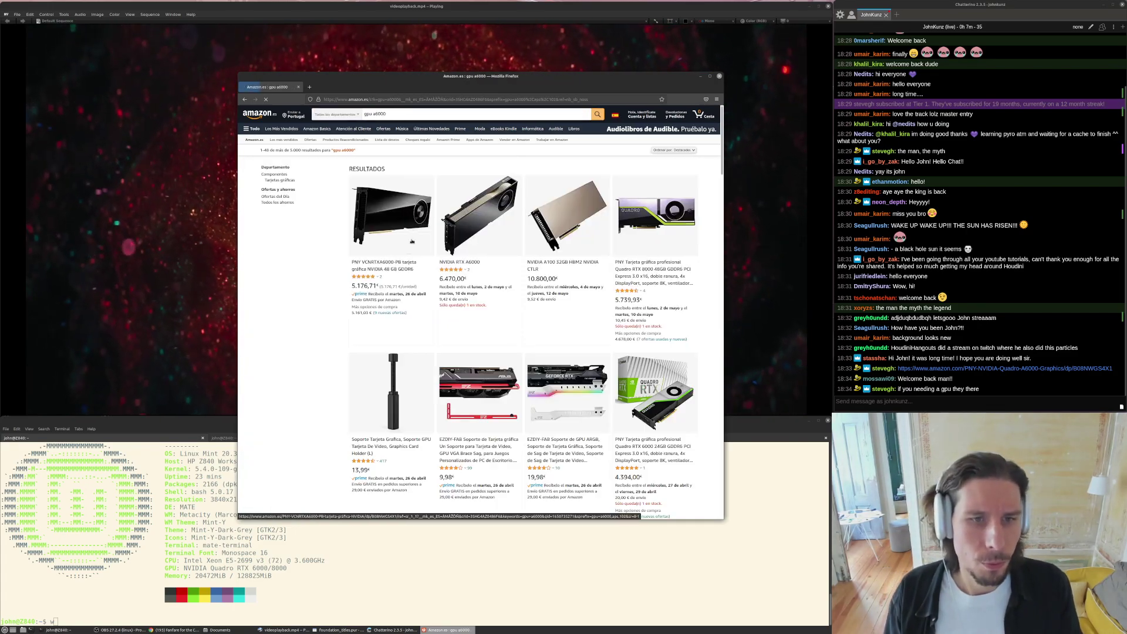
click(385, 265)
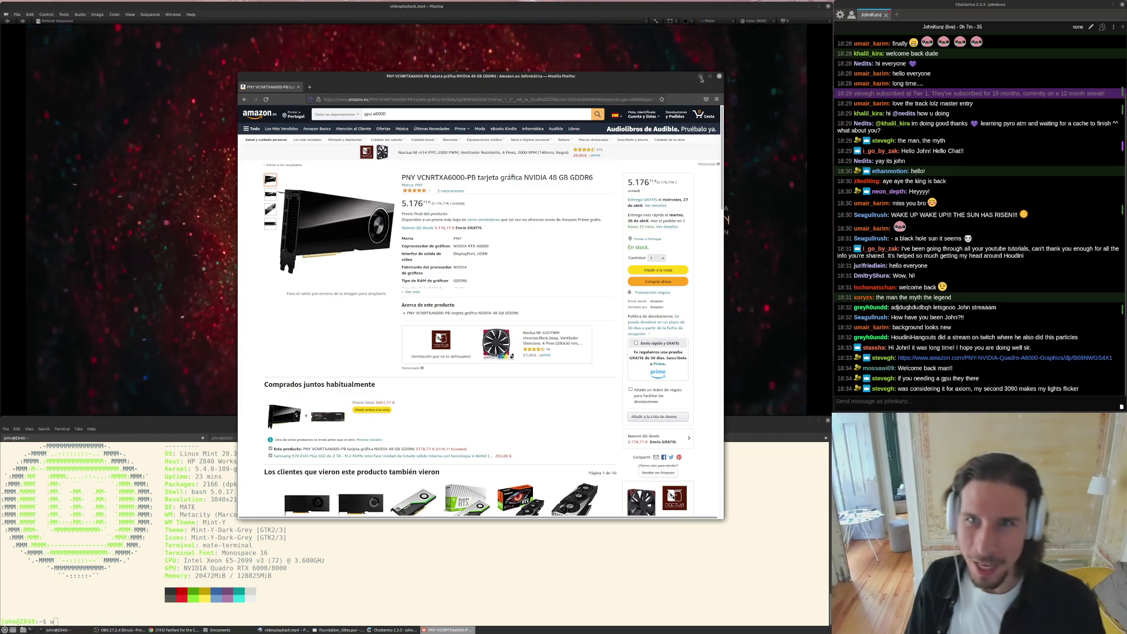
click(719, 77)
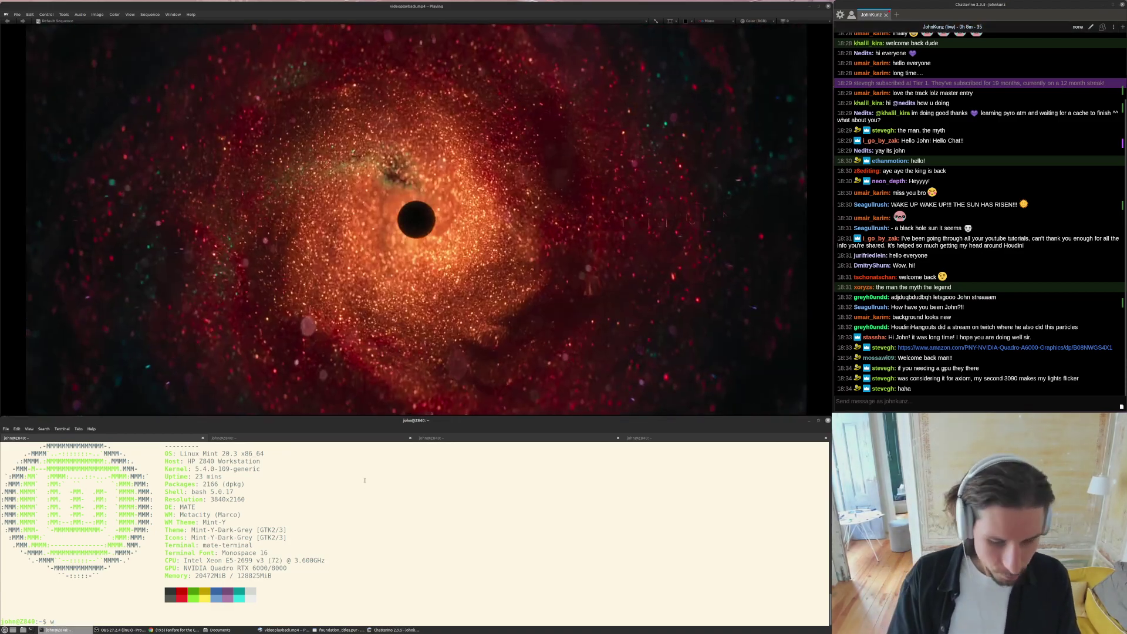
- Clear the terminal and launch Houdini with the houdinifx command
key(BackSpace)
key(ctrl+l)
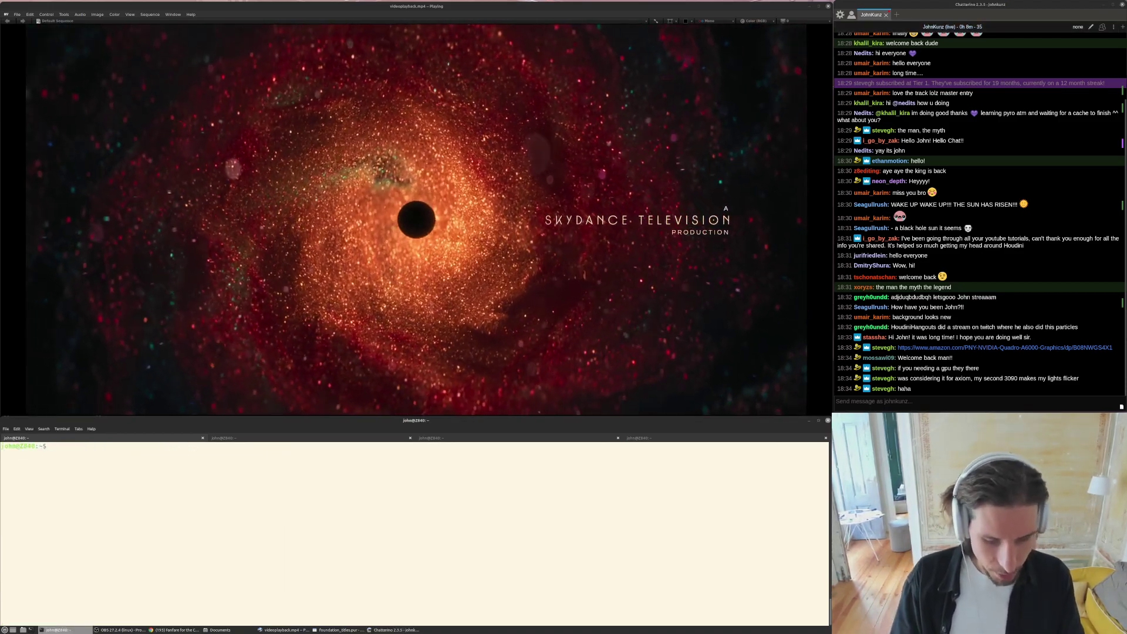
text(houdinifx)
key(Return)
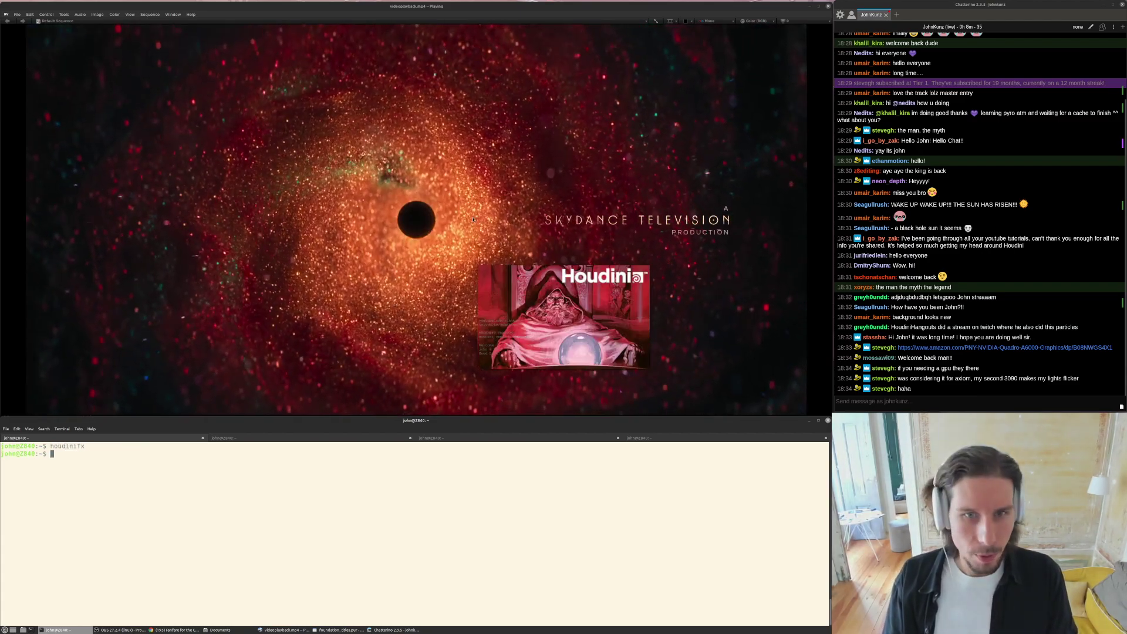
- Stop the black hole shot at frame 179 and display it at 1:1 scale
click(376, 218)
drag(377, 218, 468, 225)
key(1)
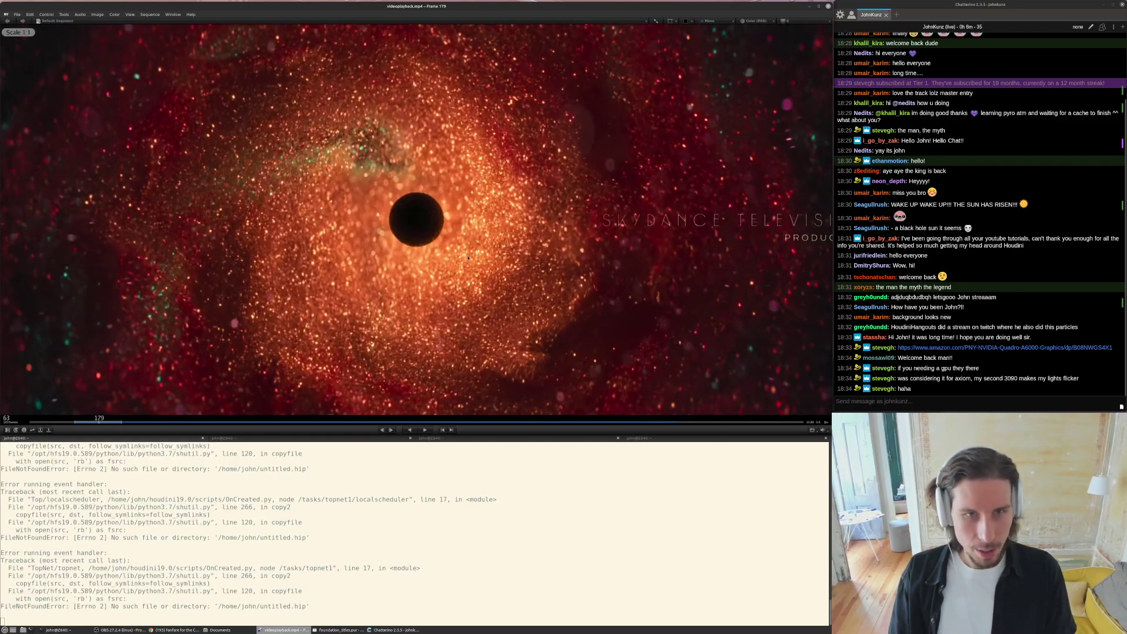
- Switch the player to full screen, fit the image and scrub through the black hole shot to examine its particle motion
key(grave)
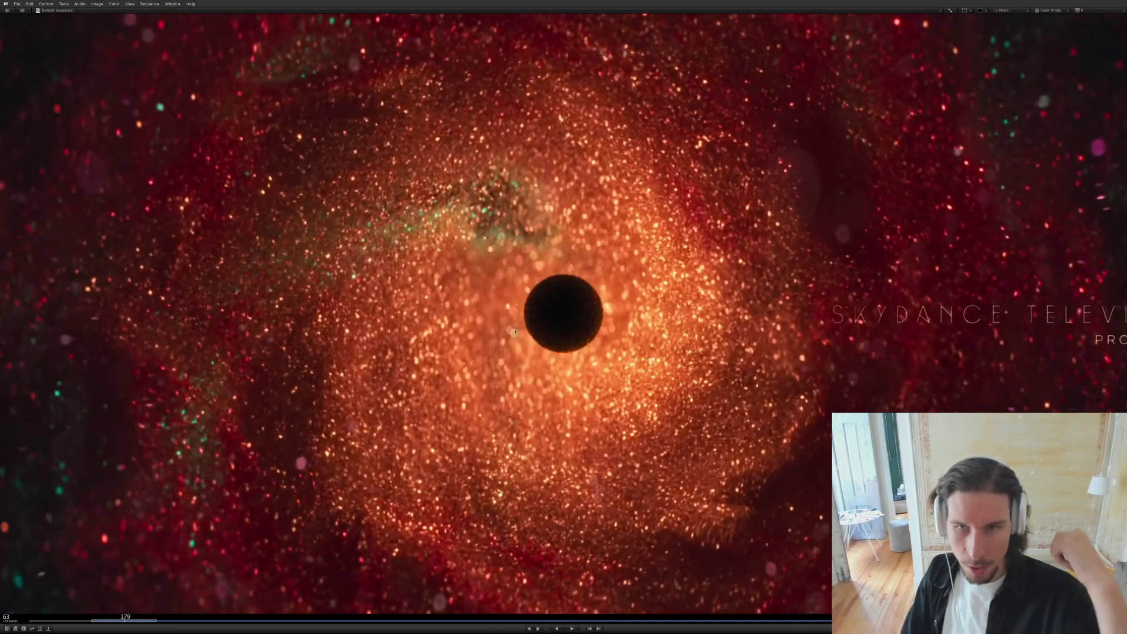
key(f)
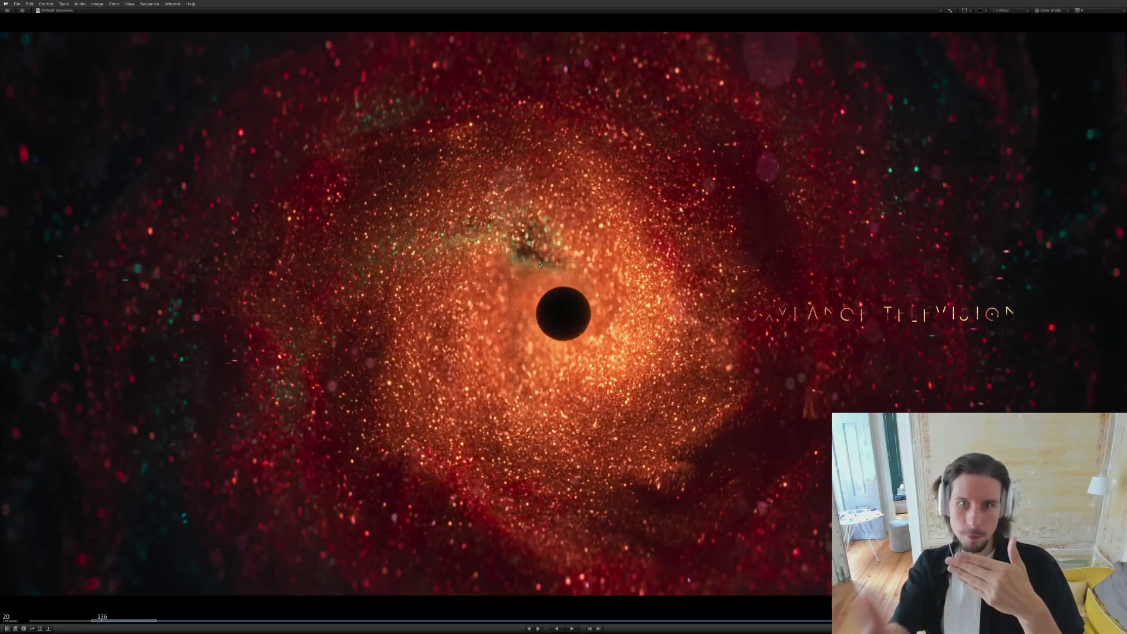
drag(566, 305, 620, 314)
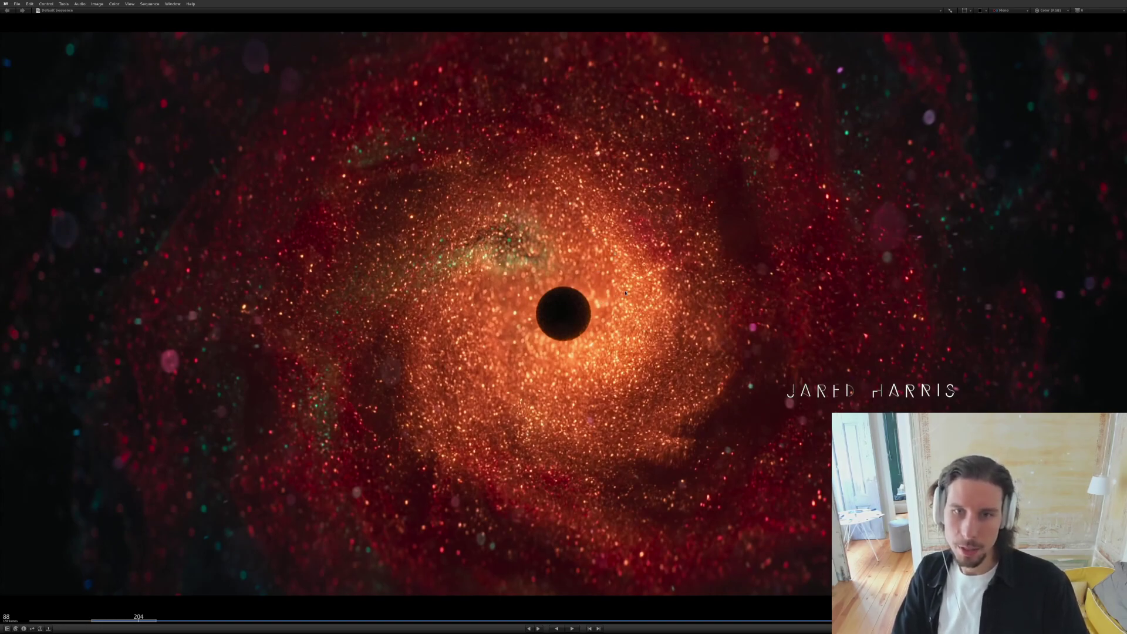
drag(569, 290, 601, 288)
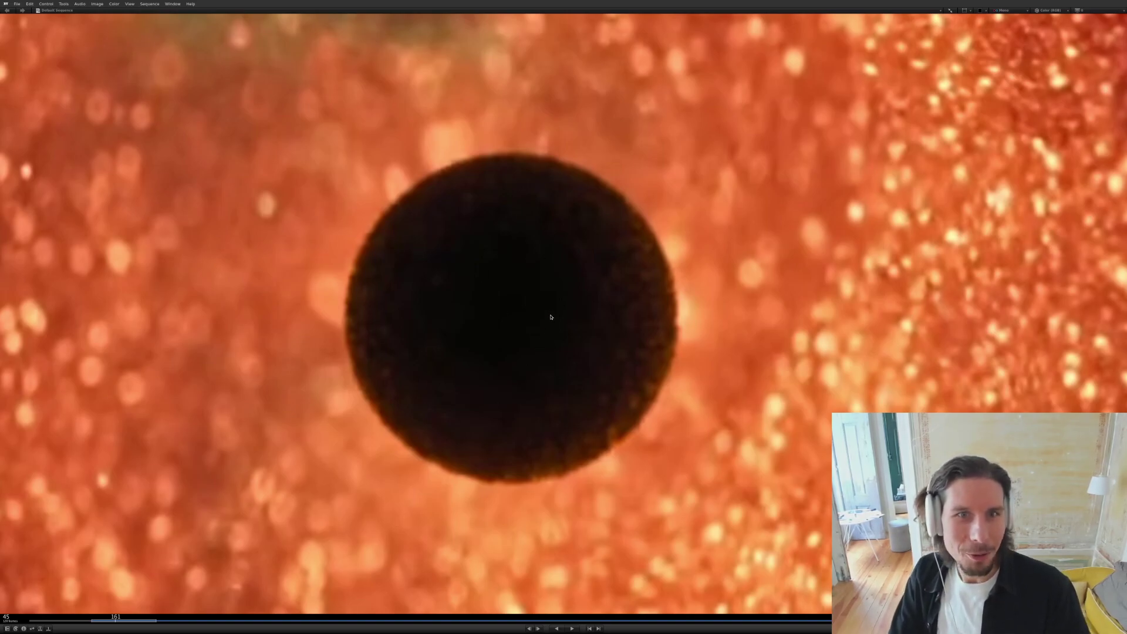
- Fit the black hole shot to the full screen, play and scrub it to study the particles, and leave full screen
key(f)
key(space)
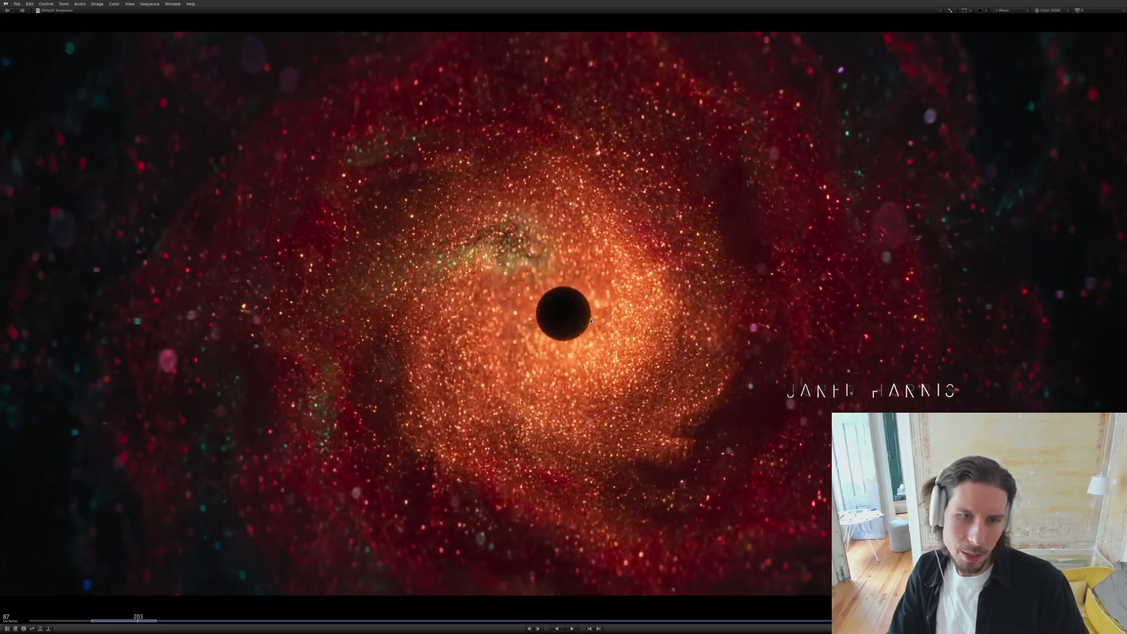
key(space)
mouse_move(576, 317)
mouse_down()
mouse_move(548, 324)
mouse_move(563, 325)
mouse_up()
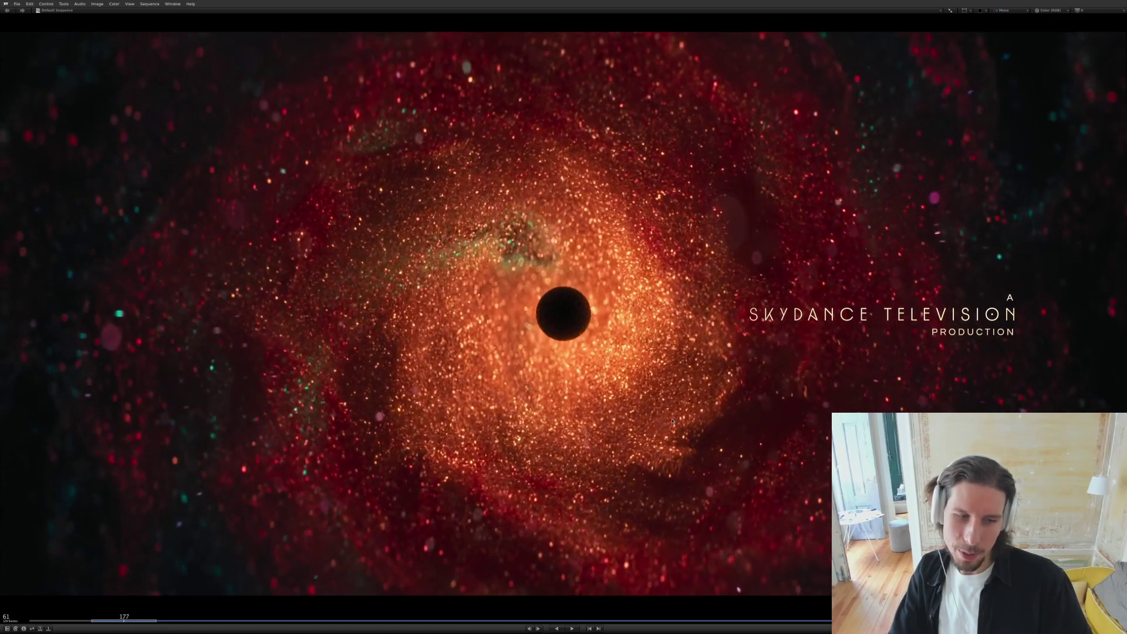
key(space)
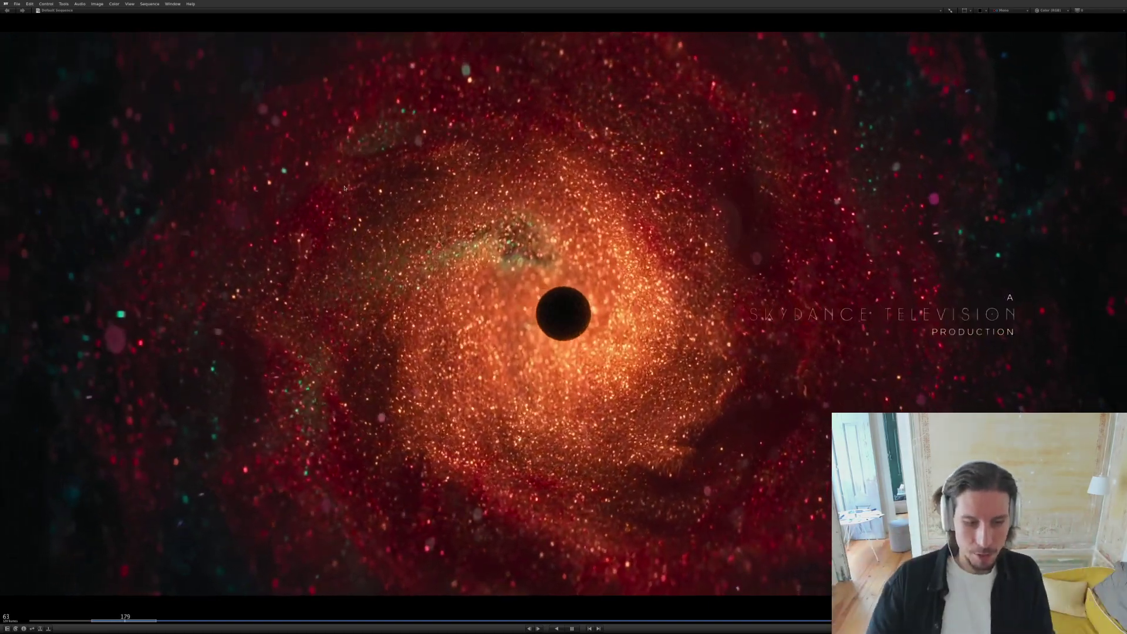
key(space)
key(grave)
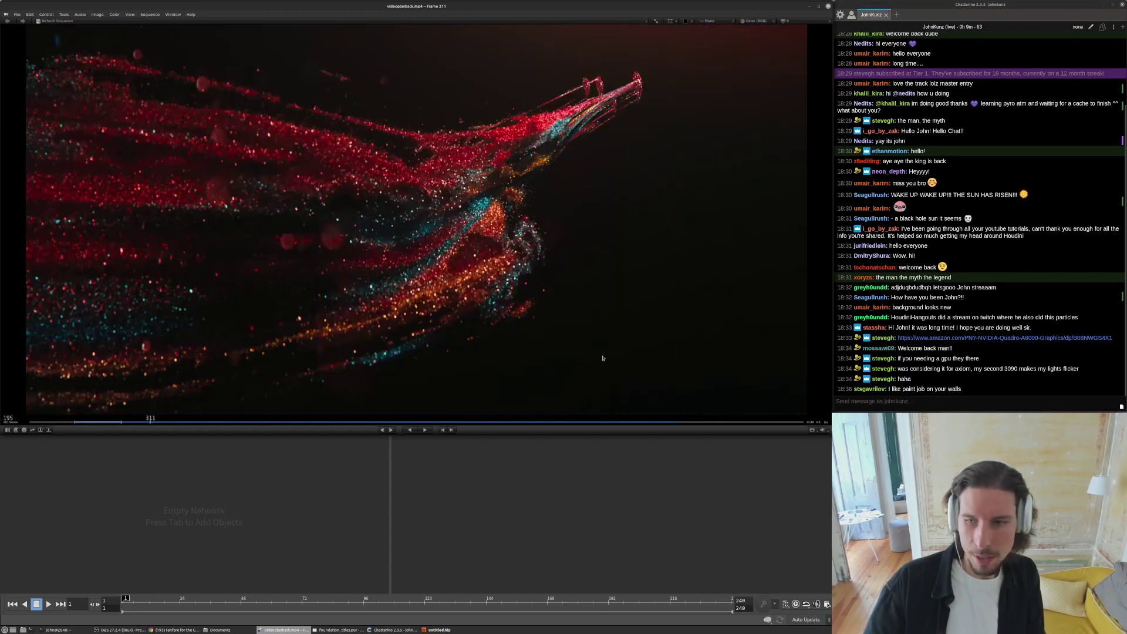
- Switch to Houdini and check its version in the About Houdini dialog, closing the dialog when done
click(628, 489)
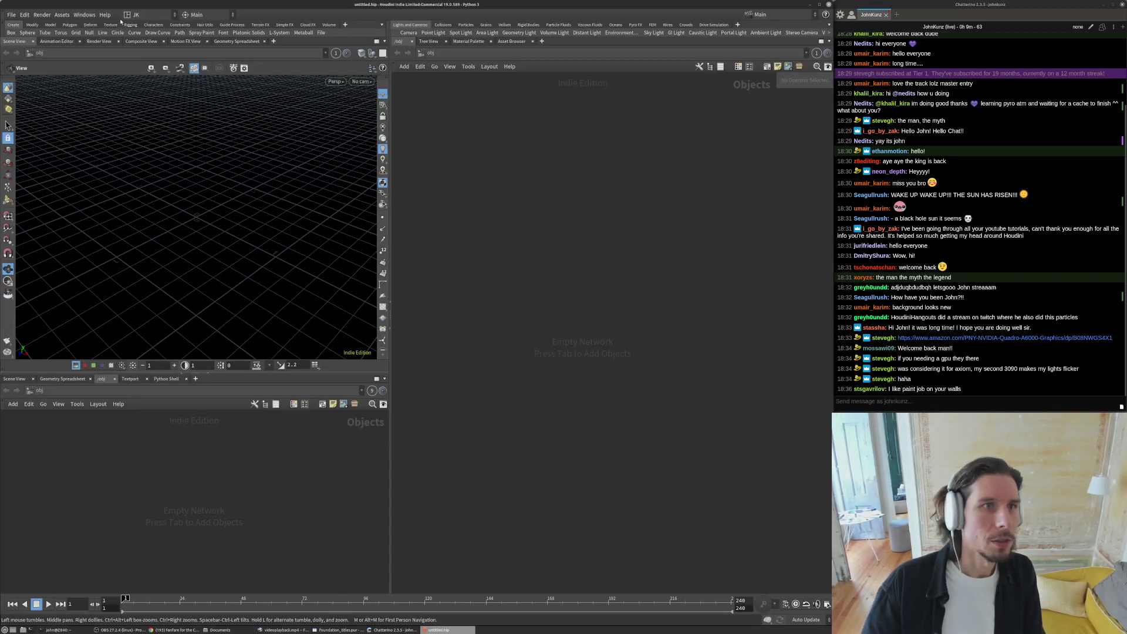
click(104, 15)
click(125, 147)
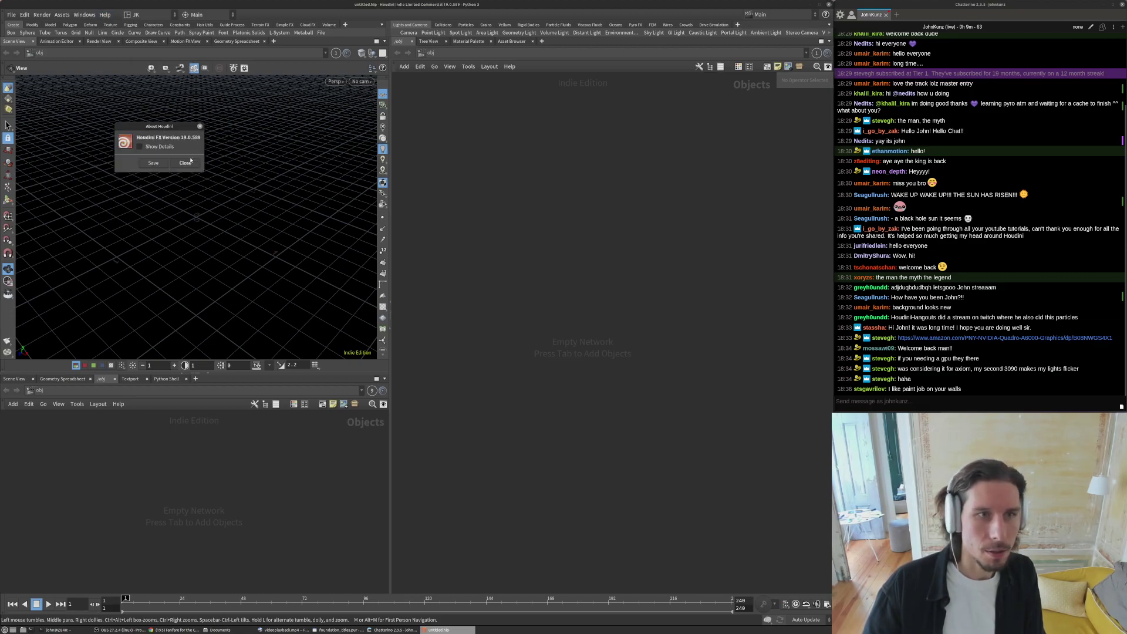
drag(179, 126, 476, 135)
drag(509, 174, 551, 200)
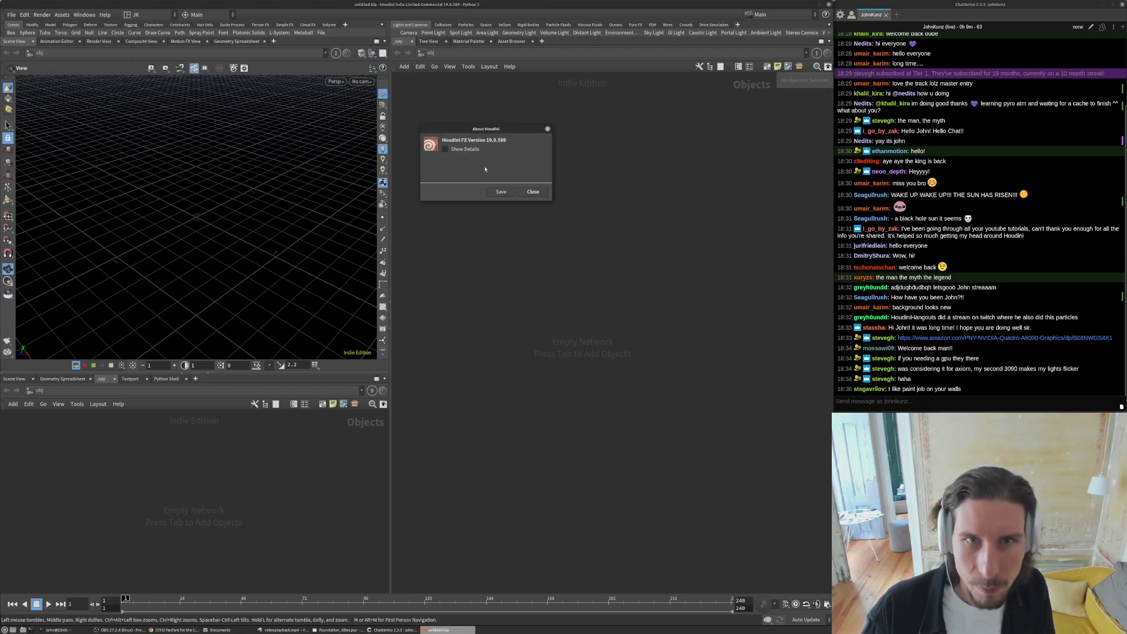
click(548, 129)
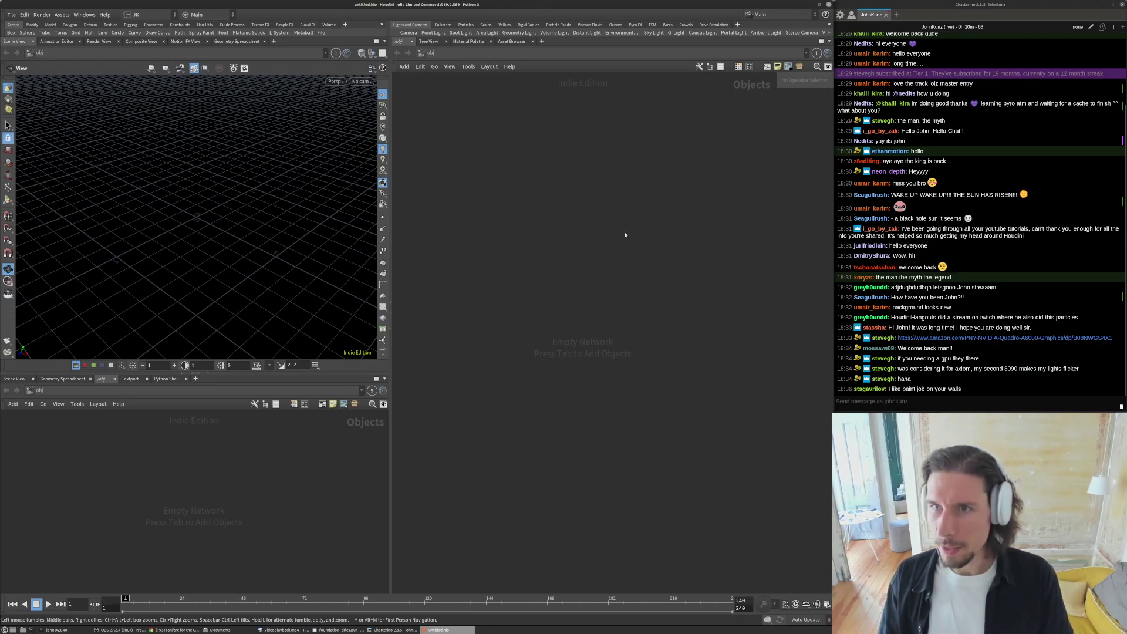
- Create a sphere object in the untitled scene's object network and dismiss the event handler error dialog
key(Tab)
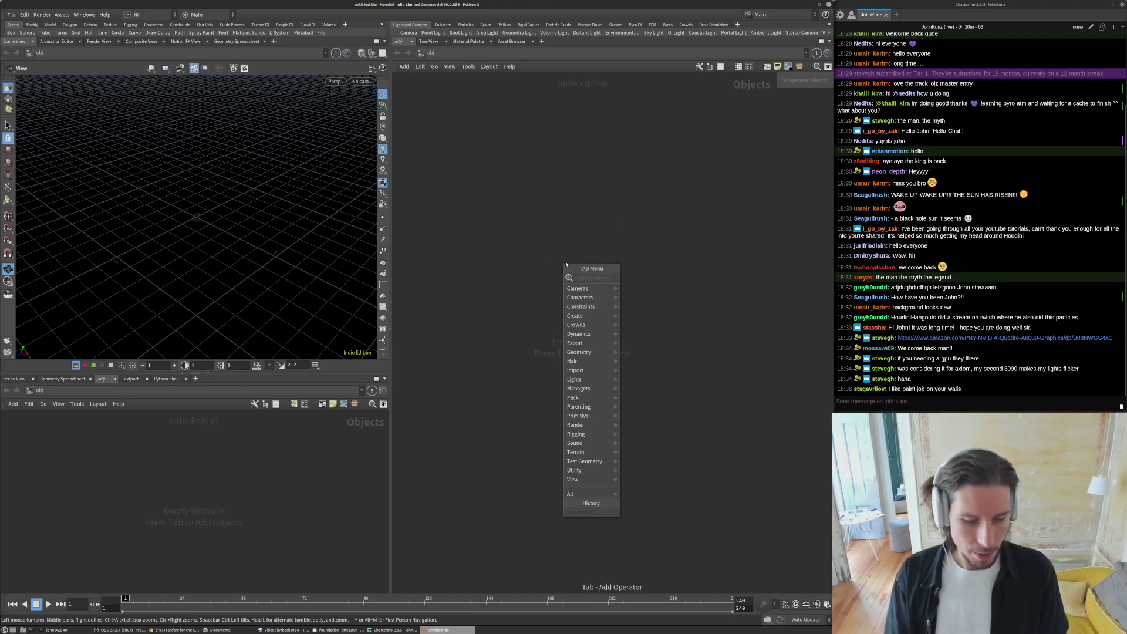
text(sp)
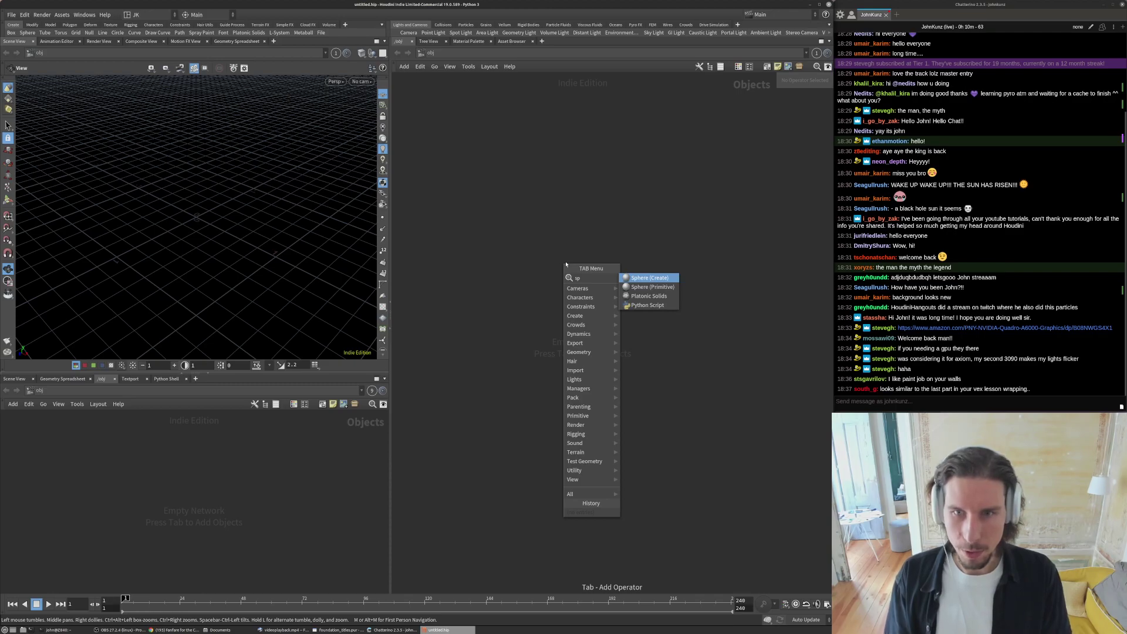
key(Return)
click(566, 264)
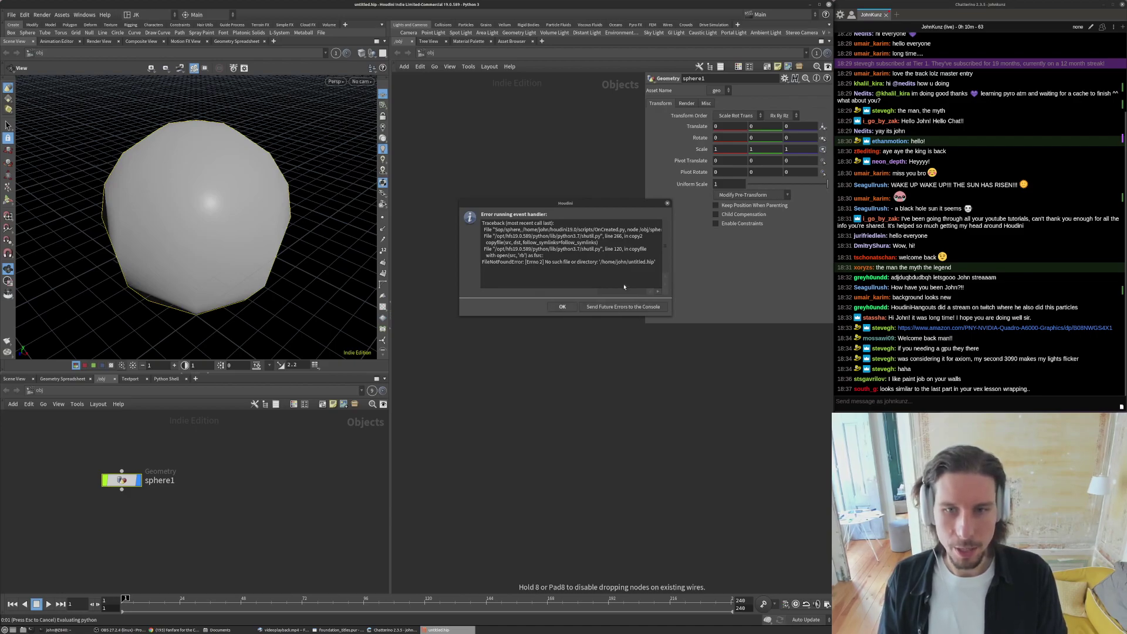
click(612, 309)
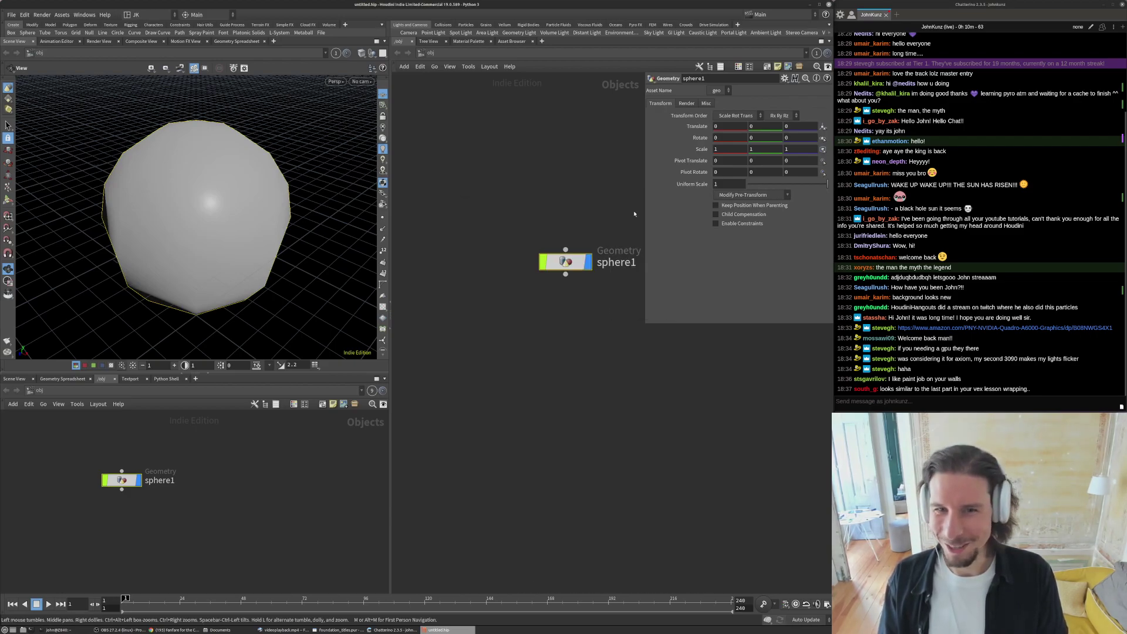
- Open the recent scene foundation_001_v001.hiplc in place of the unsaved untitled scene
click(16, 15)
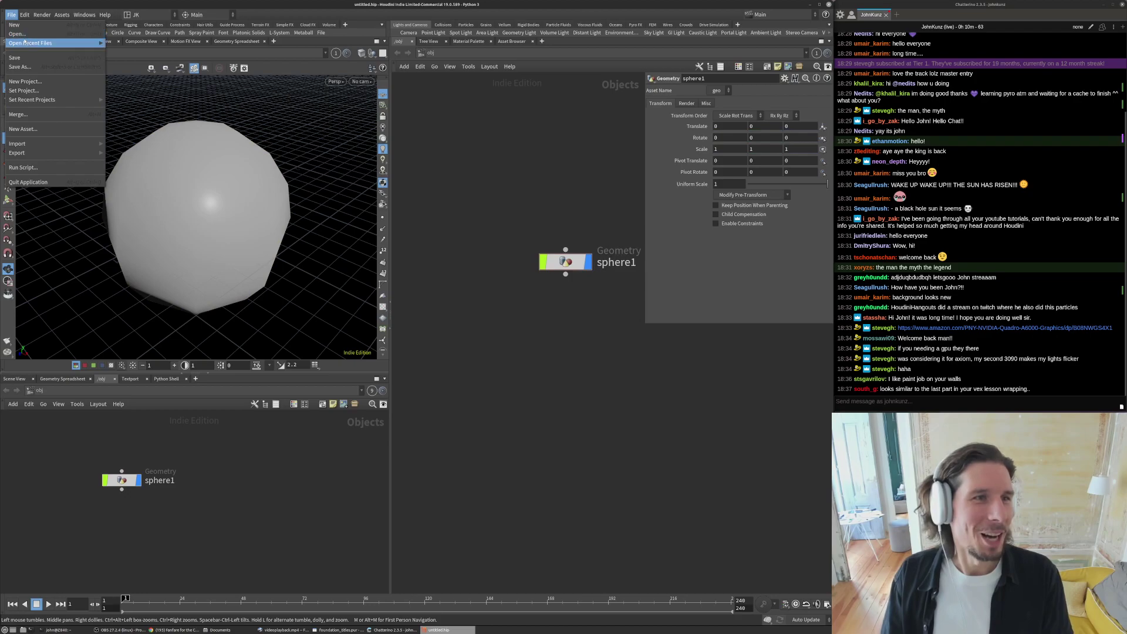
mouse_move(25, 44)
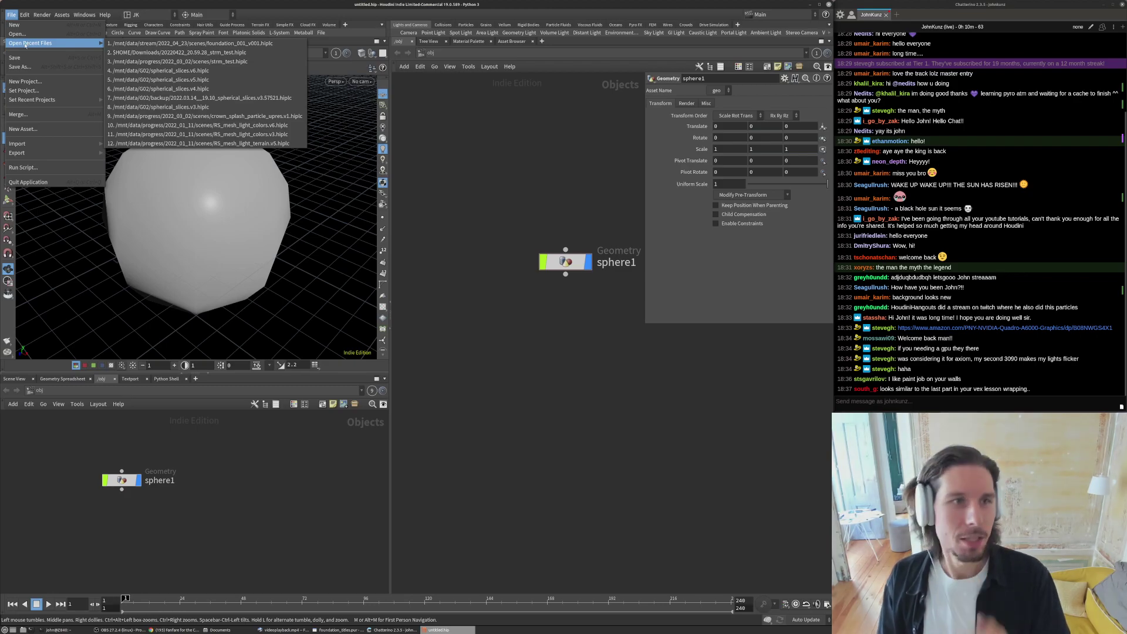
click(176, 44)
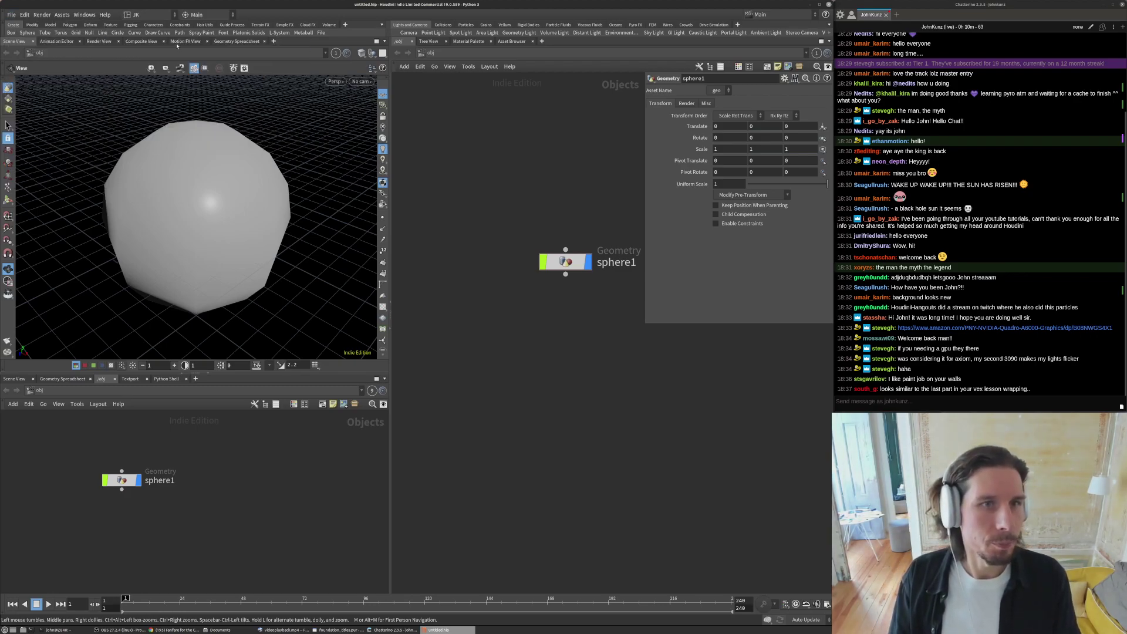
click(203, 58)
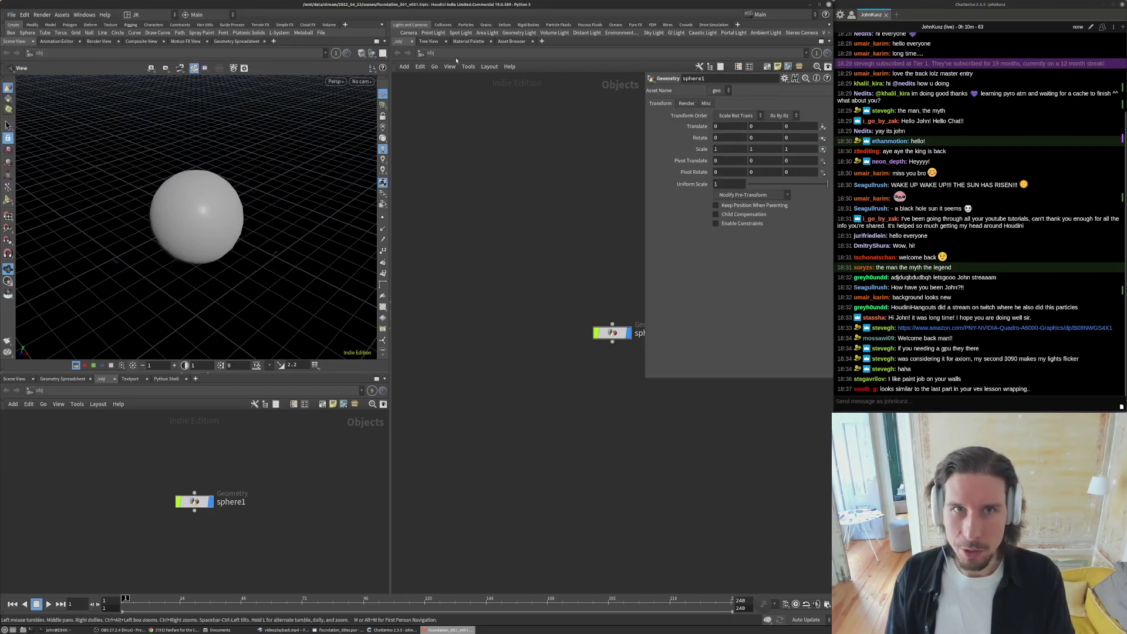
middle_drag(559, 400, 439, 397)
scroll(218, 146, up, 3)
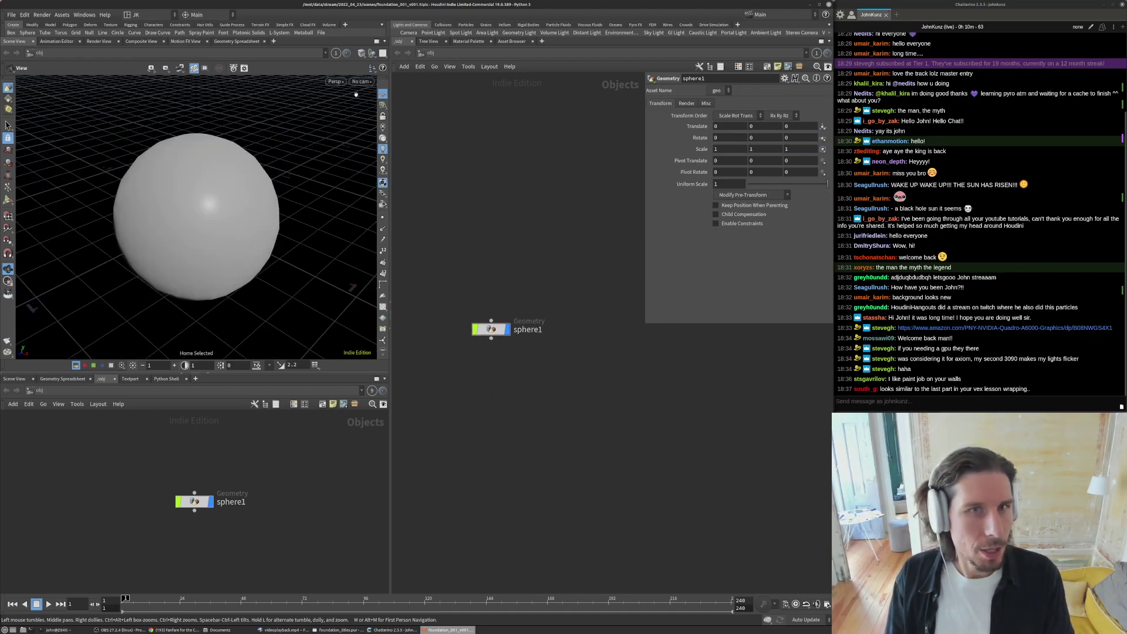
- Show wireframe lines over the shaded view and, inside the sphere1 object, set the sphere's Primitive Type to Primitive
click(361, 53)
click(393, 163)
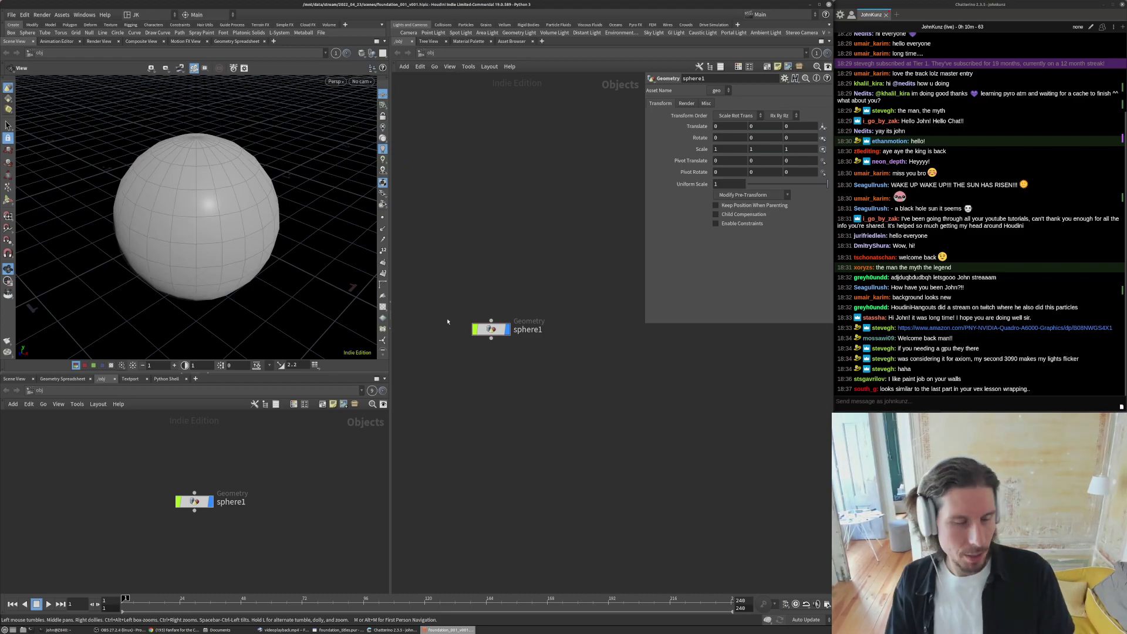
double_click(490, 329)
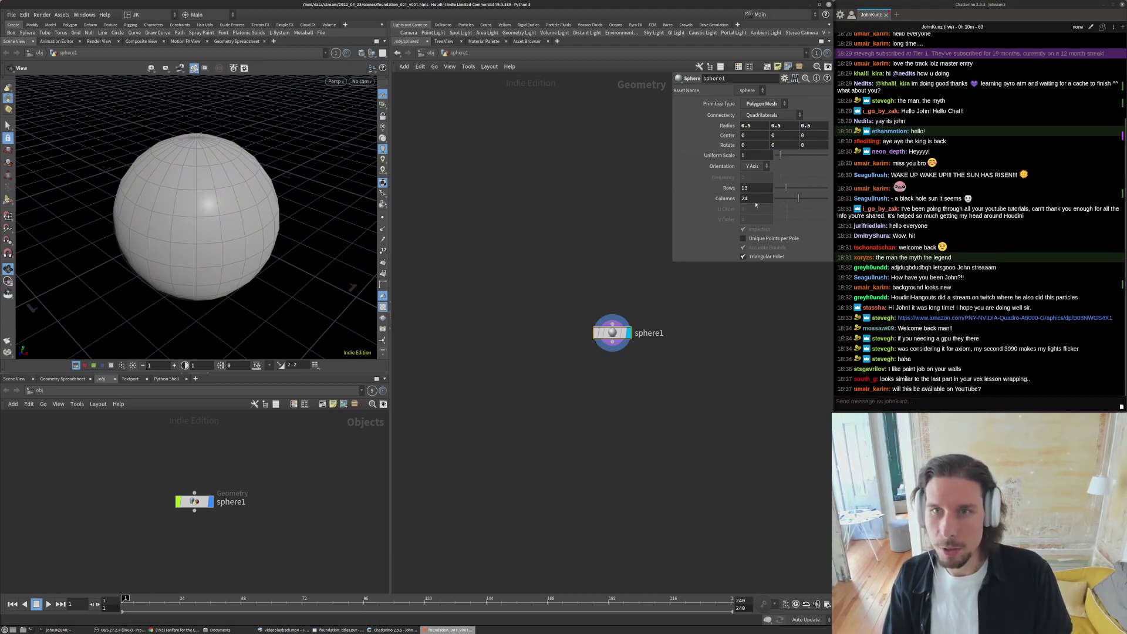
click(757, 104)
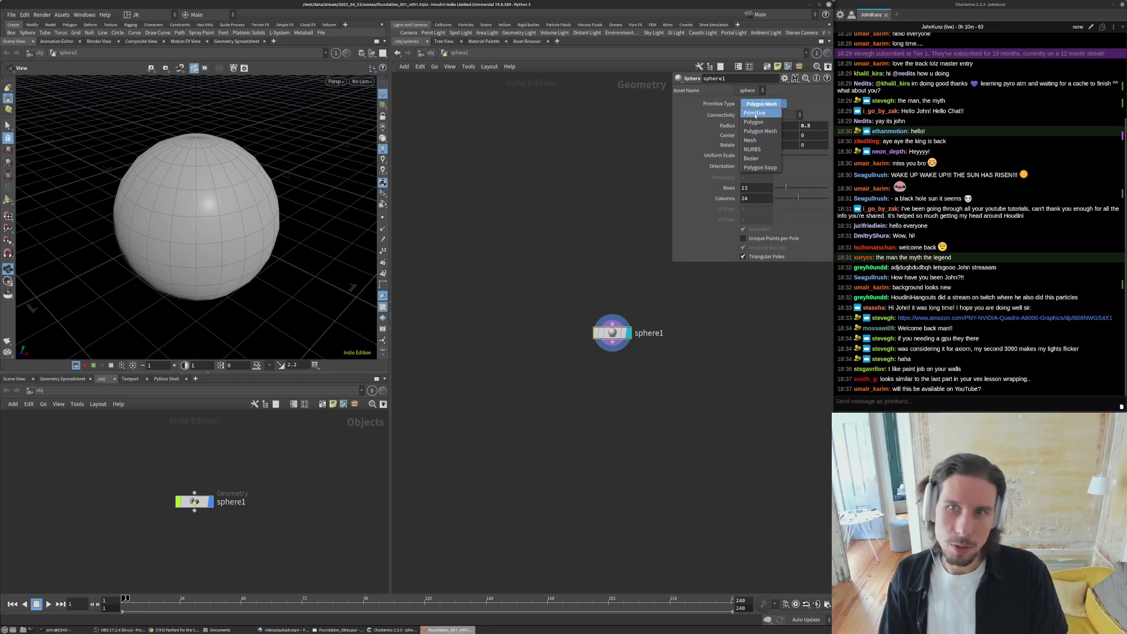
click(757, 114)
drag(261, 194, 241, 213)
key(g)
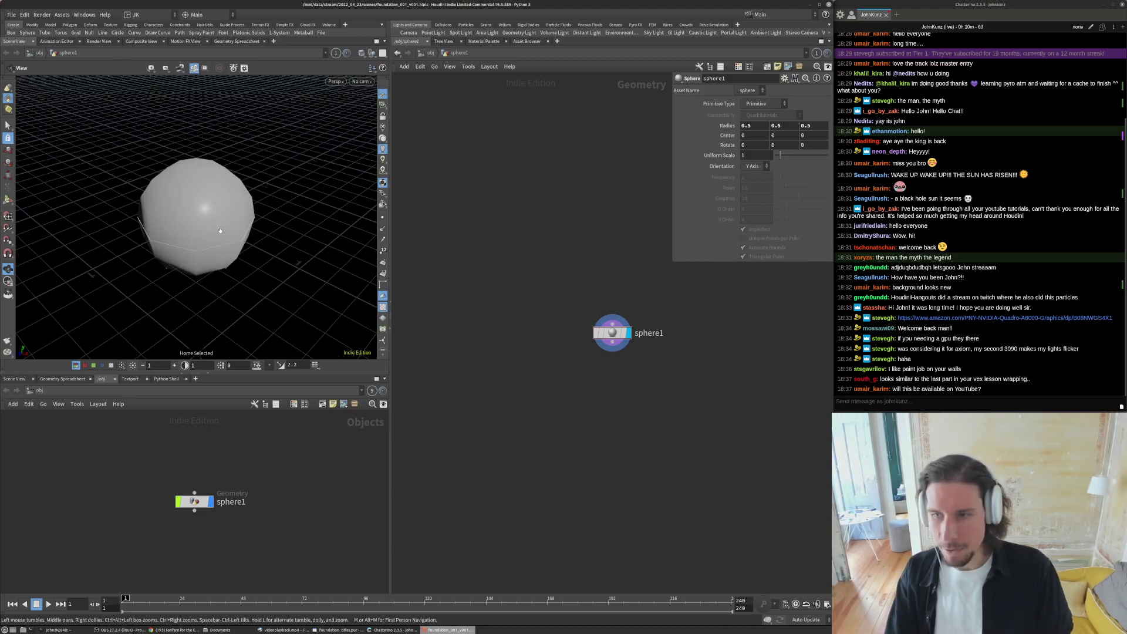
drag(223, 241, 239, 266)
right_drag(244, 252, 293, 230)
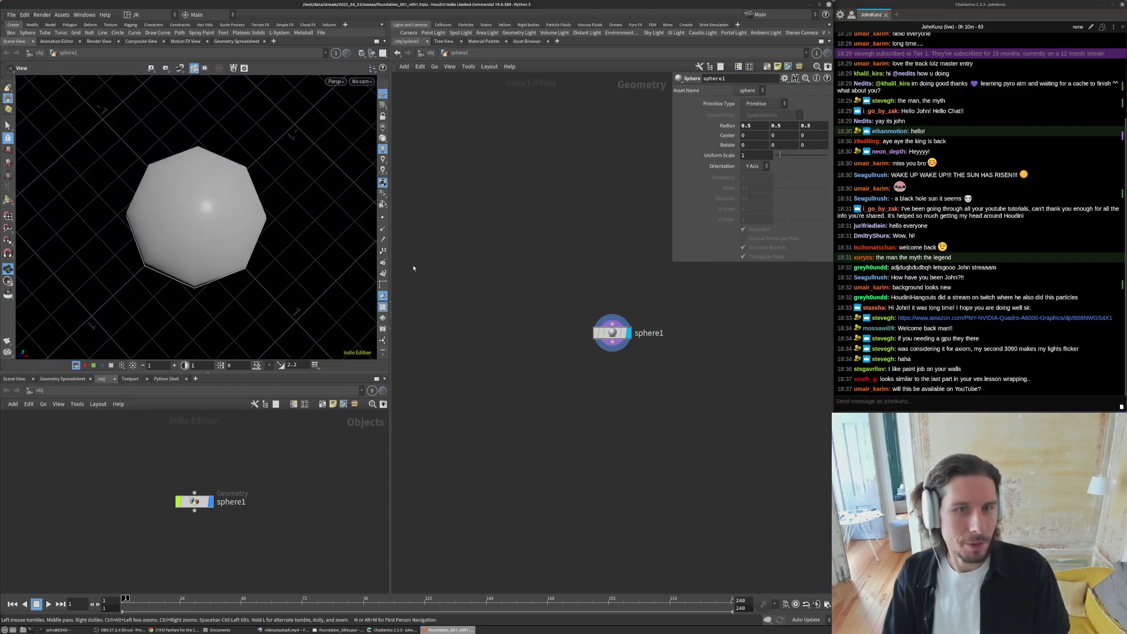
- Enlarge the 3D viewport by widening it against the network editor and making it taller, and frame the sphere
drag(535, 258, 540, 258)
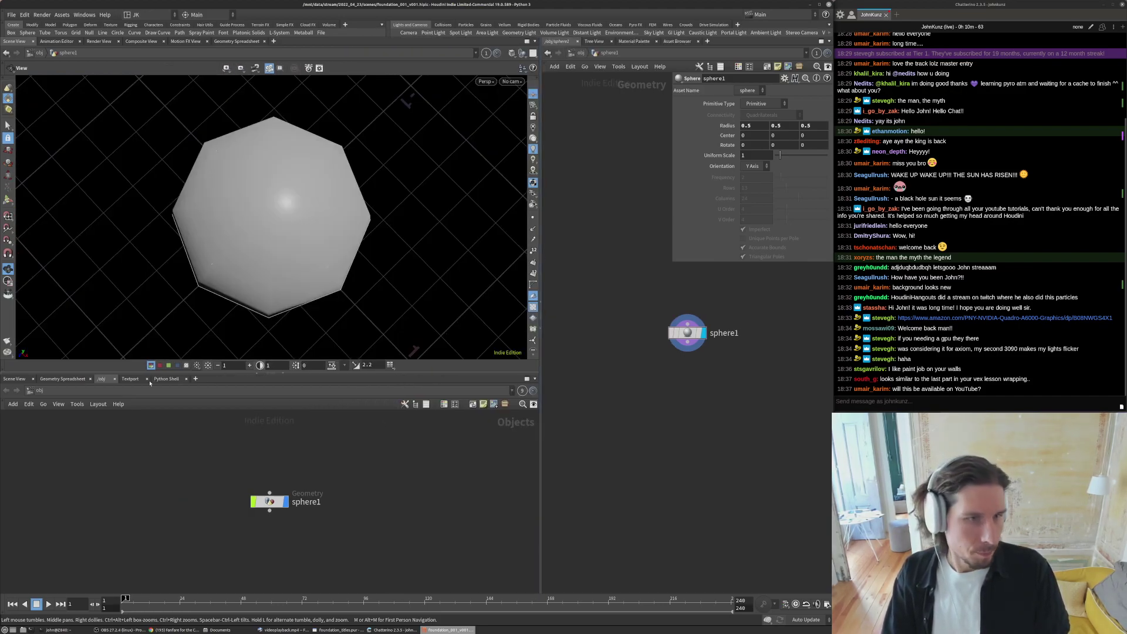
drag(192, 373, 194, 419)
middle_drag(683, 398, 676, 398)
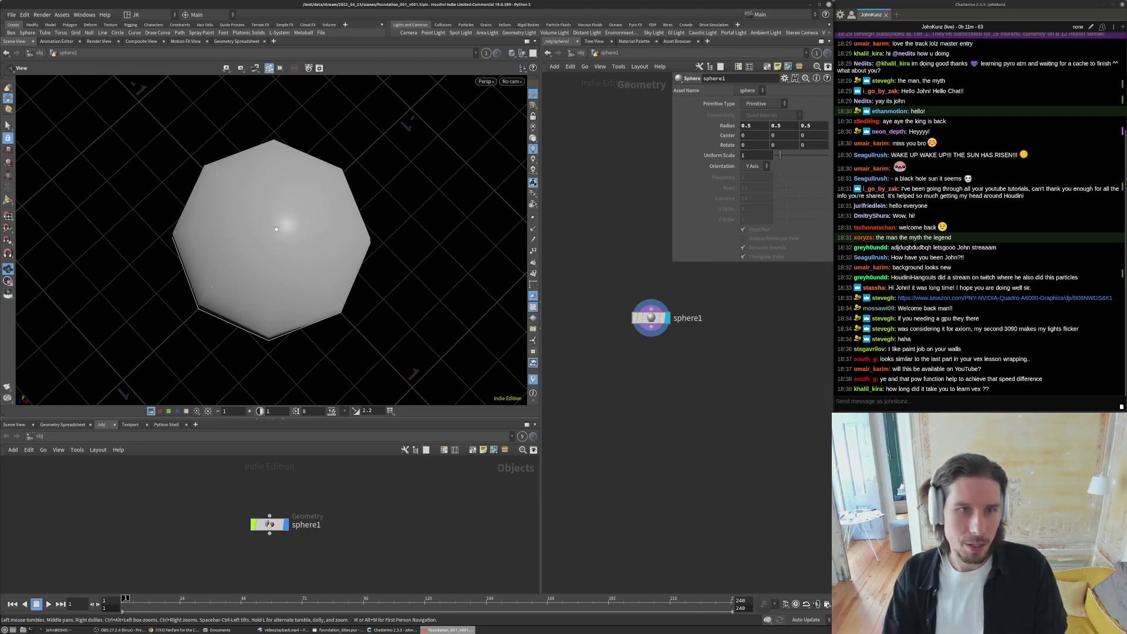
key(g)
- Add a POP network fed by sphere1, place it just below the sphere and display its result
key(Tab)
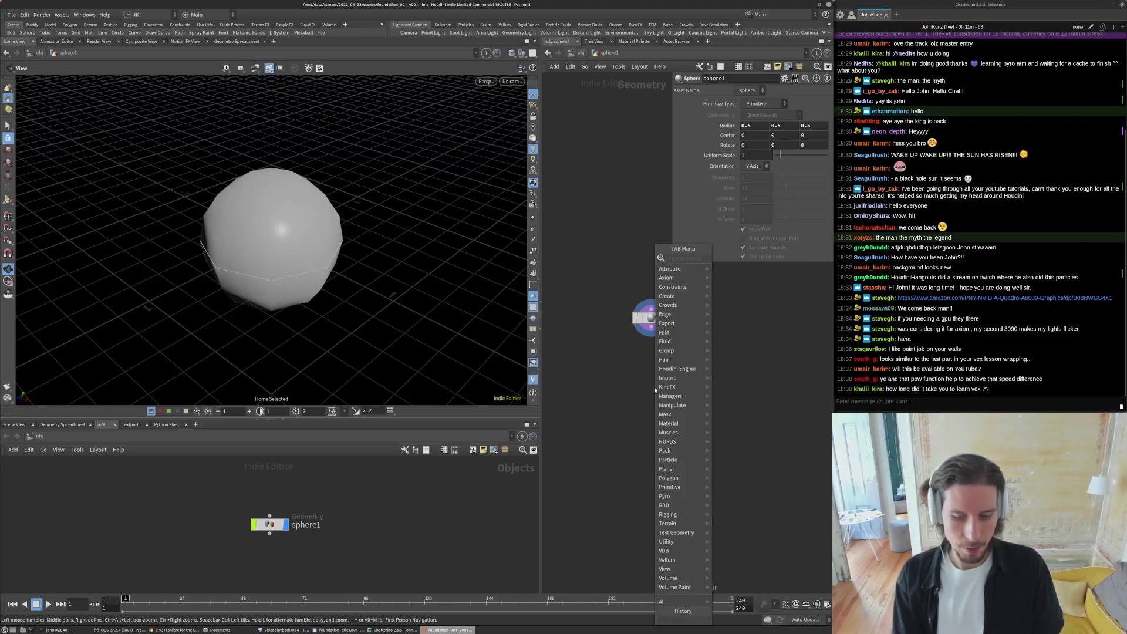
text(pop)
key(Return)
click(651, 388)
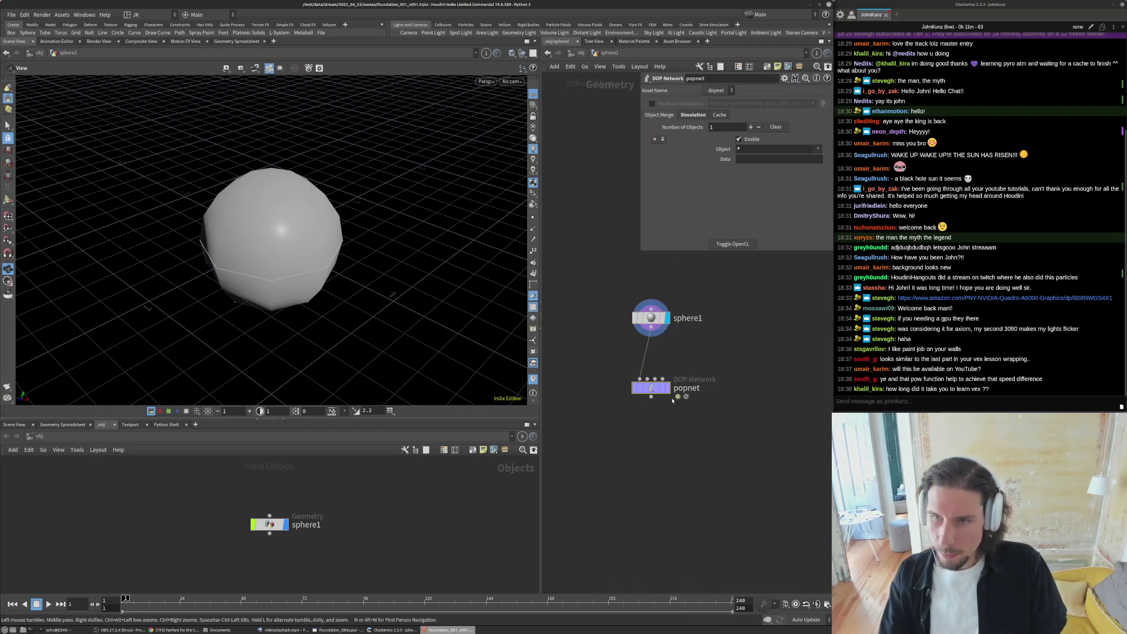
key(r)
drag(649, 388, 650, 367)
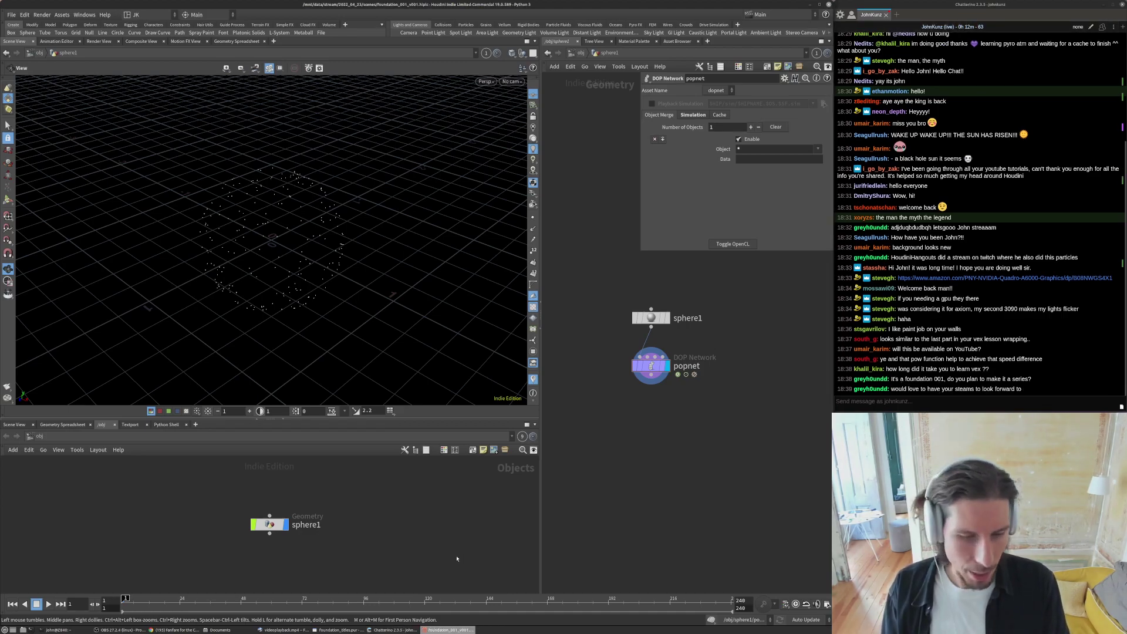
- Switch to the video player, replay the black hole shot from near its start, and return to Houdini
click(287, 630)
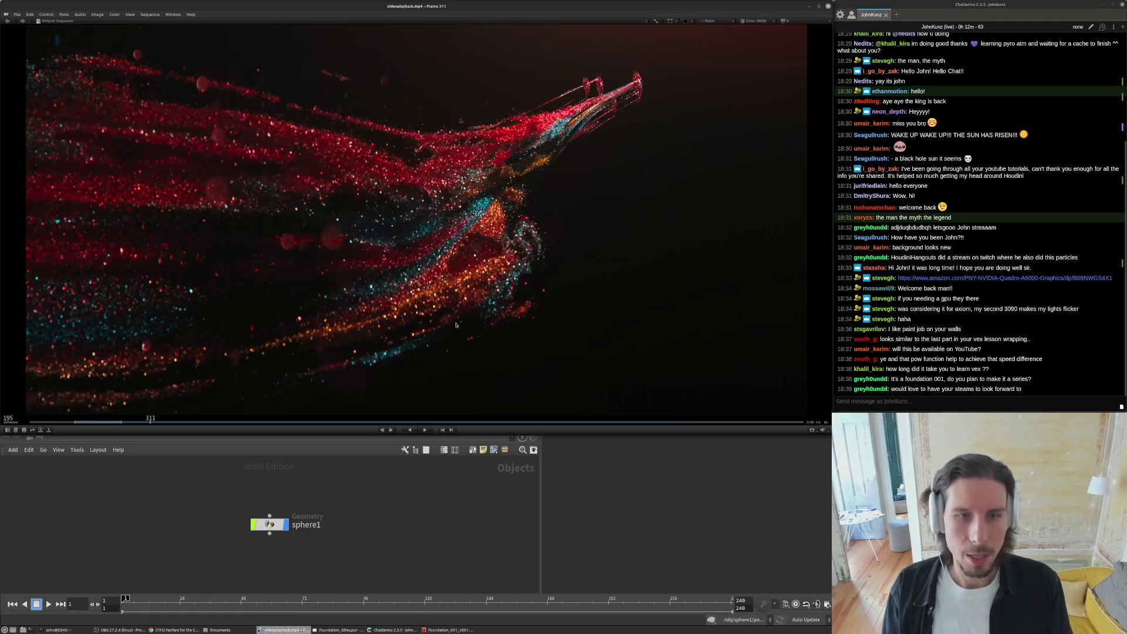
click(102, 422)
key(space)
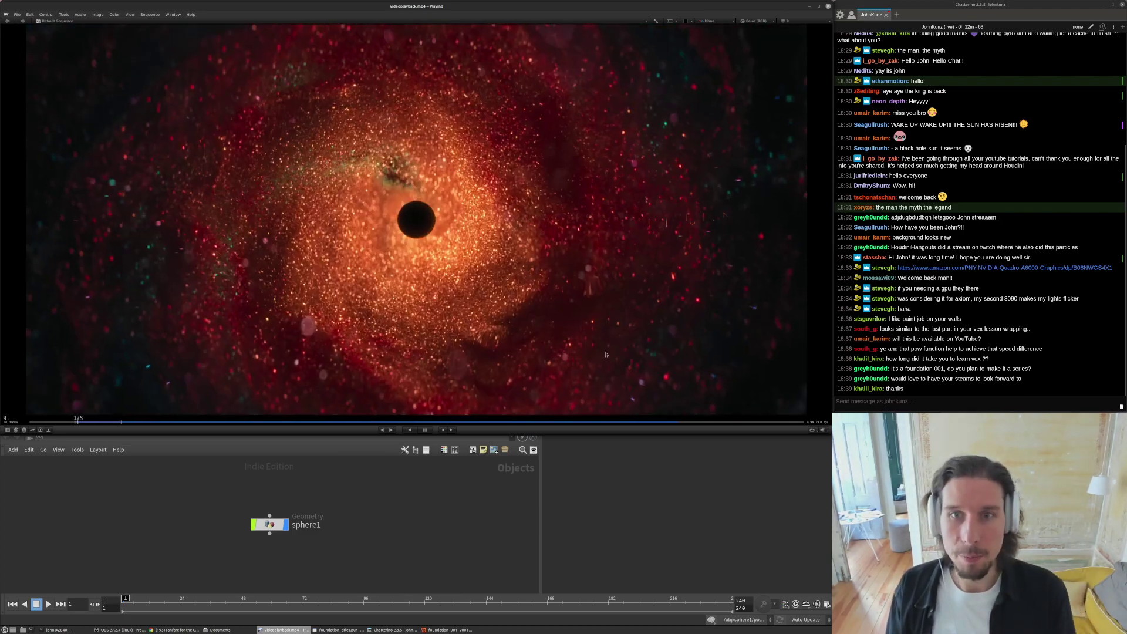
click(642, 501)
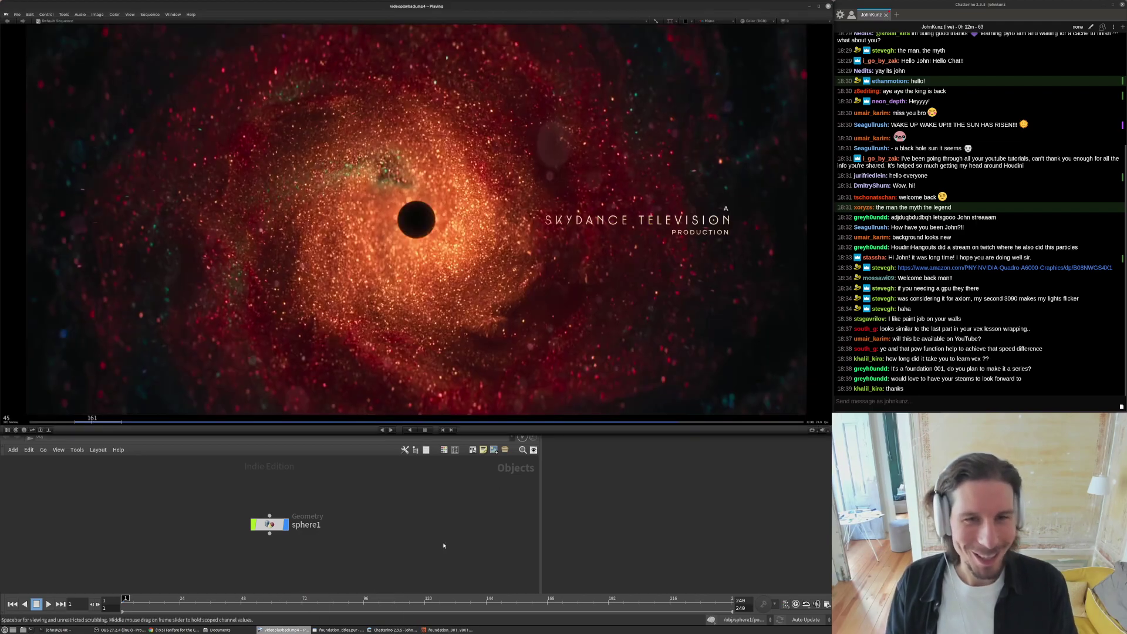
click(284, 630)
key(alt+Tab)
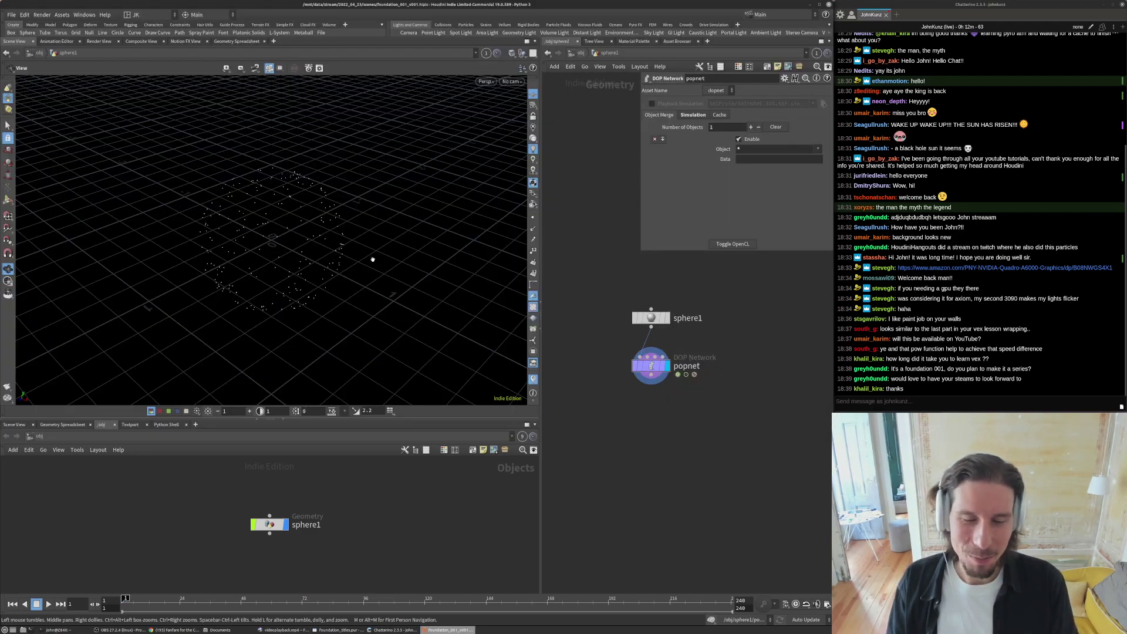
- Shrink the popnet parameter overlay slightly to leave more room for the nodes in the network editor
middle_drag(599, 340, 600, 311)
middle_drag(746, 306, 740, 333)
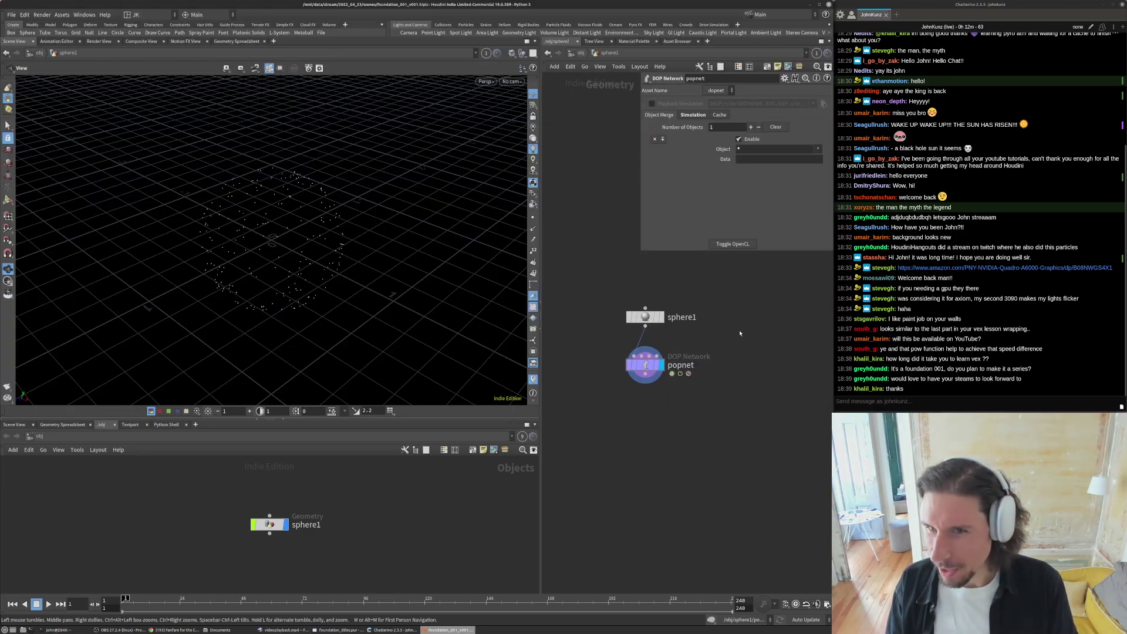
drag(640, 253, 645, 235)
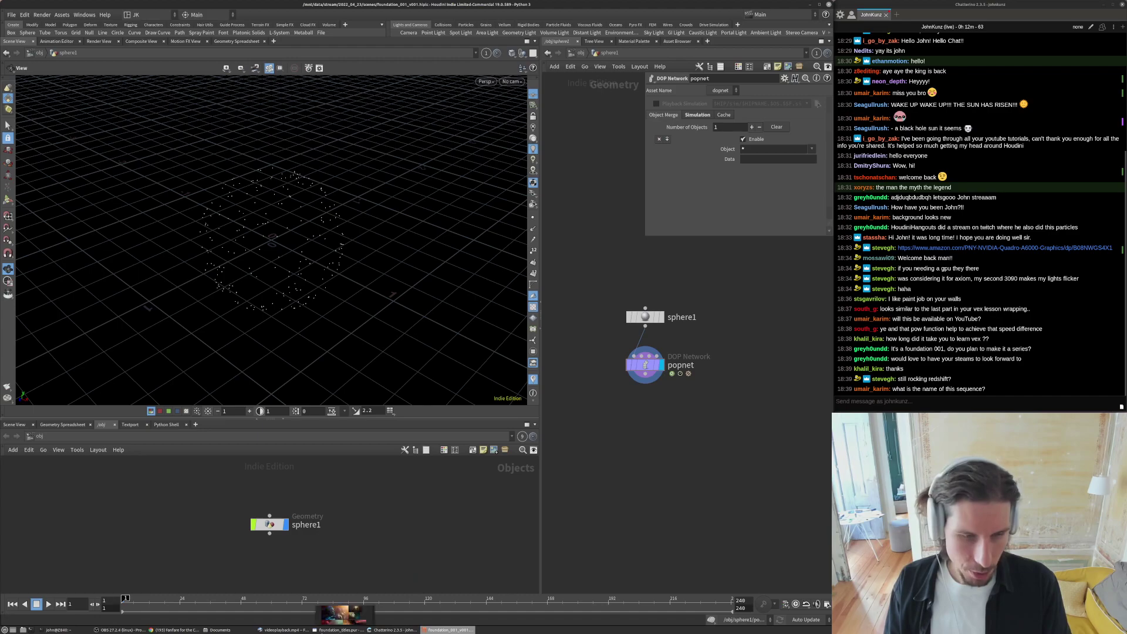
- Switch to the foundation_titles reference image board and move its window up and left so that all the stills can be viewed
click(331, 630)
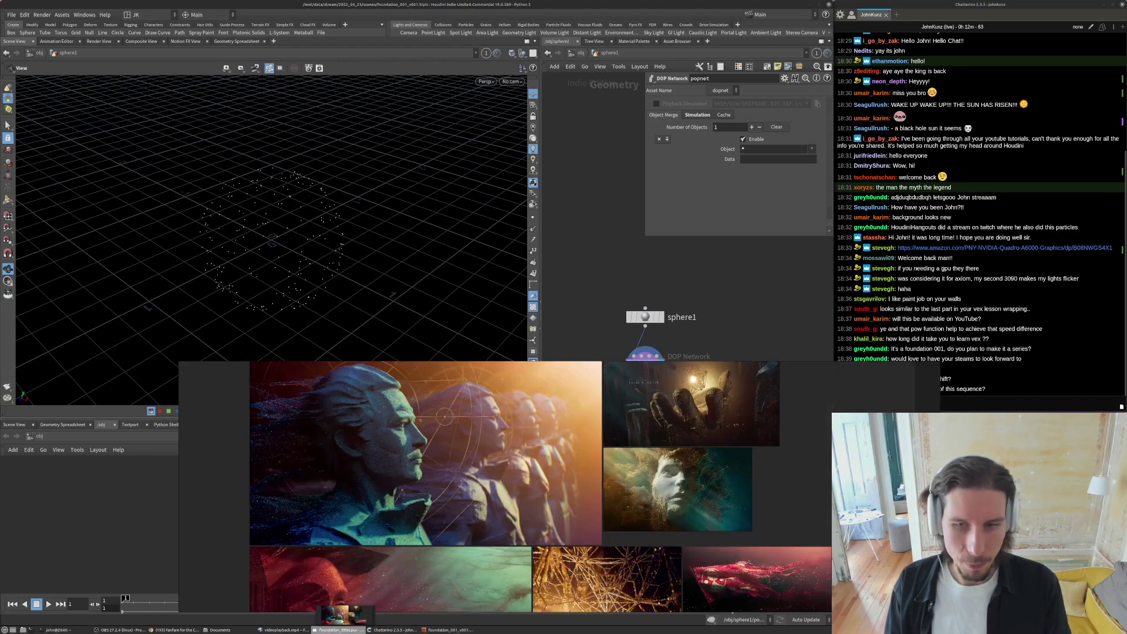
drag(865, 397, 849, 369)
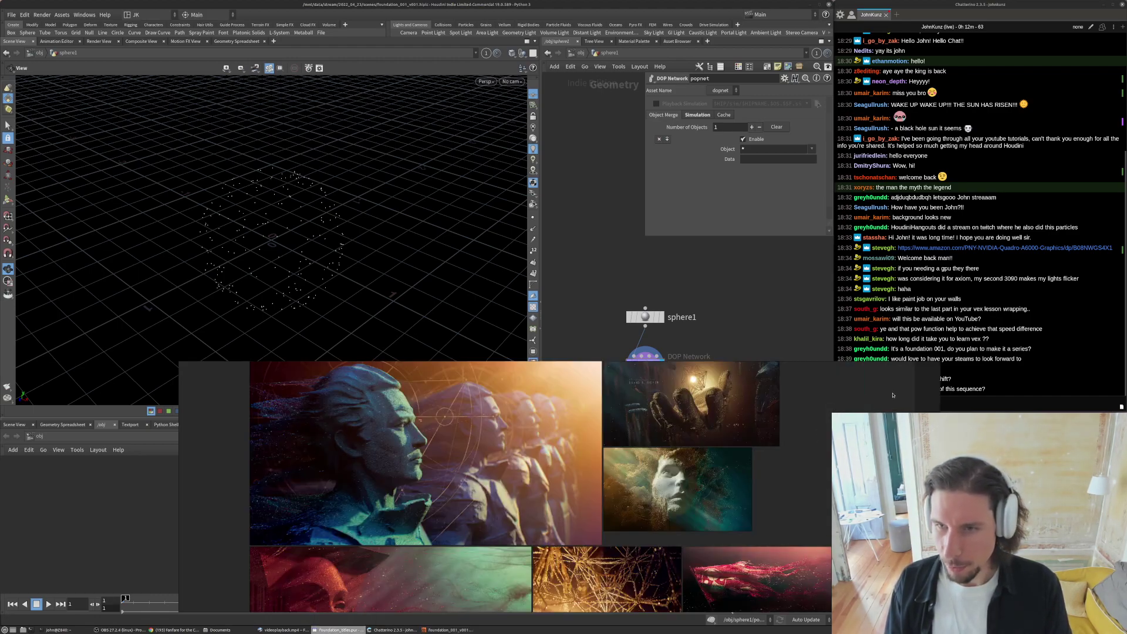
right_drag(893, 393, 798, 228)
scroll(420, 279, down, 6)
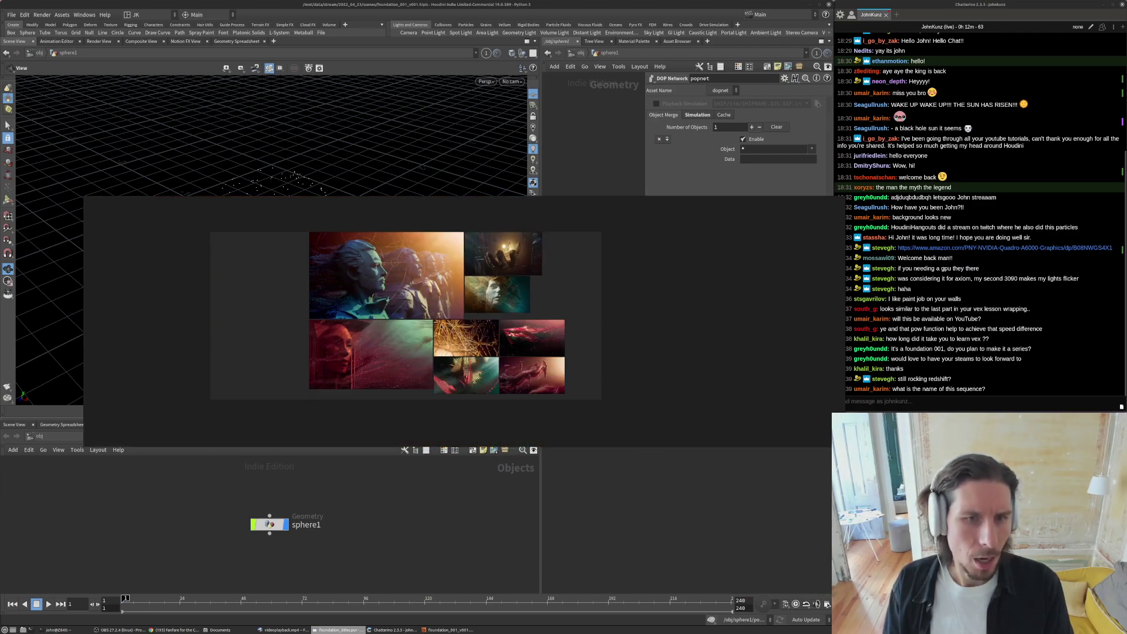
- Examine the still with the row of statues and the still with the hand holding a glowing light up close
scroll(395, 300, up, 7)
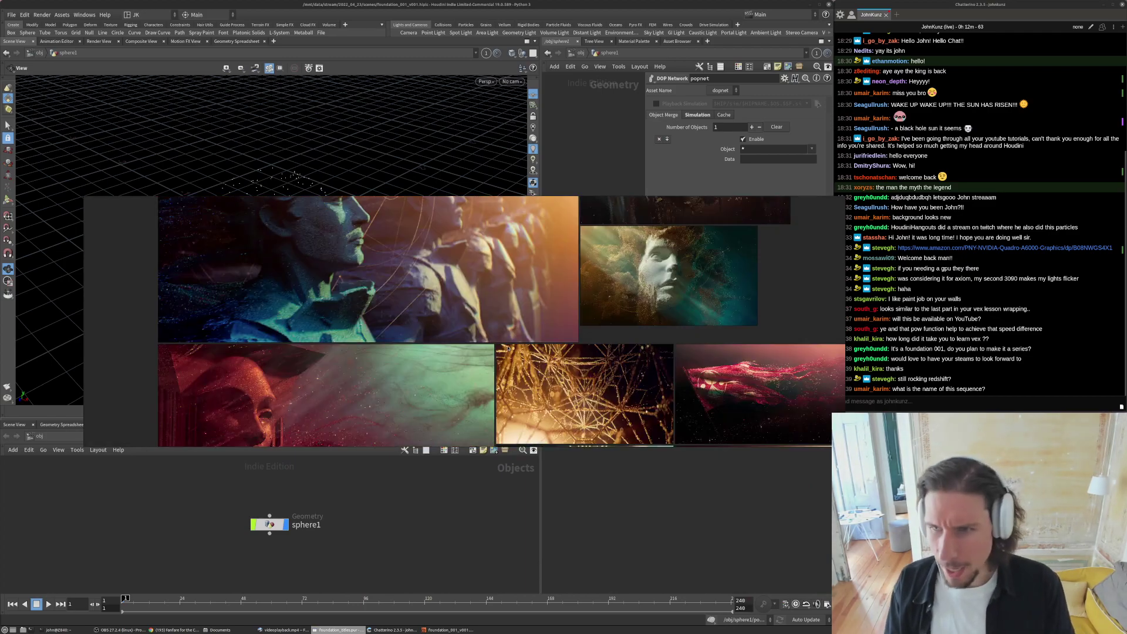
scroll(507, 355, down, 2)
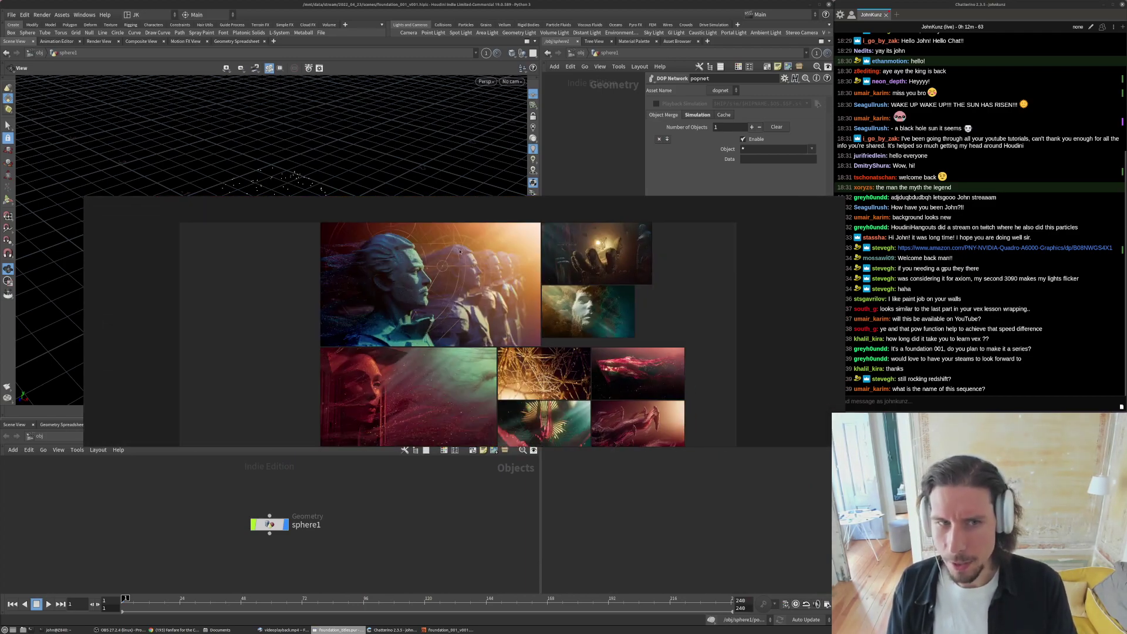
scroll(444, 267, up, 5)
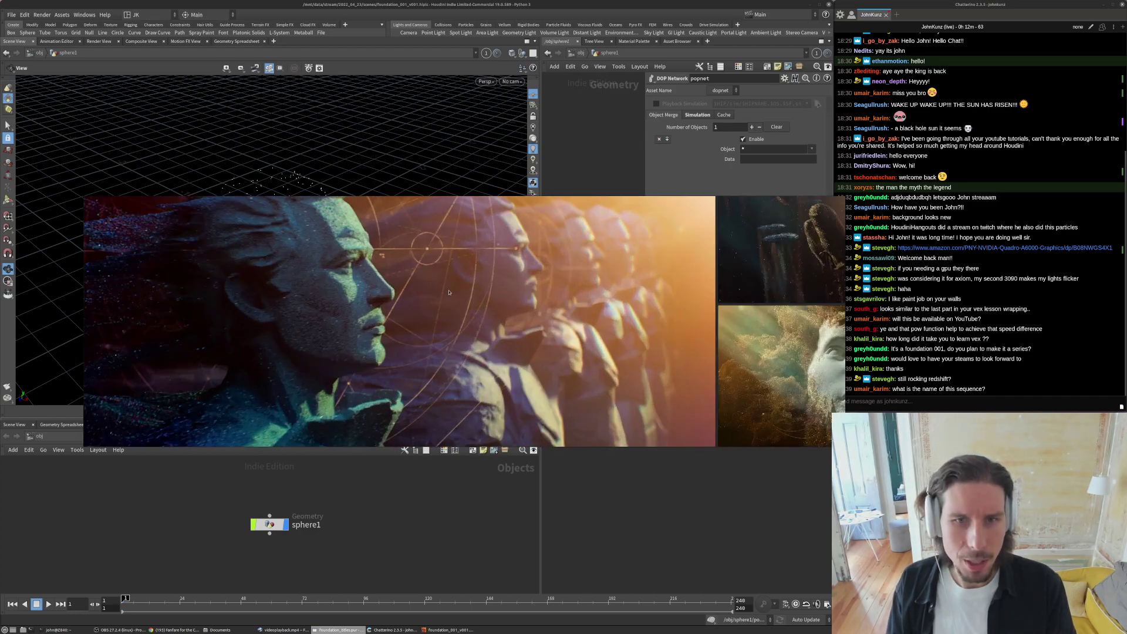
scroll(461, 284, down, 3)
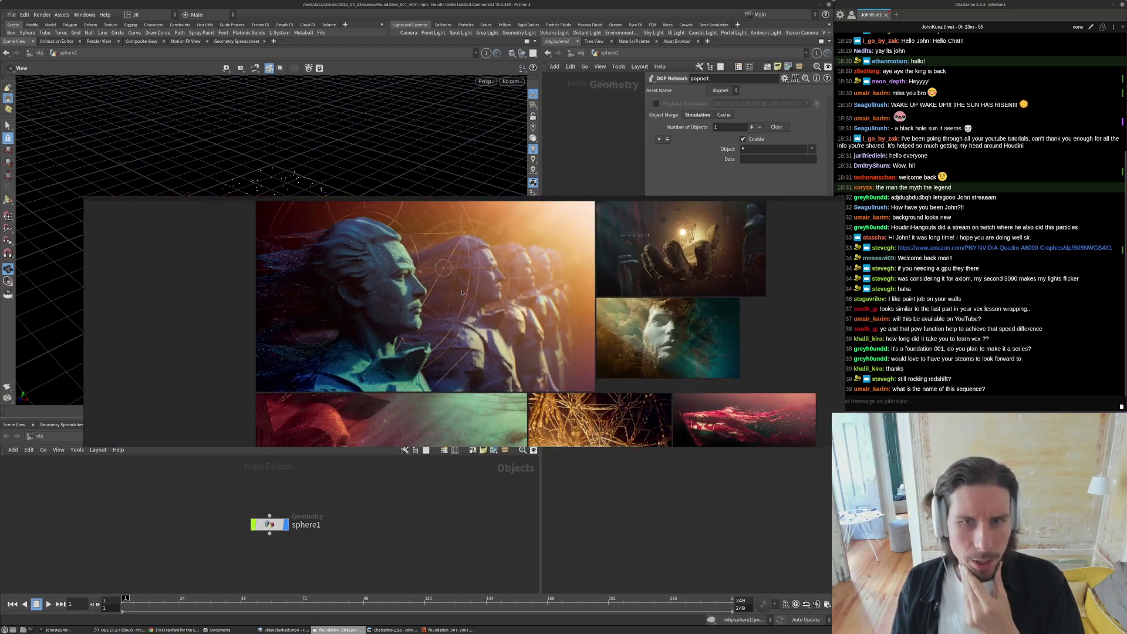
double_click(667, 246)
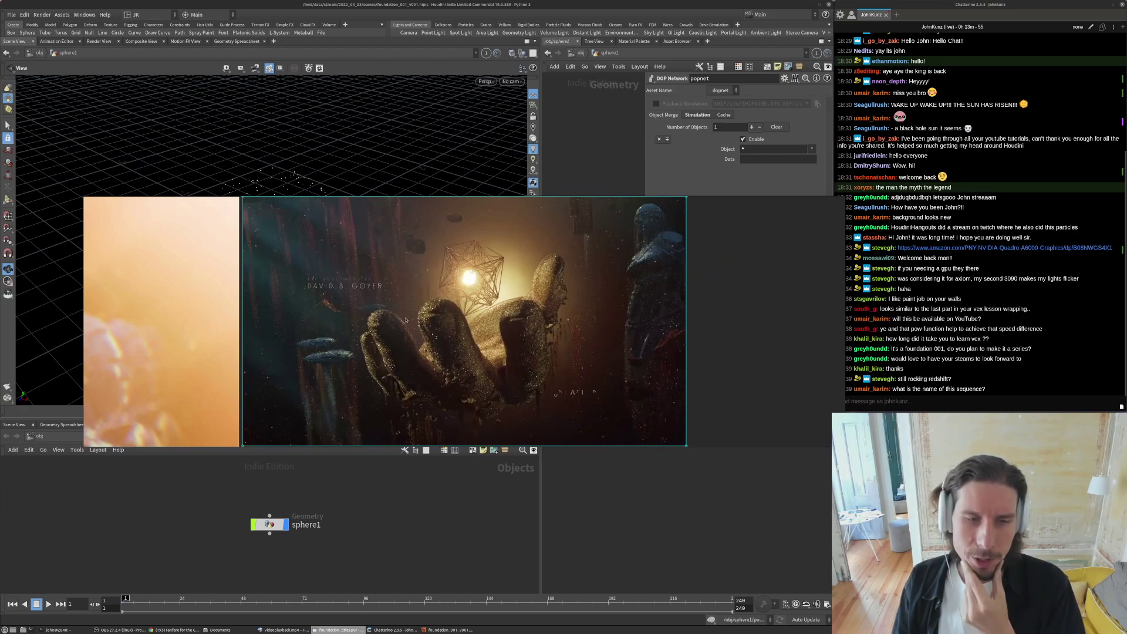
double_click(476, 295)
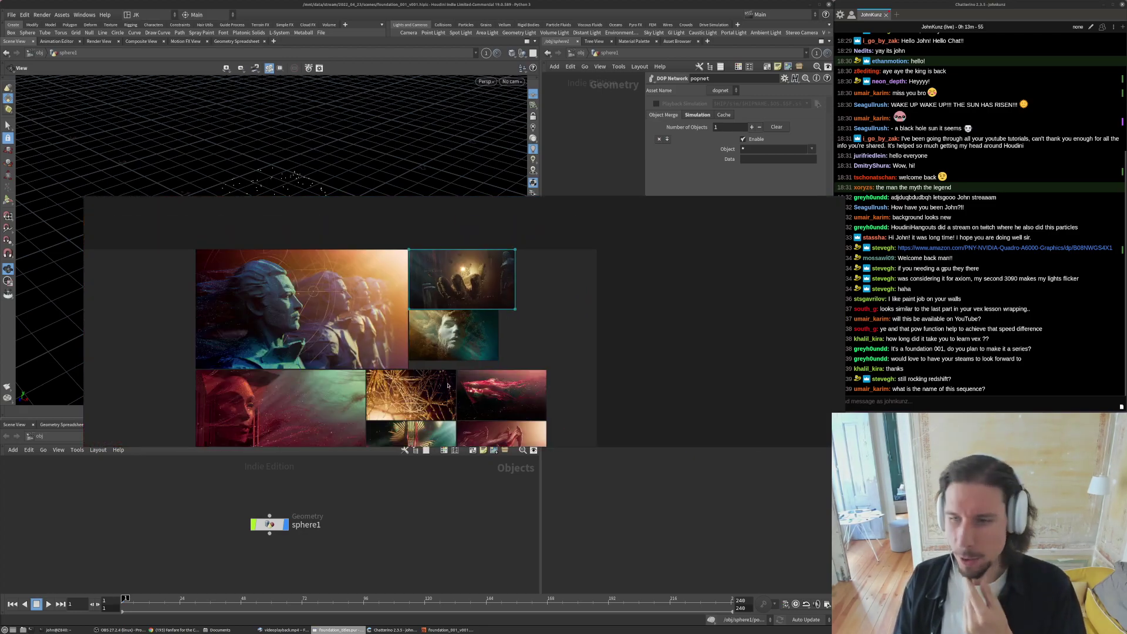
- Examine the red particle flag still and the golden web still up close on the reference board
scroll(496, 399, up, 3)
scroll(502, 234, down, 3)
scroll(412, 378, up, 4)
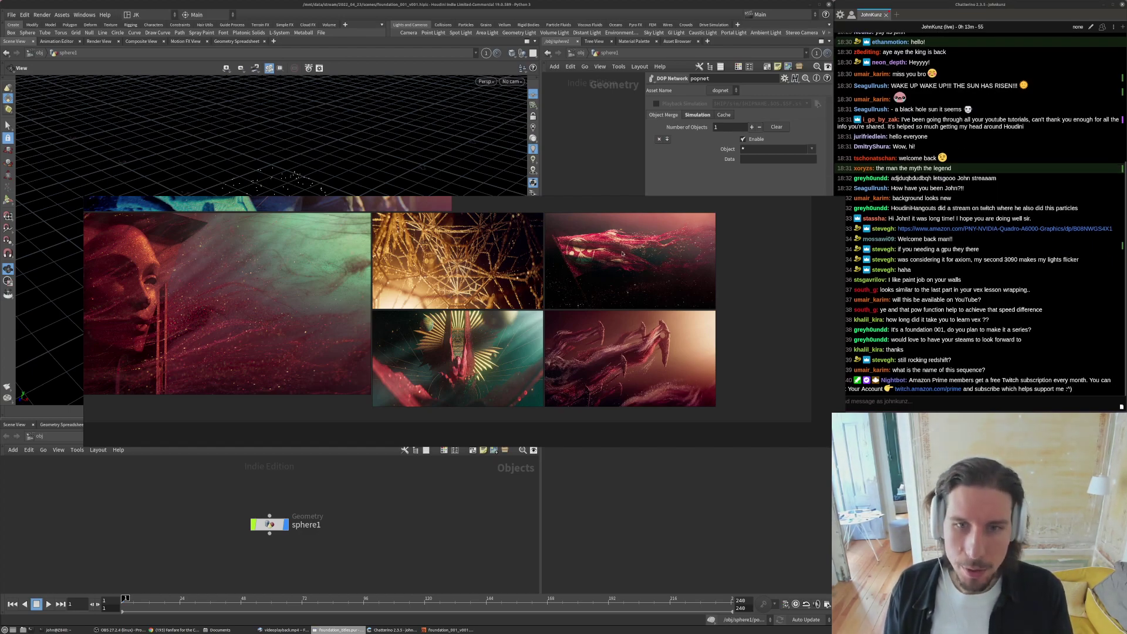
scroll(622, 254, up, 5)
scroll(577, 270, down, 2)
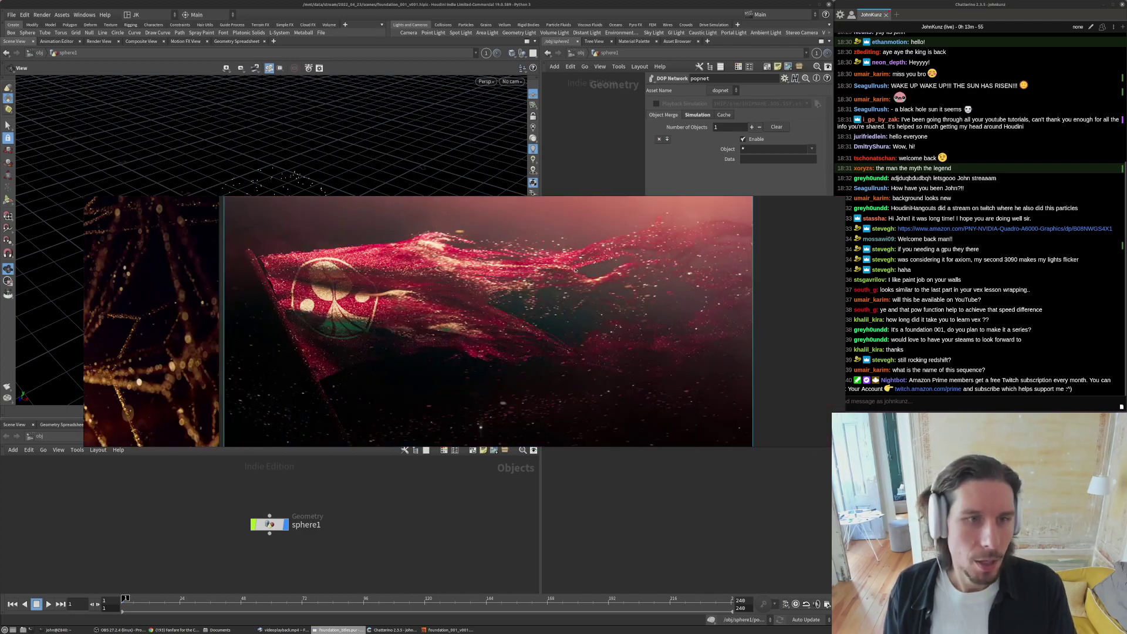
scroll(576, 270, down, 5)
double_click(338, 301)
scroll(434, 290, down, 5)
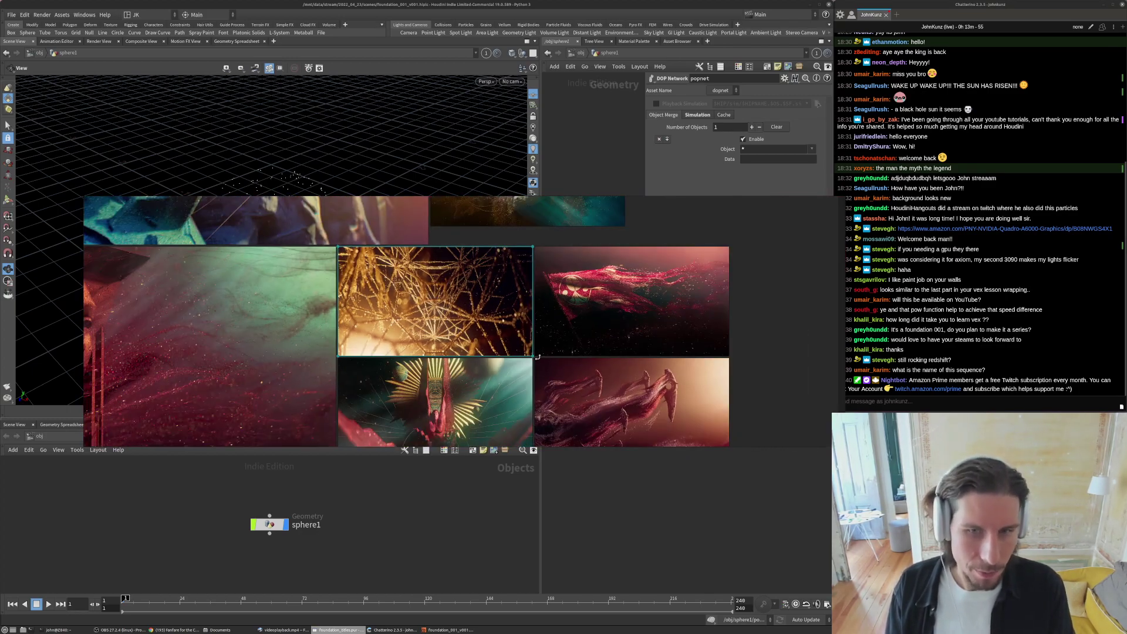
- Examine the red-lit face, the particle flag and the dissolving green-and-gold face stills one after another
scroll(537, 357, down, 4)
scroll(305, 356, up, 3)
double_click(403, 318)
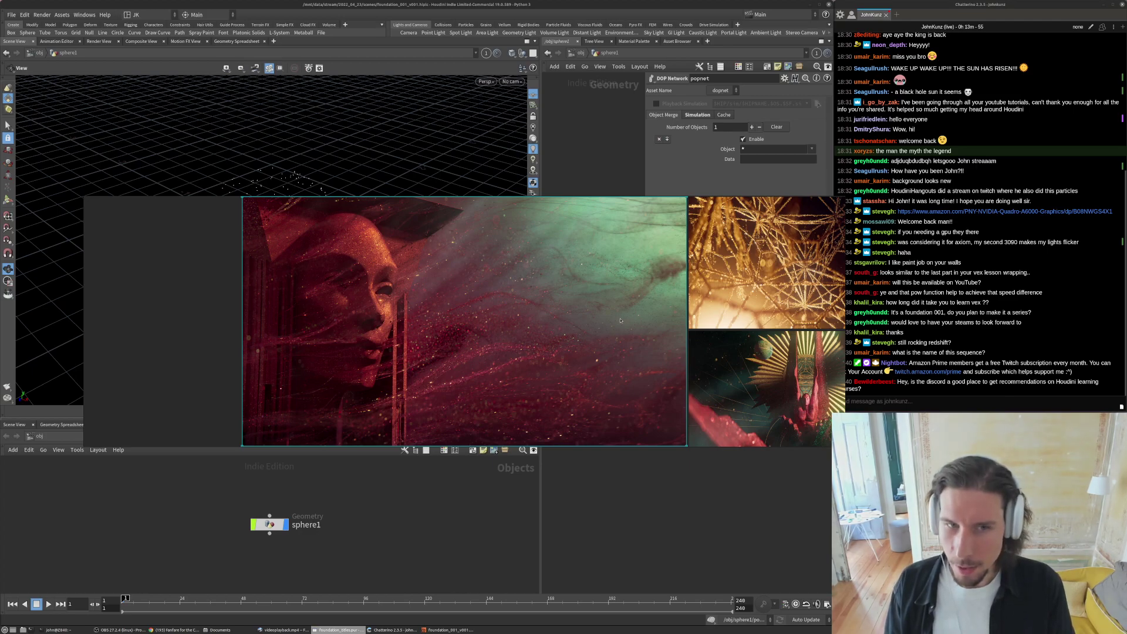
scroll(505, 311, down, 4)
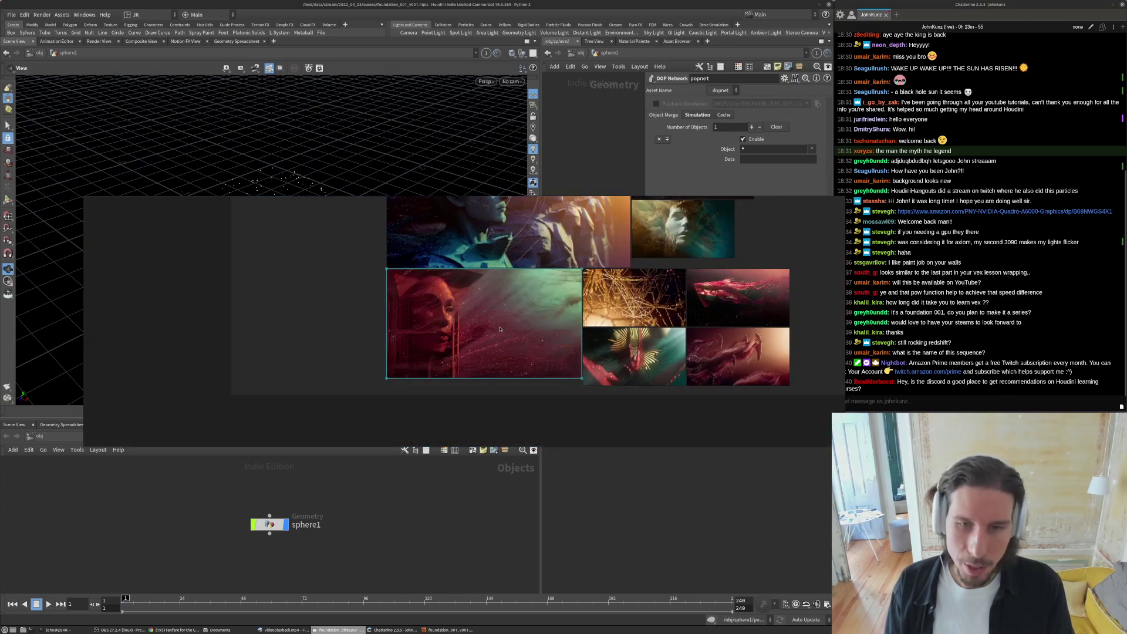
double_click(752, 295)
scroll(519, 309, down, 4)
double_click(455, 255)
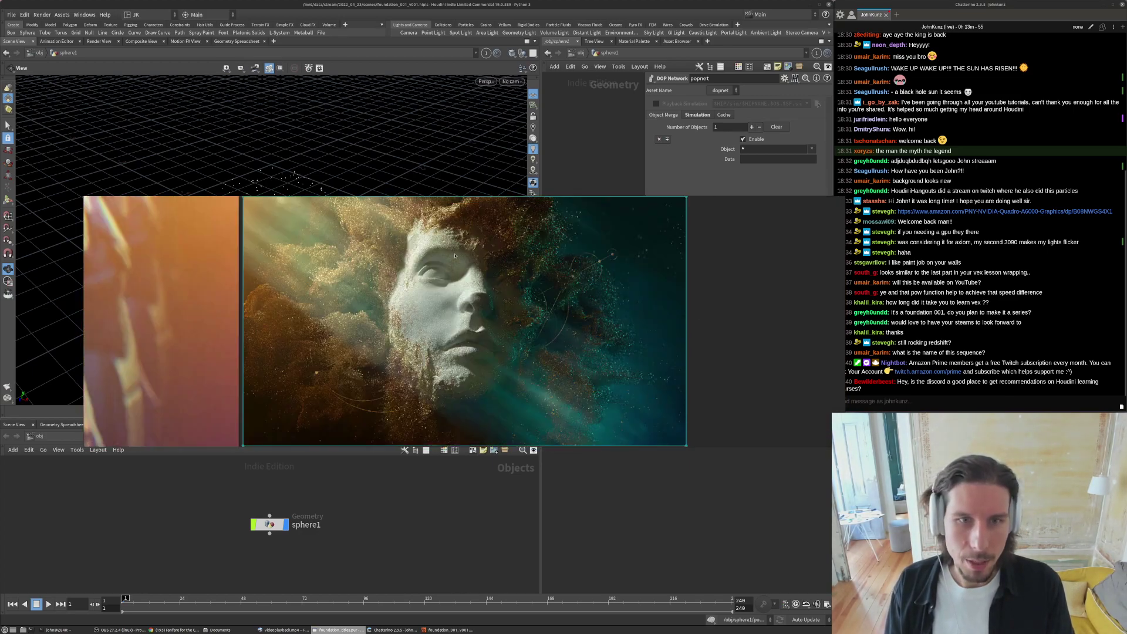
scroll(362, 258, down, 4)
- Compare the flag still with the dissolving face still, examine the red horse-head particle still, and return to Houdini
double_click(582, 389)
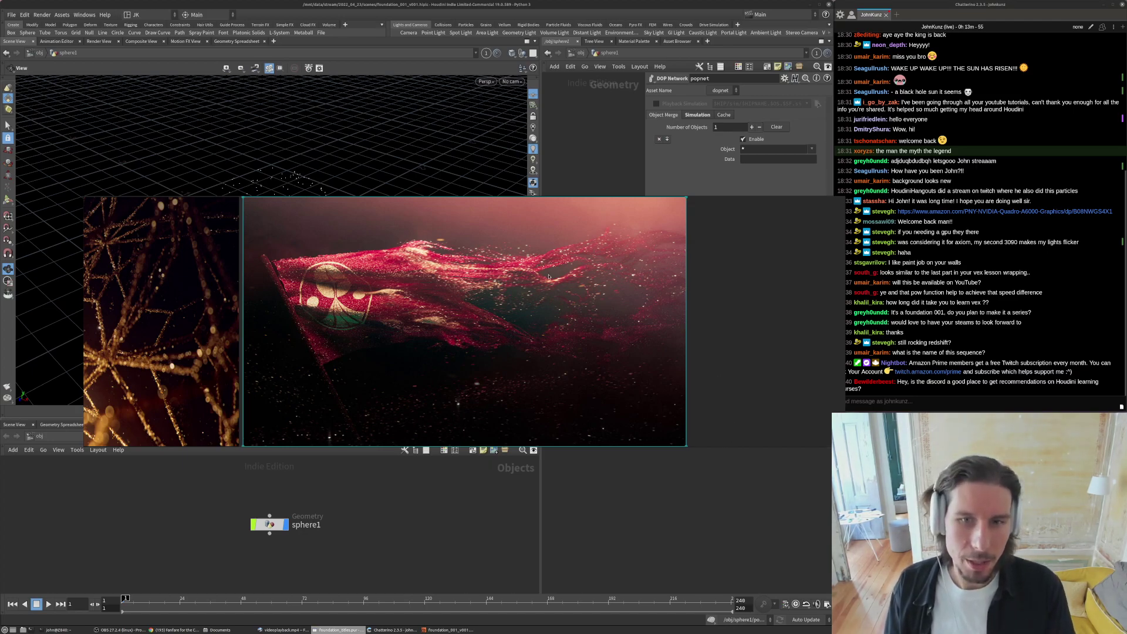
scroll(534, 334, down, 5)
double_click(473, 270)
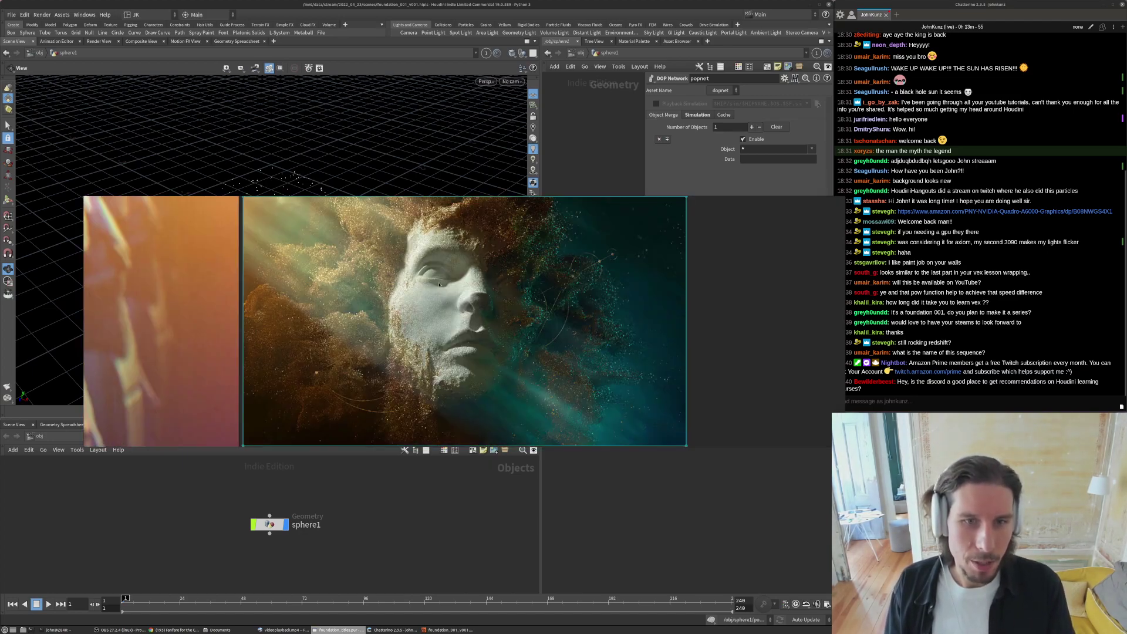
scroll(446, 277, down, 3)
double_click(531, 413)
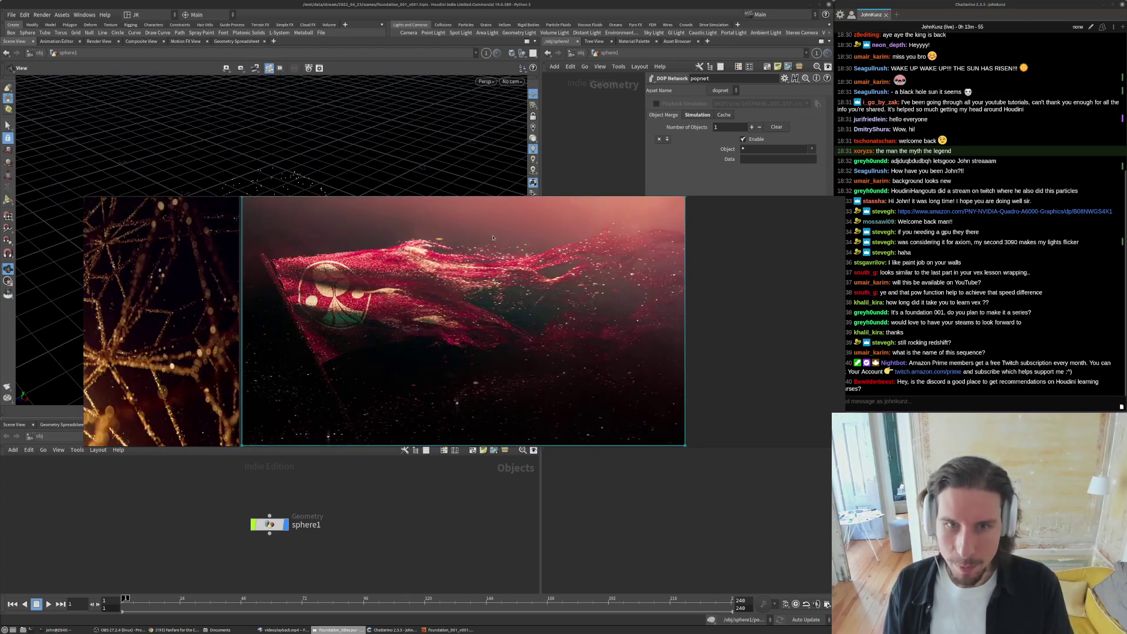
scroll(515, 281, down, 5)
scroll(518, 305, up, 2)
double_click(519, 329)
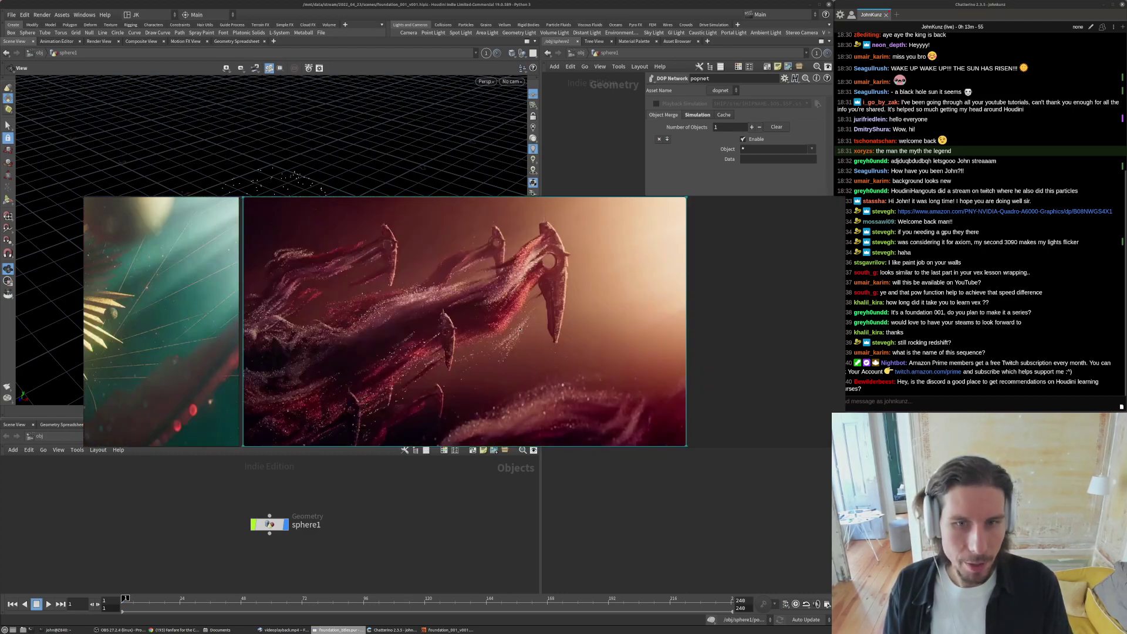
click(695, 499)
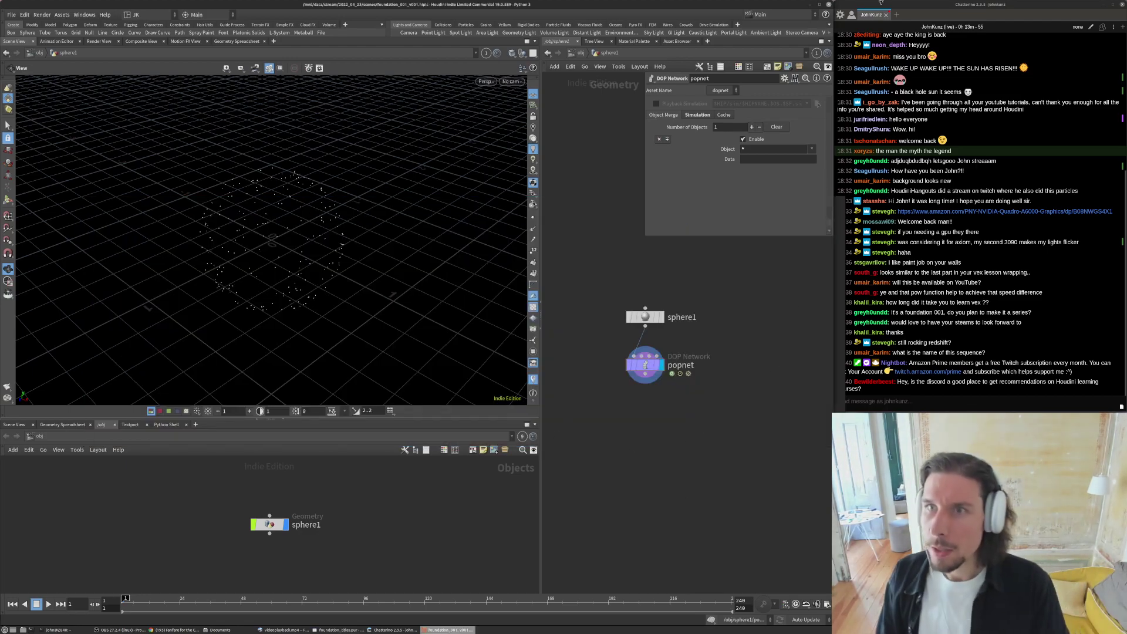
click(881, 6)
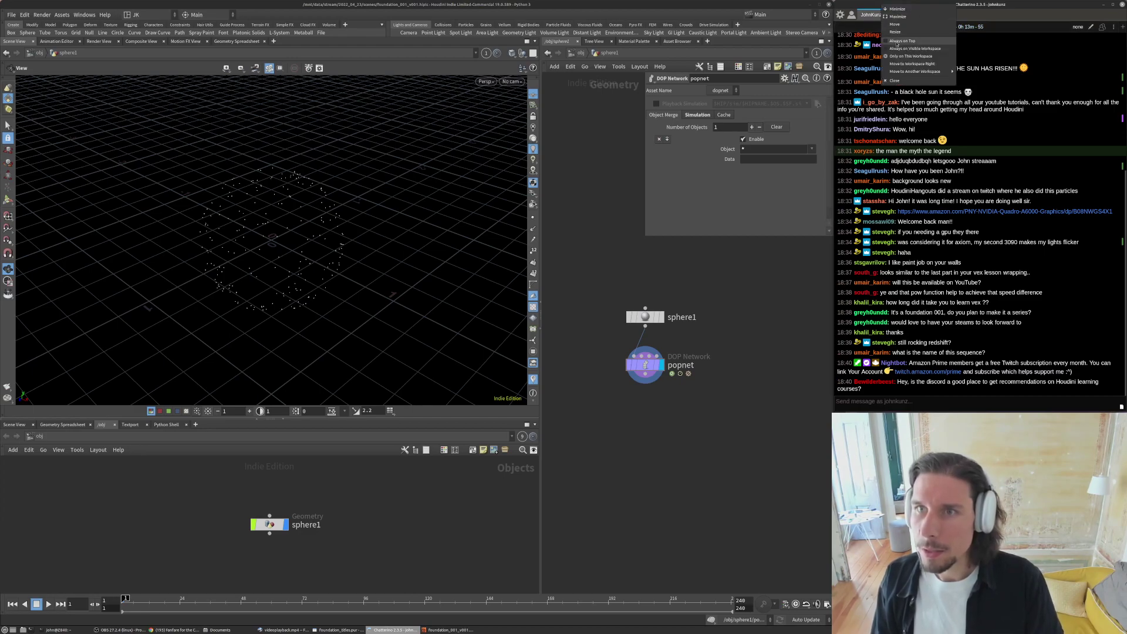
click(714, 385)
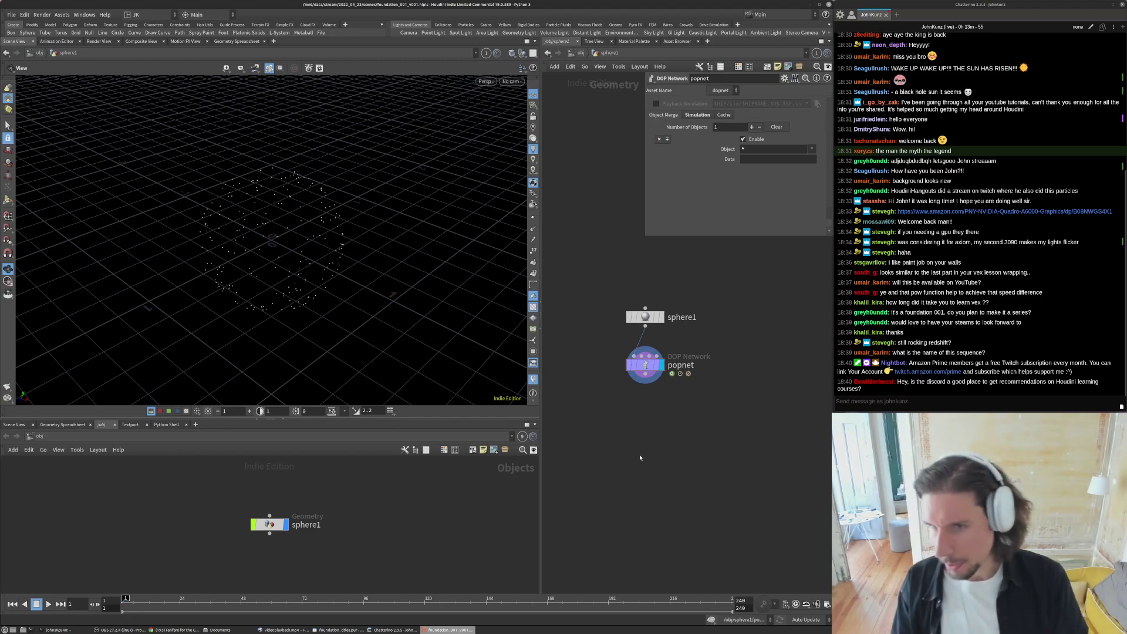
- Open the popnet's inner network and move source_first_input higher above wire_pops_into_here
double_click(639, 365)
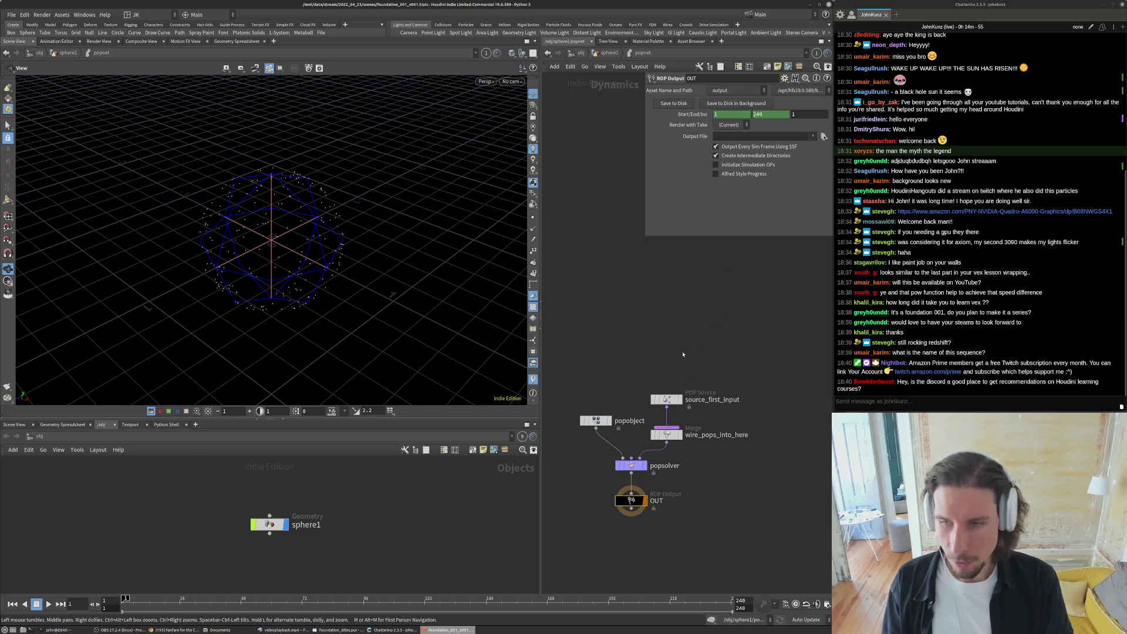
drag(667, 399, 667, 339)
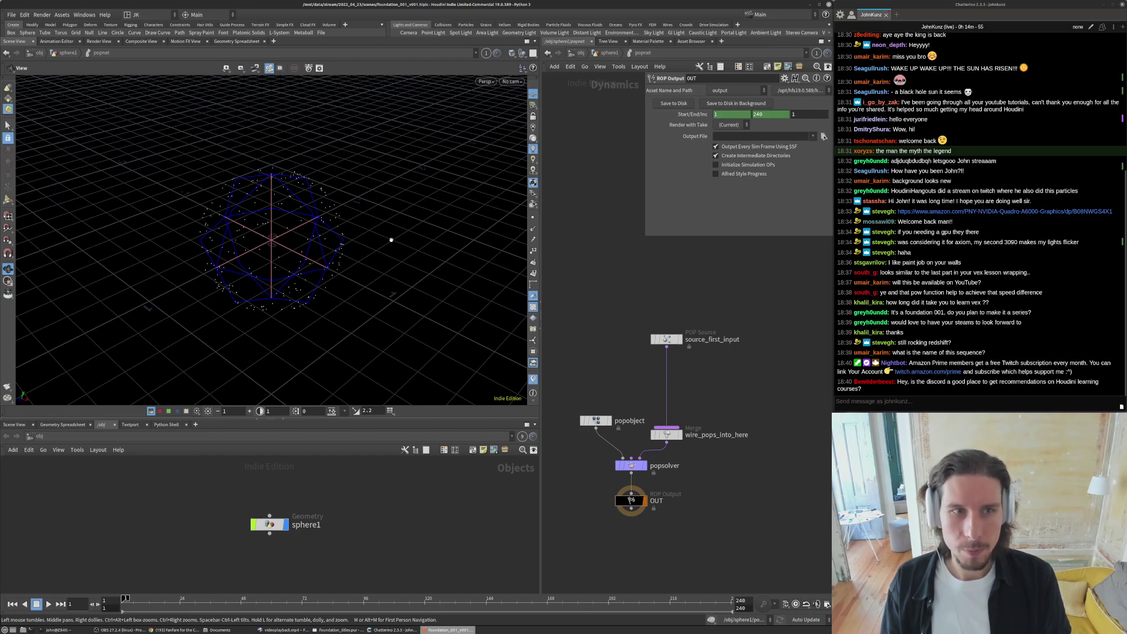
- Go back up to the sphere's geometry network, flatten sphere1 by setting its Y radius to 0.2, and frame the particles
drag(443, 253, 327, 192)
click(611, 53)
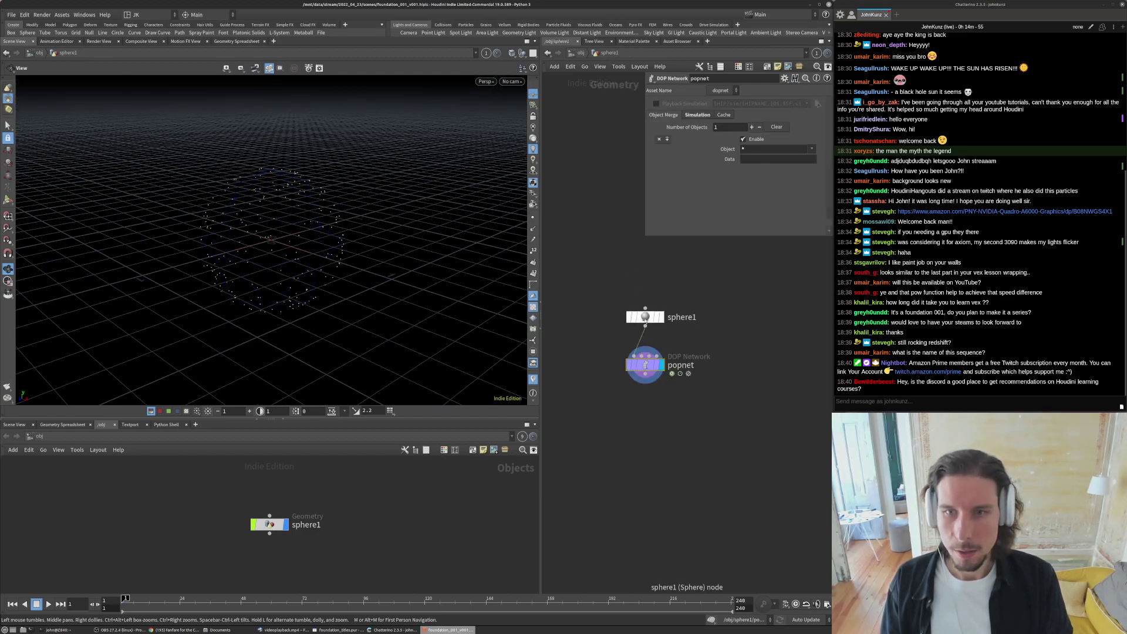
click(764, 124)
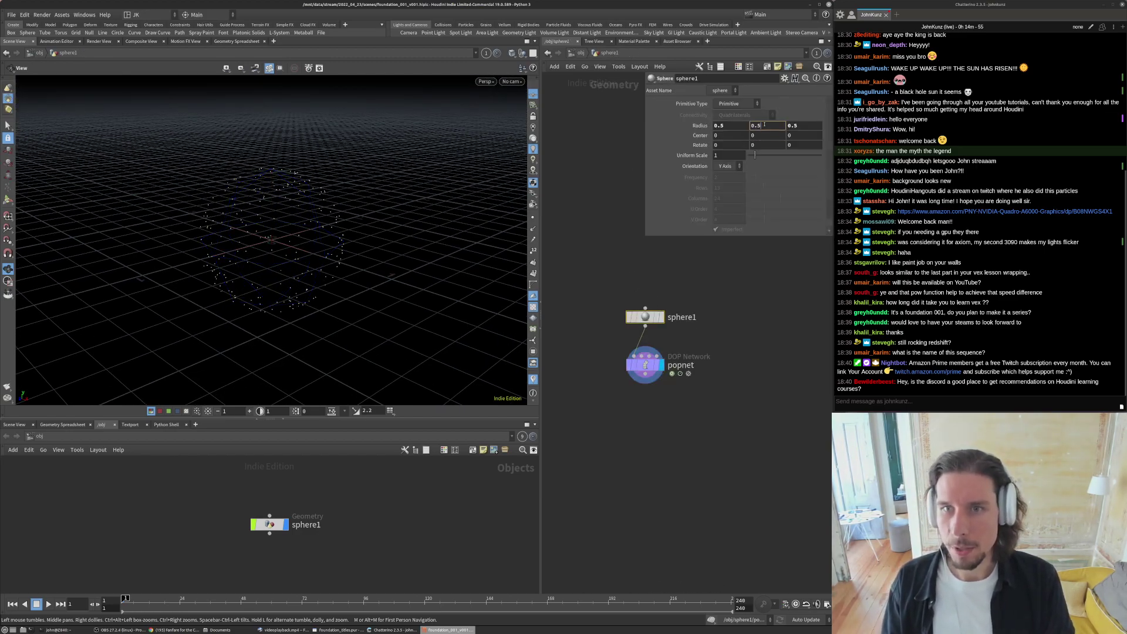
text(0.2)
key(Return)
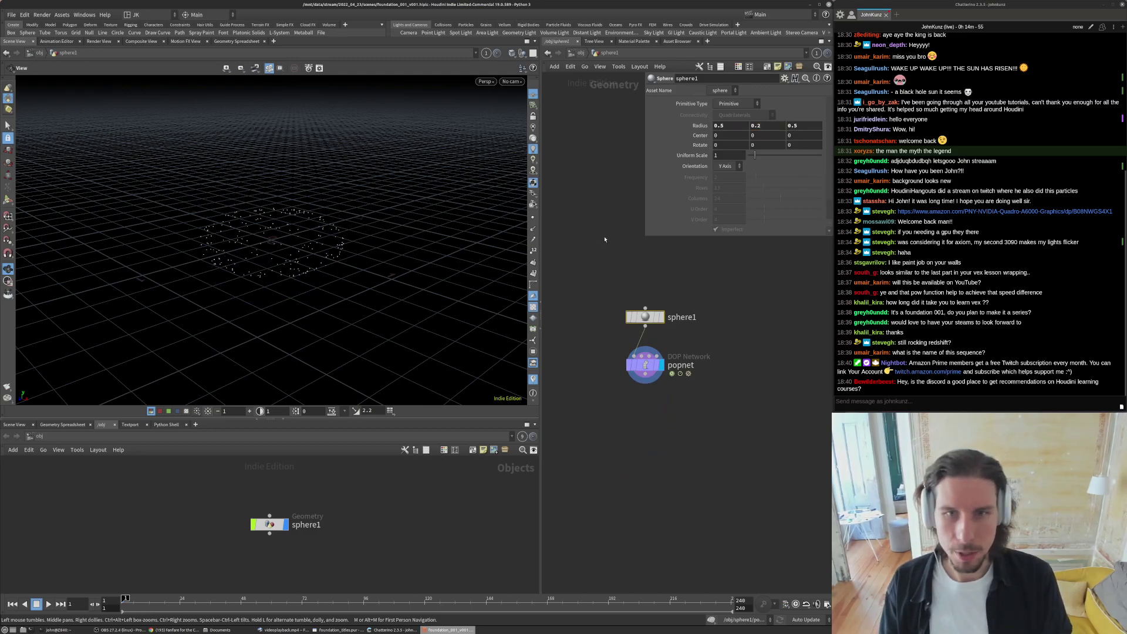
key(g)
drag(398, 231, 510, 322)
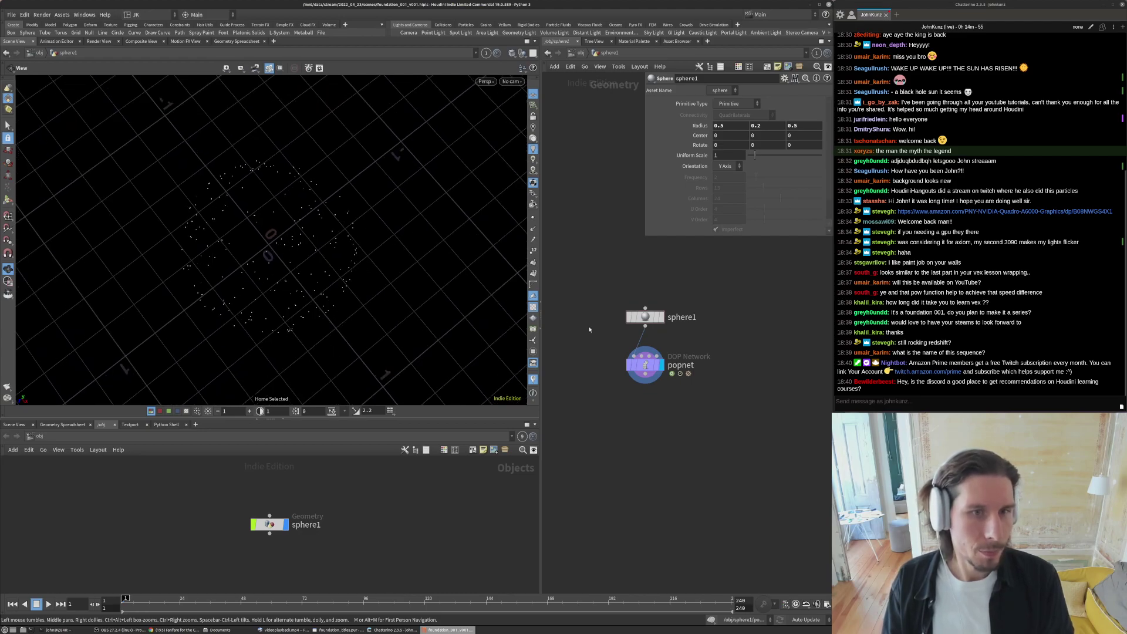
- Open the popnet's inner network again and move popobject level with wire_pops_into_here
double_click(648, 369)
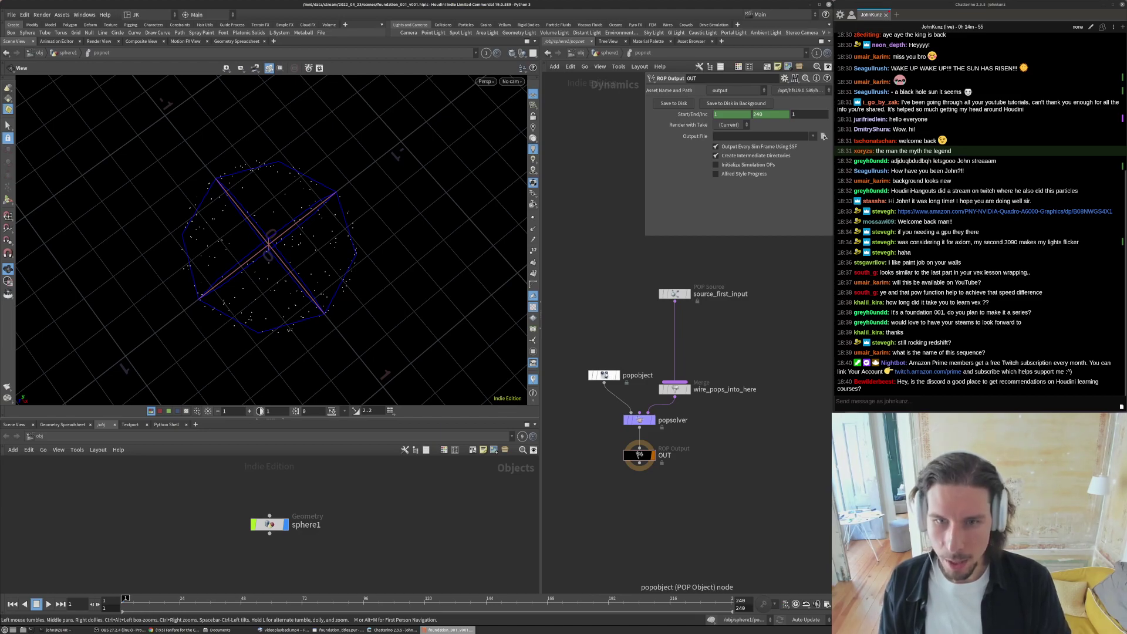
drag(605, 375, 595, 388)
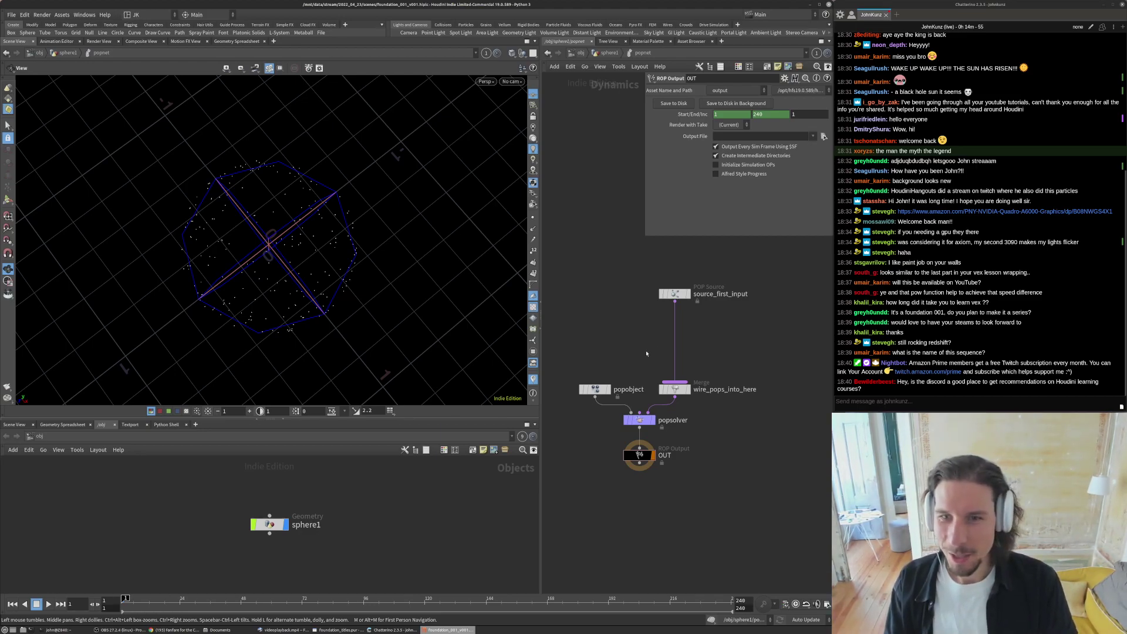
middle_drag(720, 353, 717, 365)
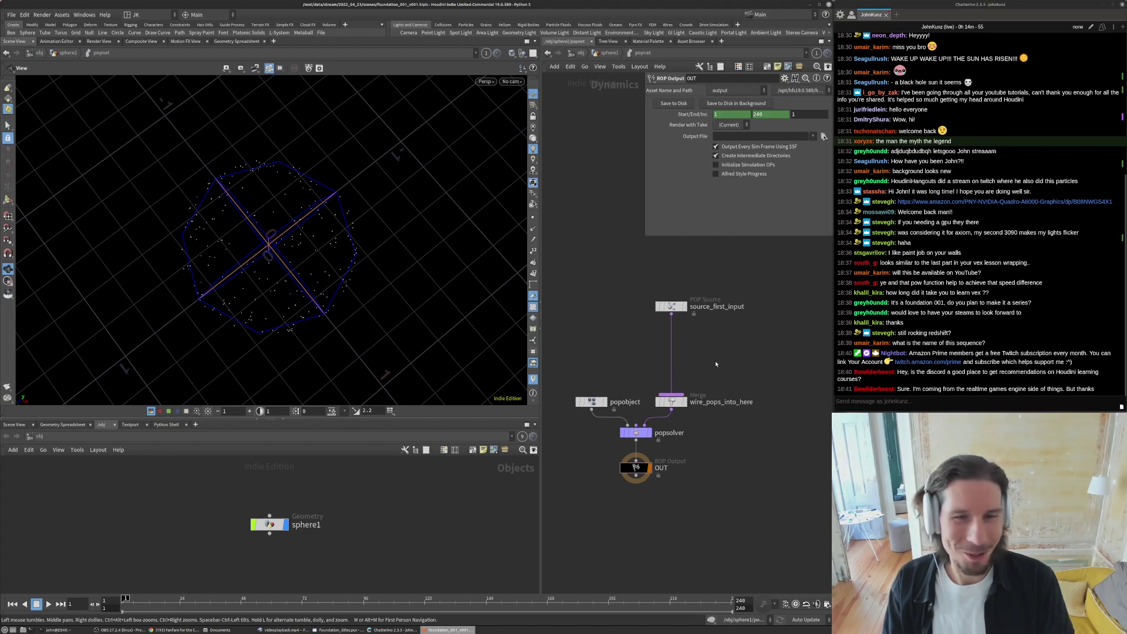
- Show the parameters of source_first_input and go back up to the sphere's geometry network to view the flattened particle cloud
drag(300, 218, 273, 204)
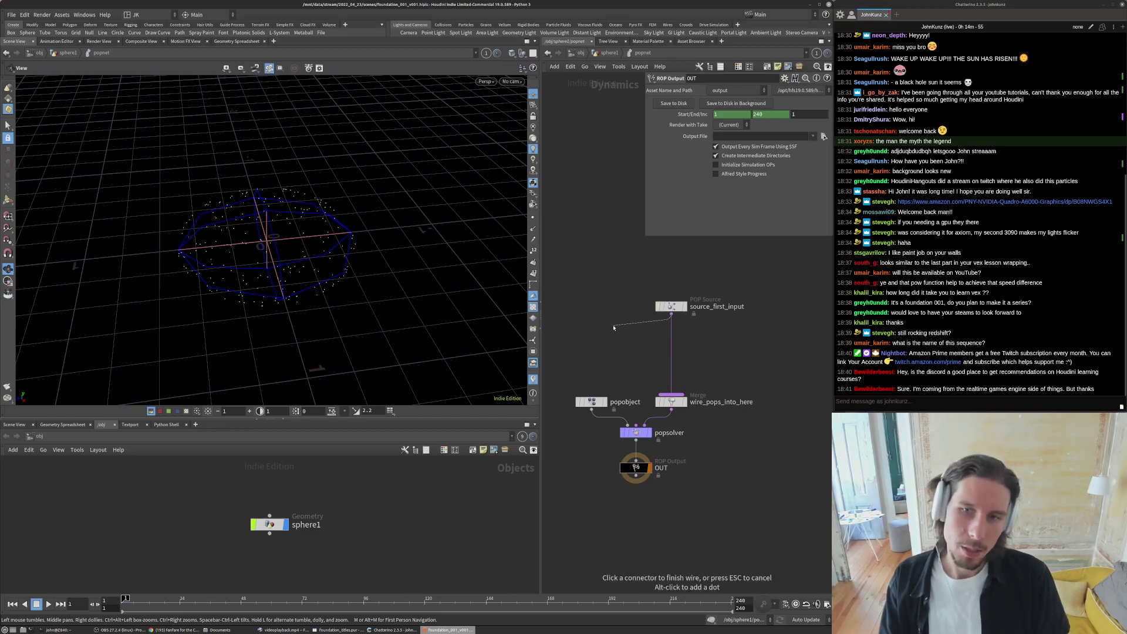
click(683, 307)
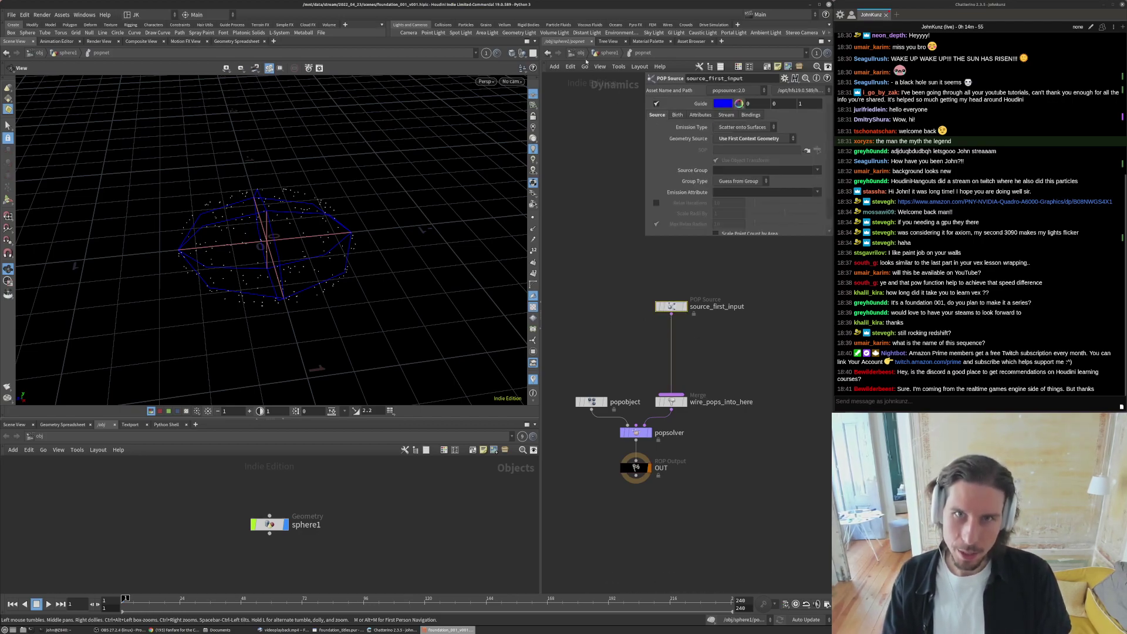
click(602, 52)
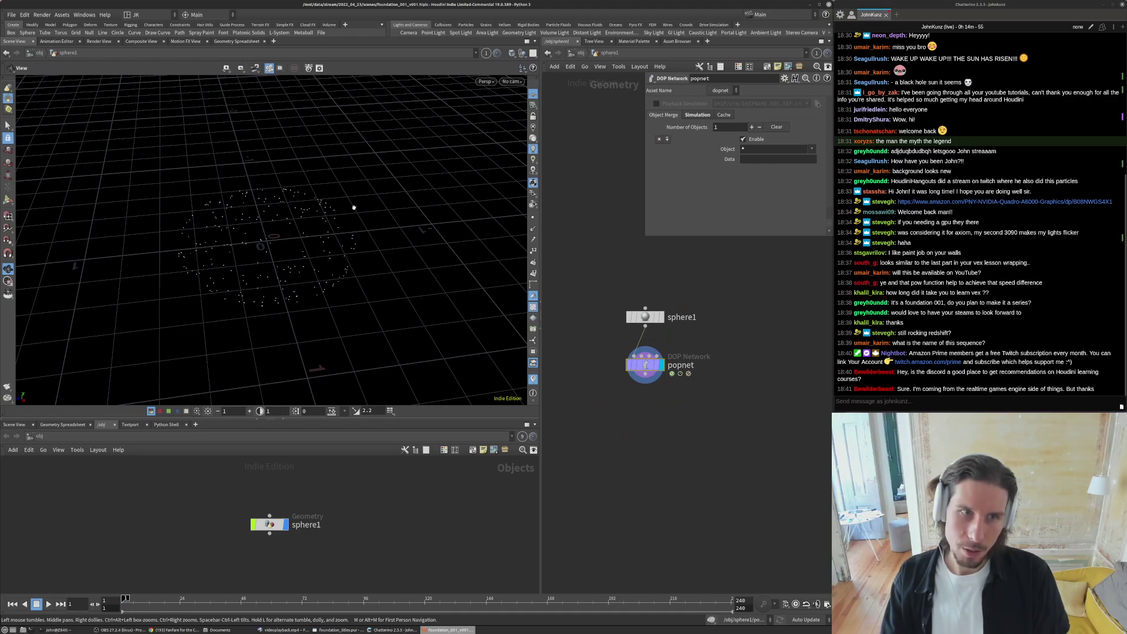
scroll(337, 241, down, 5)
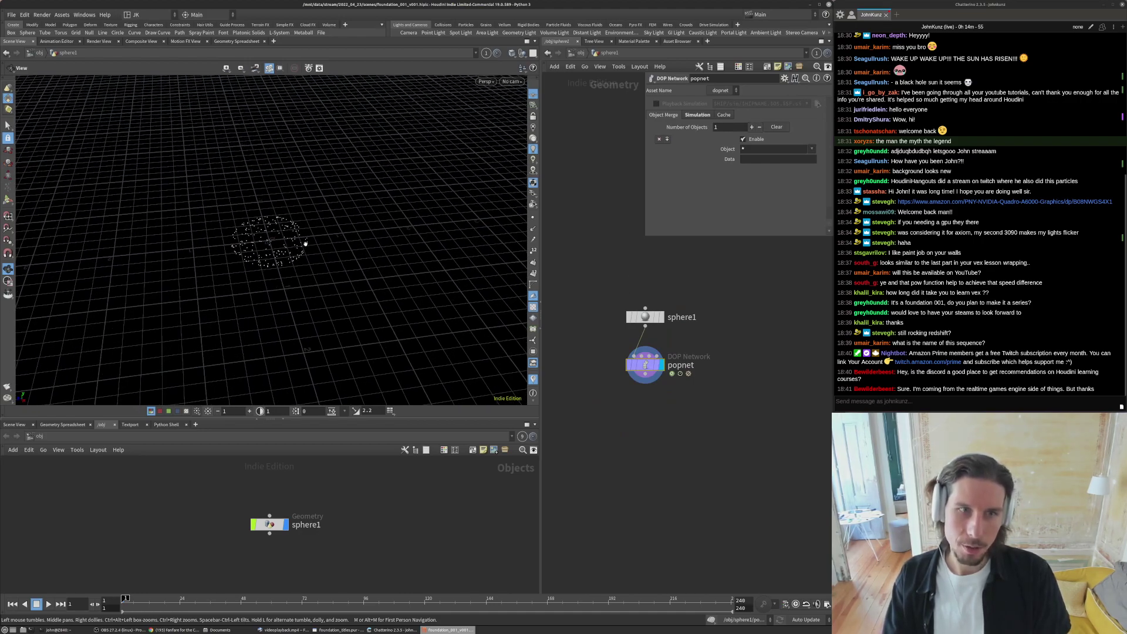
- Flatten sphere1 further by setting its Y radius to 0.1
click(651, 320)
double_click(763, 125)
text(0.2)
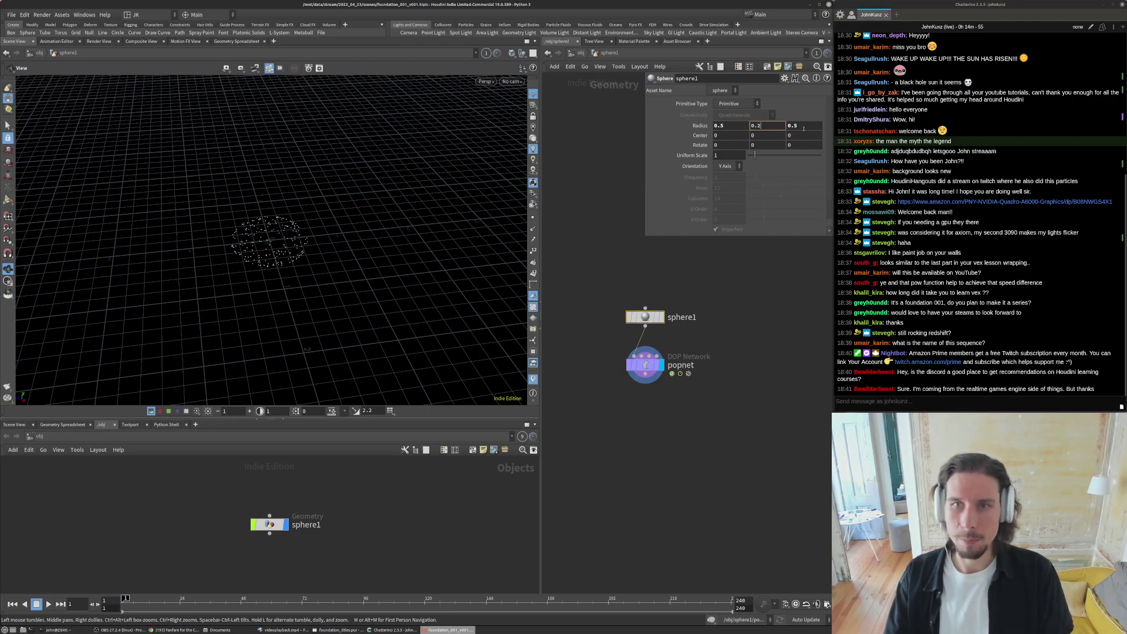
key(BackSpace)
text(1)
key(Return)
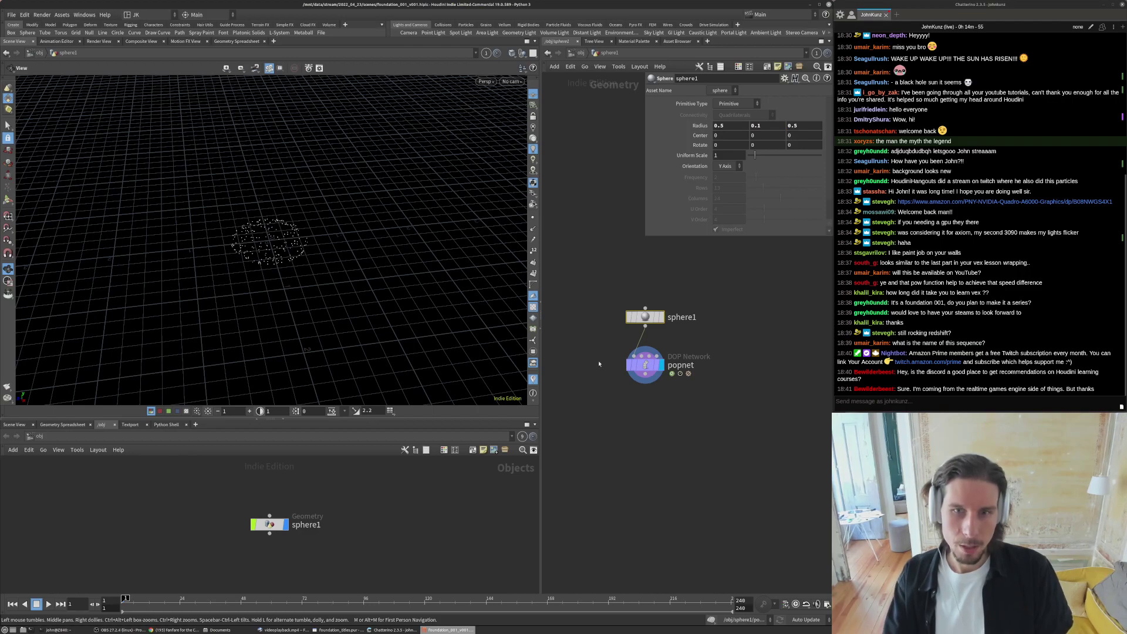
- Open the popnet's inner network and insert a POP Wind node on the wire between source_first_input and wire_pops_into_here
double_click(645, 365)
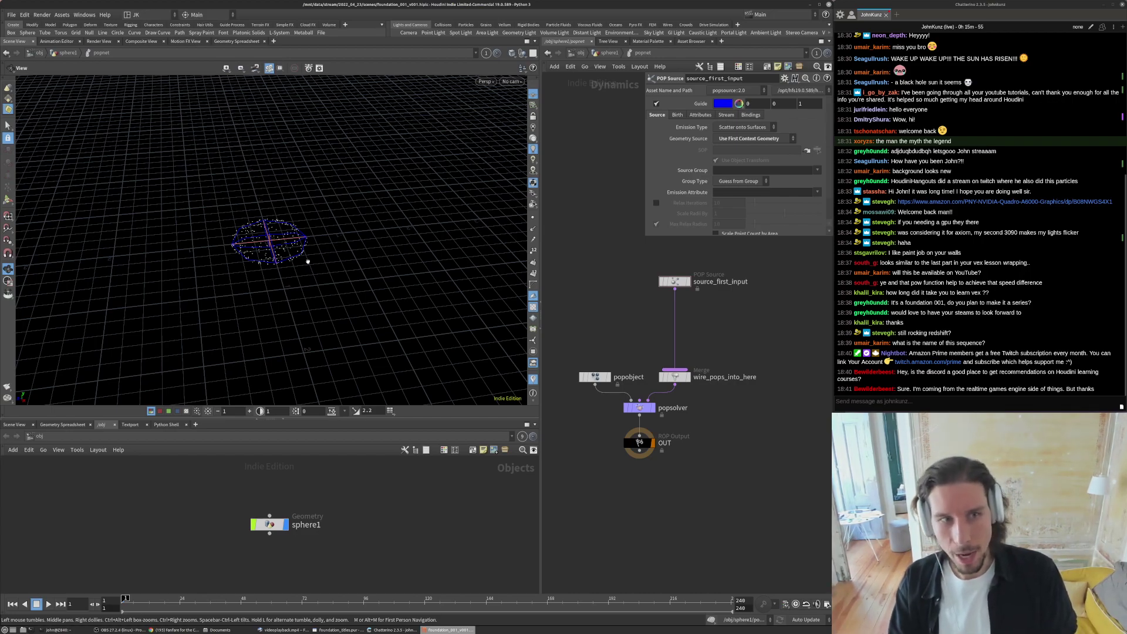
key(Tab)
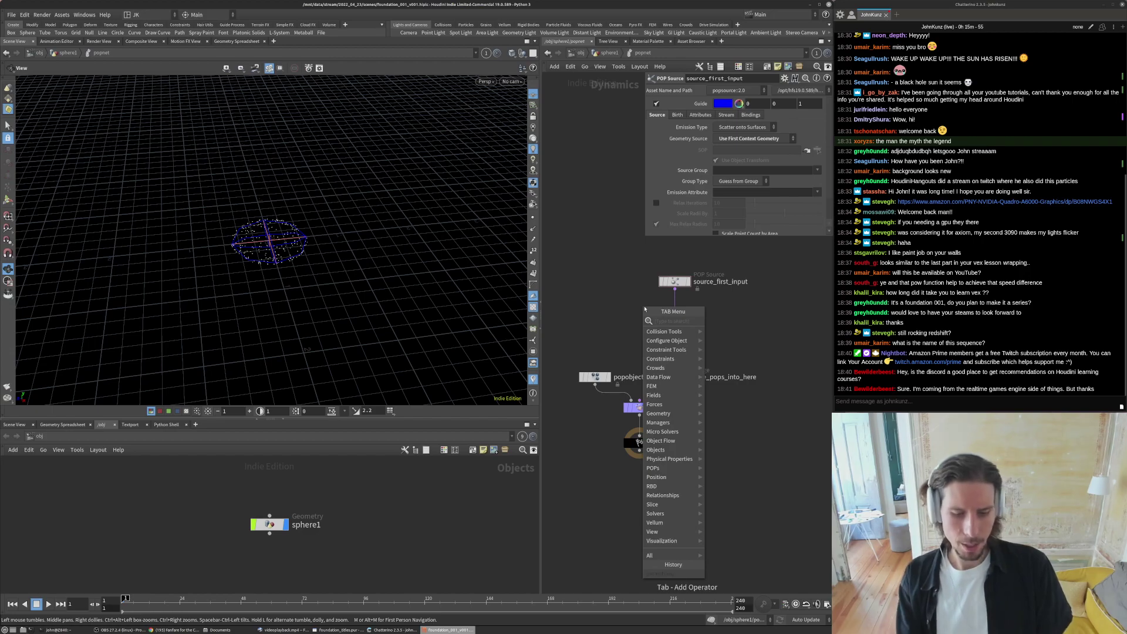
key(Escape)
key(Tab)
text(win)
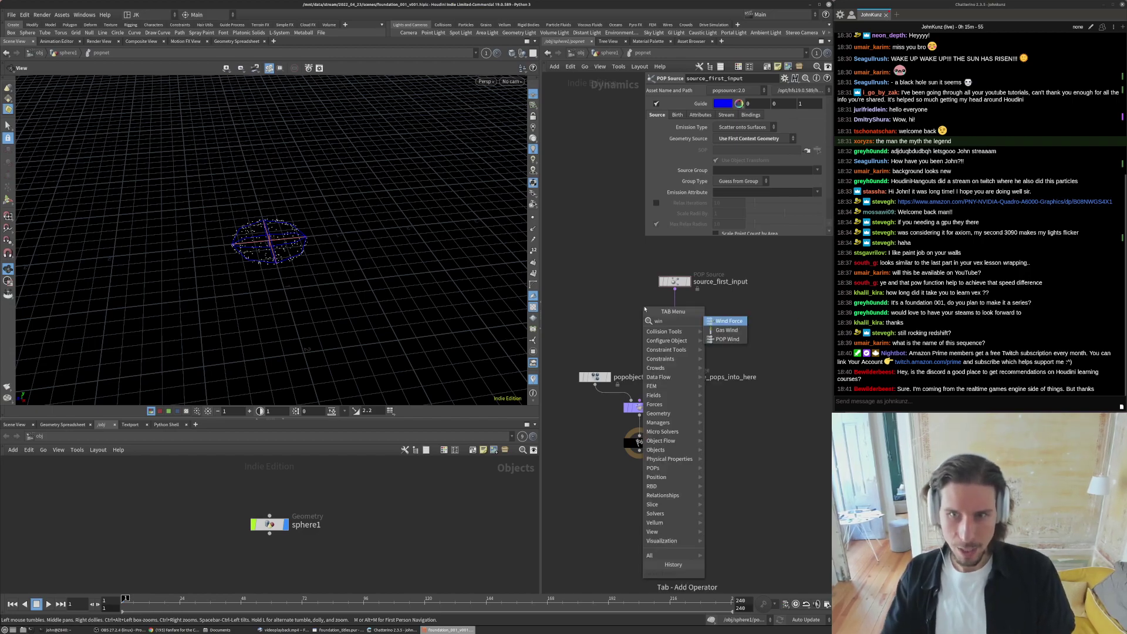
click(728, 338)
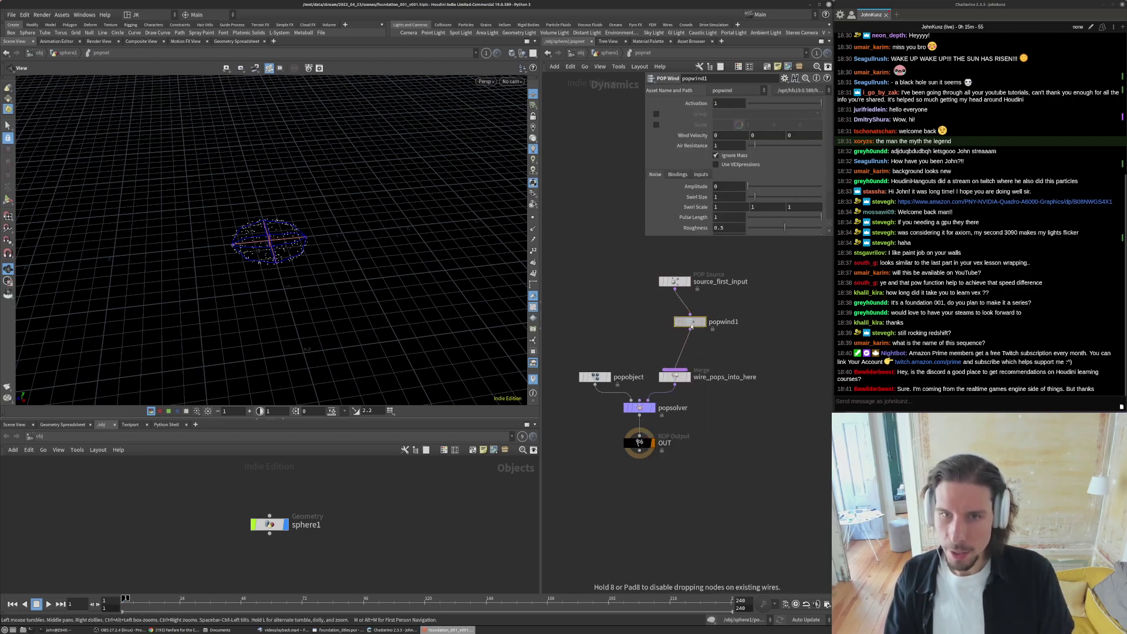
click(675, 324)
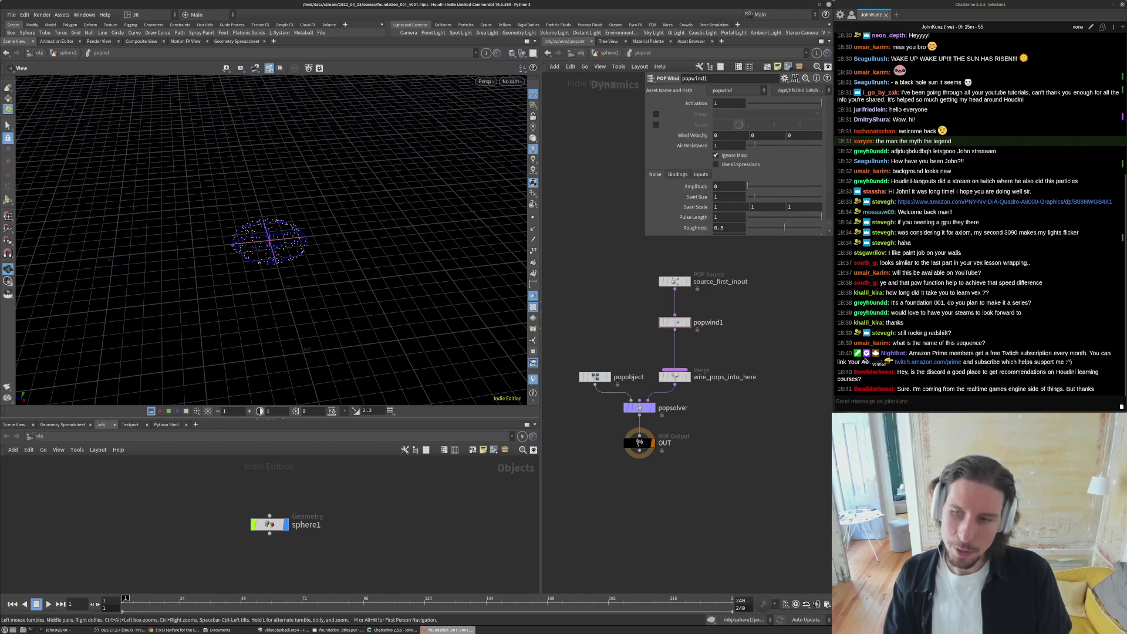
- Set the noise amplitude of popwind1 to 1
scroll(684, 330, up, 2)
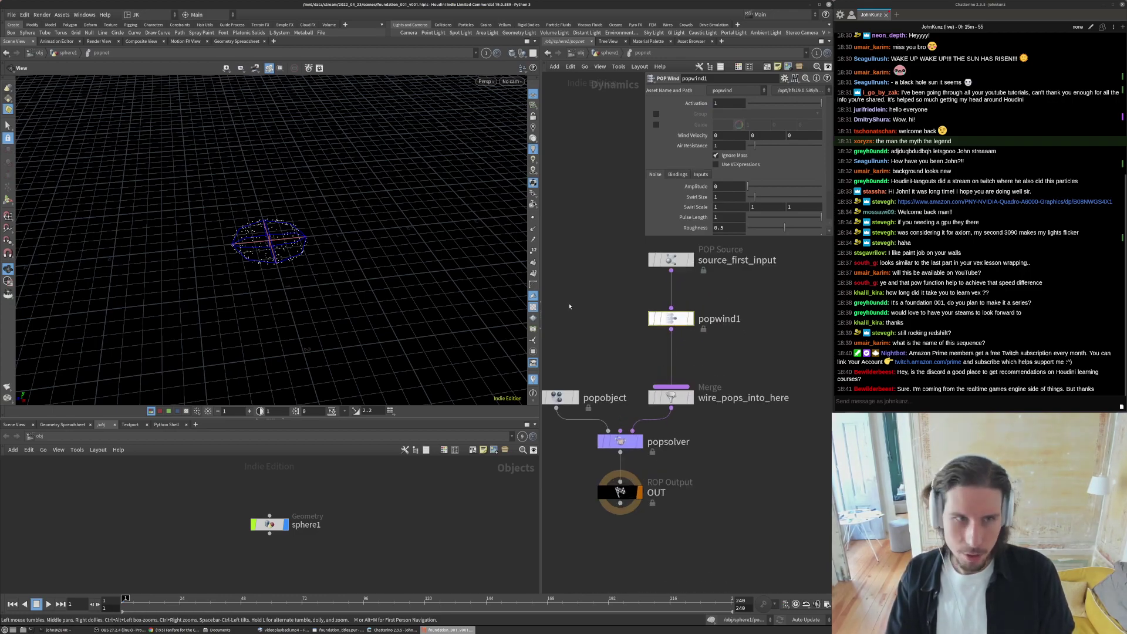
double_click(728, 187)
text(1)
key(Return)
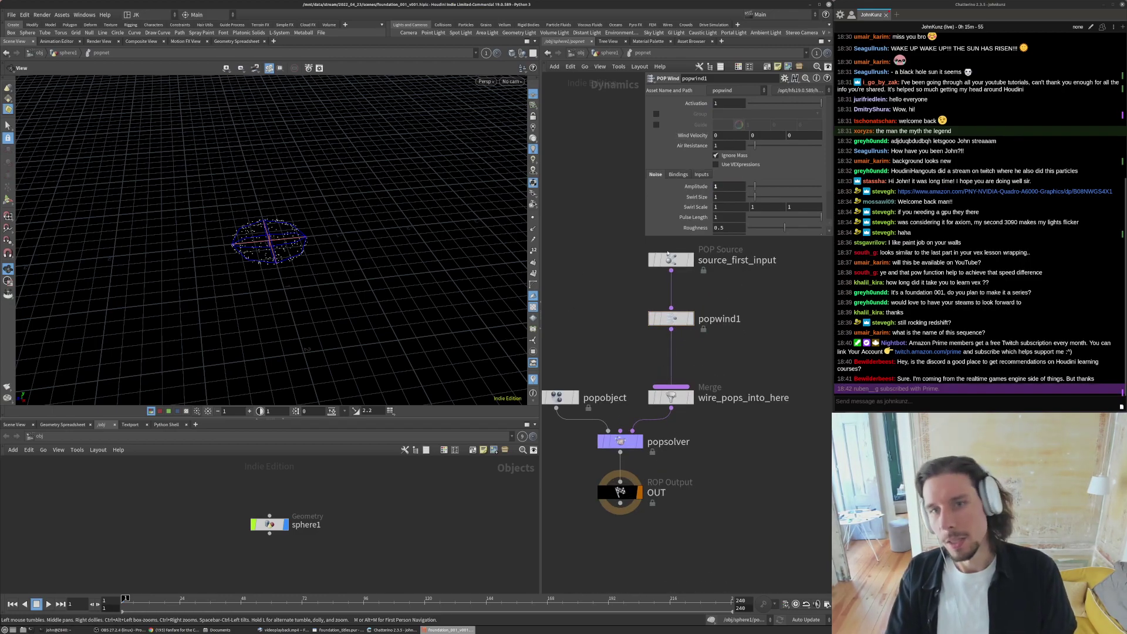
- Resize the parameter overlay so all of popwind1's noise settings fit, keeping the node chain in view beside it
middle_drag(623, 242, 629, 272)
drag(645, 237, 650, 291)
middle_drag(653, 313, 641, 375)
middle_drag(748, 392, 698, 312)
scroll(686, 308, up, 1)
drag(650, 290, 679, 306)
middle_drag(699, 355, 719, 349)
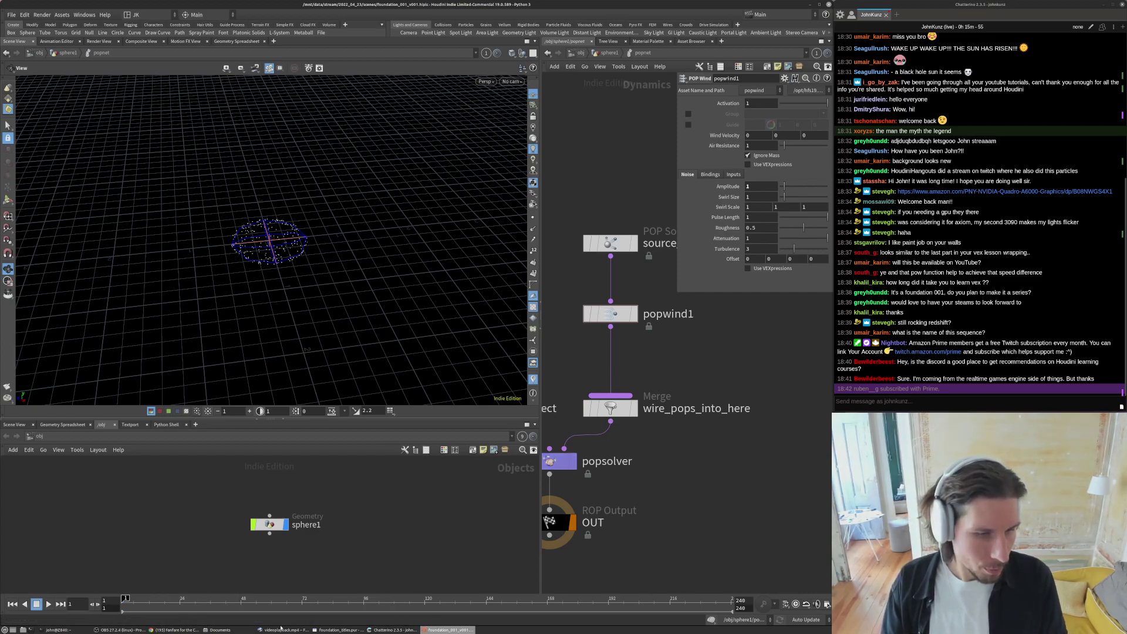
- Switch to Chrome, open the wip channel of the Discord server and make the browser window taller
click(186, 629)
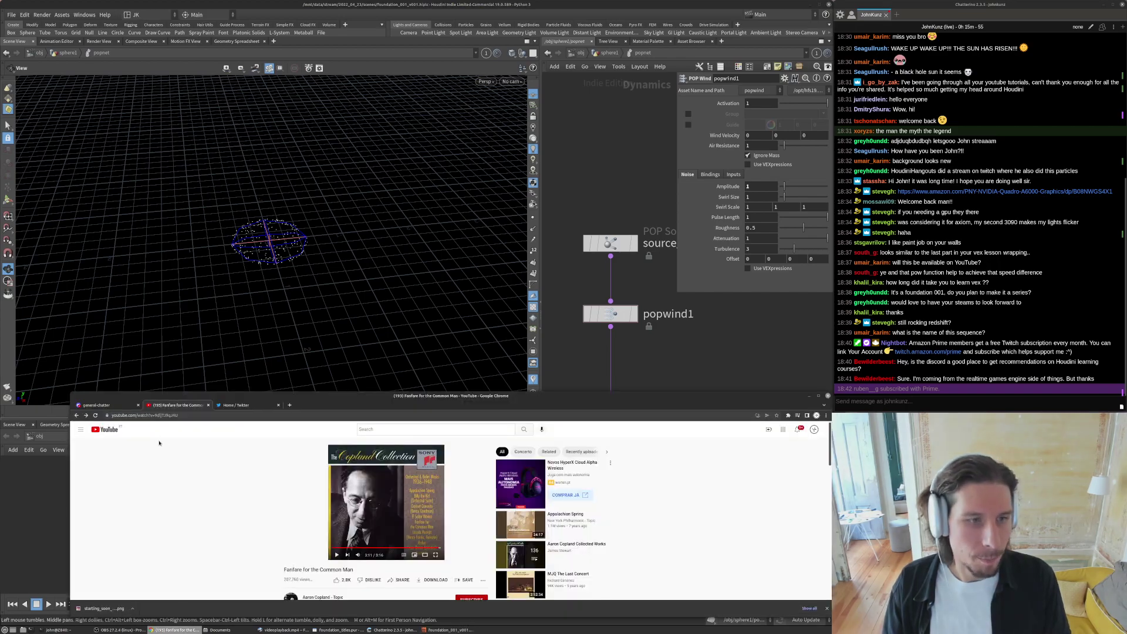
click(103, 405)
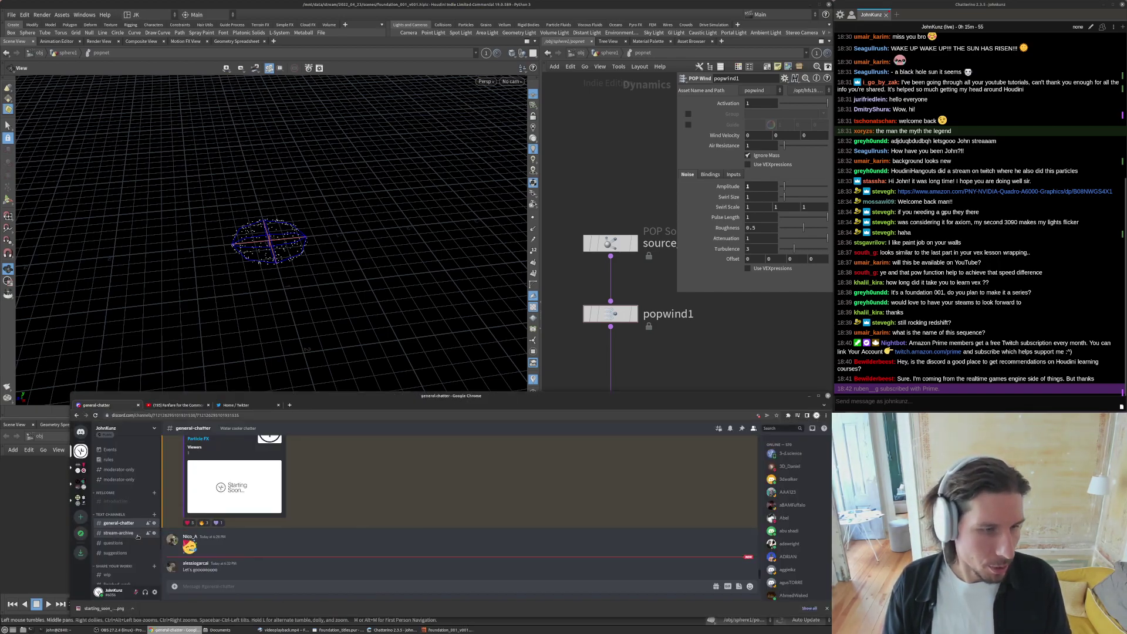
scroll(120, 528, down, 1)
click(106, 559)
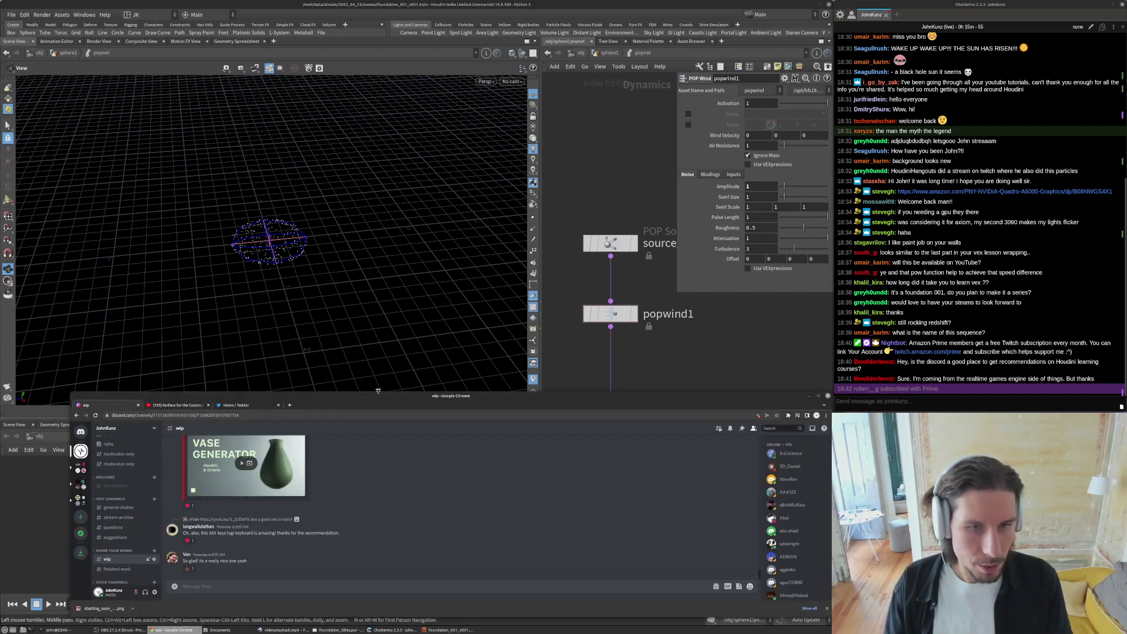
drag(367, 392, 356, 298)
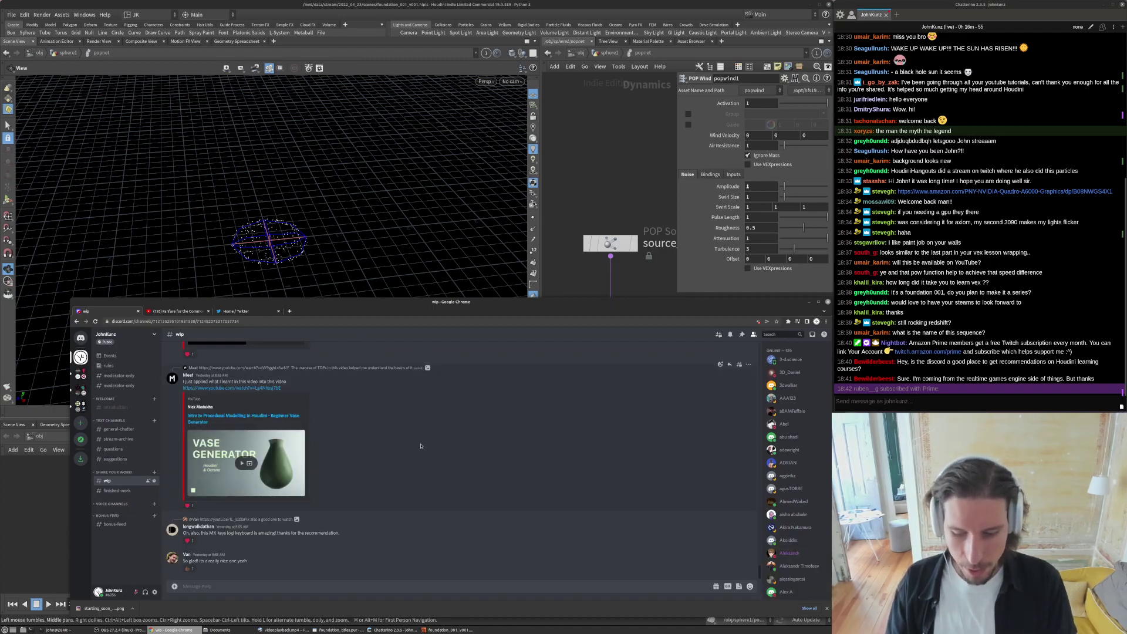
- Go back through the wip channel's older posts to the rope picture, view it enlarged, and return to Houdini
scroll(242, 474, up, 5)
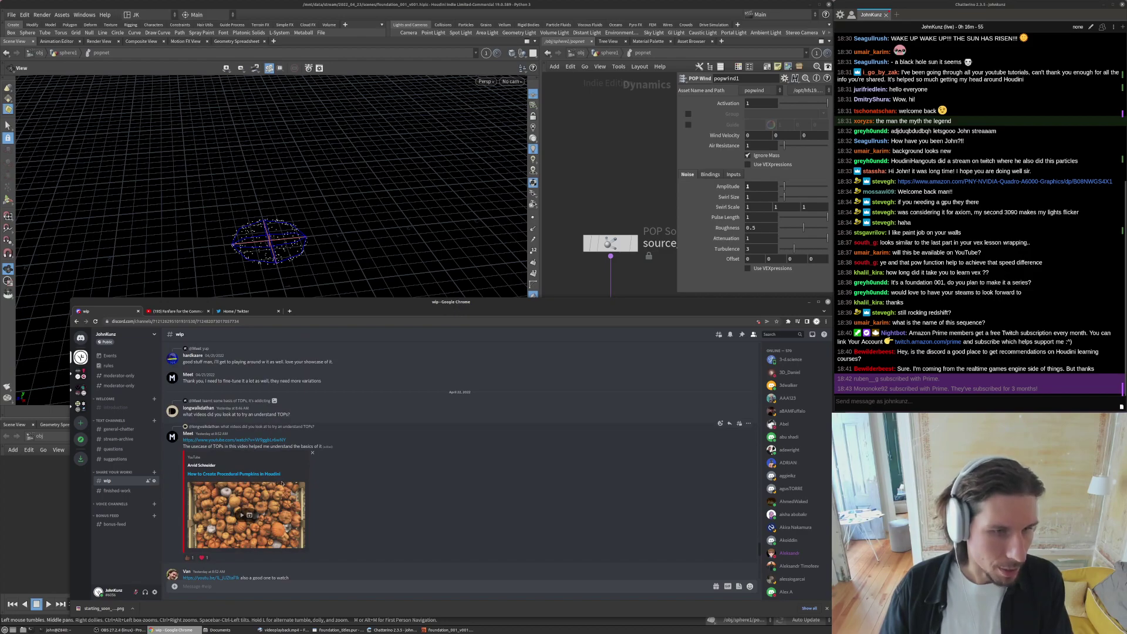
scroll(282, 483, up, 10)
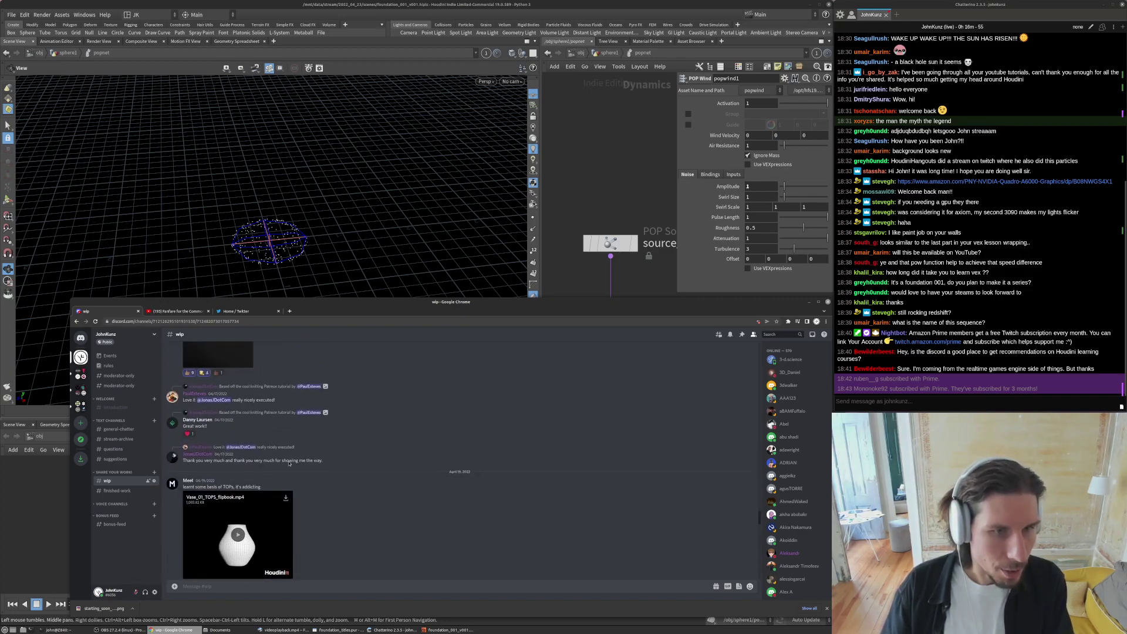
scroll(258, 481, up, 10)
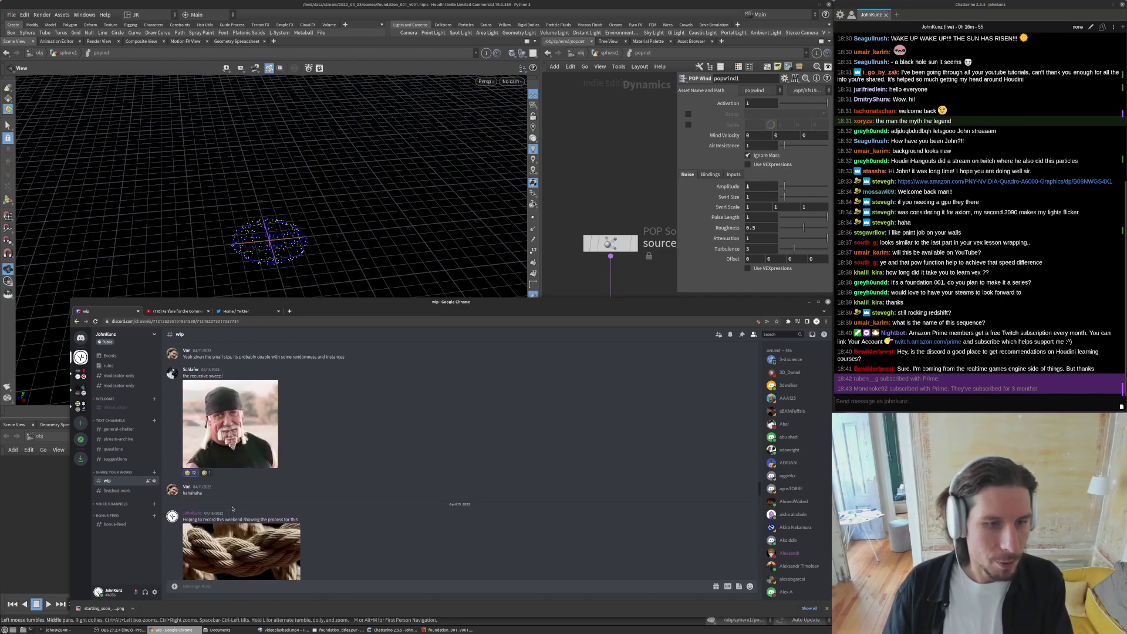
click(247, 546)
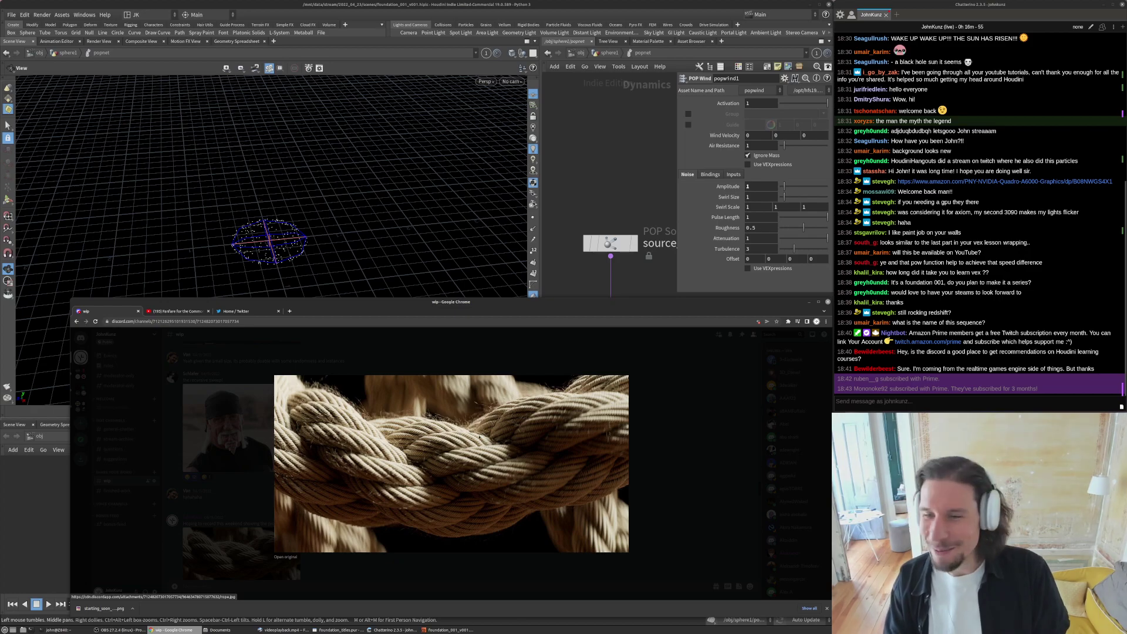
click(686, 401)
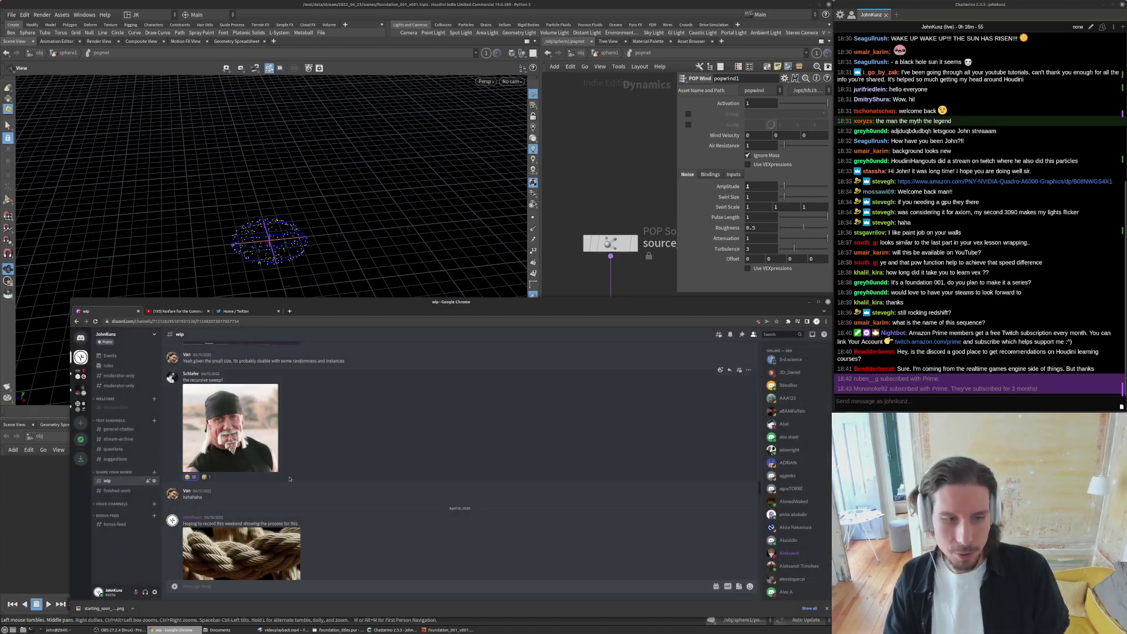
click(587, 175)
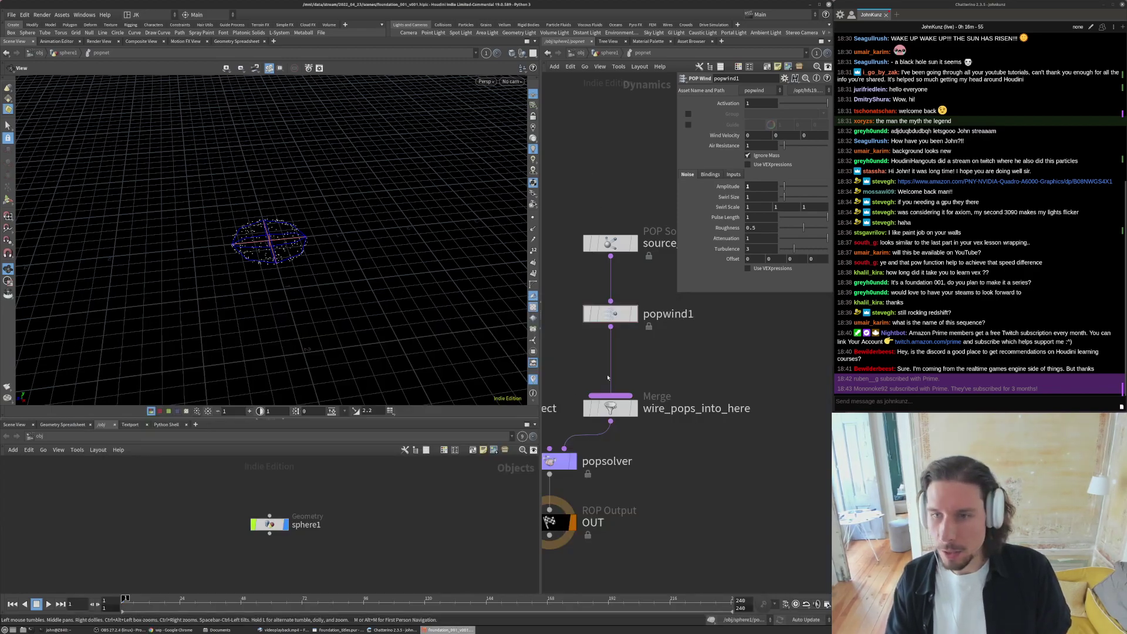
- Play the particle simulation from a steeper viewing angle to examine the wind noise, and return to the first frame
middle_drag(621, 457, 697, 390)
middle_drag(622, 254, 622, 388)
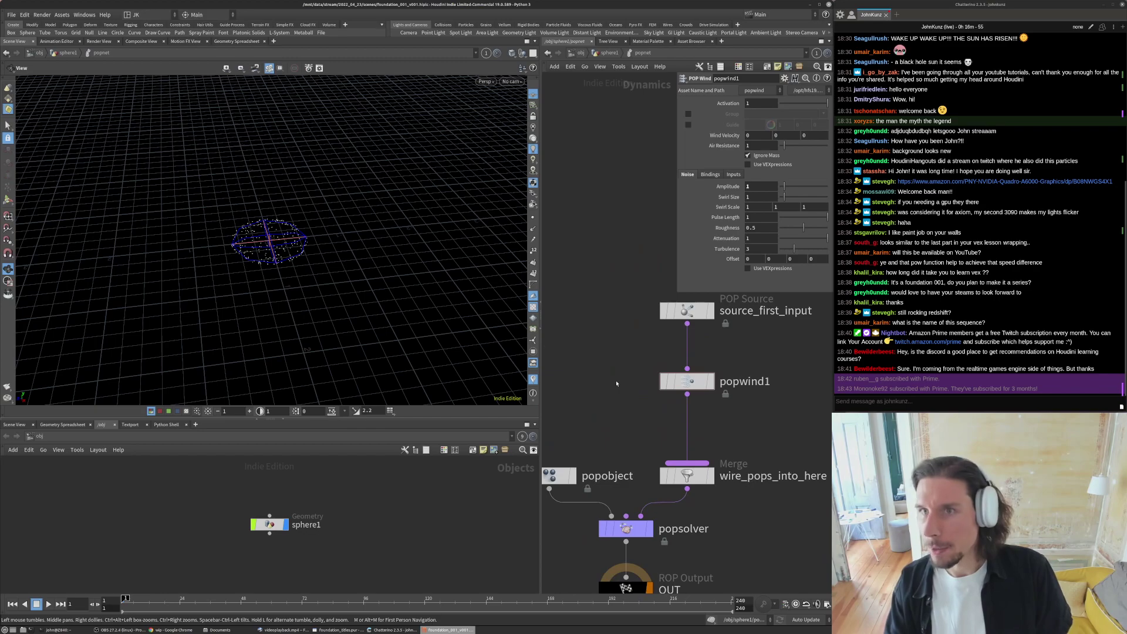
scroll(617, 384, down, 4)
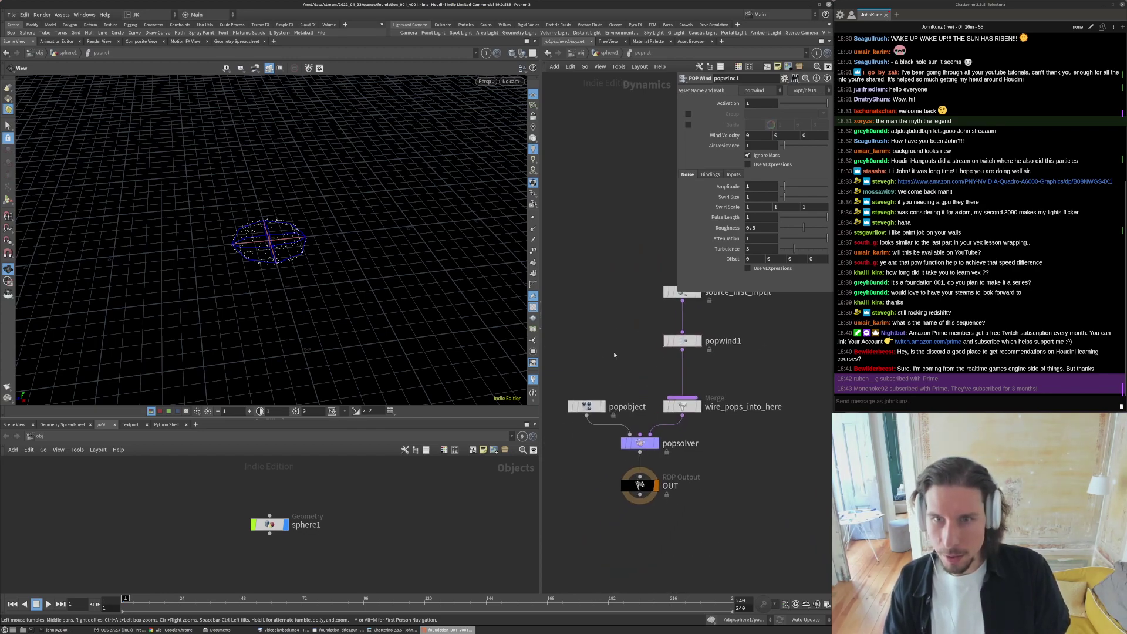
middle_drag(618, 353, 620, 376)
drag(428, 264, 433, 292)
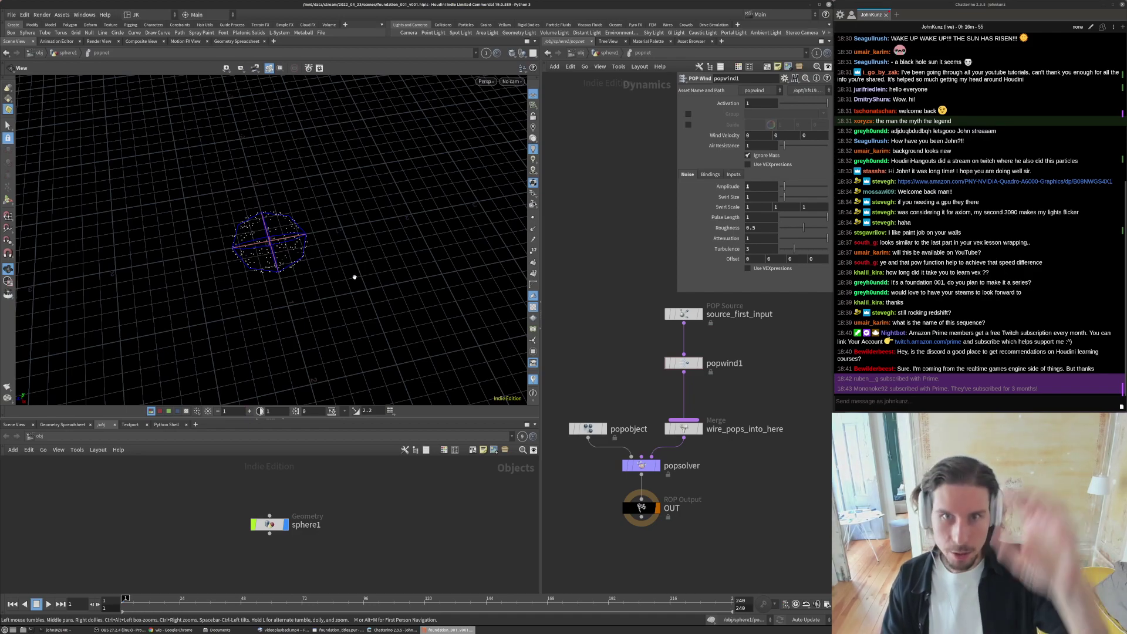
key(Up)
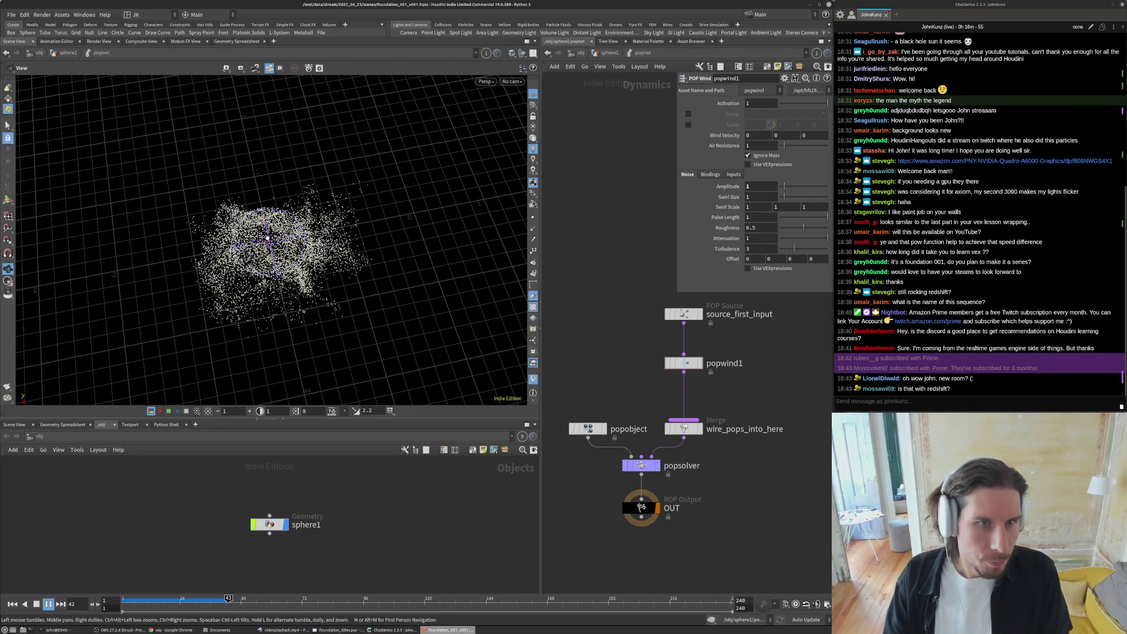
key(Up)
key(ctrl+Up)
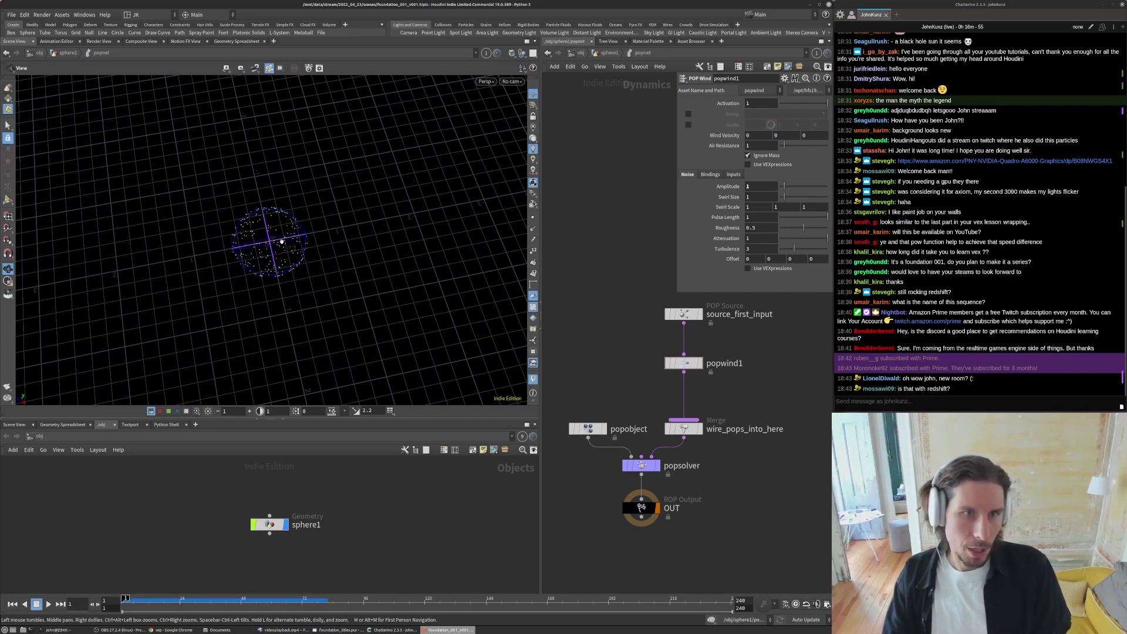
- Set the pulse length of popwind1's noise to 7.5
click(754, 216)
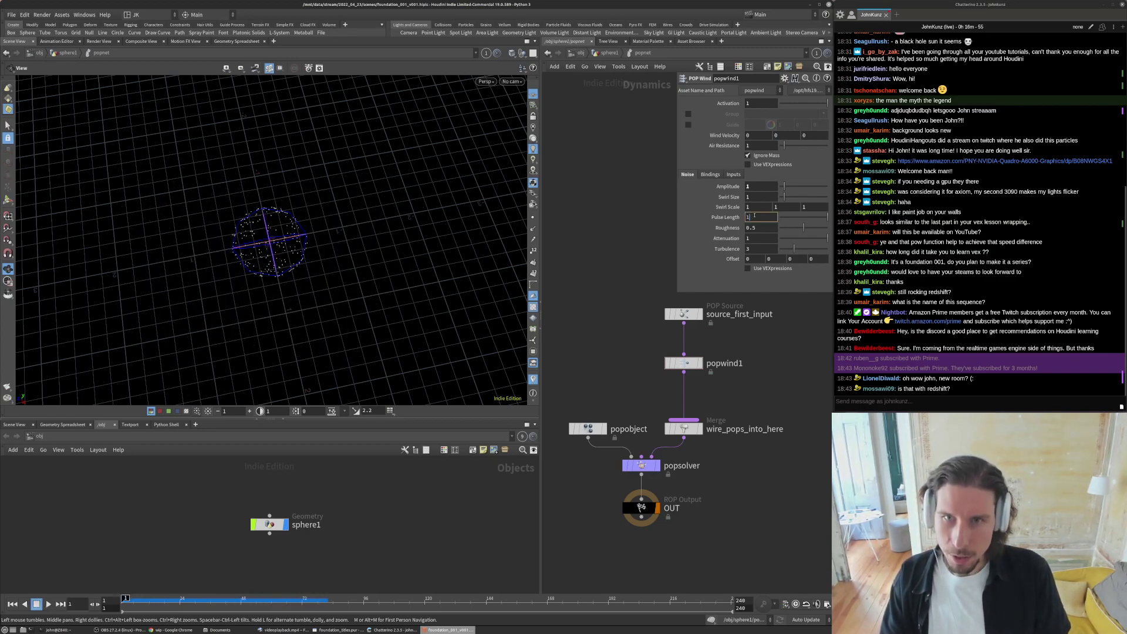
drag(755, 216, 736, 216)
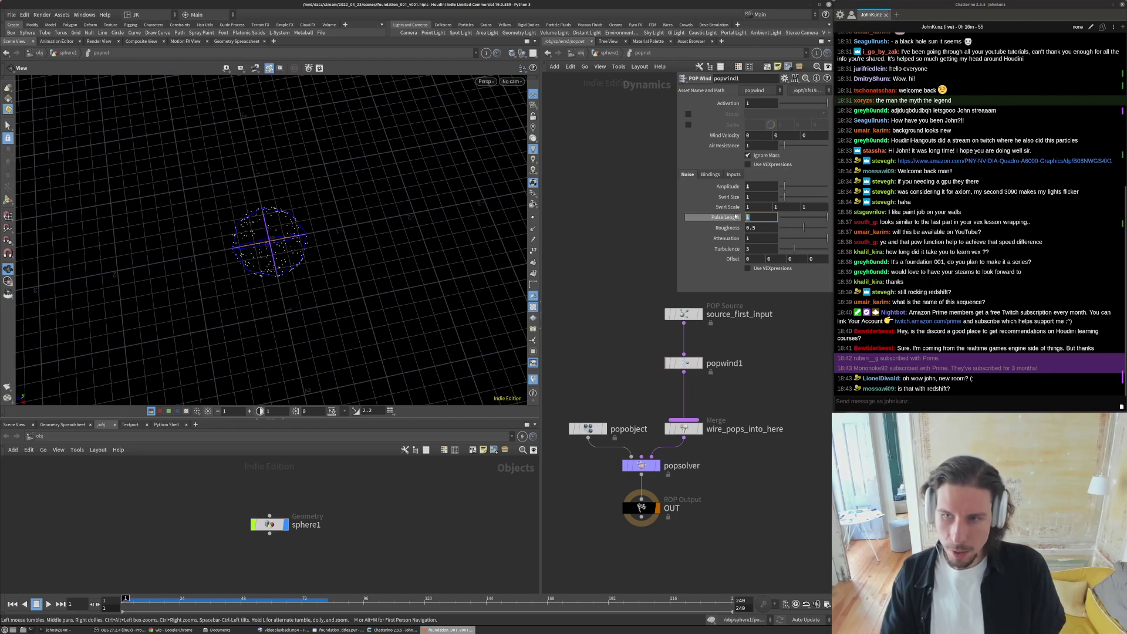
text(7.5)
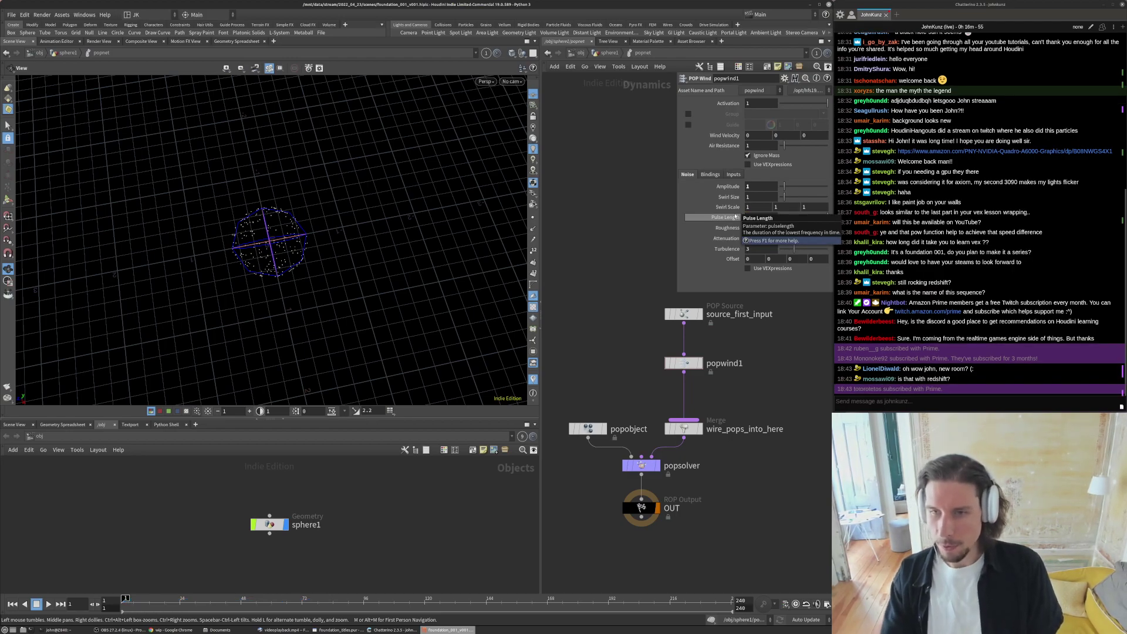
key(Return)
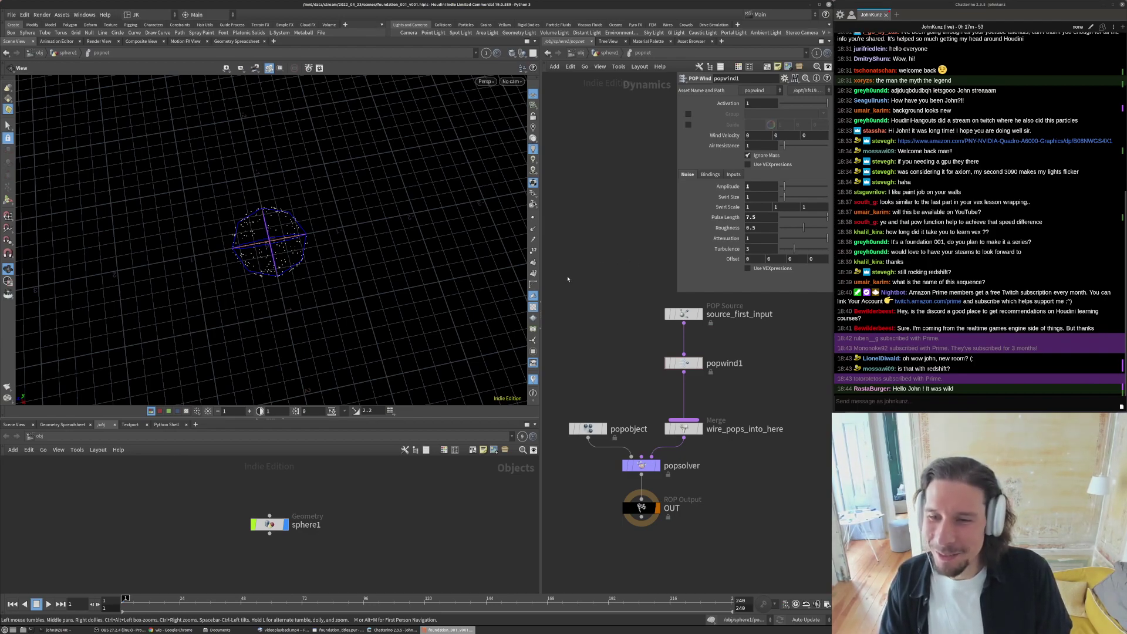
- Play the simulation to check the longer noise pulse, and rewind to the first frame
middle_drag(566, 275, 556, 256)
key(Up)
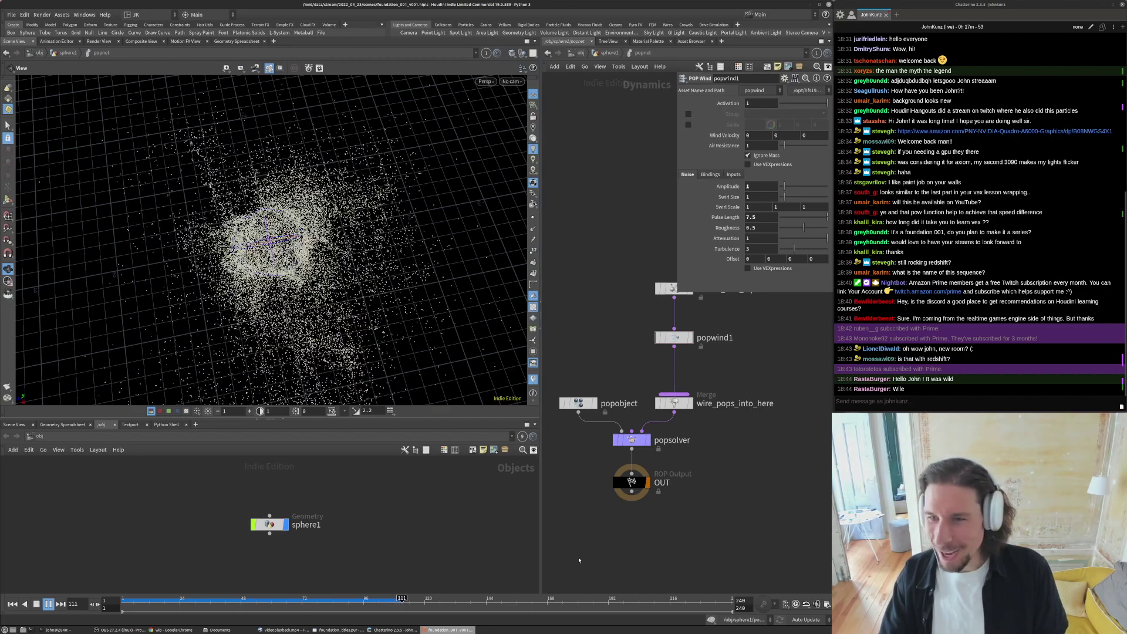
key(ctrl+Up)
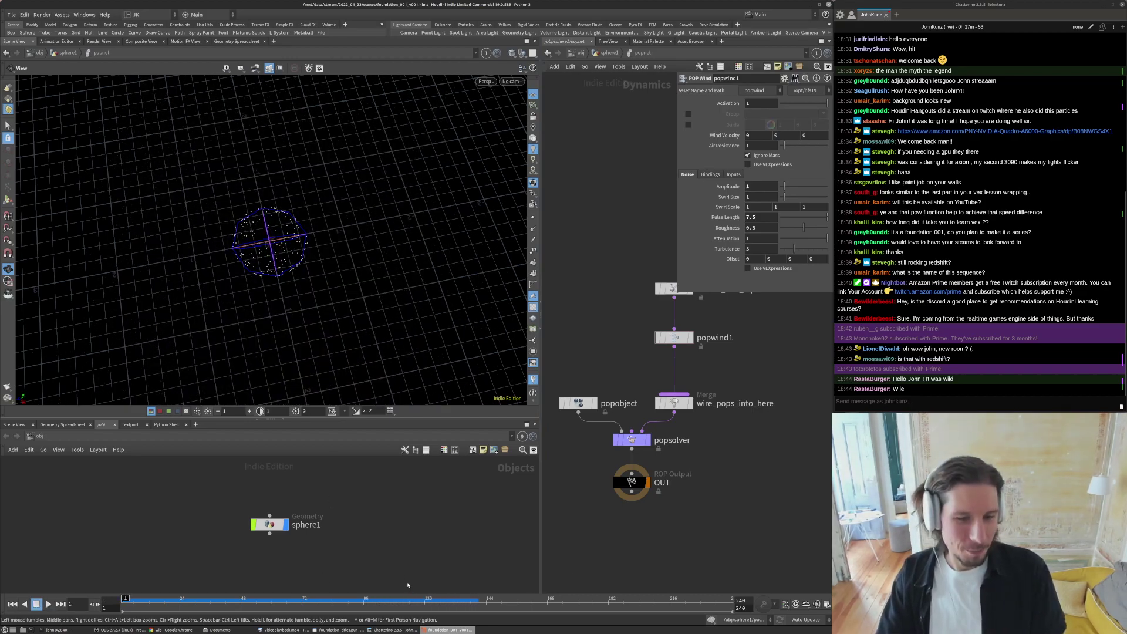
- View the rope picture enlarged in Chrome again, and return to Houdini to replay and rewind the particle simulation
click(172, 630)
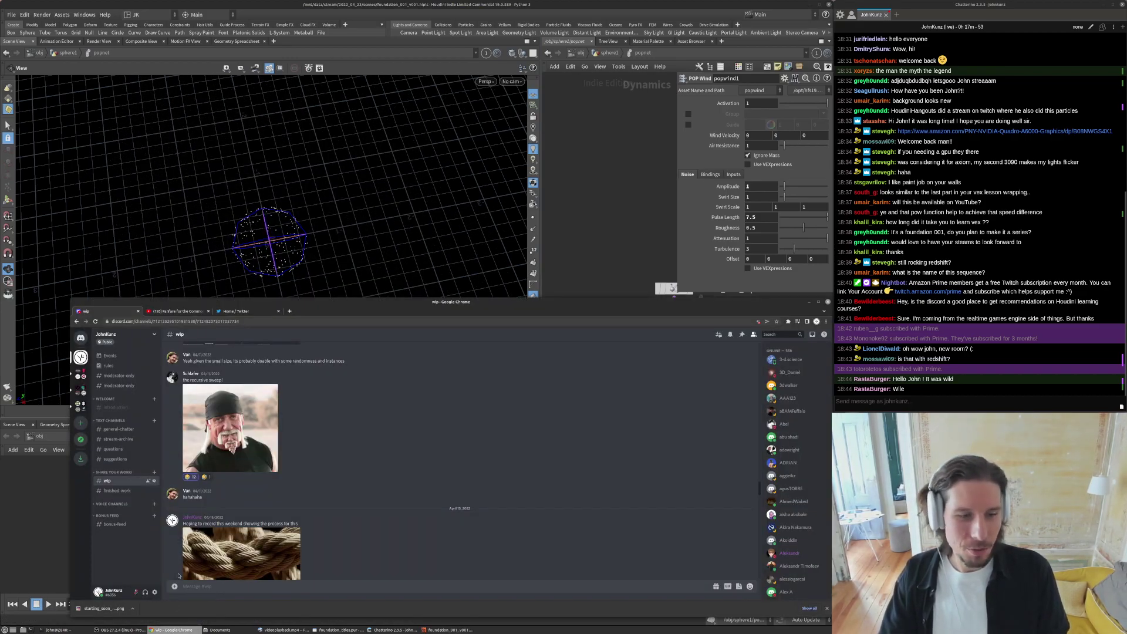
click(187, 571)
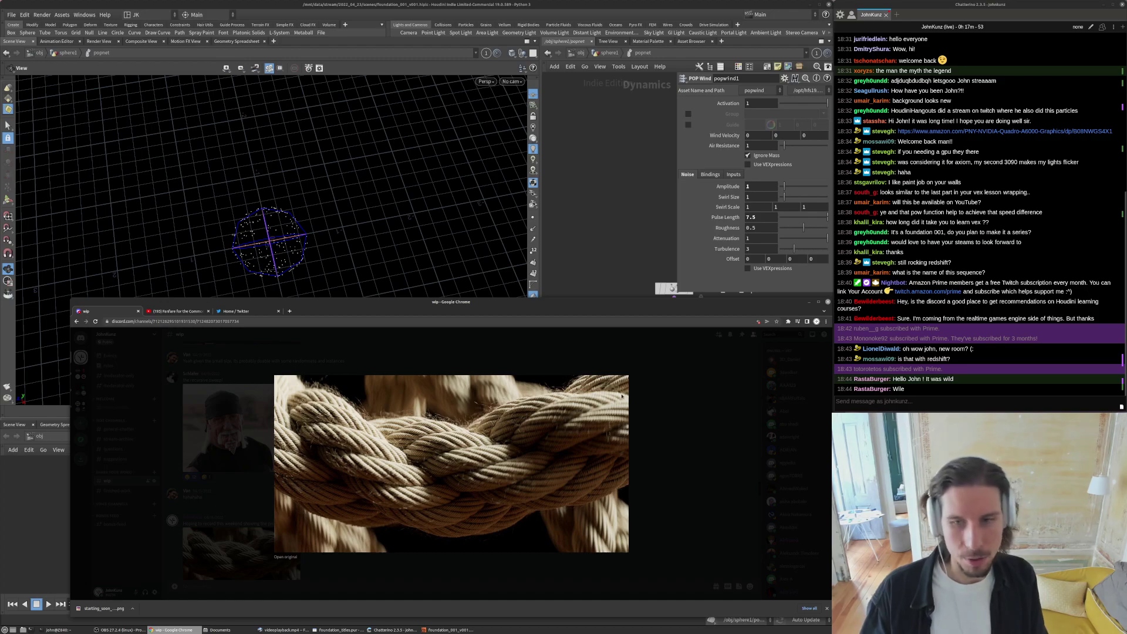
click(625, 265)
key(Up)
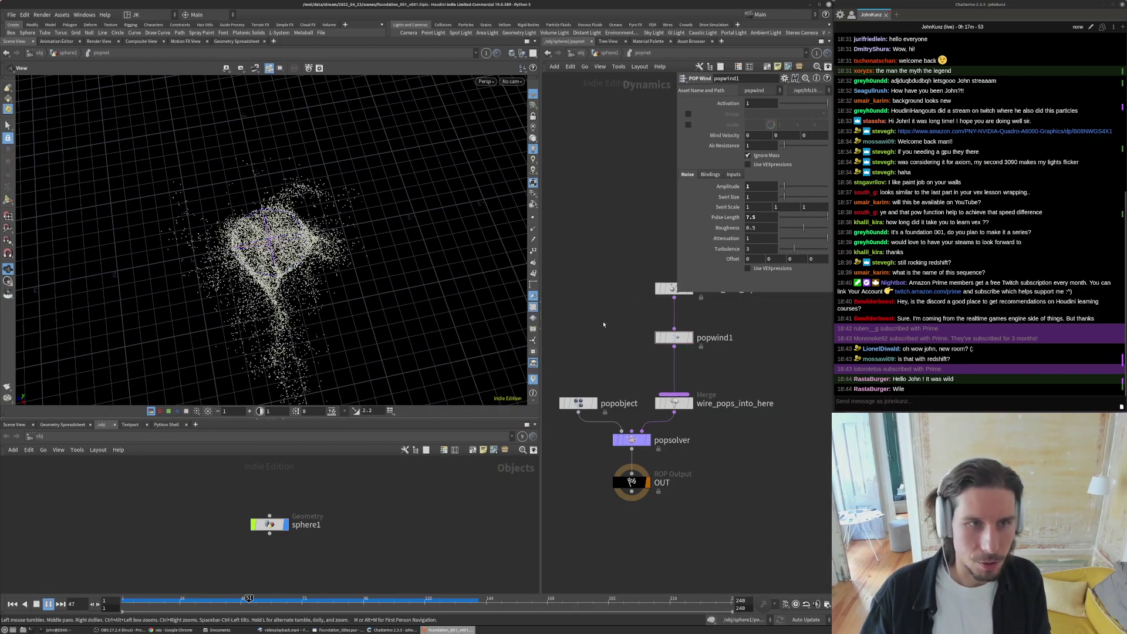
key(ctrl+Up)
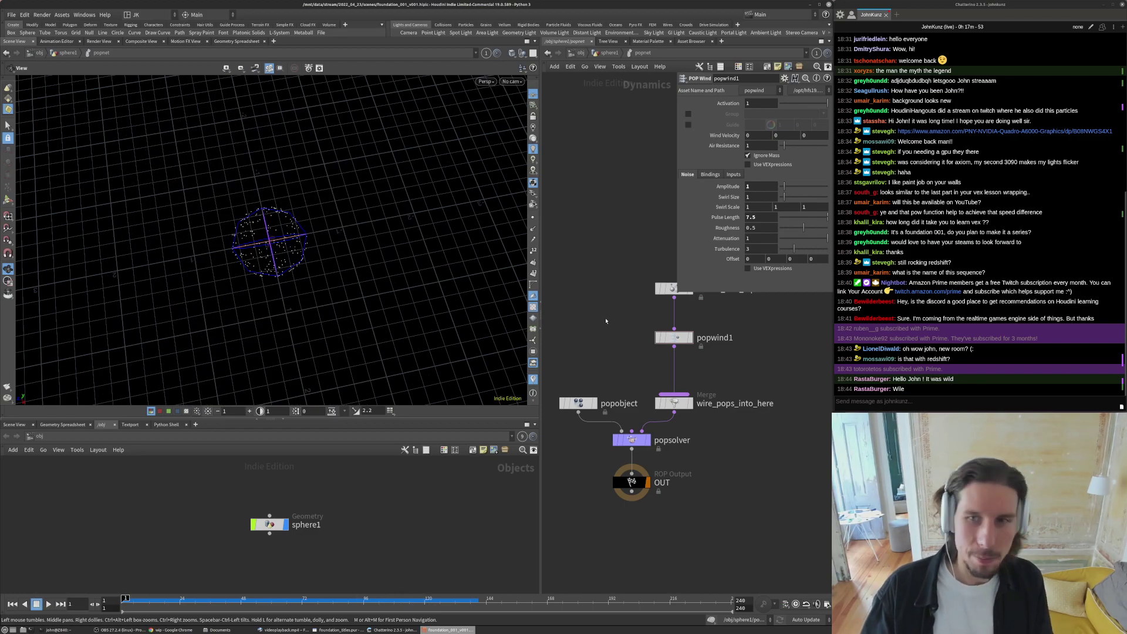
- Set the swirl size of popwind1's noise to 4
middle_drag(601, 307, 595, 313)
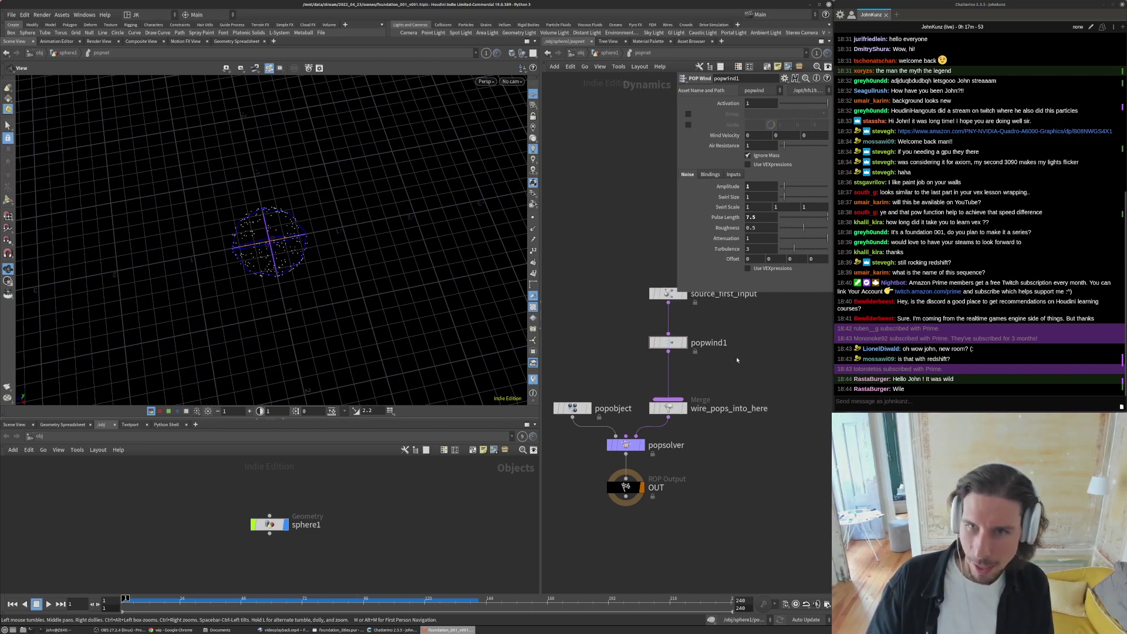
scroll(725, 323, down, 2)
mouse_move(677, 292)
mouse_down()
mouse_move(678, 265)
mouse_move(674, 287)
mouse_up()
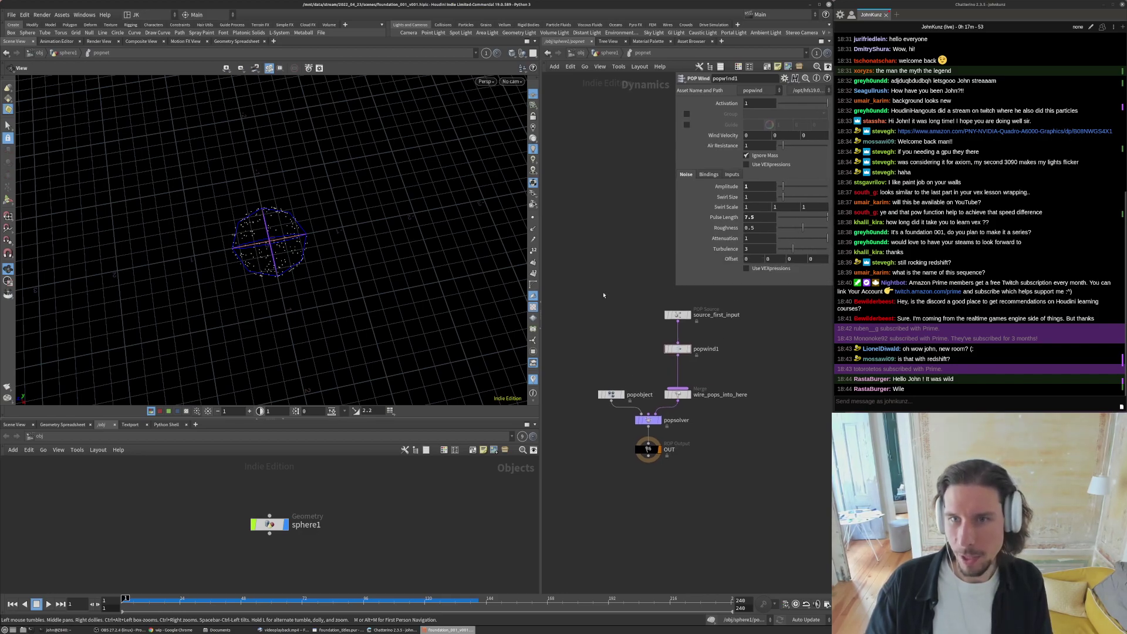
click(756, 218)
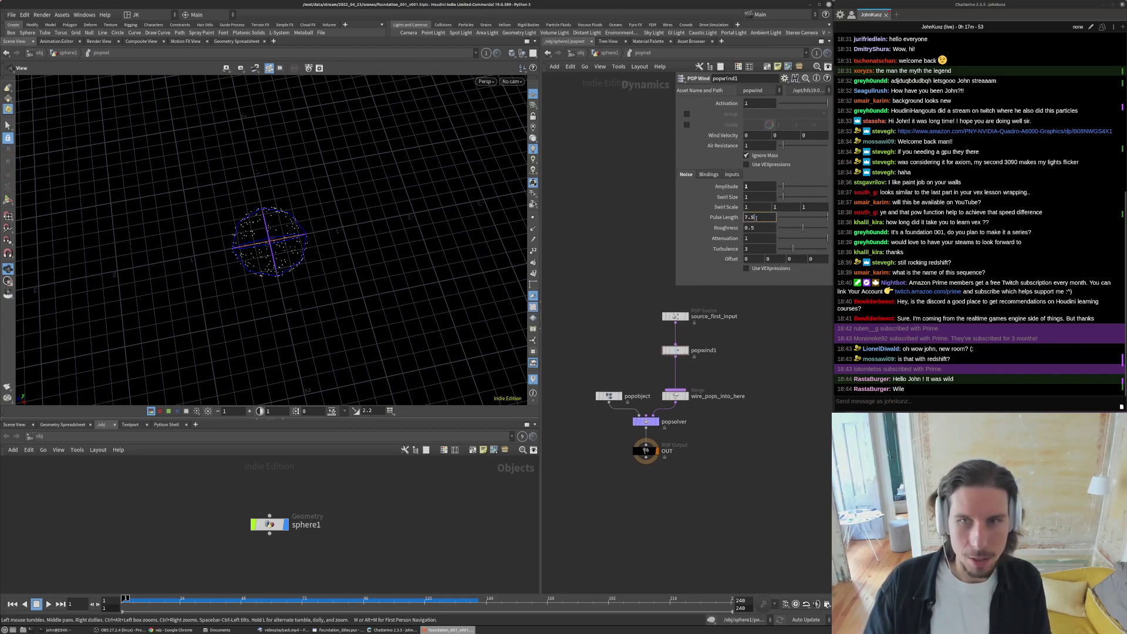
double_click(753, 197)
text(4)
key(Return)
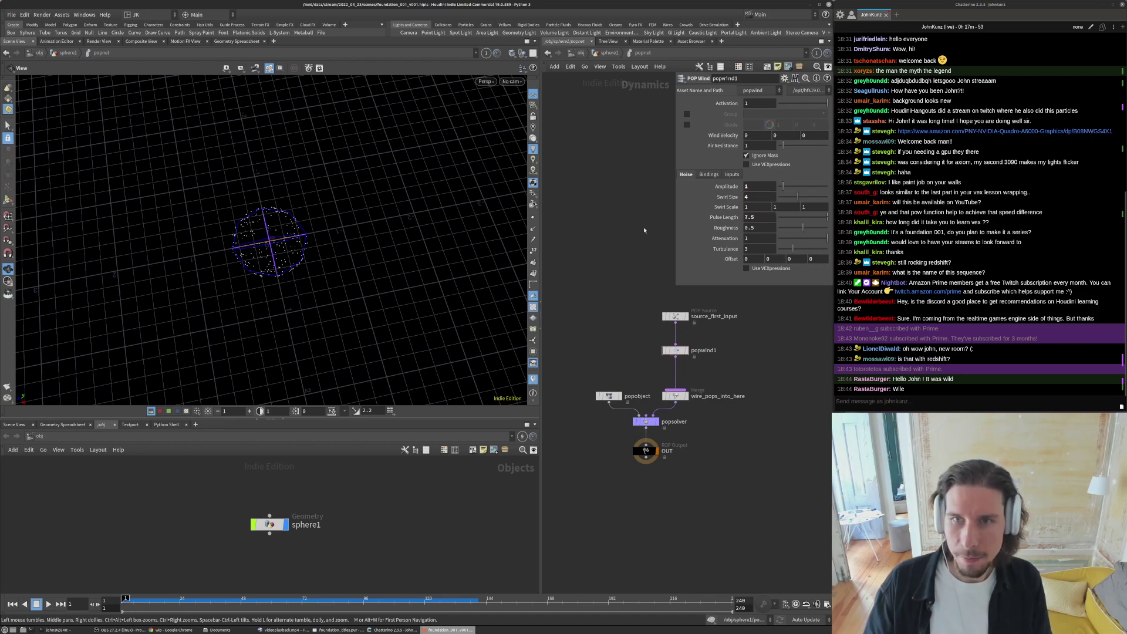
- Set the second offset value of popwind1's noise to 24.43, play the simulation briefly, and rewind to the first frame
double_click(778, 259)
text(24)
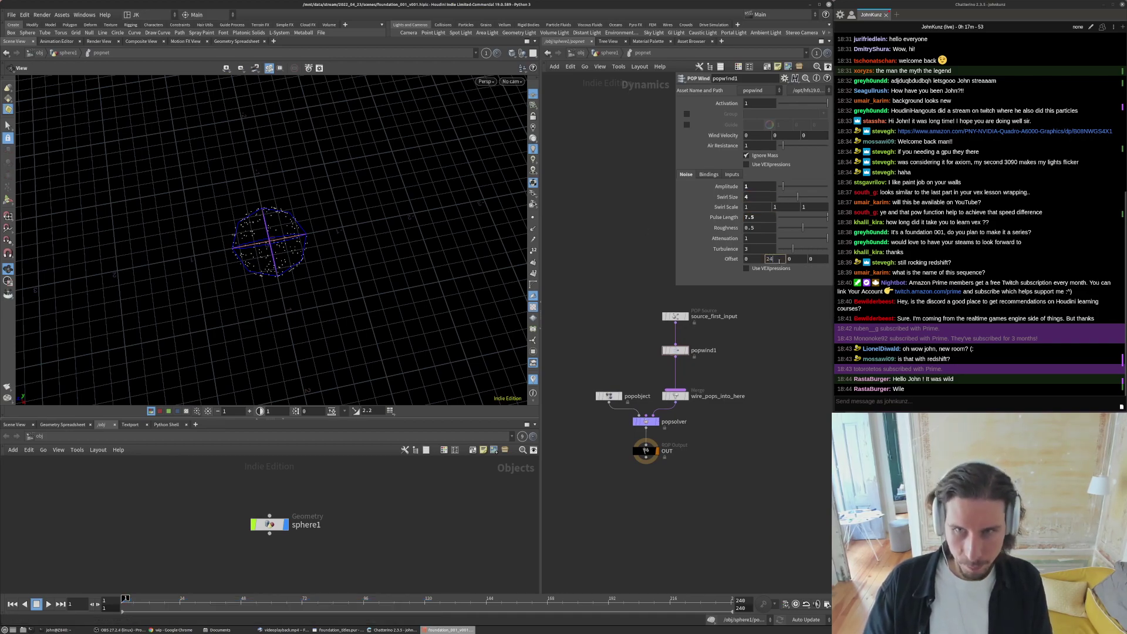
text(.43)
key(Return)
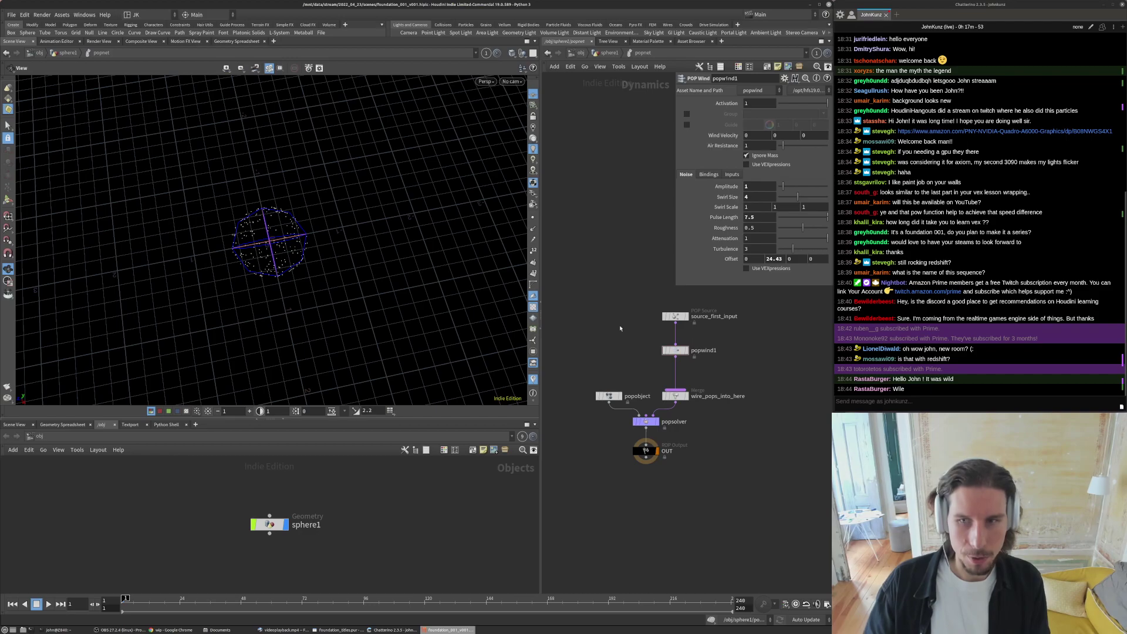
key(Up)
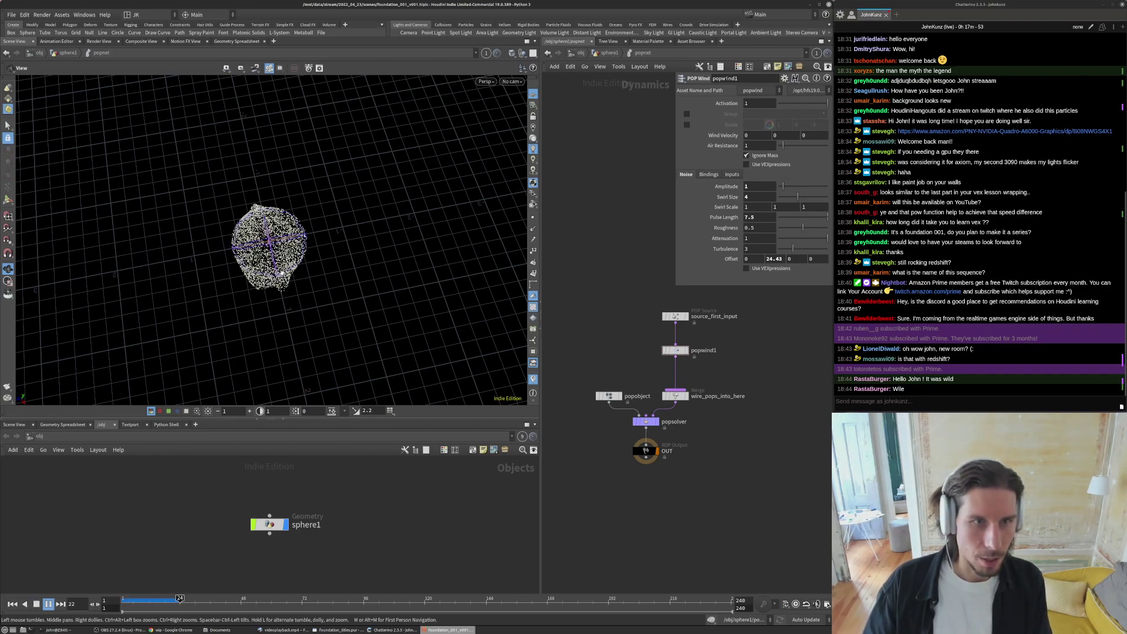
key(ctrl+Up)
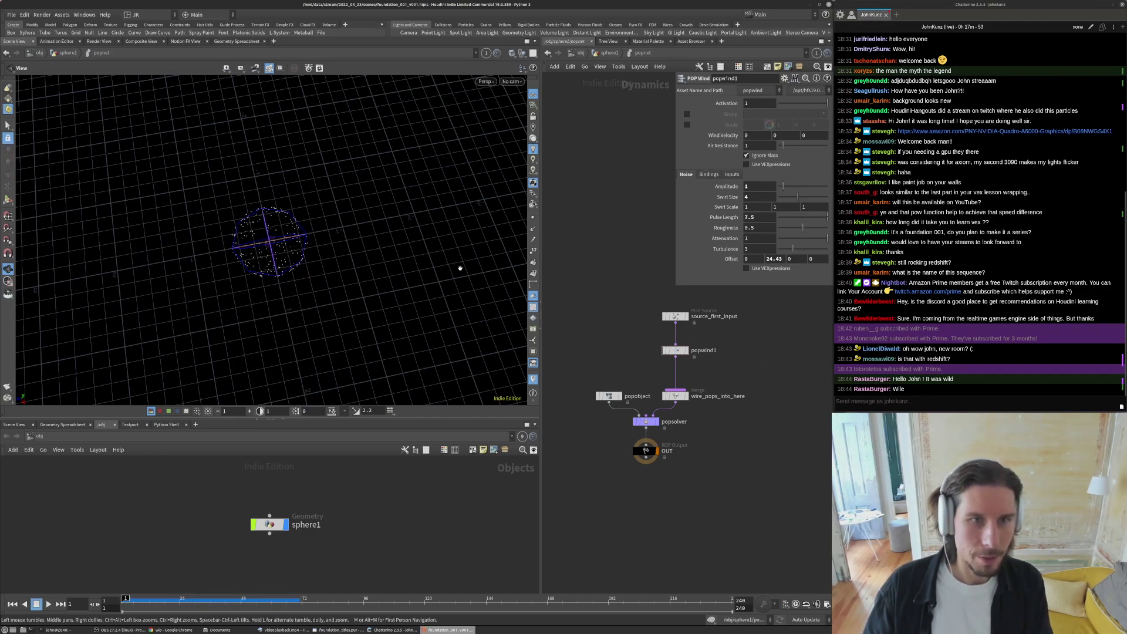
- Set popwind1's noise to a swirl size of 2 and a turbulence of 4
click(753, 195)
text(2)
key(Return)
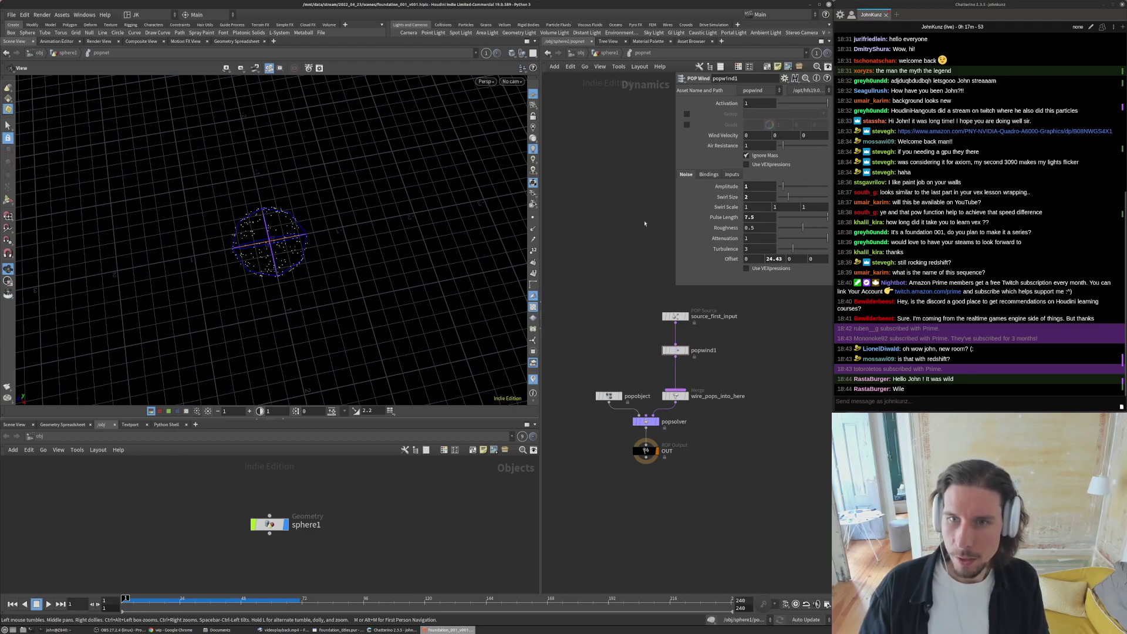
double_click(752, 249)
text(4)
key(Return)
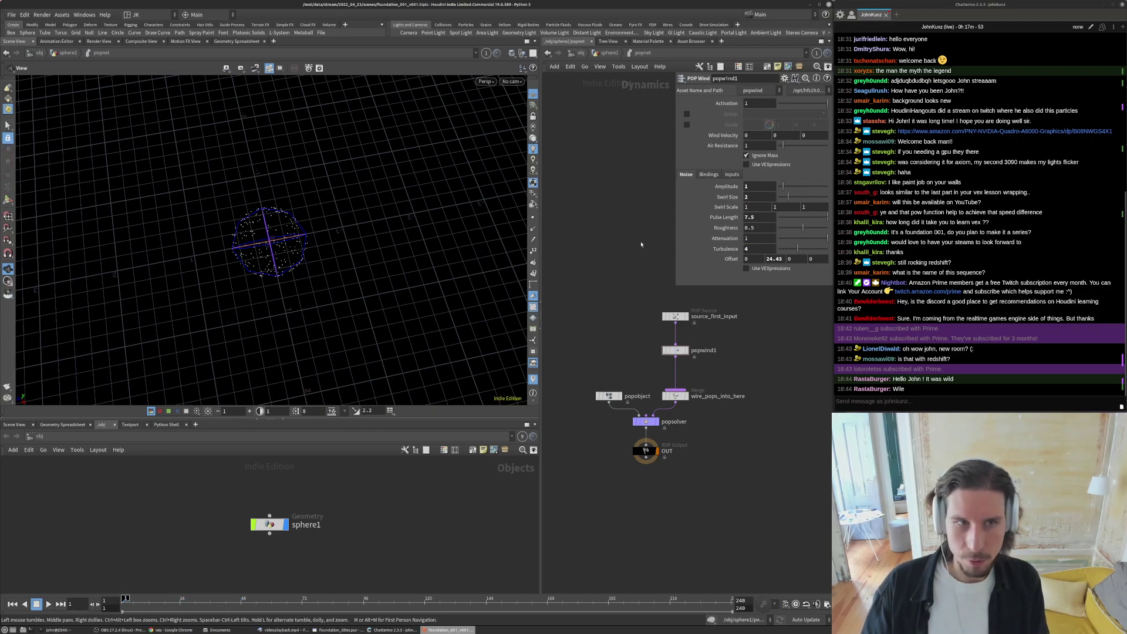
- Play the simulation from a low side angle to examine the new swirl size and turbulence, and return to the first frame
key(Up)
drag(344, 242, 204, 249)
drag(304, 278, 289, 254)
key(Up)
key(ctrl+Up)
key(Up)
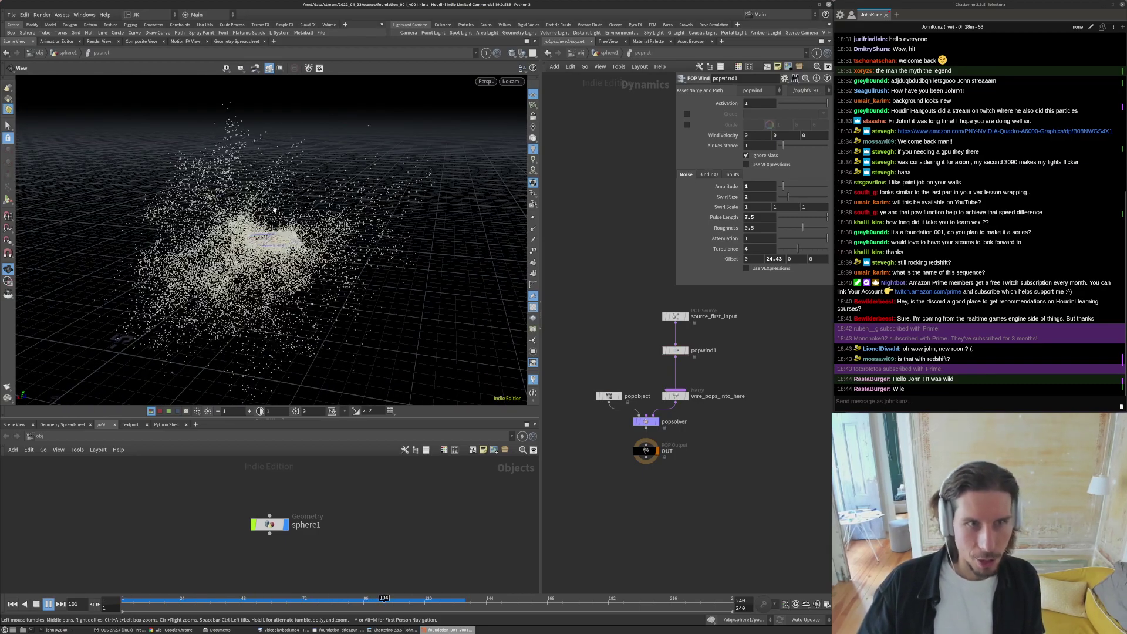
key(Up)
mouse_move(311, 208)
mouse_down()
mouse_move(280, 218)
mouse_move(291, 212)
mouse_move(282, 185)
mouse_move(297, 146)
mouse_move(313, 217)
mouse_up()
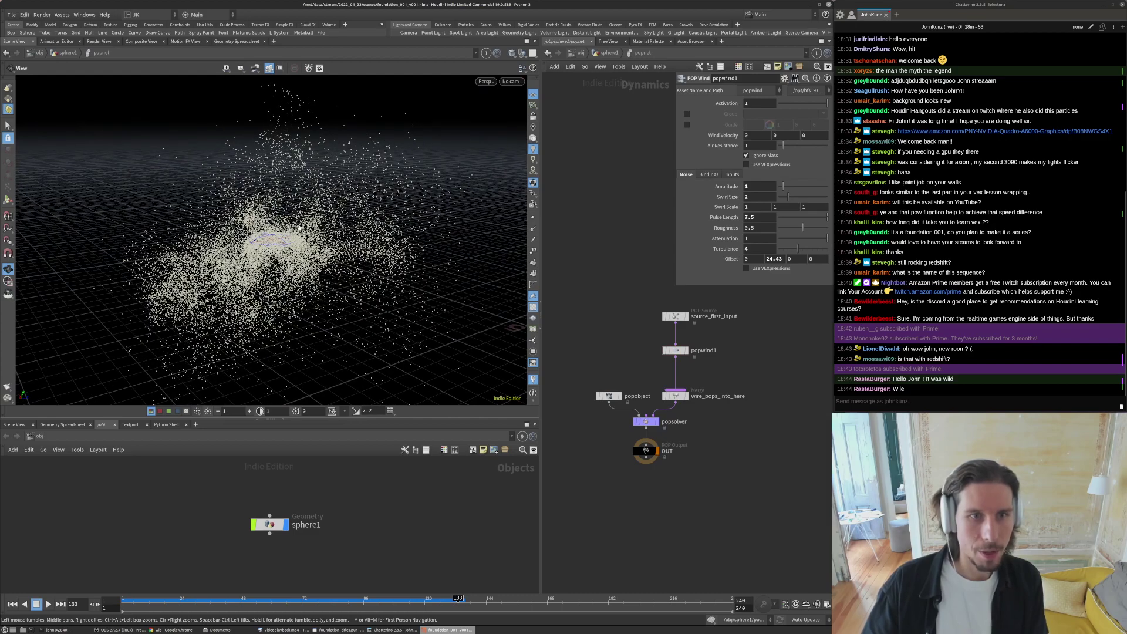
key(ctrl+Up)
- Set the constant birth rate of source_first_input to 500000
click(675, 316)
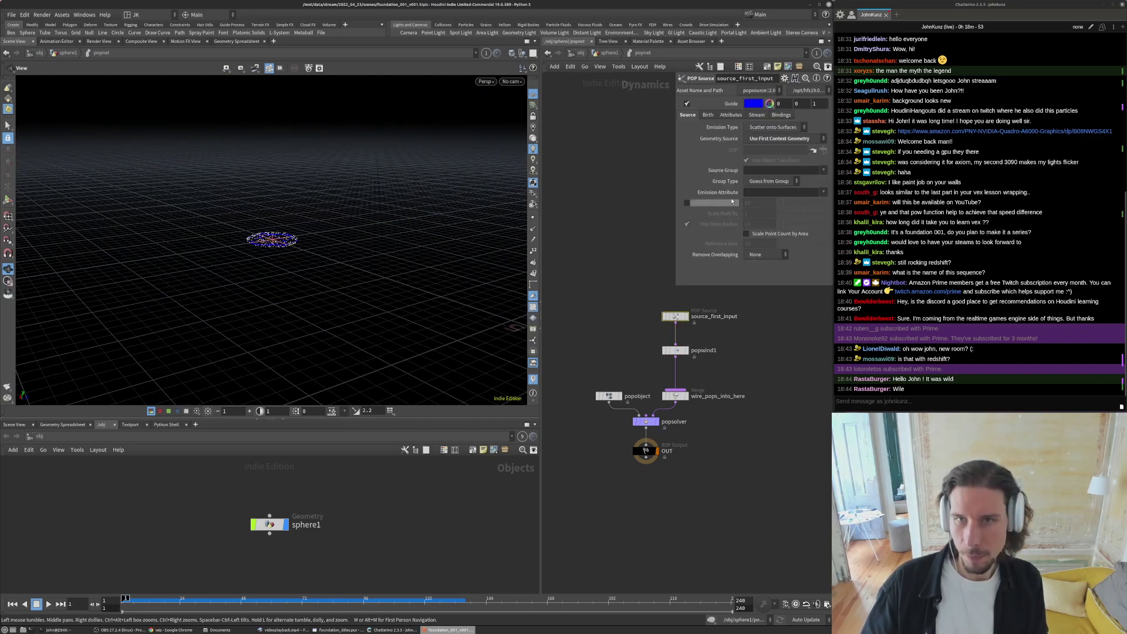
click(707, 115)
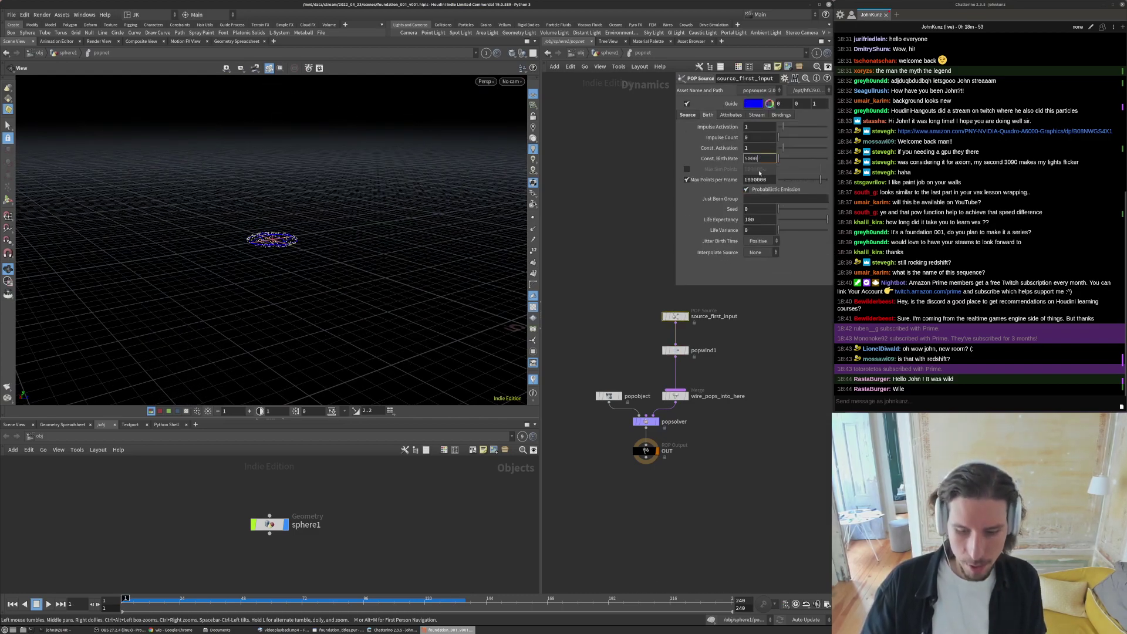
key(Return)
- Play the denser particle emission while viewing it from above and from the side, and pause it
key(Up)
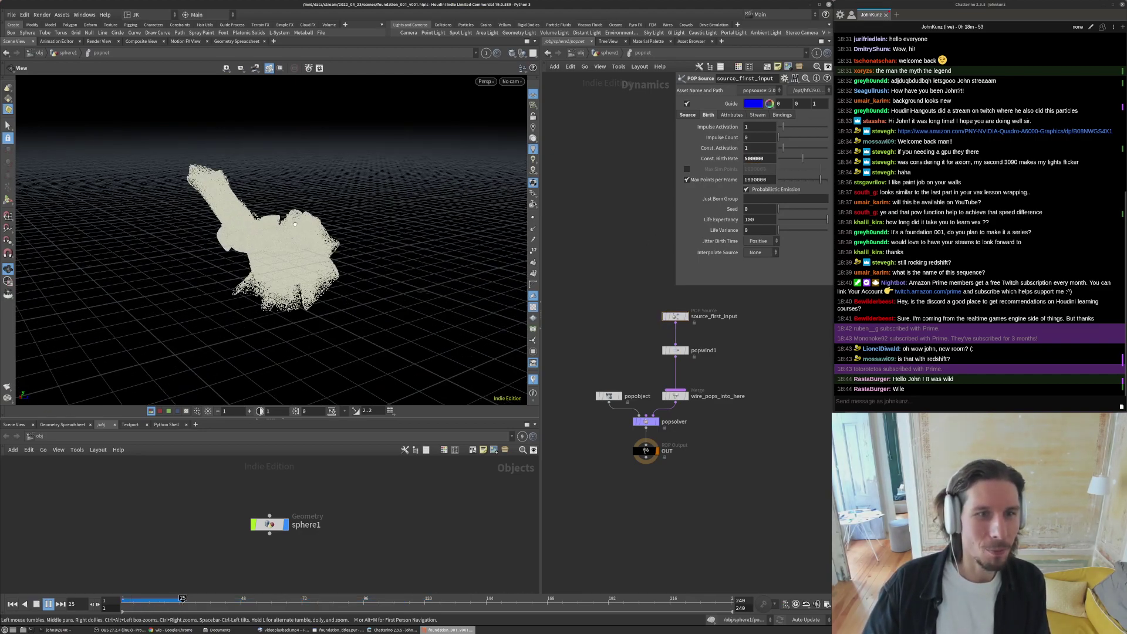
drag(318, 280, 229, 197)
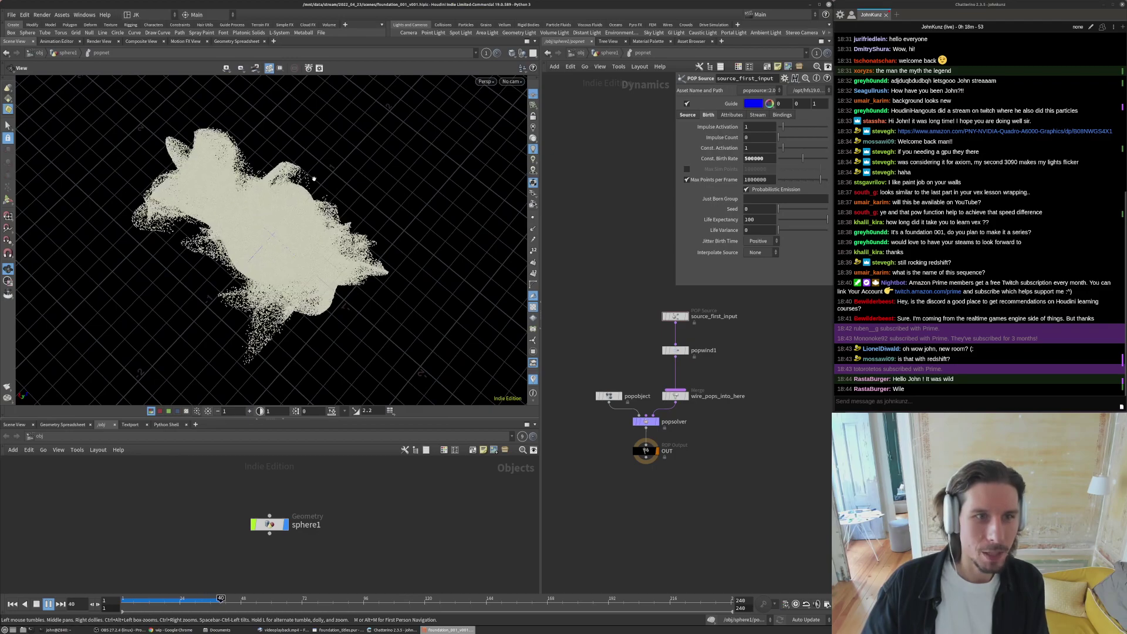
key(Up)
drag(298, 177, 307, 183)
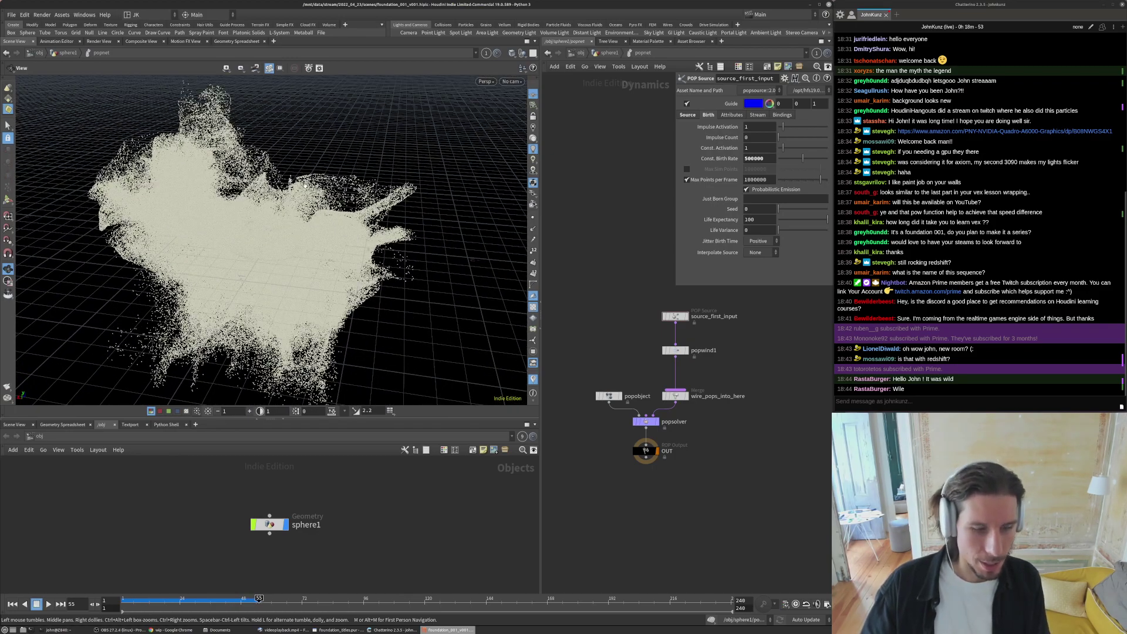
- Set the viewport display options to show particles as pixels
key(d)
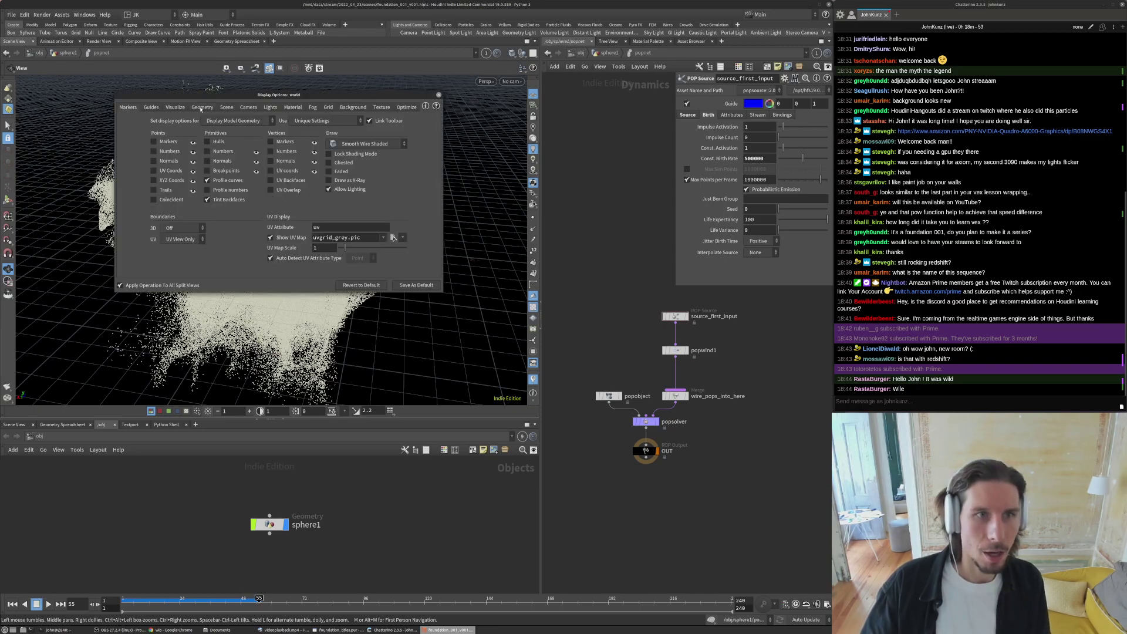
click(202, 108)
click(191, 224)
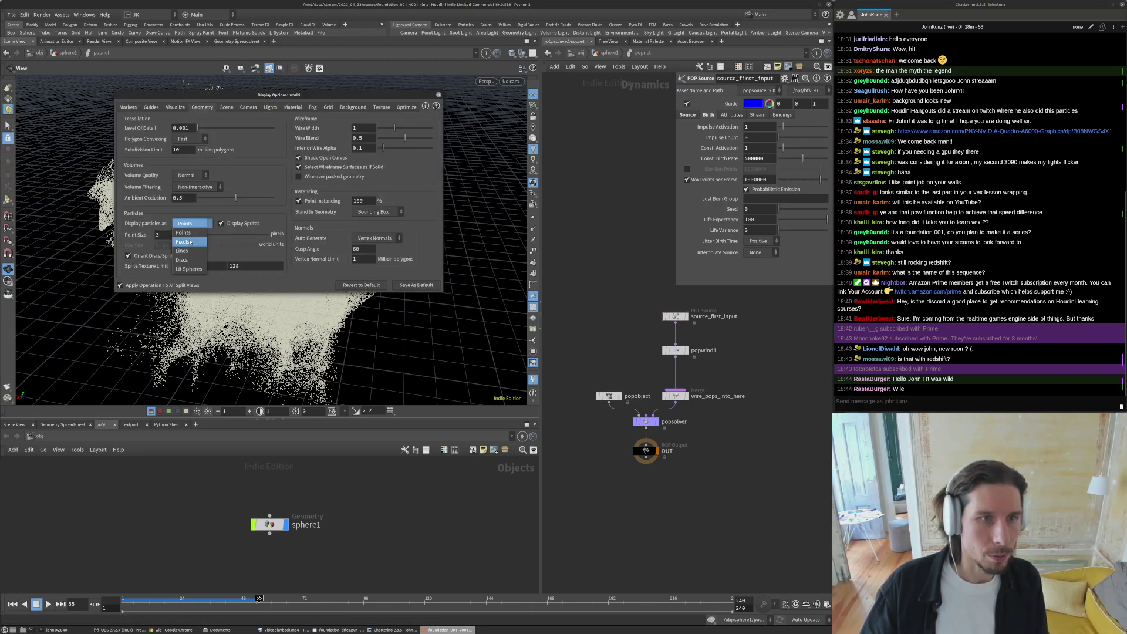
click(188, 238)
click(438, 95)
- Examine the pixel-sized particles from several angles, play the simulation further, and rewind to the first frame
drag(415, 151, 362, 209)
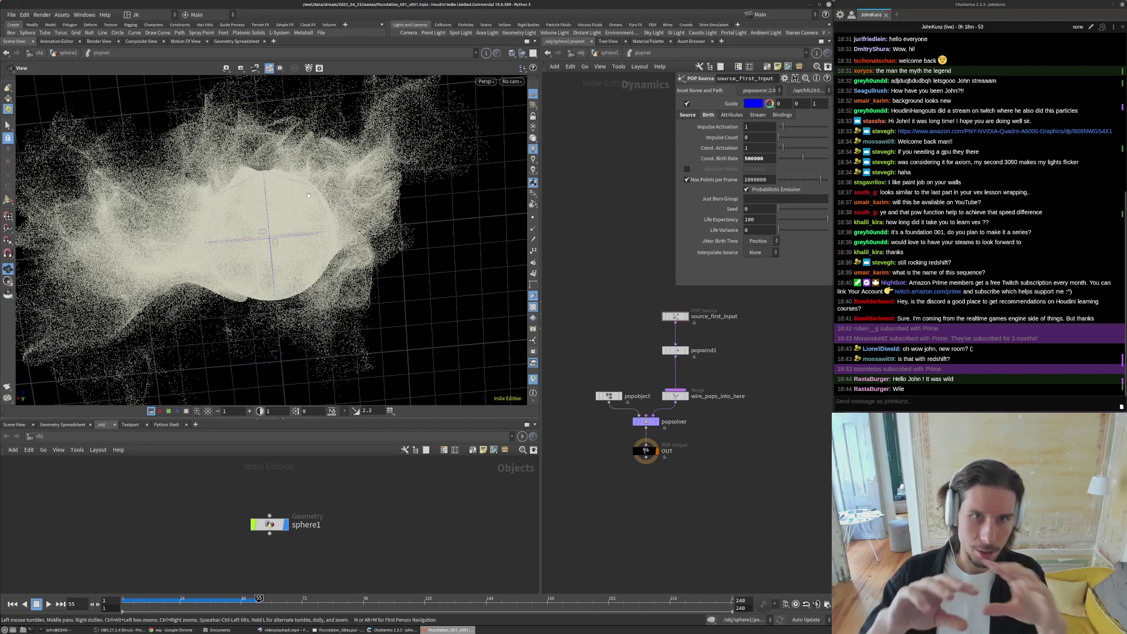
drag(304, 244, 170, 270)
drag(303, 249, 224, 208)
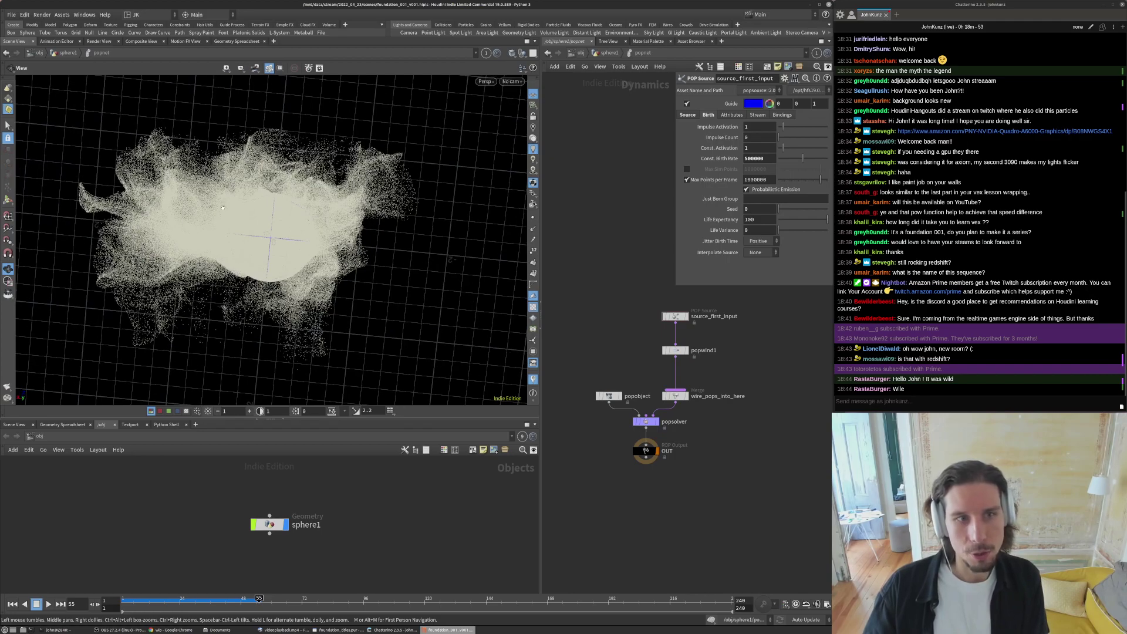
key(Up)
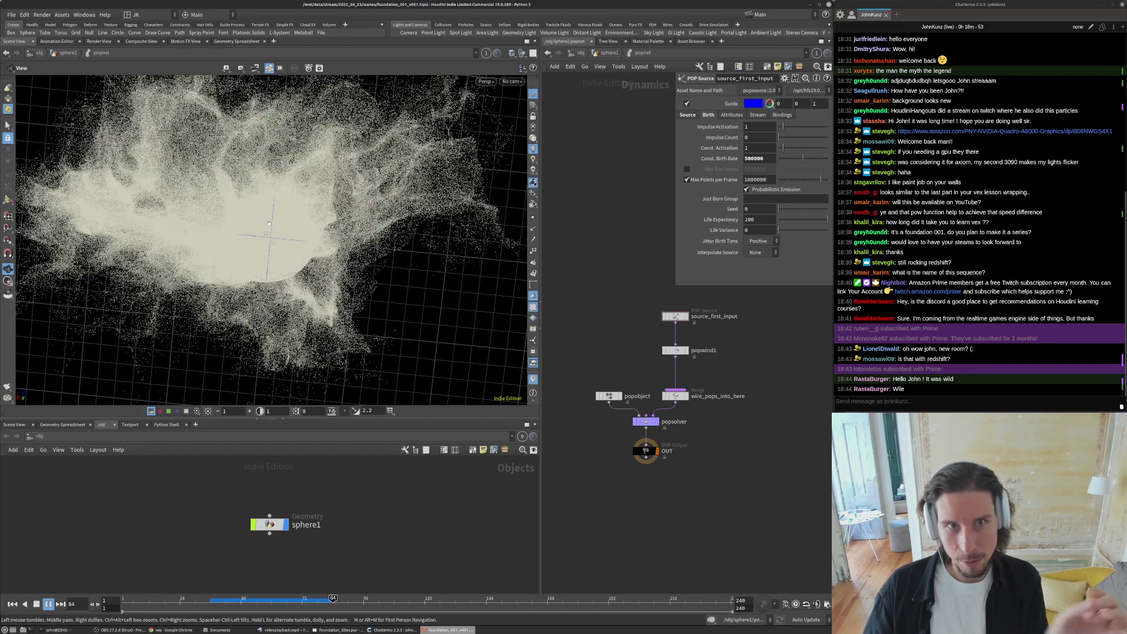
key(Up)
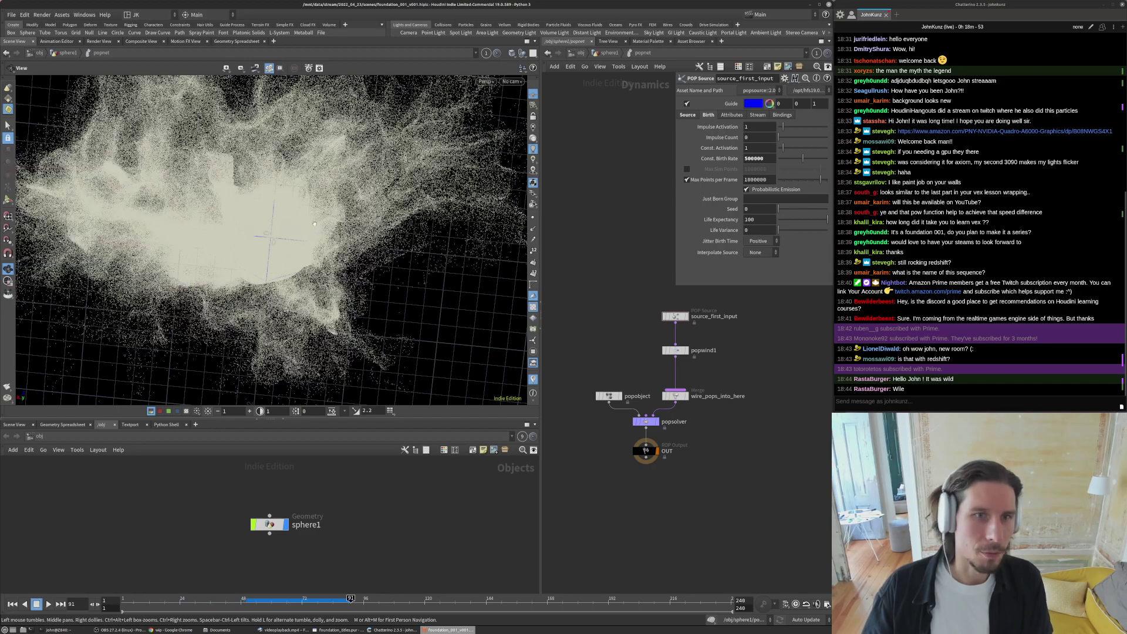
key(ctrl+Up)
- Replay the dense particle simulation from different viewing angles to inspect the wispy shapes, and return to the first frame
drag(298, 241, 252, 116)
drag(274, 257, 283, 231)
key(Up)
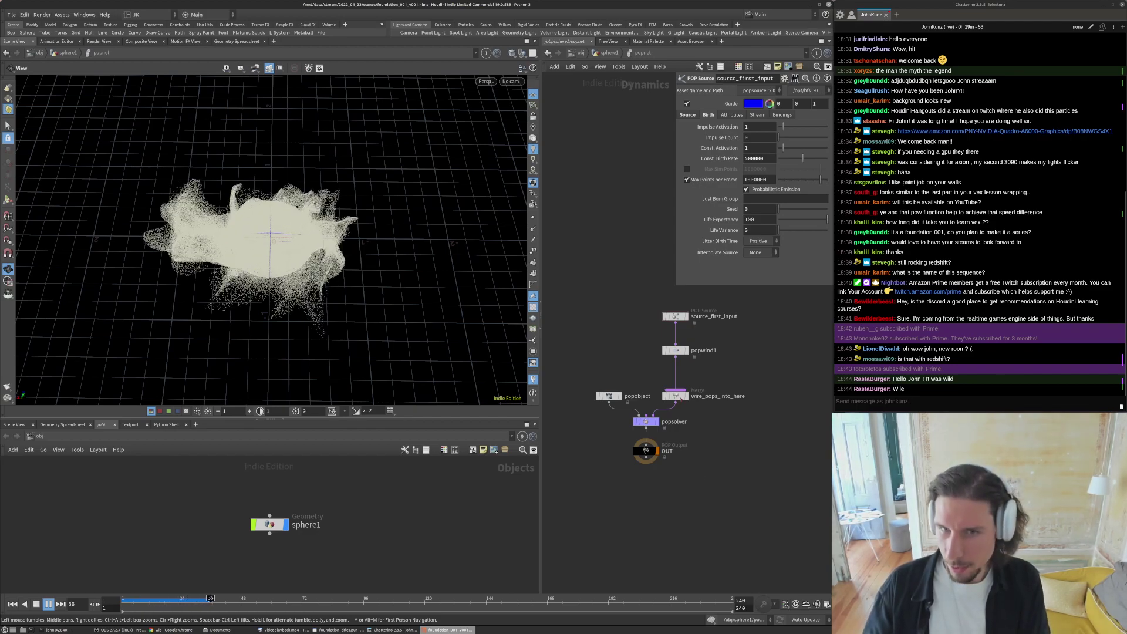
key(Up)
middle_click(677, 351)
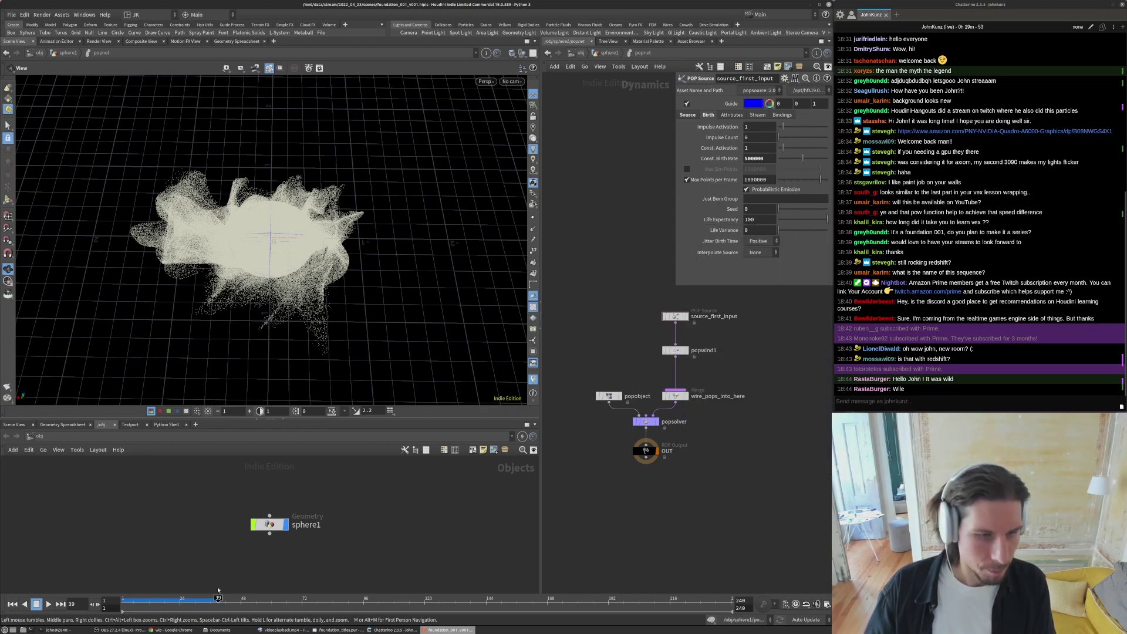
middle_click(675, 350)
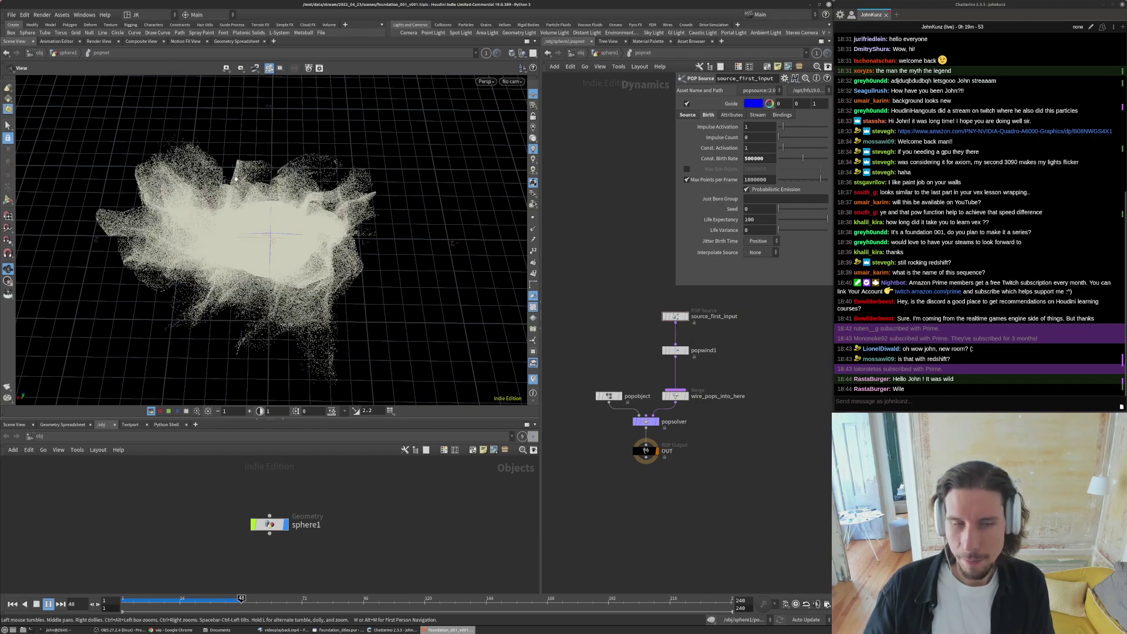
drag(349, 196, 360, 229)
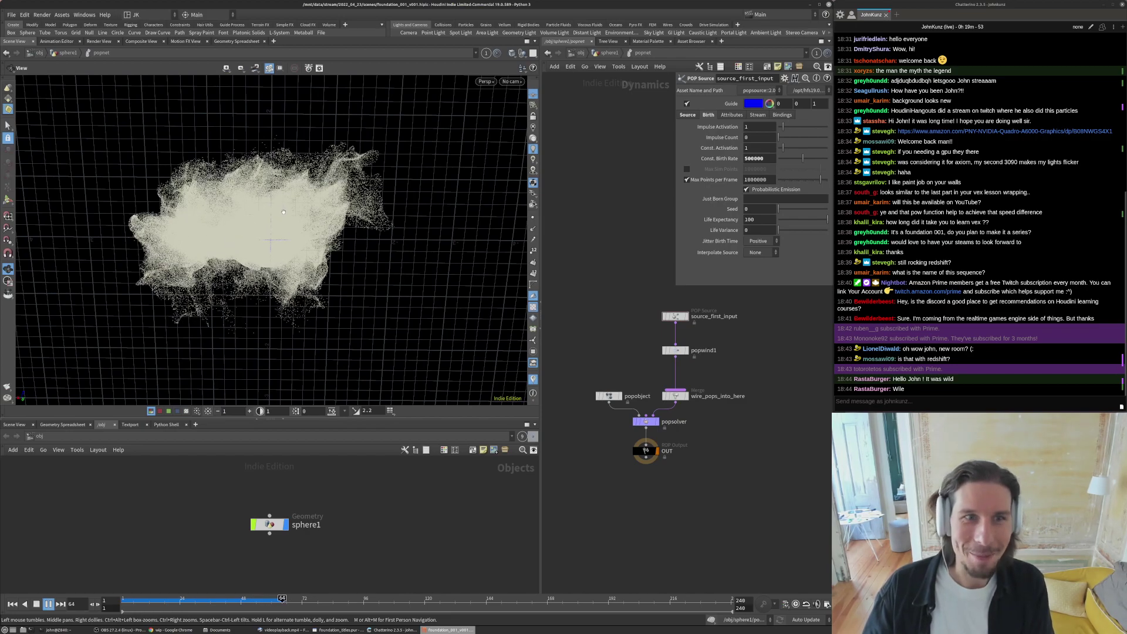
key(Up)
drag(325, 206, 327, 220)
key(ctrl+Up)
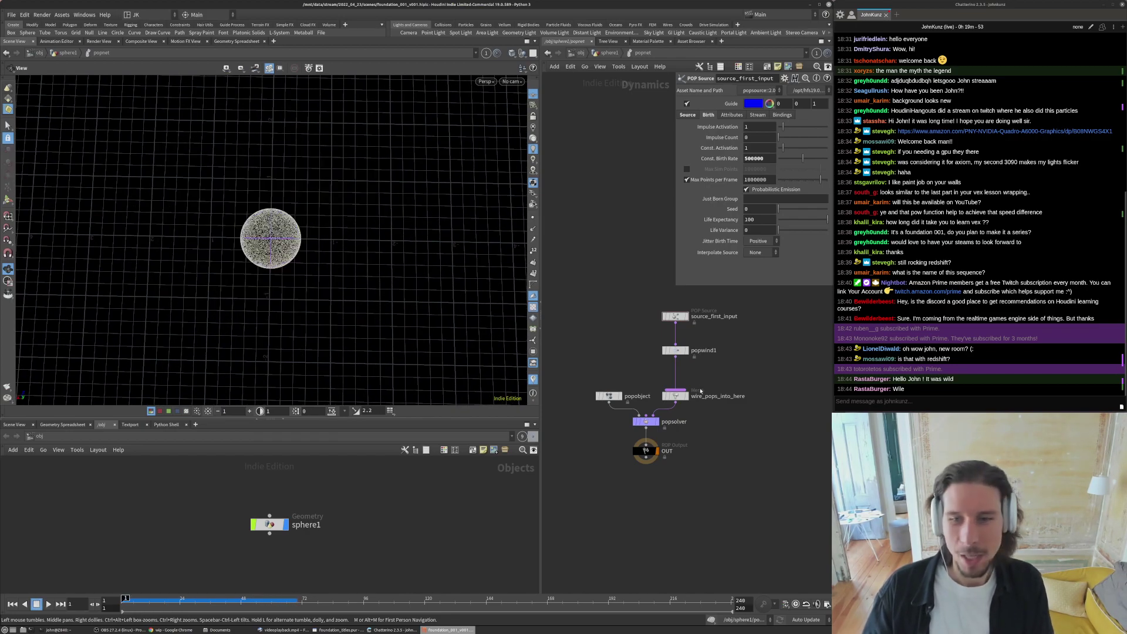
- Add a POP Drag node and insert it between popwind1 and wire_pops_into_here
scroll(683, 370, up, 2)
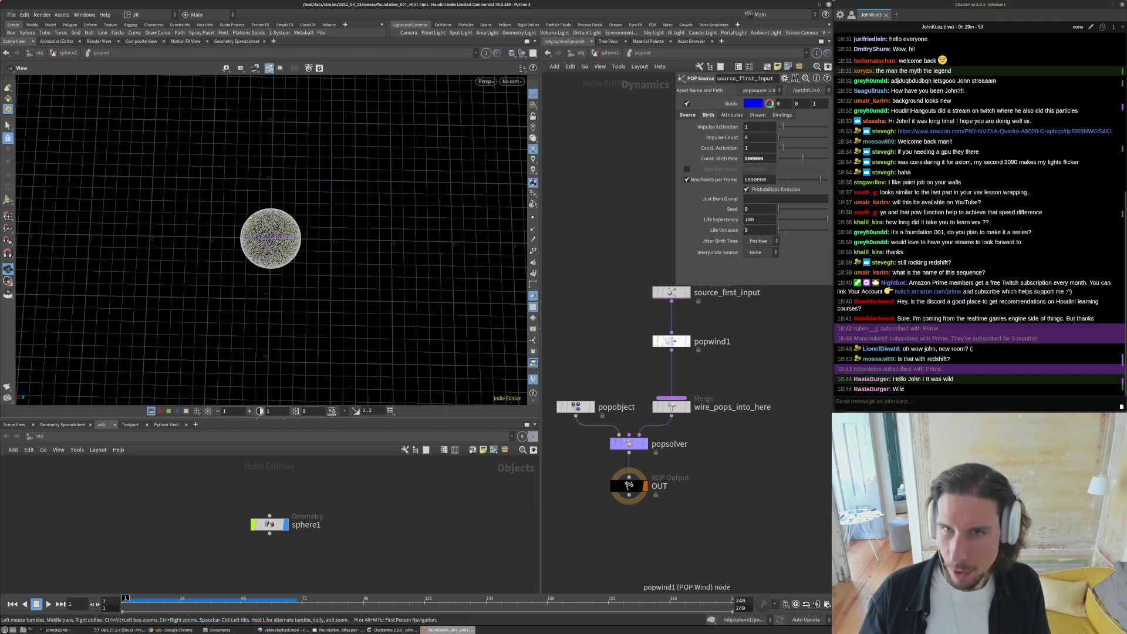
click(673, 341)
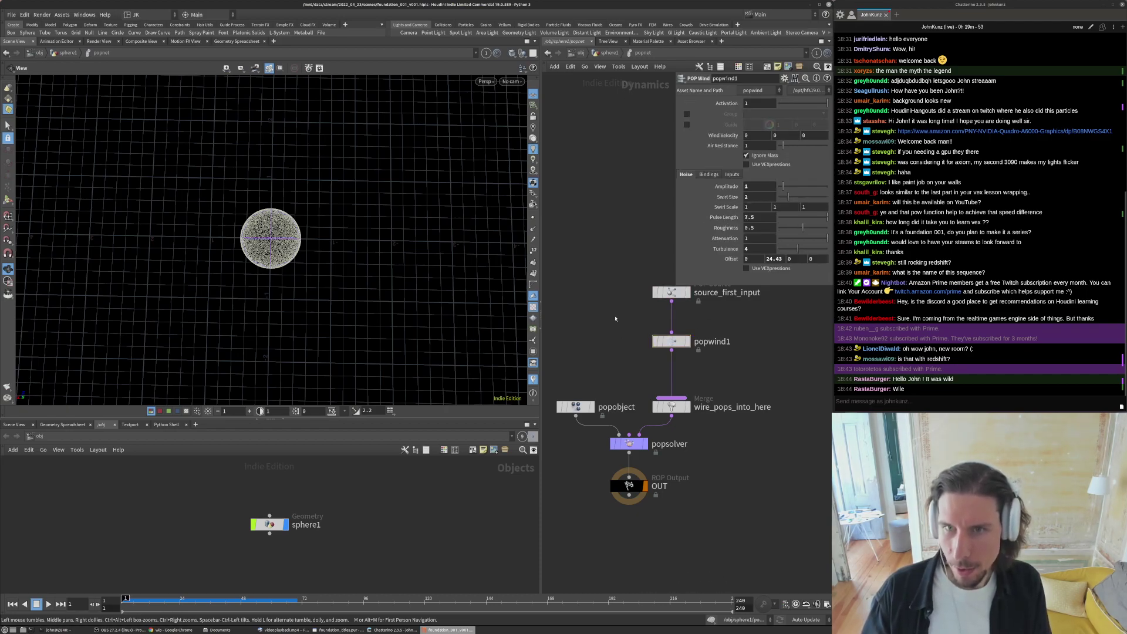
middle_drag(616, 323, 593, 367)
key(Tab)
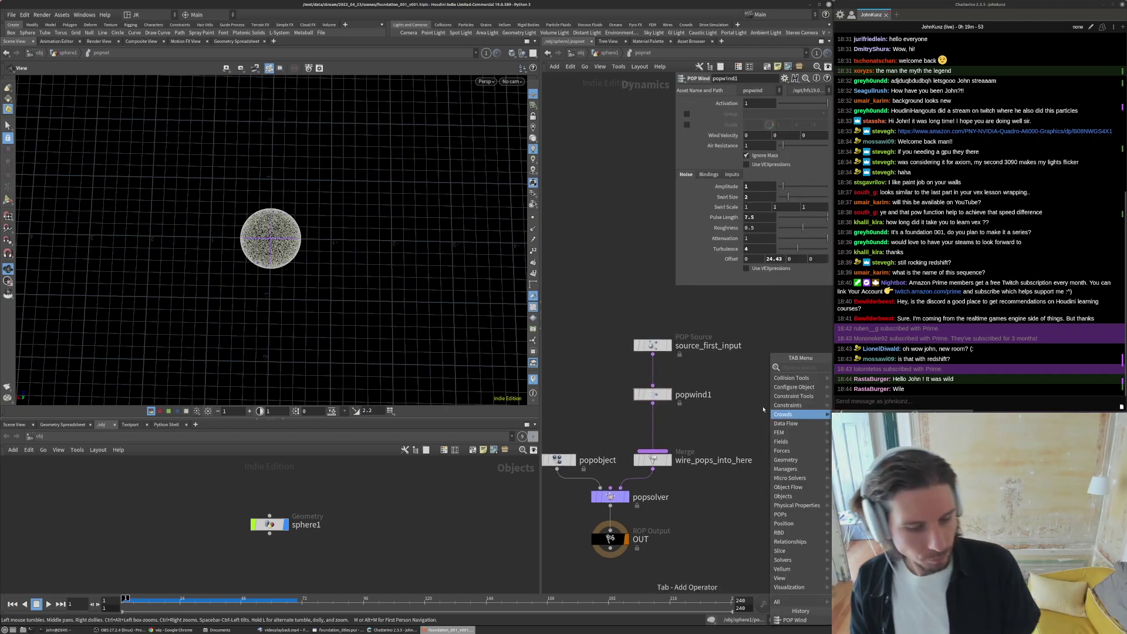
text(dra)
click(853, 394)
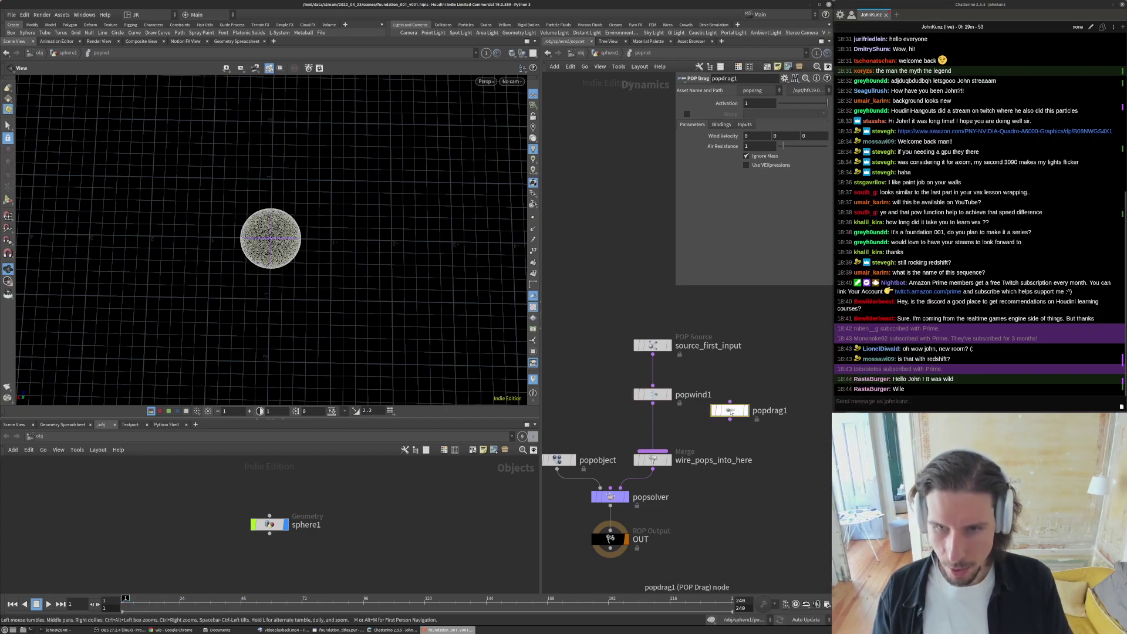
click(654, 422)
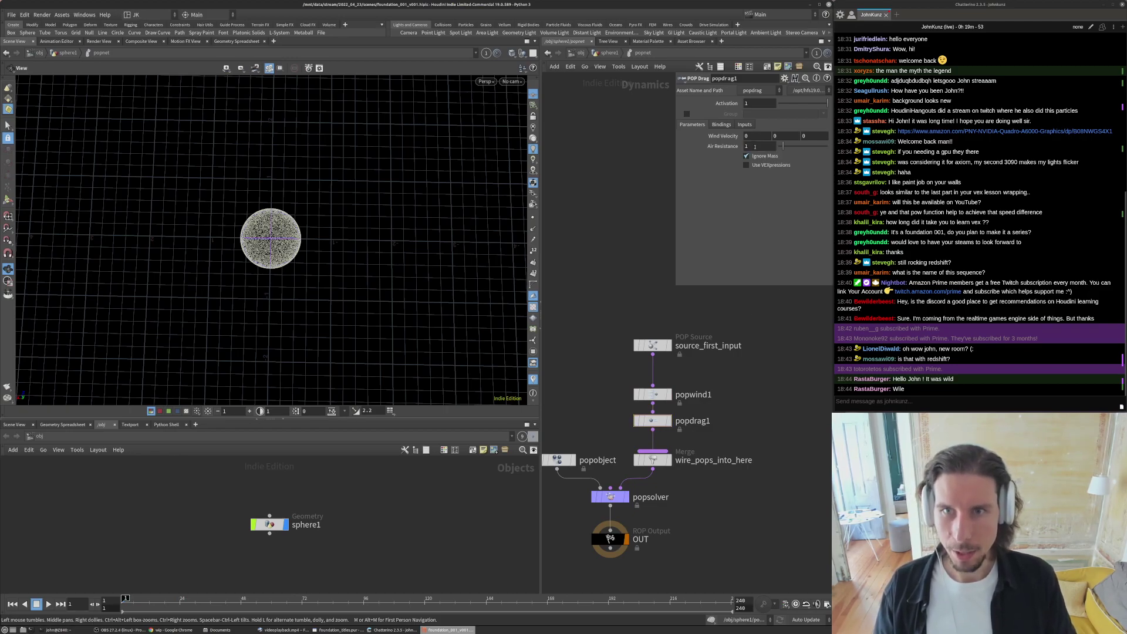
- Play the simulation to check the added drag, rewind it, and show popwind1's parameters
key(Up)
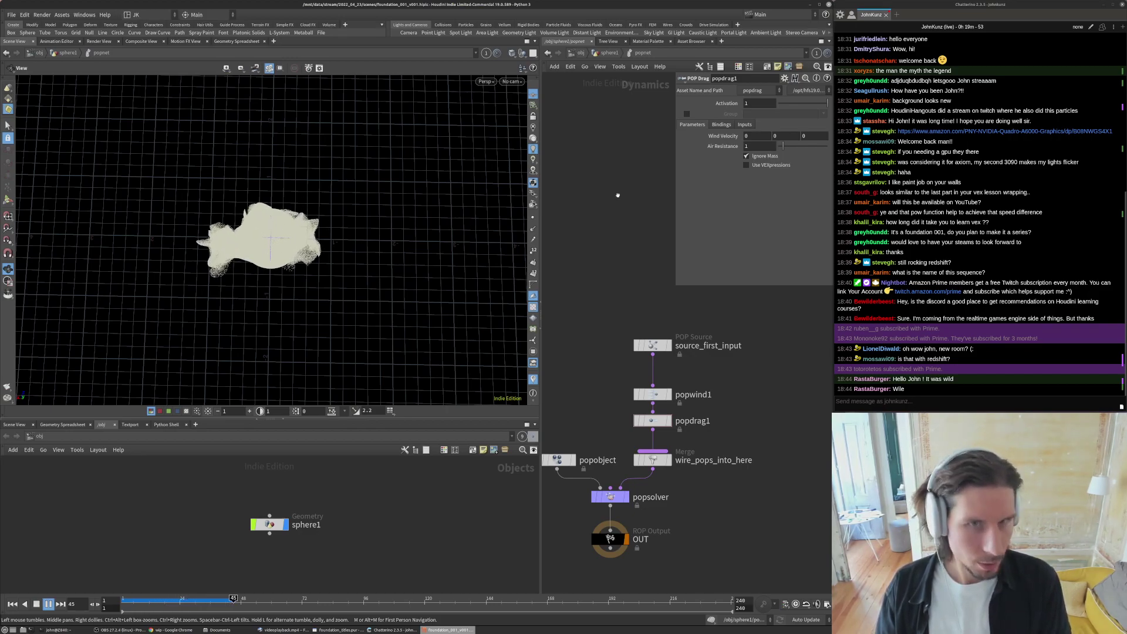
key(ctrl+Up)
key(Return)
click(652, 393)
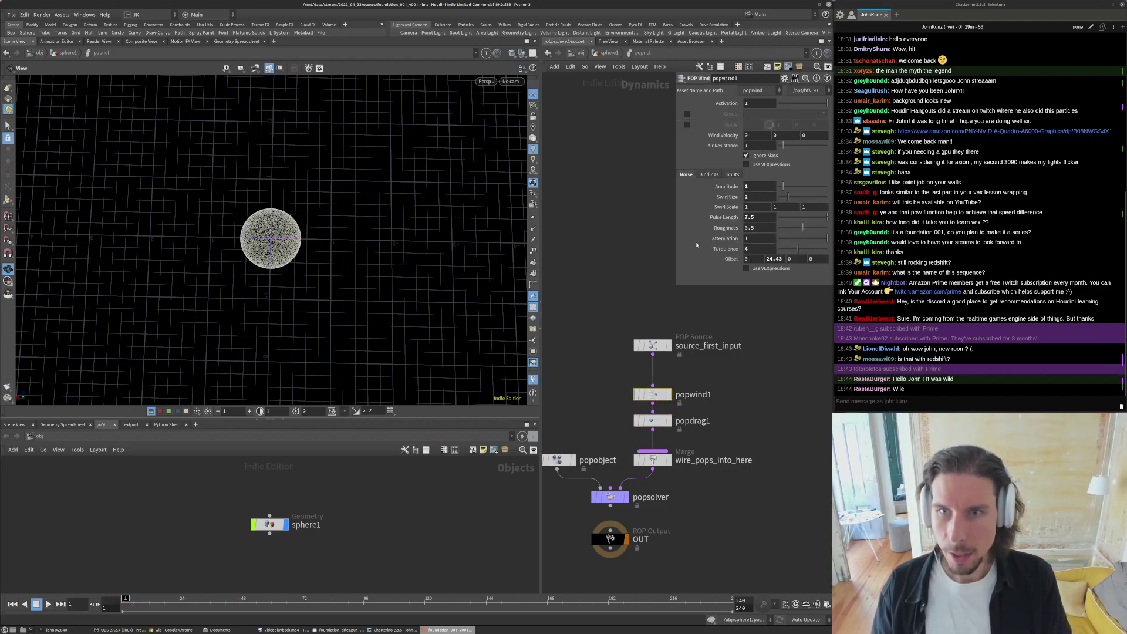
- Set popwind1's Swirl Size to 0.75, play the simulation to inspect the particle shapes, and return to the first frame
click(754, 198)
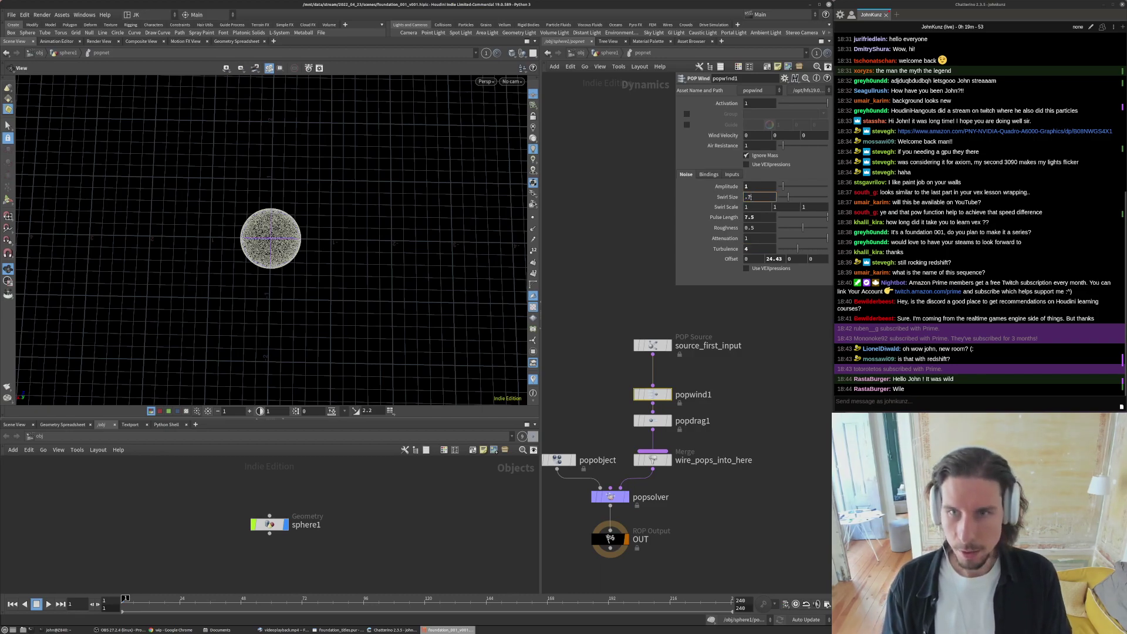
key(Up)
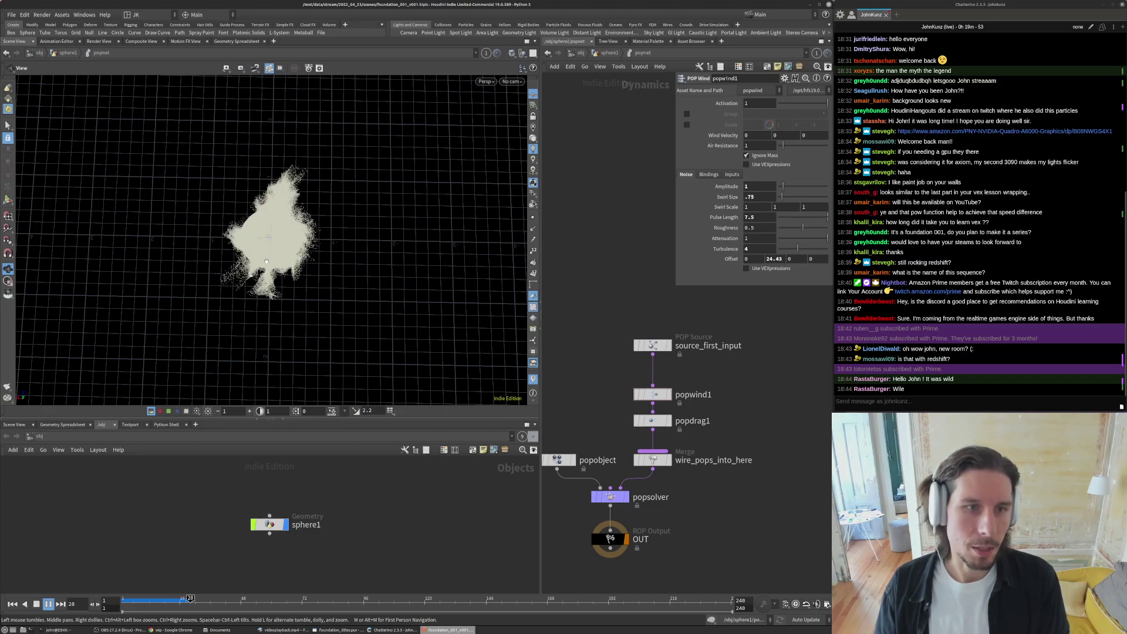
key(Up)
drag(287, 262, 417, 182)
scroll(395, 225, up, 3)
key(Up)
key(Up)
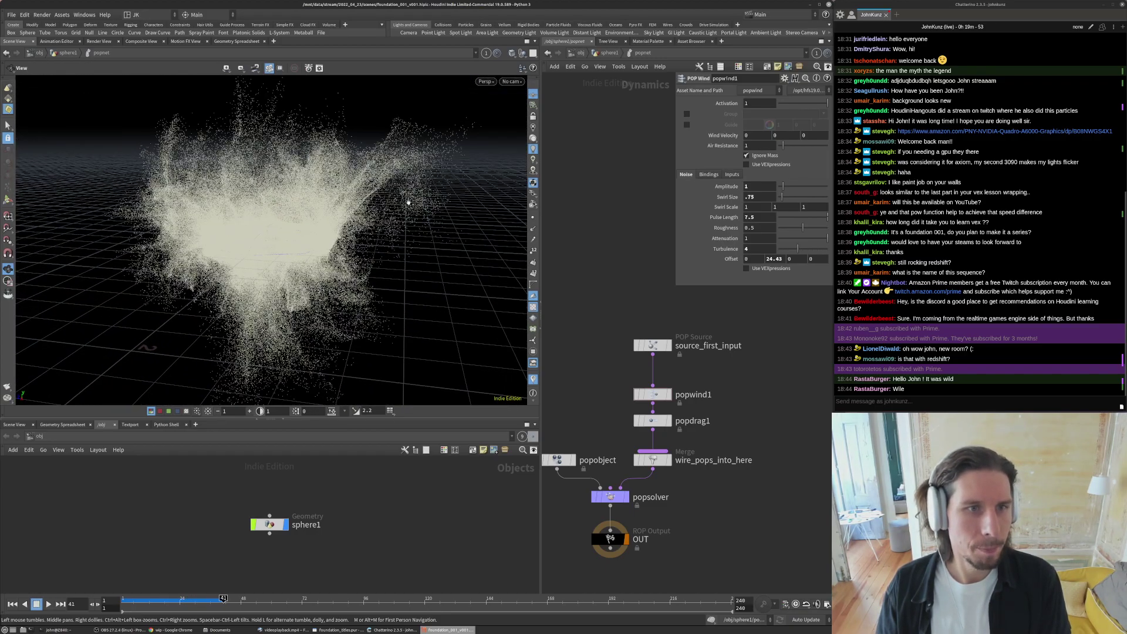
key(ctrl+Up)
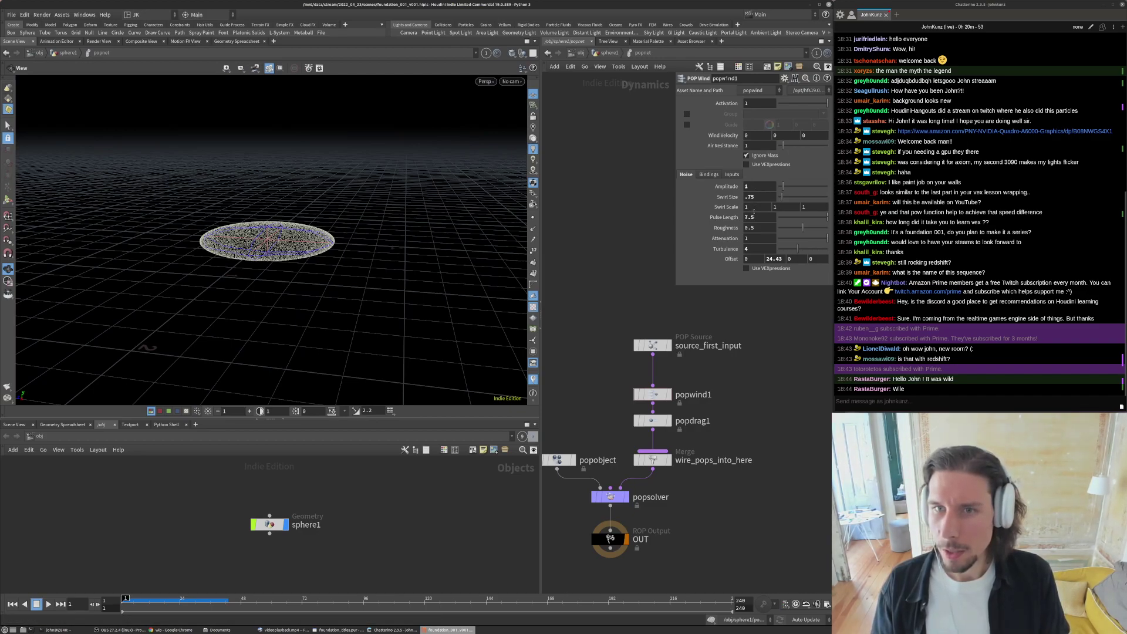
- Turn on popwind1's guide, set Swirl Size to 1.5, and inspect the wind field around the sphere
click(686, 125)
drag(402, 234, 410, 208)
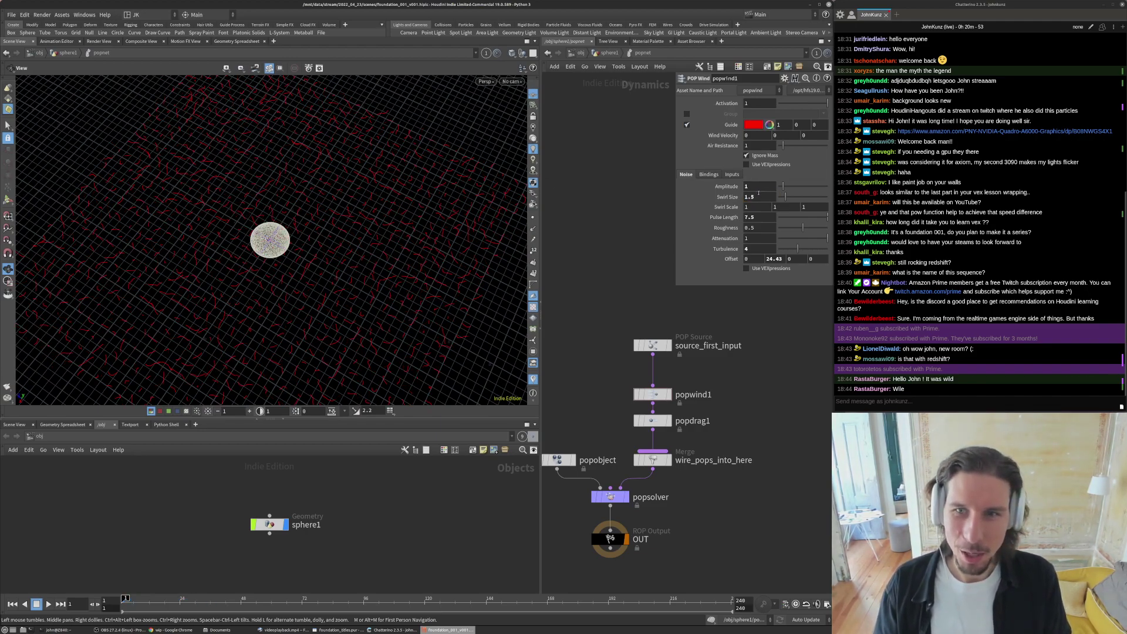
right_drag(279, 259, 256, 297)
mouse_move(256, 297)
mouse_down()
mouse_move(265, 251)
mouse_move(271, 293)
mouse_up()
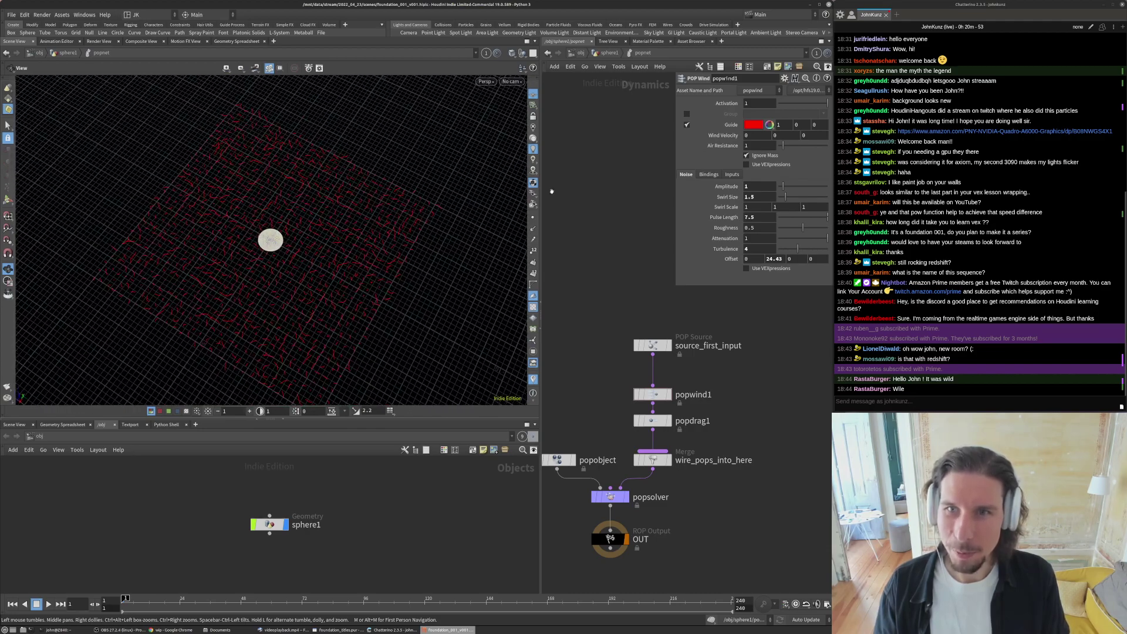
click(713, 174)
click(732, 175)
click(686, 175)
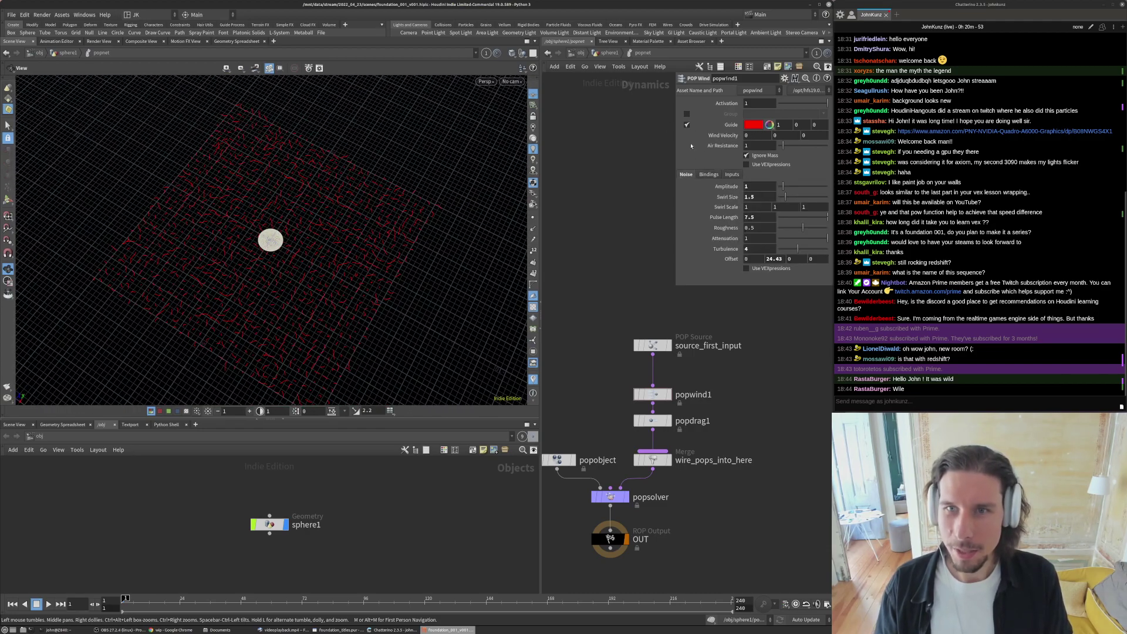
drag(314, 256, 272, 150)
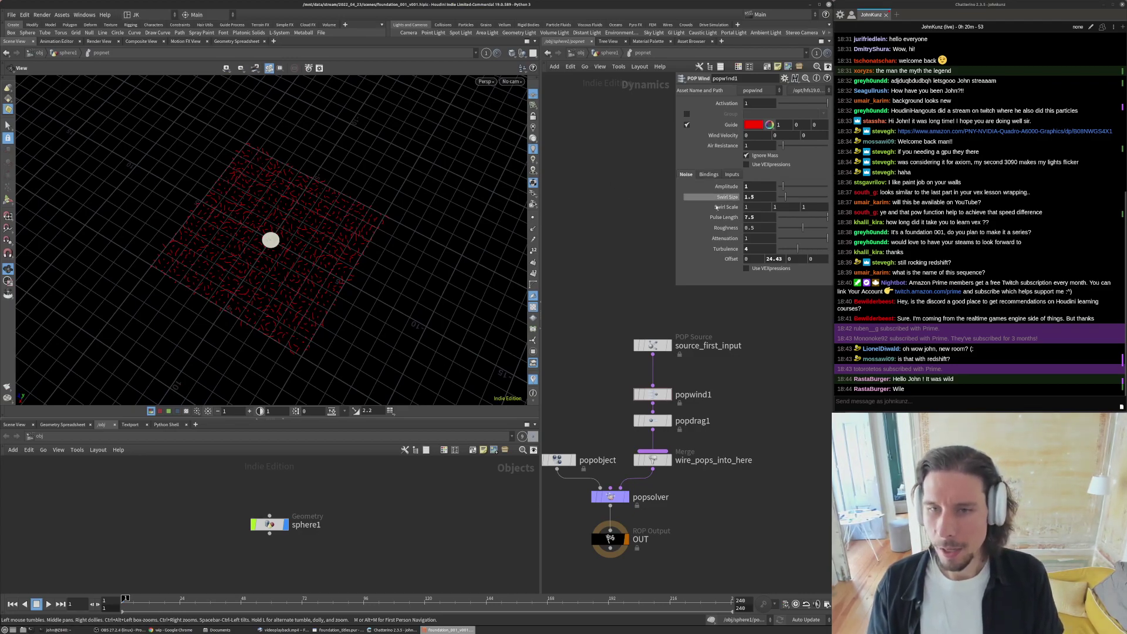
- Set popwind1's Swirl Size to 1.25 and turn off its guide
click(759, 197)
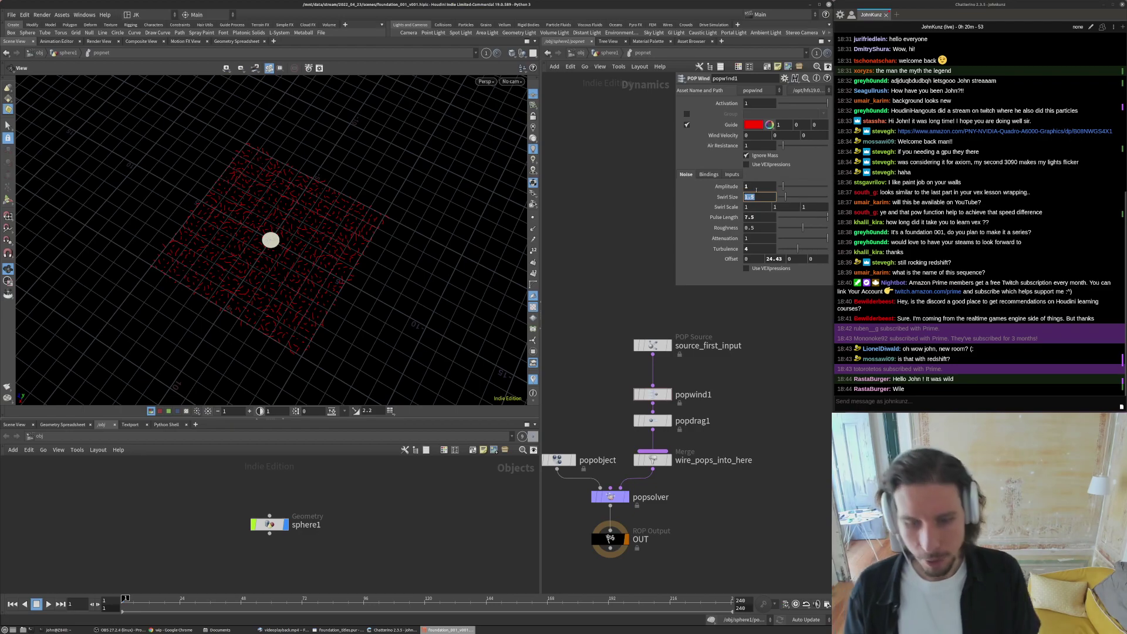
text(.25)
key(Return)
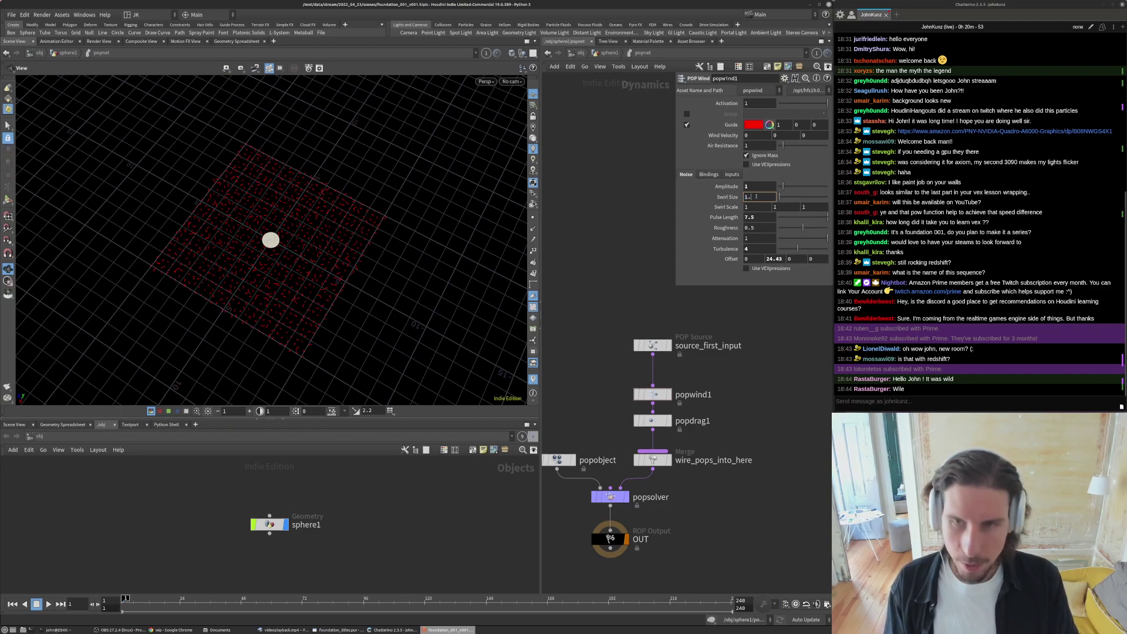
text(5)
key(Return)
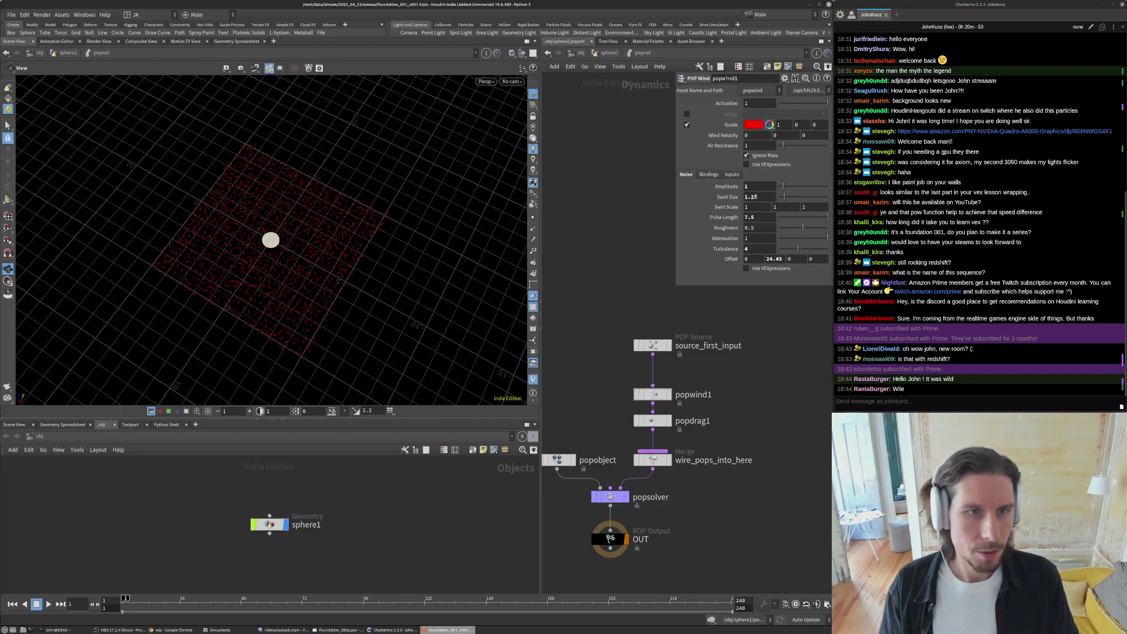
click(687, 124)
- Add a POP Axis Force node and insert it between source_first_input and popwind1
middle_drag(624, 270, 626, 229)
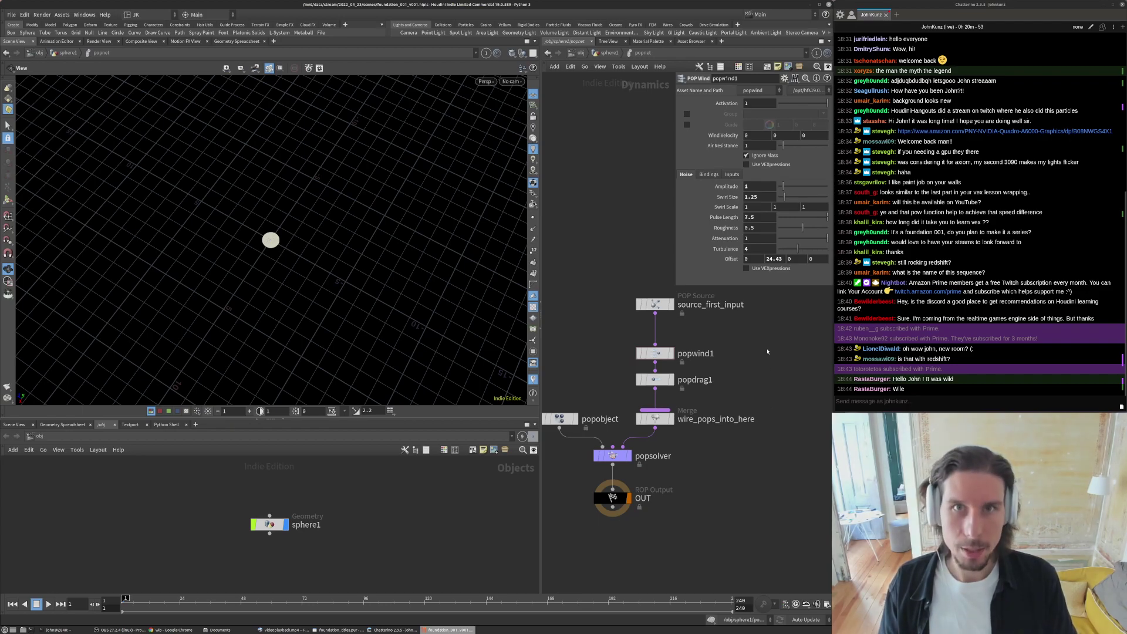
key(Tab)
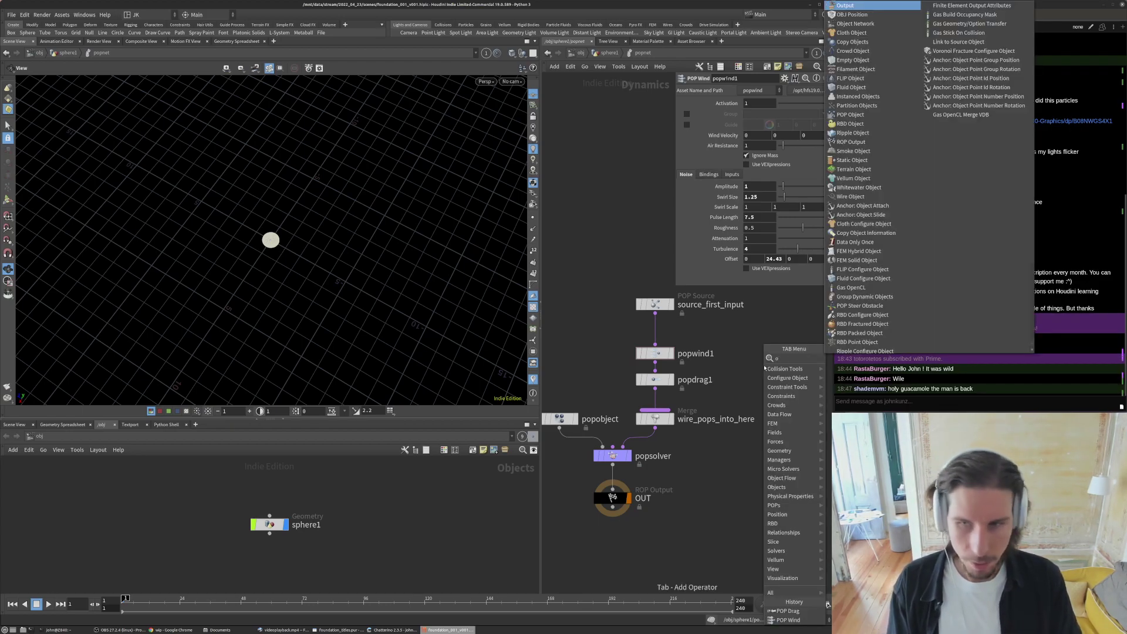
key(BackSpace)
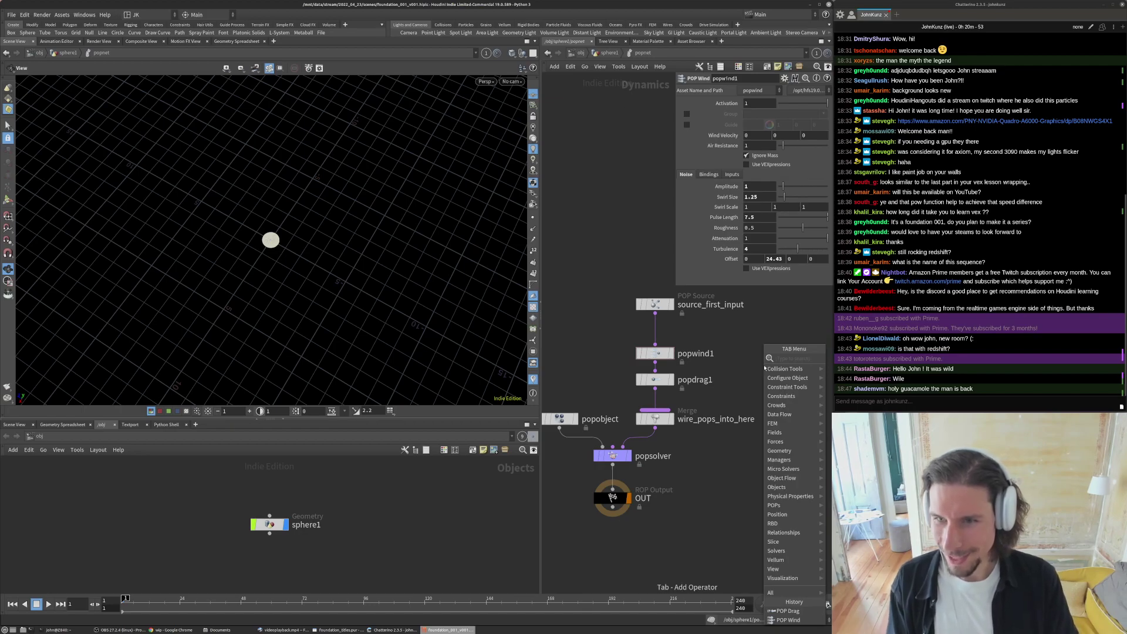
text(ax)
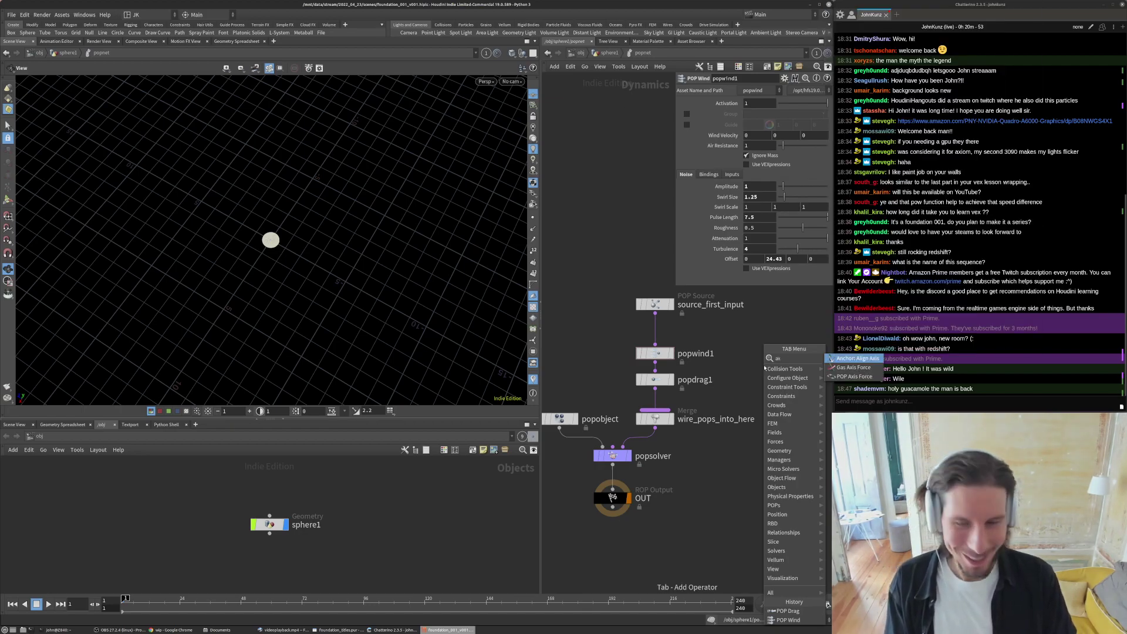
key(Down)
key(Down)
key(Return)
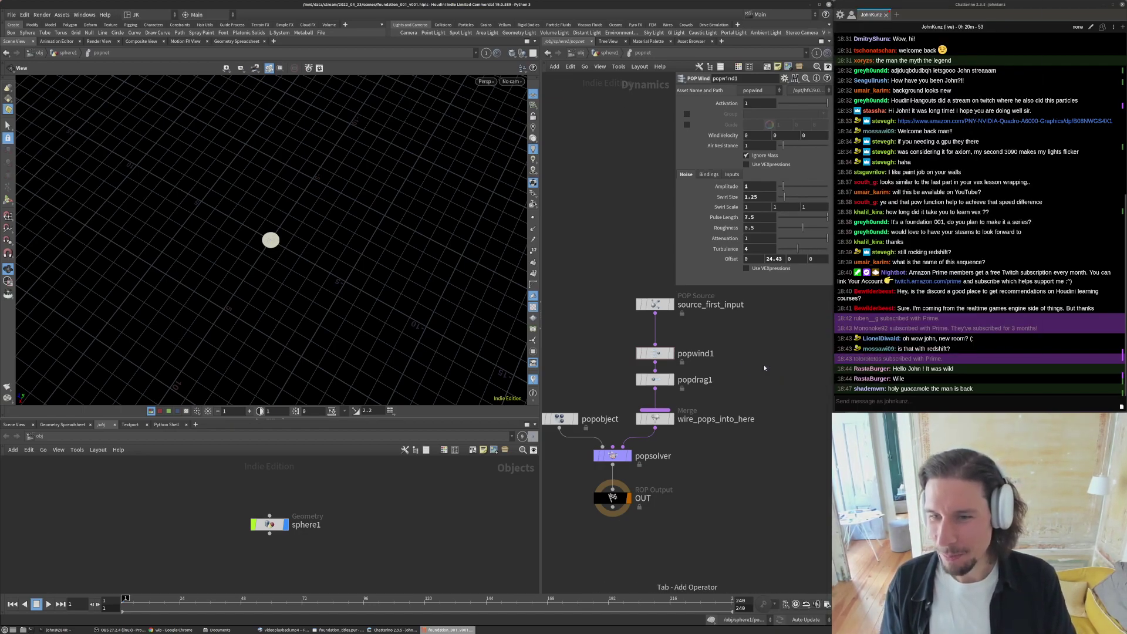
click(772, 370)
drag(772, 368, 655, 327)
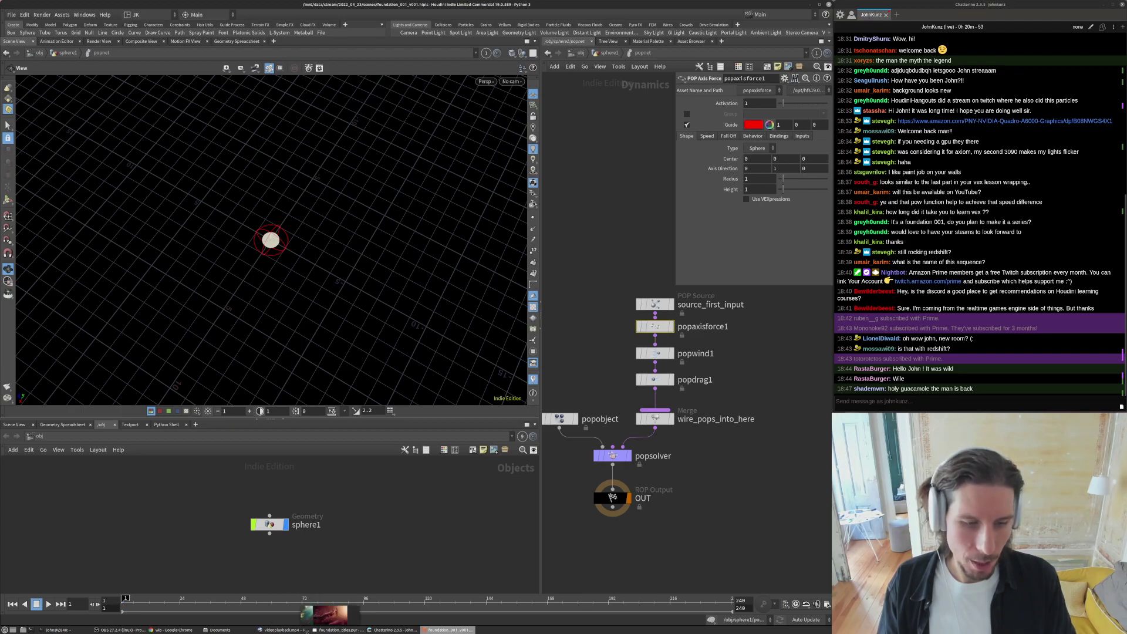
- Play the black hole shot in the reference video to study its swirling motion, and return to Houdini
click(284, 629)
mouse_move(429, 303)
mouse_down()
mouse_move(407, 299)
mouse_move(444, 308)
mouse_up()
drag(253, 348, 322, 345)
key(space)
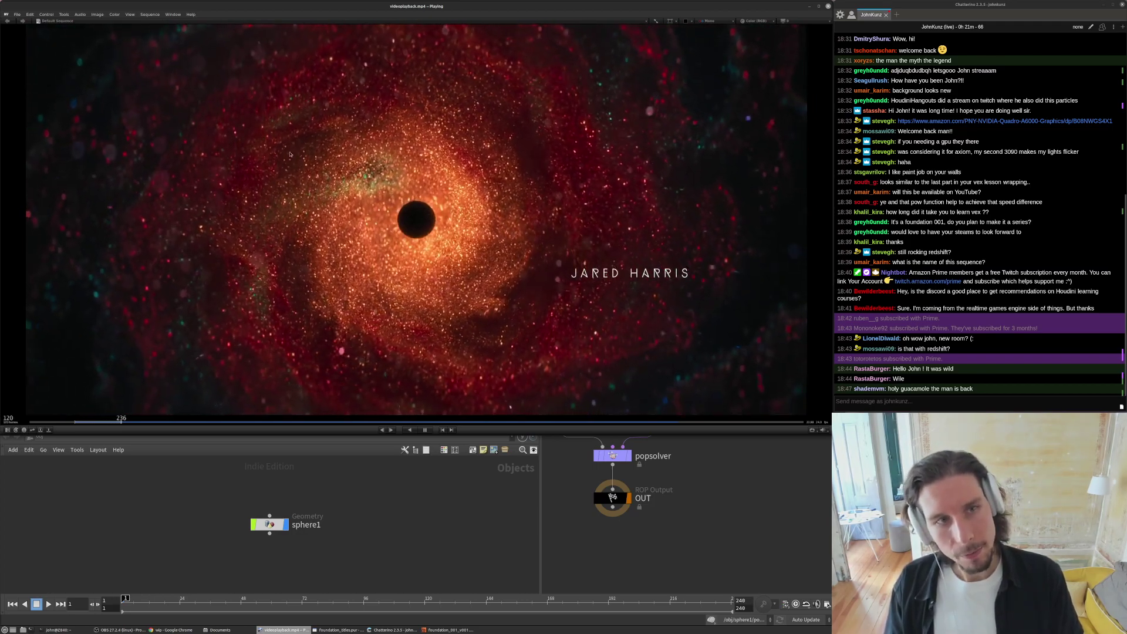
key(alt+Tab)
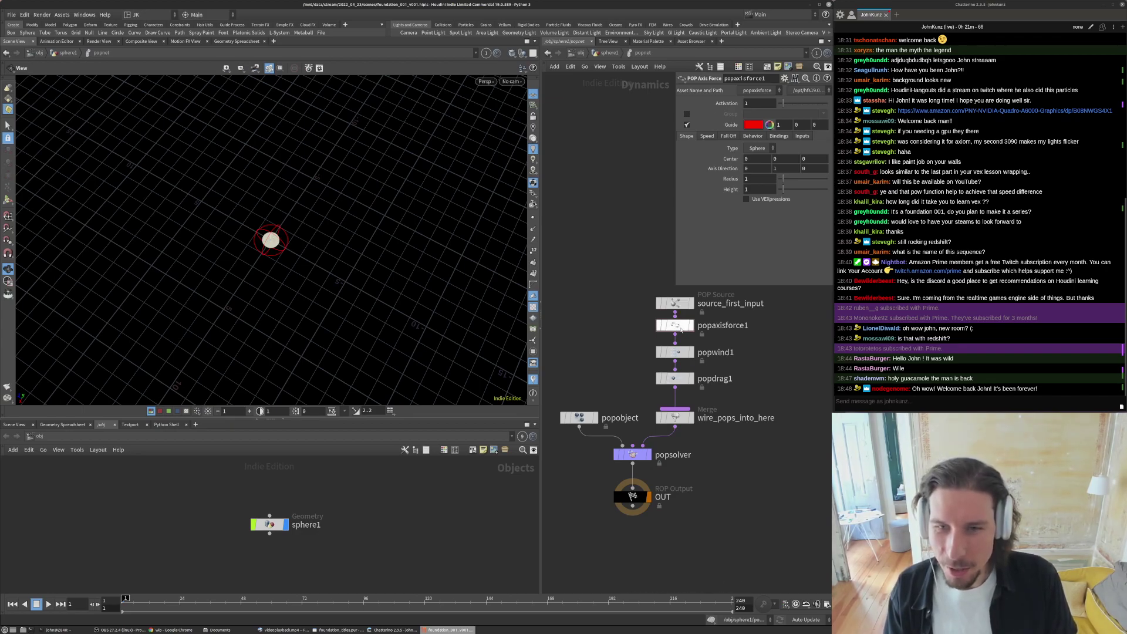
- Set popaxisforce1's Height to 10 and its Radius to 4
drag(284, 261, 299, 275)
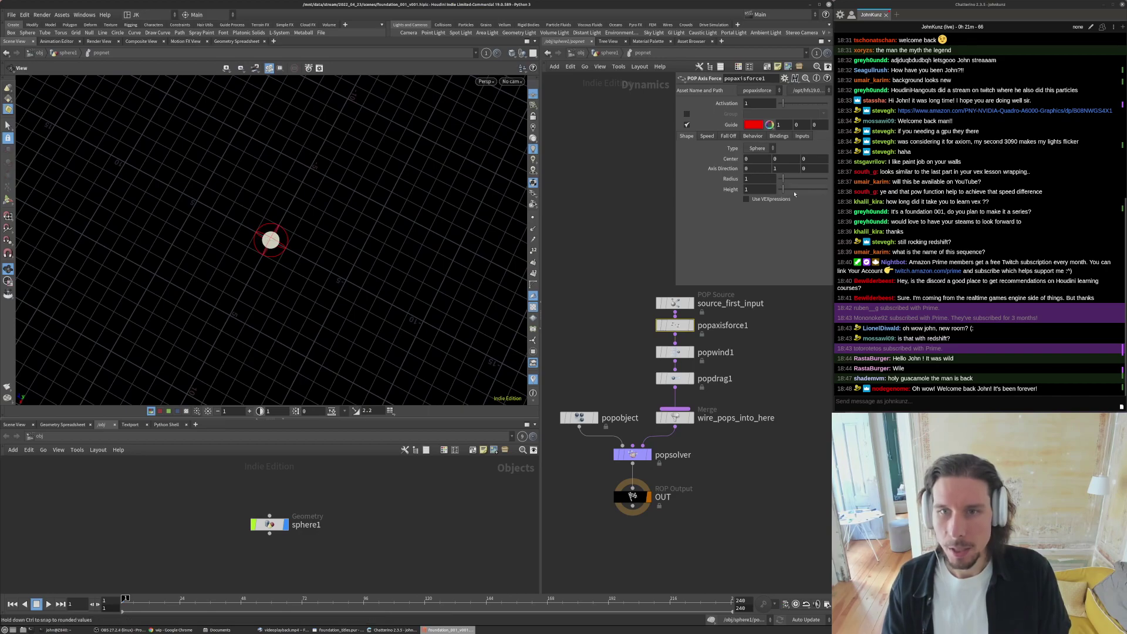
drag(822, 192, 835, 191)
drag(380, 246, 379, 263)
drag(784, 179, 796, 179)
double_click(753, 179)
text(4)
key(Return)
- Review popaxisforce1's shape and speed settings, play the simulation to check the axis force, and return to the first frame
click(708, 136)
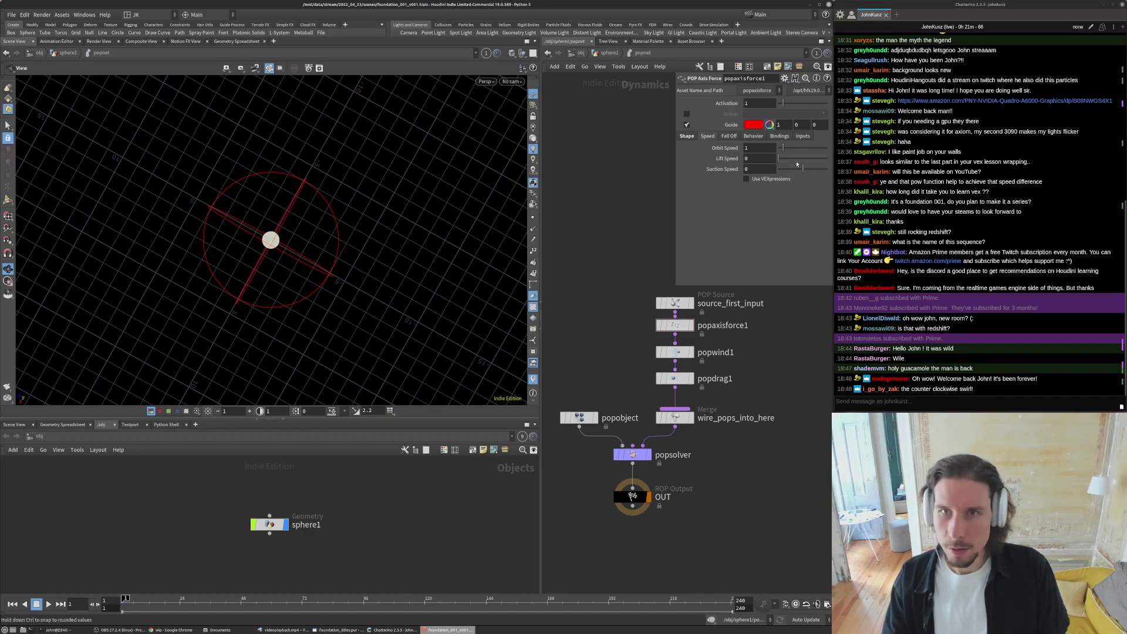
click(774, 159)
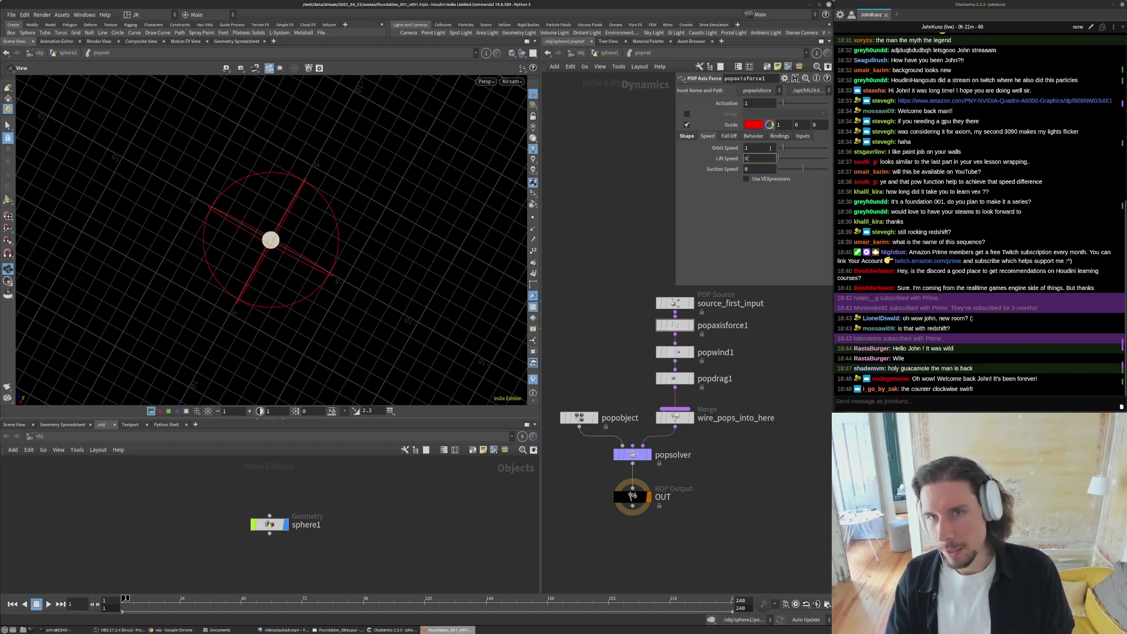
click(687, 135)
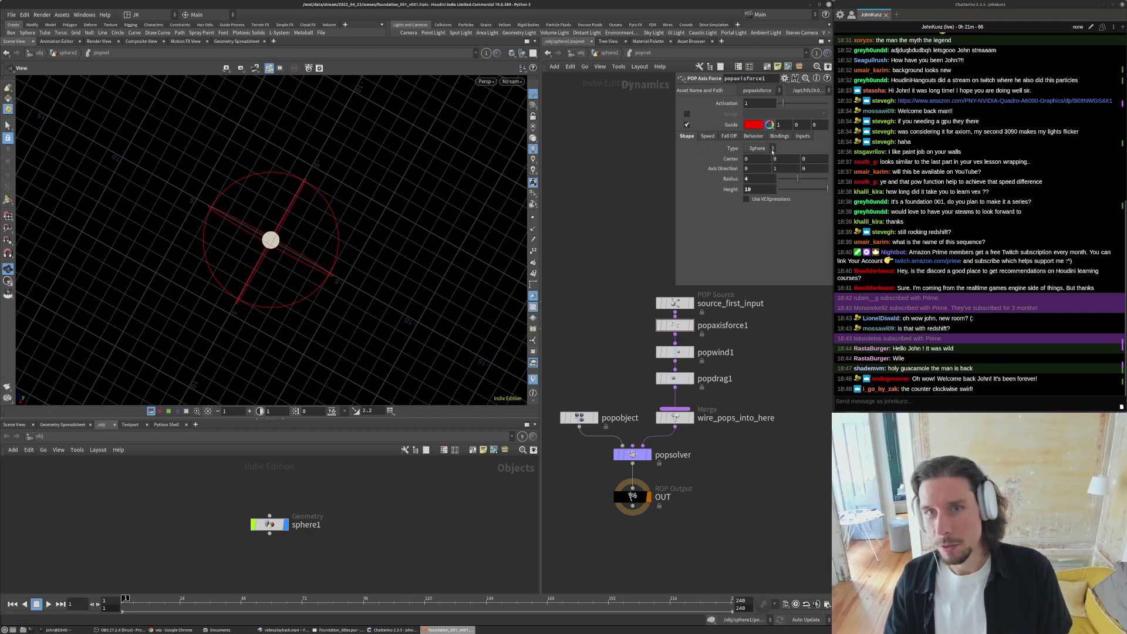
click(707, 135)
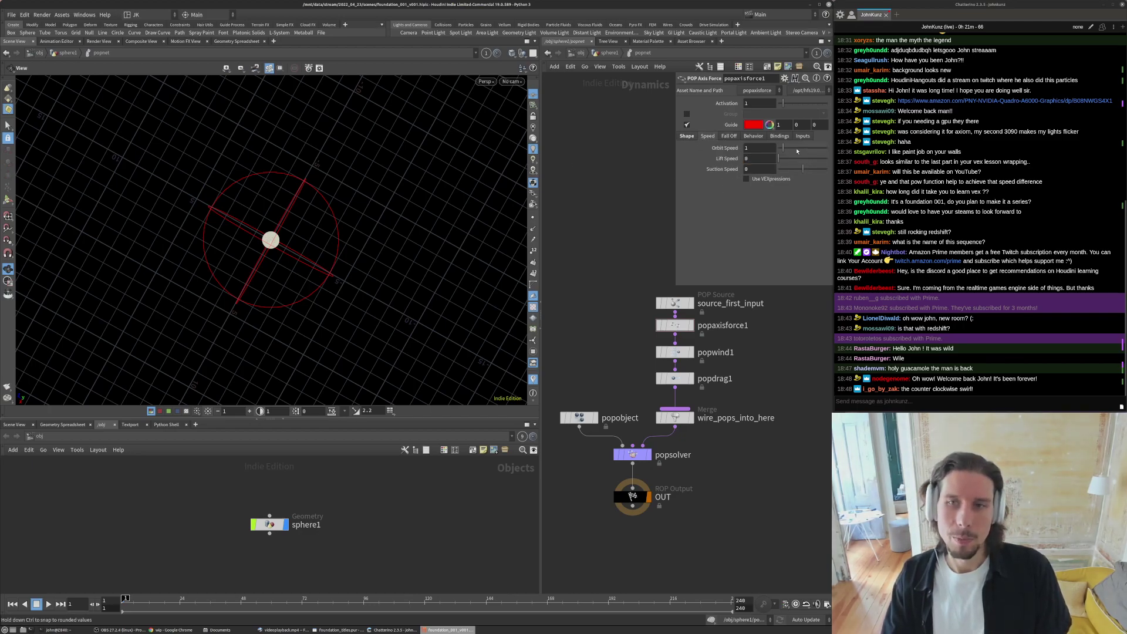
click(755, 148)
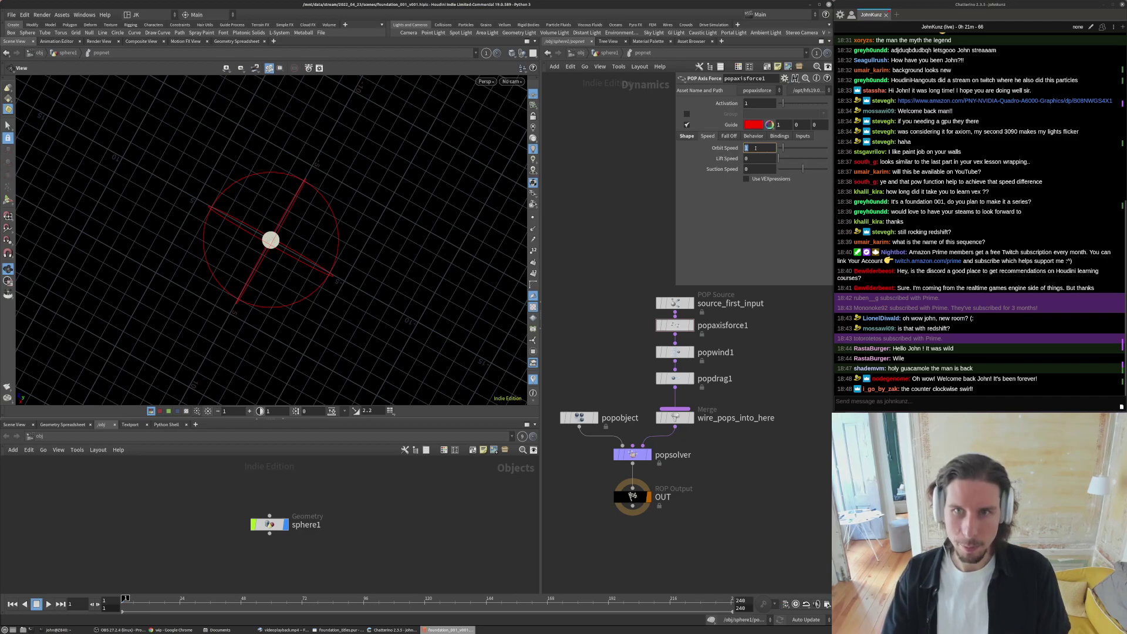
key(Escape)
key(Up)
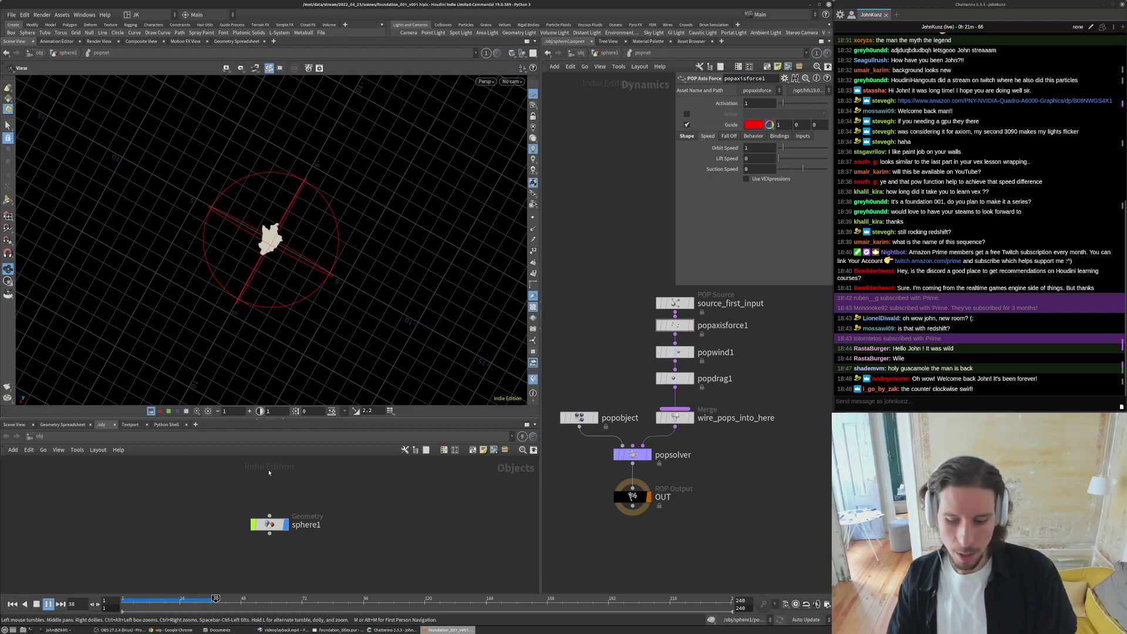
key(ctrl+Up)
- Set popaxisforce1's Orbit Speed to 5, play the simulation twice to inspect the swirl, and return to the first frame
scroll(704, 375, up, 2)
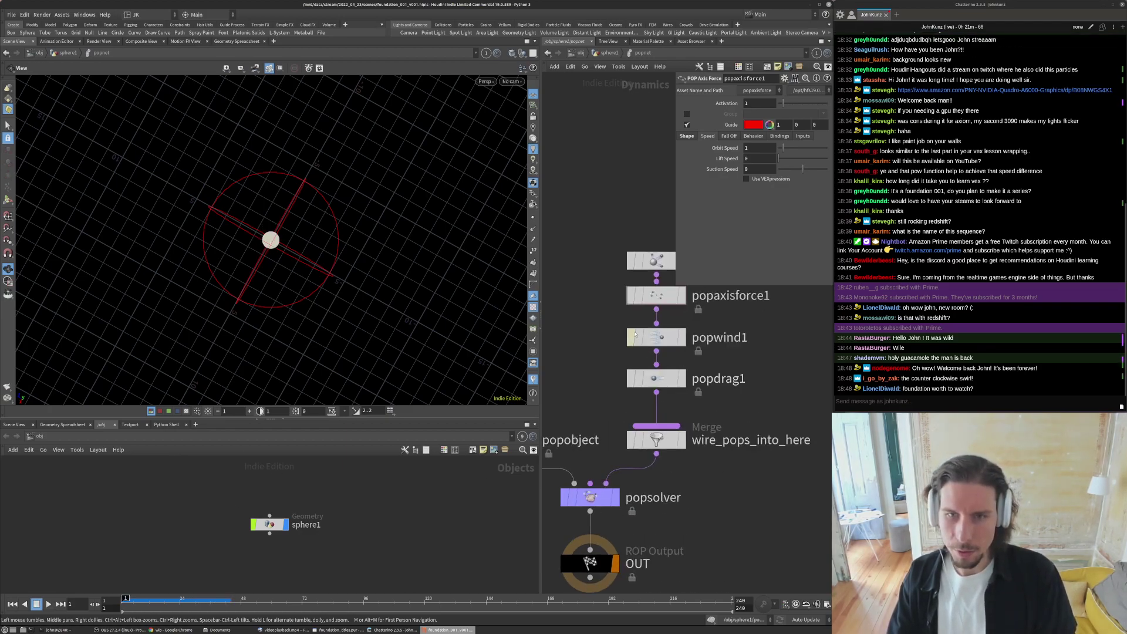
drag(757, 148, 646, 157)
text(5)
key(Return)
key(Up)
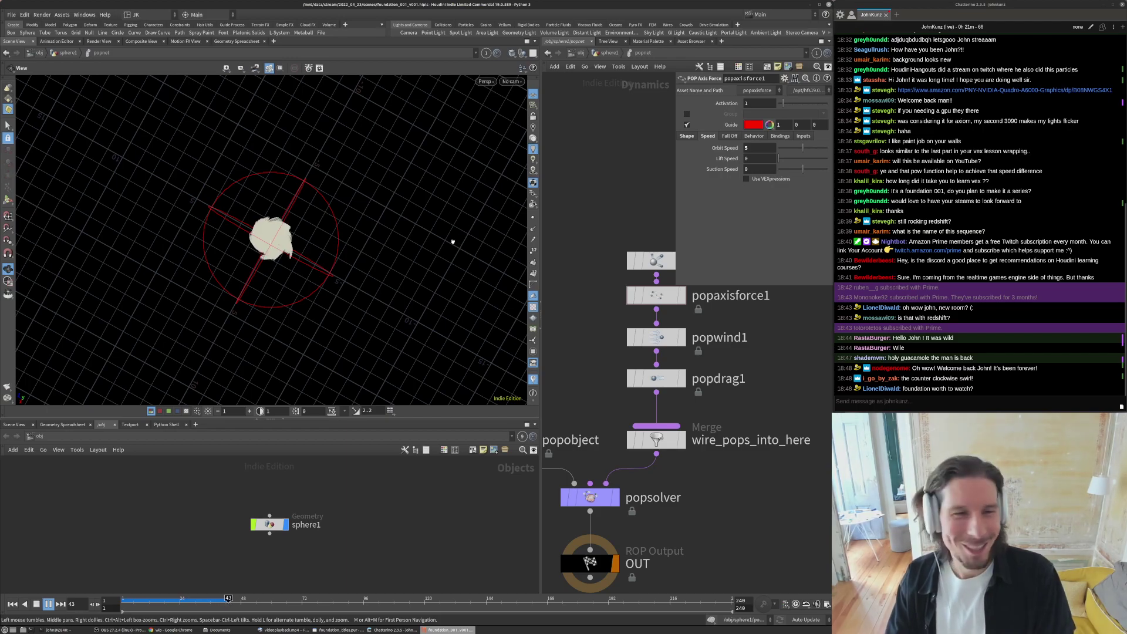
key(ctrl+Up)
scroll(379, 201, up, 3)
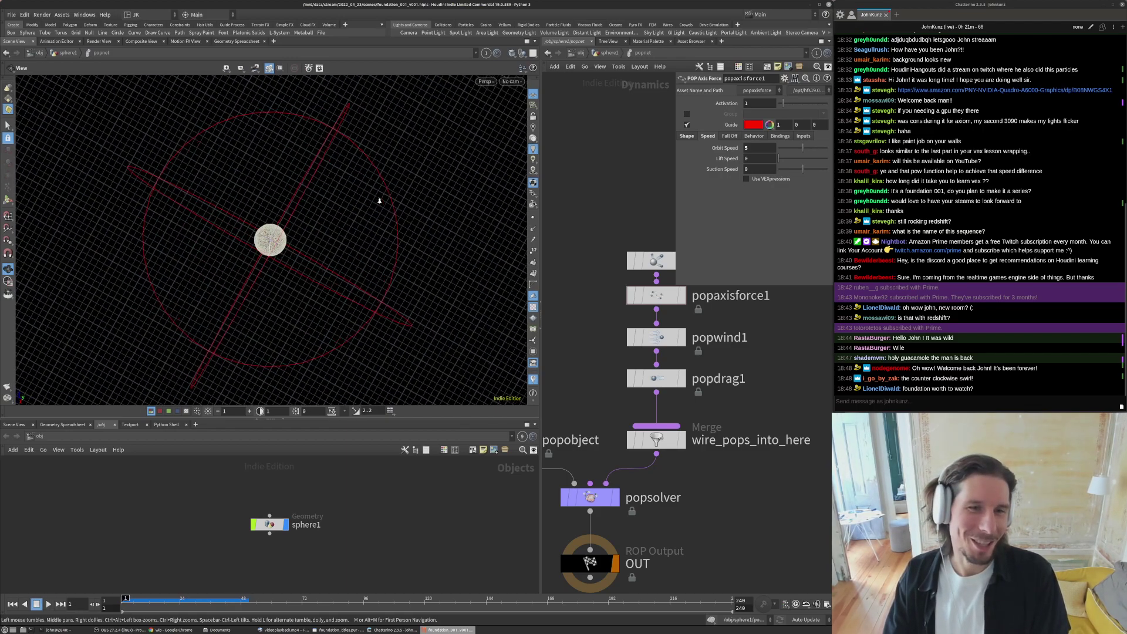
key(Up)
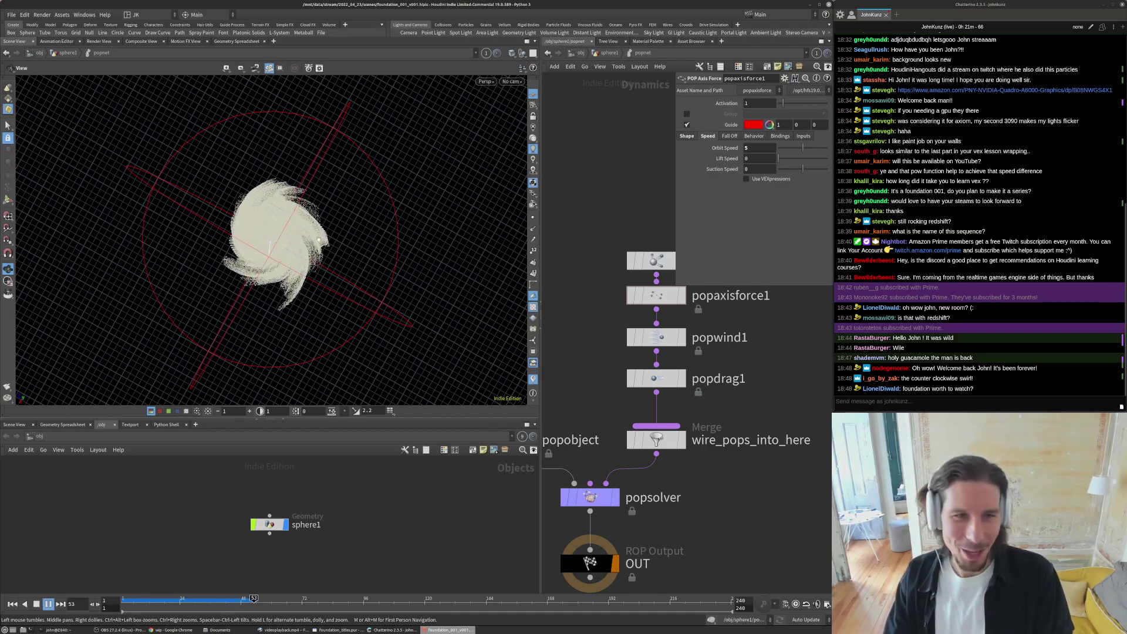
key(ctrl+Up)
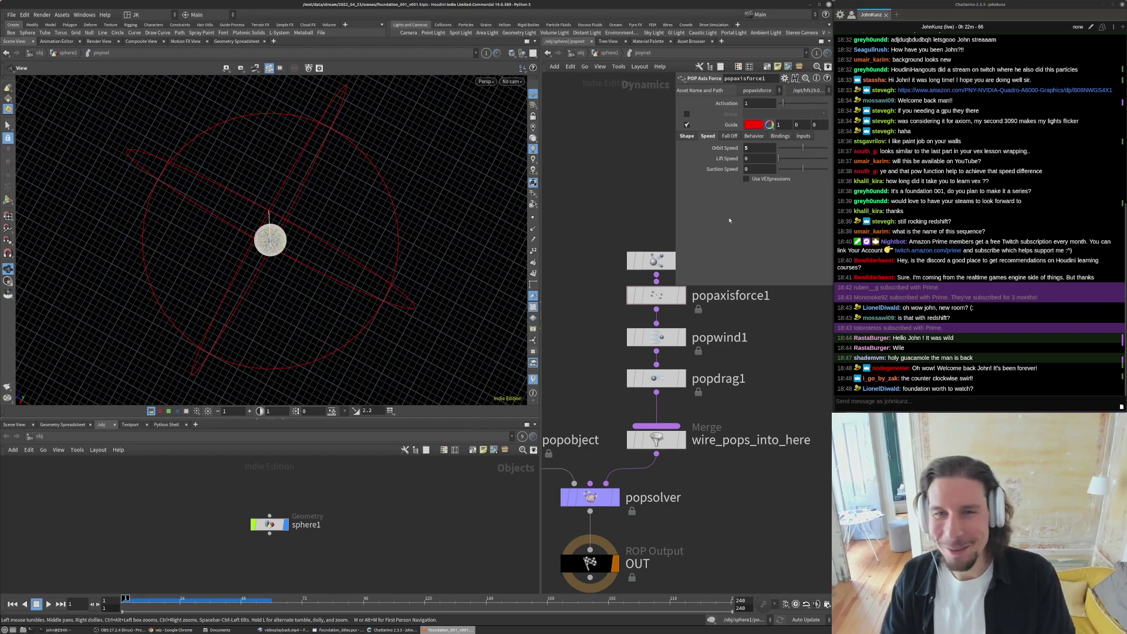
- Set popaxisforce1's Orbit Speed to 2 and play the simulation to check the gentler swirl
click(759, 148)
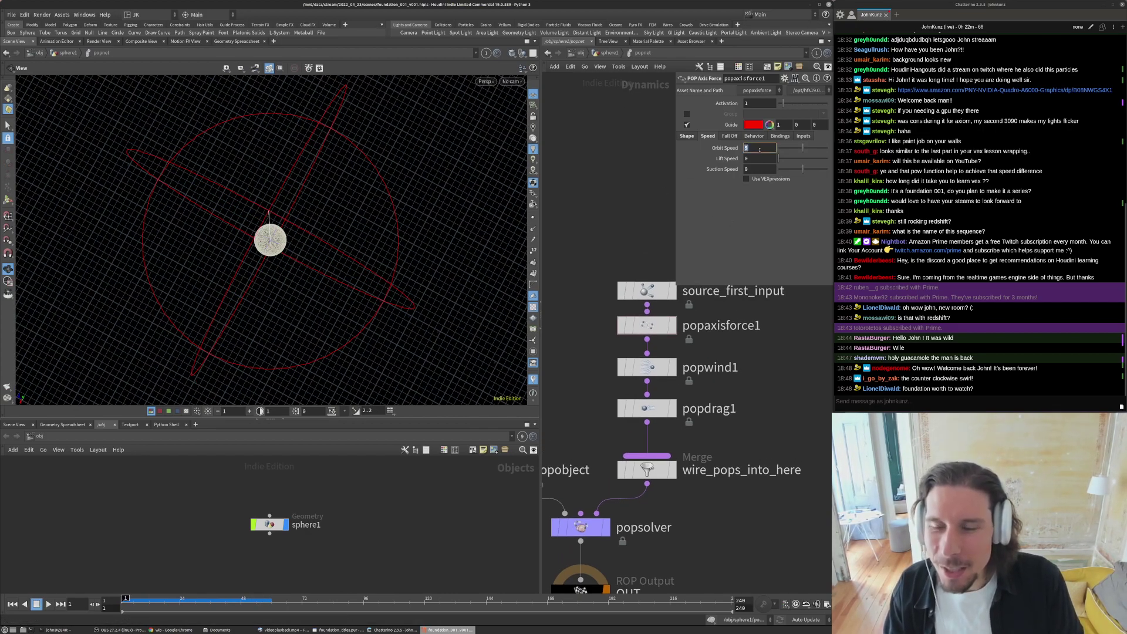
text(2)
key(Return)
key(Up)
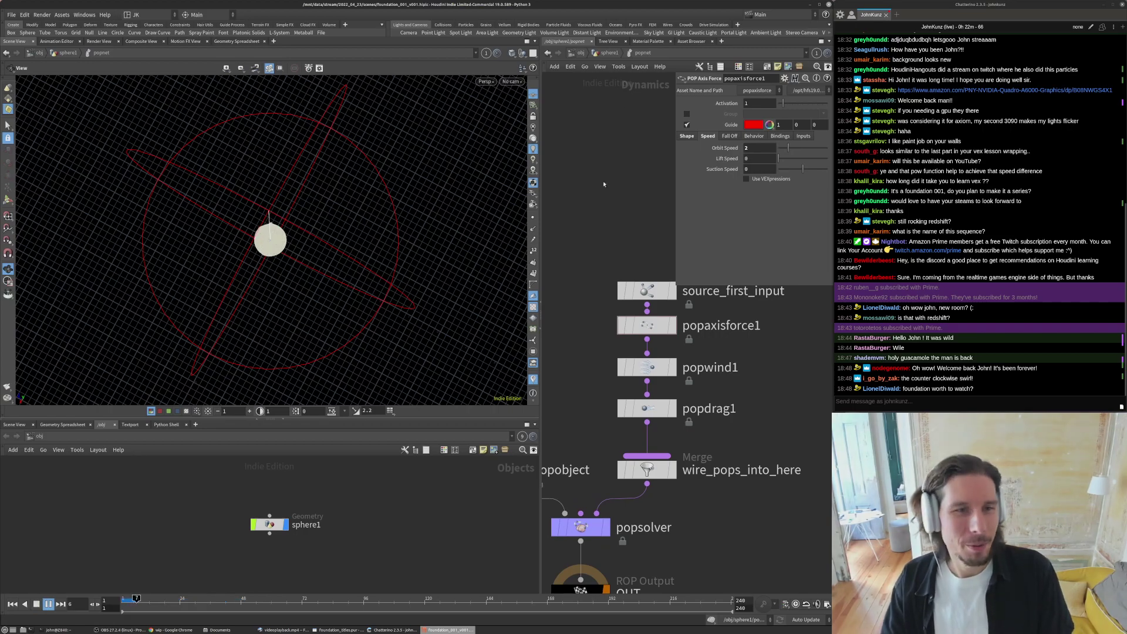
drag(310, 229, 271, 223)
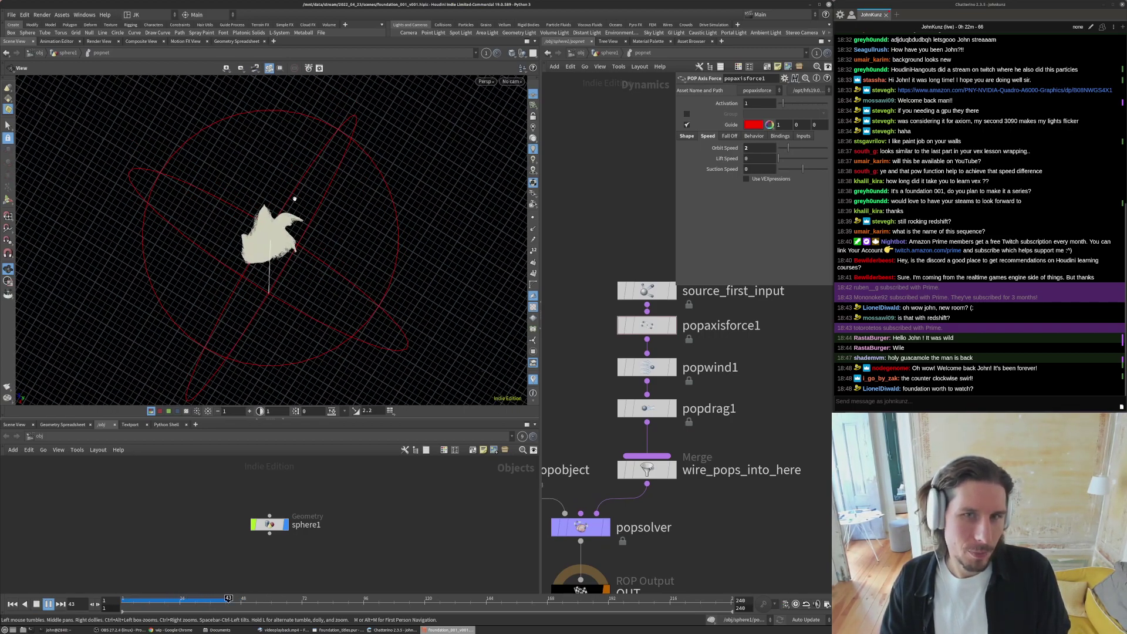
key(ctrl+Up)
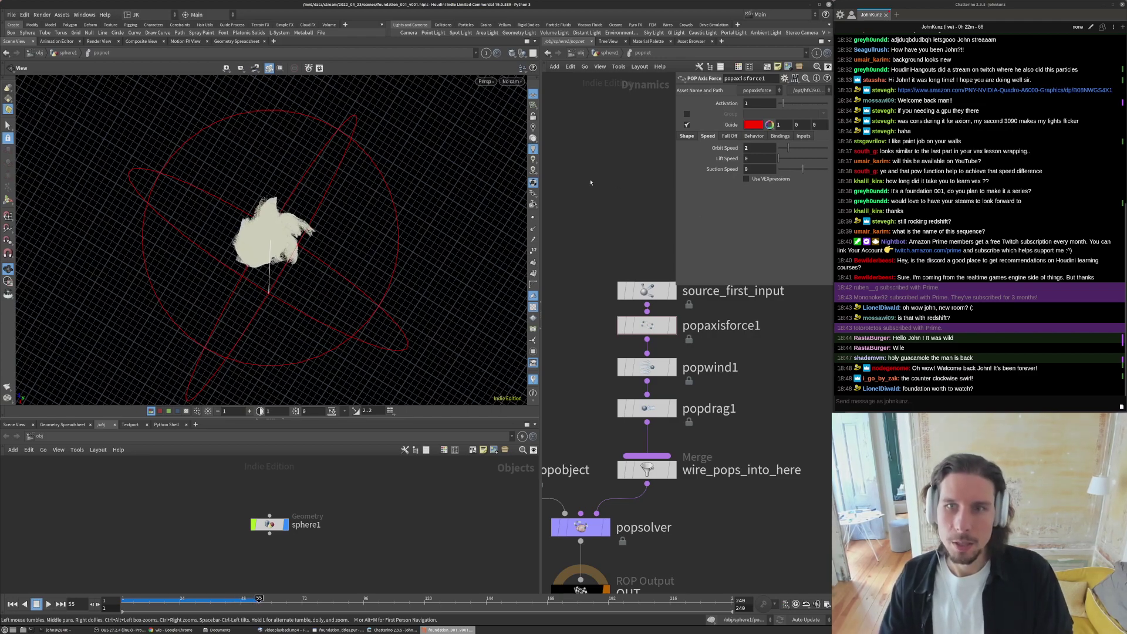
- Play the simulation from a low side angle to inspect the swirl's height, and return to the first frame
drag(419, 182, 342, 202)
key(Up)
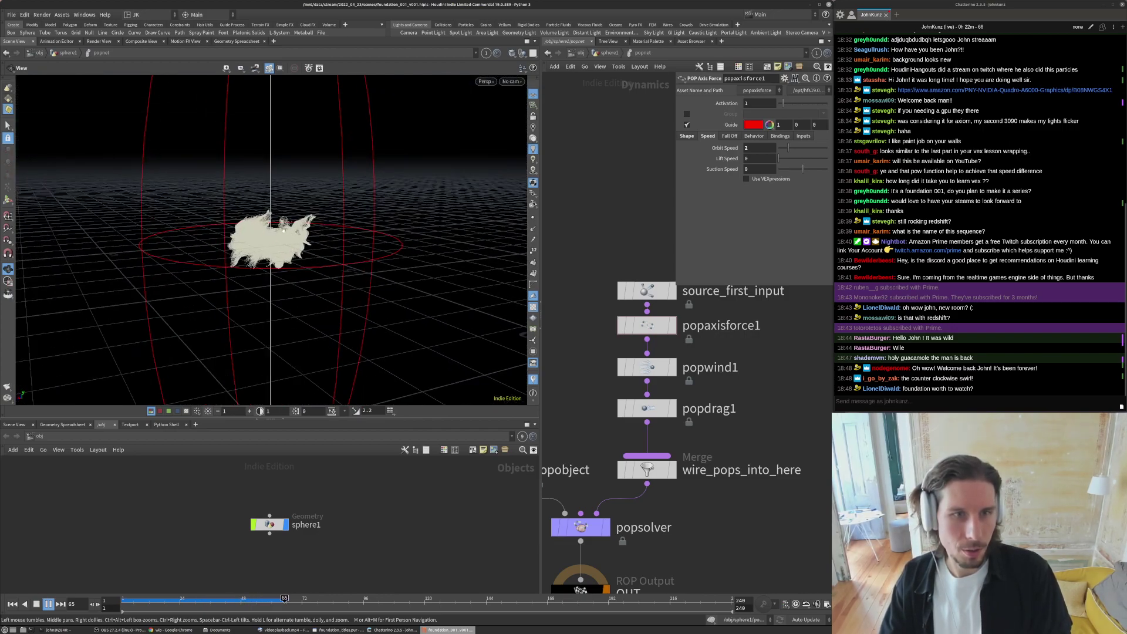
key(ctrl+Up)
drag(358, 210, 354, 246)
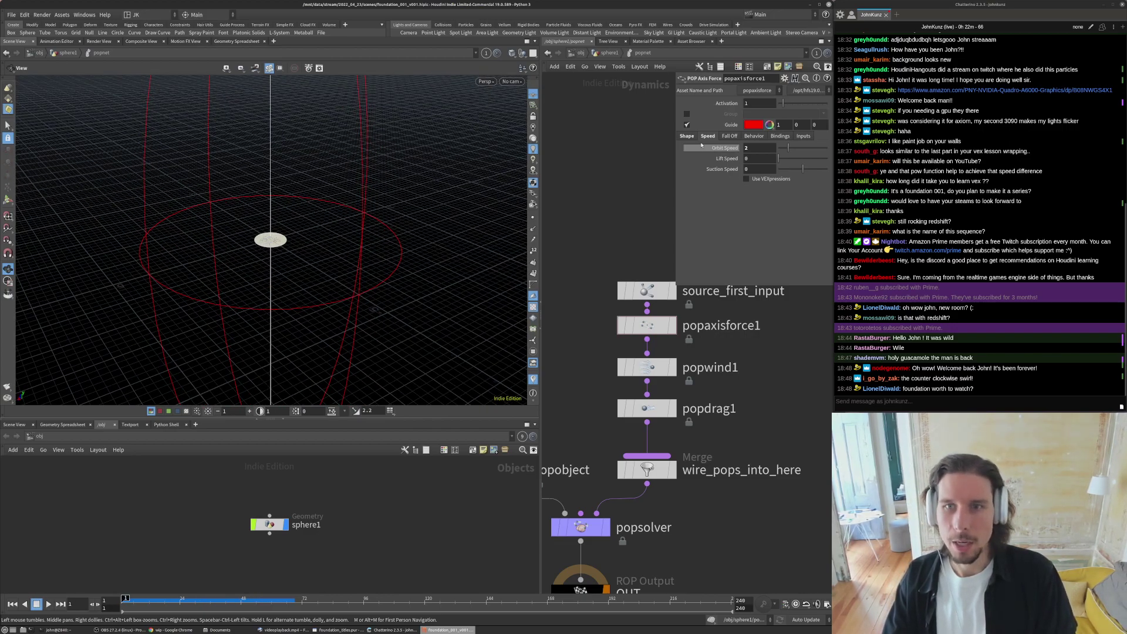
- Try popaxisforce1's Lift Speed at 10, play the simulation to see the upward motion, and reset Lift Speed to 0
click(761, 159)
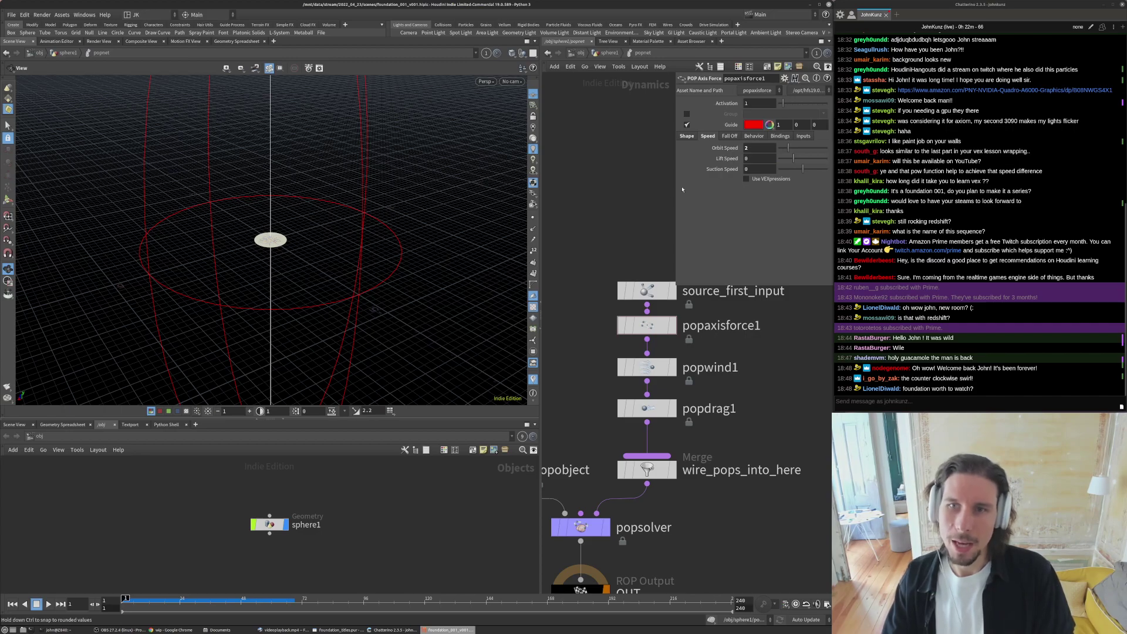
key(Up)
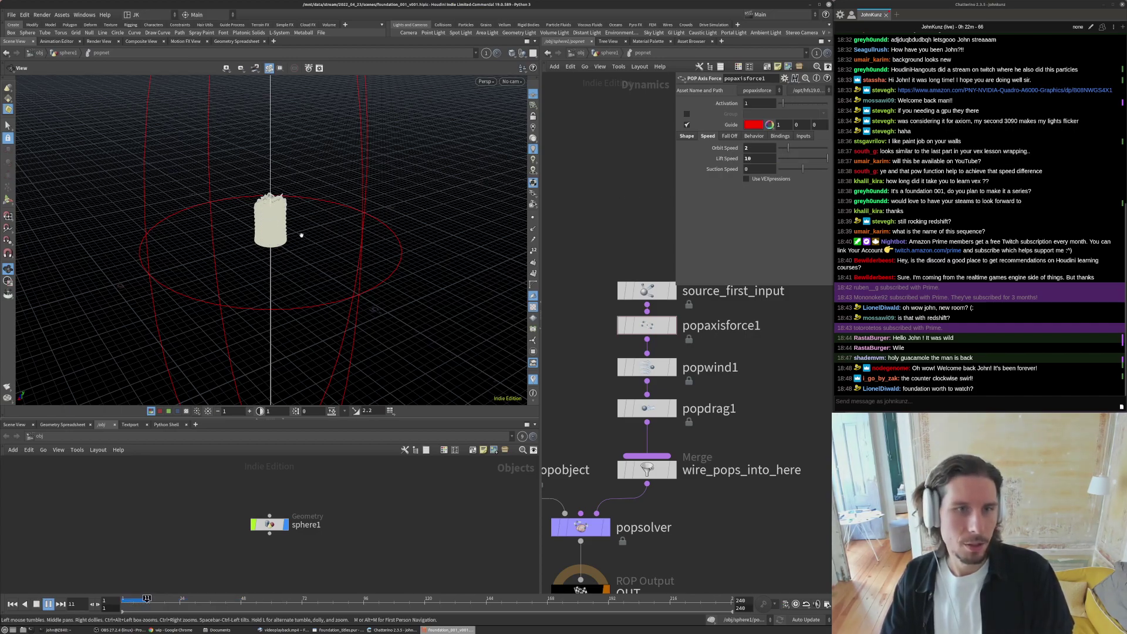
key(ctrl+Up)
click(764, 158)
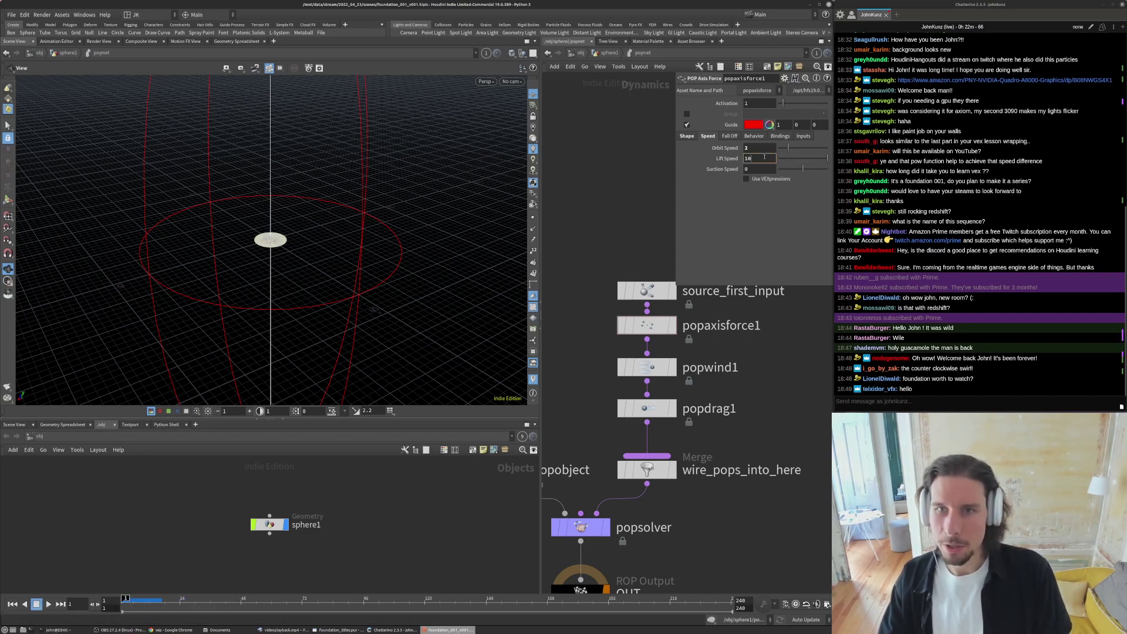
text(0)
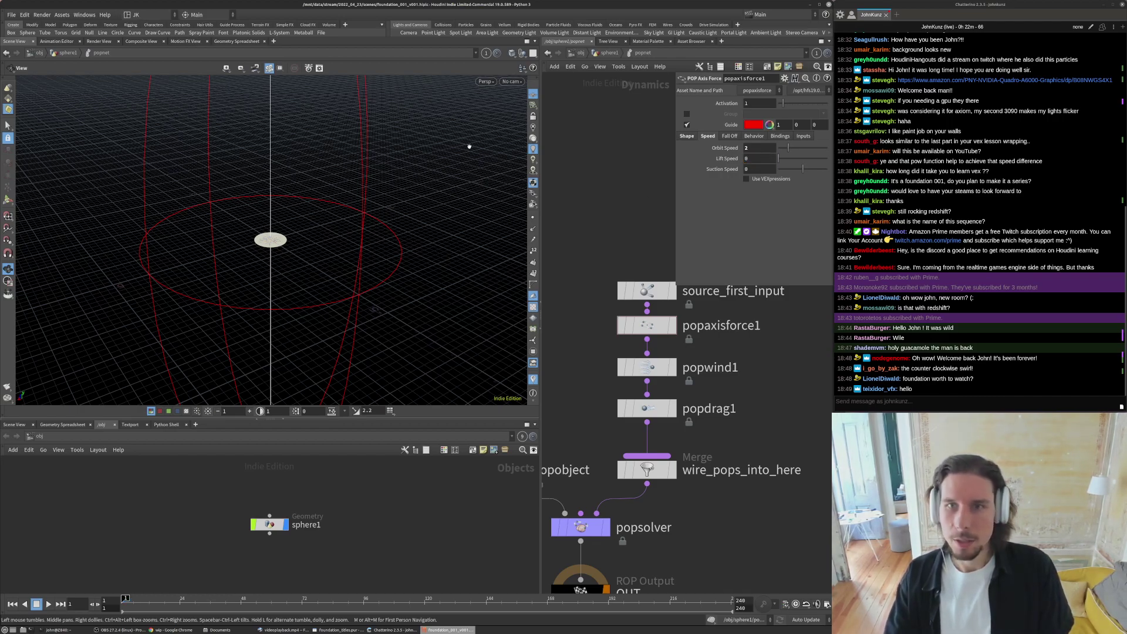
- Set popaxisforce1's Suction Speed to 1, play the simulation while checking it from above, and return to the first frame
click(757, 169)
text(1)
key(Return)
key(Up)
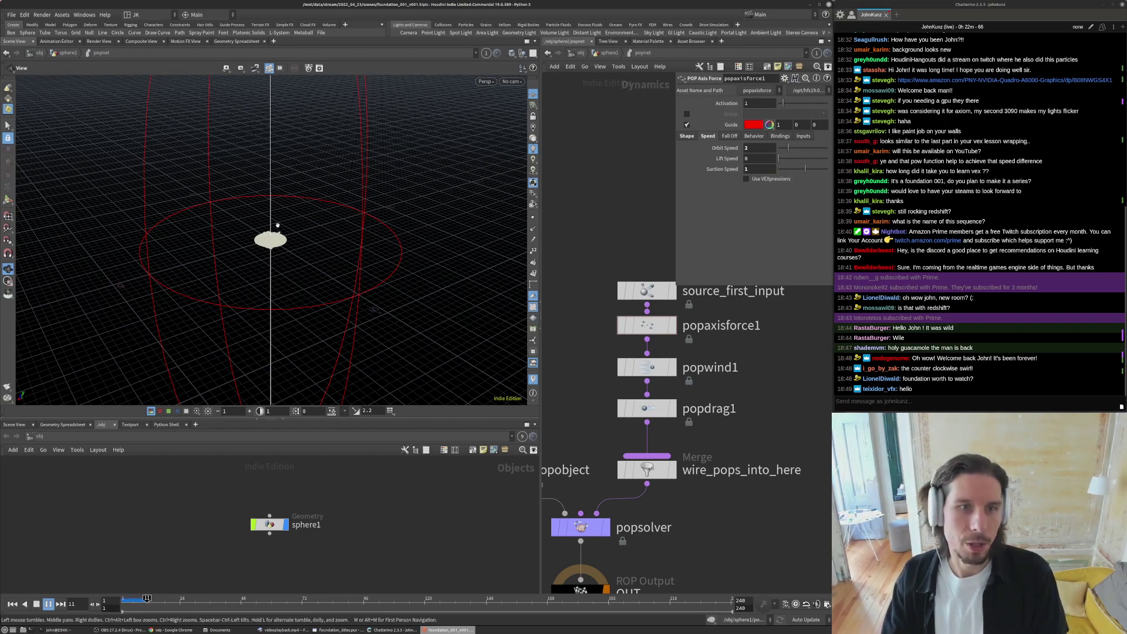
drag(278, 226, 257, 346)
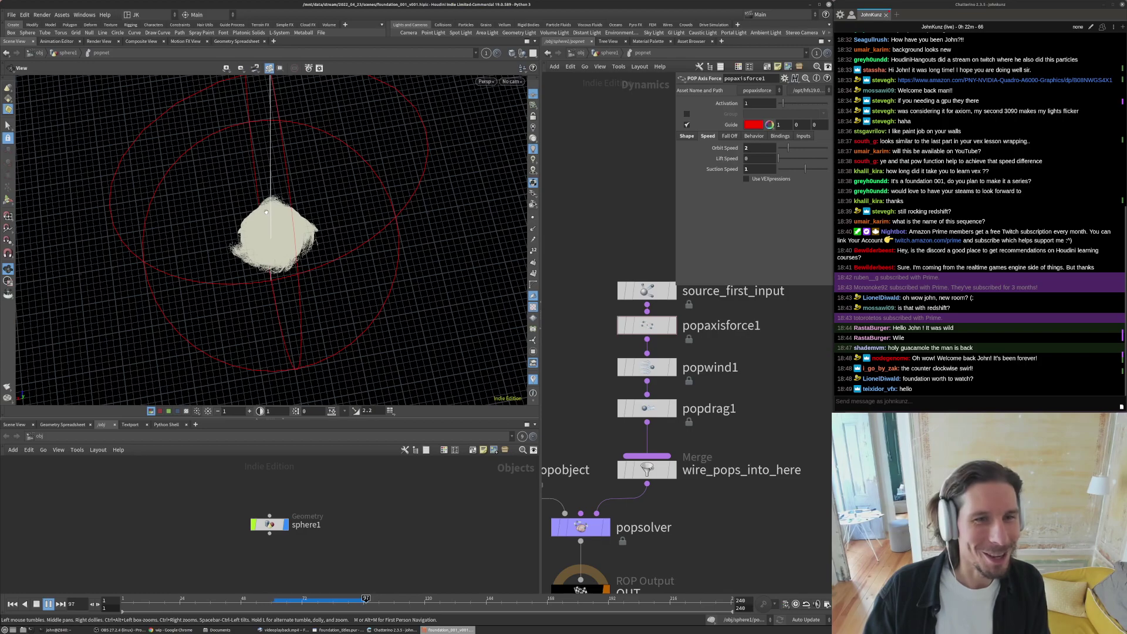
key(ctrl+Up)
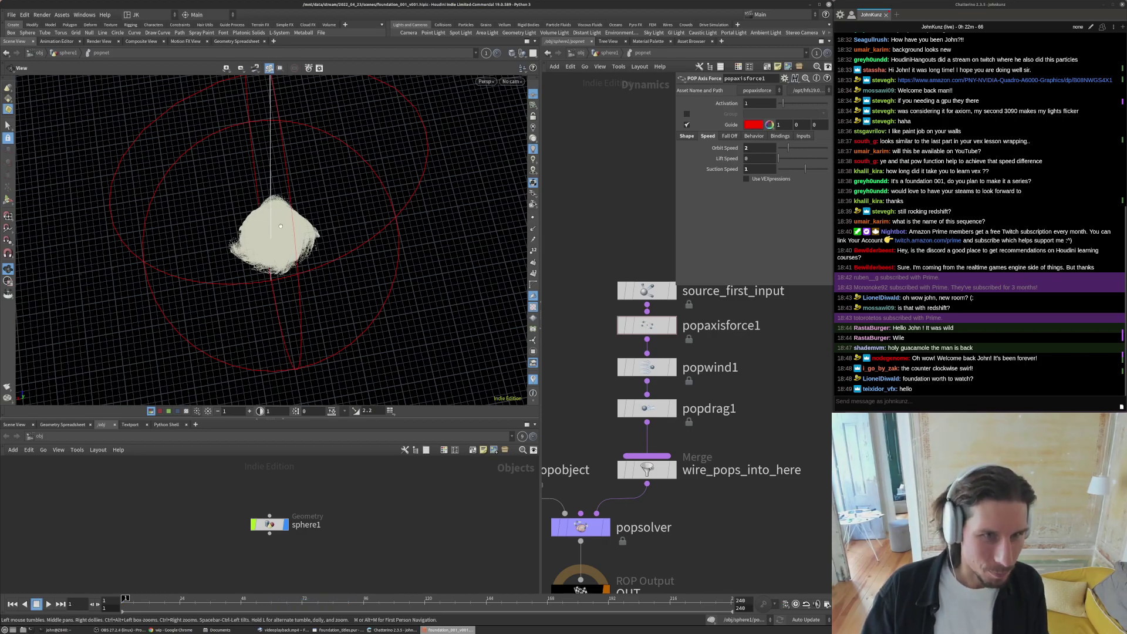
- Set popaxisforce1's Suction Speed to .25 and its Lift Speed to 1
drag(235, 209, 29, 208)
click(757, 169)
text(.25)
key(Return)
click(756, 158)
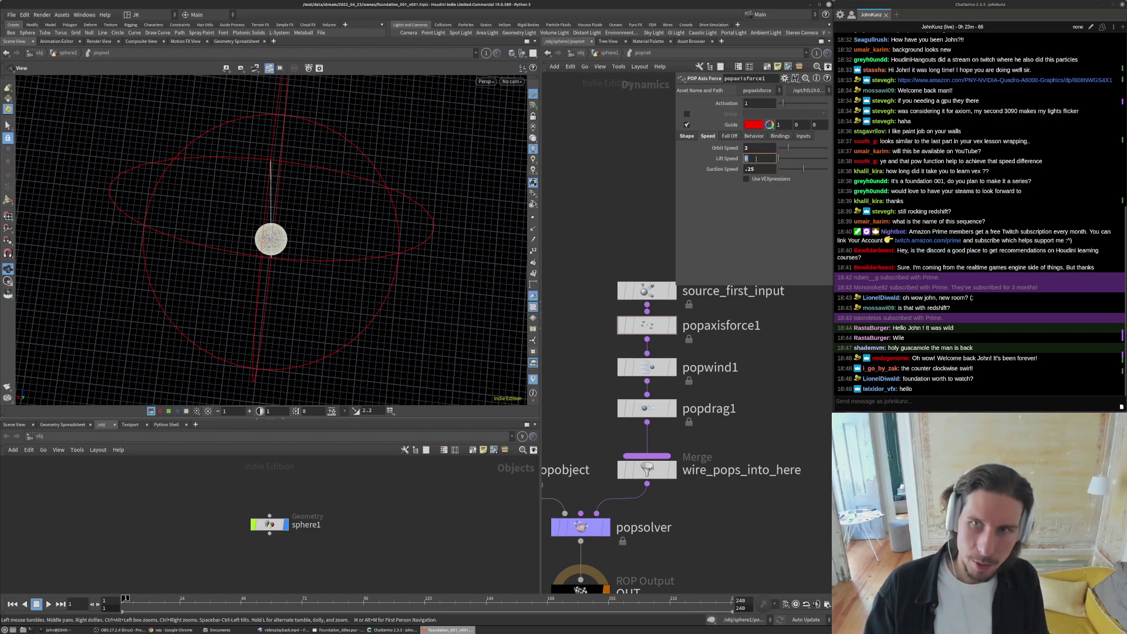
key(Return)
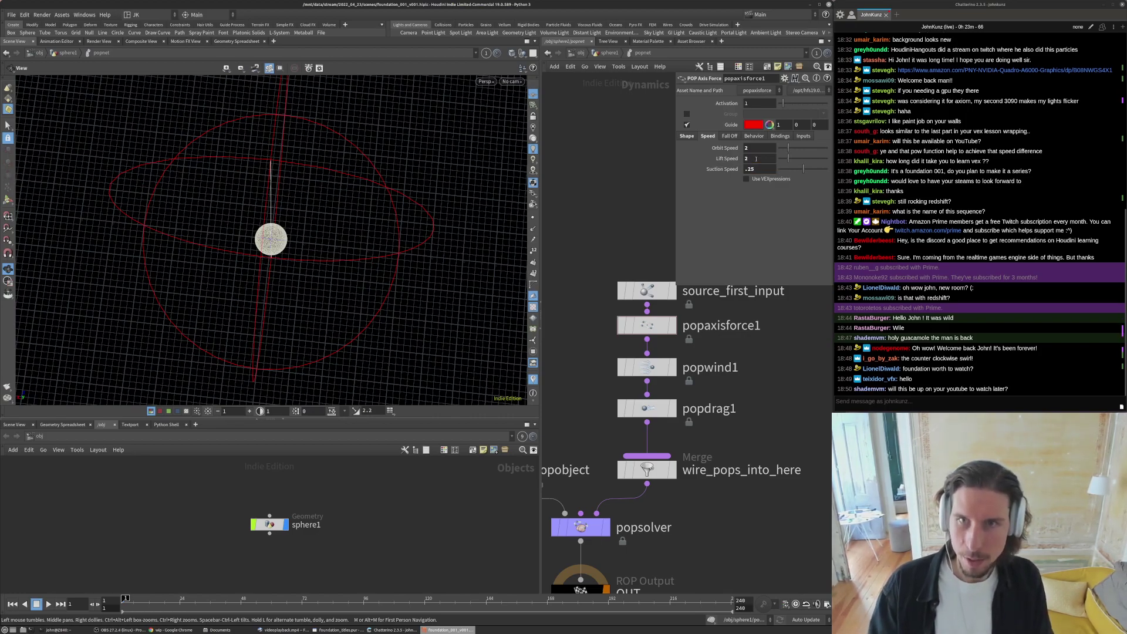
key(Return)
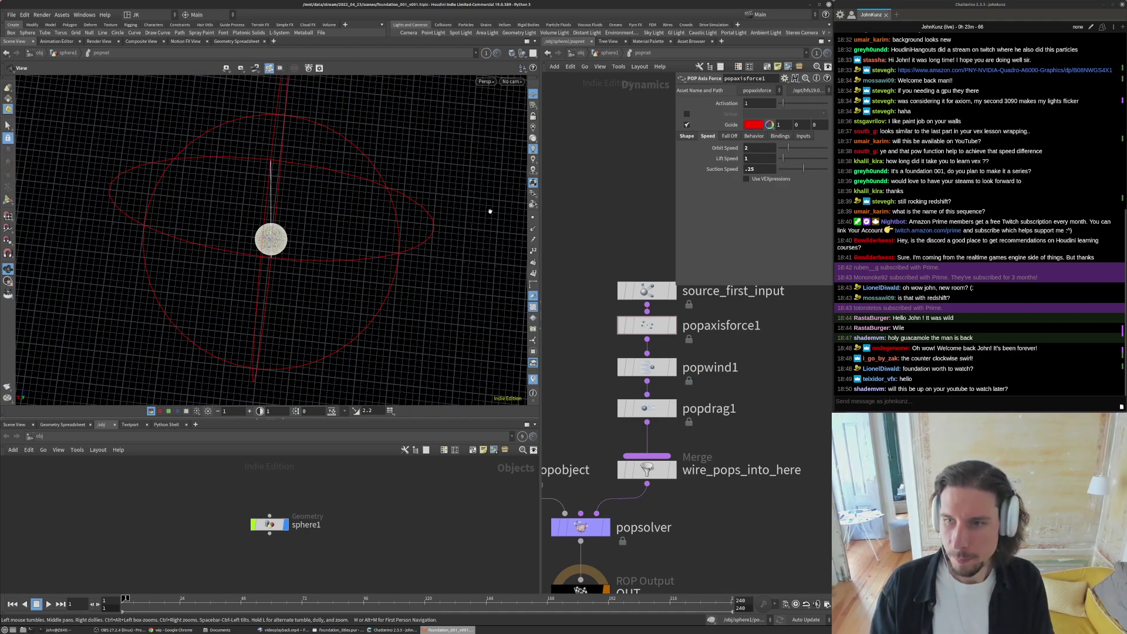
- Play the simulation and examine the swirling particles from the side and from above, stopping at frame 72
key(Up)
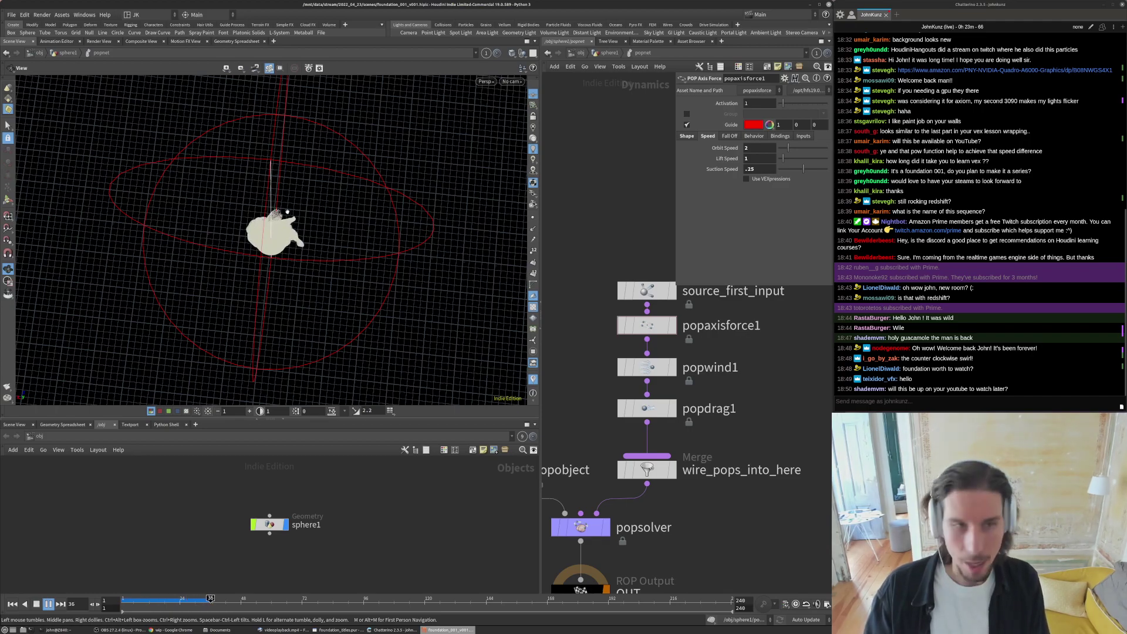
drag(327, 181, 290, 181)
scroll(383, 196, up, 4)
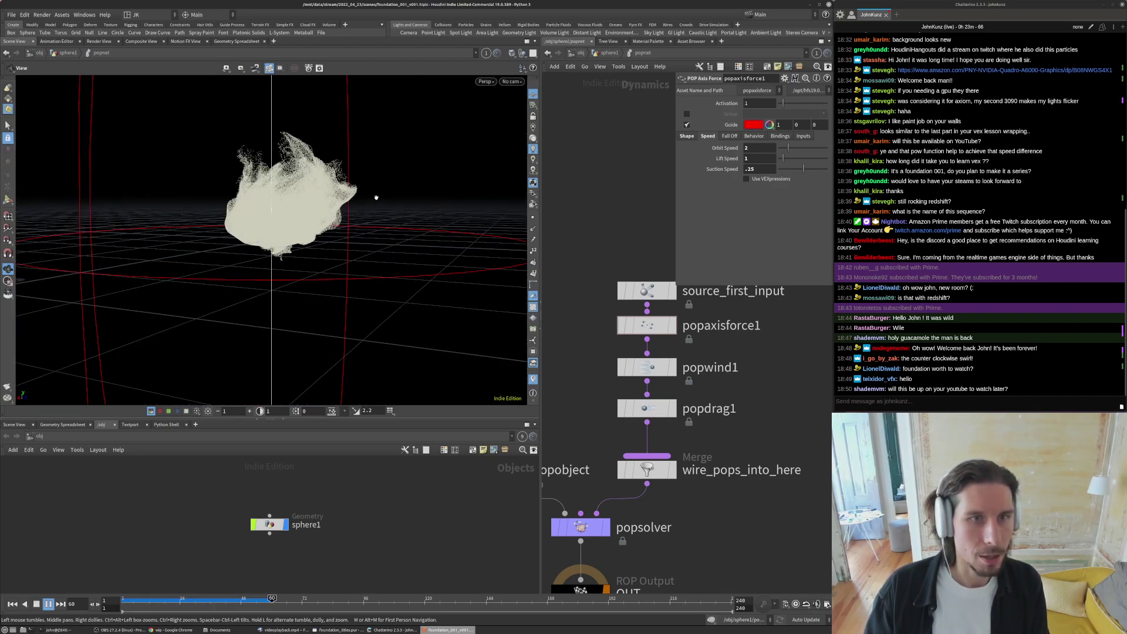
drag(359, 156, 293, 244)
scroll(352, 188, down, 5)
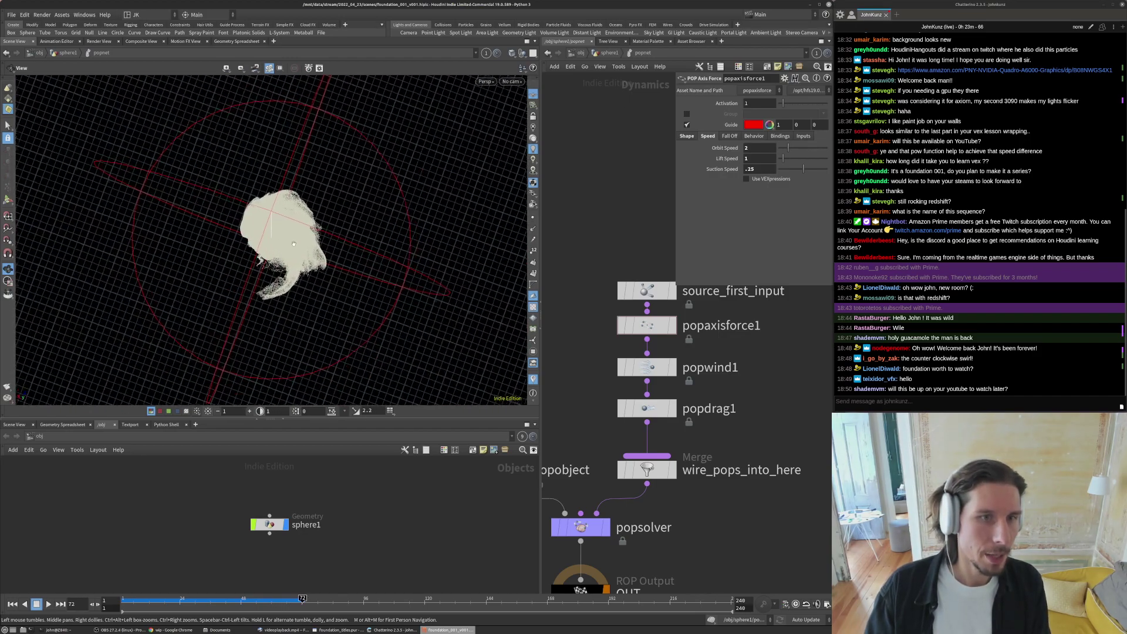
- Go up to sphere1's geometry network and set the viewport to display particles as Lit Spheres
click(609, 52)
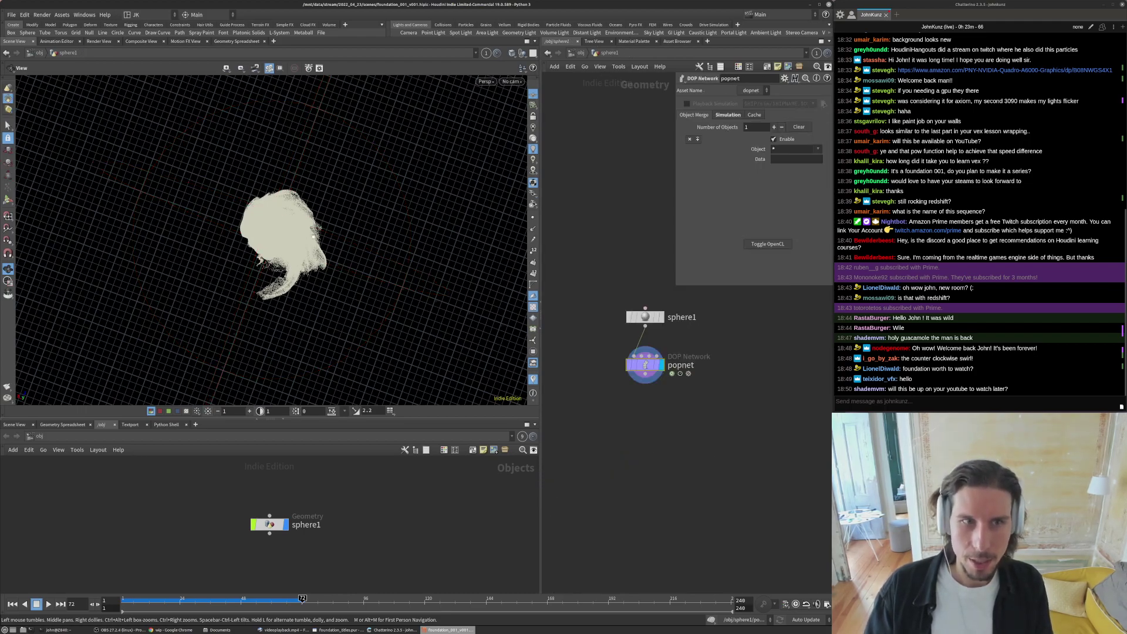
drag(276, 220, 278, 224)
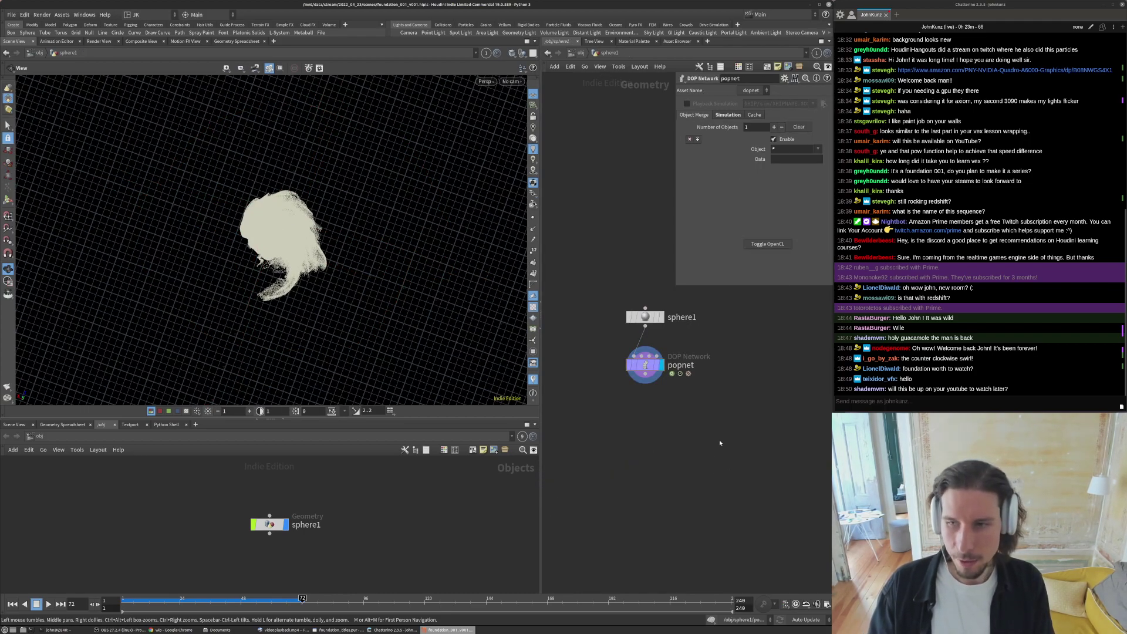
key(Tab)
text(copy)
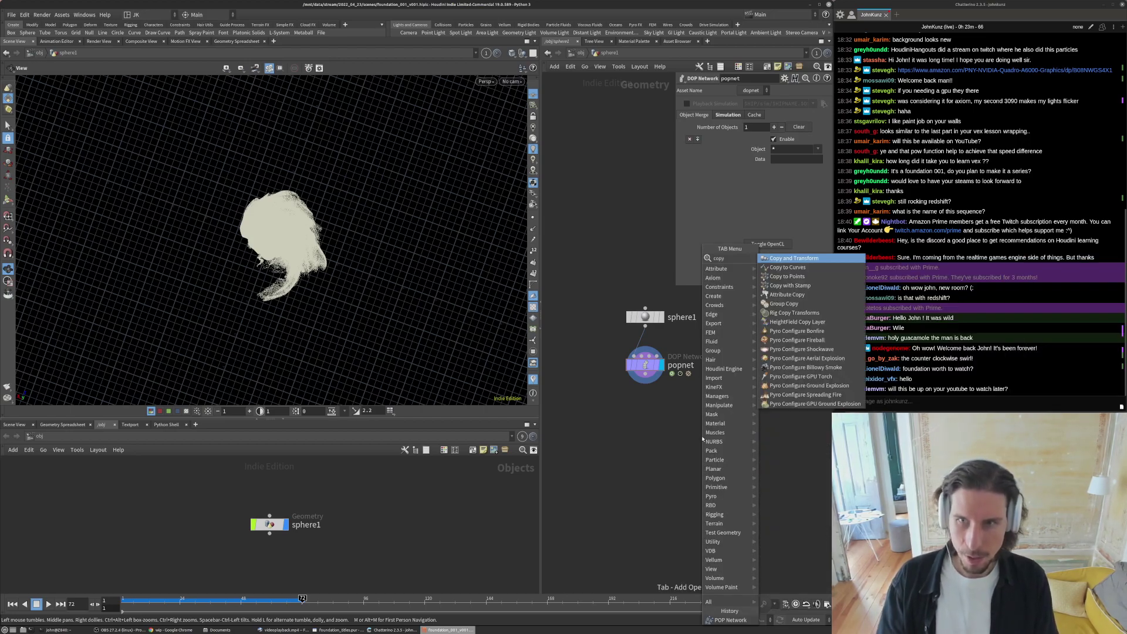
text(d)
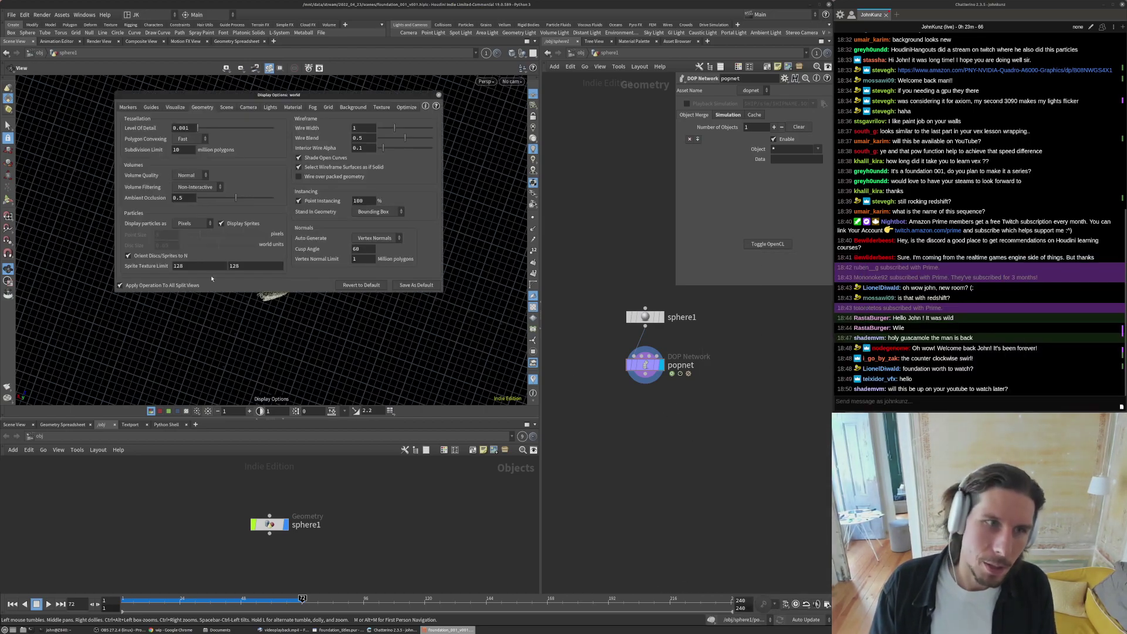
click(189, 223)
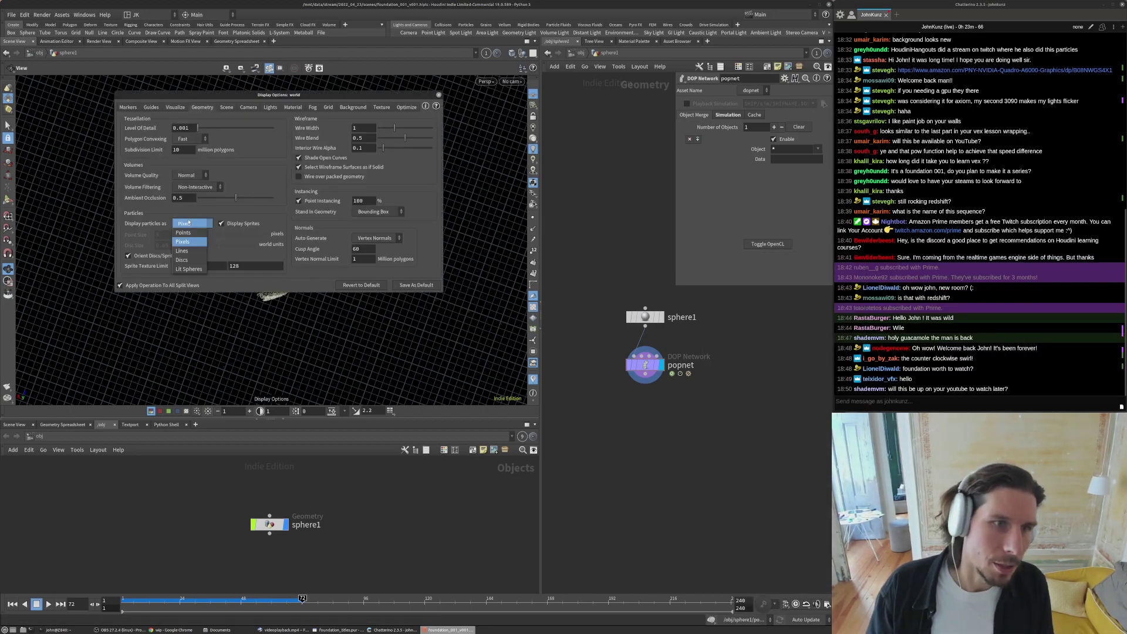
click(189, 269)
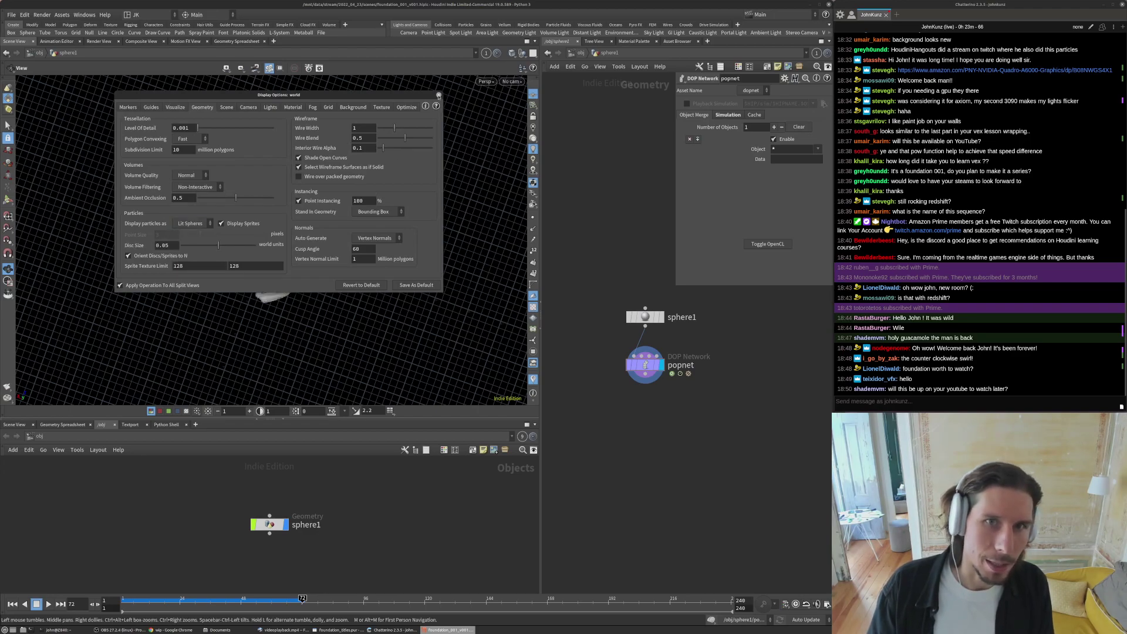
click(438, 95)
- Set the viewport's particle Disc Size to 0.01 in the display options
drag(305, 223, 209, 255)
key(d)
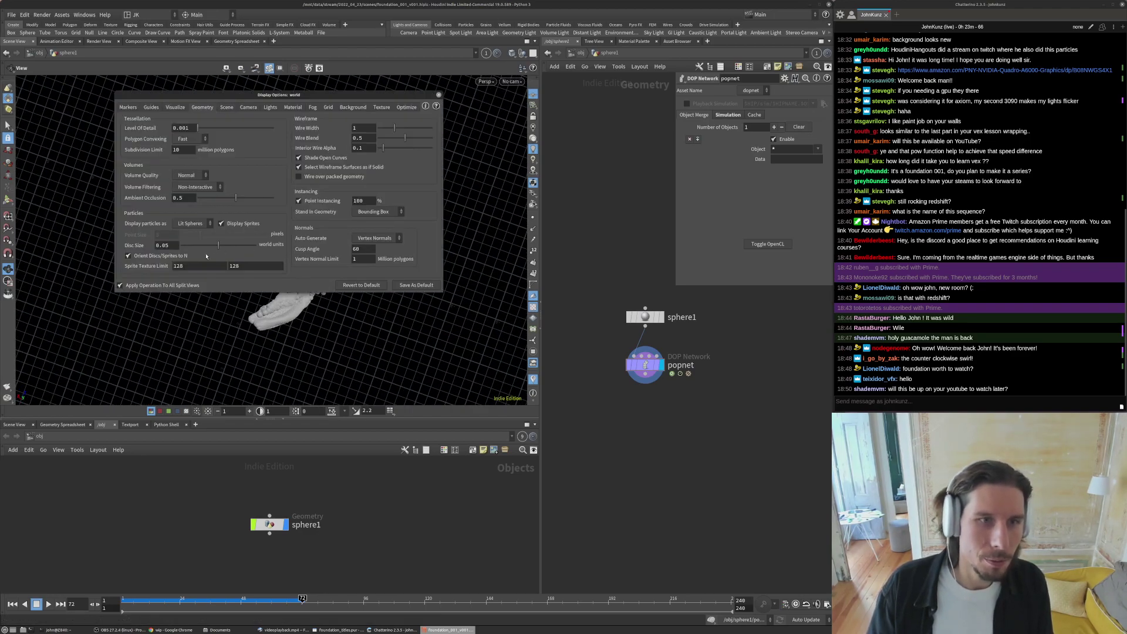
key(Return)
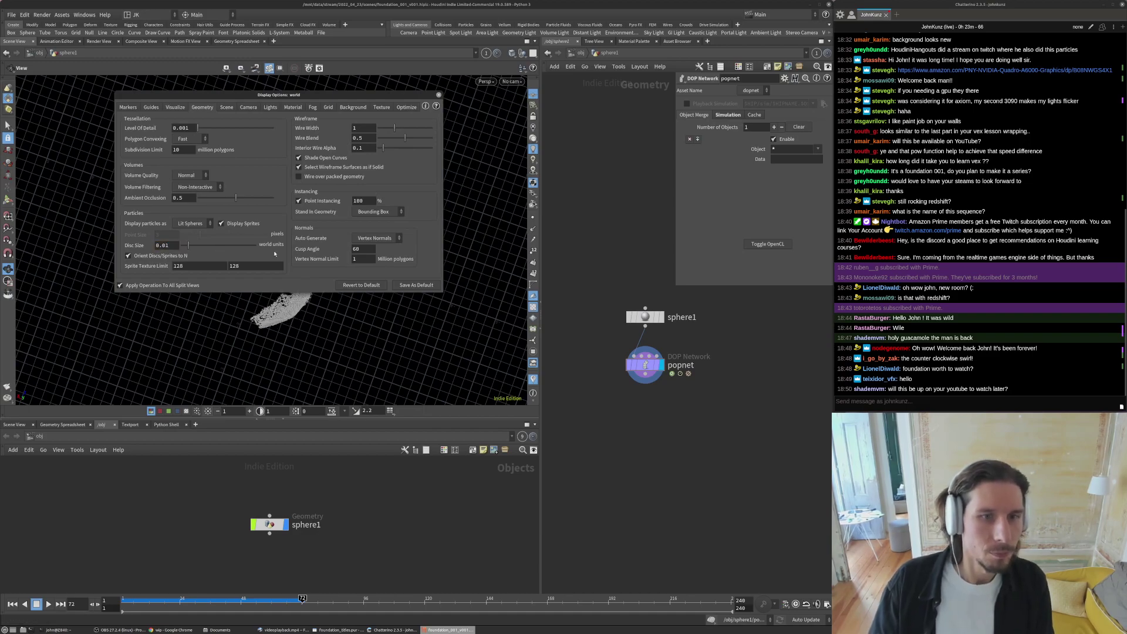
click(439, 95)
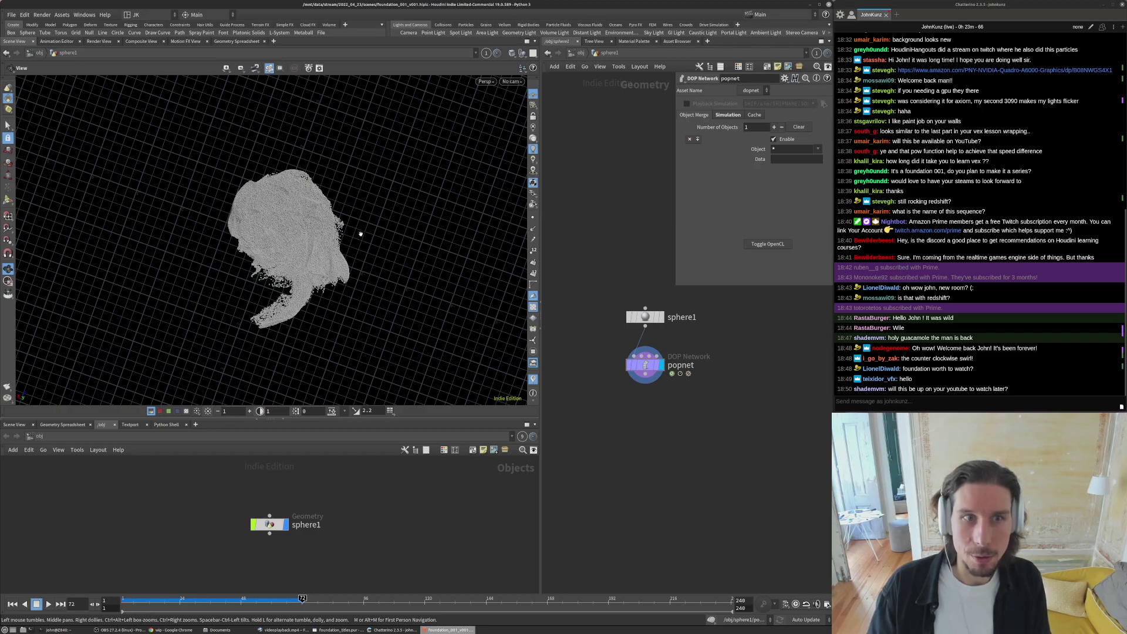
- Examine the lit-sphere particles up close and as a whole, and recheck the particle display options
drag(289, 223, 302, 232)
right_drag(281, 227, 451, 167)
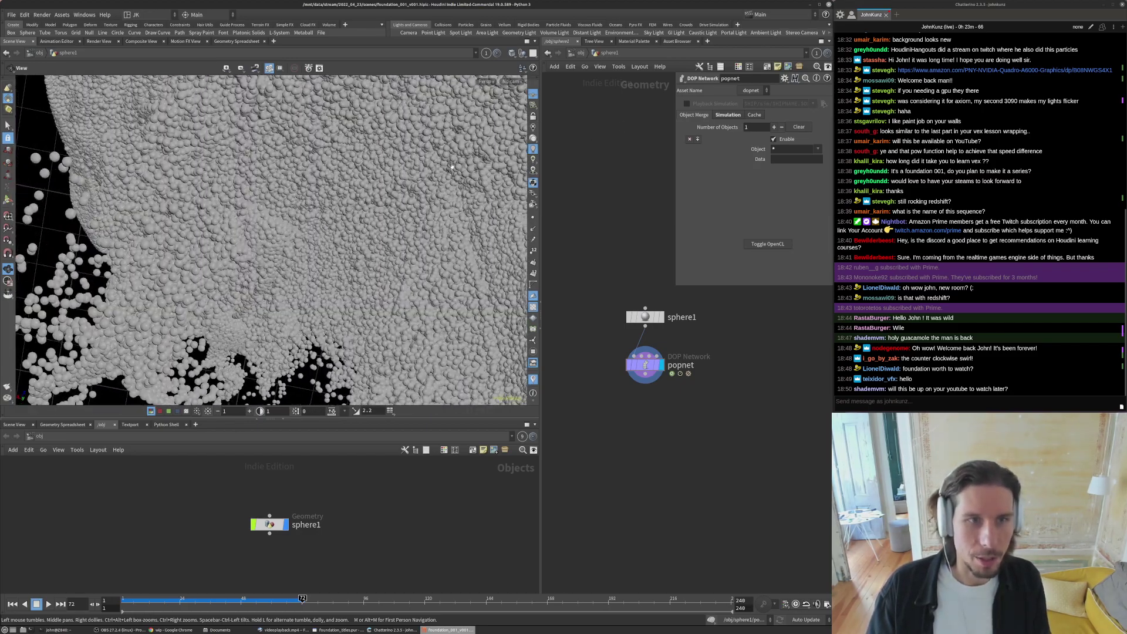
right_drag(312, 207, 303, 231)
key(d)
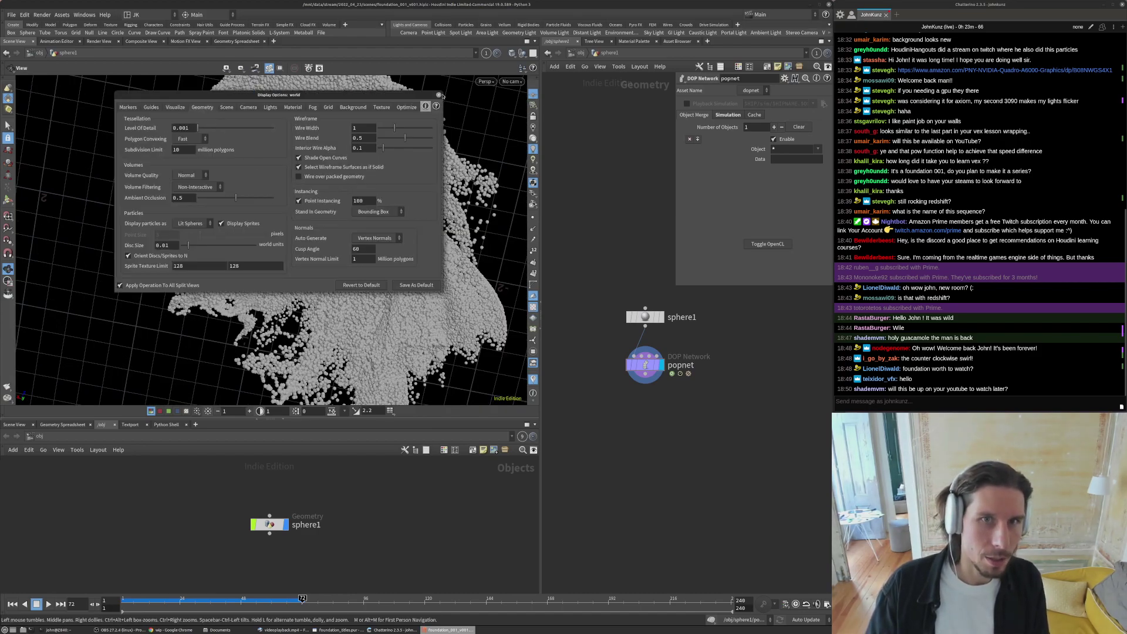
click(438, 94)
scroll(349, 186, up, 10)
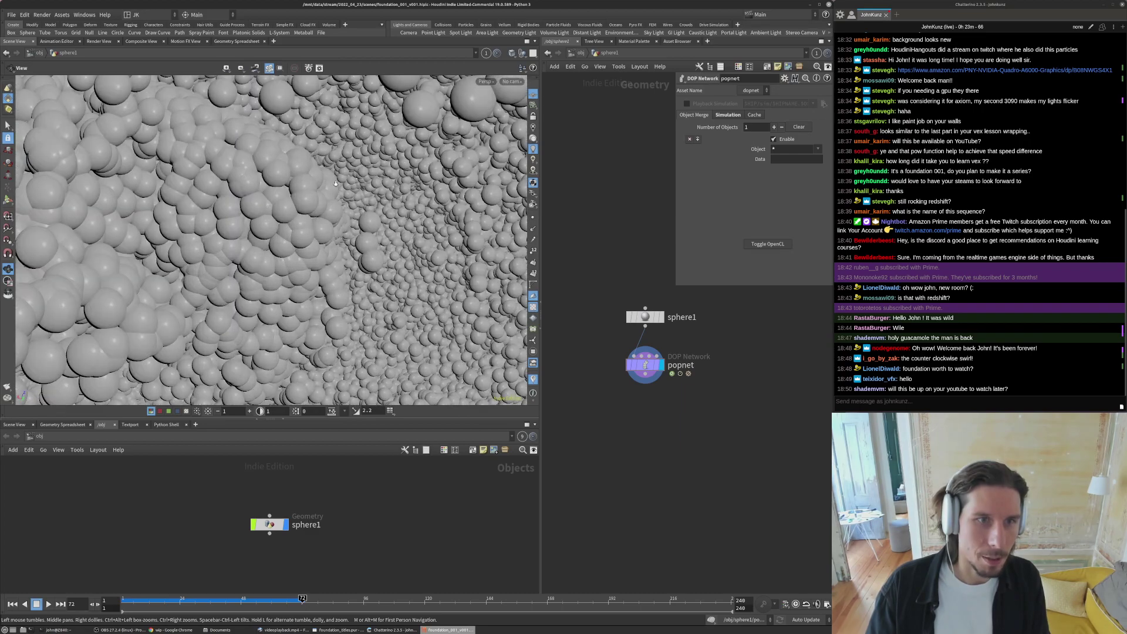
drag(352, 184, 356, 219)
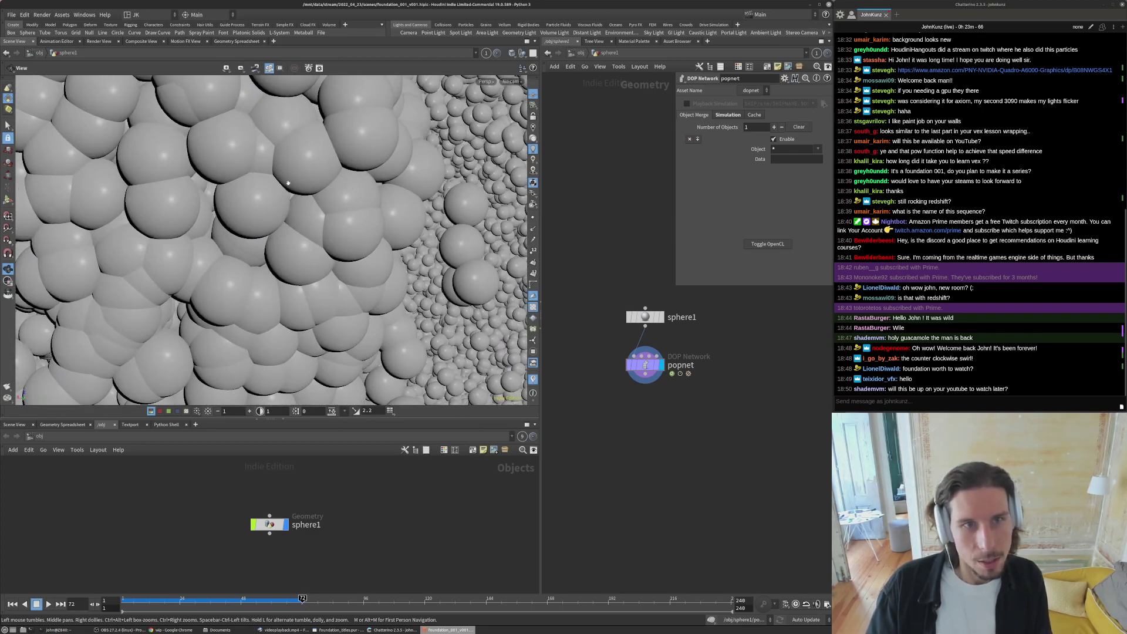
scroll(275, 184, down, 10)
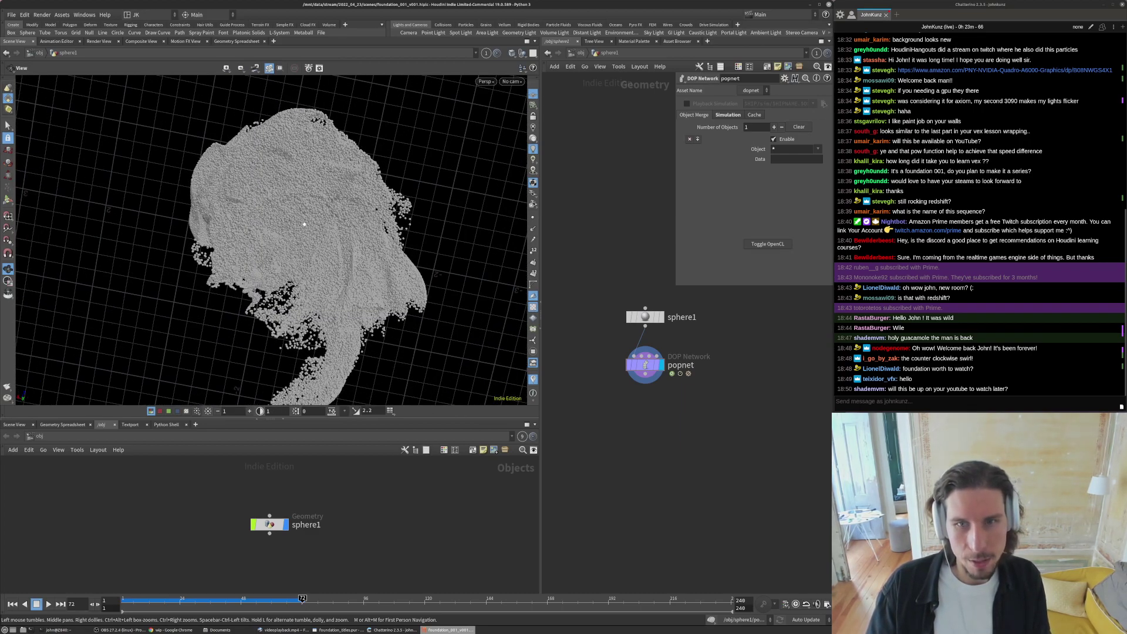
scroll(331, 227, down, 5)
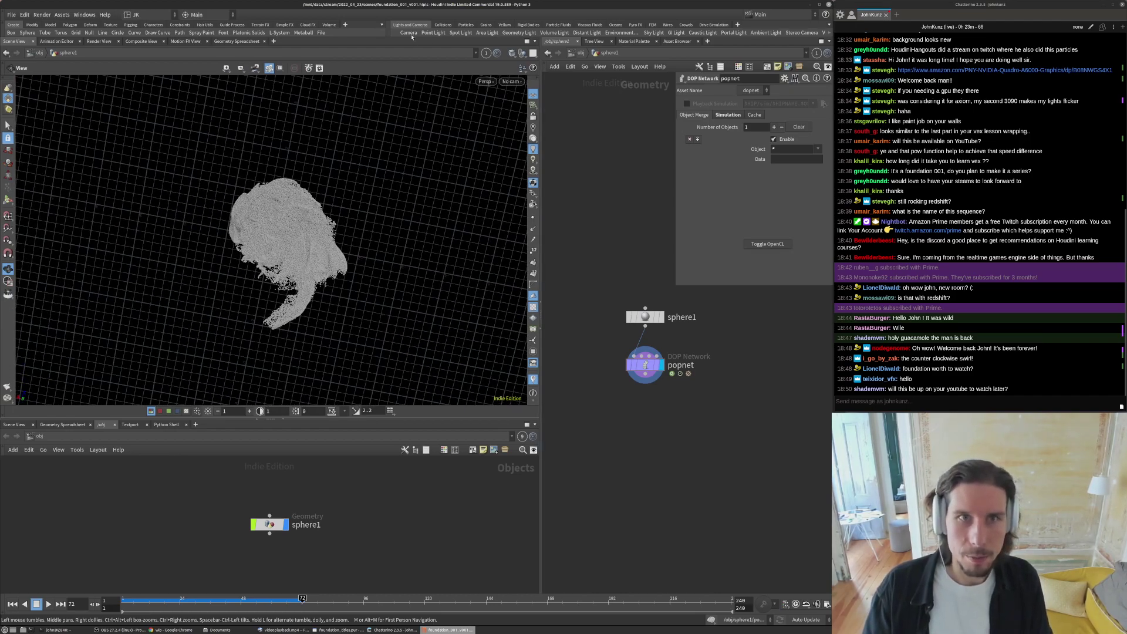
- Create a camera from the current view of the particles and enlarge its parameter display
ctrl+click(408, 33)
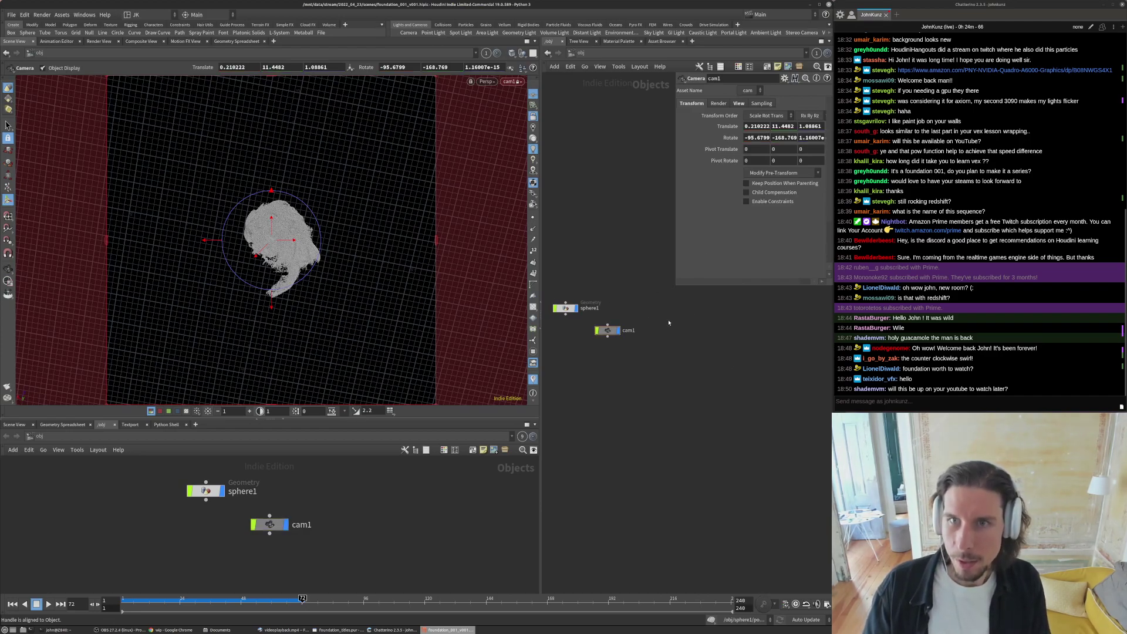
drag(678, 285, 587, 297)
- Try a Y rotation of -180 on cam1 and undo the rotation changes
click(730, 137)
text(-)
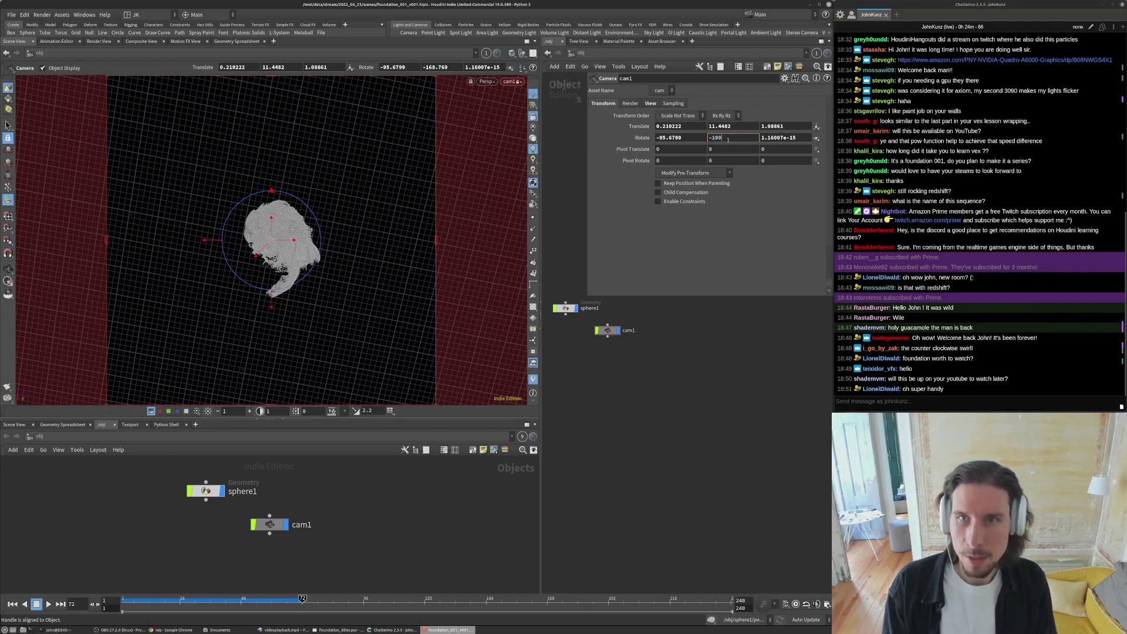
text(180)
key(Return)
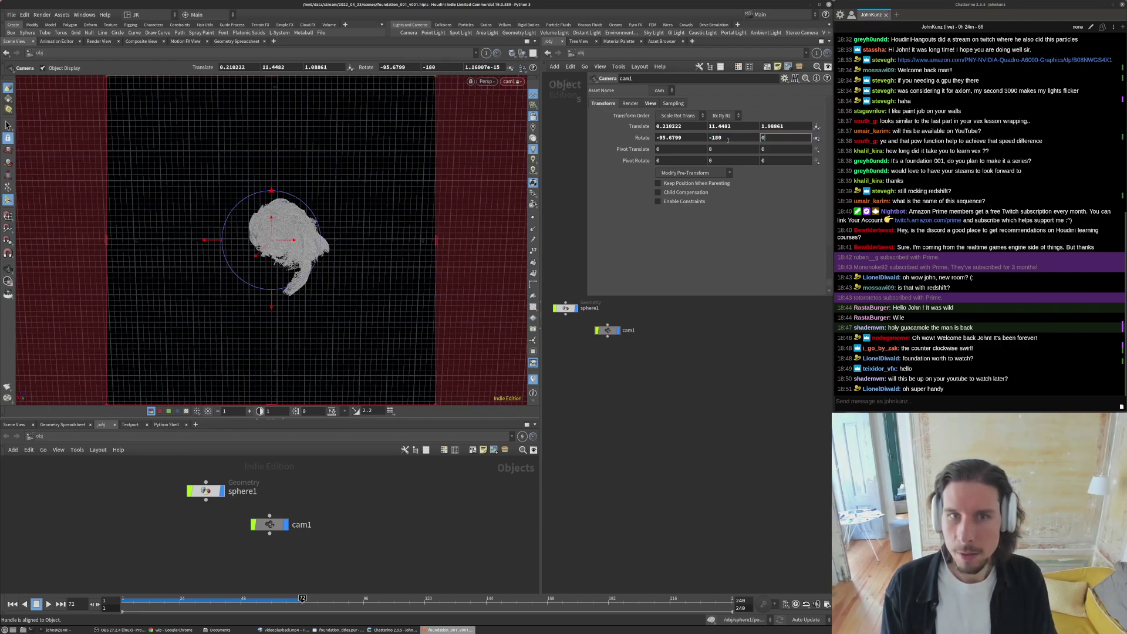
key(ctrl+z)
- Straighten cam1 by setting its X rotation to -90 and its Z rotation to 0
click(792, 138)
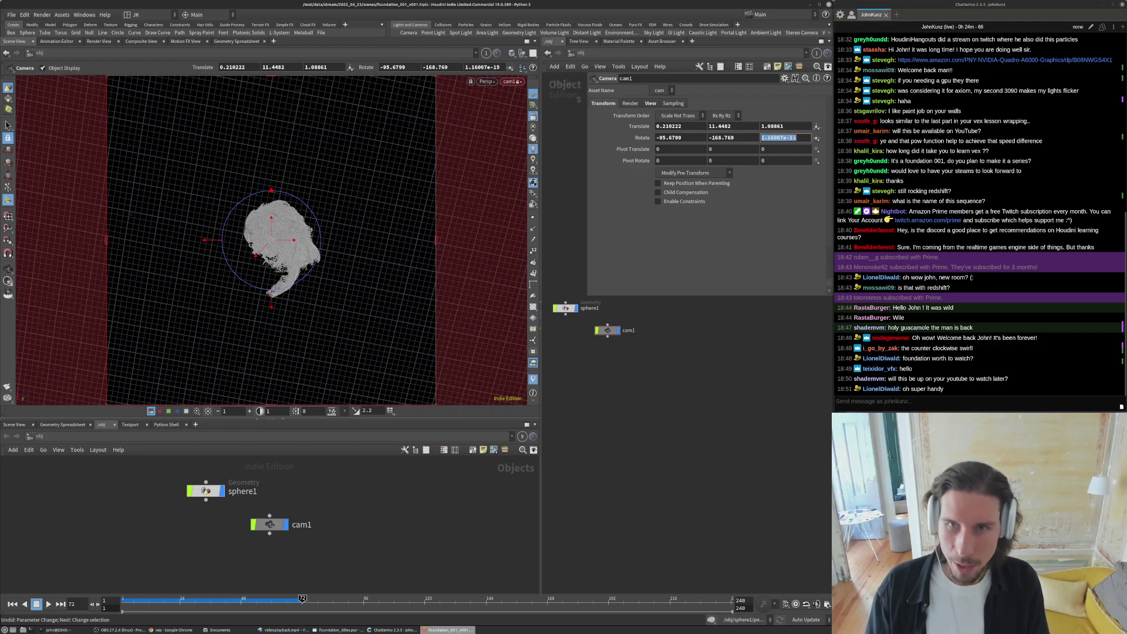
text(0)
key(Return)
click(680, 138)
text(0)
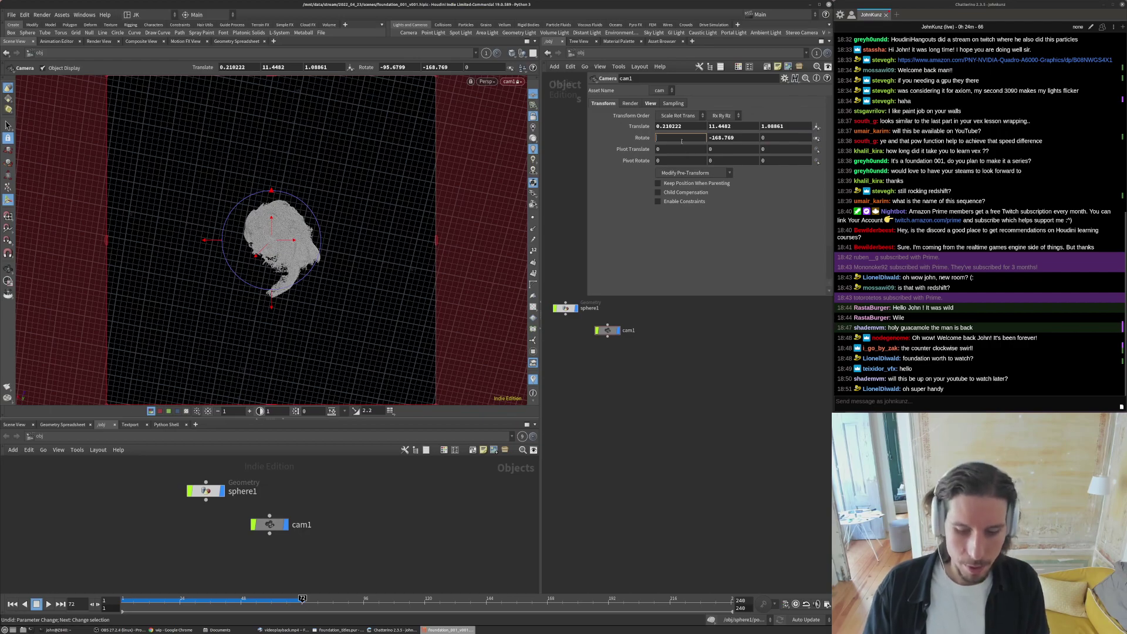
key(Return)
- Center cam1 over the origin by setting its X and Z translation to 0
drag(786, 127, 737, 134)
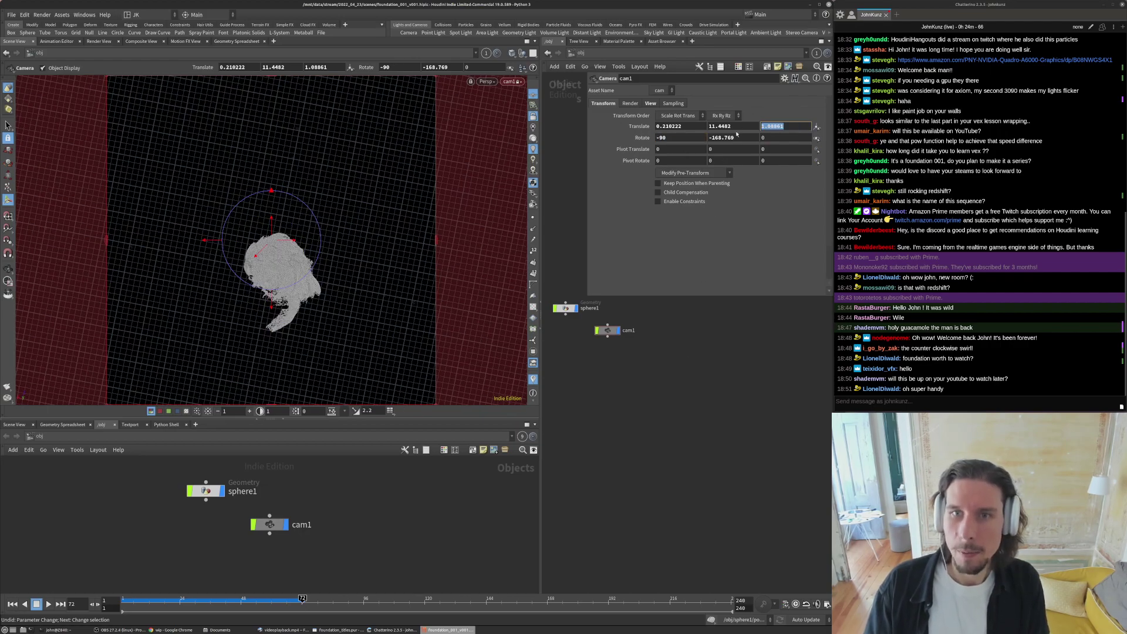
text(0)
click(688, 125)
text(0)
key(Return)
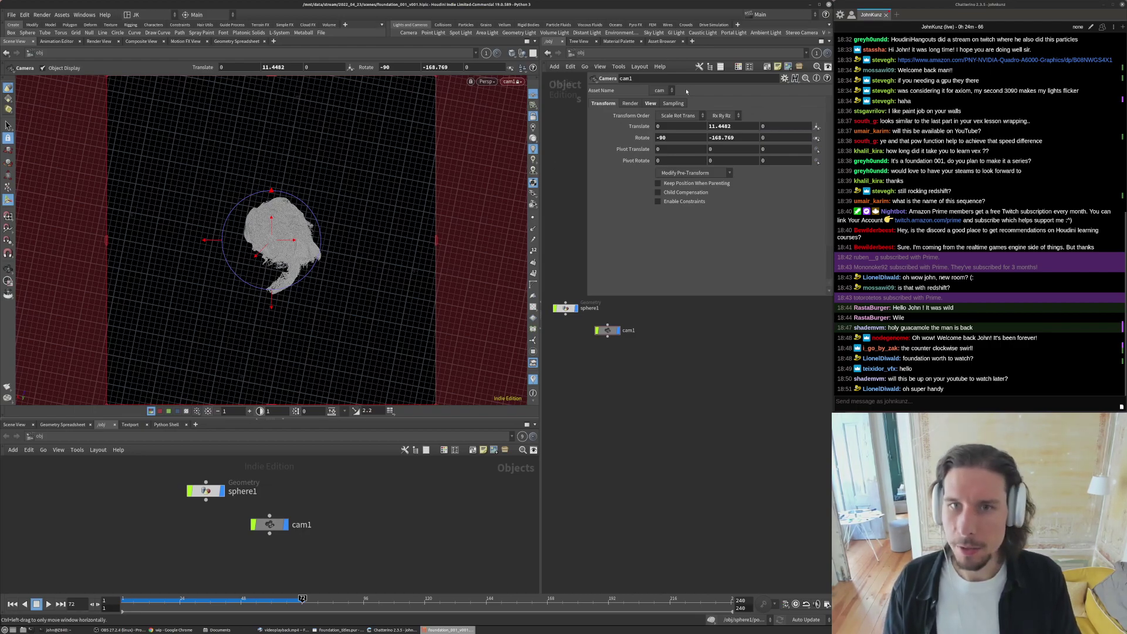
- Set cam1's vertical resolution to 1000 and hide the viewport's reference grid
click(650, 103)
click(744, 125)
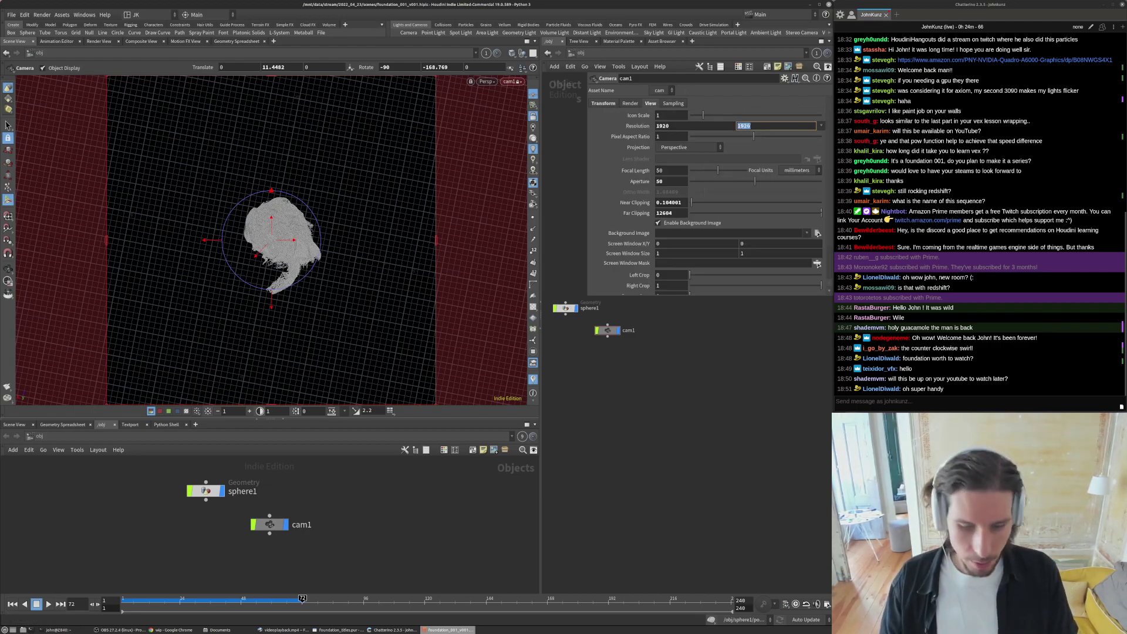
text(100)
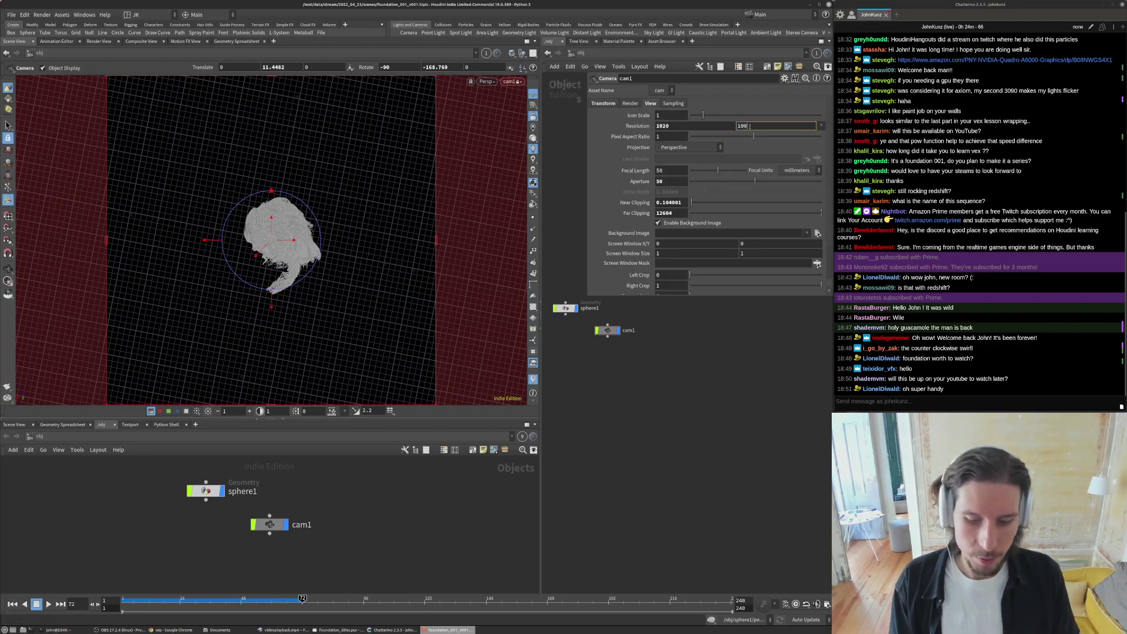
text(0)
key(Return)
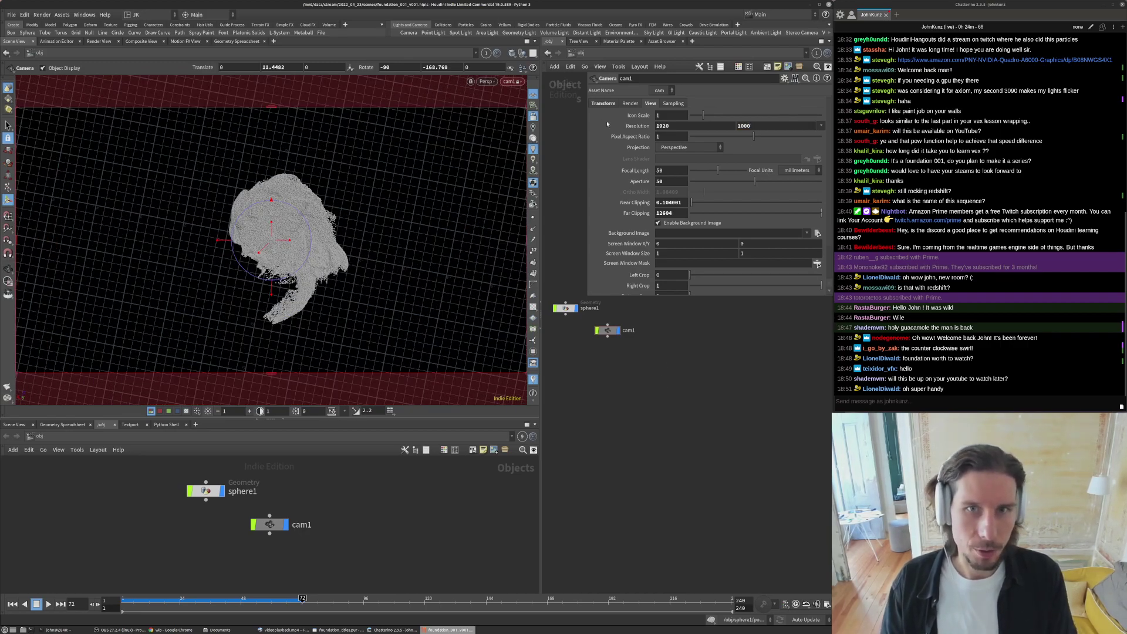
click(533, 95)
key(ctrl+Up)
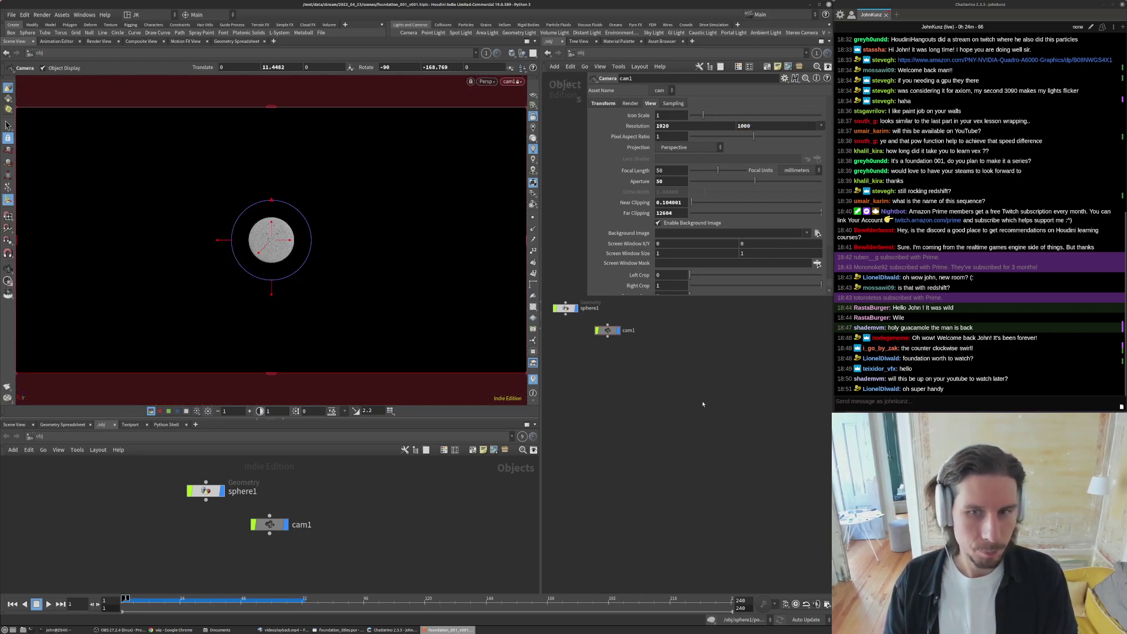
- Create an area light from a low, tilted view of the particles and play the lit simulation through cam1
click(532, 116)
alt+drag(360, 199, 370, 296)
key(Return)
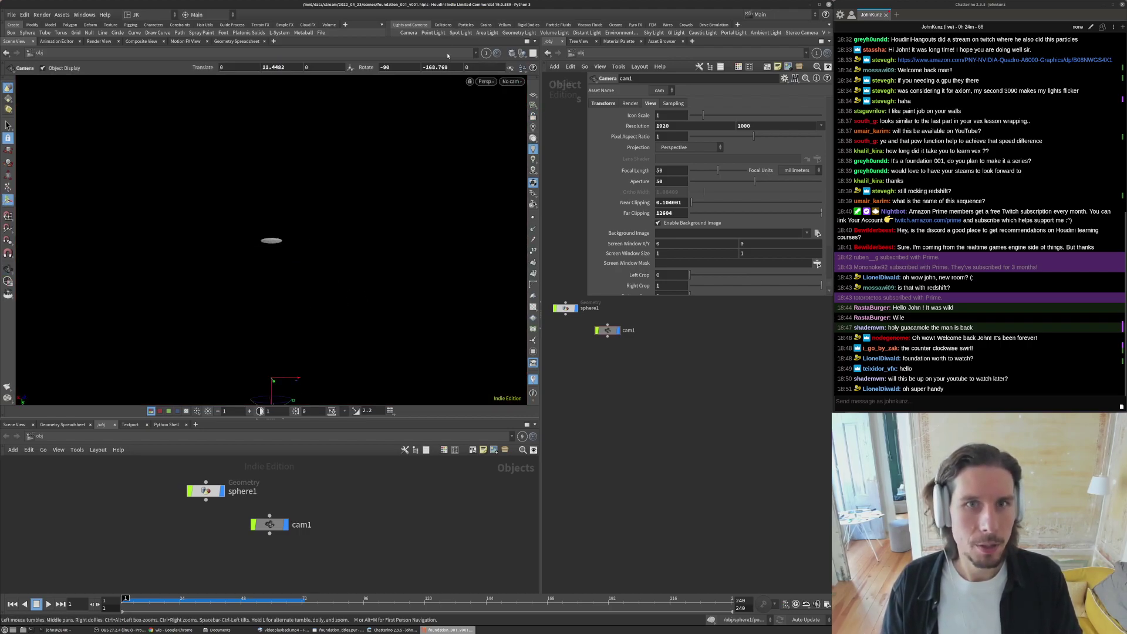
ctrl+click(486, 33)
key([)
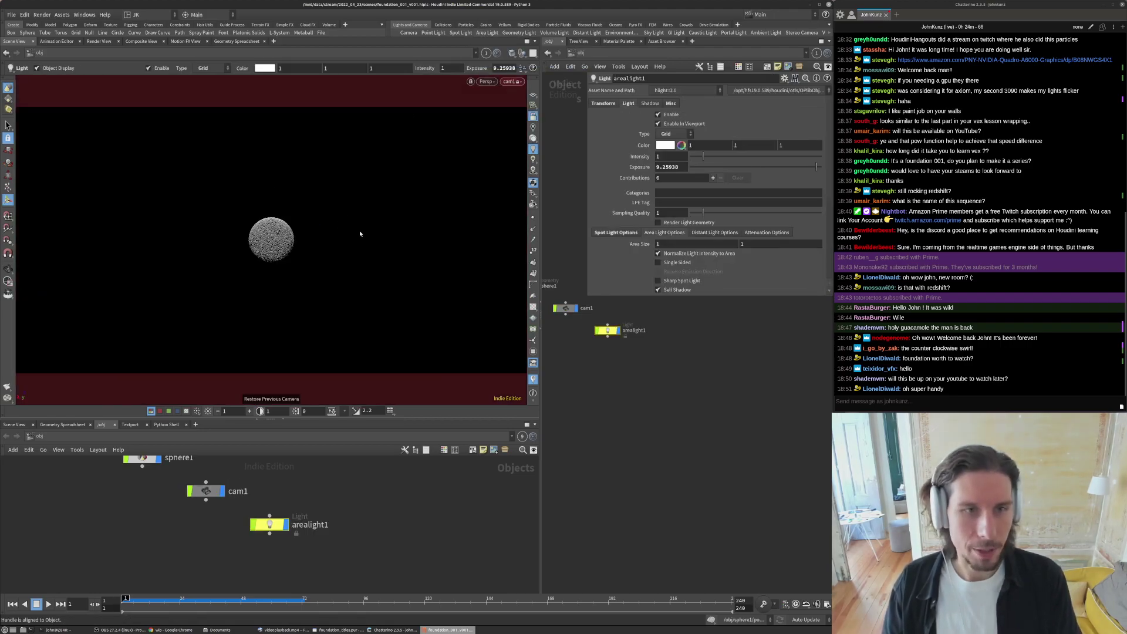
key(Up)
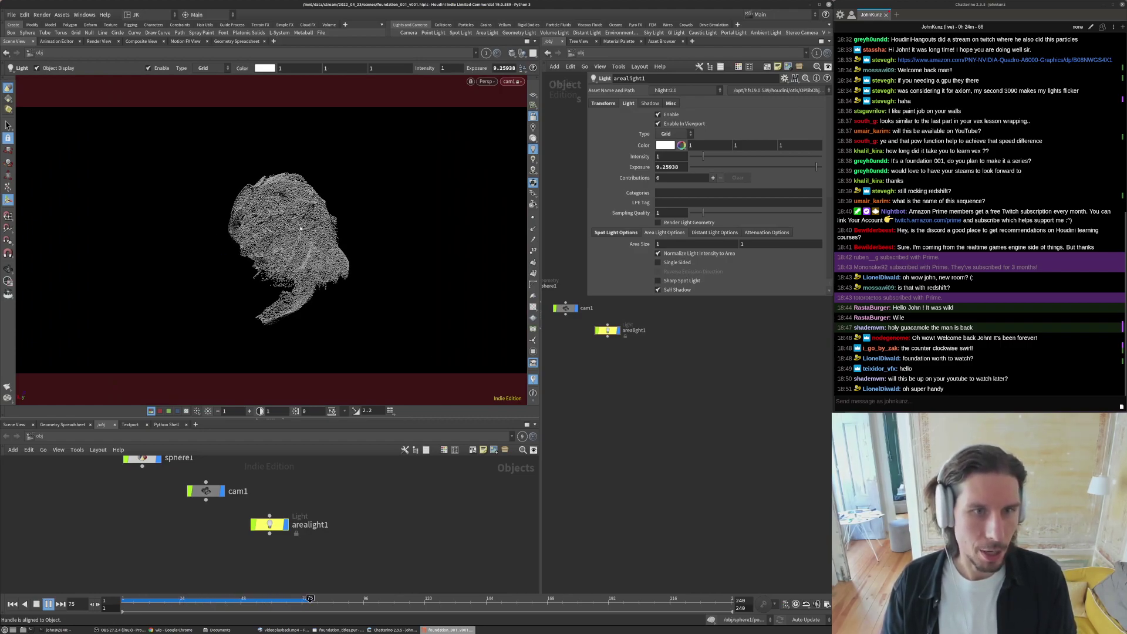
key(Up)
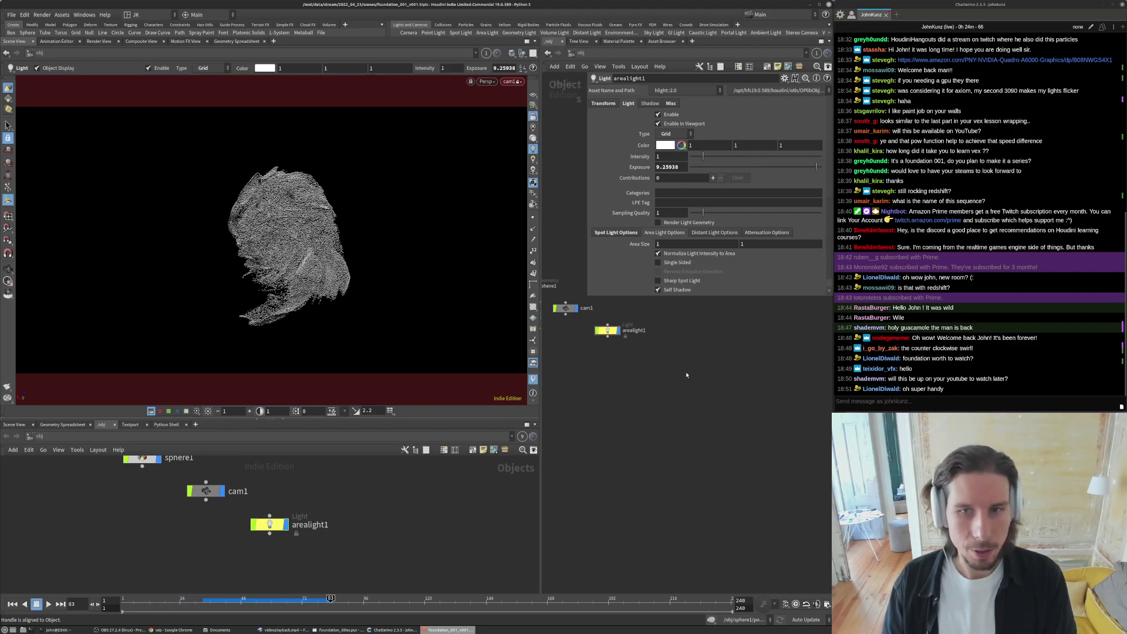
- Try a particle Disc Size of 0.005 in the viewport display options and settle on 0.02
key(d)
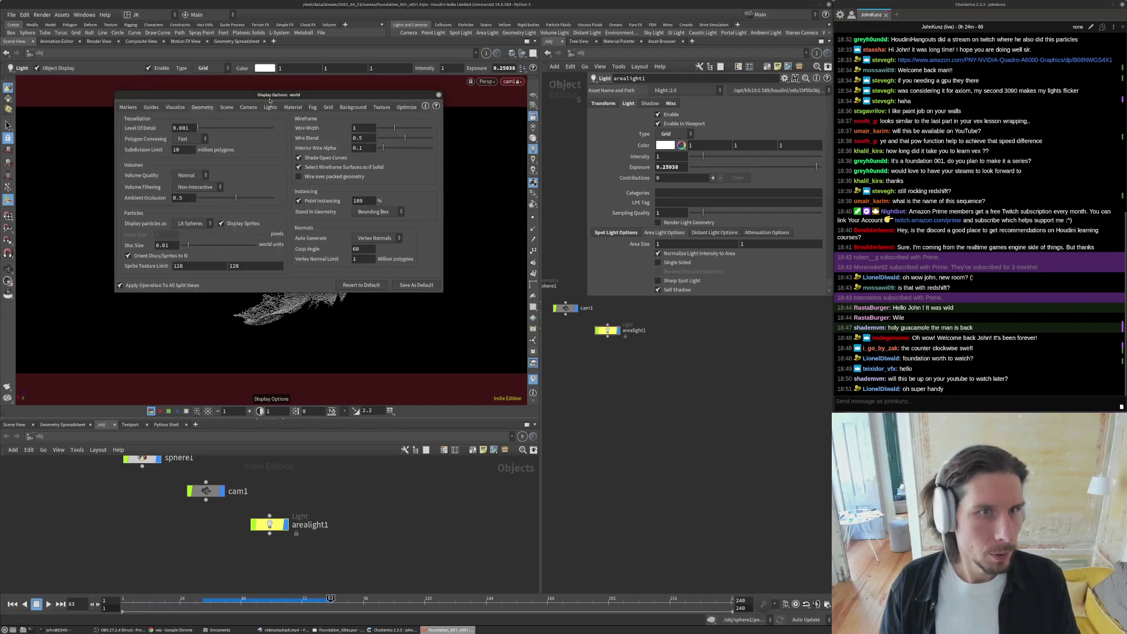
drag(269, 100, 627, 116)
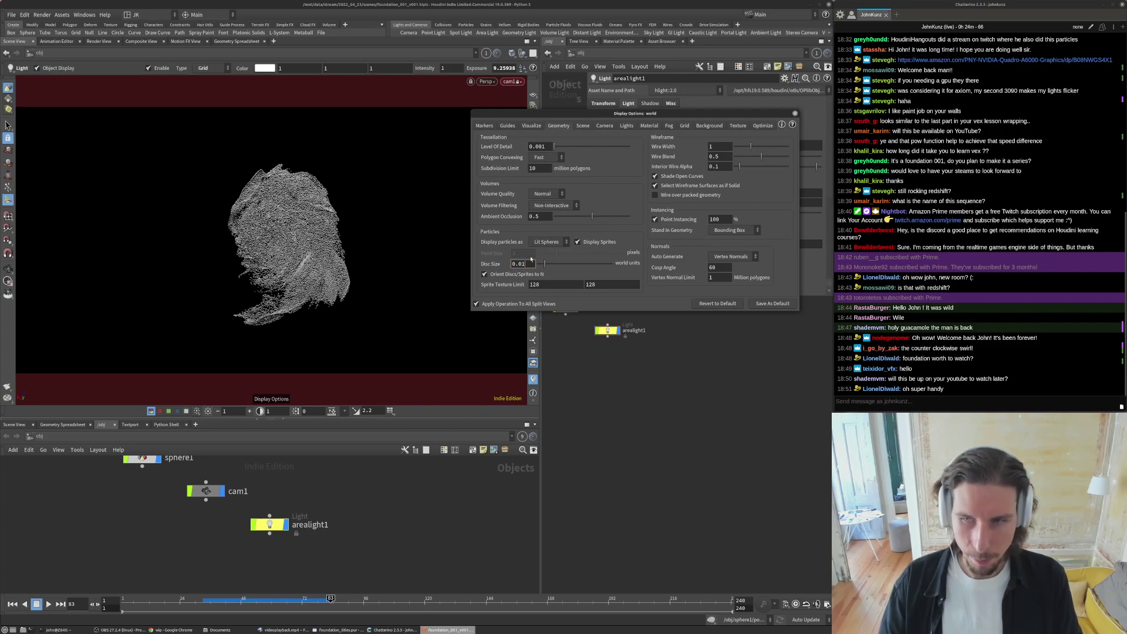
text(5)
key(Return)
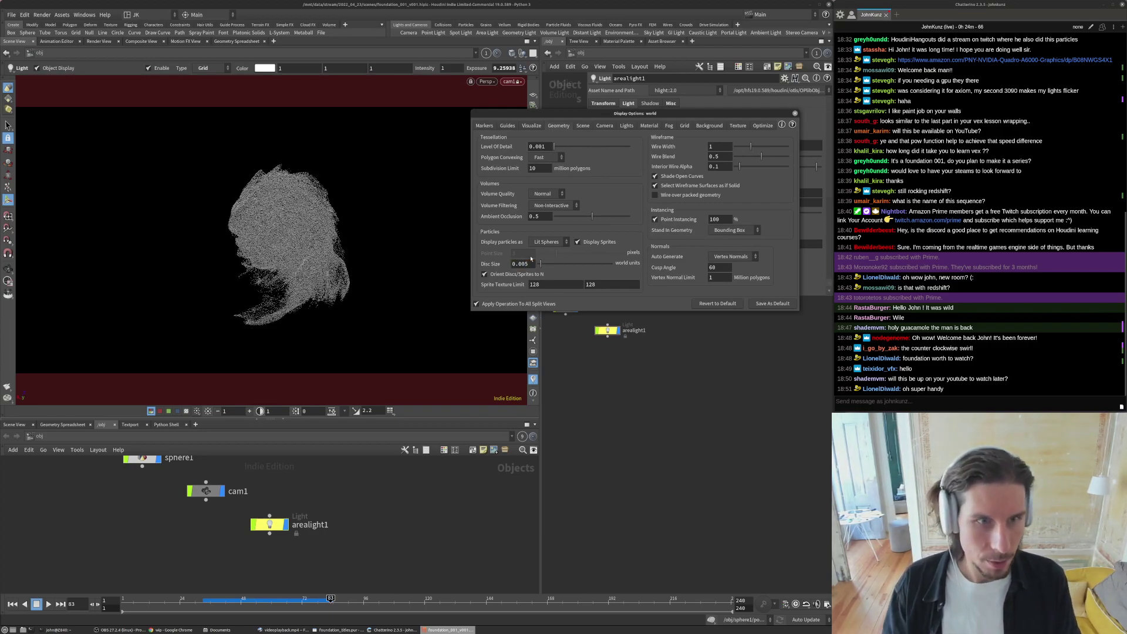
double_click(520, 264)
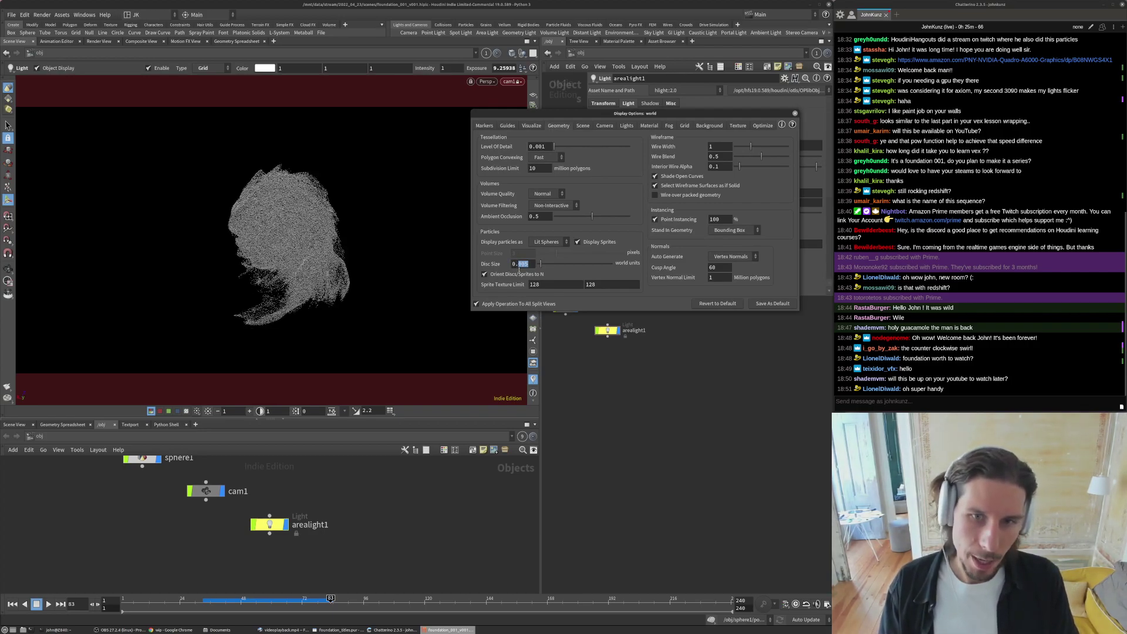
text(02)
key(Return)
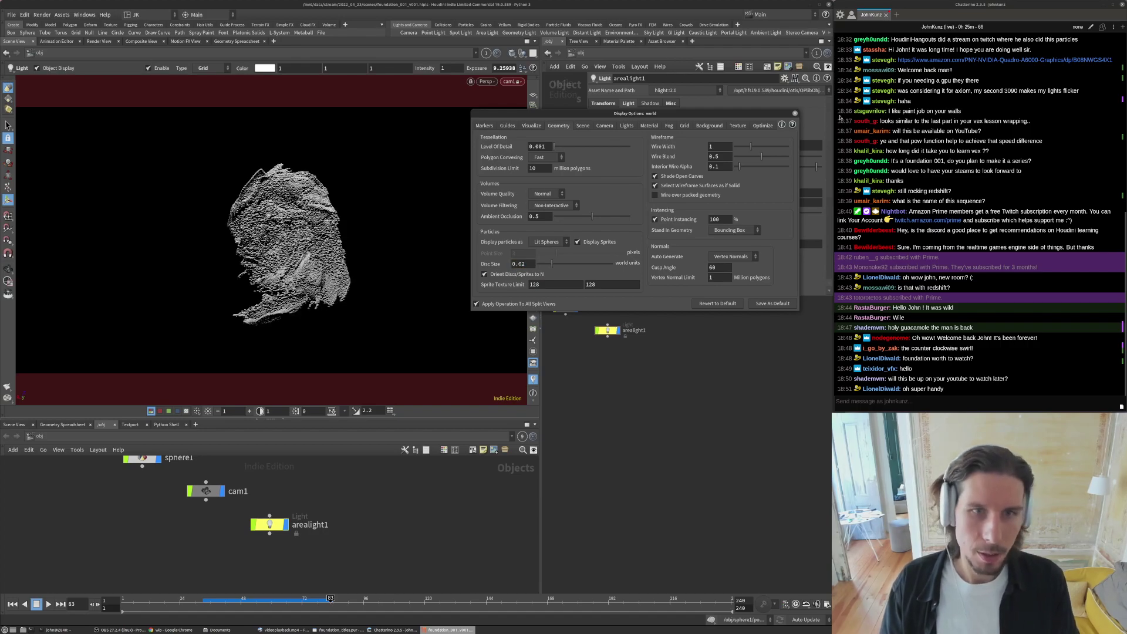
click(794, 113)
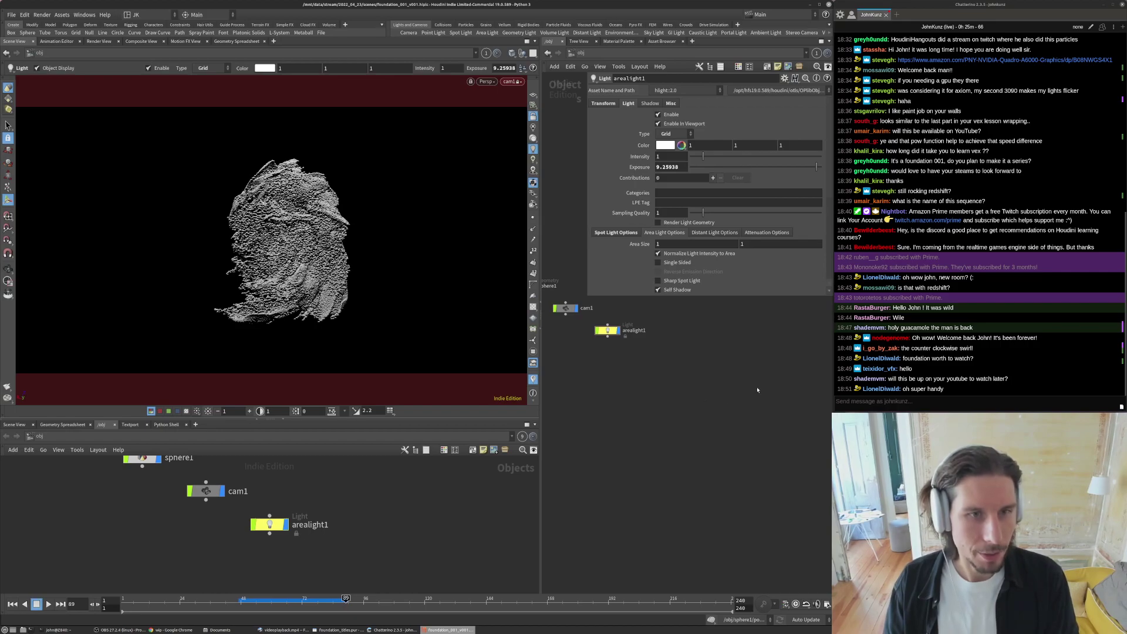
- Replay the lit particle simulation from the first frame and rewind it
key(ctrl+Up)
key(Up)
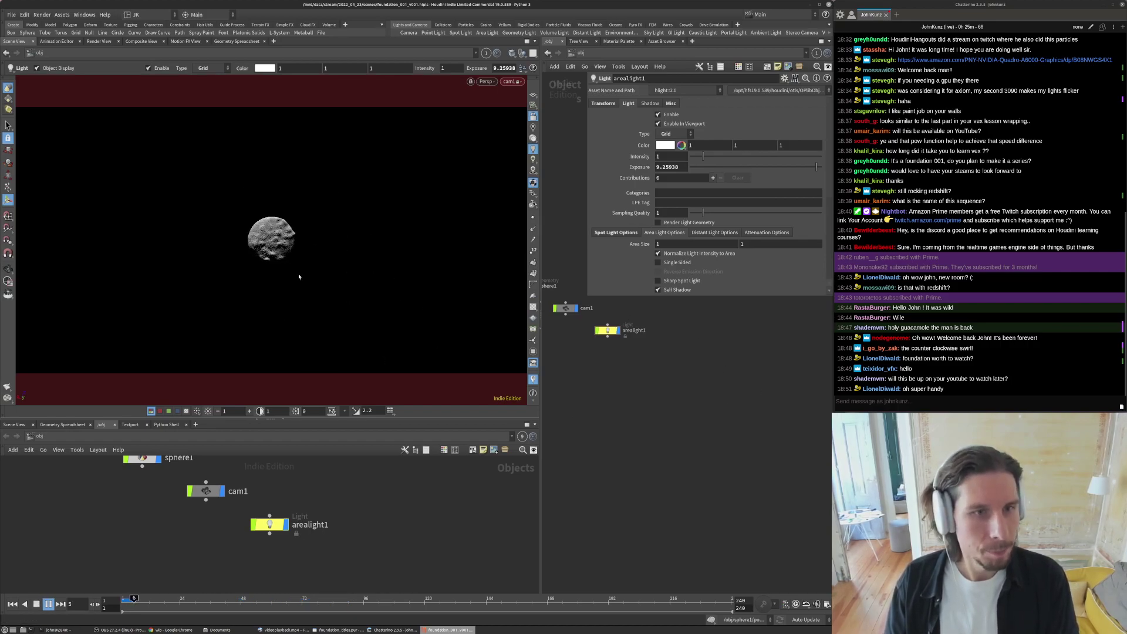
middle_drag(657, 382, 679, 440)
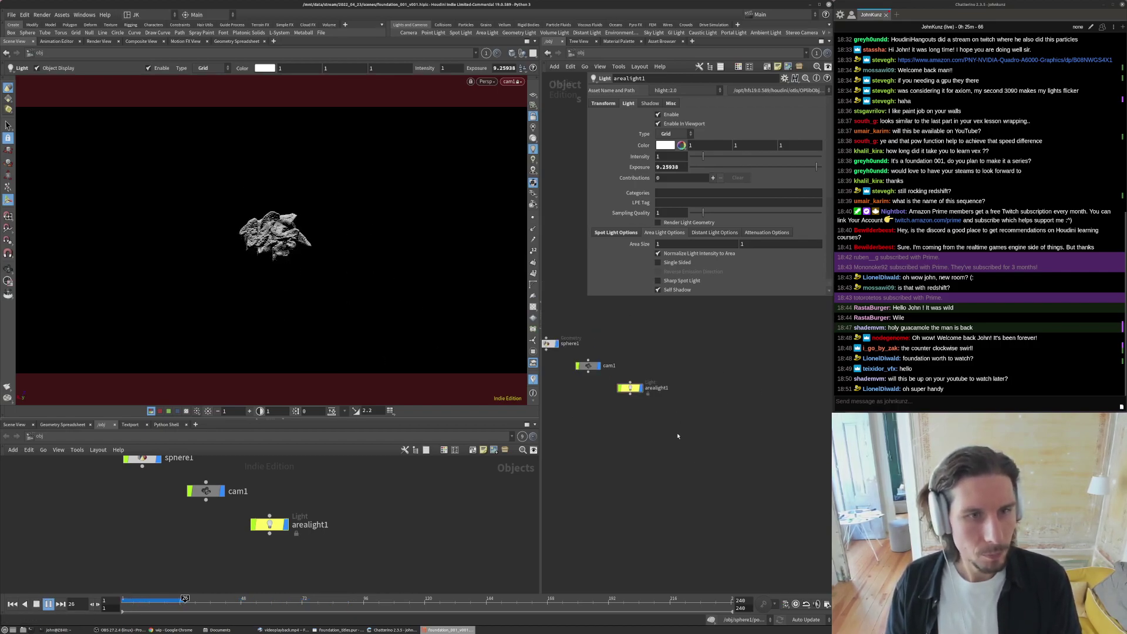
middle_drag(597, 339, 680, 342)
key(ctrl+Up)
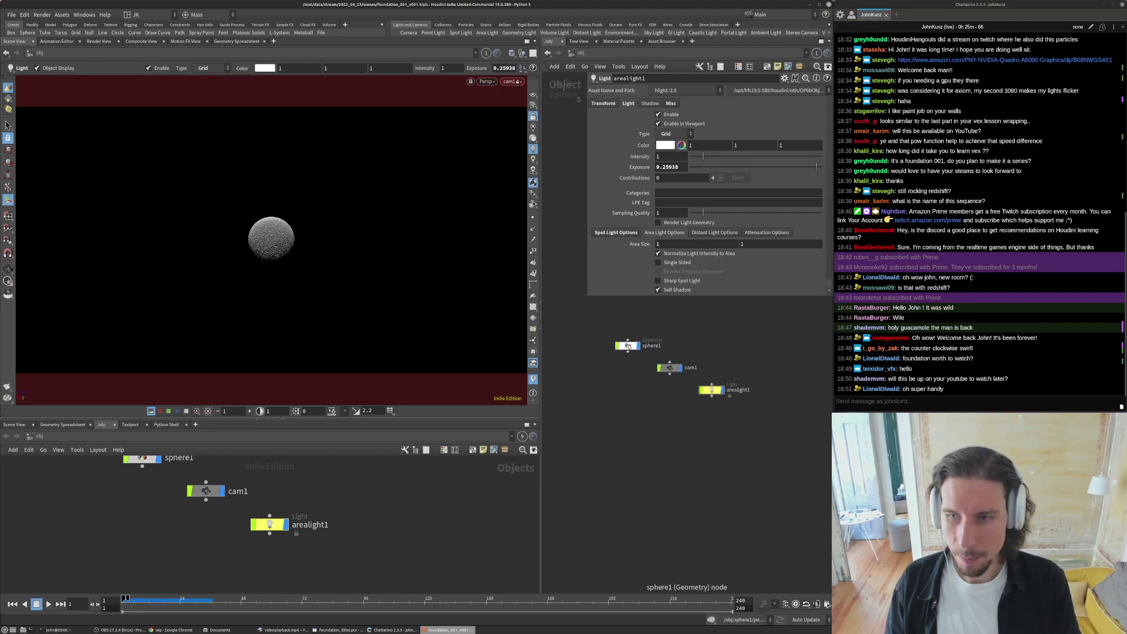
- Inside sphere1's popnet, set popaxisforce1's Suction Speed to -0.5 and play the simulation
double_click(627, 345)
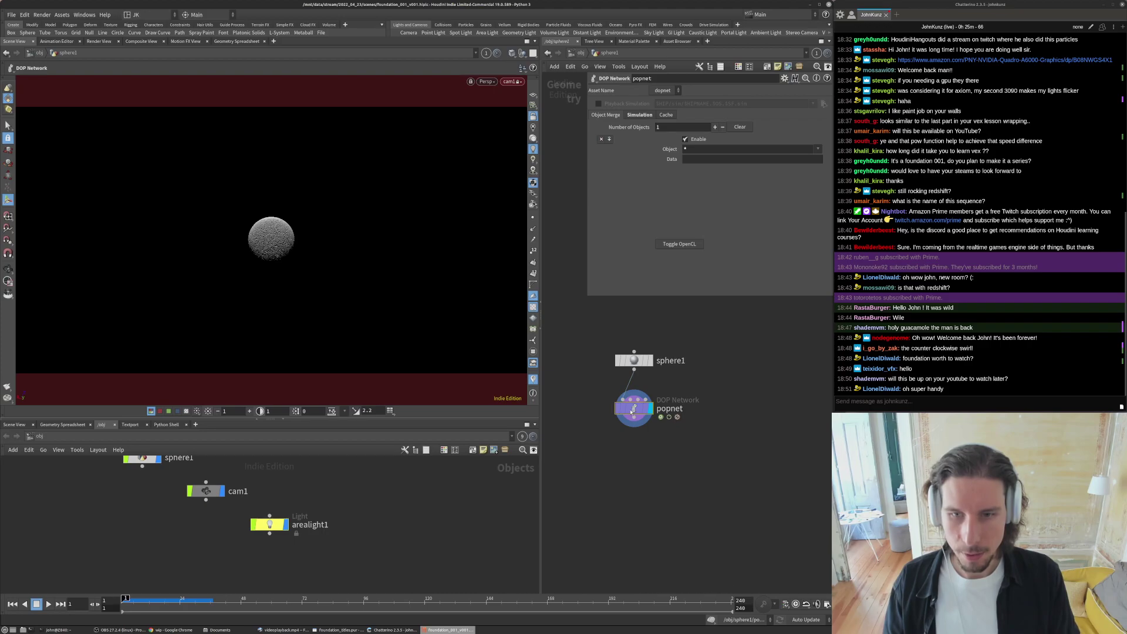
double_click(639, 406)
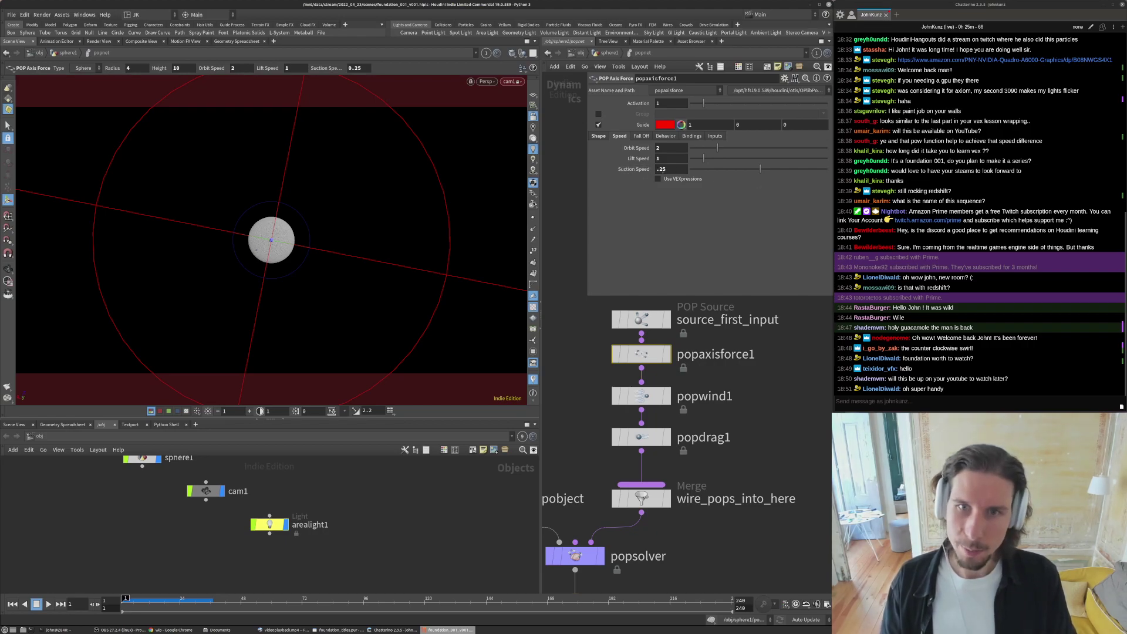
double_click(667, 168)
text(-0.5)
key(Return)
click(784, 389)
key(Up)
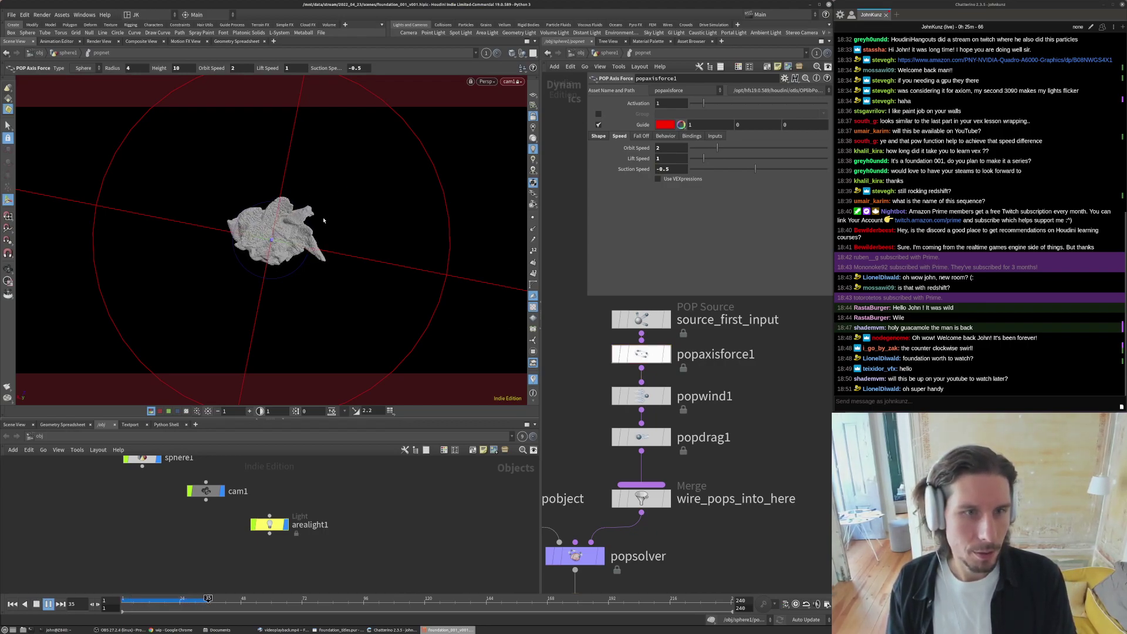
- Set popaxisforce1's Suction Speed to -4, simulate from the first frame and inspect the particles from the side
key(ctrl+Up)
double_click(662, 170)
text(4)
key(Return)
key(Up)
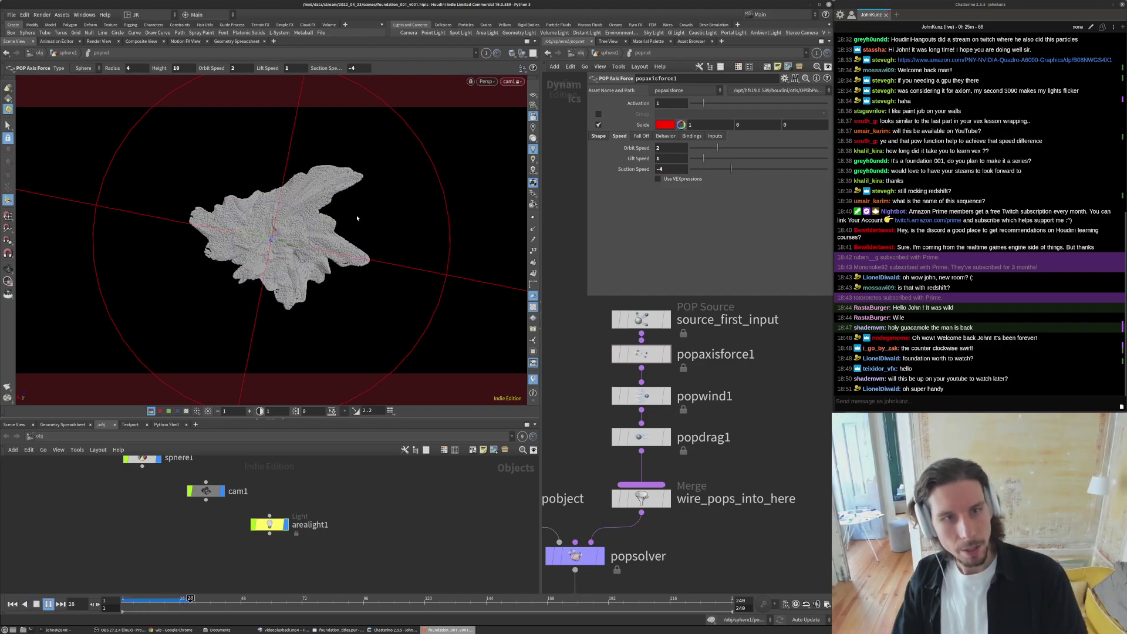
key(Escape)
drag(359, 249, 349, 155)
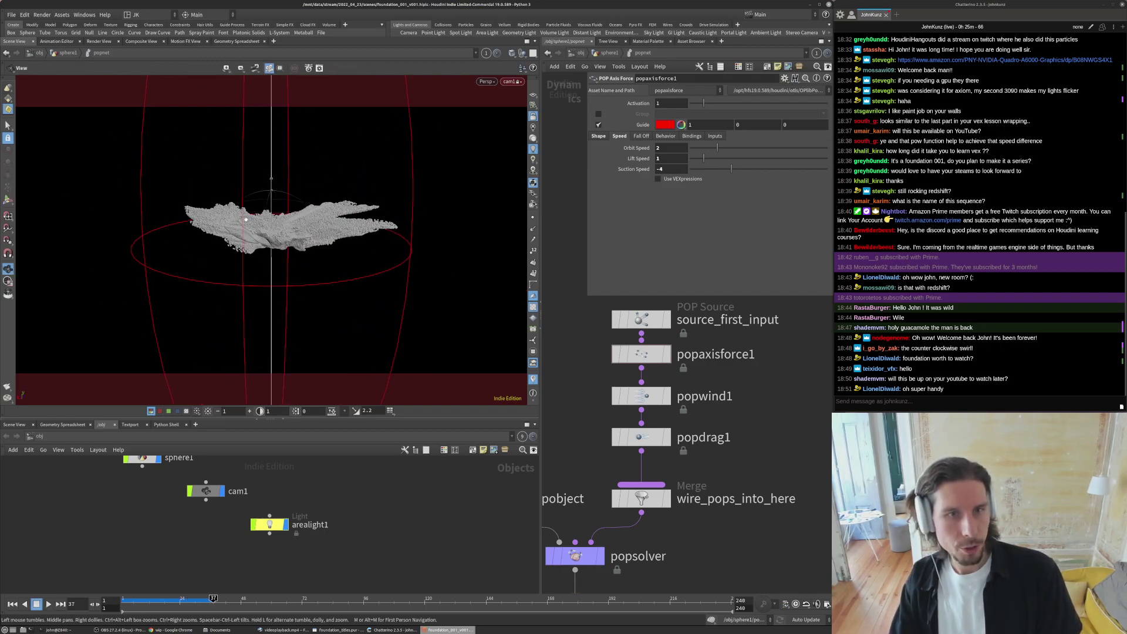
key(Return)
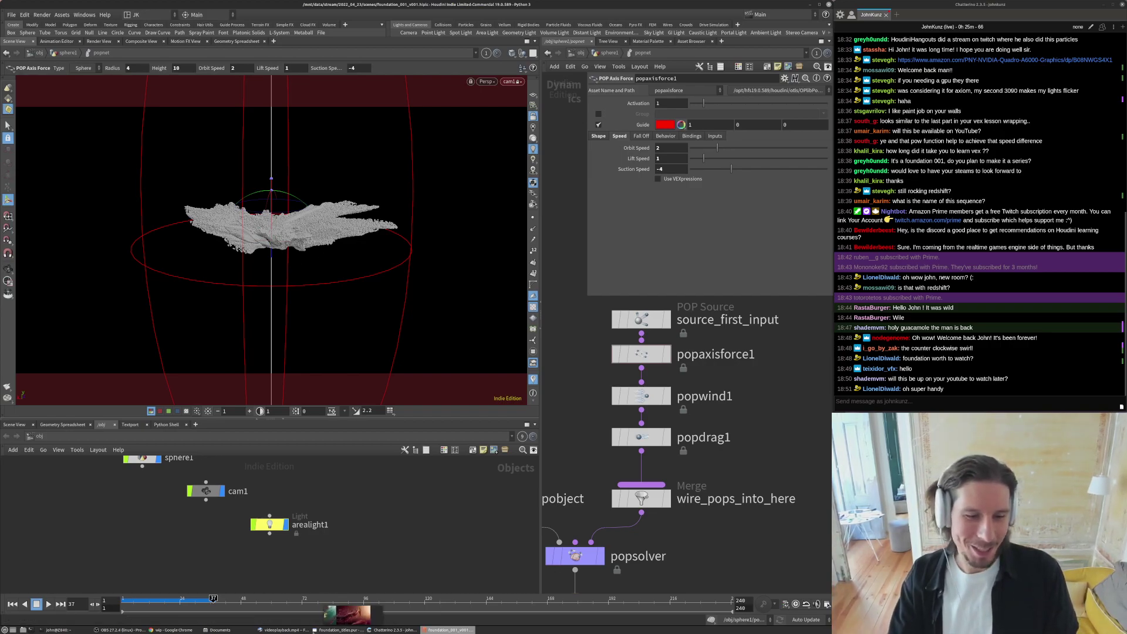
- Switch to the reference video, review the spinning particles around the black hole, and return to Houdini
click(285, 629)
key(space)
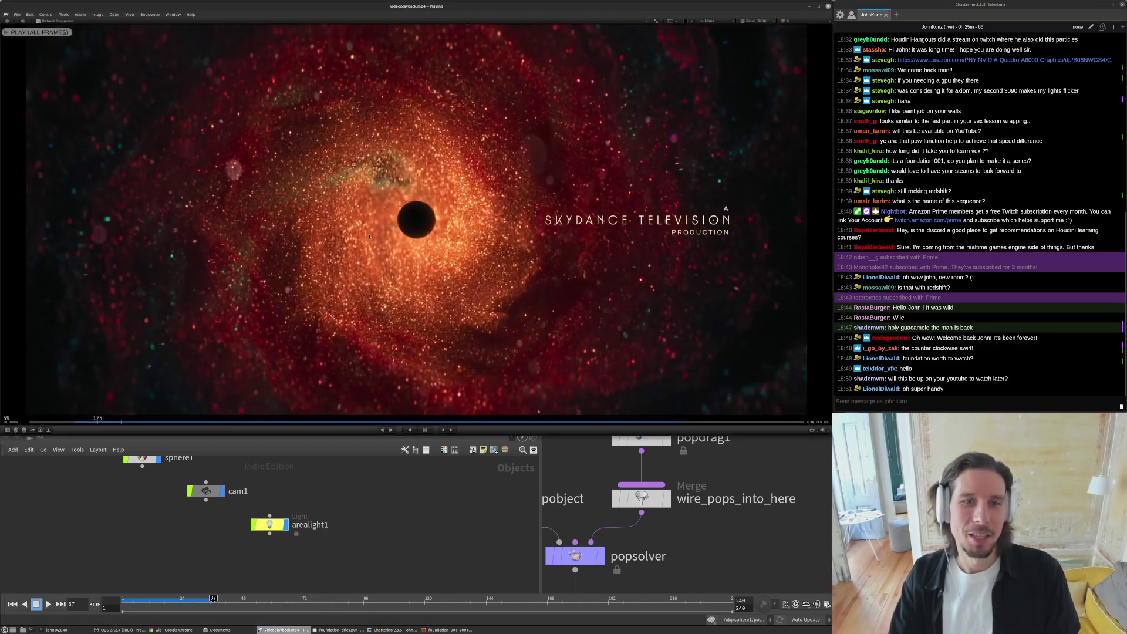
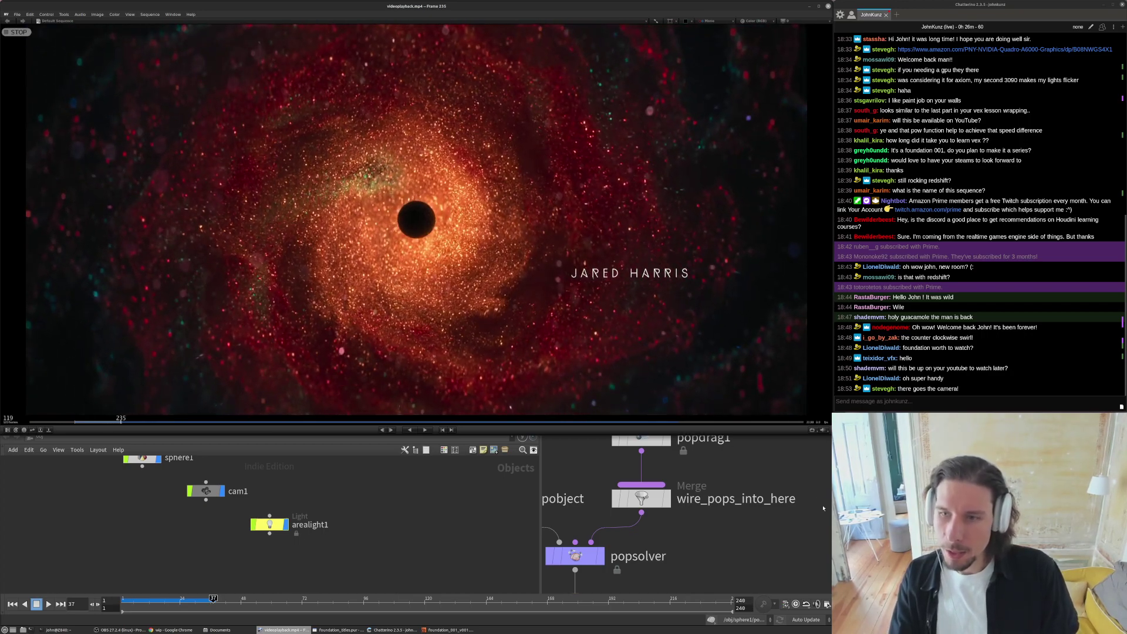
key(space)
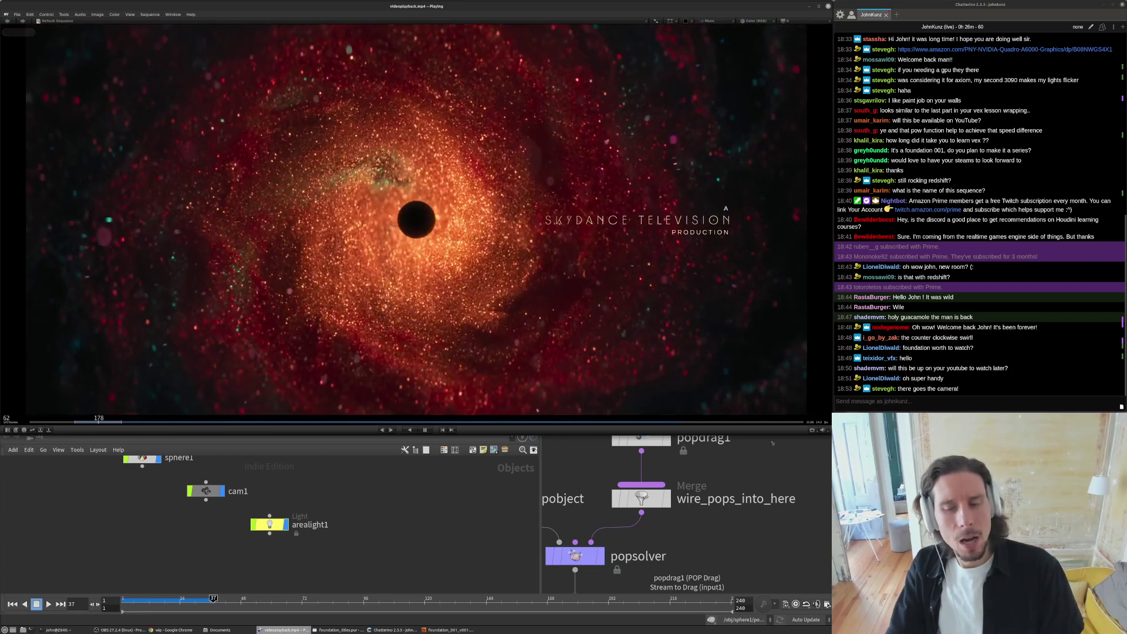
key(space)
click(707, 529)
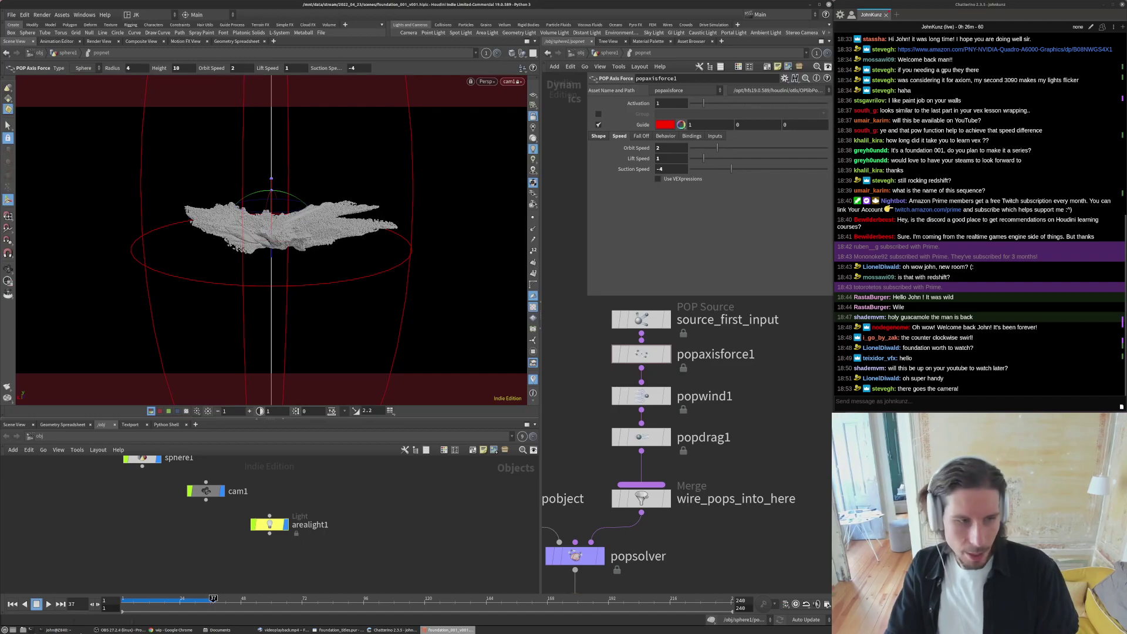
- Undo the last view change to cam1 and unlock the camera so that orbiting leaves it in place
click(12, 604)
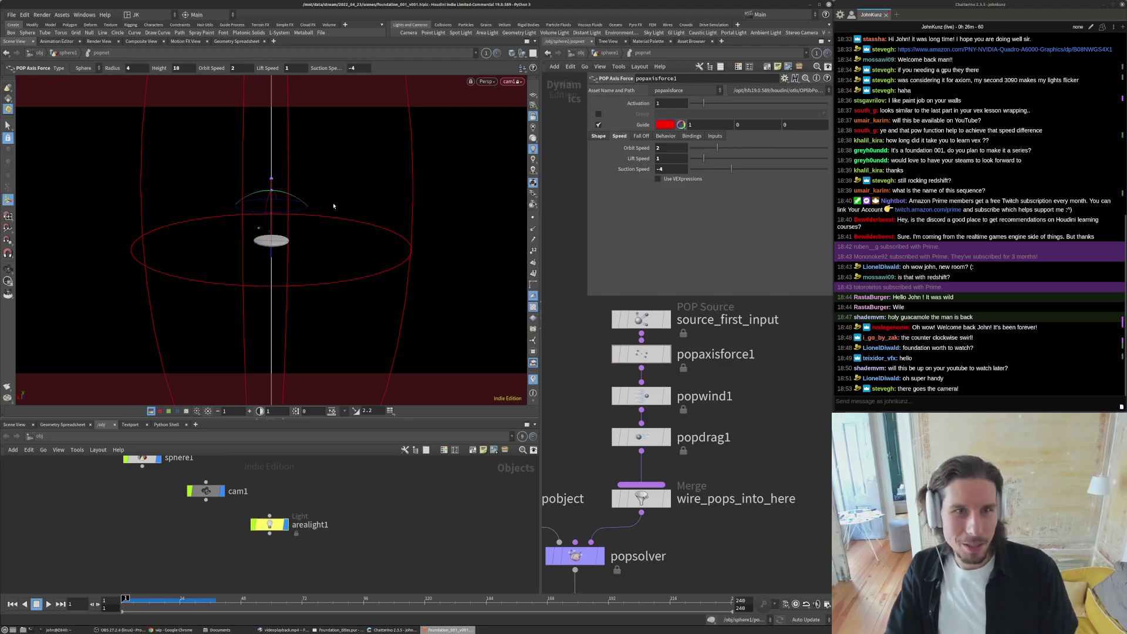
key(ctrl+z)
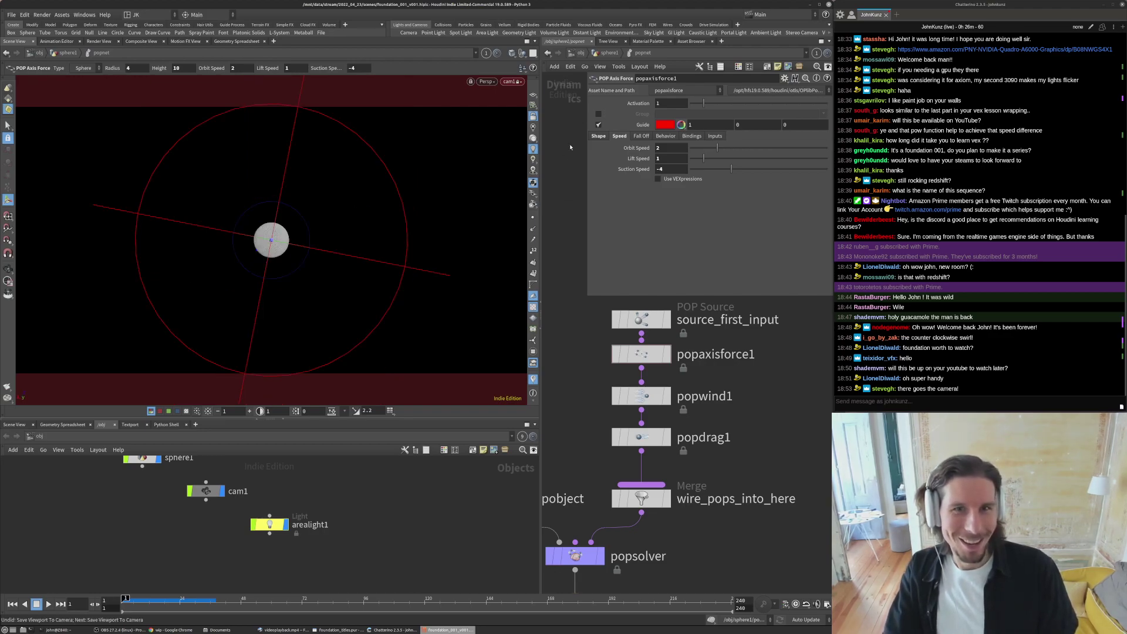
click(533, 117)
drag(378, 314, 349, 281)
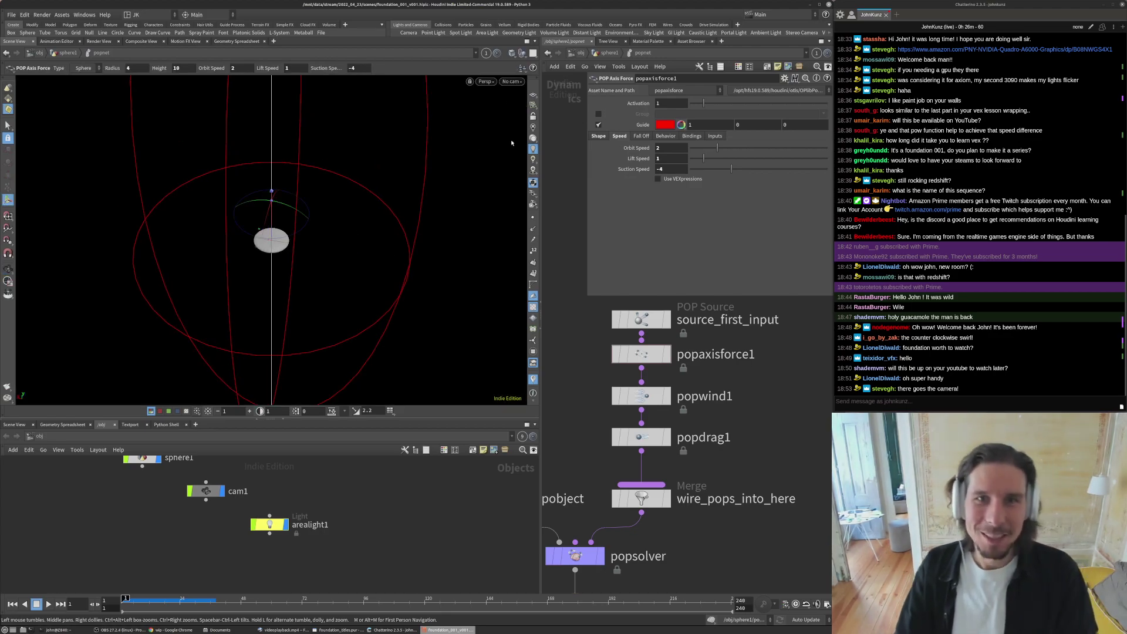
key(bracketleft)
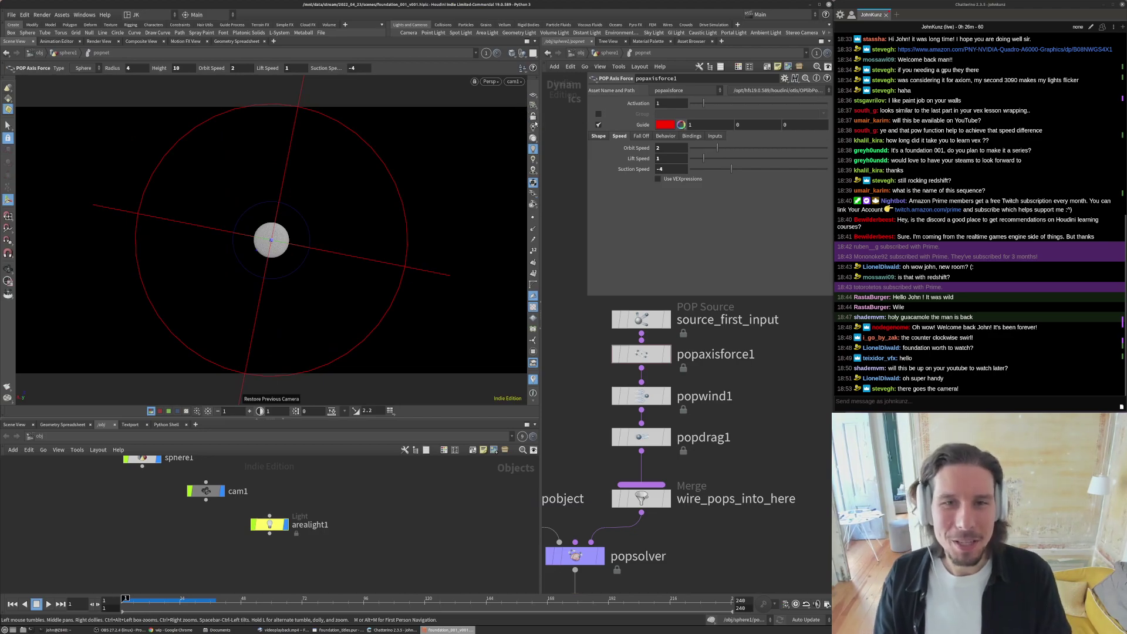
- Enable VEXpressions on popaxisforce1, enter suctionspeed = 0; and simulate from the first frame while viewing the particles from the side
alt+drag(305, 258, 282, 191)
alt+middle_drag(283, 191, 288, 173)
alt+right_drag(288, 174, 360, 184)
alt+drag(361, 184, 345, 220)
scroll(792, 433, down, 5)
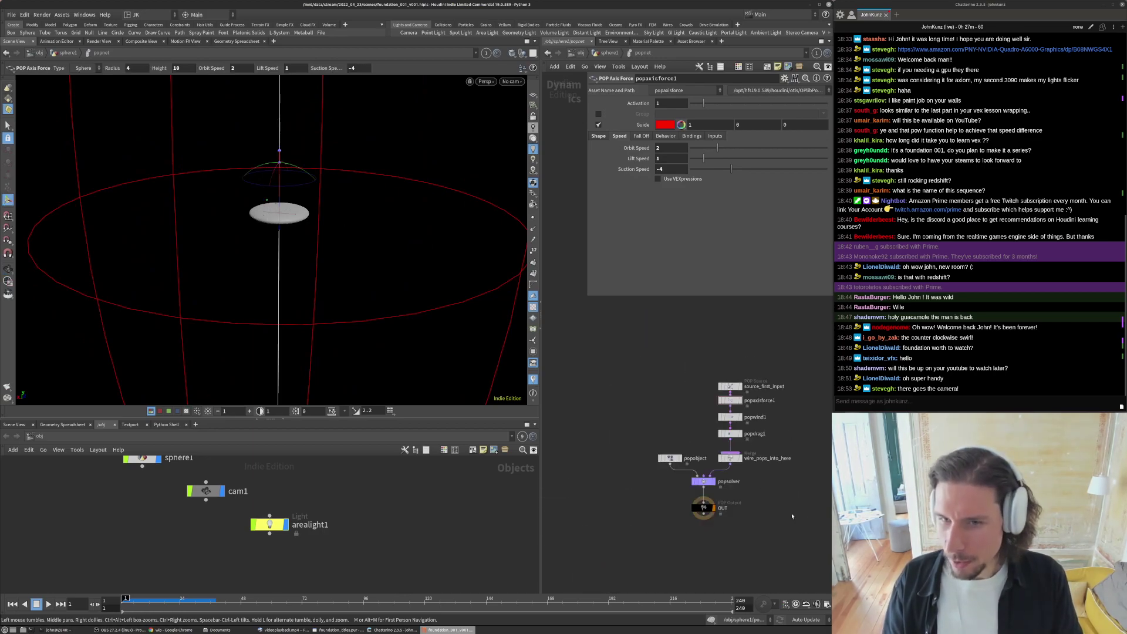
middle_drag(766, 488, 747, 443)
scroll(745, 443, up, 3)
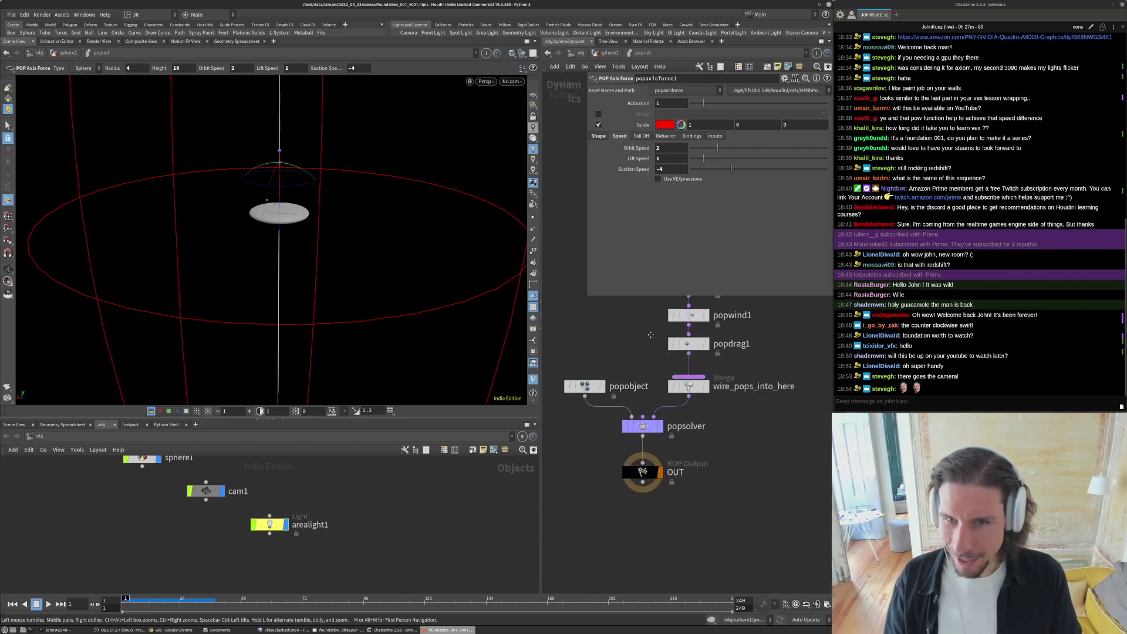
middle_drag(648, 325, 638, 371)
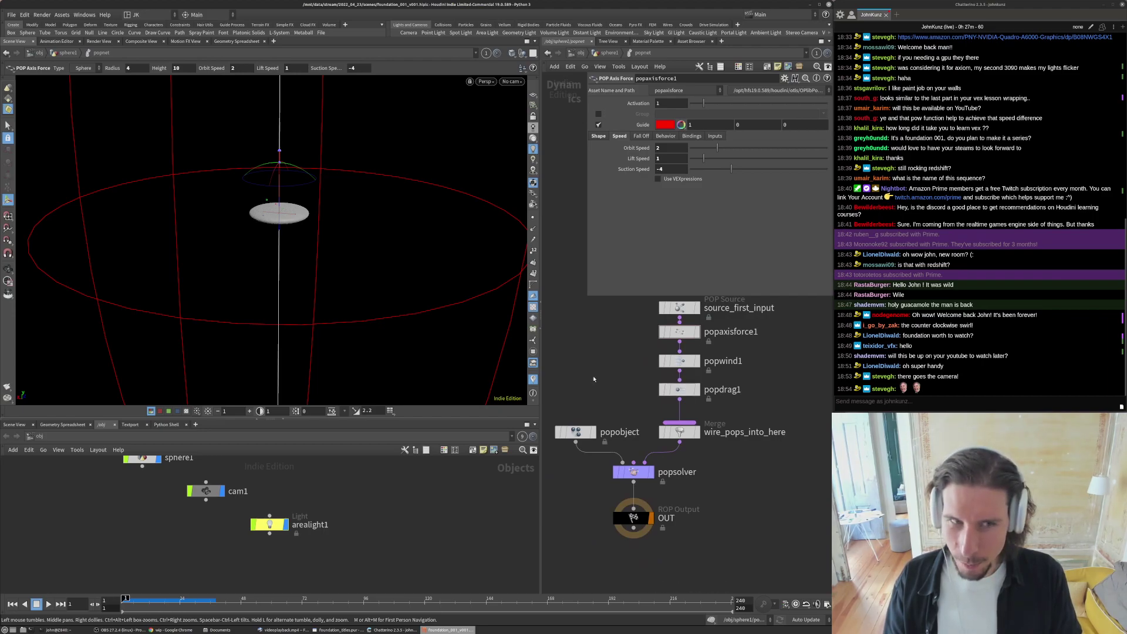
click(679, 331)
click(658, 179)
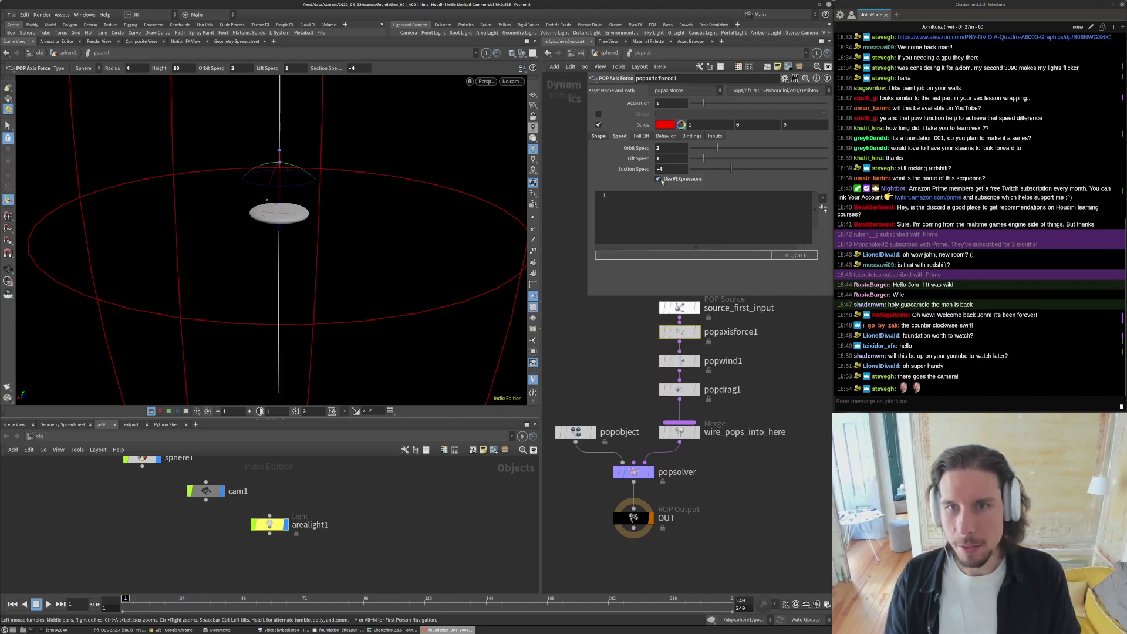
click(627, 200)
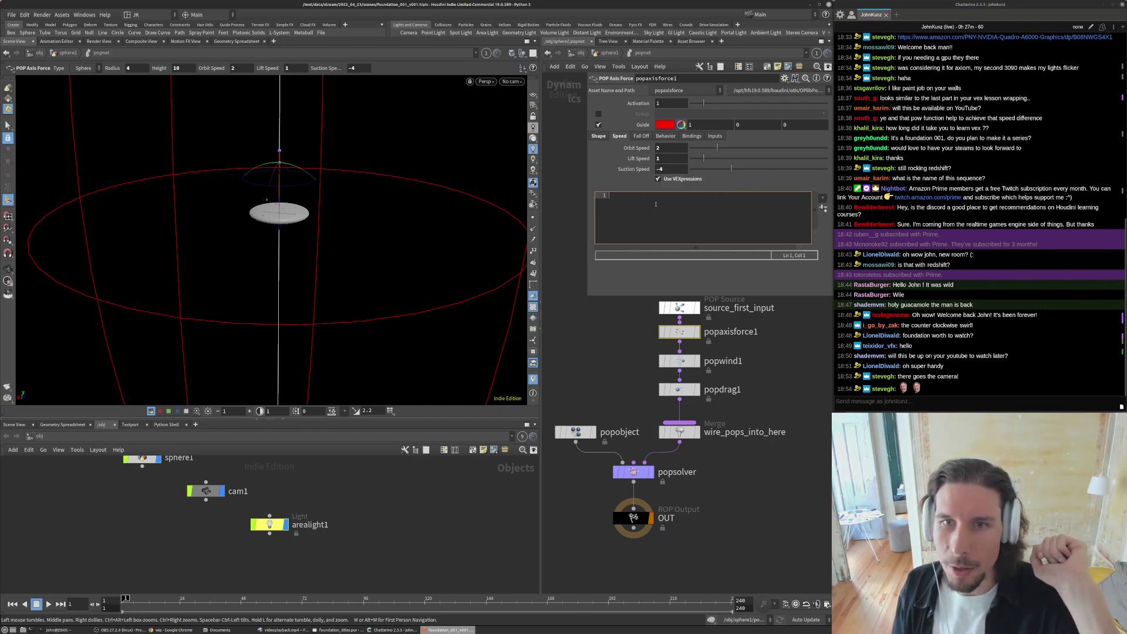
text(ctionspeed)
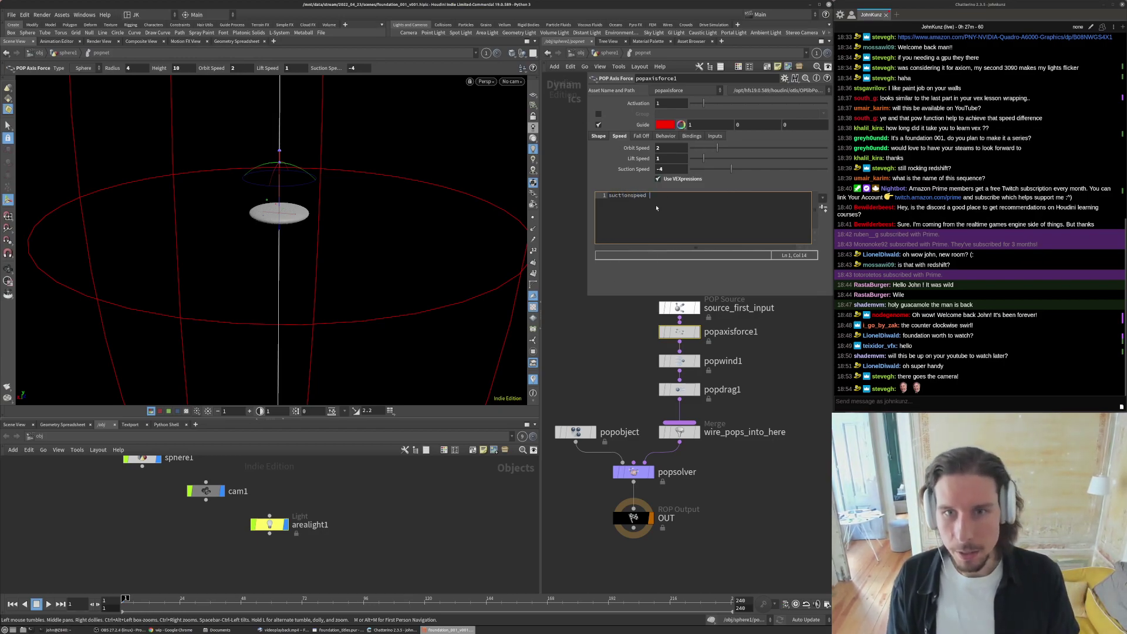
click(619, 336)
key(Up)
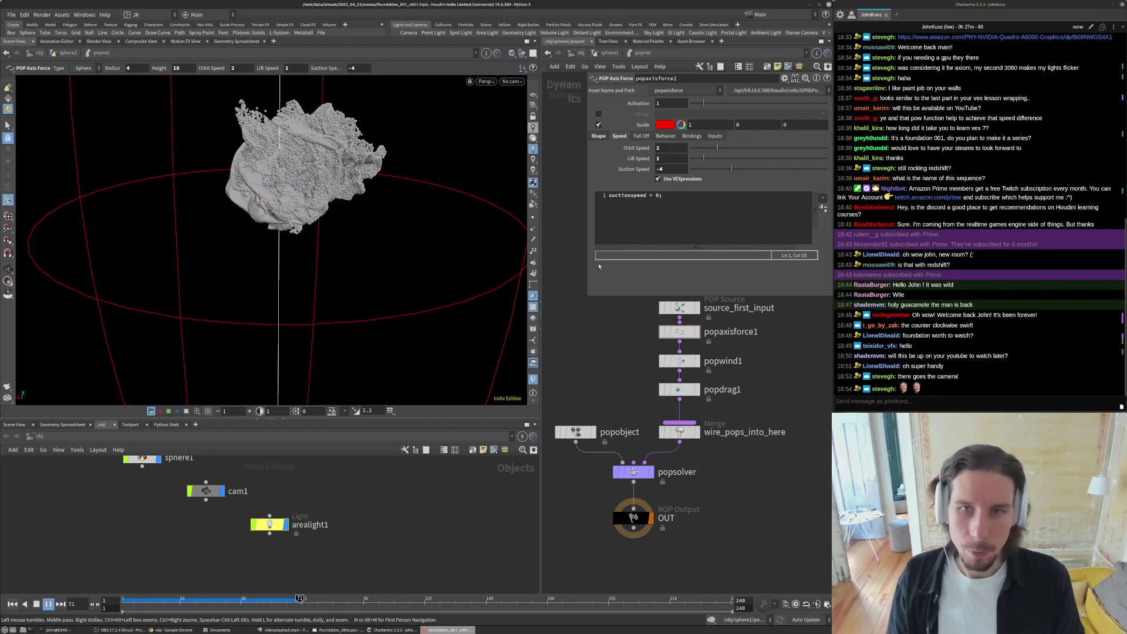
click(15, 605)
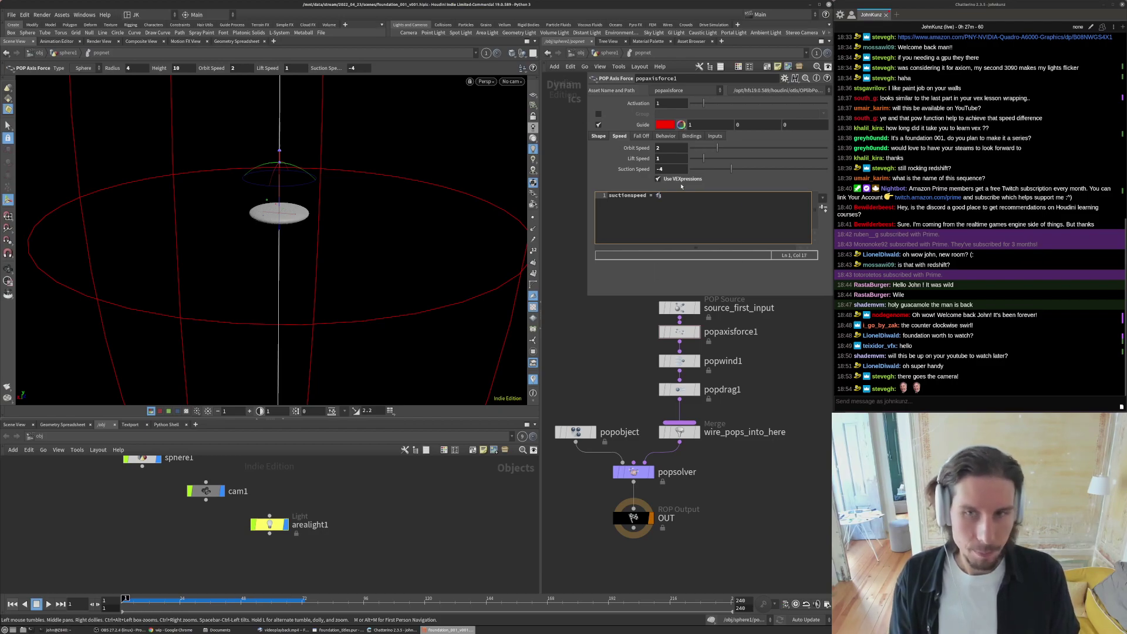
- Change popaxisforce1's VEXpression to suctionspeed = f@age; and simulate the particles from the first frame
text(@)
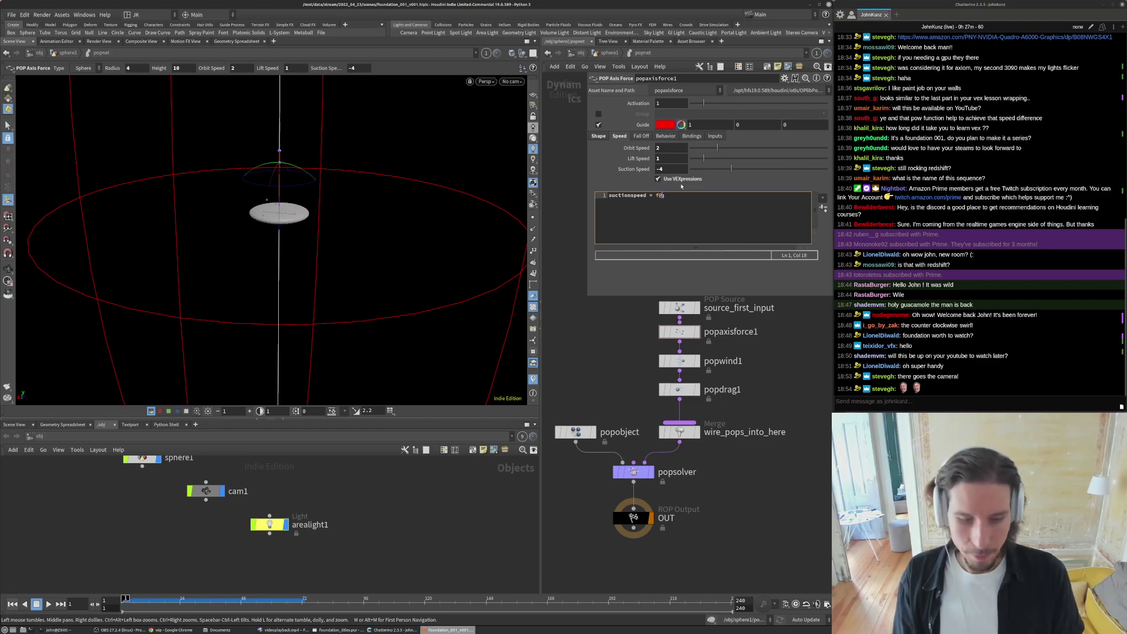
text(age;)
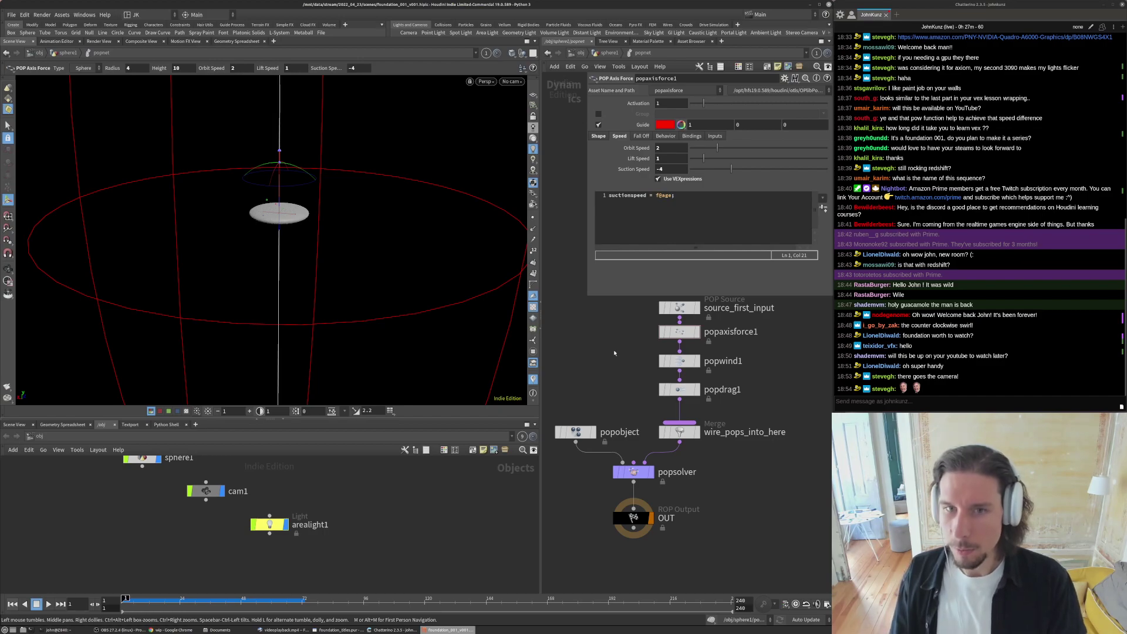
key(Up)
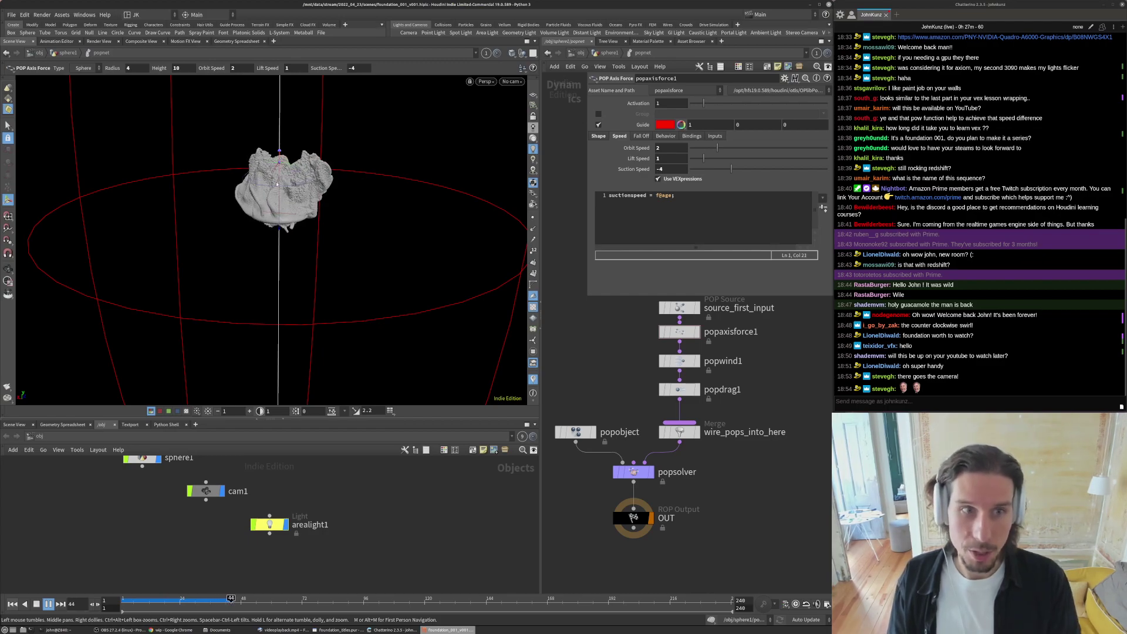
key(ctrl+Up)
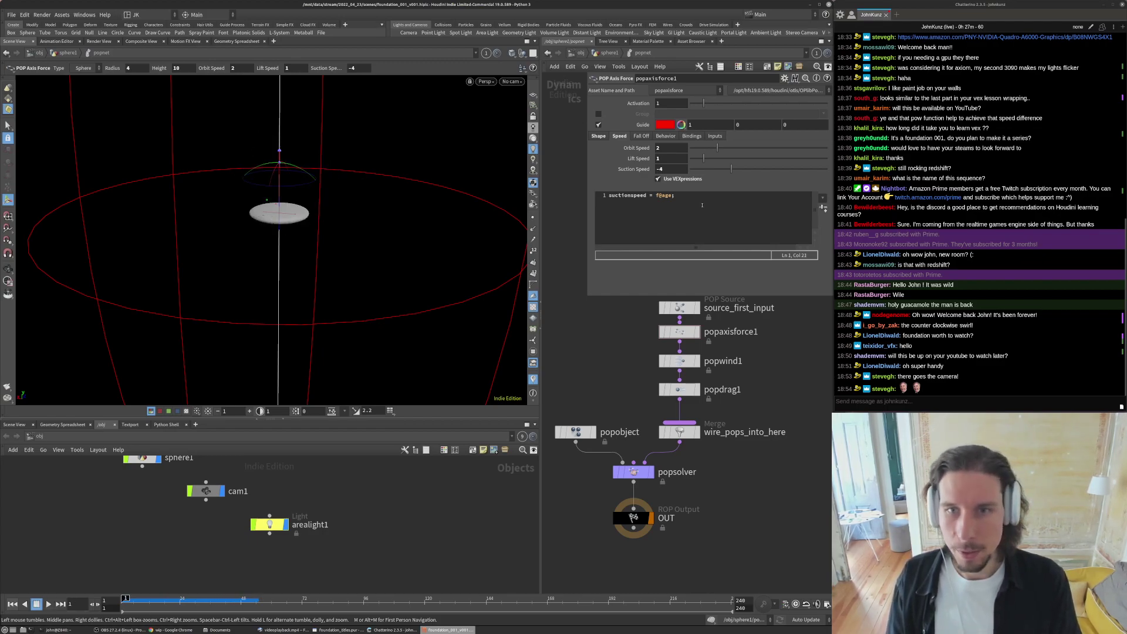
- Multiply the age in popaxisforce1's VEXpression by 88 and replay the simulation, inspecting the particles up close
click(695, 196)
text(*88)
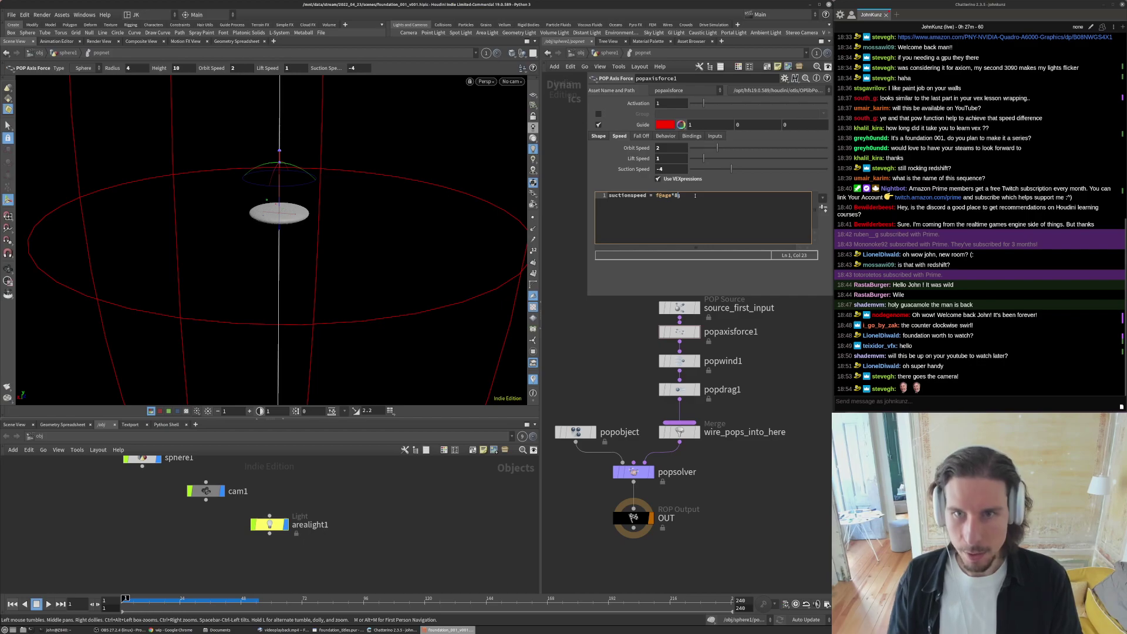
key(Up)
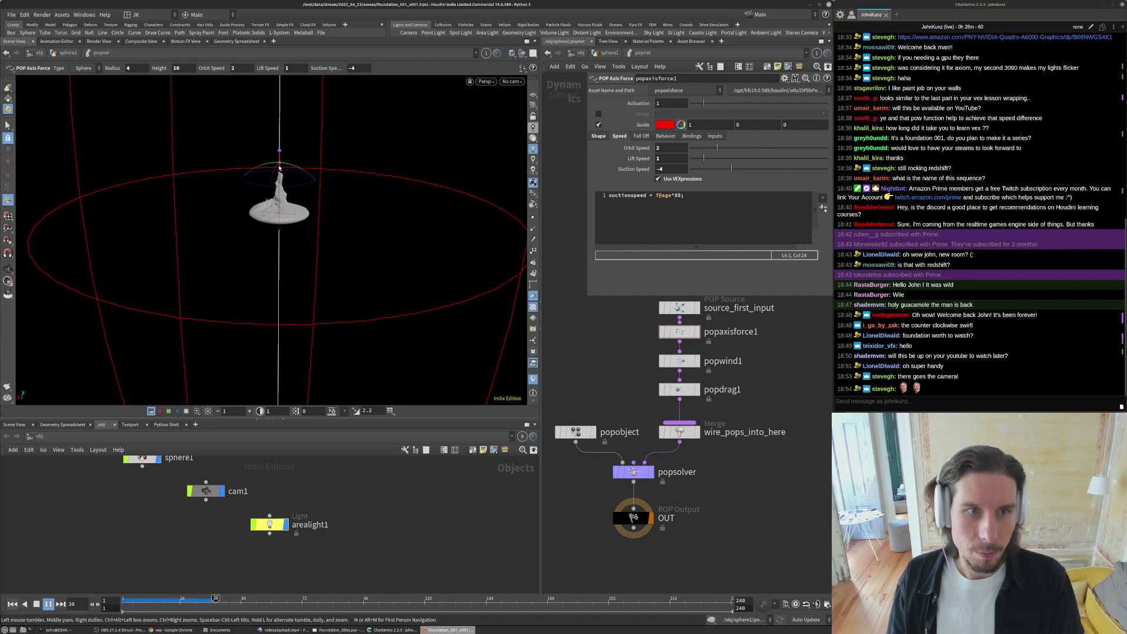
key(Up)
right_drag(283, 187, 405, 130)
middle_drag(315, 229, 315, 264)
key(ctrl+Up)
key(Up)
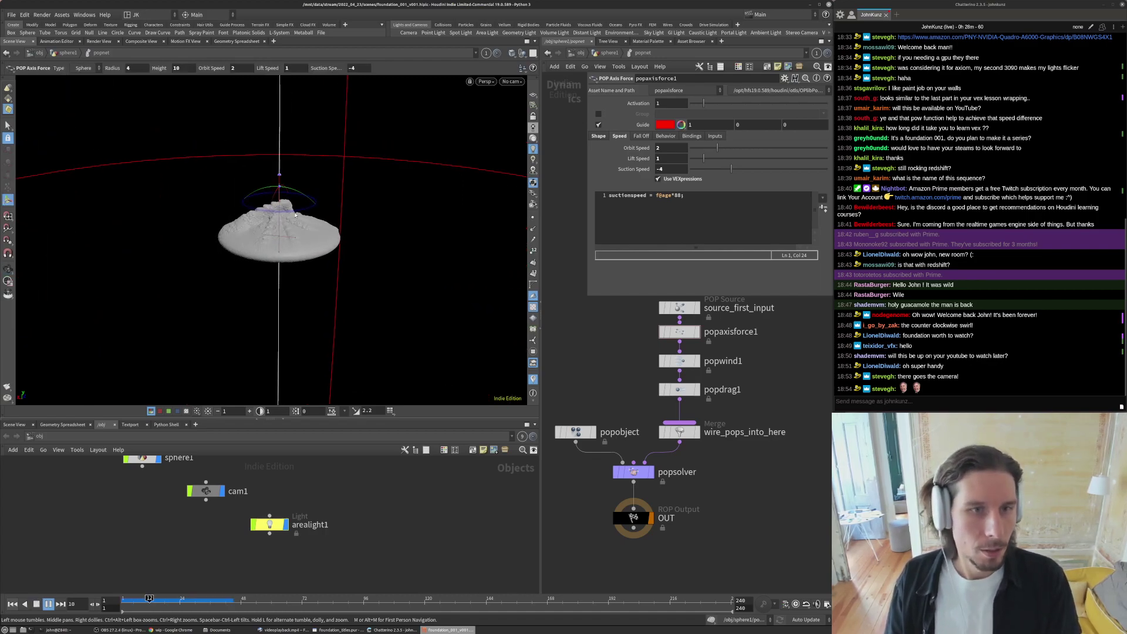
key(Up)
key(ctrl+Up)
- Negate the VEXpression to suctionspeed = -f@age*88; and simulate the outward-moving particles, inspecting them from the side and above
click(675, 196)
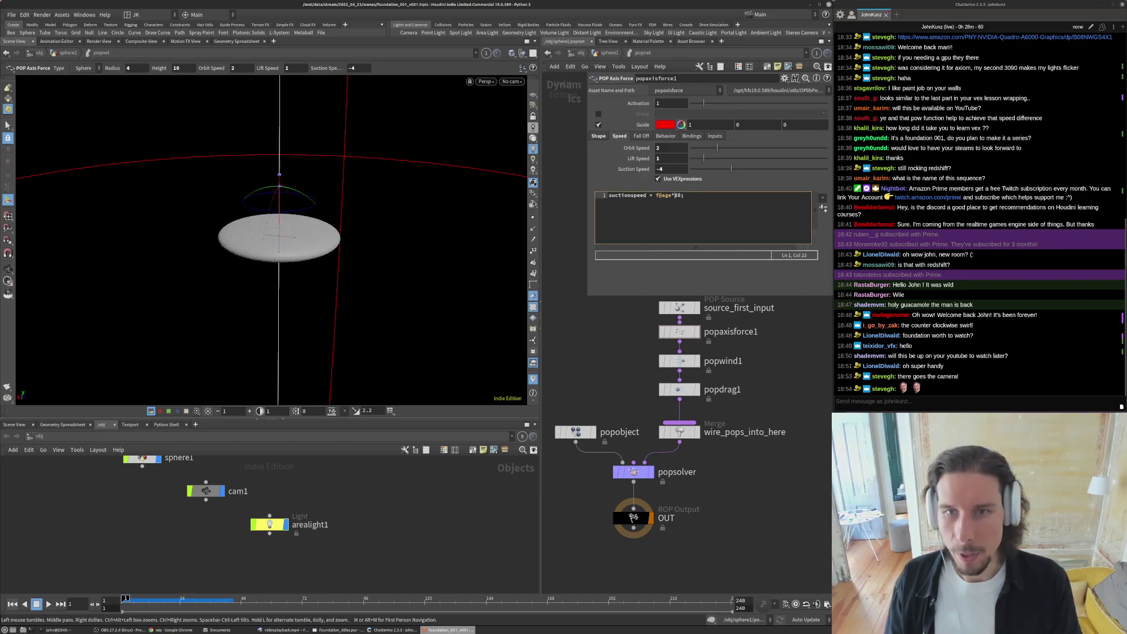
text(-)
key(Up)
alt+right_drag(367, 213, 183, 285)
key(Up)
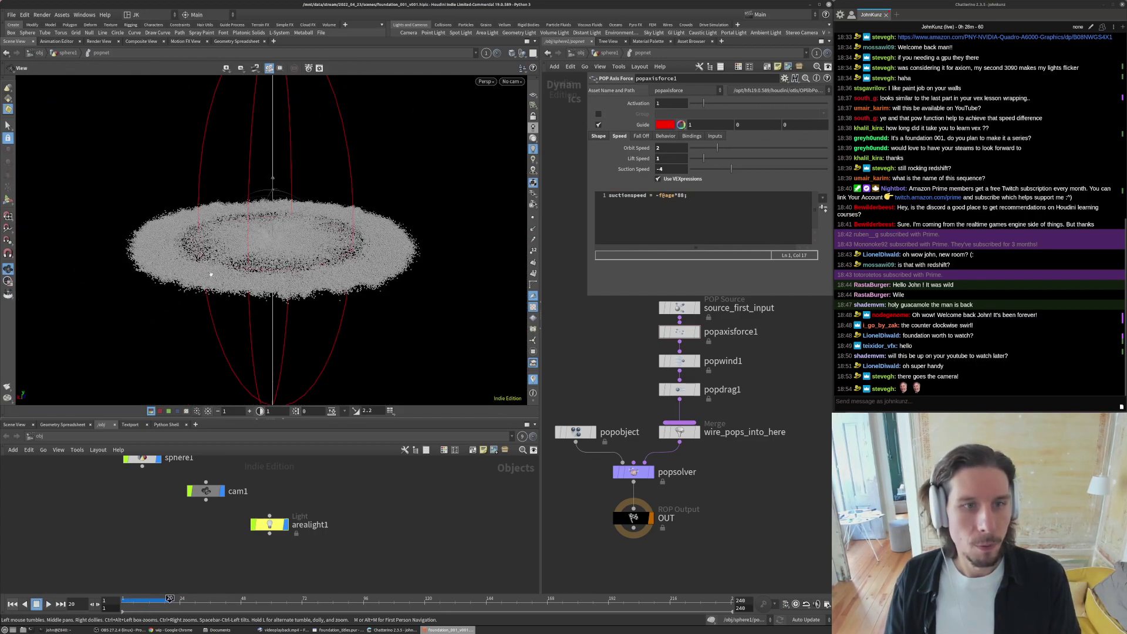
alt+drag(183, 286, 202, 327)
key(Up)
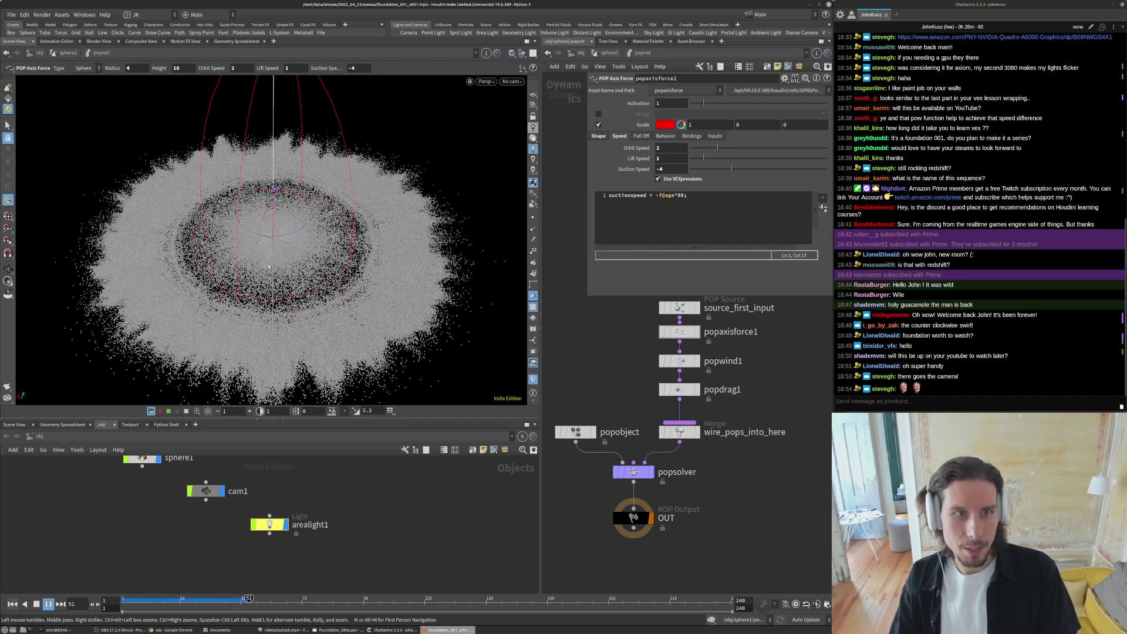
key(Up)
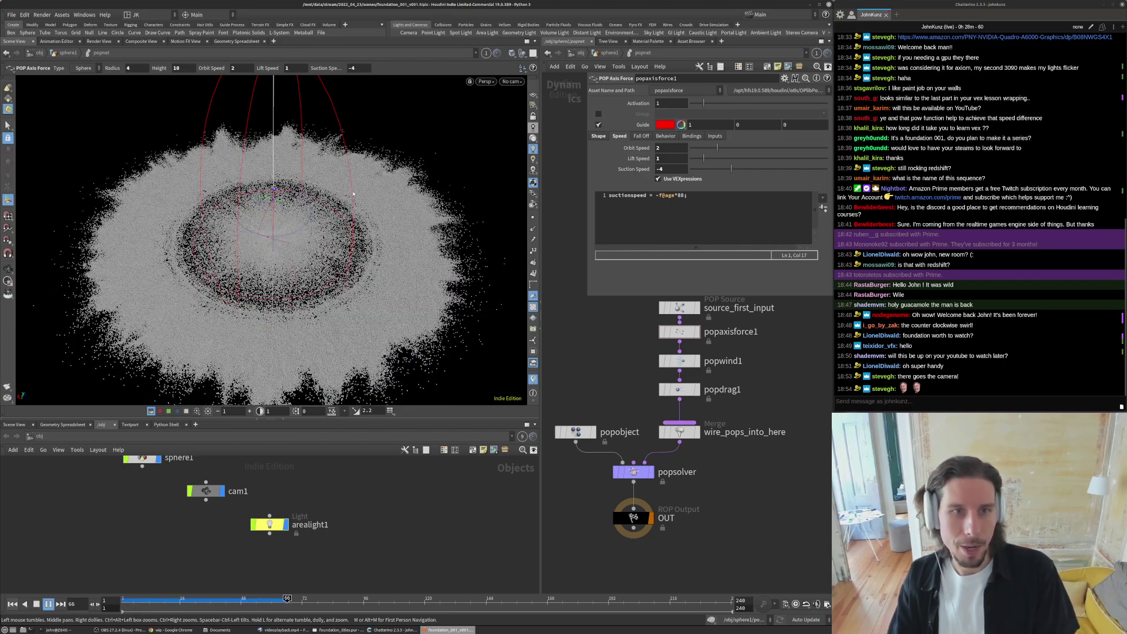
key(ctrl+Up)
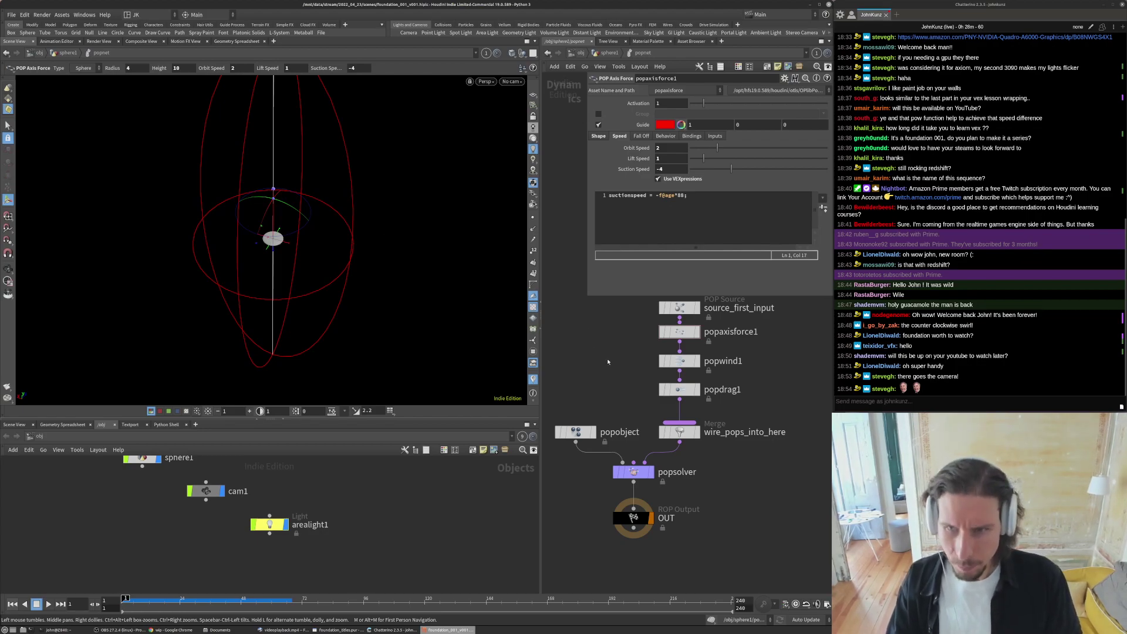
- Switch to Chrome, open the wiki's VEX Attribute Glossary and find the f@age description under DOP Particle Attributes
click(185, 630)
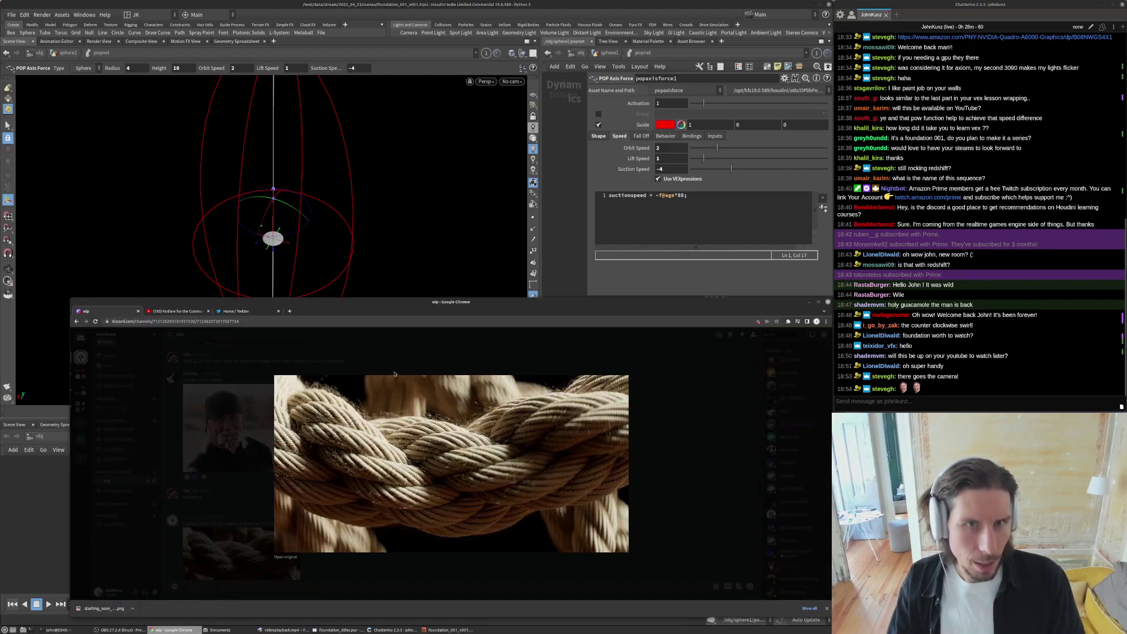
key(ctrl+t)
text(wiki)
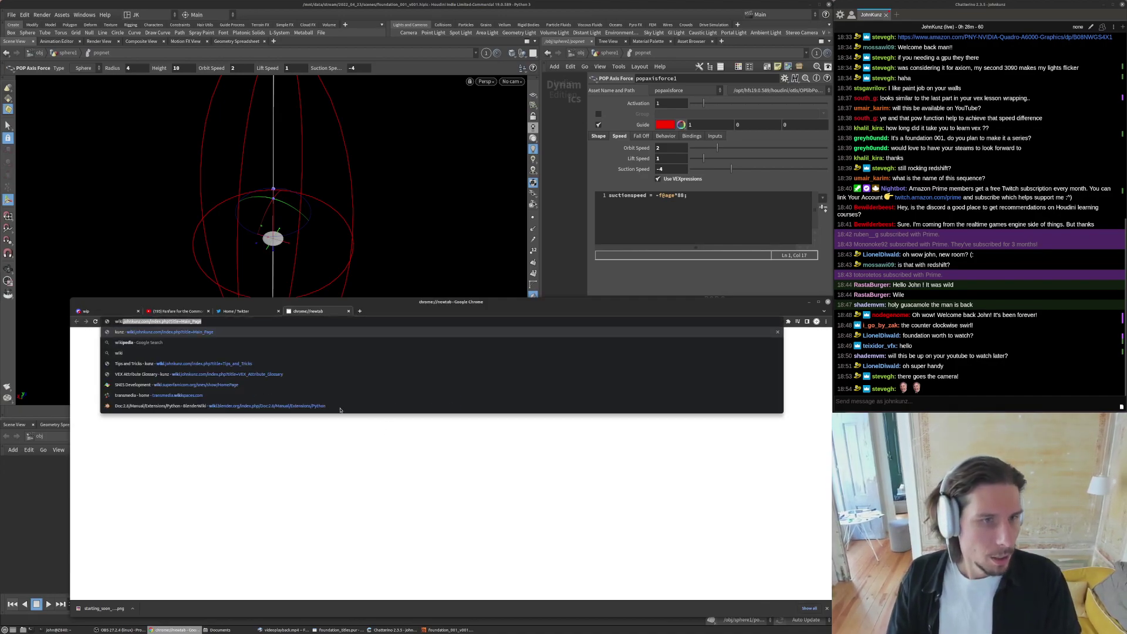
key(Return)
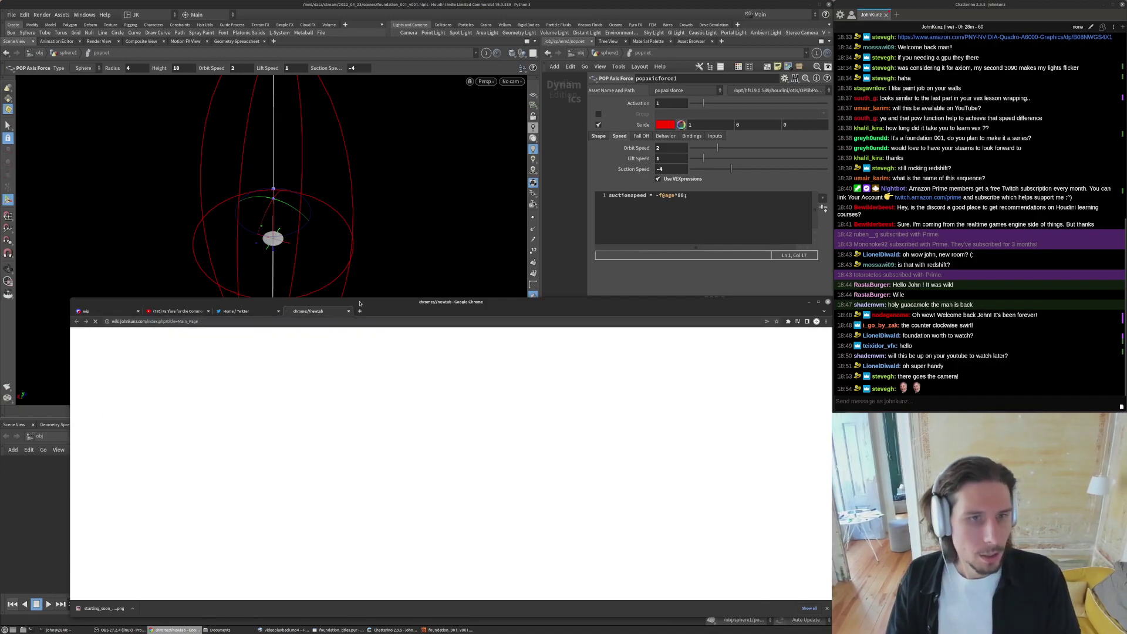
drag(413, 299, 413, 259)
click(342, 402)
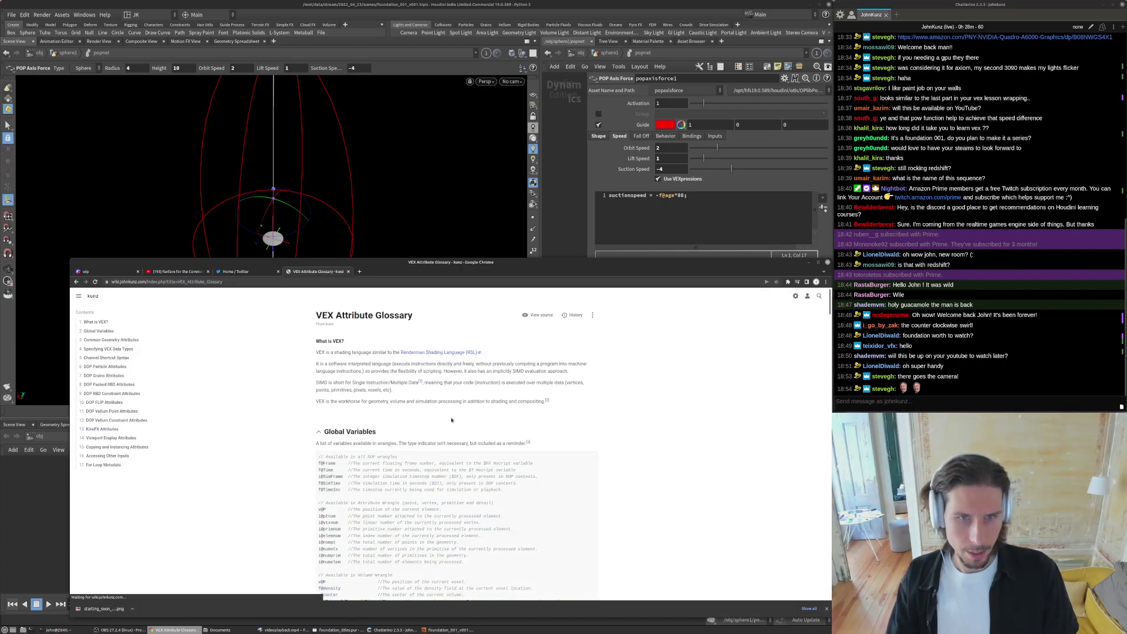
scroll(444, 422, down, 1)
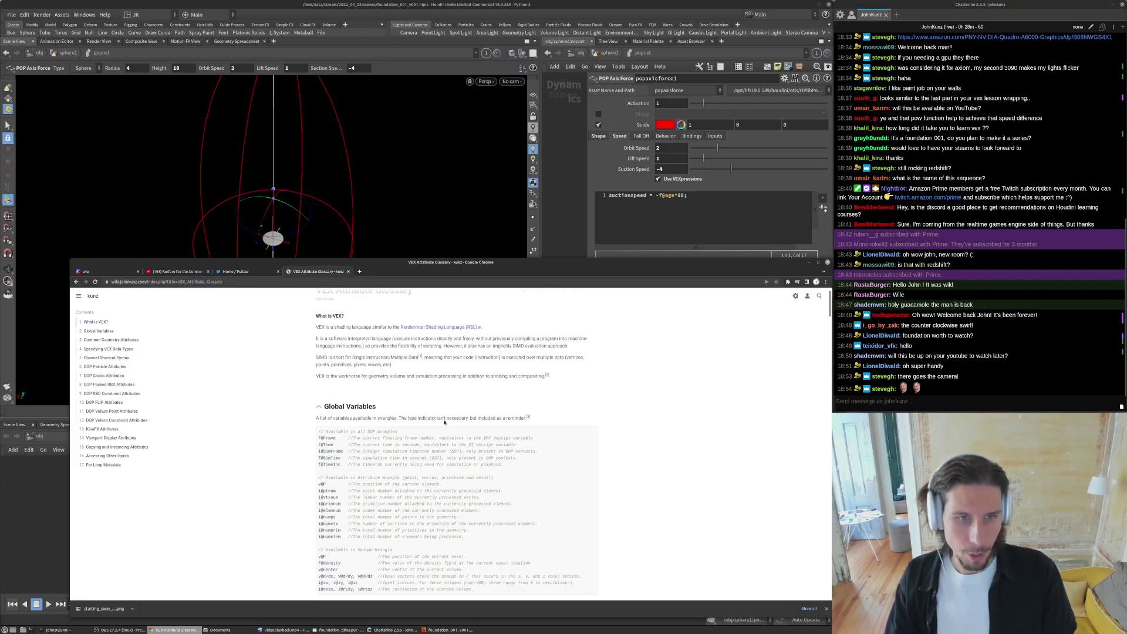
click(114, 367)
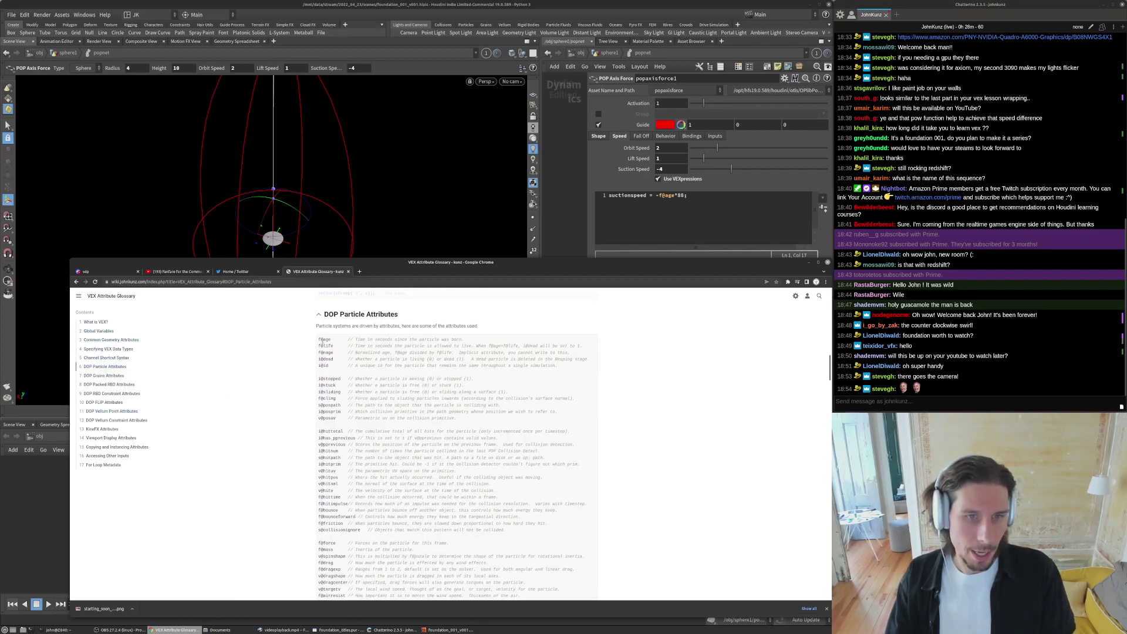
drag(326, 340, 466, 340)
- Copy the link to the glossary's DOP Particle Attributes section and post it in the Chatterino stream chat
click(382, 281)
key(ctrl+c)
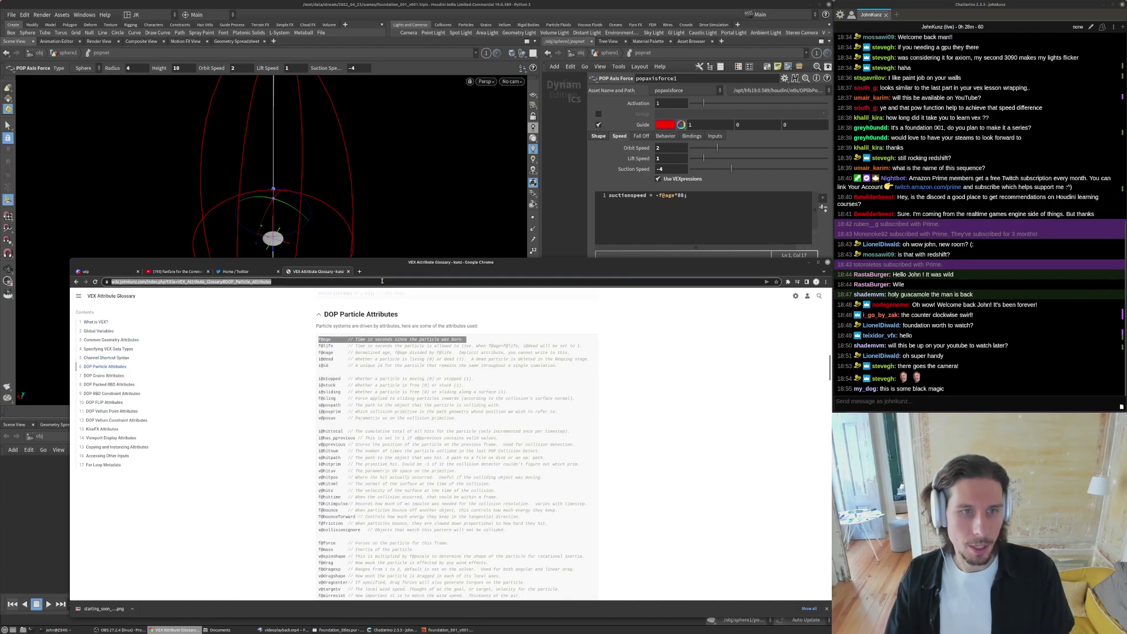
click(927, 401)
key(ctrl+v)
key(Return)
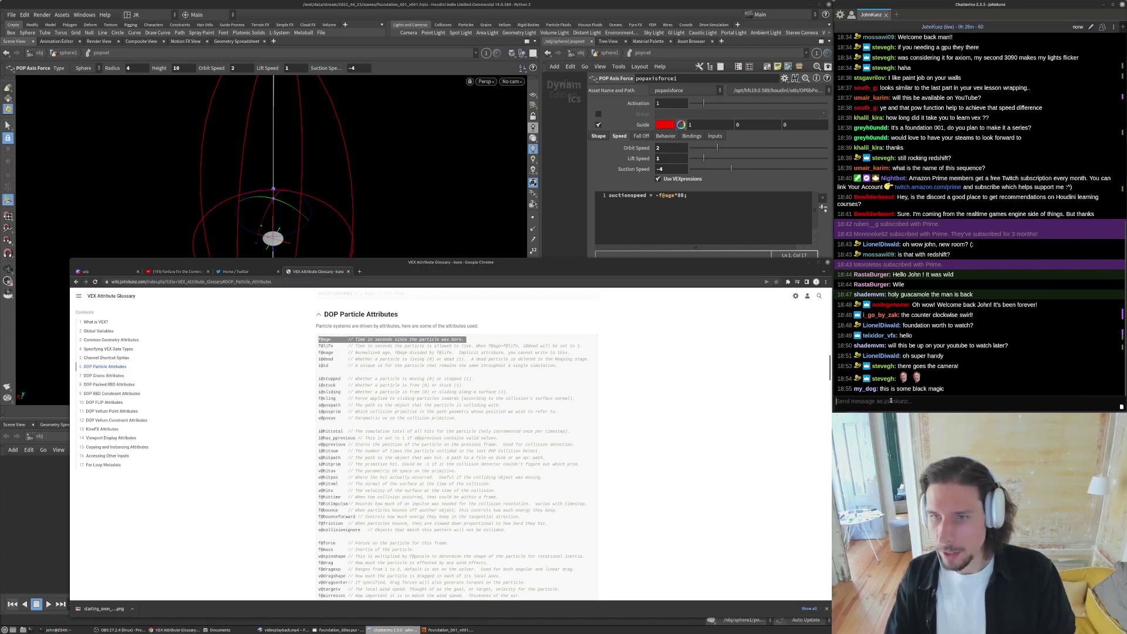
- Browse the glossary's DOP Grains, Packed RBD and RBD Constraint attribute sections, go back to its beginning and return to Houdini
scroll(464, 487, down, 3)
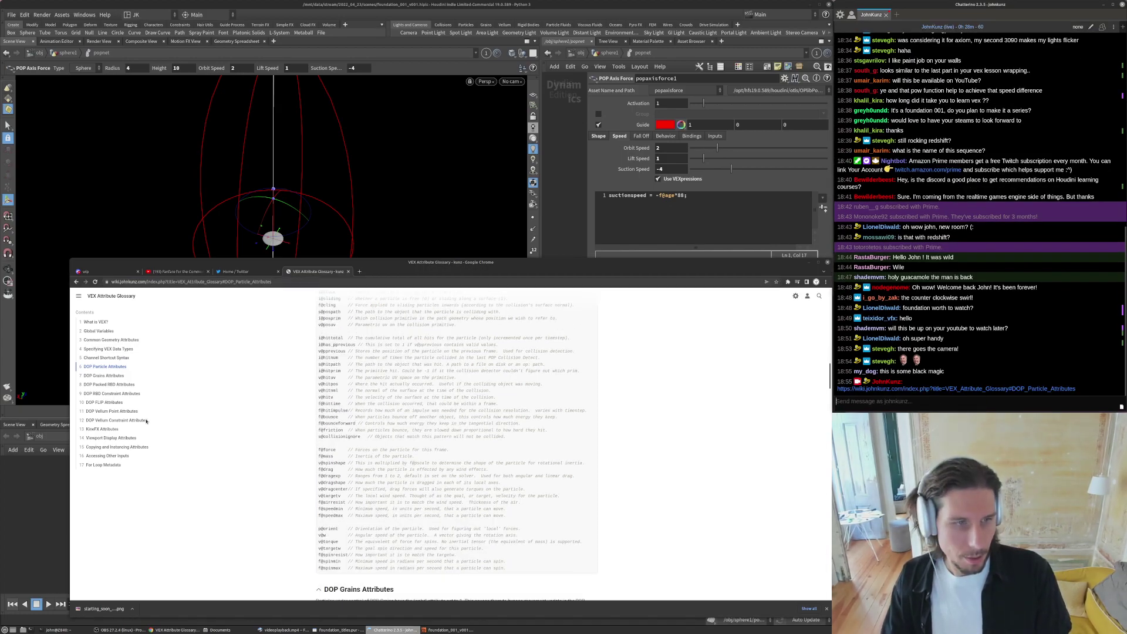
scroll(393, 459, down, 15)
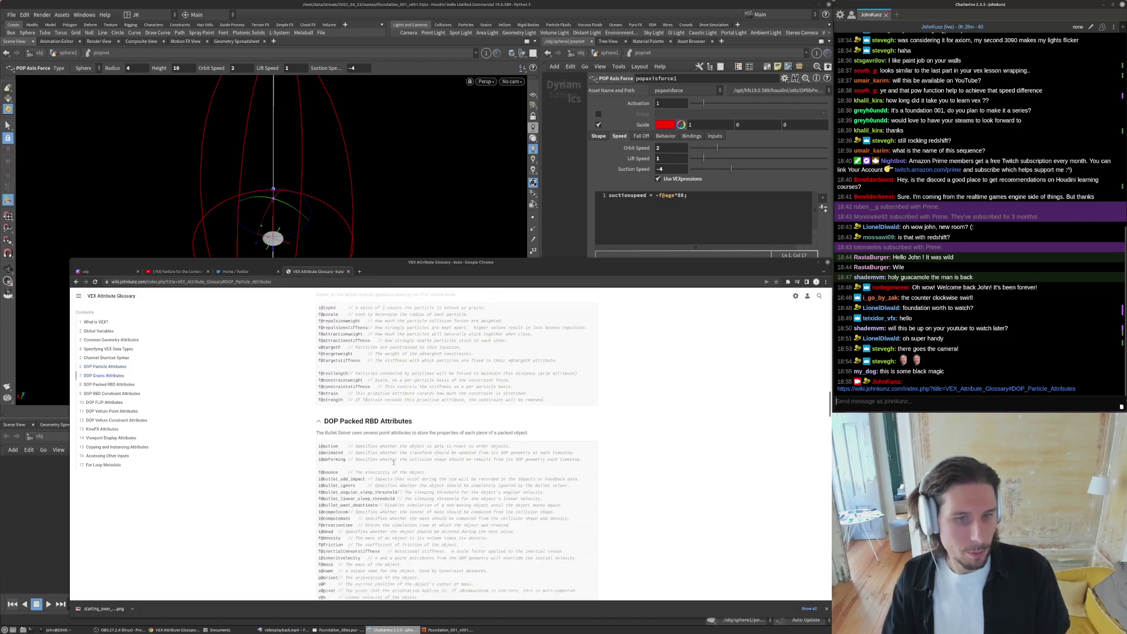
scroll(393, 460, down, 8)
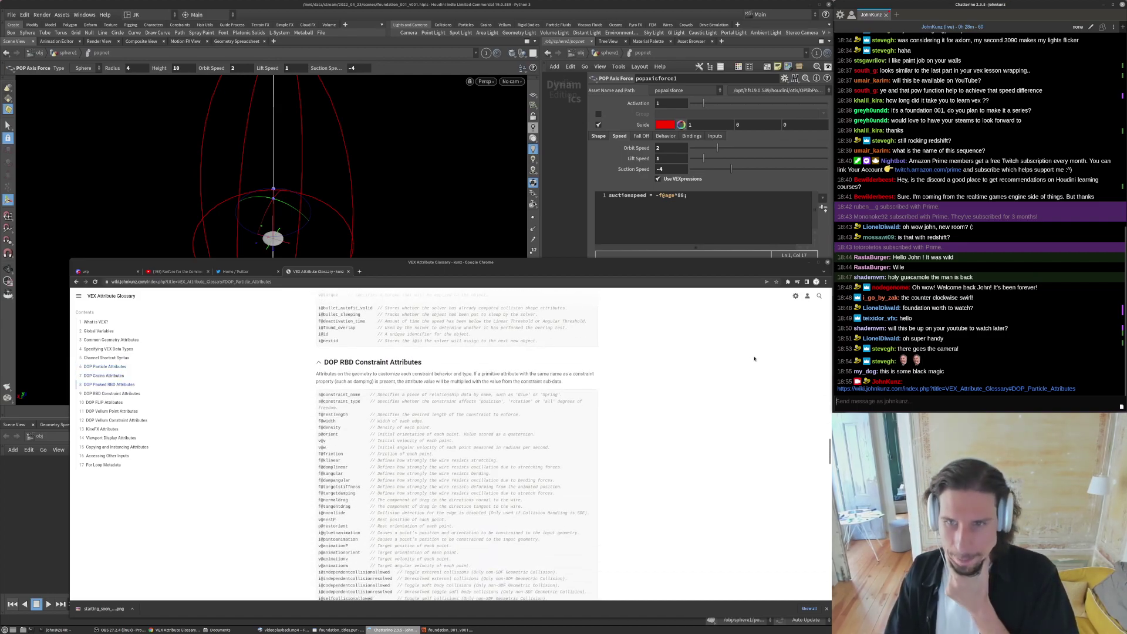
click(829, 452)
scroll(821, 446, up, 5)
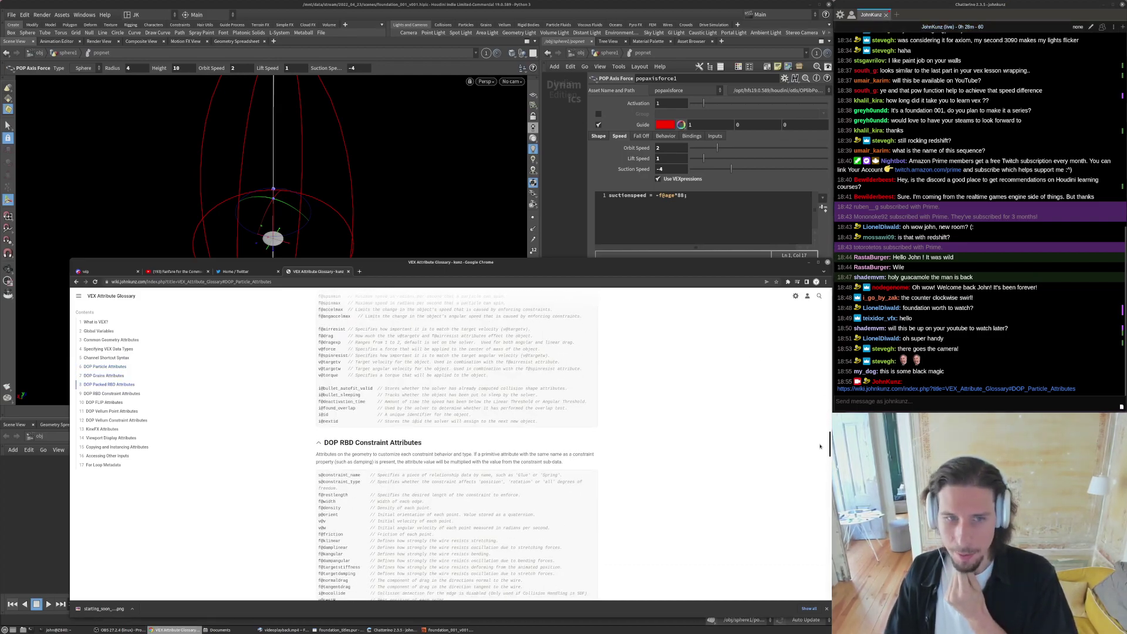
scroll(812, 439, up, 20)
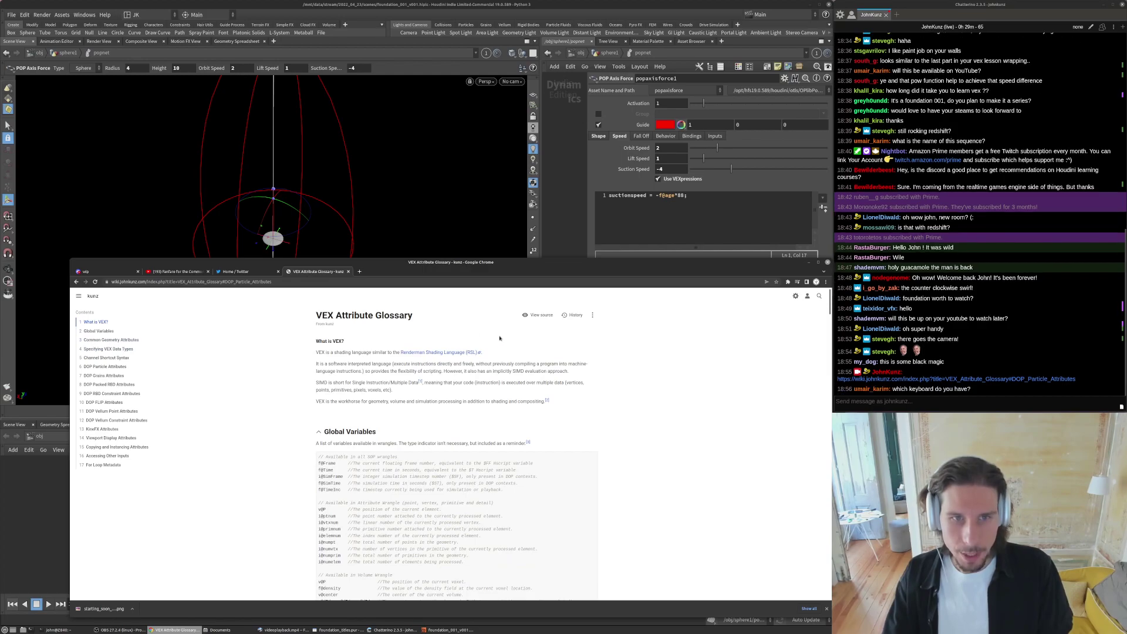
click(554, 206)
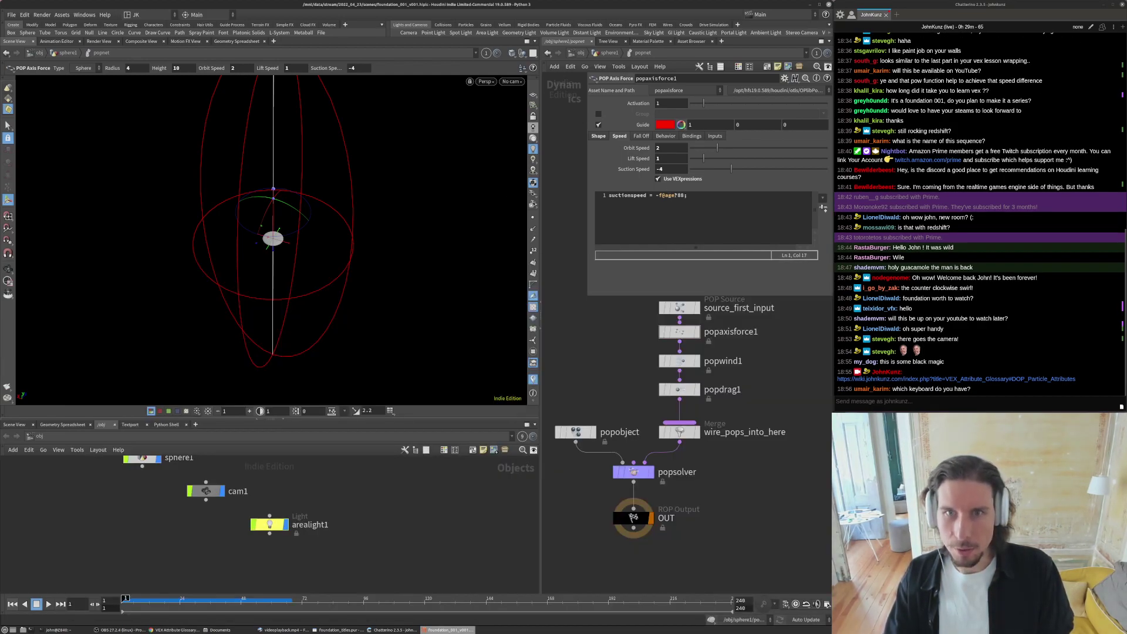
- Set the POP Axis Force suction expression to suctionspeed = -f@age*10; and play the simulation from the first frame
double_click(679, 195)
click(630, 326)
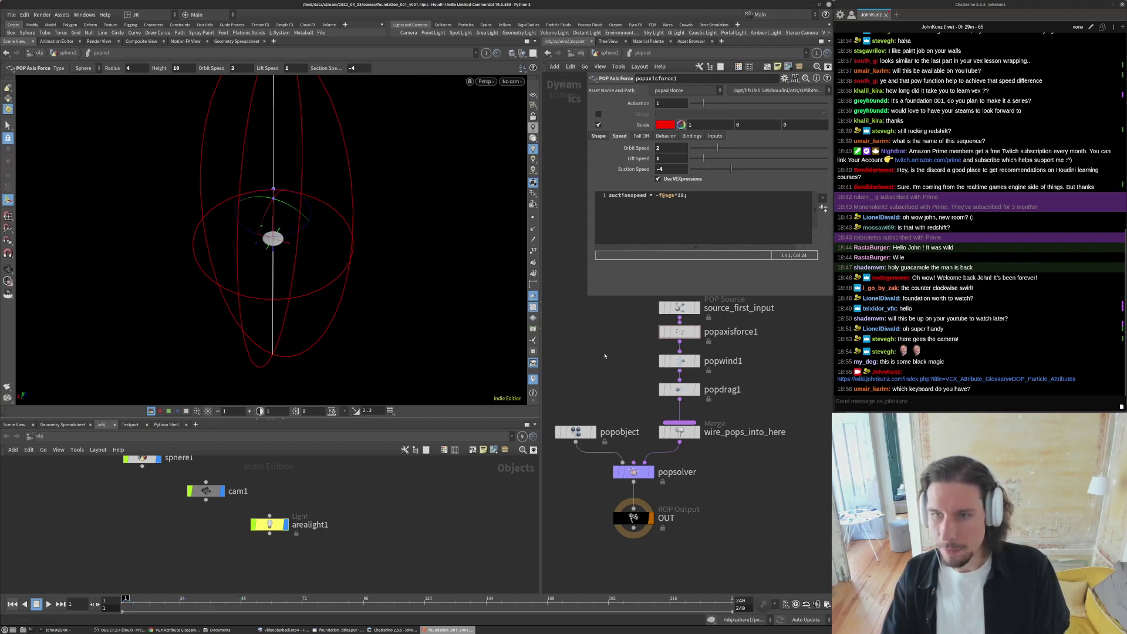
key(Up)
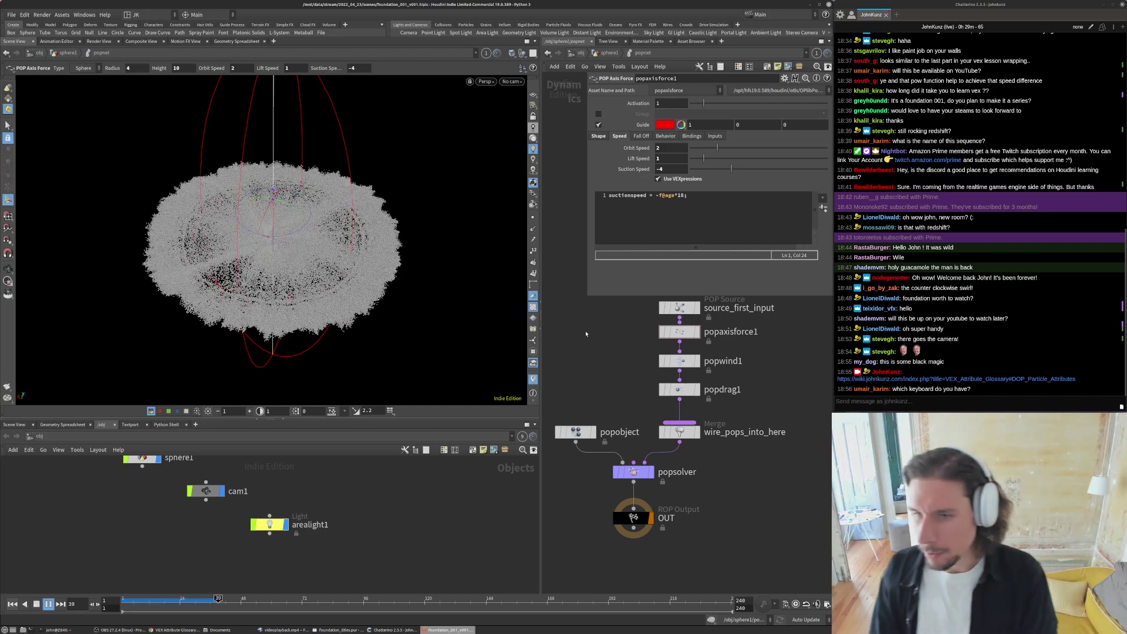
key(Up)
key(ctrl+Up)
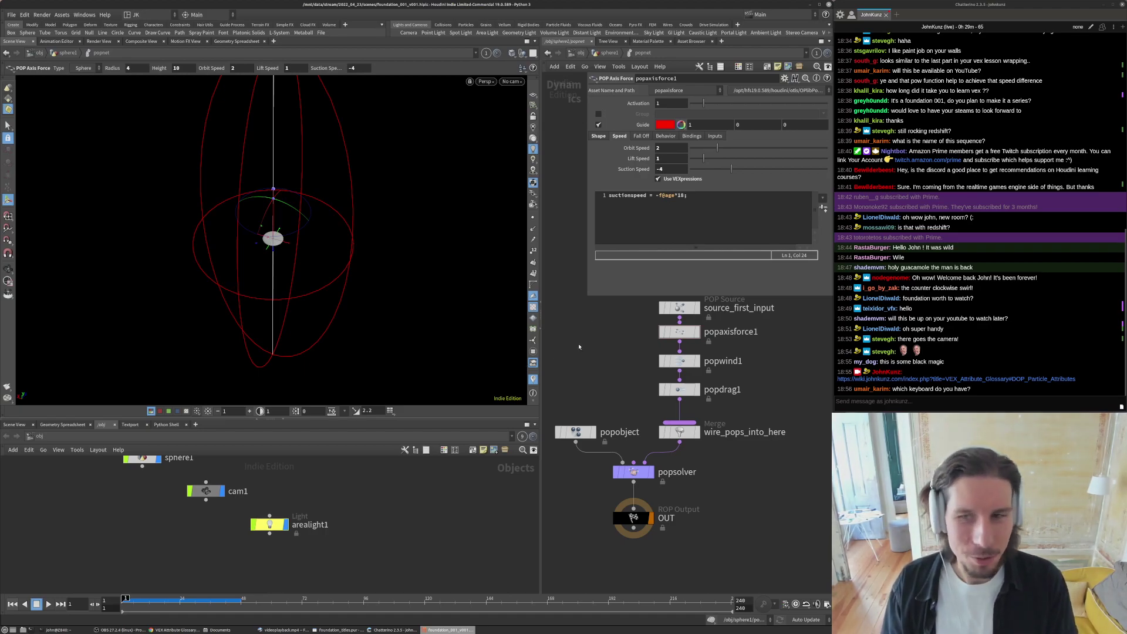
key(Up)
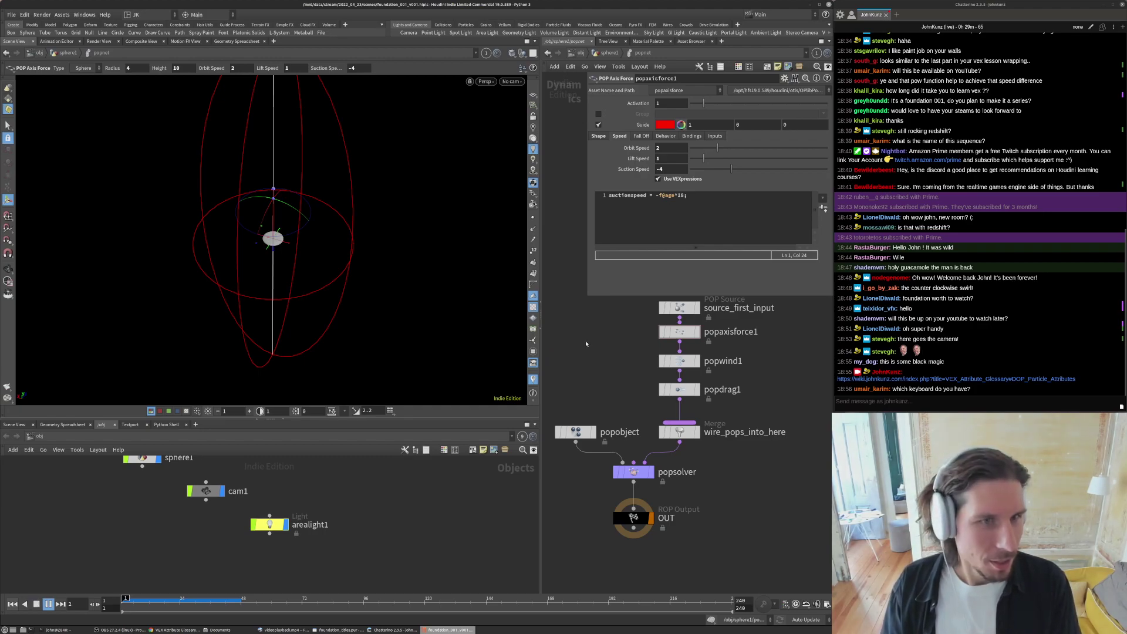
key(ctrl+Up)
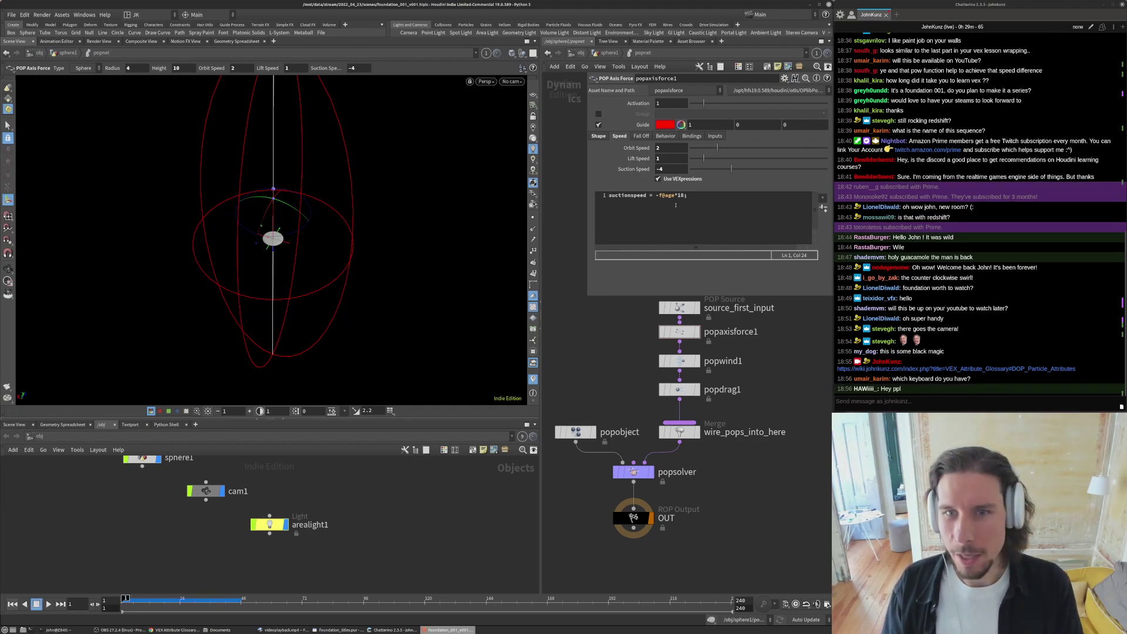
- Set the age multiplier in the suction speed expression to 4, play the simulation and rewind it
drag(685, 196, 676, 196)
text(4)
middle_drag(599, 370, 606, 346)
key(Up)
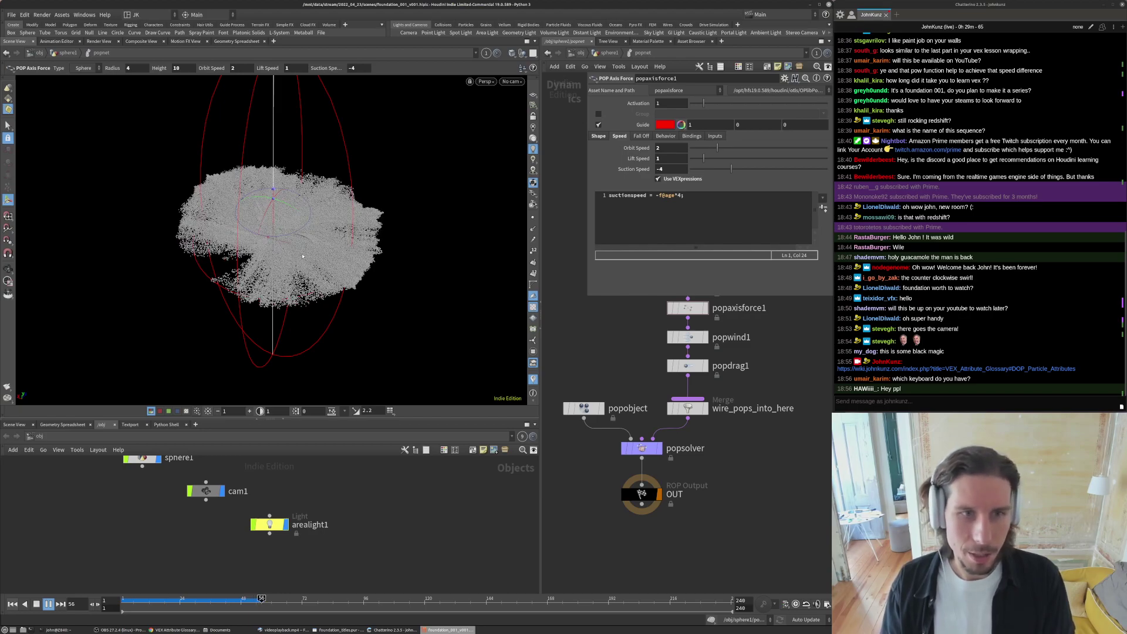
key(ctrl+Up)
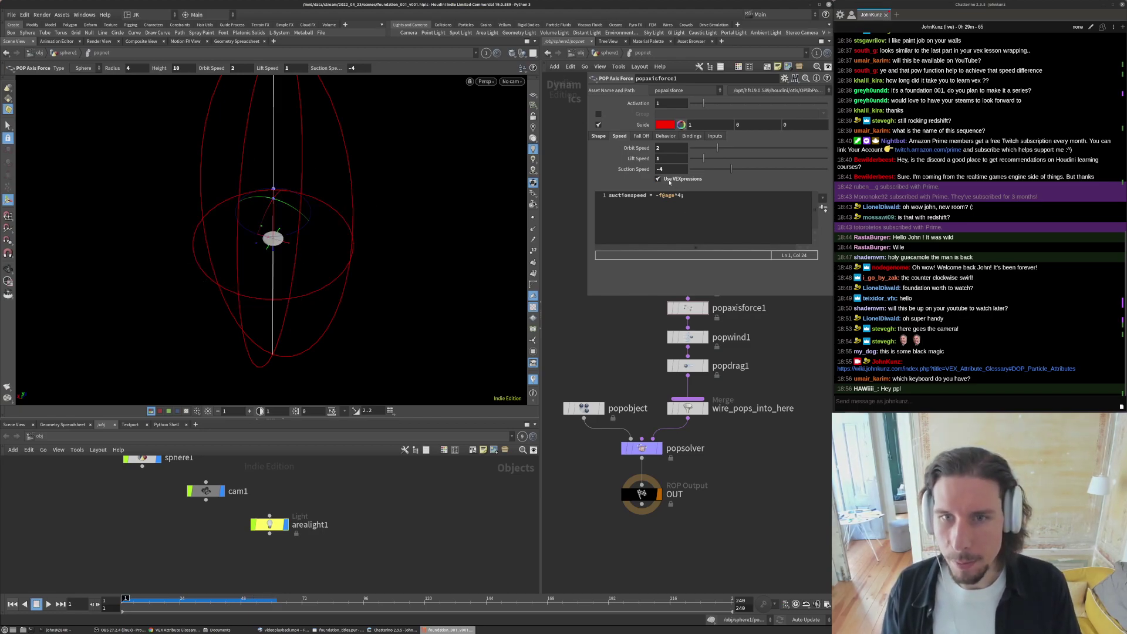
- Rewrite the expression as suctionspeed = fit(f@age, 0, 4, -5, 2); and play the simulation from a side view
click(679, 195)
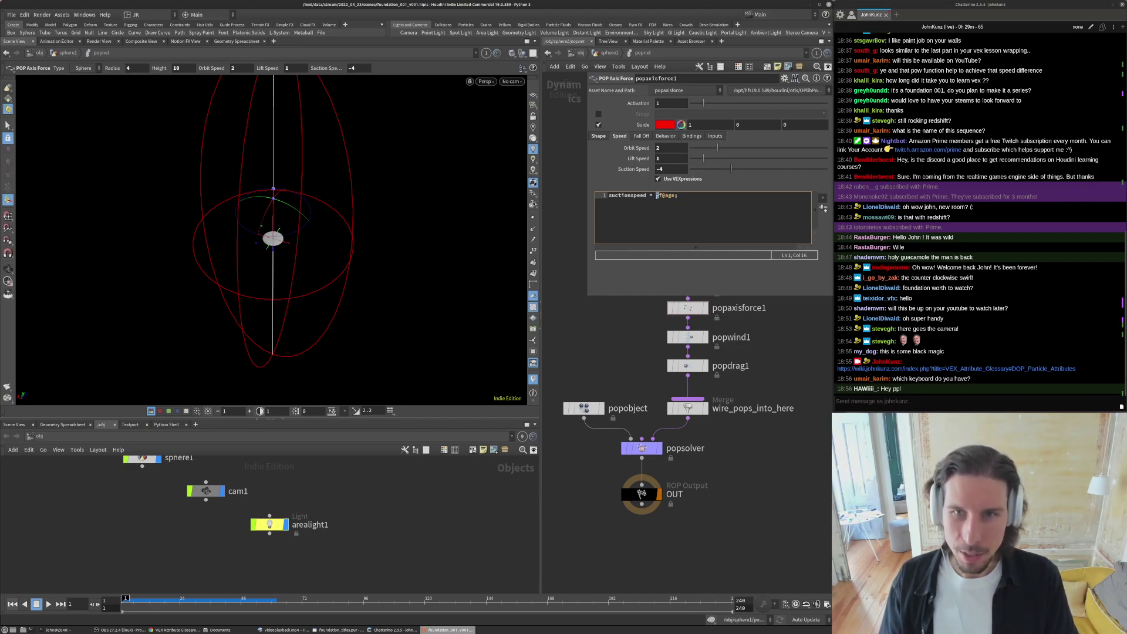
text(it(f)
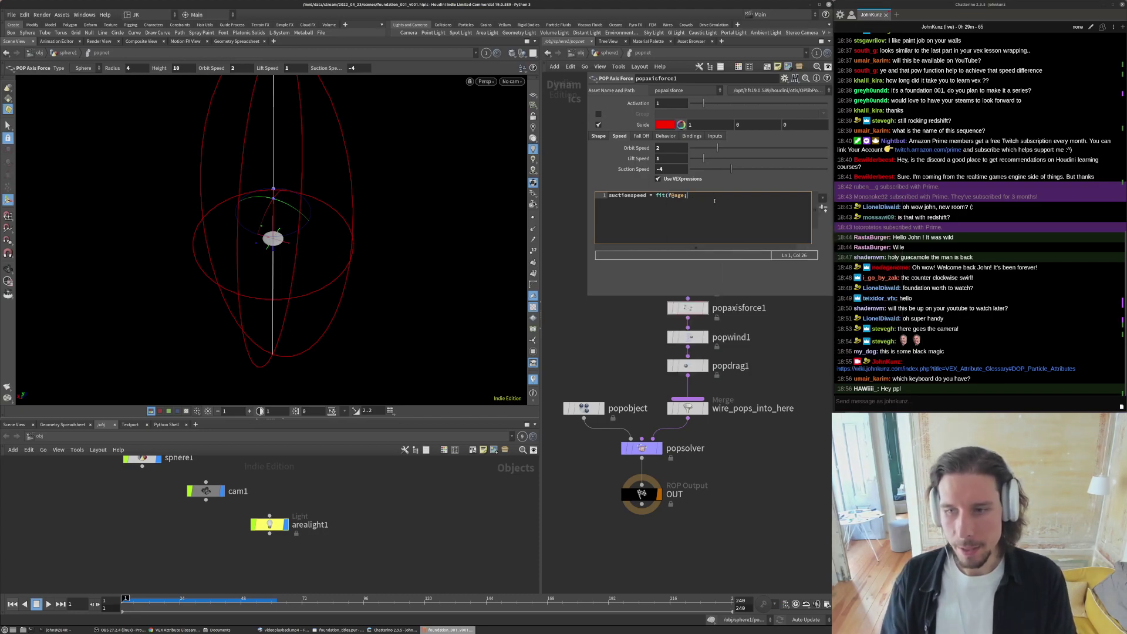
text(, 0, 4, -5, 2)
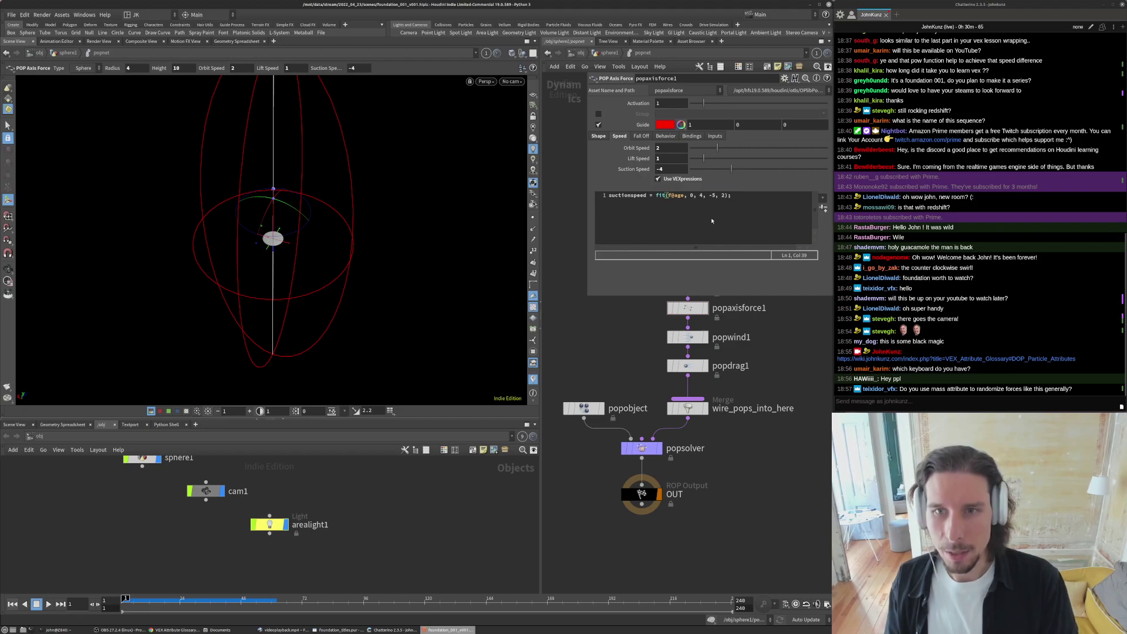
alt+drag(388, 238, 379, 222)
key(Up)
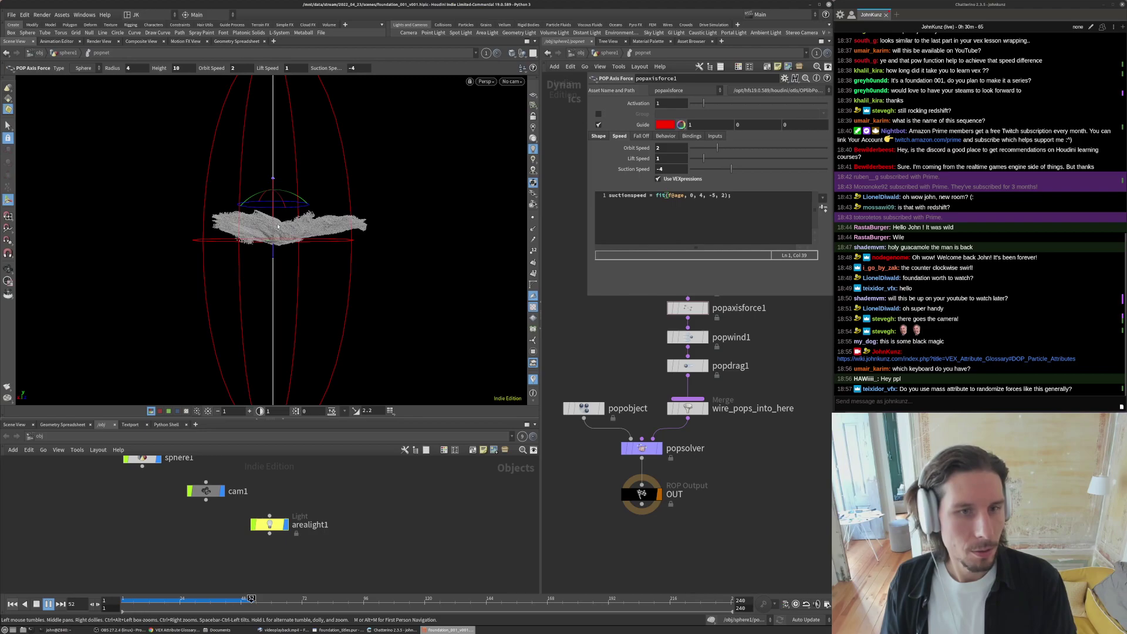
key(ctrl+Up)
- In the suction speed fit, set the maximum age to 2 and the starting speed to -3, and play the simulation
click(714, 196)
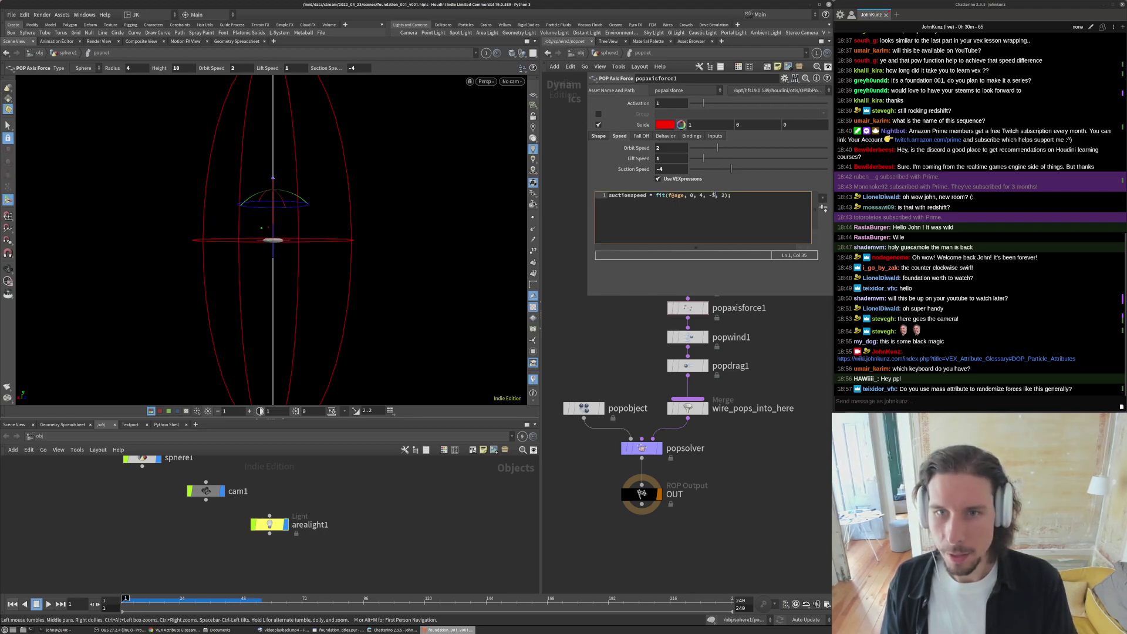
click(701, 195)
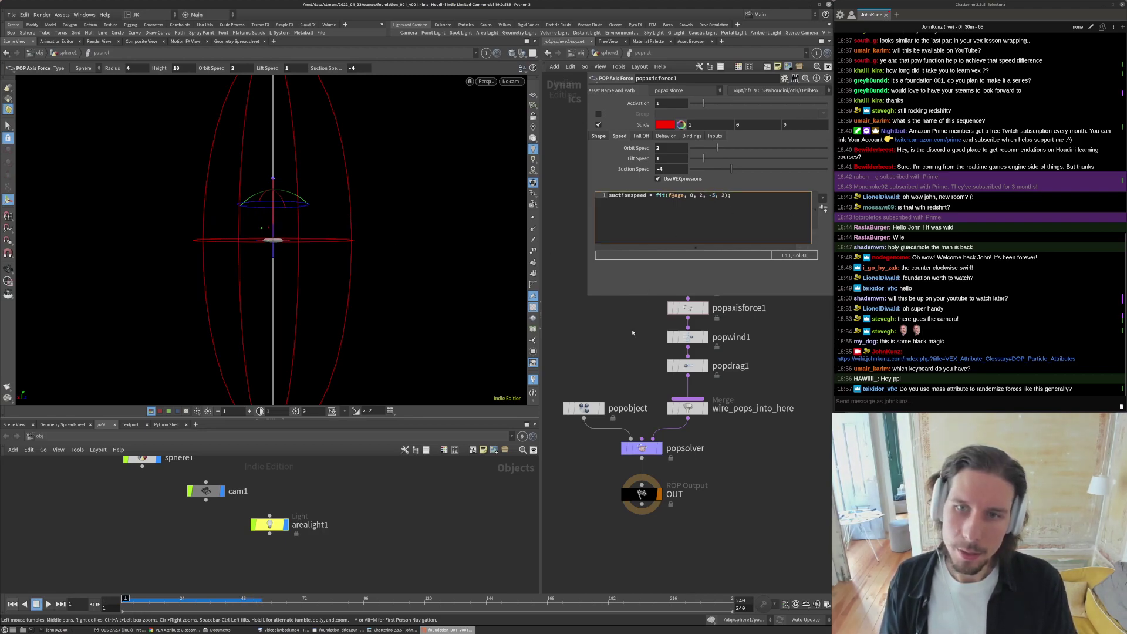
click(714, 196)
text(3)
key(Up)
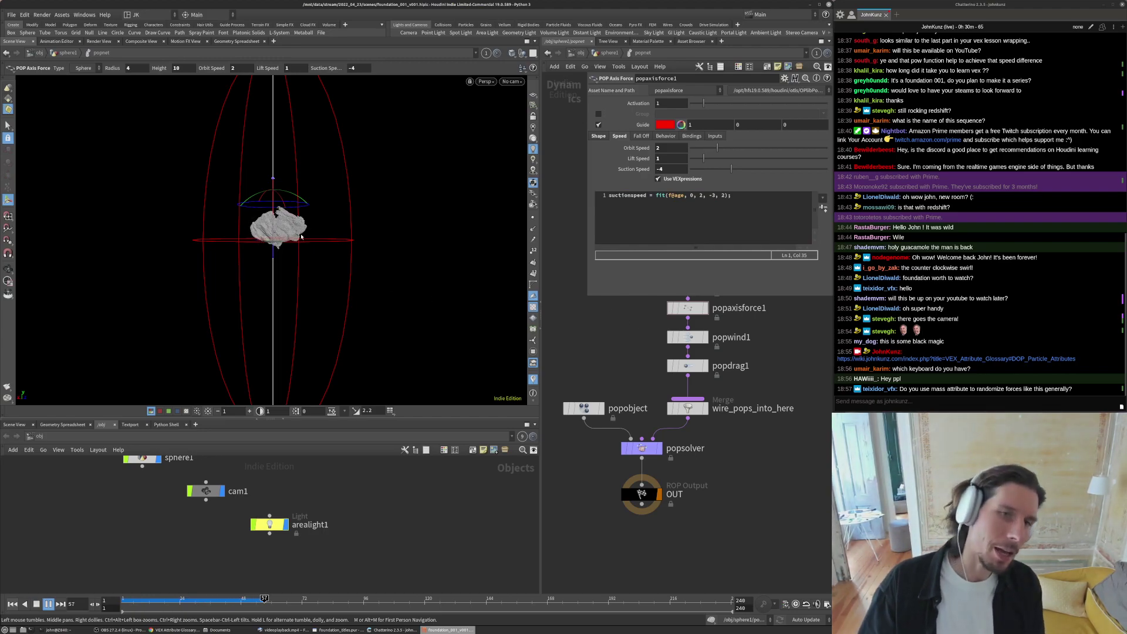
- Examine the particle form up close from above and replay the simulation from the first frame
key(Escape)
drag(301, 237, 334, 328)
right_drag(335, 282, 448, 145)
drag(448, 144, 277, 221)
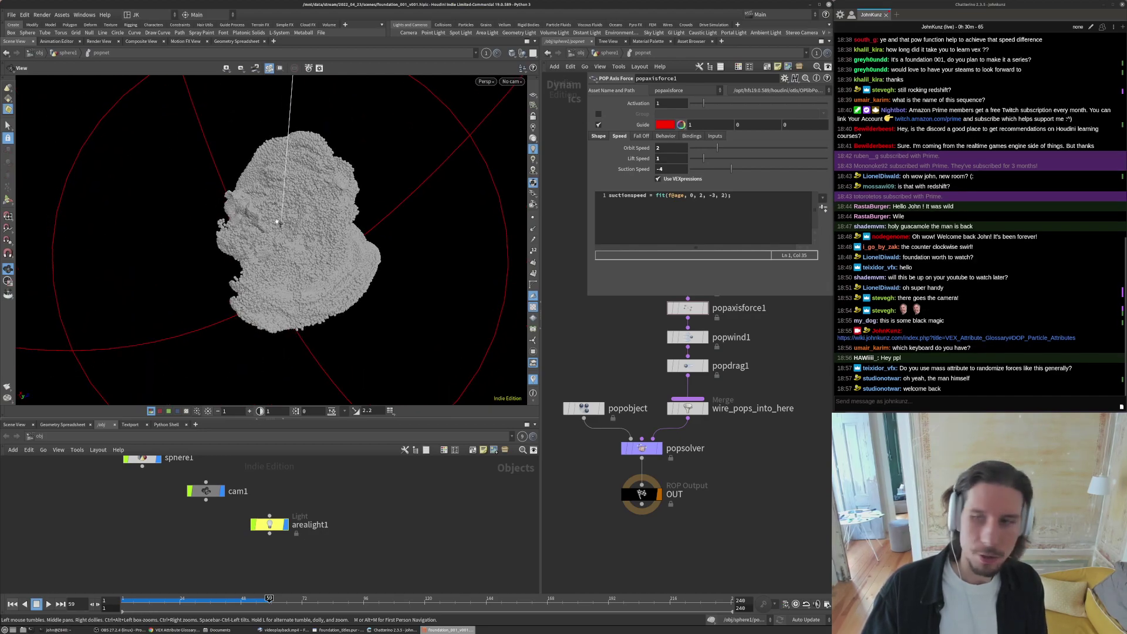
key(Return)
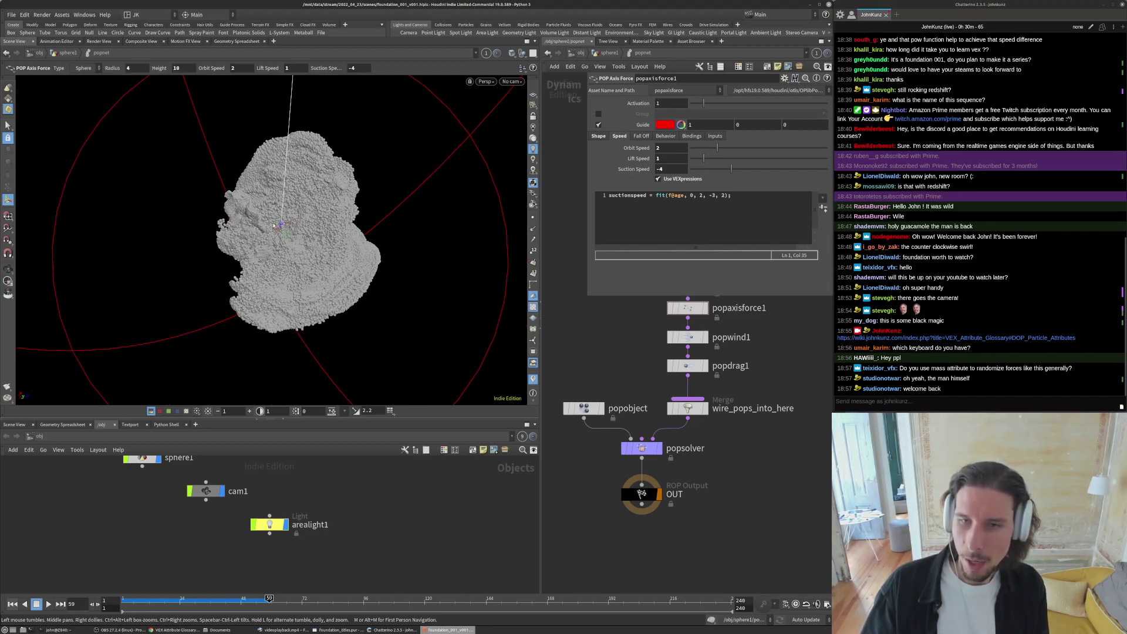
key(ctrl+Up)
key(Up)
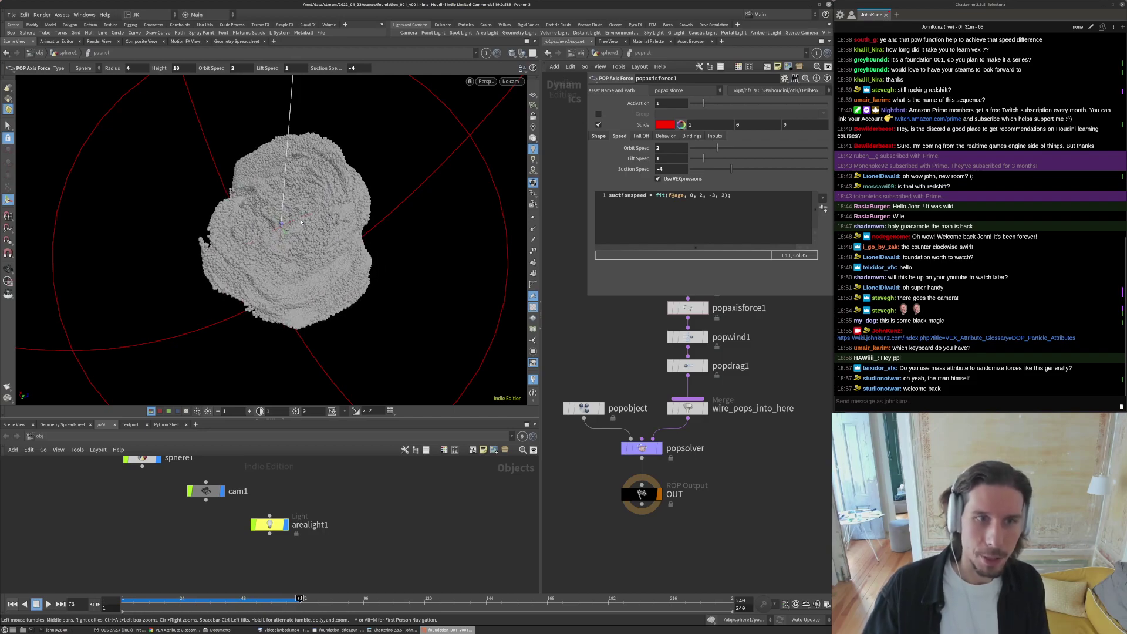
- Inspect the underside, sides and top of the swirled particle form
key(Escape)
drag(285, 240, 340, 162)
scroll(340, 162, up, 5)
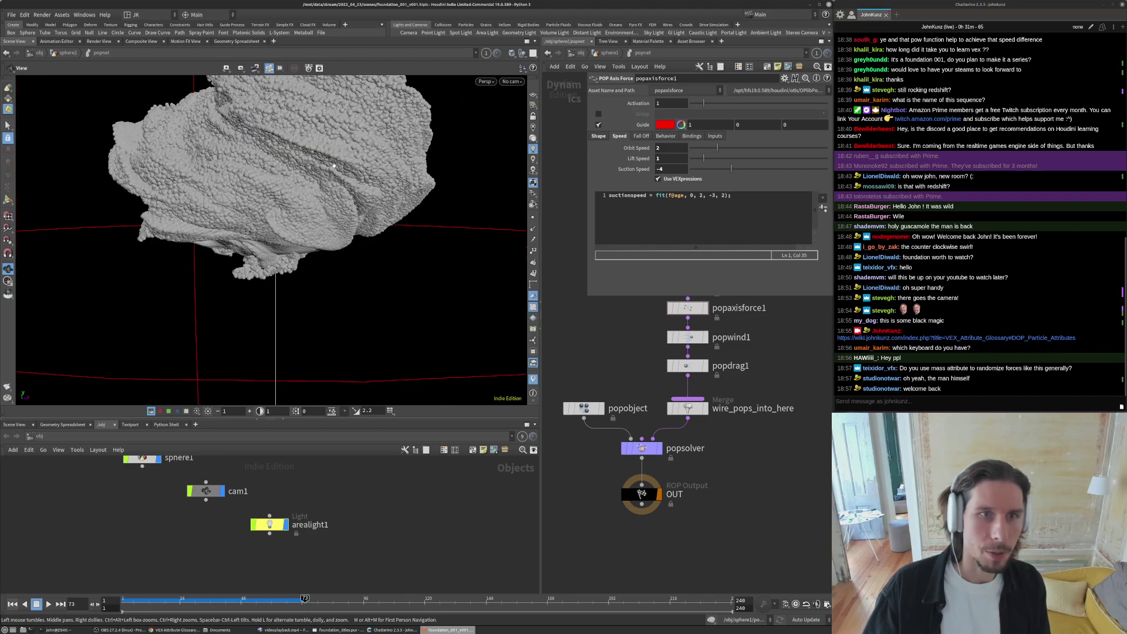
drag(324, 241, 311, 172)
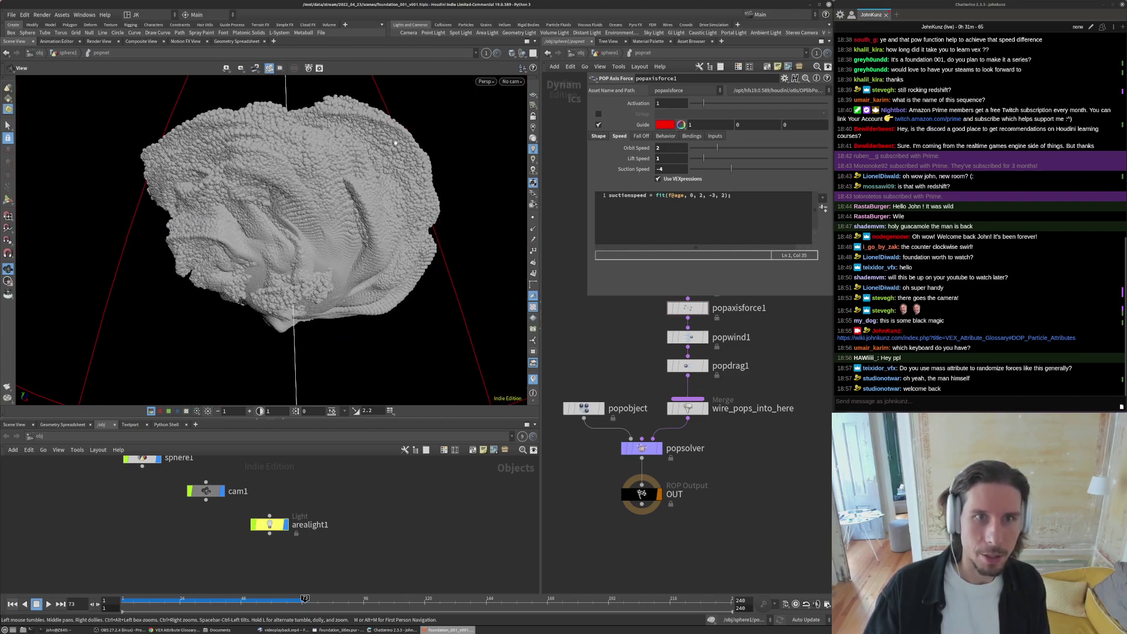
drag(370, 155, 277, 235)
scroll(355, 264, down, 5)
key(Return)
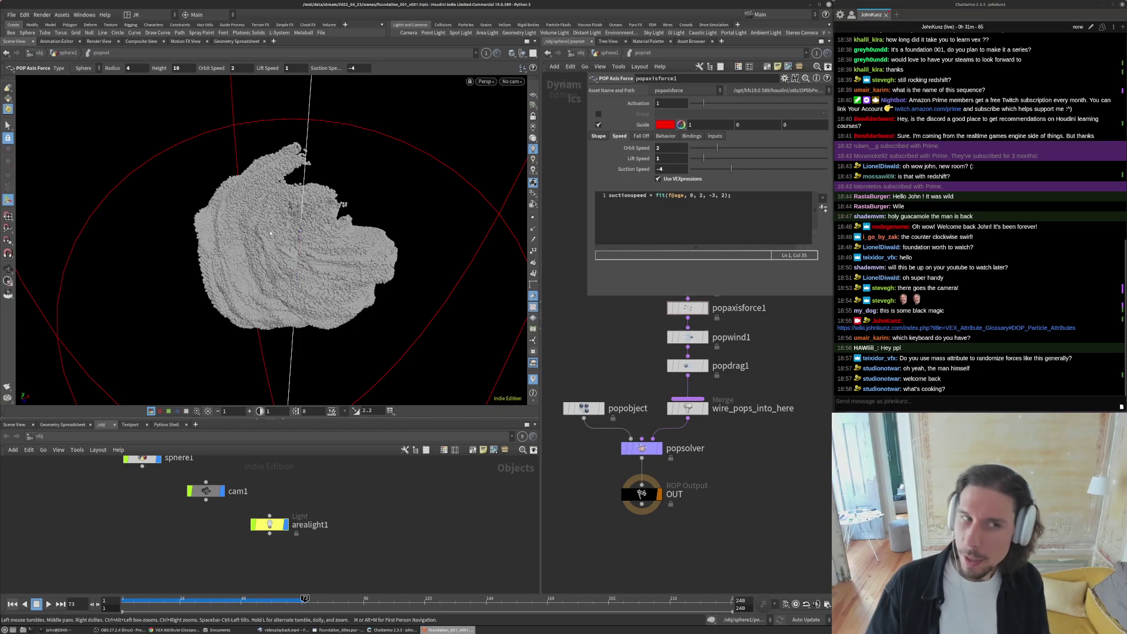
- Return the viewport to cam1, play the particle simulation through it and rewind to the first frame
drag(349, 232, 362, 271)
key(backslash)
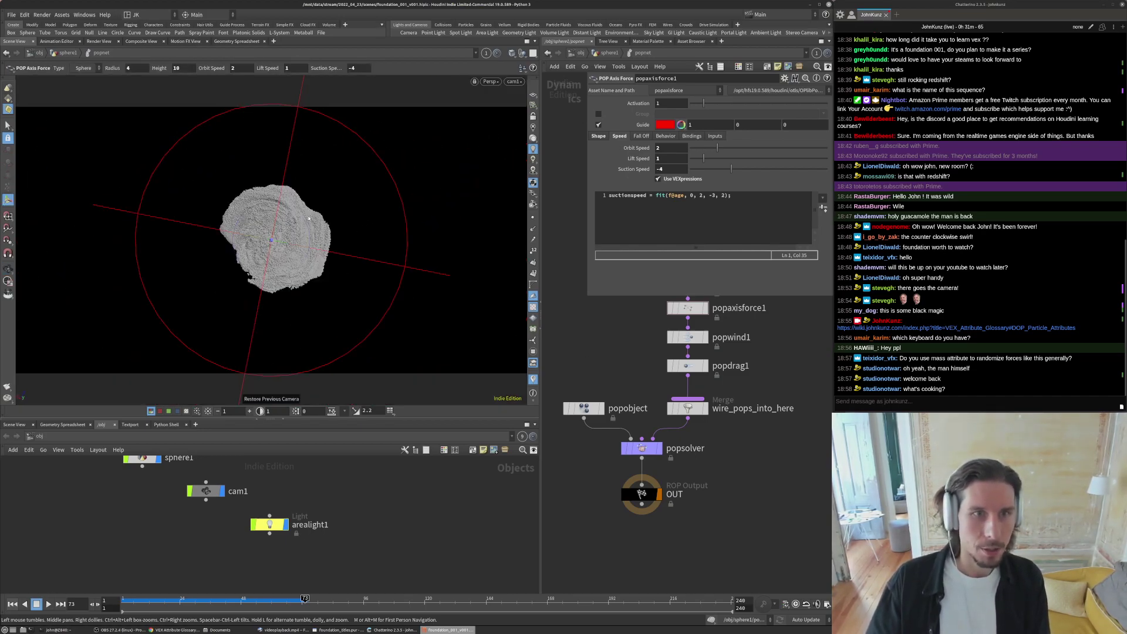
key(ctrl+Left)
key(Up)
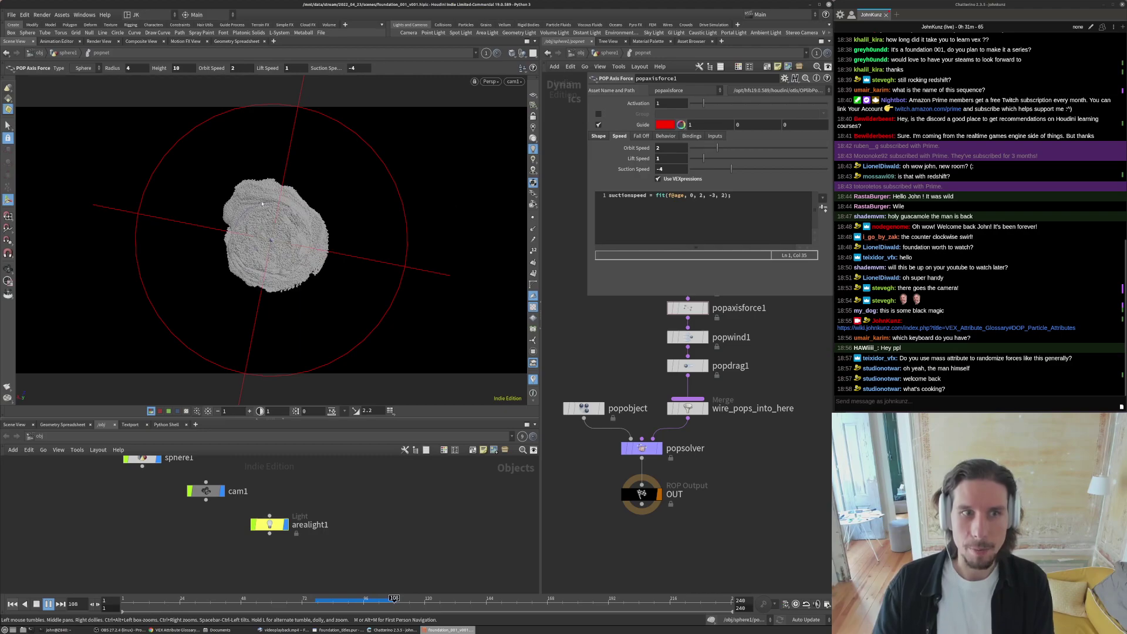
key(Up)
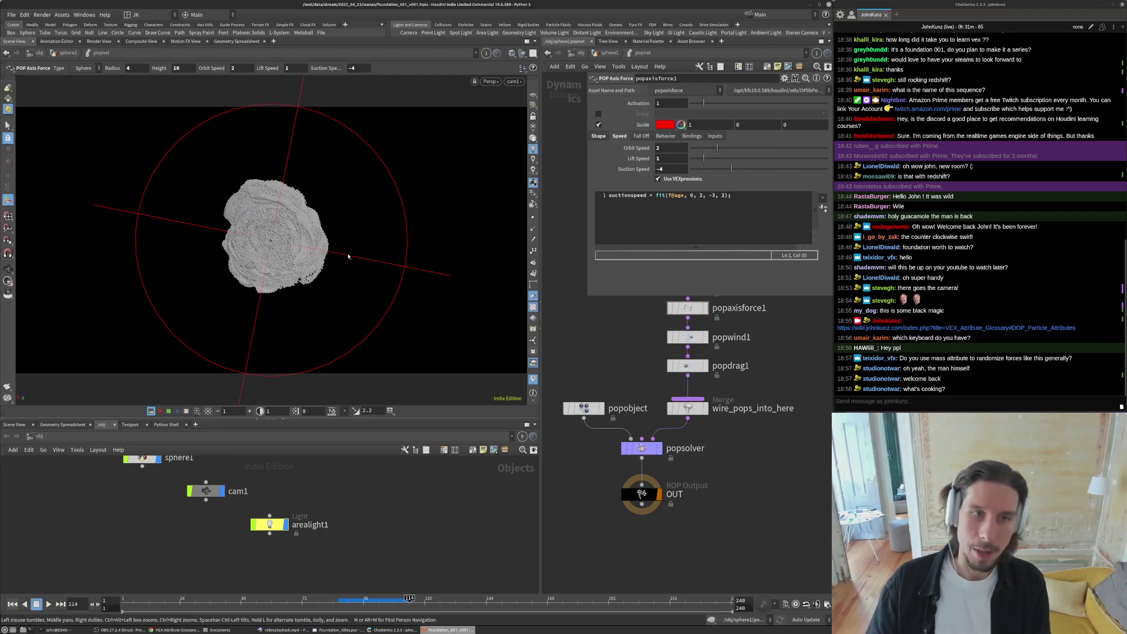
key(ctrl+Up)
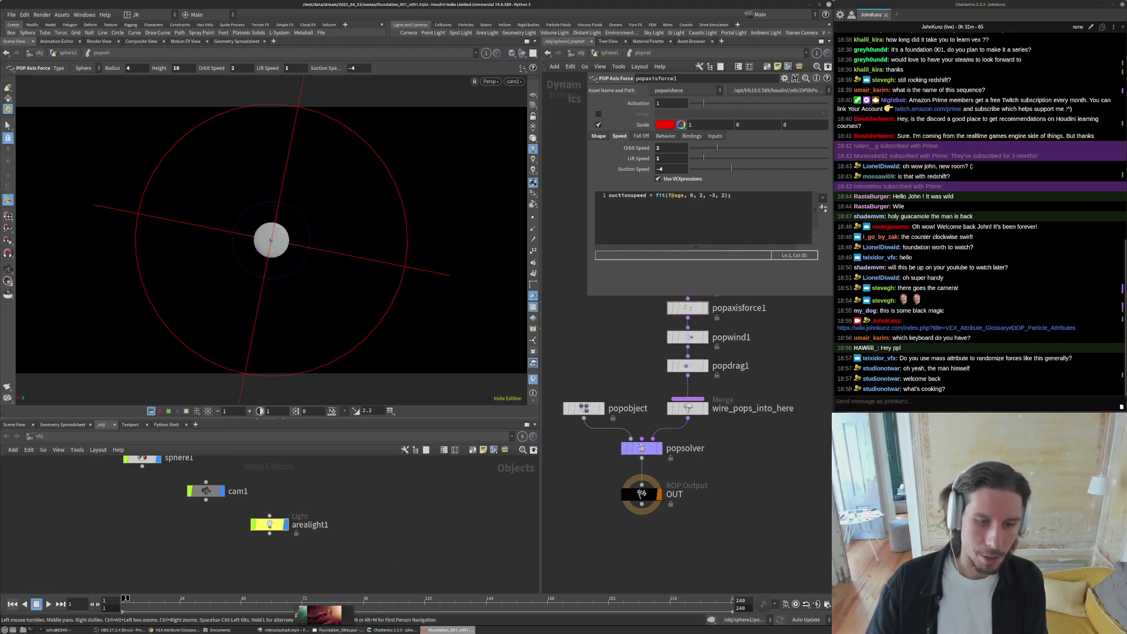
- Switch to the video player to review the videoplayback.mp4 reference, pause it, and return to Houdini
click(285, 629)
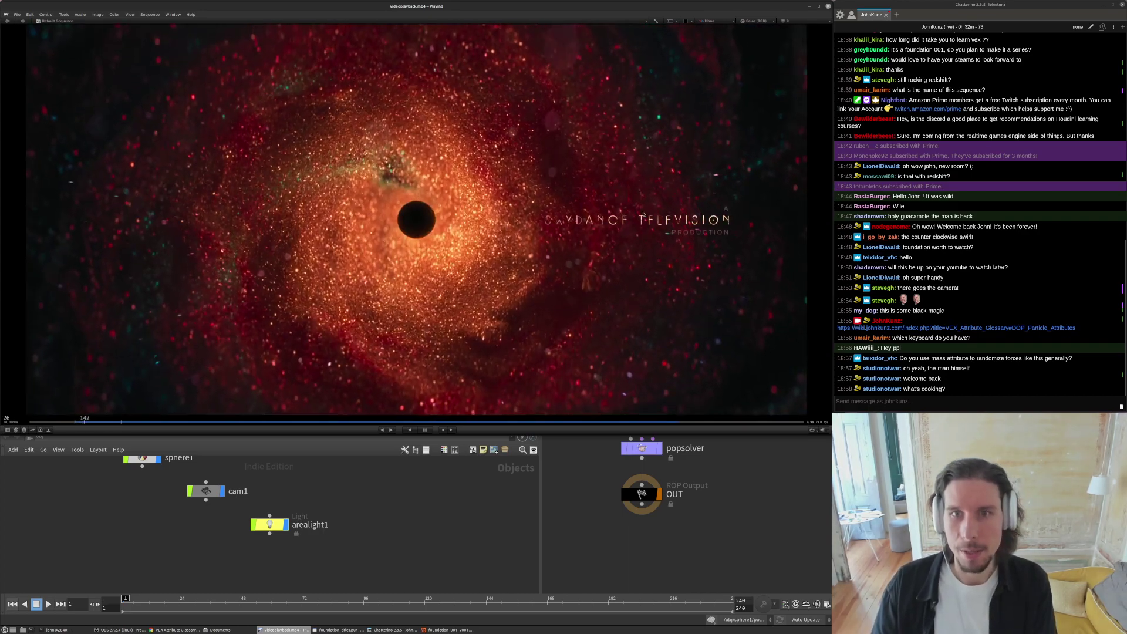
key(space)
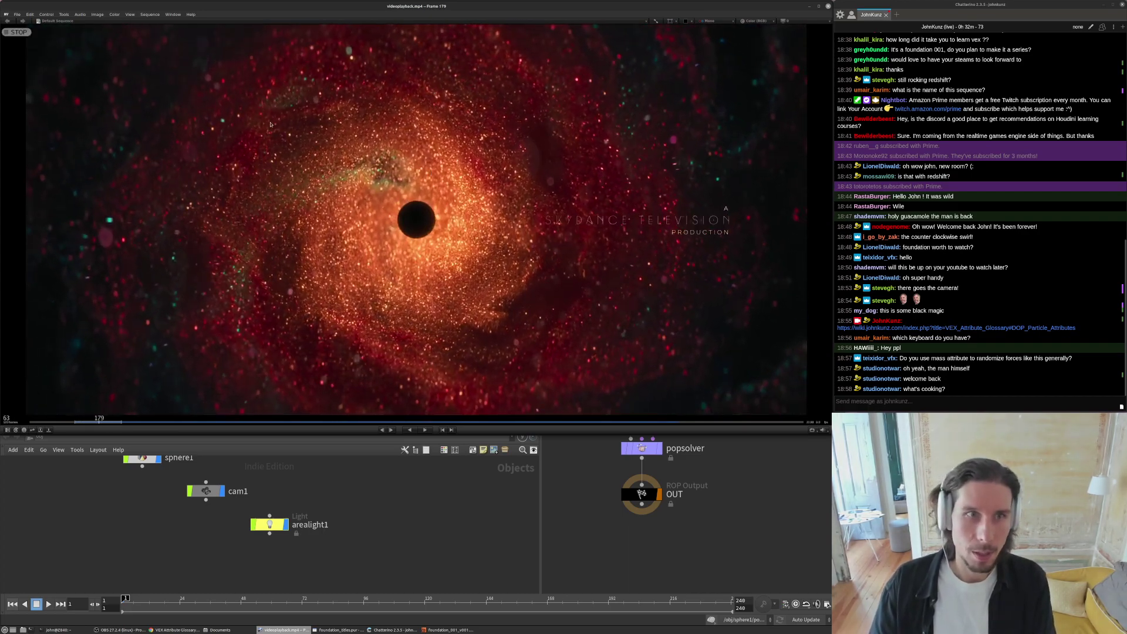
key(alt+Tab)
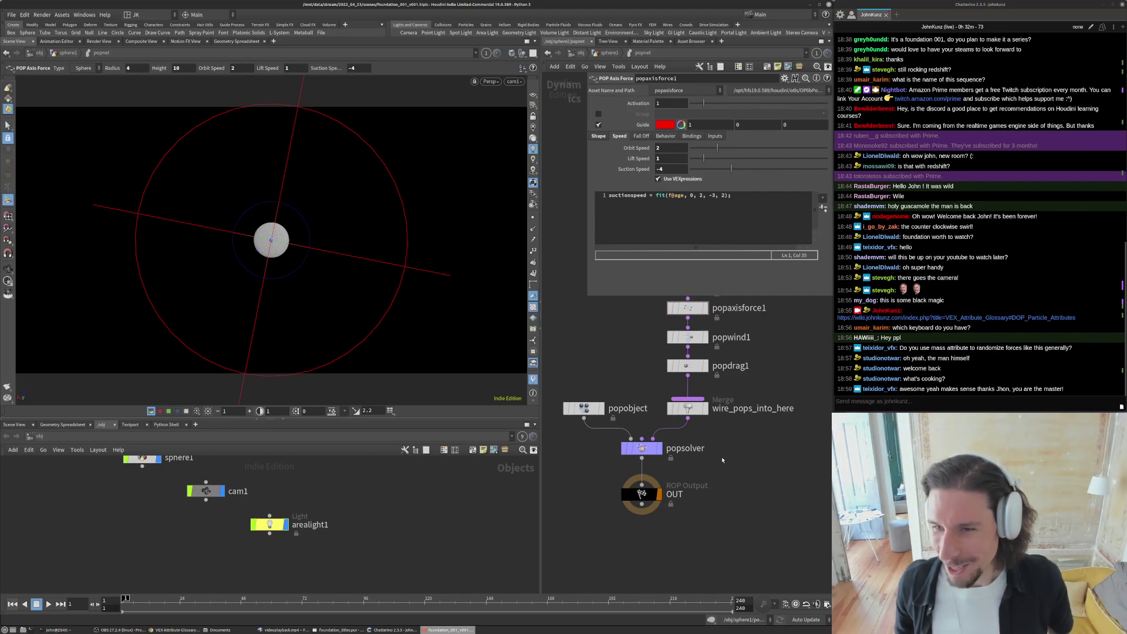
- Play the simulation through the camera, stop it and examine the particle form from the side
key(Up)
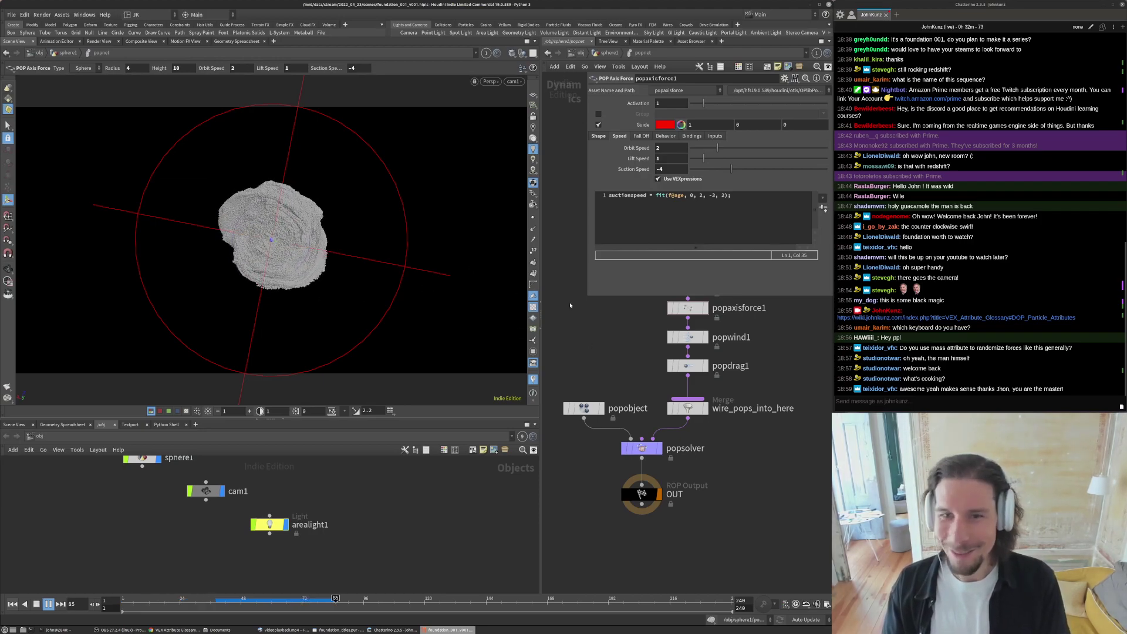
key(Up)
key(Escape)
mouse_move(276, 226)
mouse_down()
mouse_move(388, 156)
mouse_move(283, 218)
mouse_up()
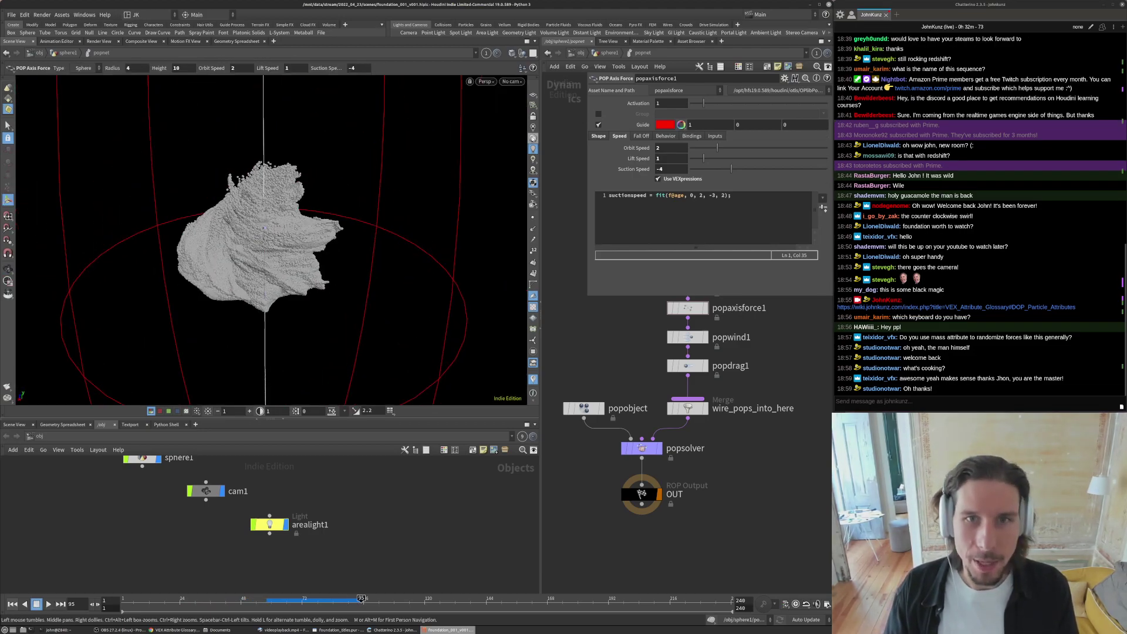
- Check the particles with arealight1 at object level and through cam1, and return to sphere1's geometry network
click(580, 53)
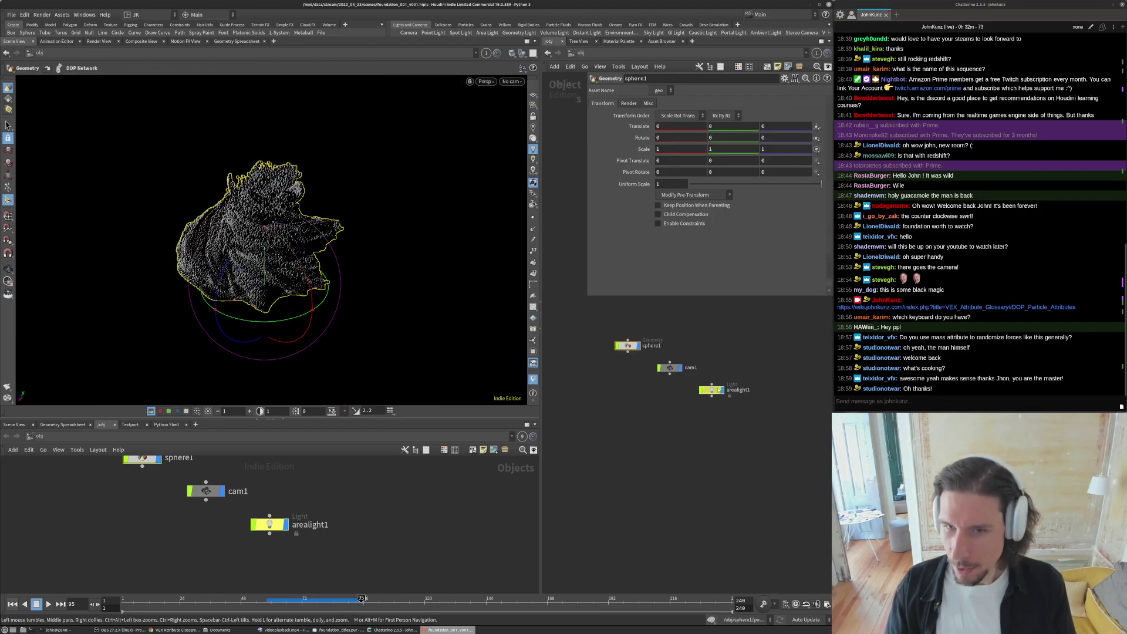
click(711, 390)
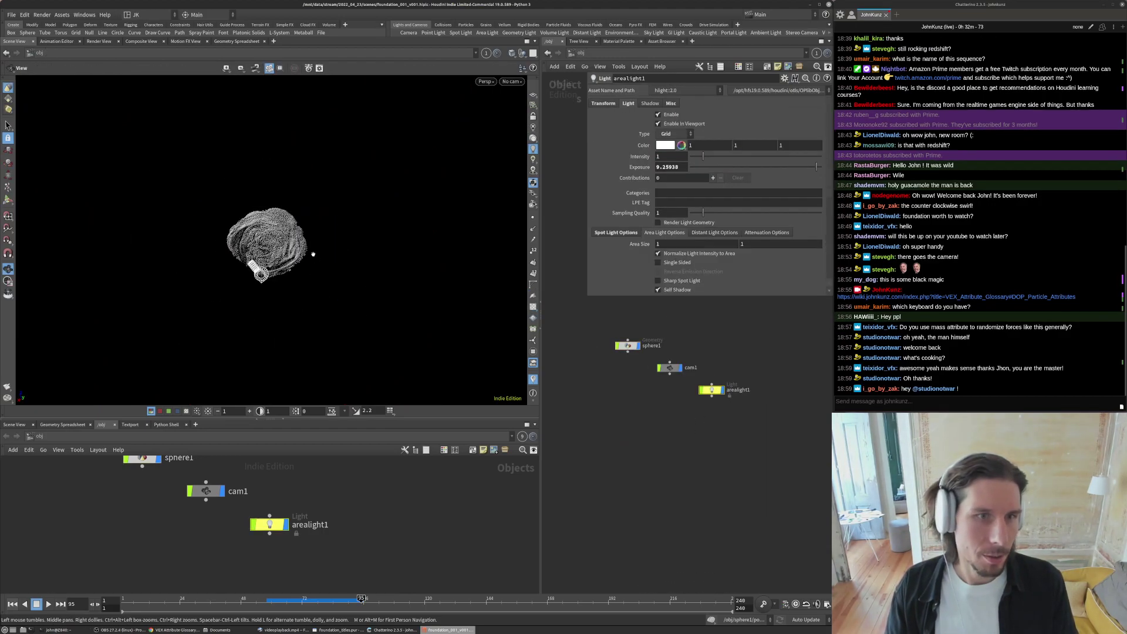
key(Return)
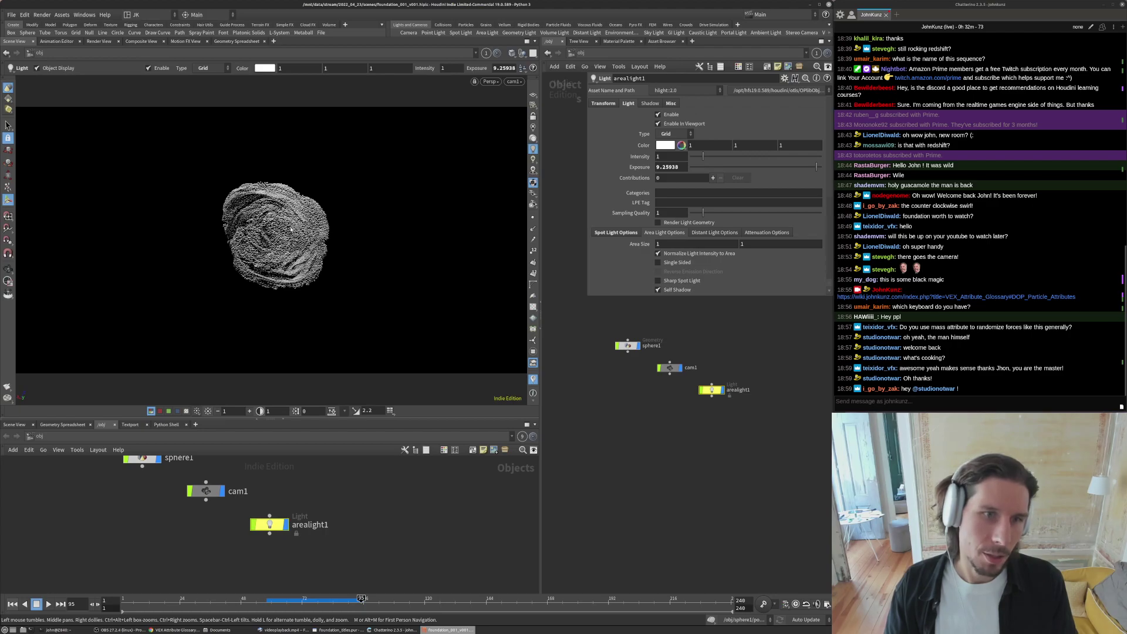
double_click(628, 346)
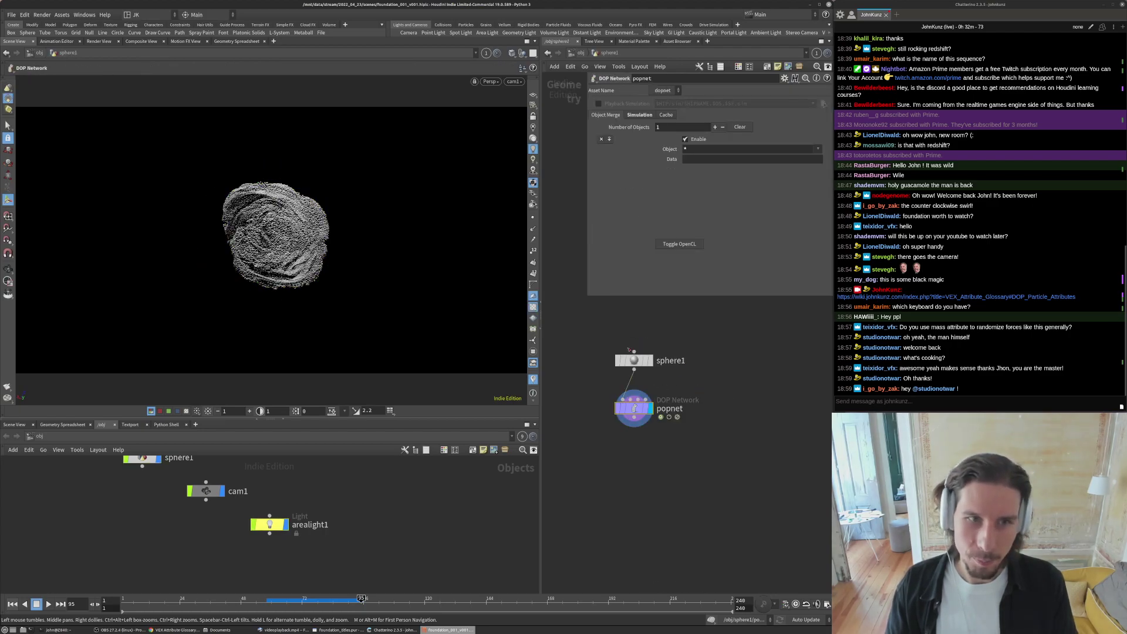
double_click(636, 407)
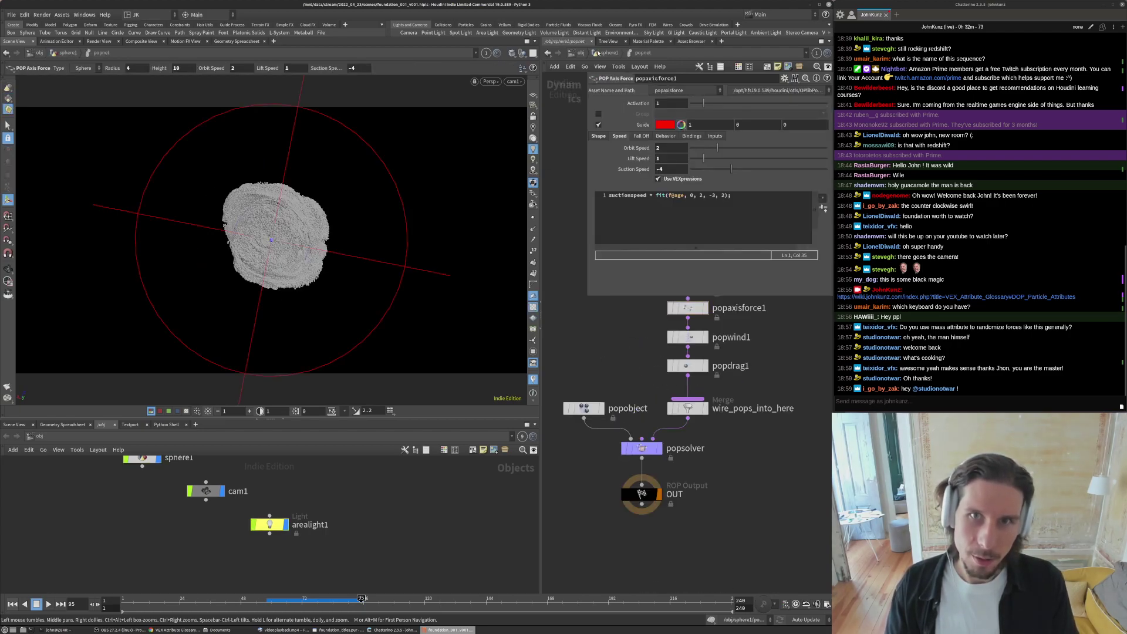
click(599, 53)
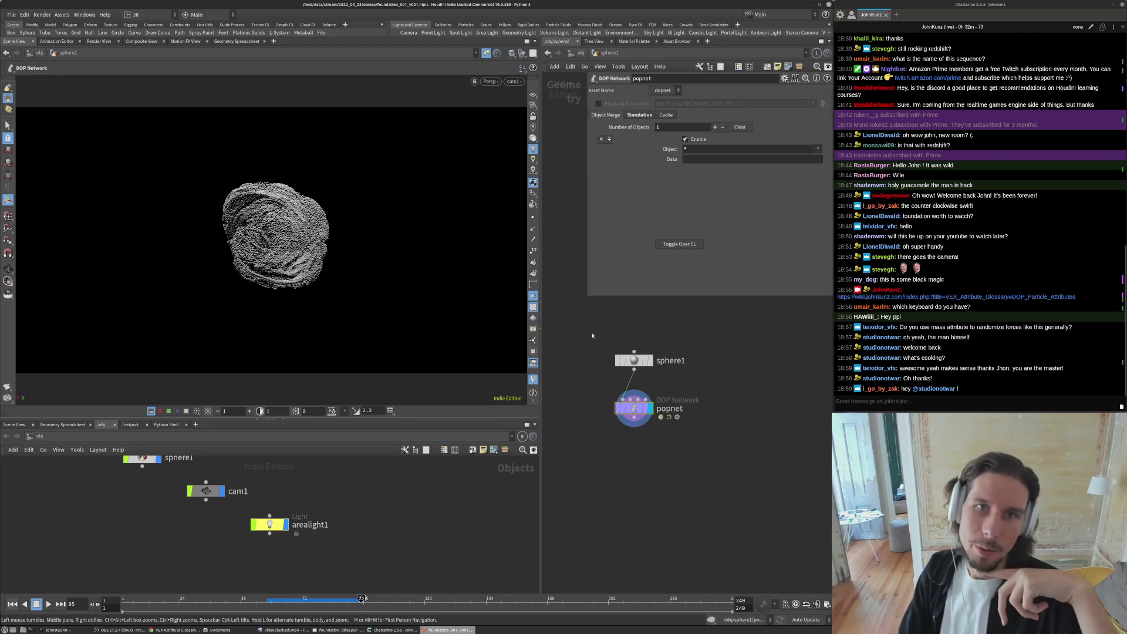
- Enter the popnet network, play the particle simulation briefly through cam1 and rewind to the first frame
double_click(632, 411)
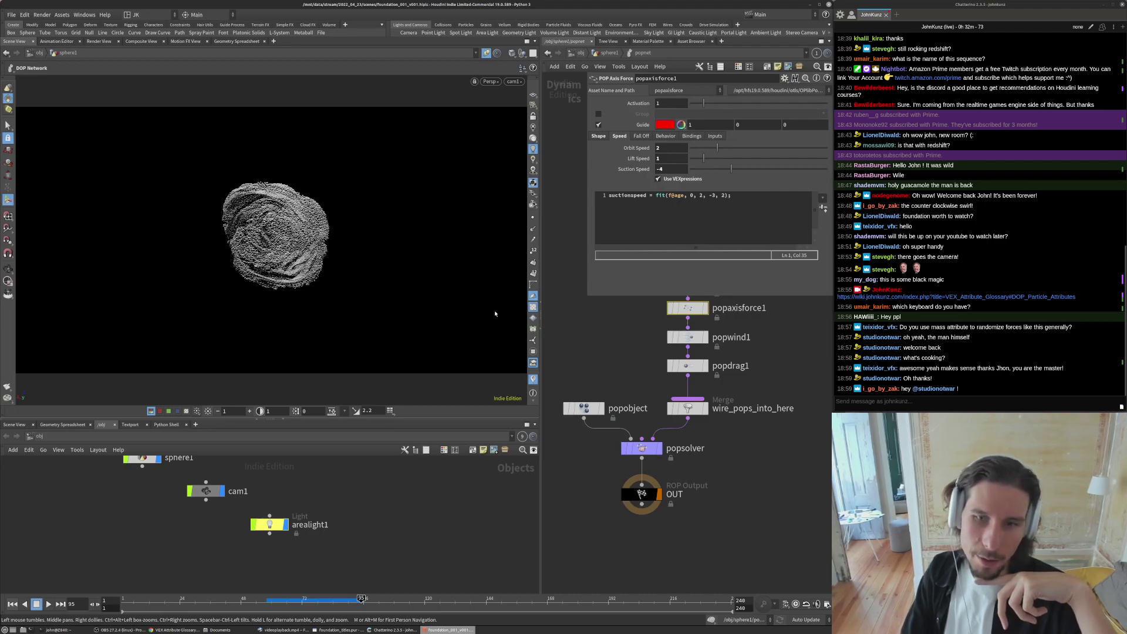
middle_drag(770, 448, 765, 460)
key(Up)
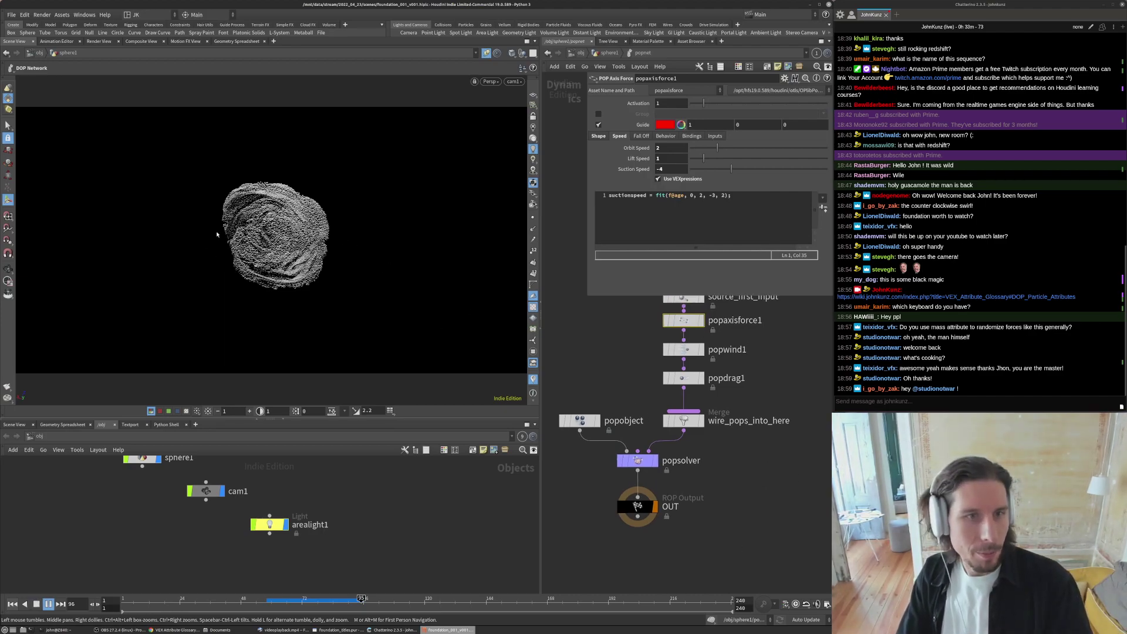
key(Up)
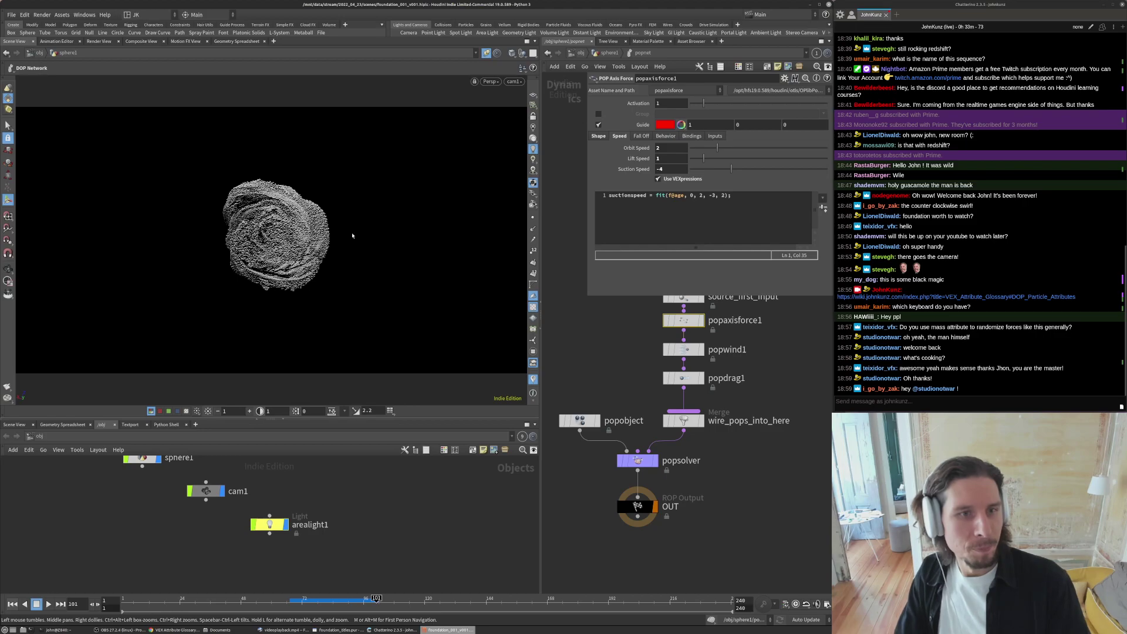
key(ctrl+Up)
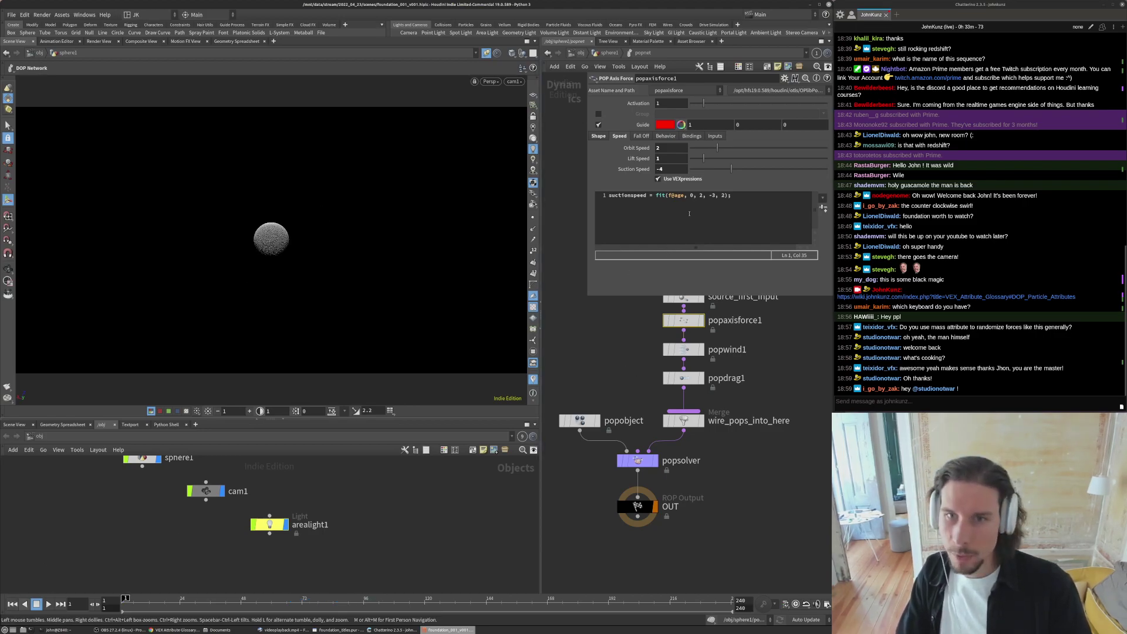
- Change popaxisforce1's suction expression to suctionspeed = fit(f@age, 0, 2, -4, 1);
click(714, 196)
text(4)
click(648, 351)
drag(725, 195, 720, 196)
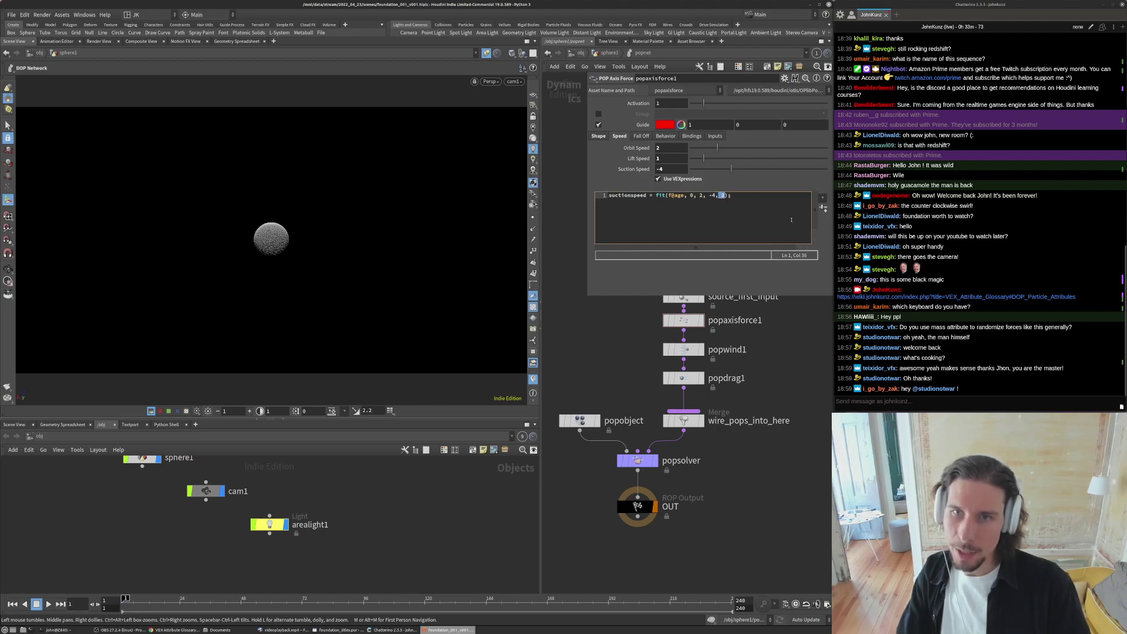
click(640, 354)
- Play the simulation, examine the particle form from another angle and replay it from an earlier frame
key(Up)
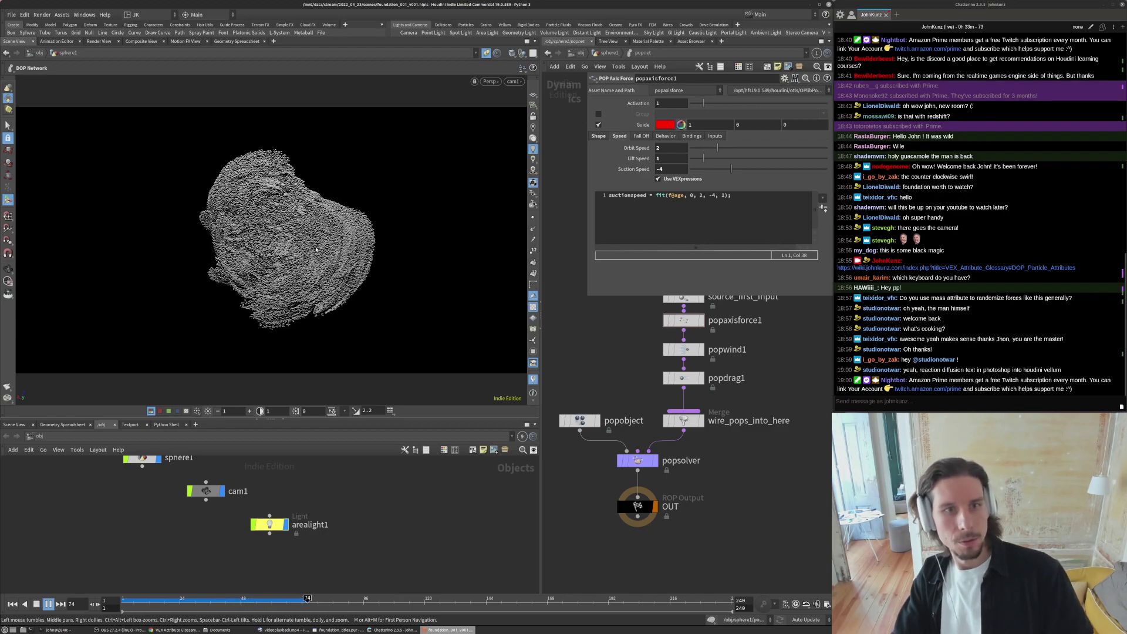
key(Escape)
drag(299, 273, 278, 226)
drag(296, 177, 354, 248)
key(Escape)
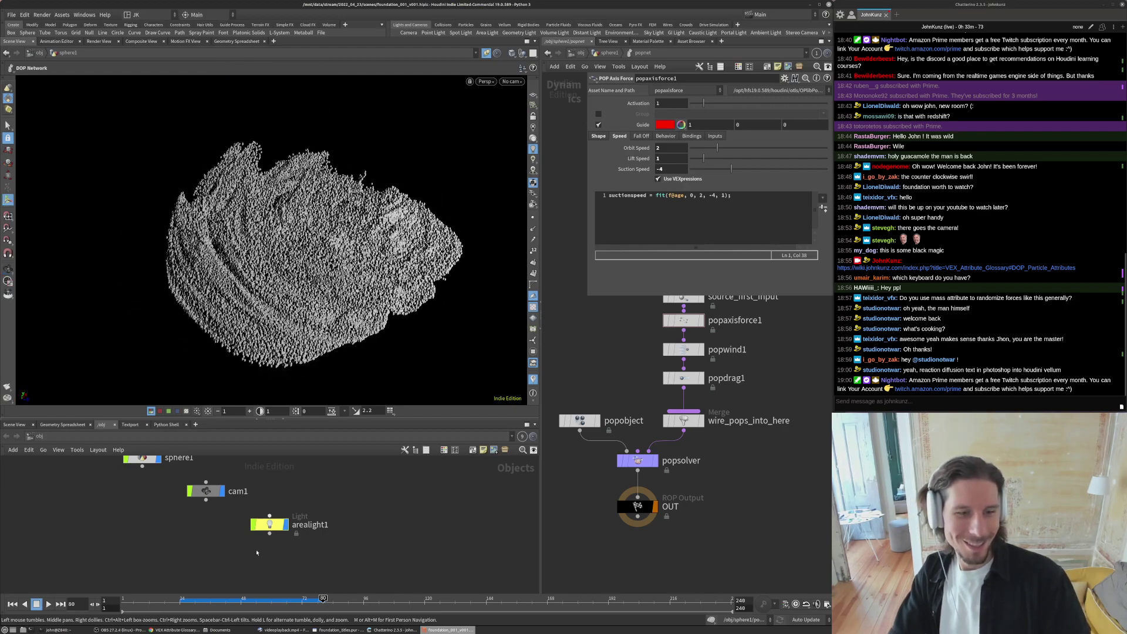
click(191, 601)
key(Up)
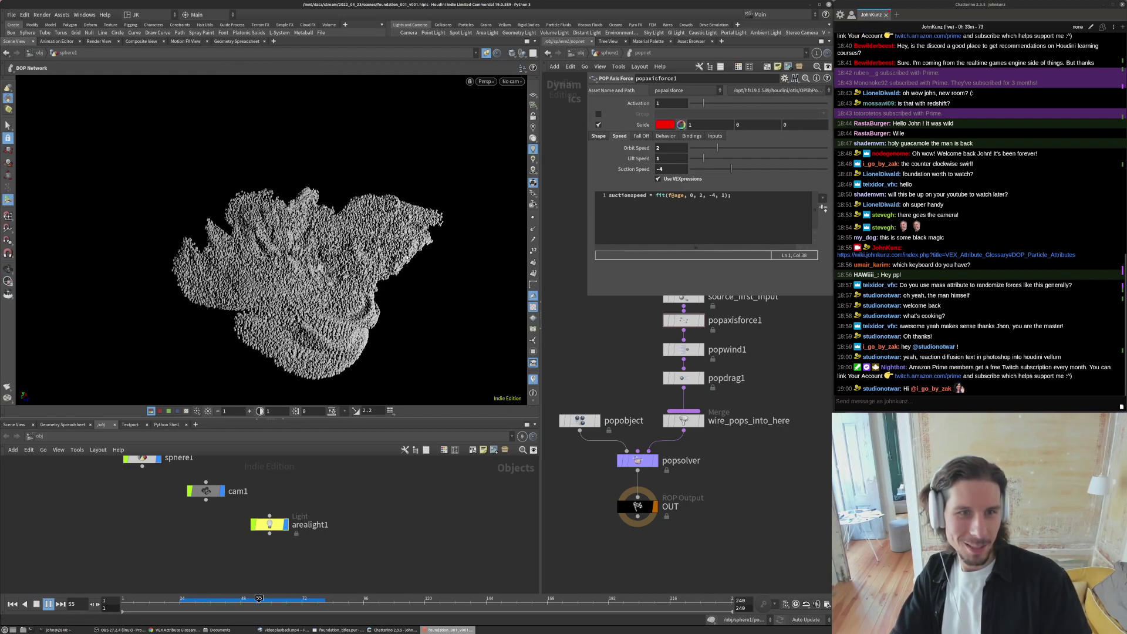
key(Up)
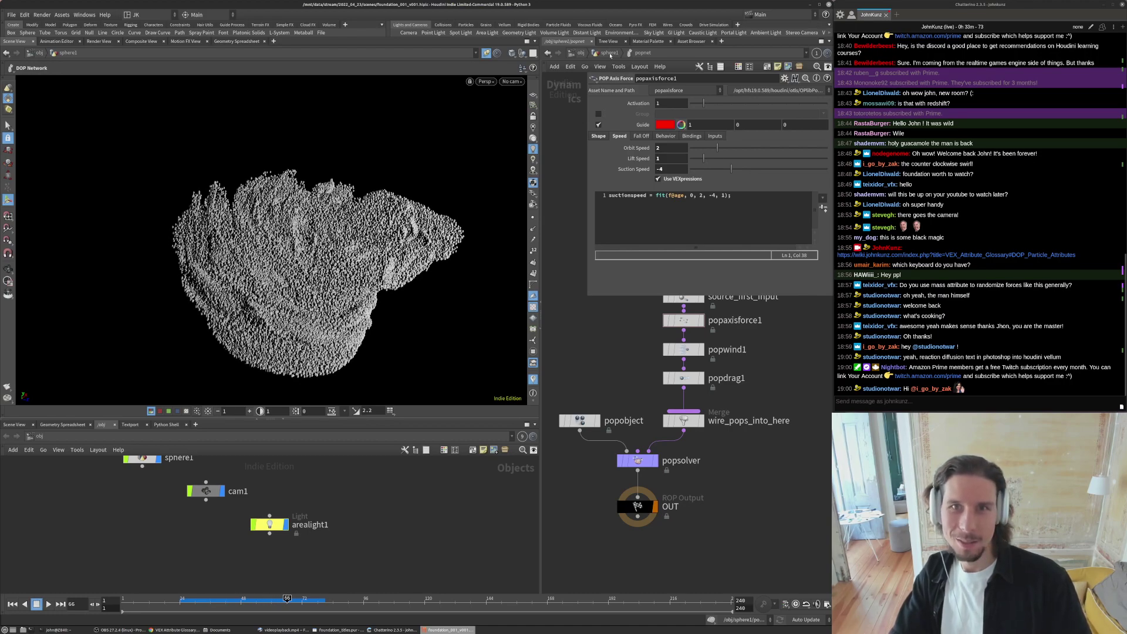
- Return to sphere1's geometry network, rewind to the first frame and set popnet's simulation cache memory to 275000 MB
click(609, 53)
key(ctrl+Up)
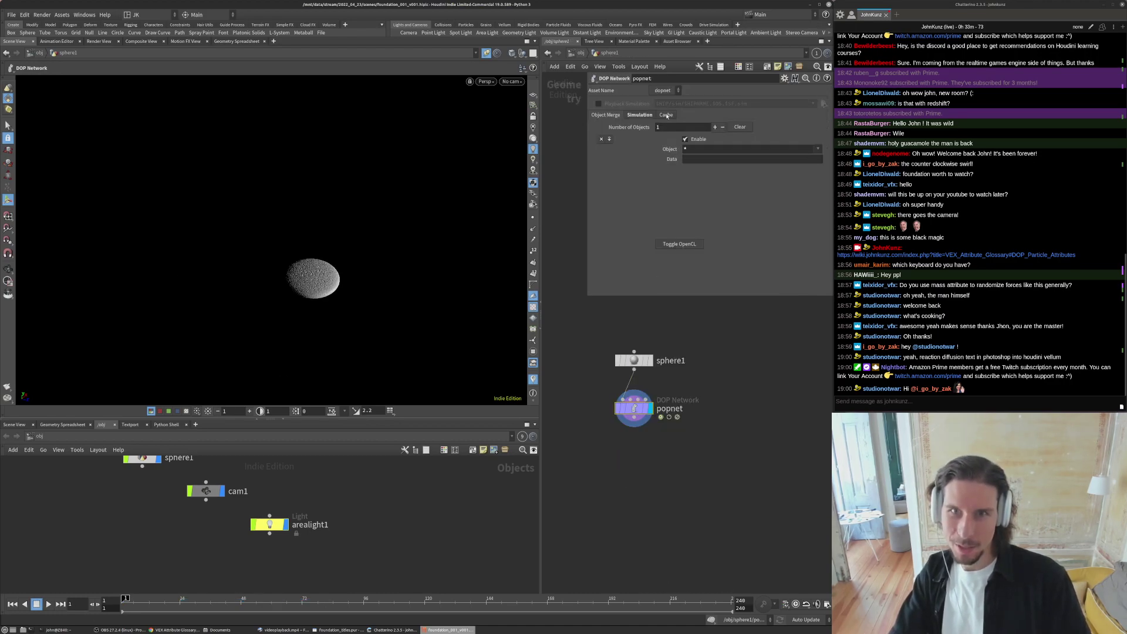
click(666, 115)
click(656, 174)
text(7)
key(Return)
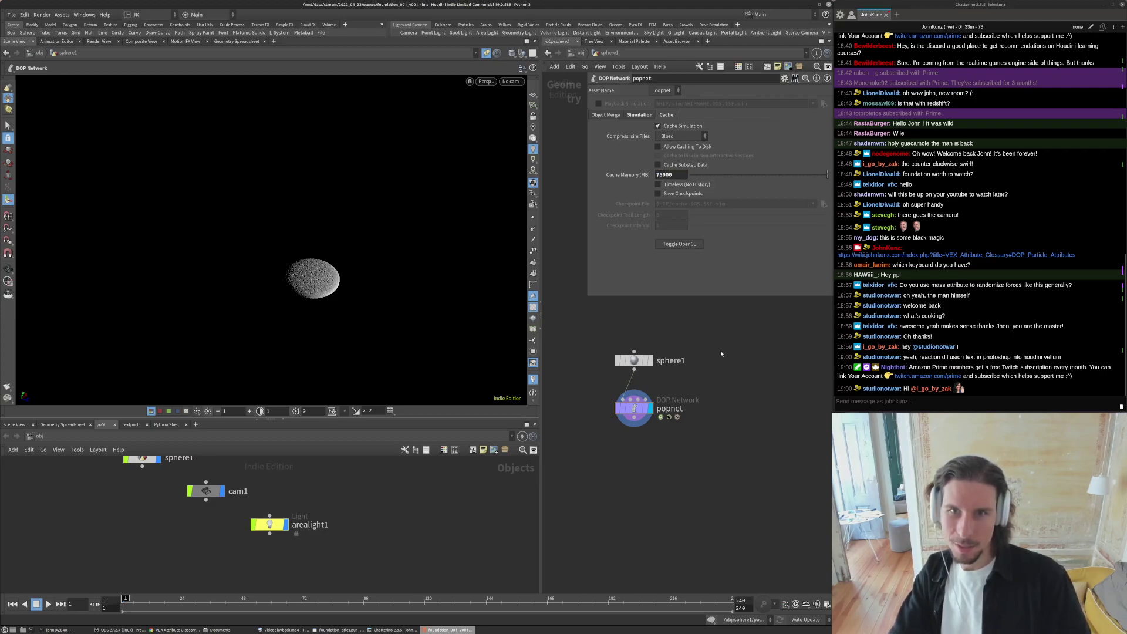
middle_drag(720, 350, 718, 388)
click(656, 174)
text(2)
key(Return)
- Play and stop the simulation, and restore the viewport to cam1
key(Up)
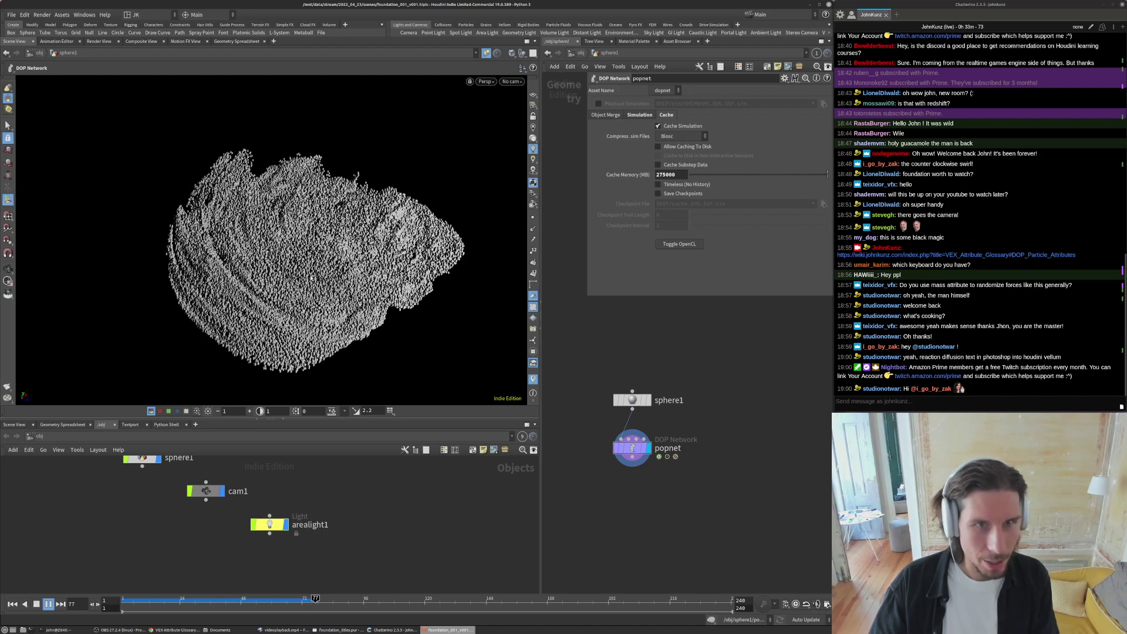
key(Up)
key(bracketleft)
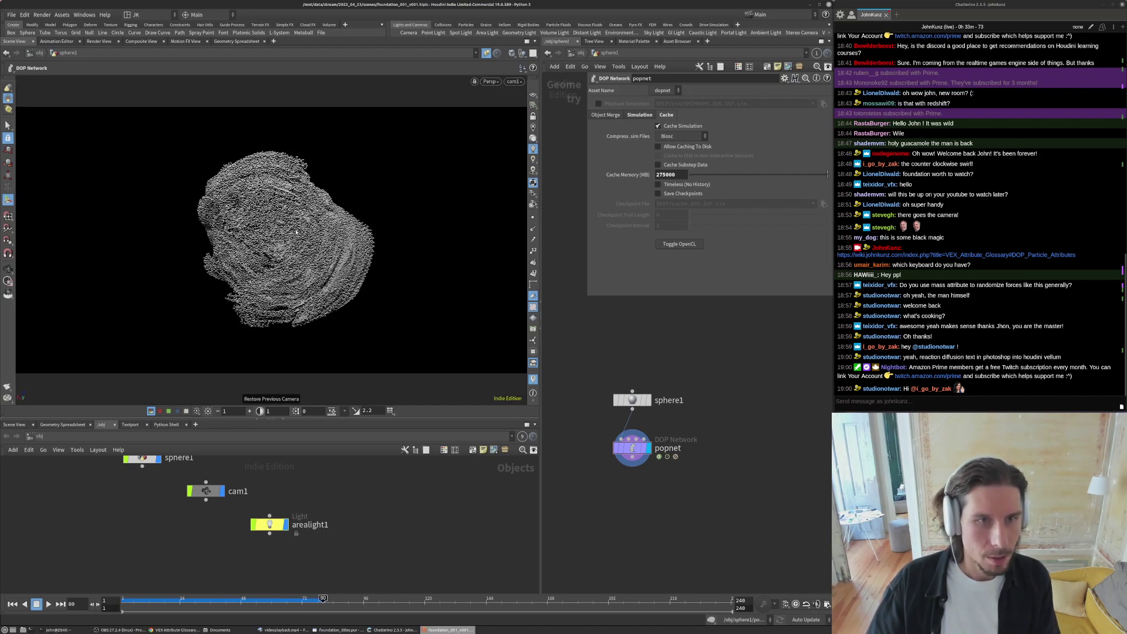
- Replay the simulation through cam1 from the first frame, scrub back along the timeline and play on to frame 84
key(ctrl+Up)
key(Up)
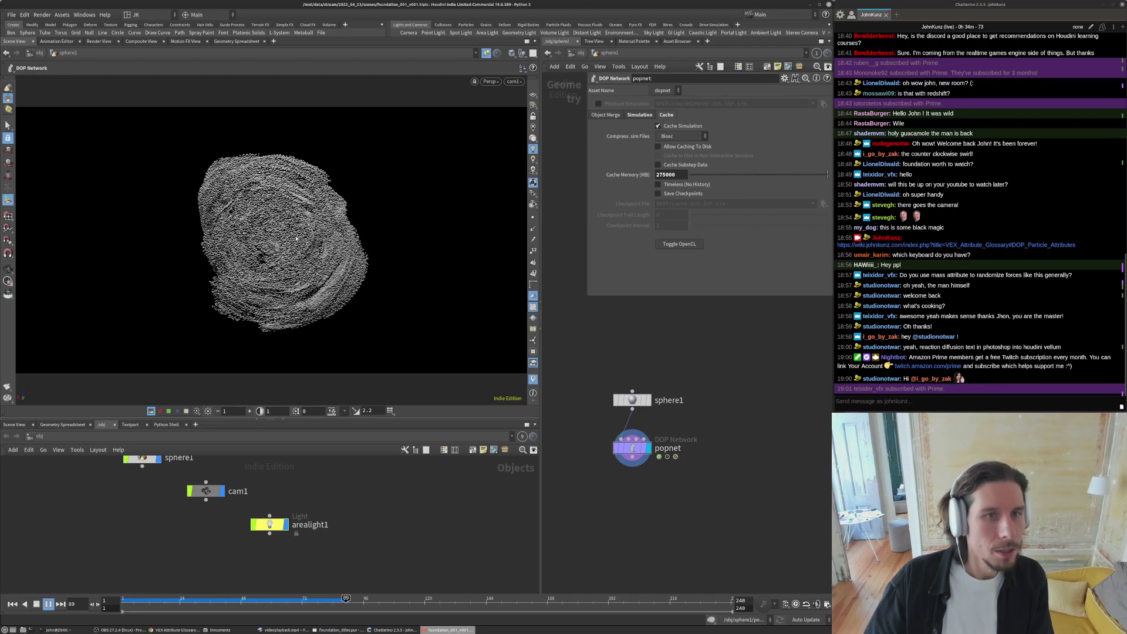
drag(174, 599, 239, 599)
key(Up)
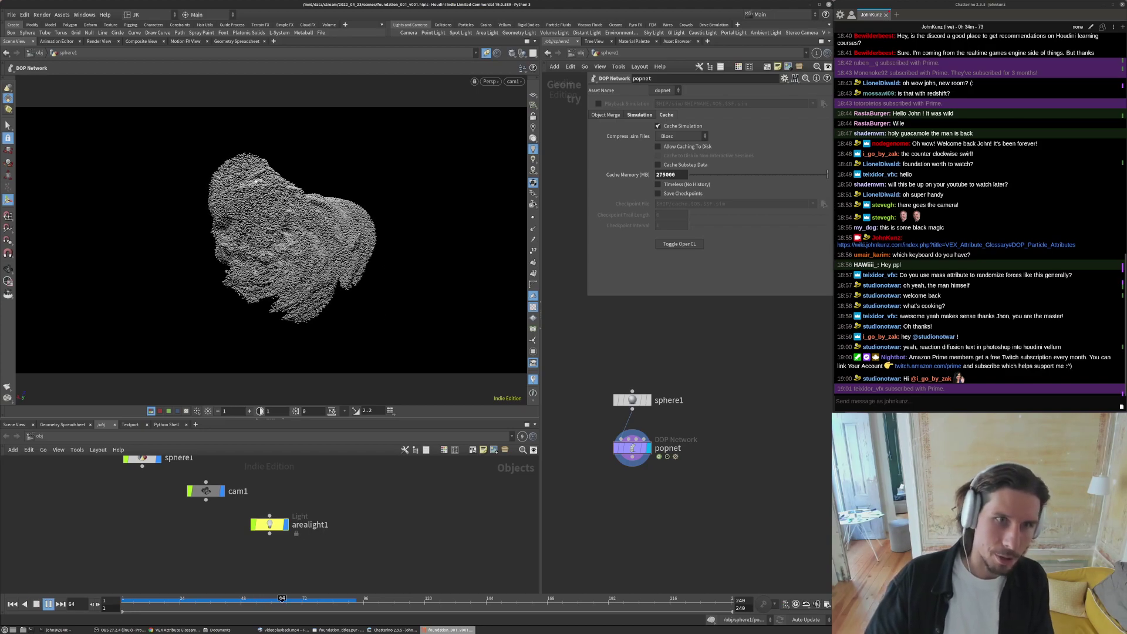
key(Up)
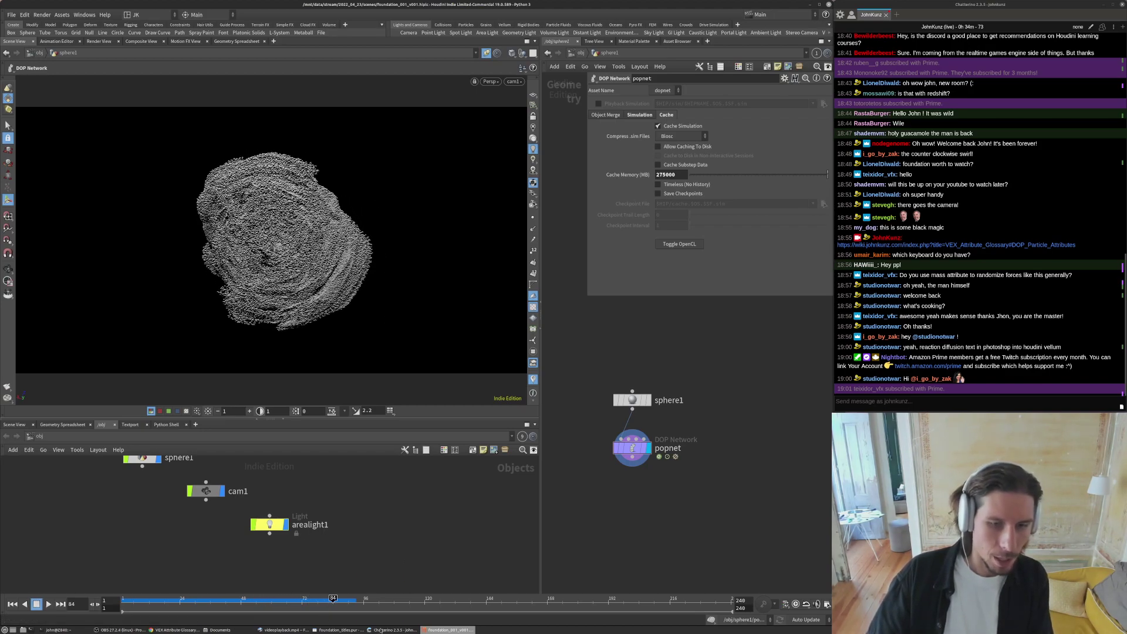
- Switch to the video player, scrub and play the videoplayback.mp4 reference, pause it and return to Houdini
click(284, 629)
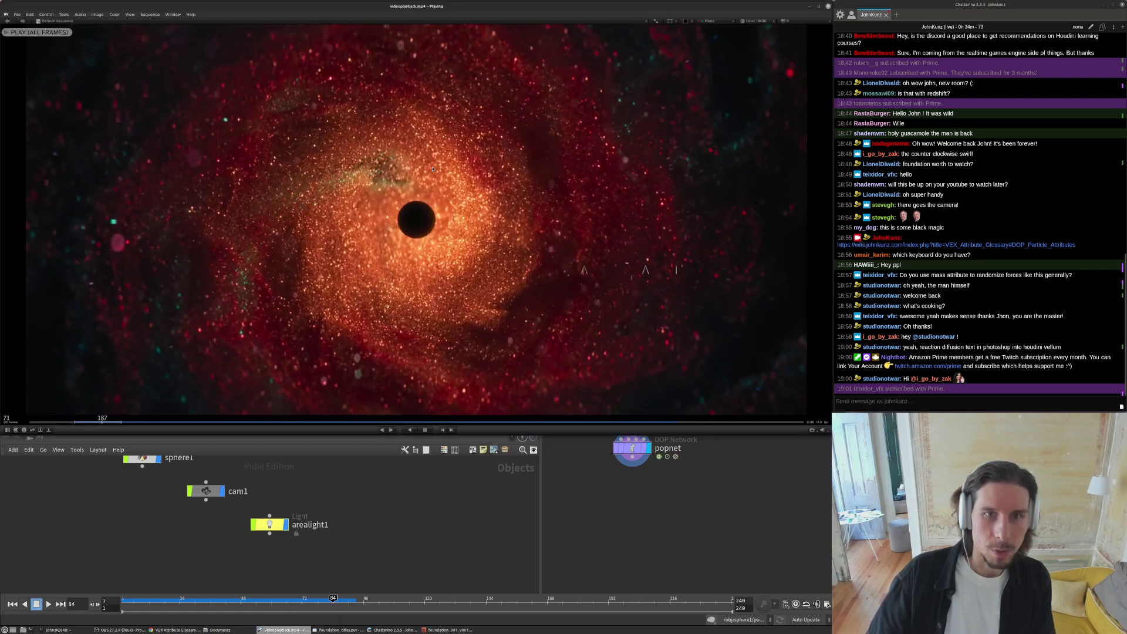
drag(436, 253, 387, 263)
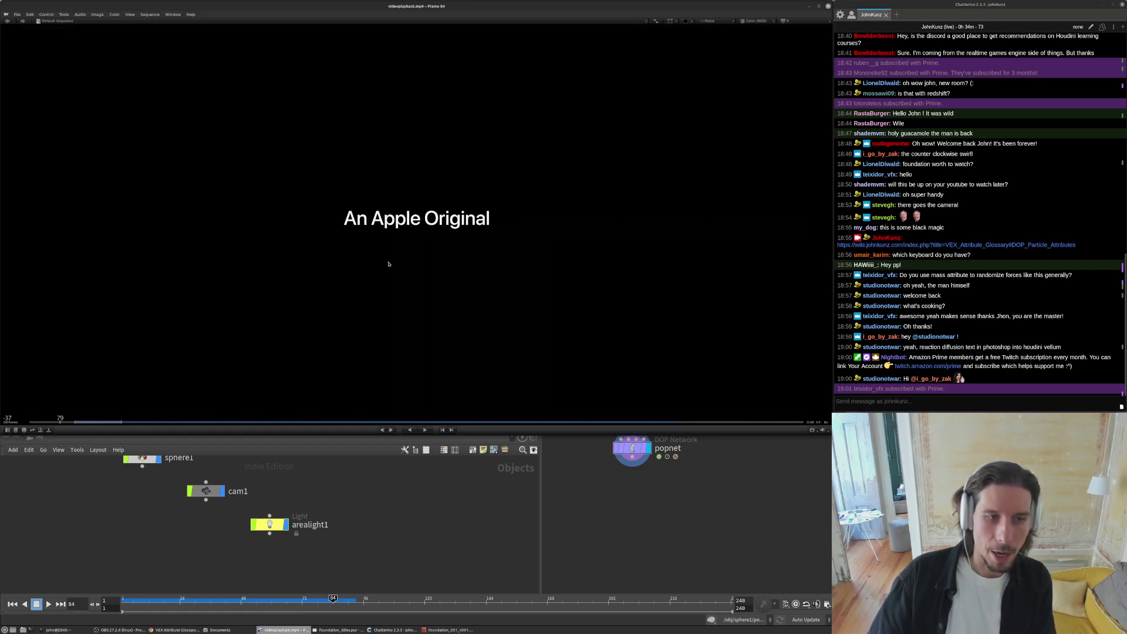
key(space)
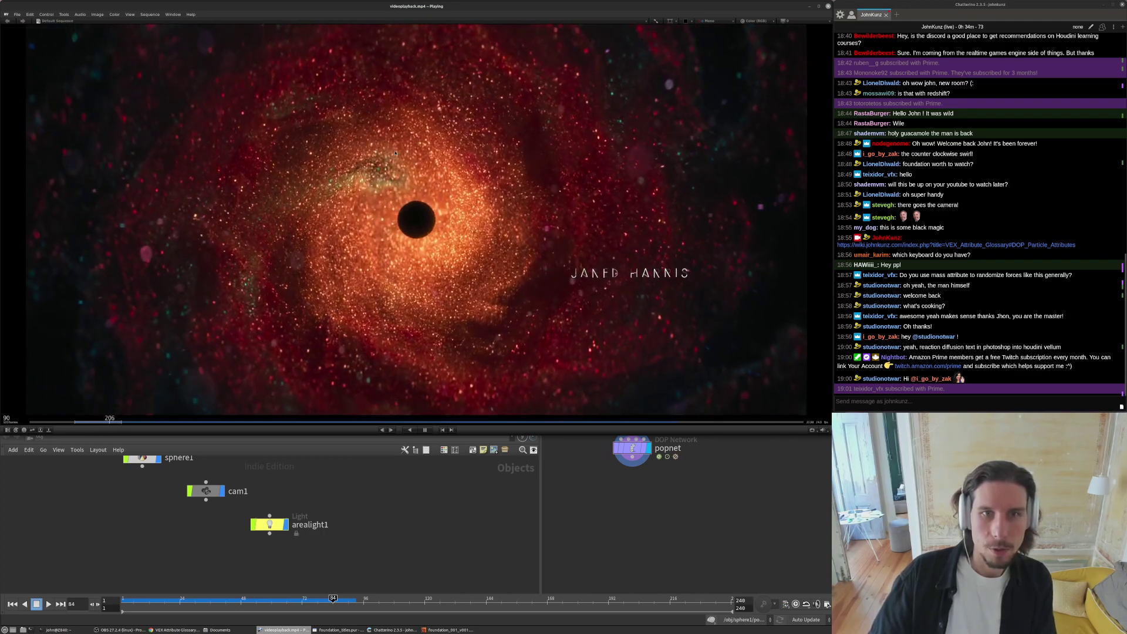
key(space)
click(591, 499)
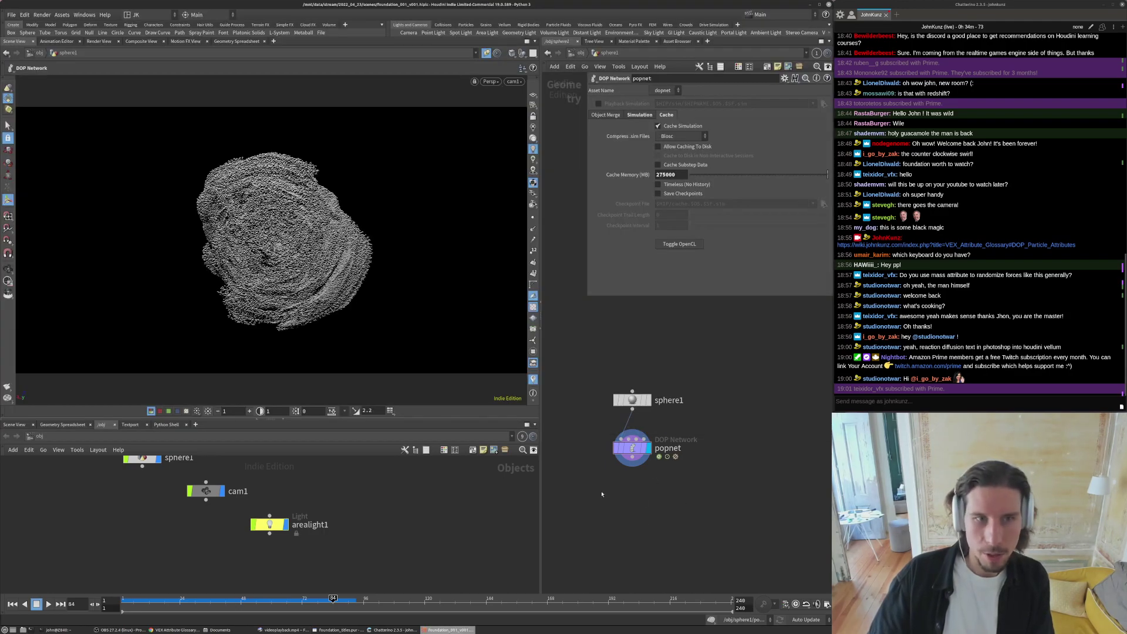
- Rewind to the first frame and set popaxisforce1's orbit speed to -0.5 inside the popnet network
key(ctrl+Up)
double_click(630, 448)
middle_drag(621, 422, 604, 490)
click(671, 147)
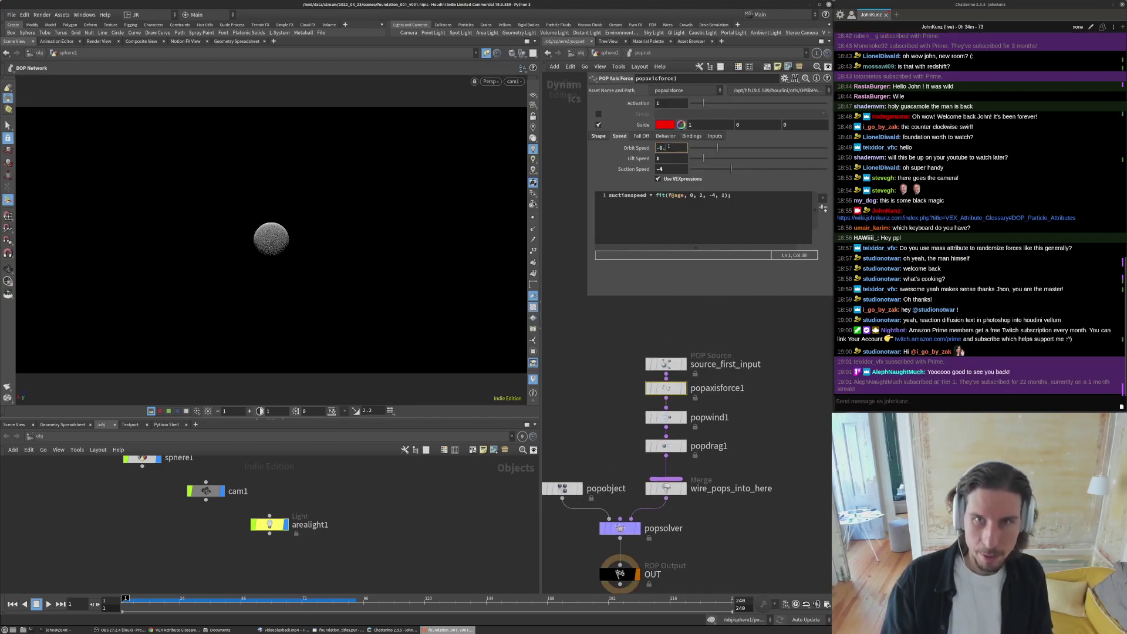
text(-0.5)
key(Return)
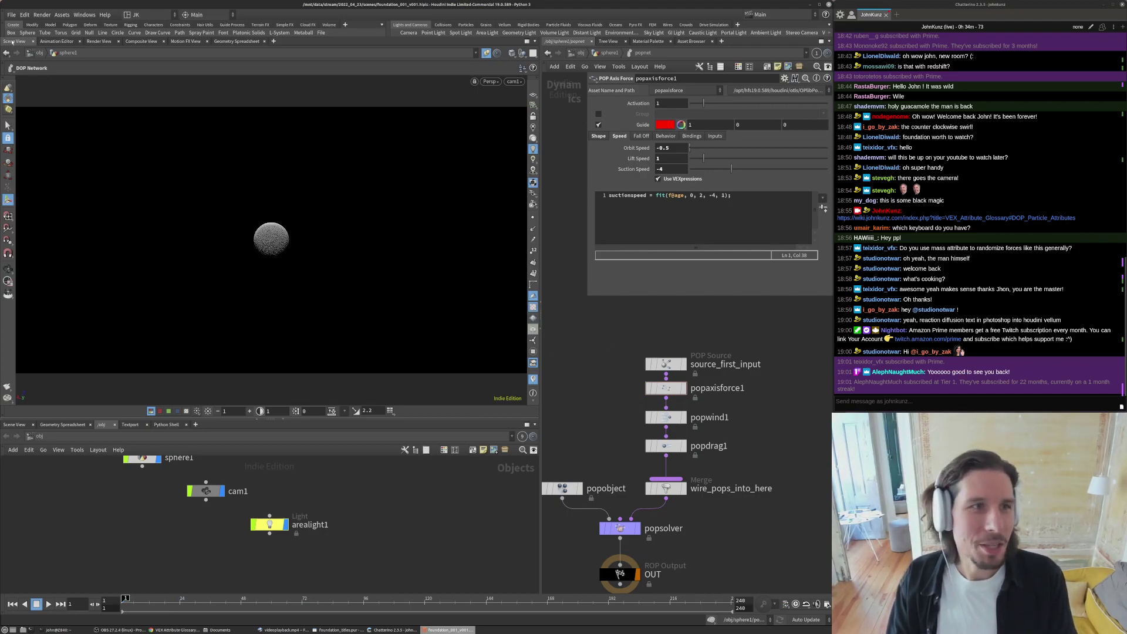
- Save the scene and upload it with the FTP tool of the personal custom shelf
click(11, 15)
click(20, 58)
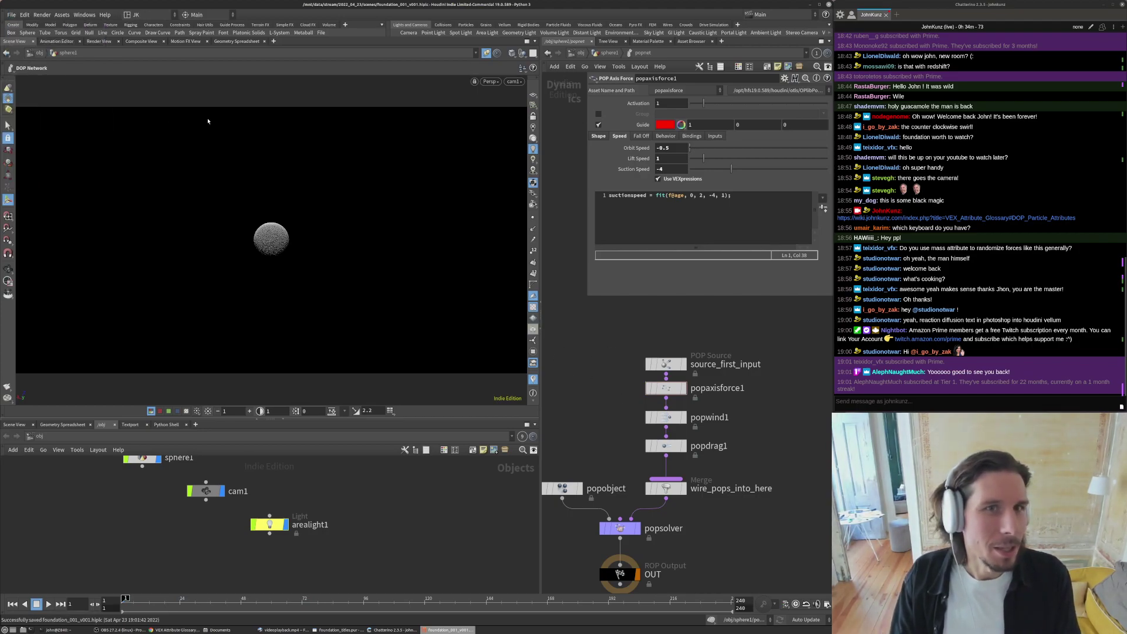
click(345, 24)
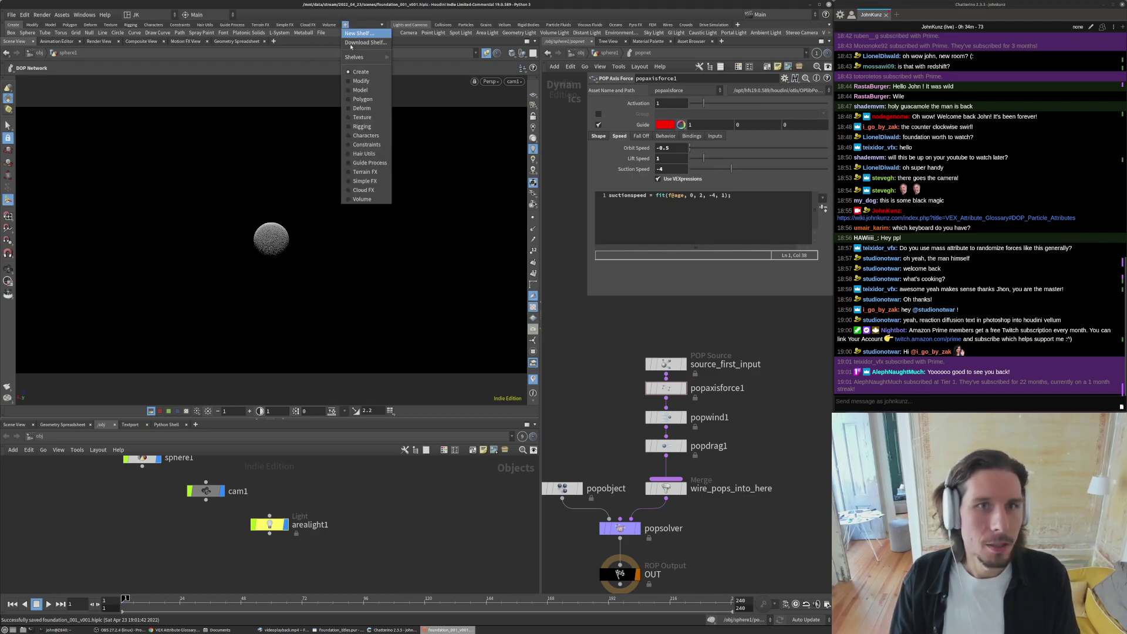
mouse_move(358, 57)
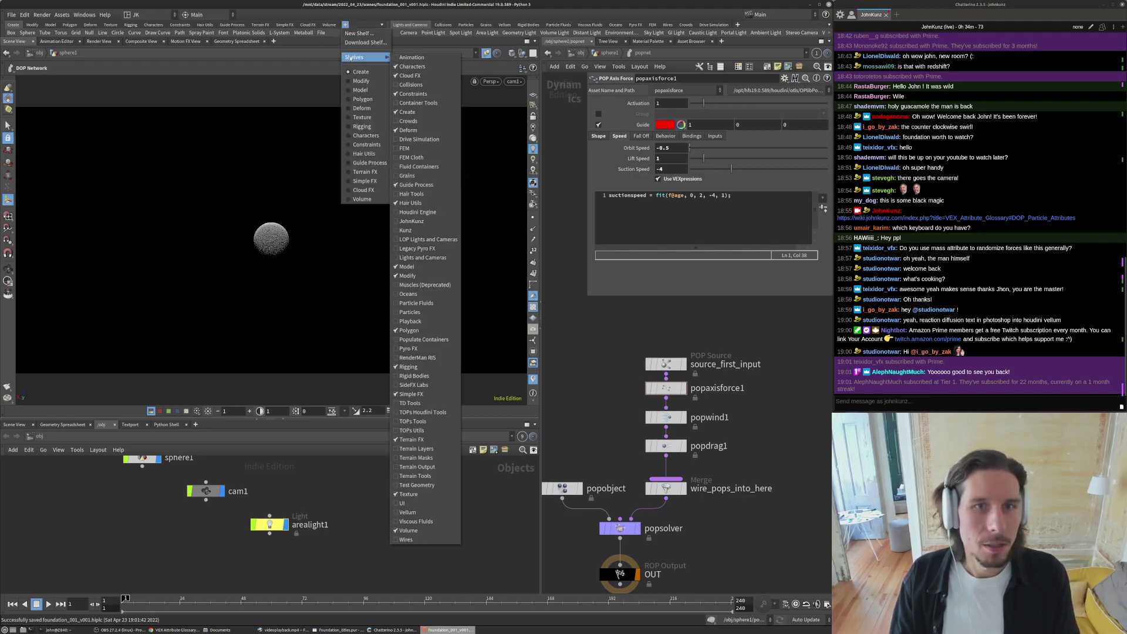
click(404, 229)
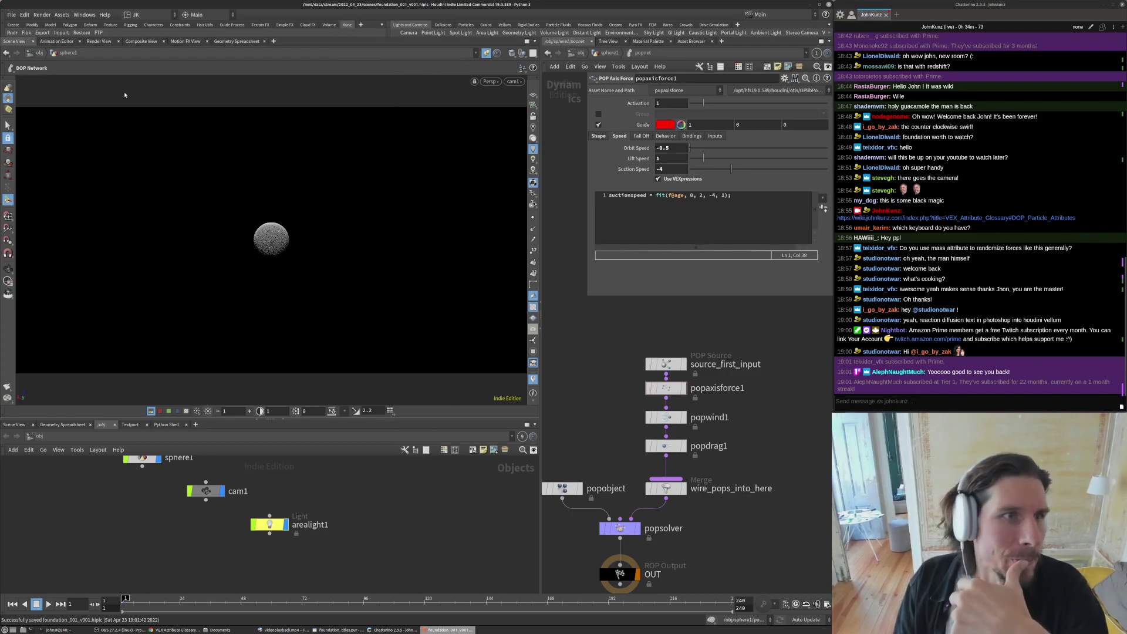
click(98, 32)
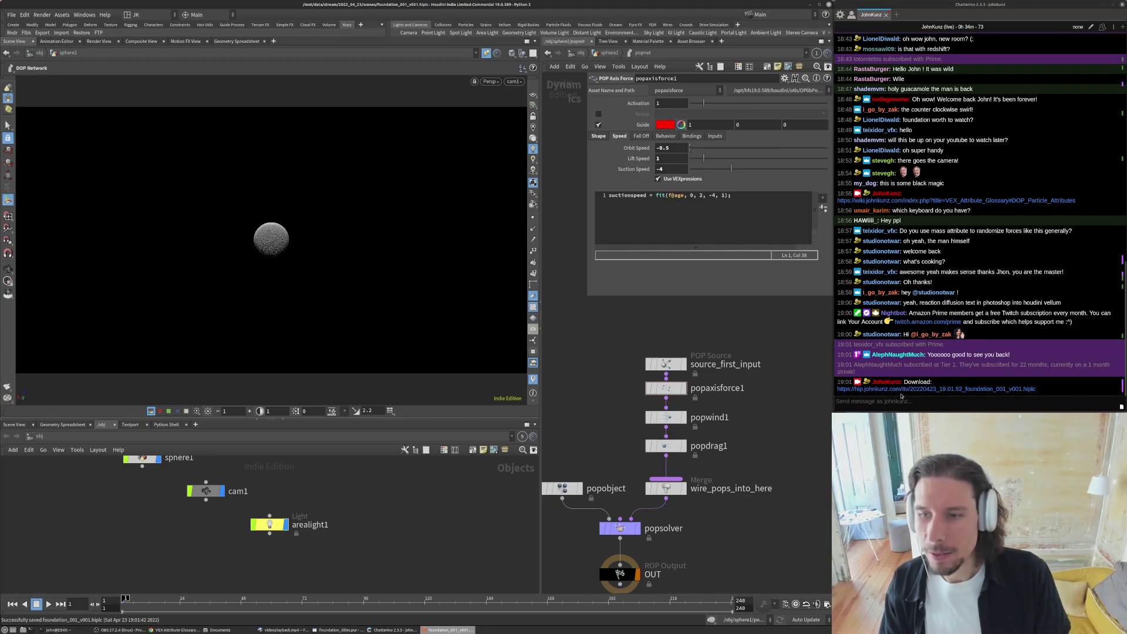
- Play the simulation through cam1 to check the reversed orbit motion and stop it at frame 84
key(Up)
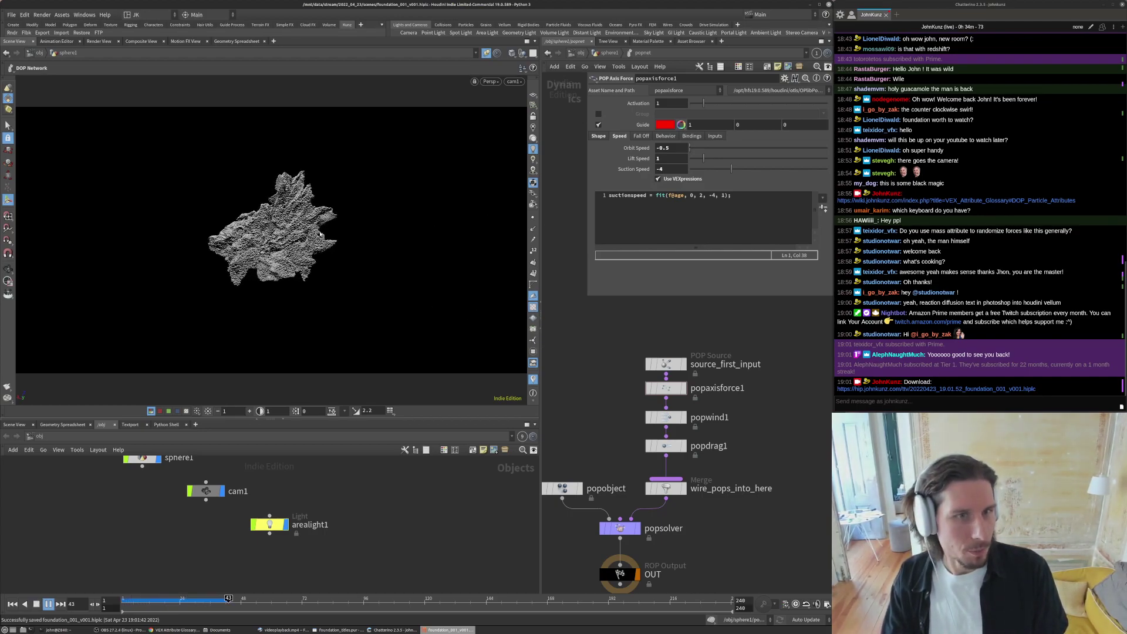
middle_drag(594, 372, 619, 346)
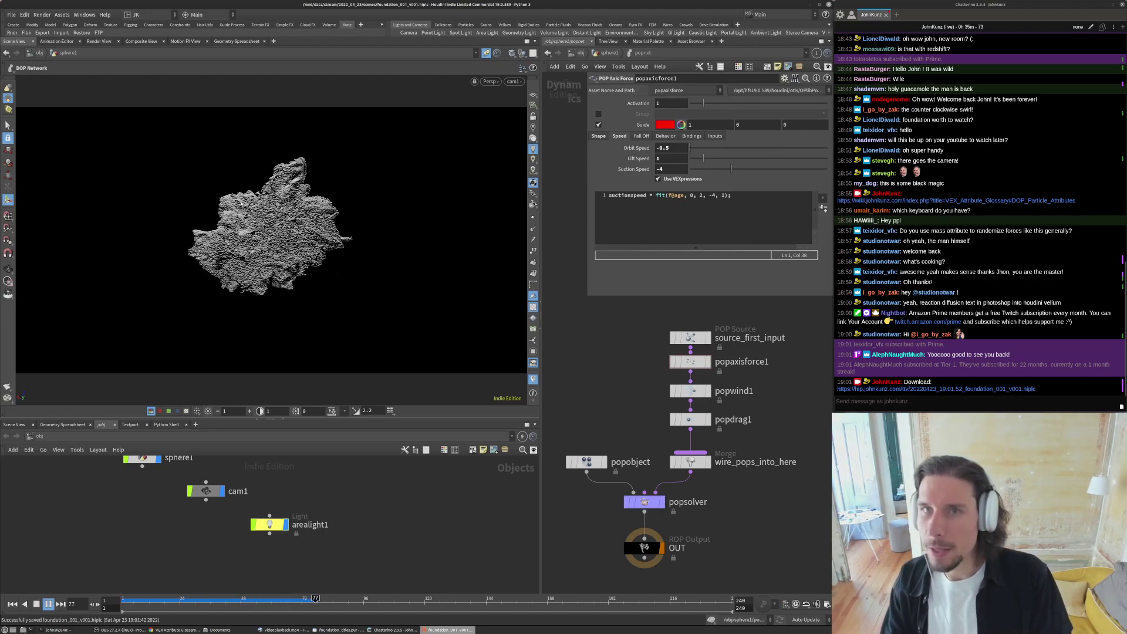
key(Escape)
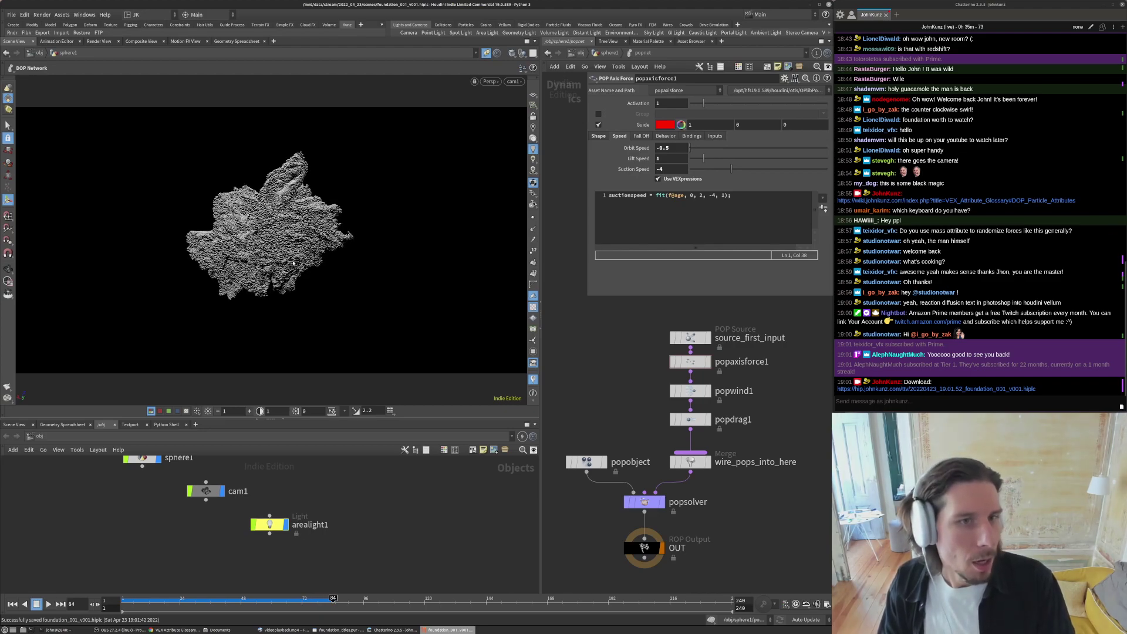
- Link the viewport to the popnet network and examine the particles and axis force guide from the side
key(Return)
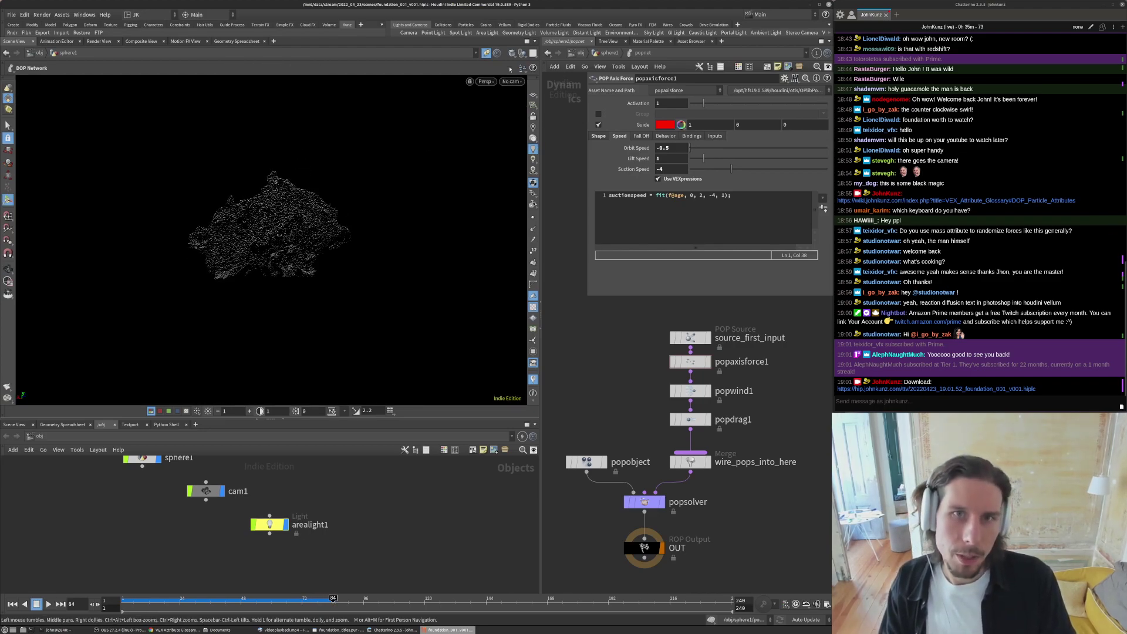
click(486, 54)
drag(357, 223, 316, 251)
drag(326, 210, 323, 169)
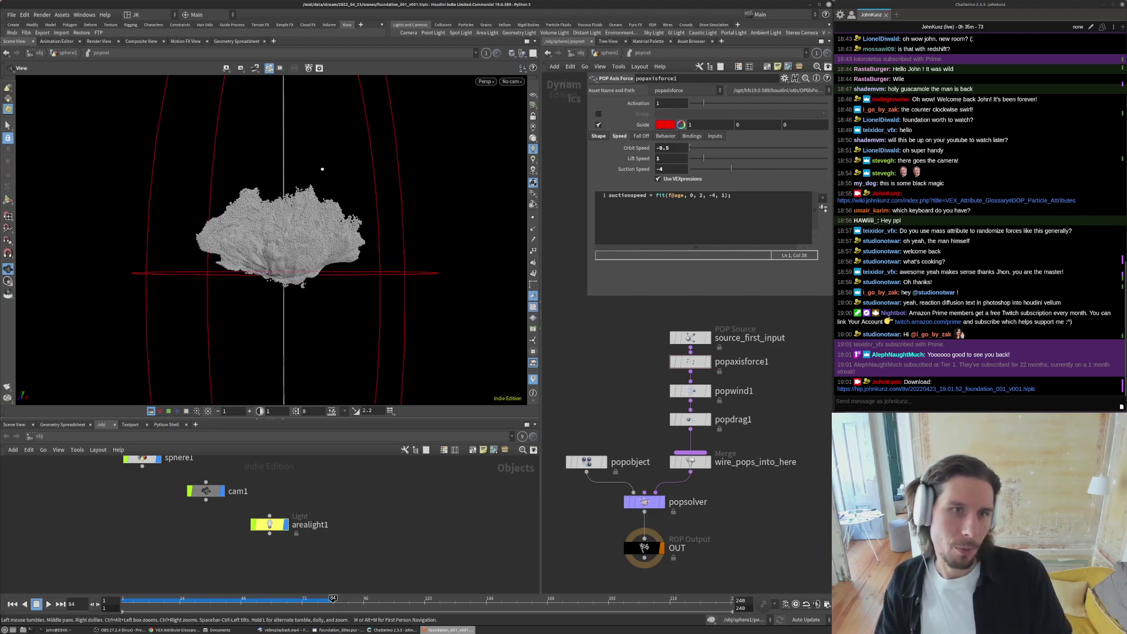
- Replay the simulation from the side with the axis force guide shown, and rewind to the first frame
key(Return)
key(ctrl+Up)
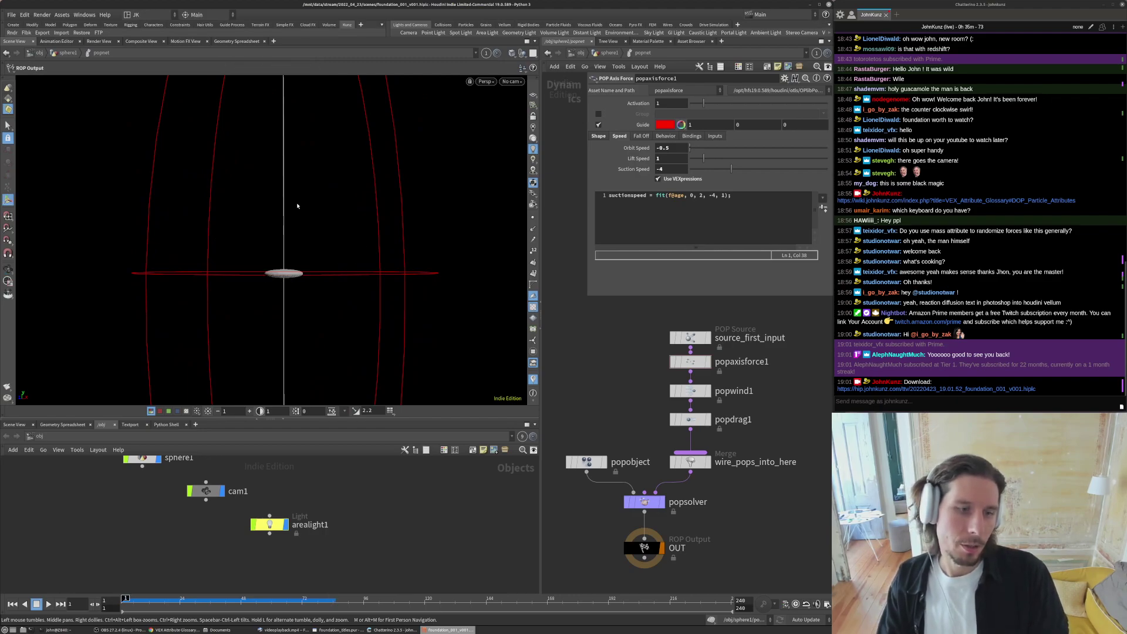
key(Up)
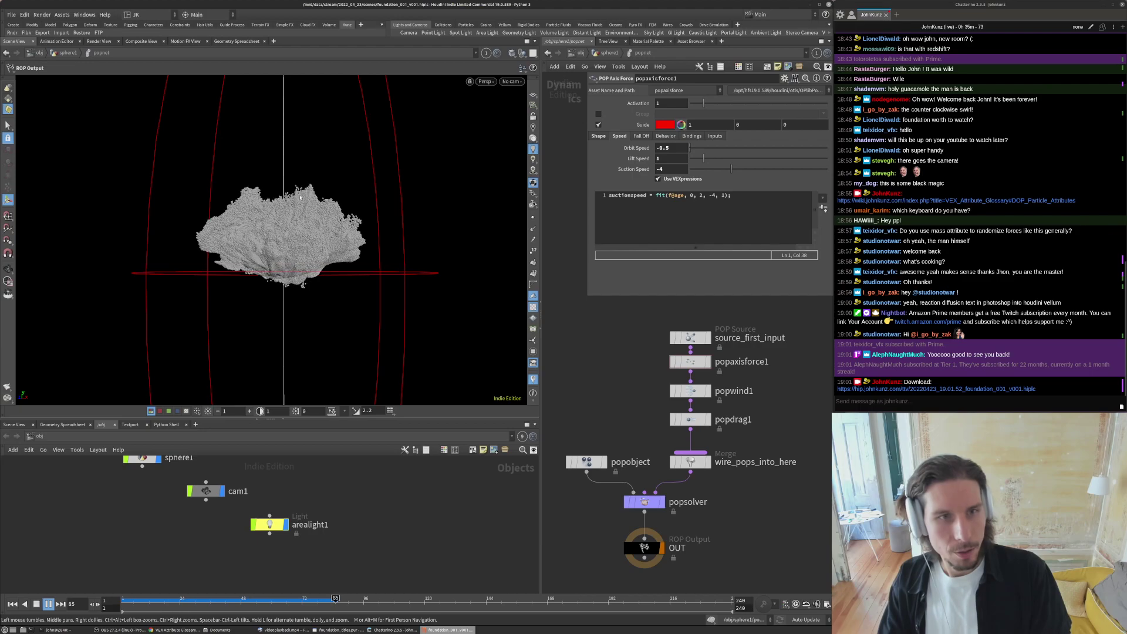
key(Up)
key(ctrl+Up)
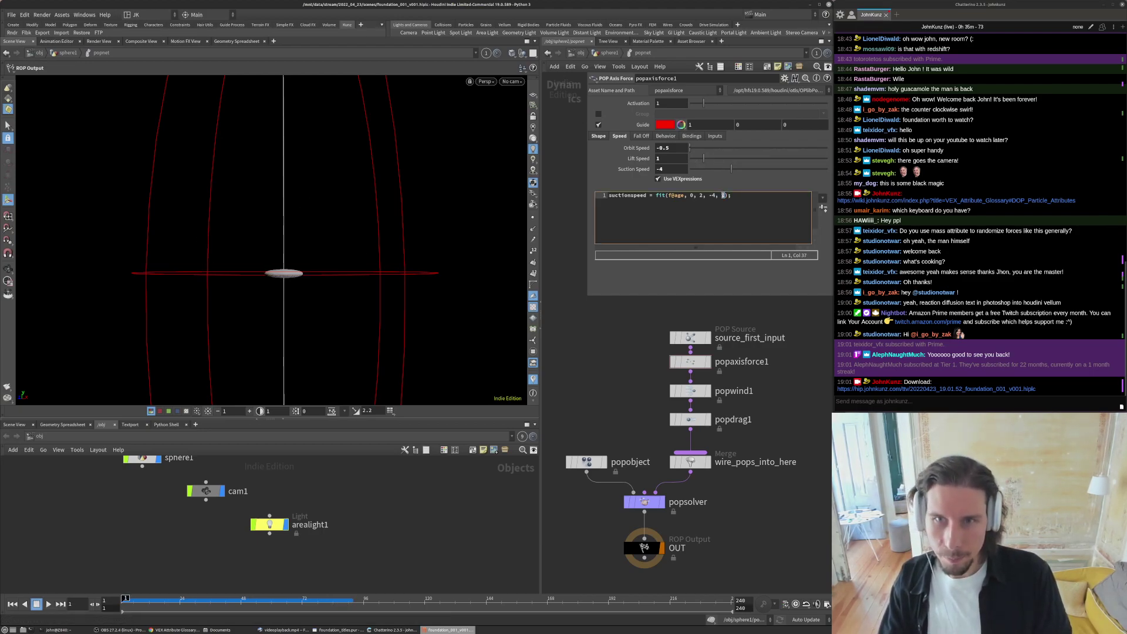
- Change the last fit value in popaxisforce1's suctionspeed expression to .25 and move source_first_input farther above popaxisforce1
click(592, 351)
drag(690, 338, 690, 314)
click(691, 363)
- Set the noise swirl size of popwind1 to 2
click(690, 390)
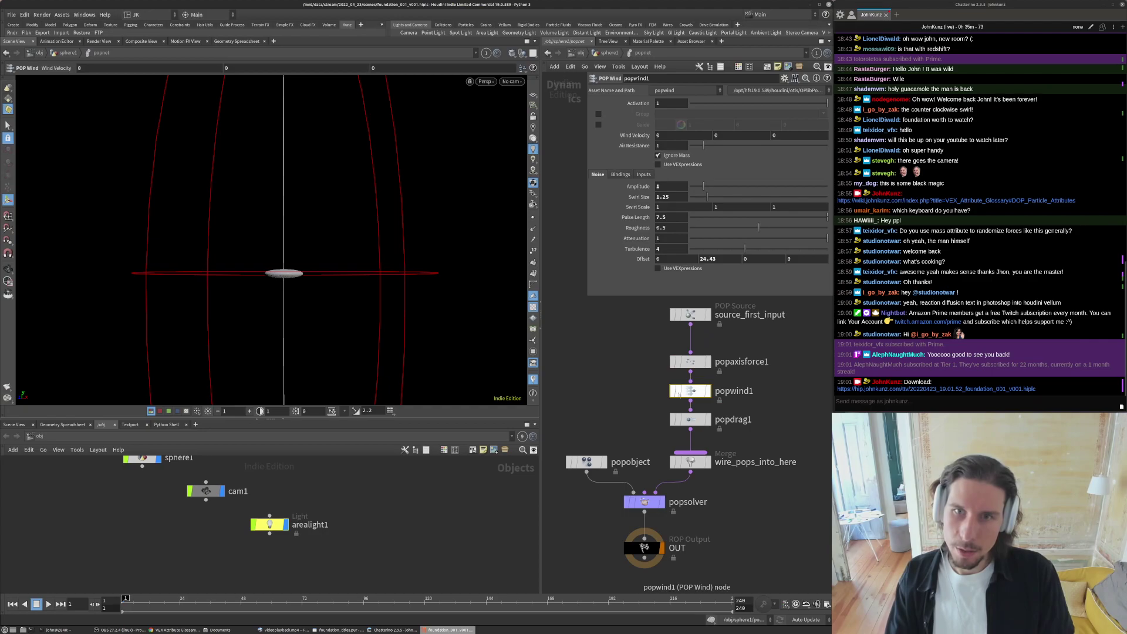
click(674, 197)
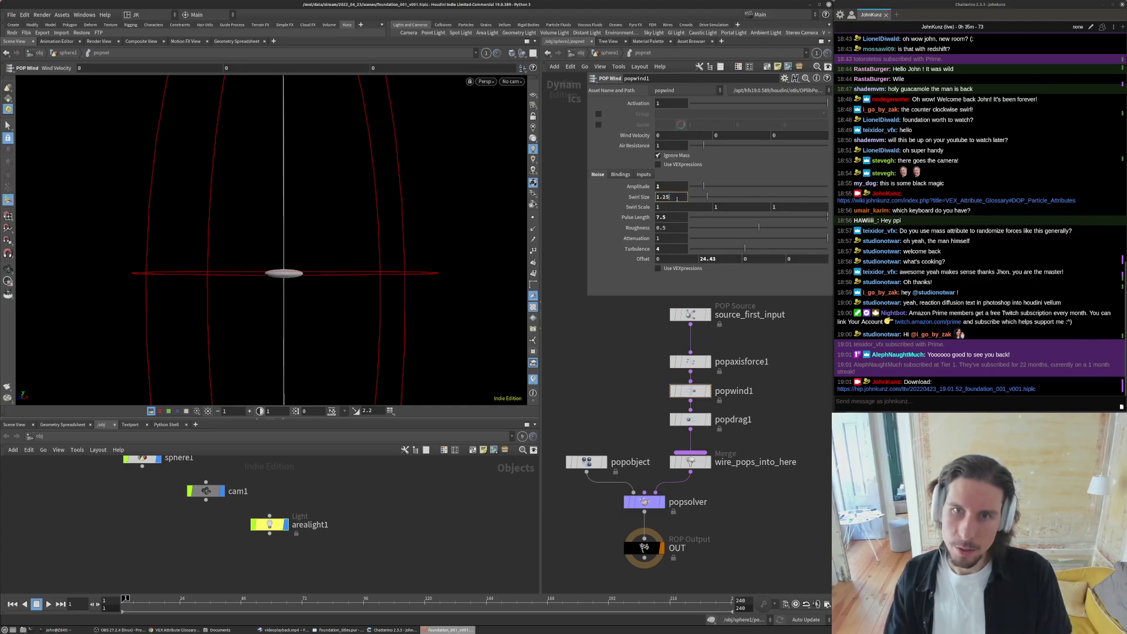
text(2)
key(Return)
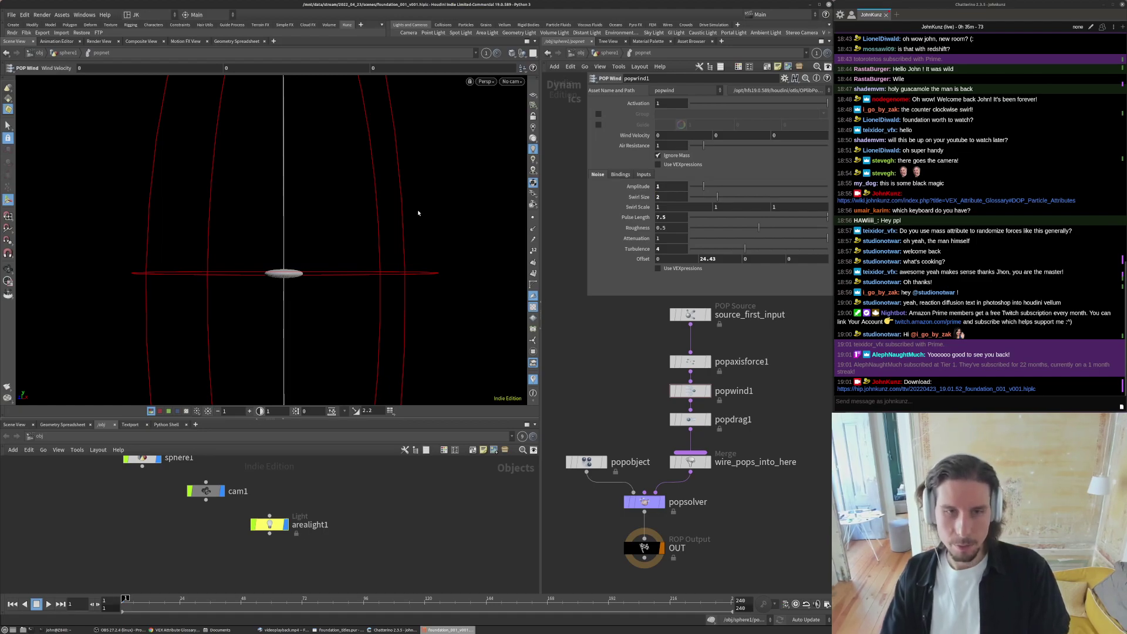
- Return the viewport to cam1, play the simulation with the larger swirls, and replay it from near the start
key(bracketleft)
key(Up)
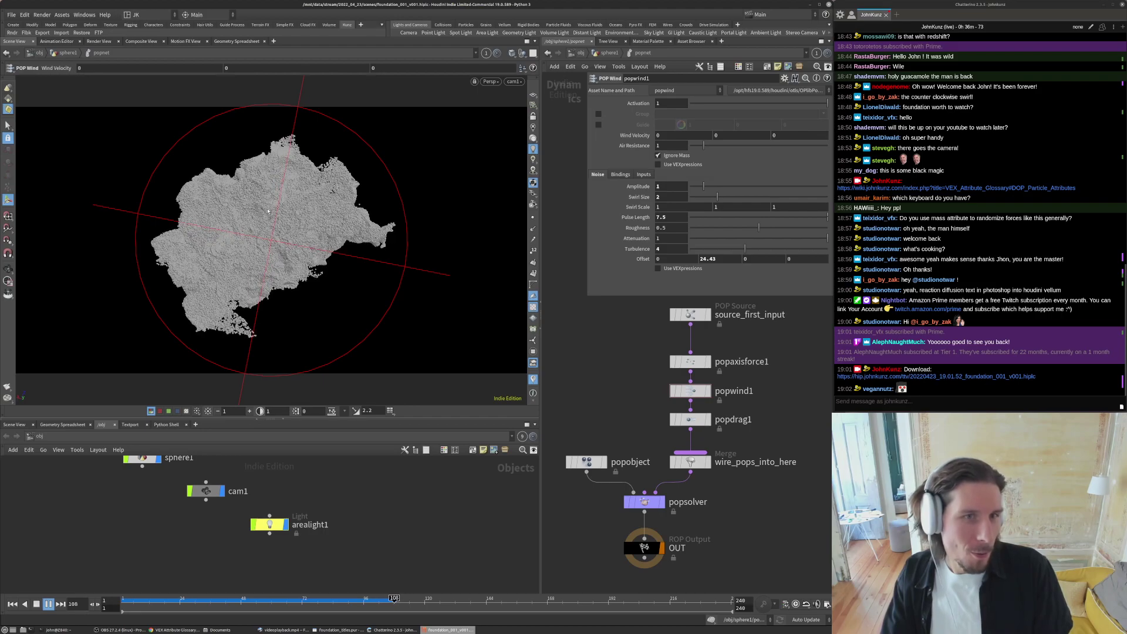
click(157, 602)
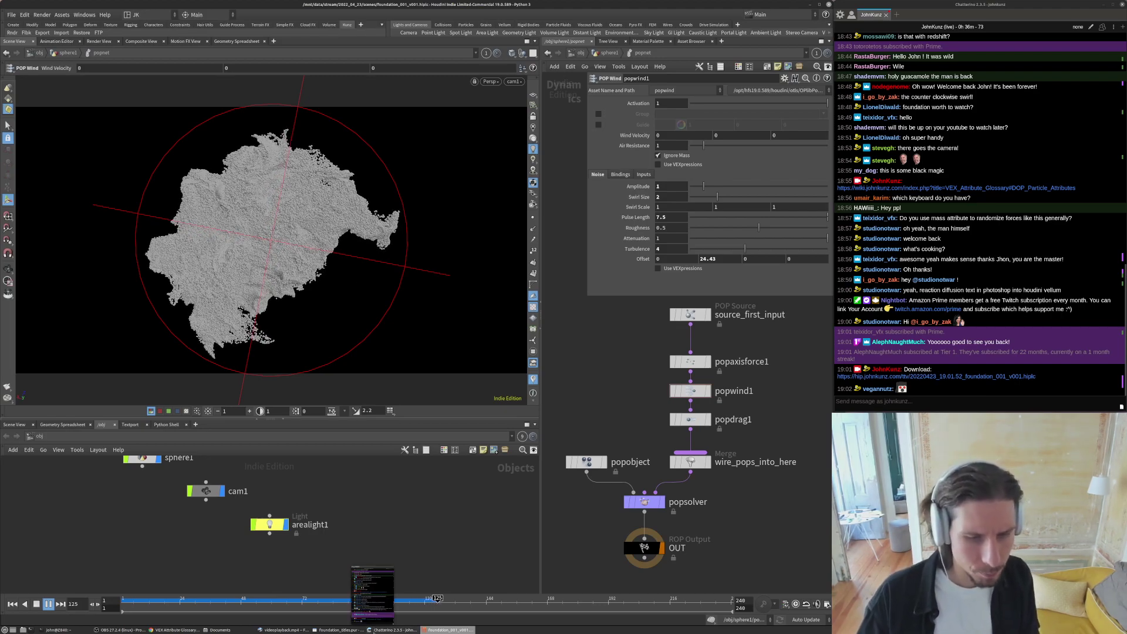
- Switch to the reference video, play a short part of the title sequence for comparison, and return to Houdini
click(289, 629)
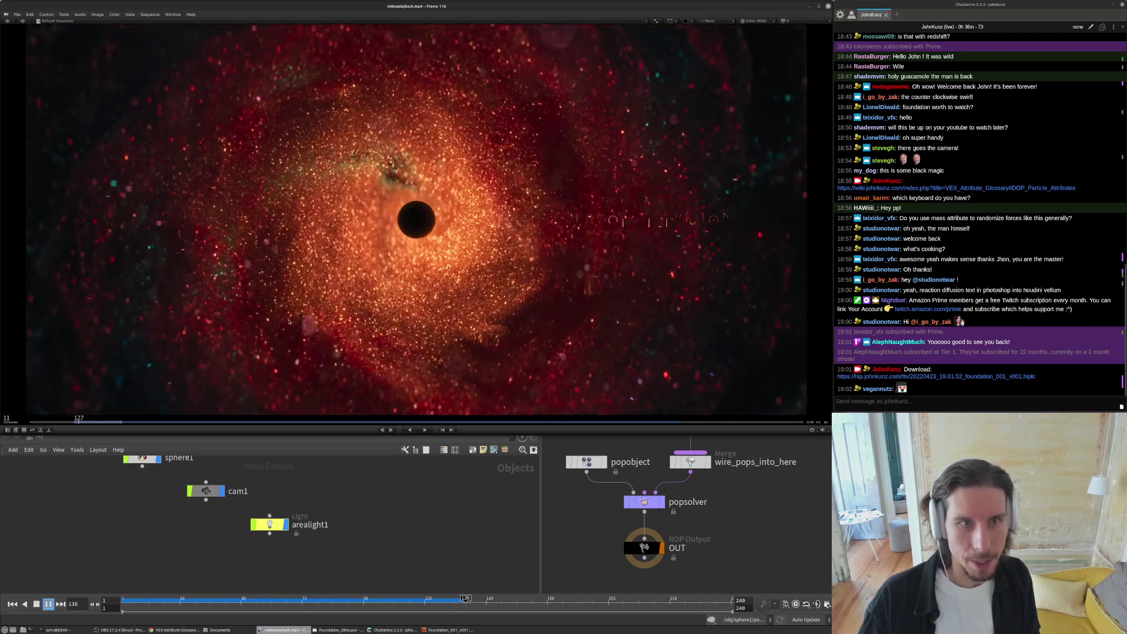
key(space)
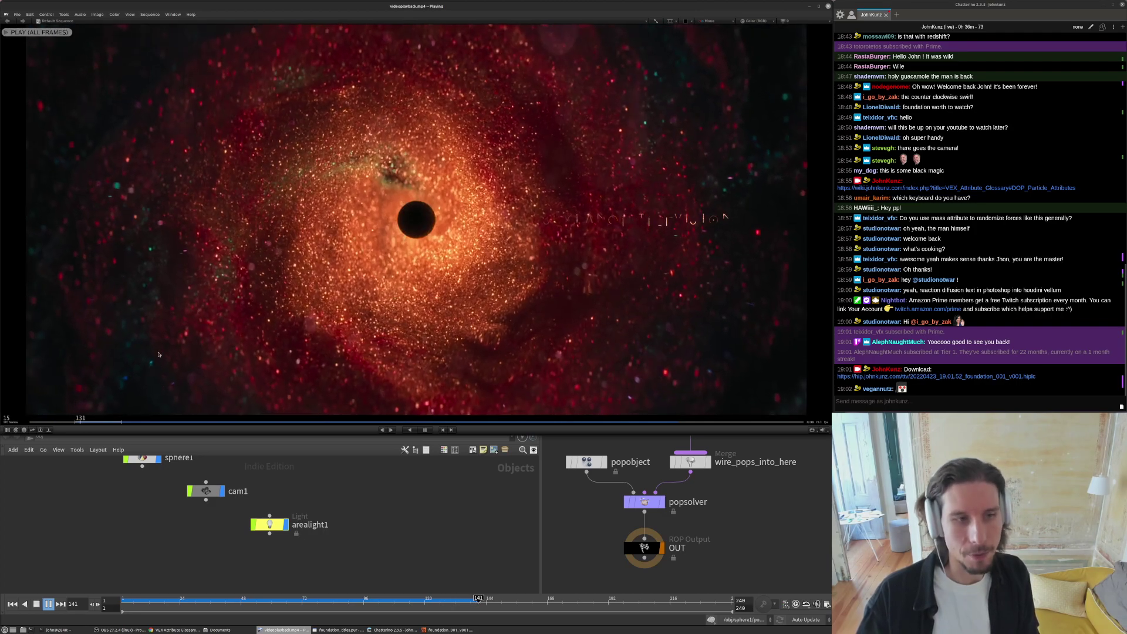
key(space)
click(593, 522)
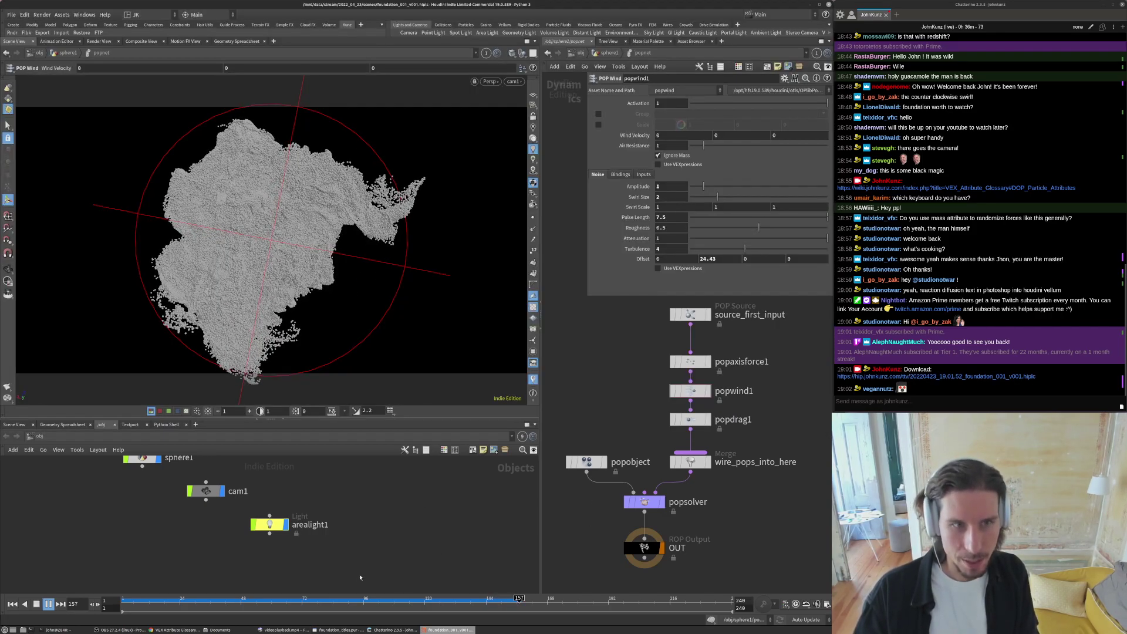
- Replay the simulation from midway, stop it at frame 171, and examine the particle cloud from the side before returning to cam1
click(316, 604)
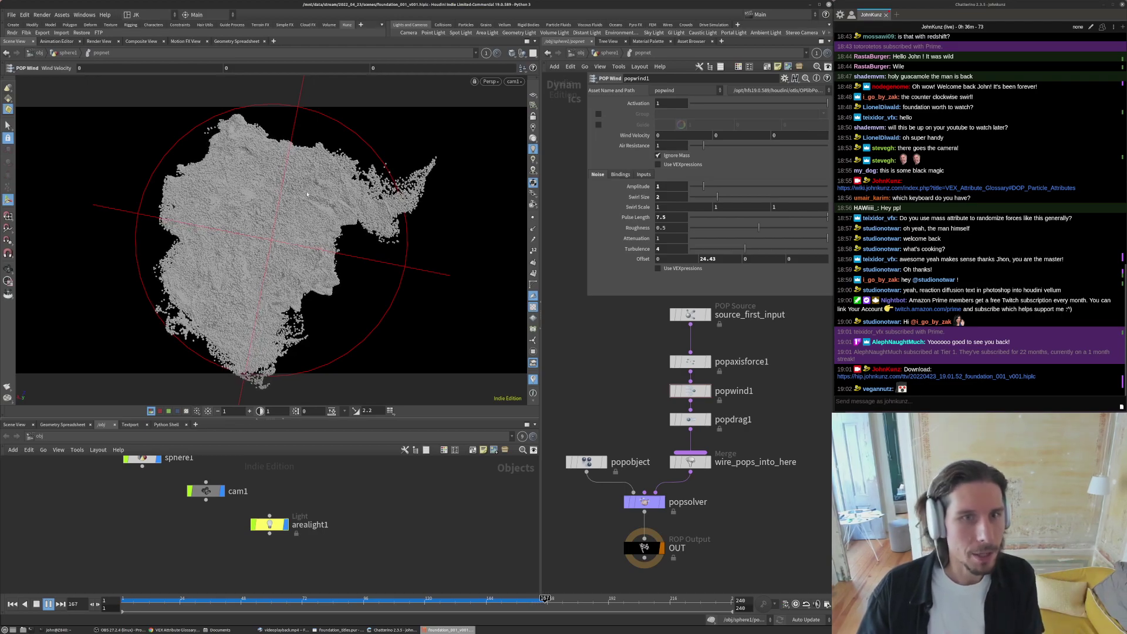
key(Up)
mouse_move(396, 172)
alt+mouse_down()
mouse_move(404, 146)
mouse_move(417, 169)
alt+mouse_up()
alt+right_drag(417, 169, 359, 170)
drag(384, 166, 245, 179)
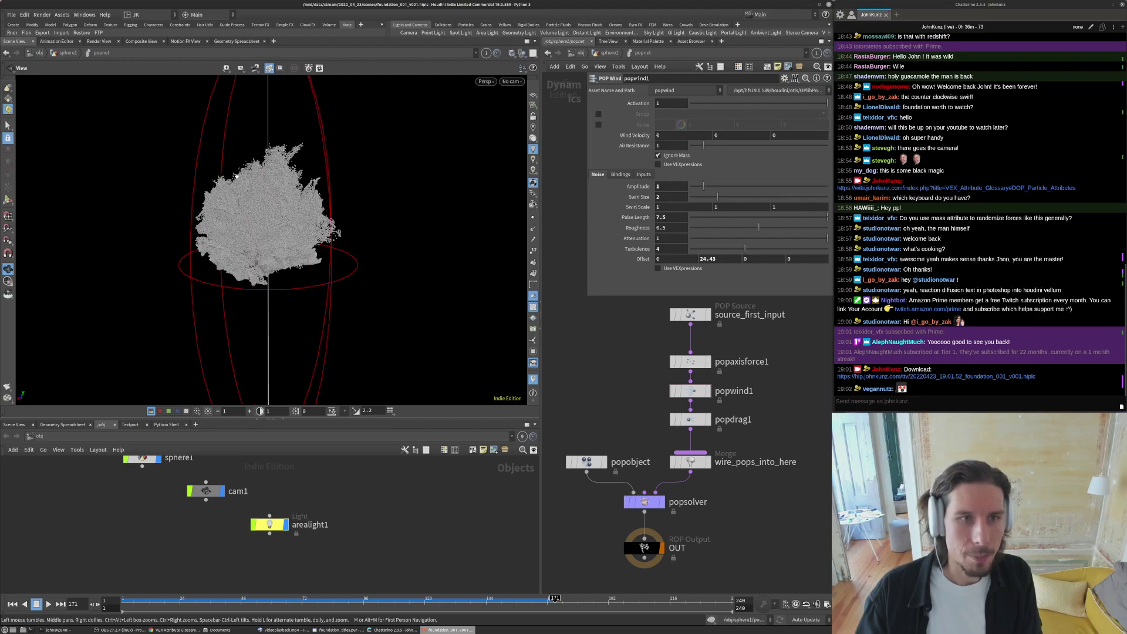
drag(414, 145, 378, 269)
key(bracketleft)
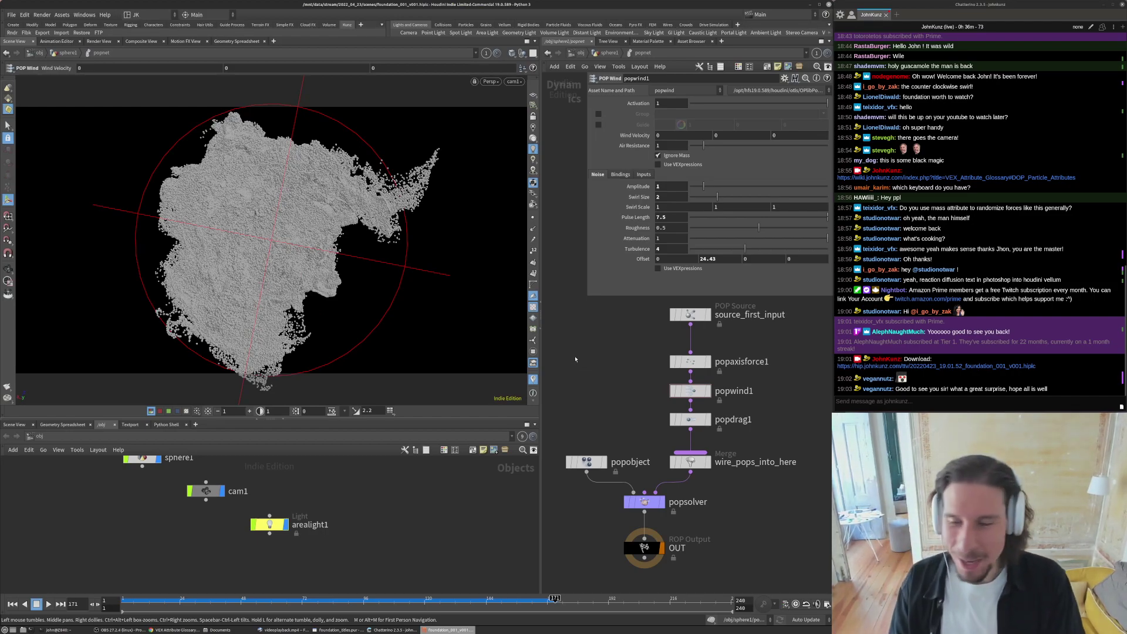
- Rewind to the first frame and set the second noise offset value of popwind1 to -354.43
middle_drag(597, 342, 634, 346)
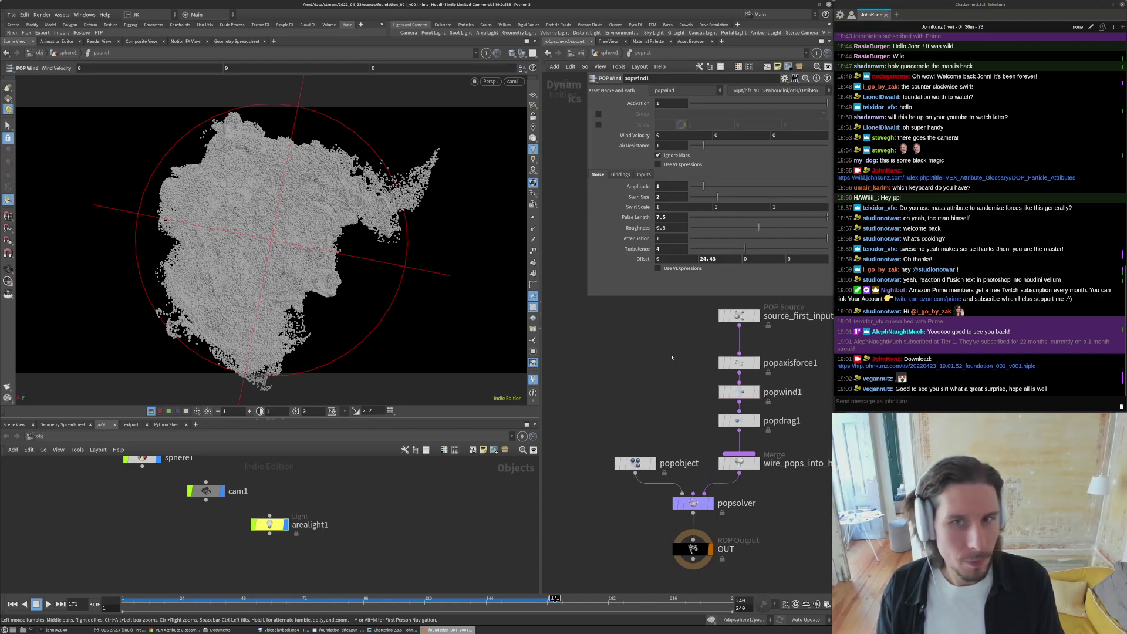
key(ctrl+Left)
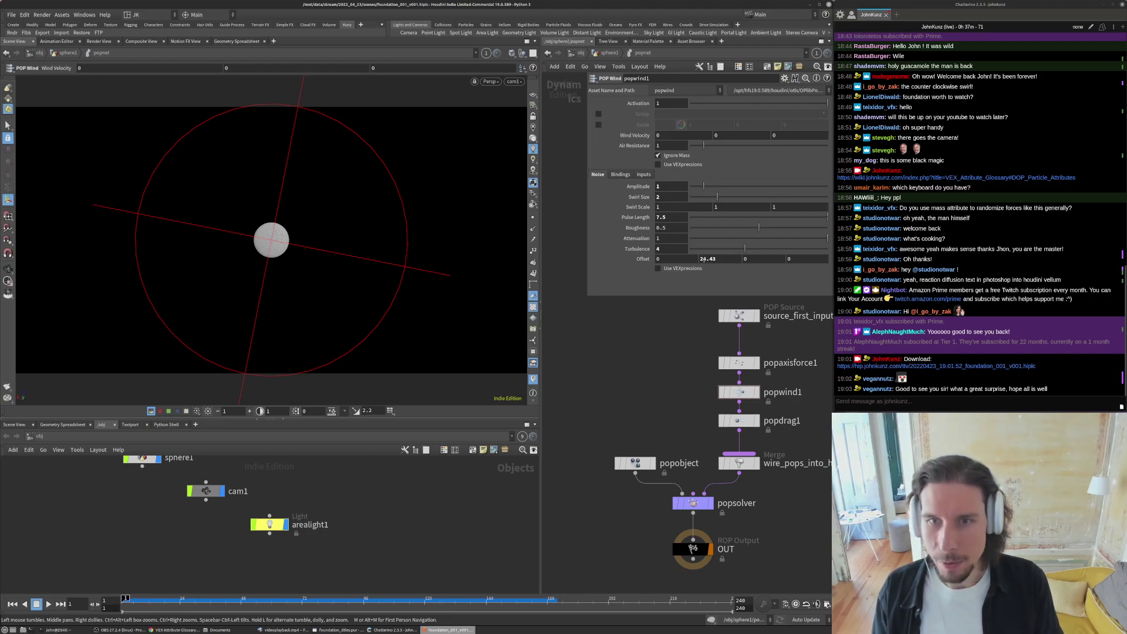
click(701, 259)
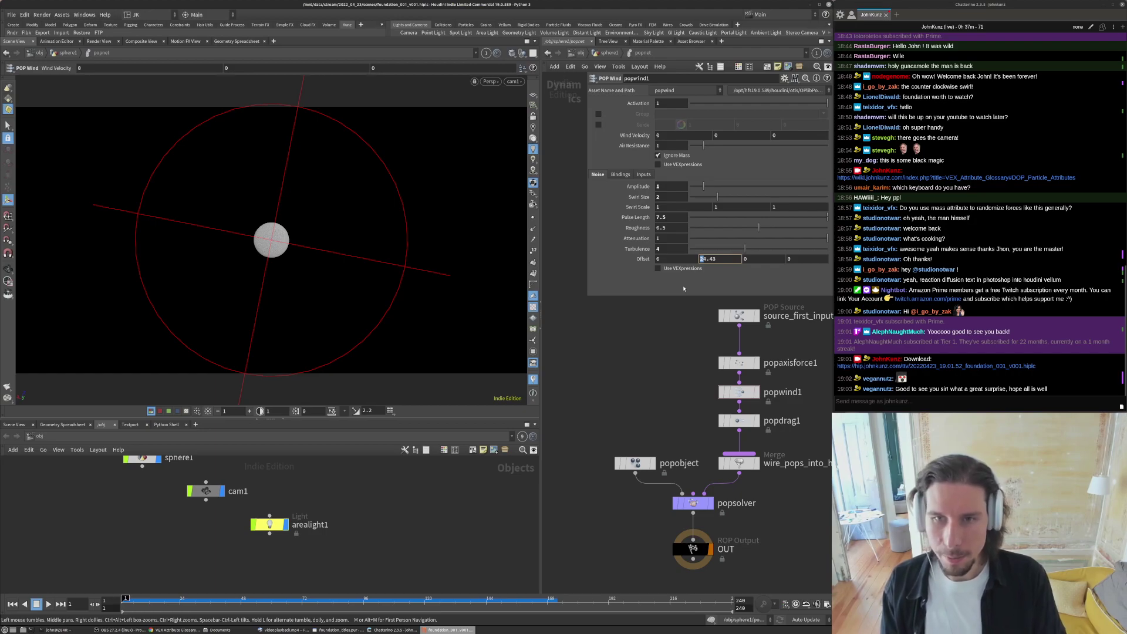
text(-35)
key(Return)
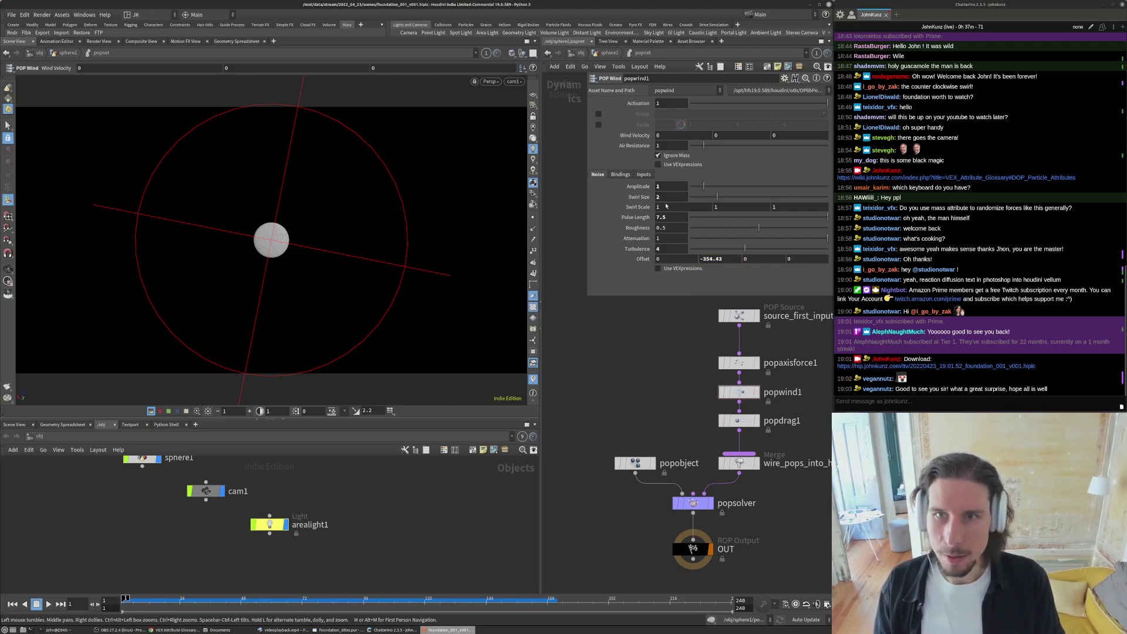
key(ctrl+Up)
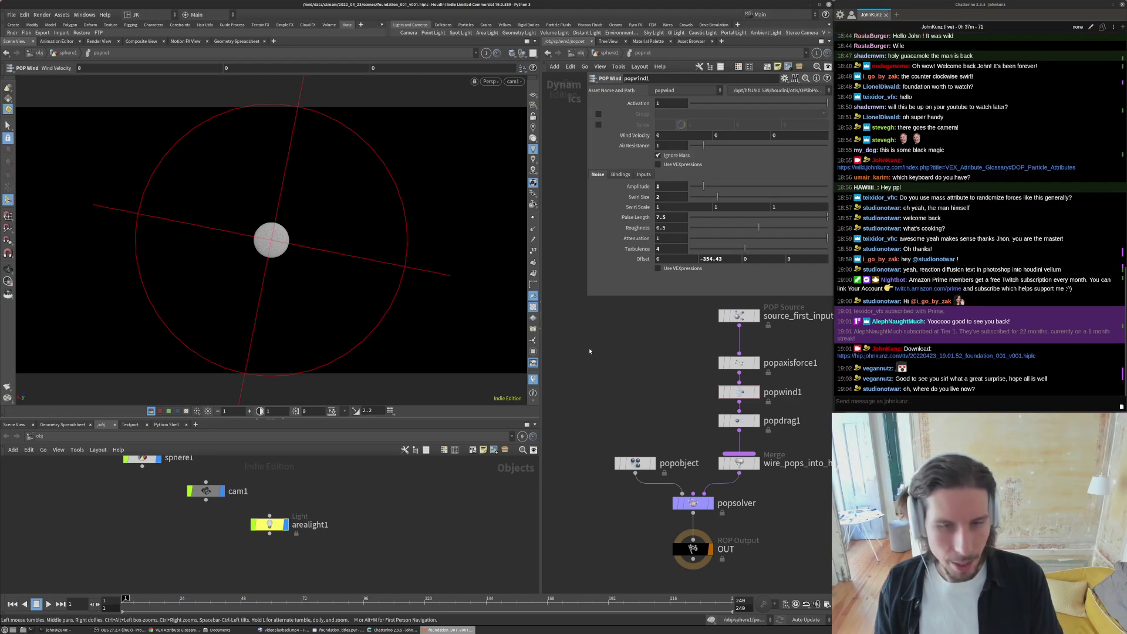
- Switch to the terminal and clear the old error output
click(56, 630)
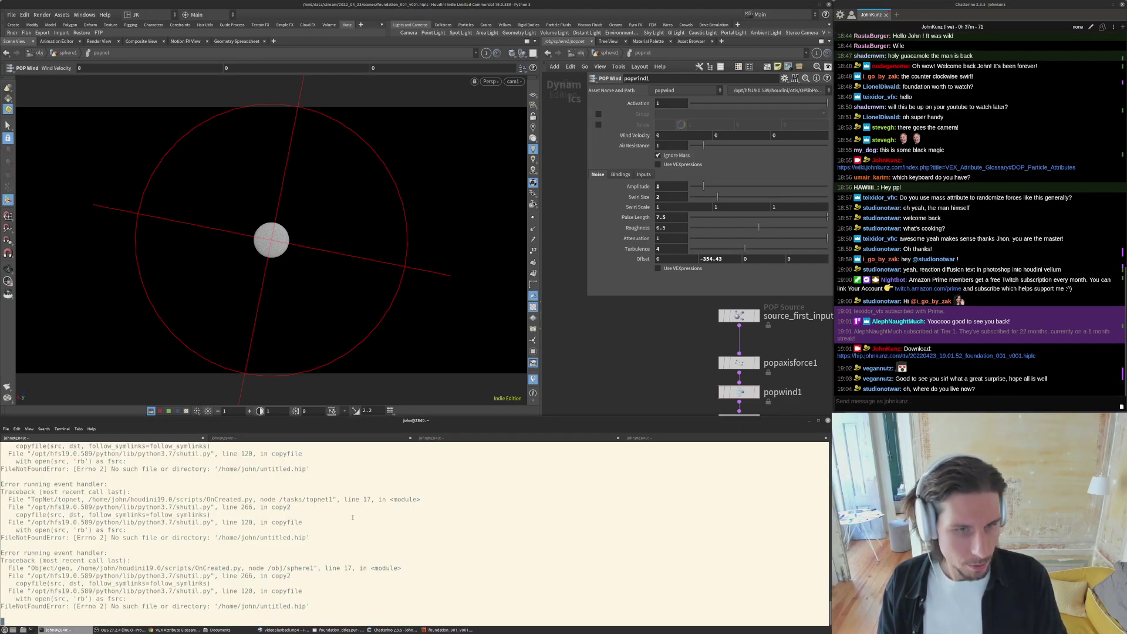
key(Return)
key(Return)
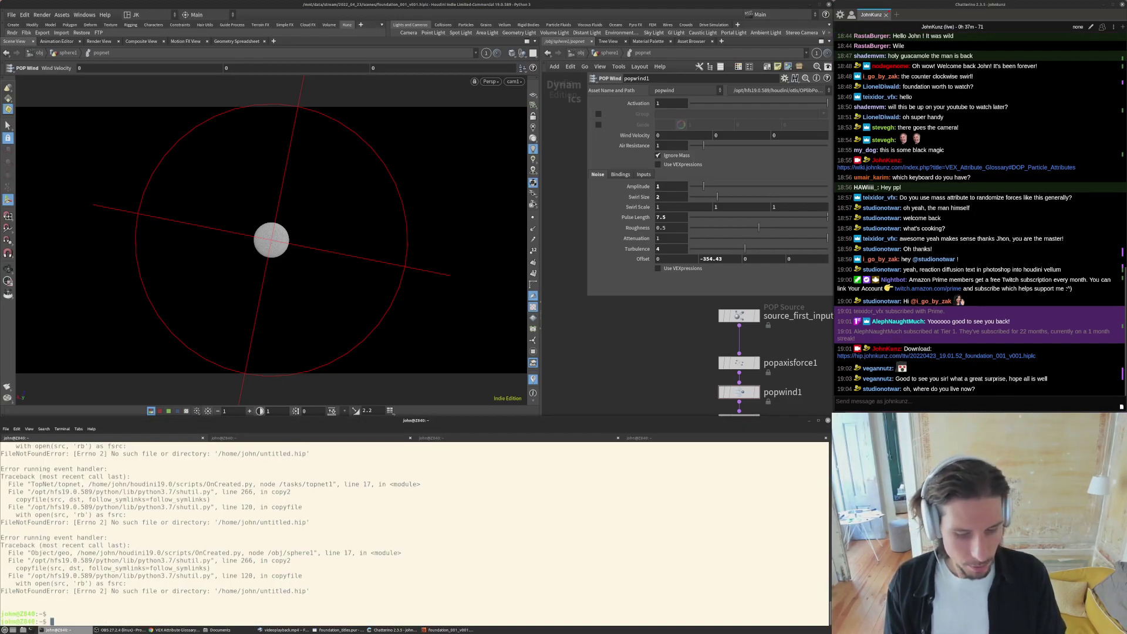
key(ctrl+l)
- Look up the commands starting with tty and try to run tty-clock -f
text(tty)
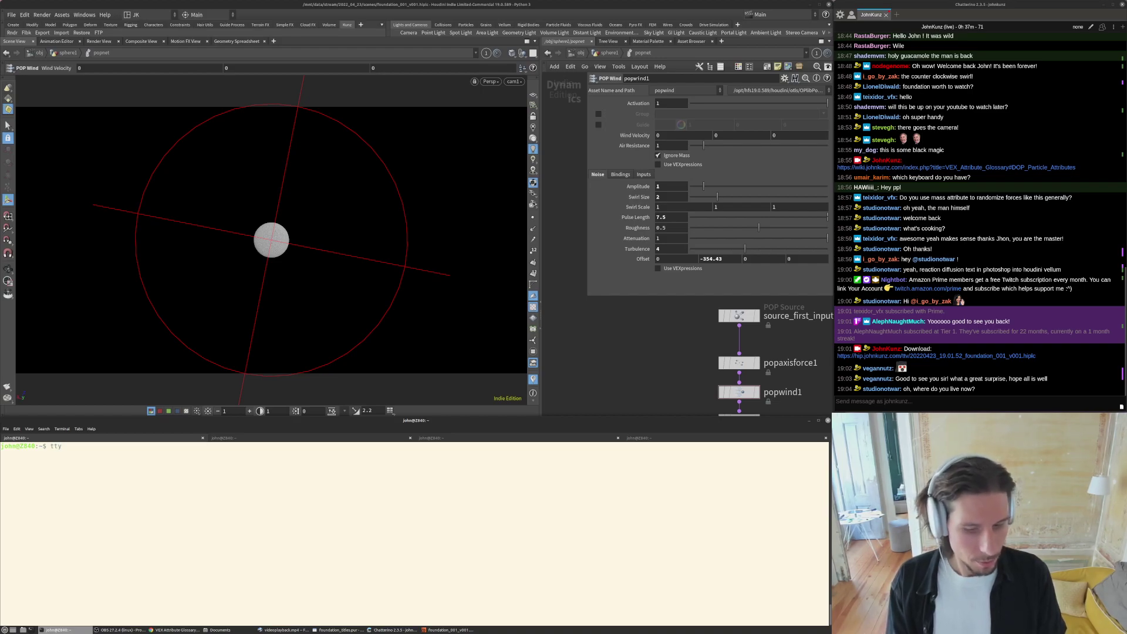
key(Tab)
key(Tab)
key(Tab)
key(Tab)
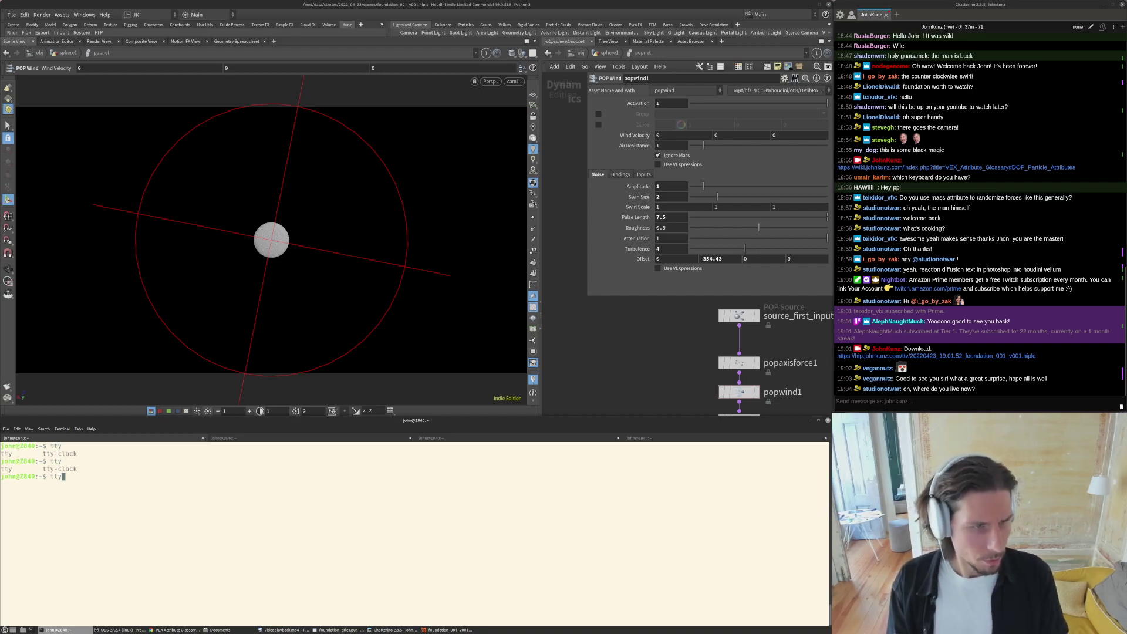
text(-cl)
key(Tab)
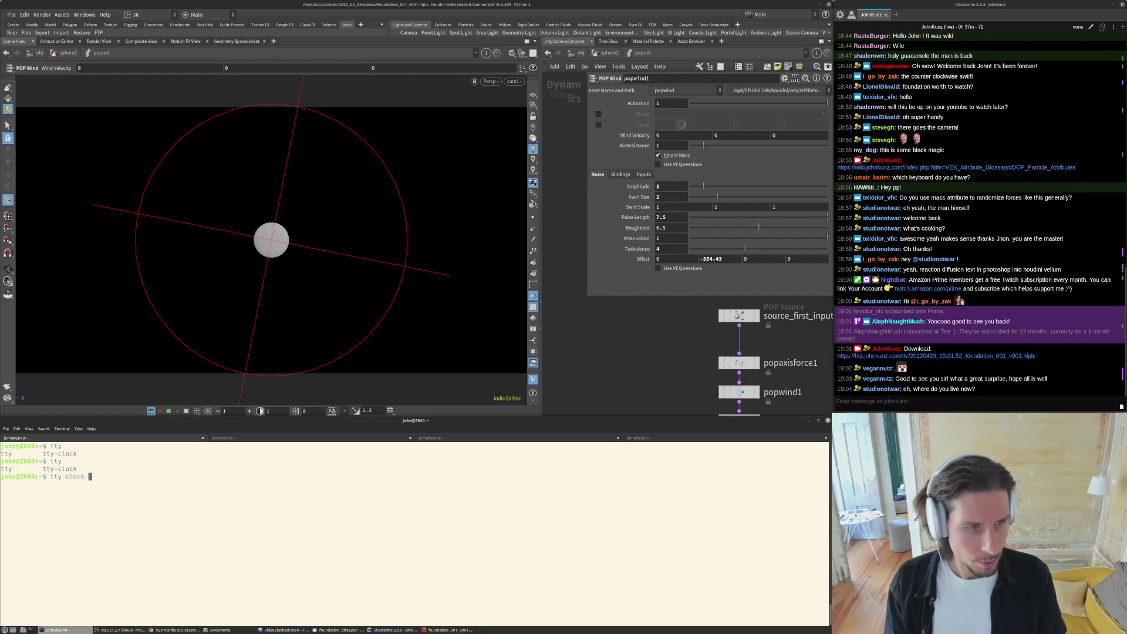
text(-f)
key(Return)
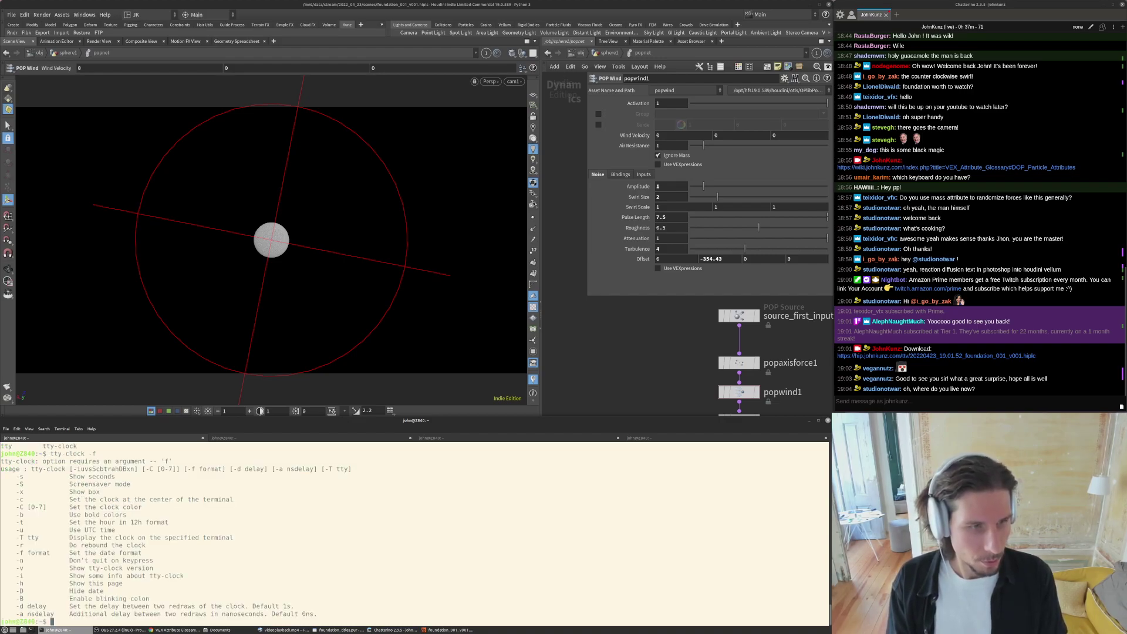
- Run tty-clock -f 12 to try for a 12-hour clock, and quit it
key(Up)
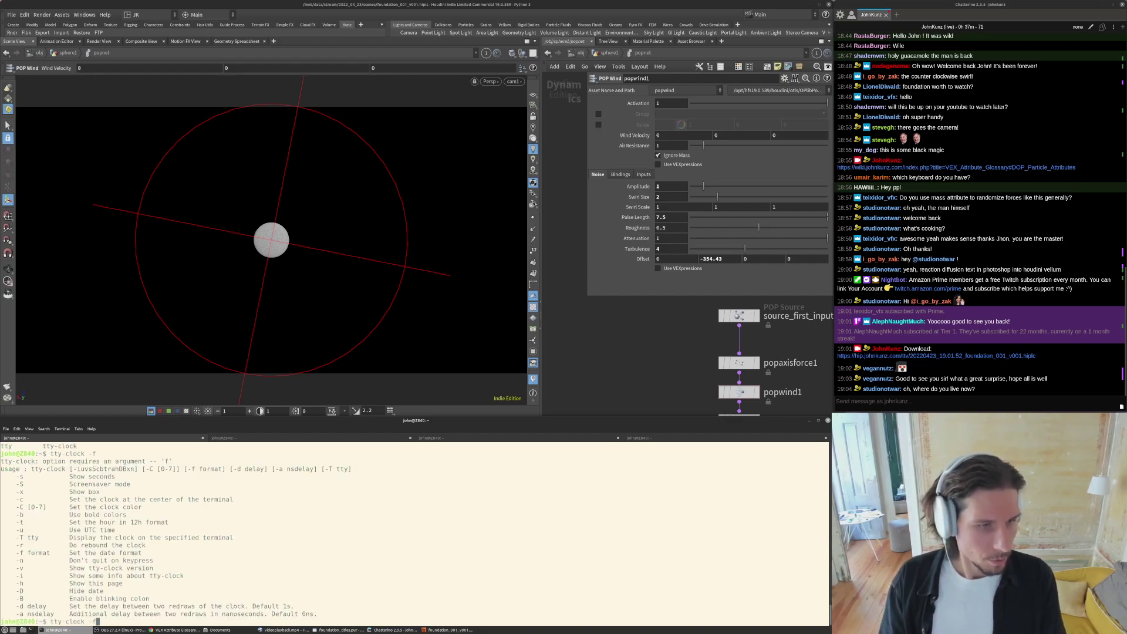
text(12)
key(Return)
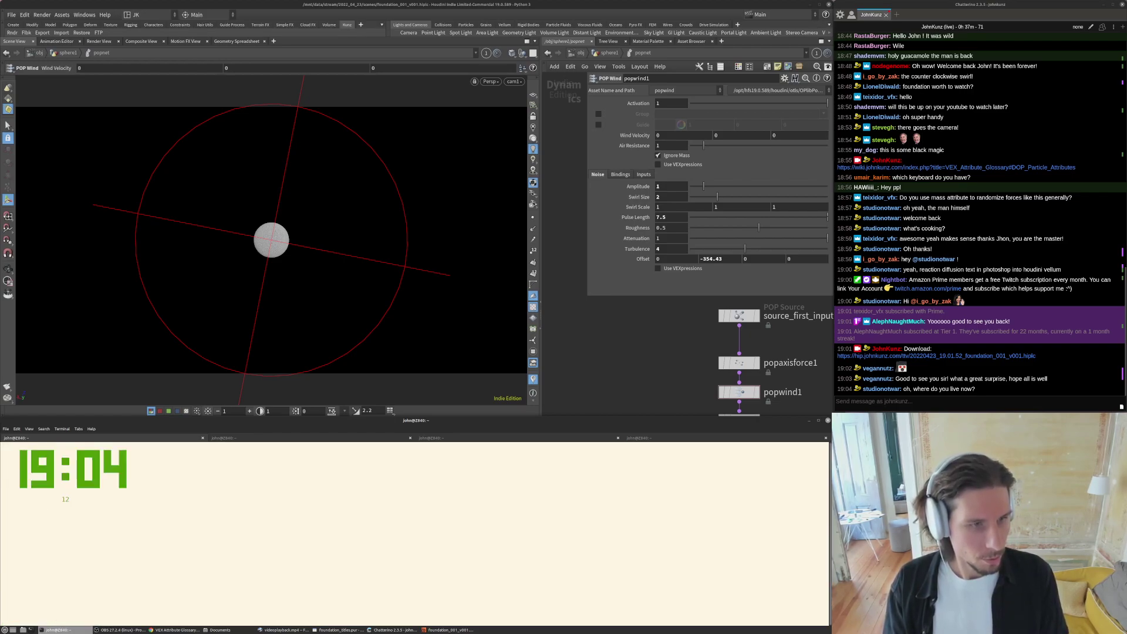
key(q)
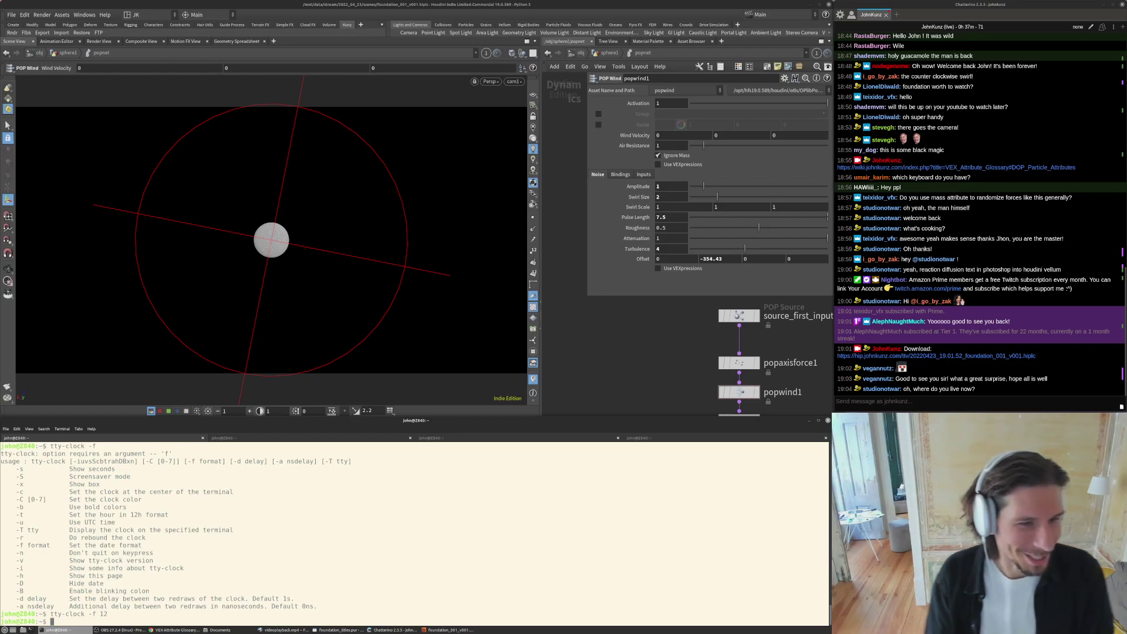
- Try to run tty-clock with the option -5 instead of -f 12
key(Up)
key(BackSpace)
key(BackSpace)
key(BackSpace)
key(BackSpace)
text(5)
key(Return)
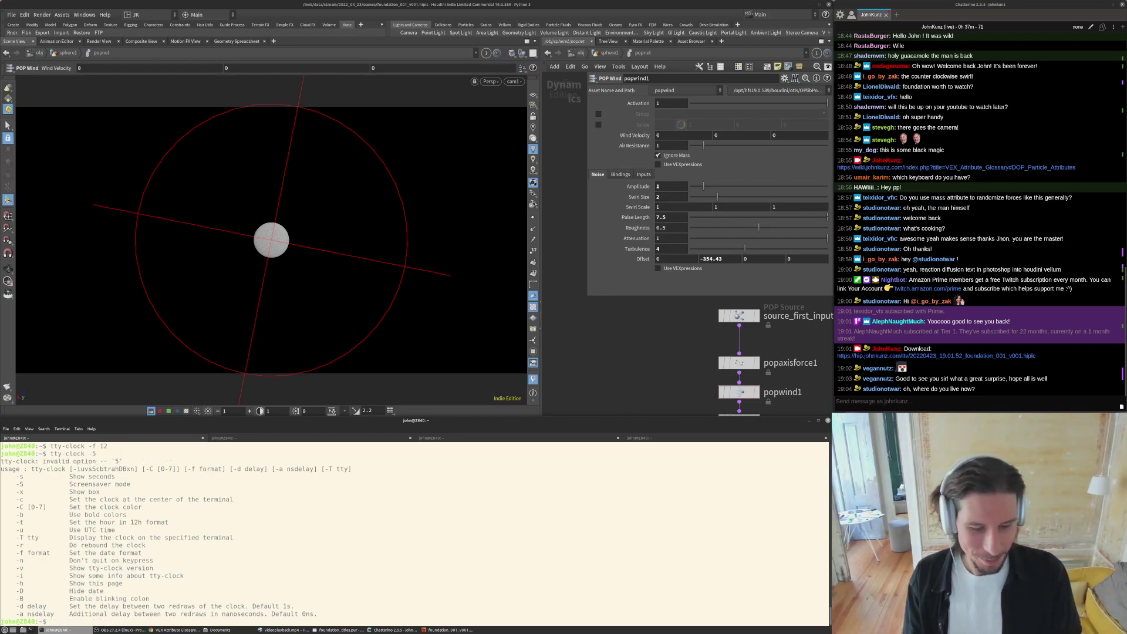
- Run tty-clock -t to show the time in 12-hour format, and return to Houdini
key(Up)
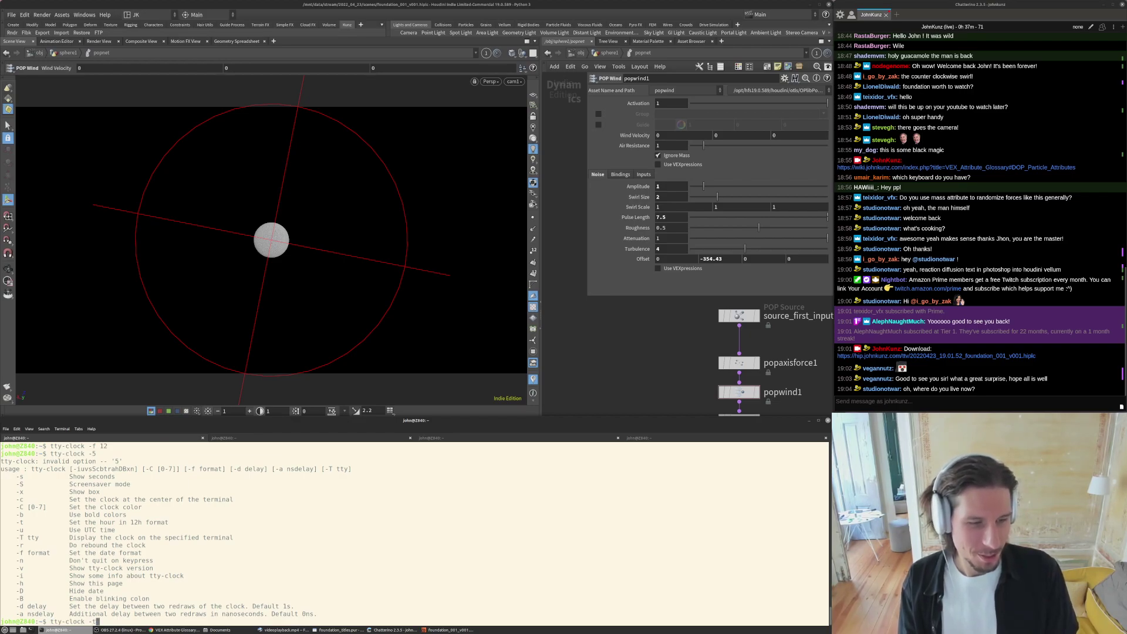
text(t)
key(Return)
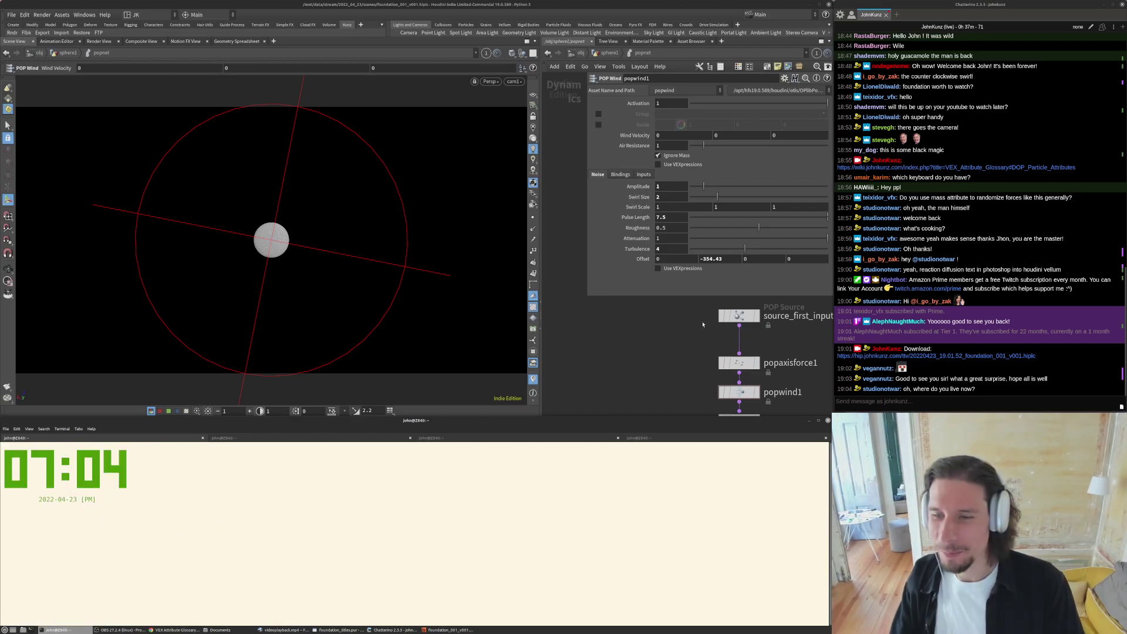
click(674, 336)
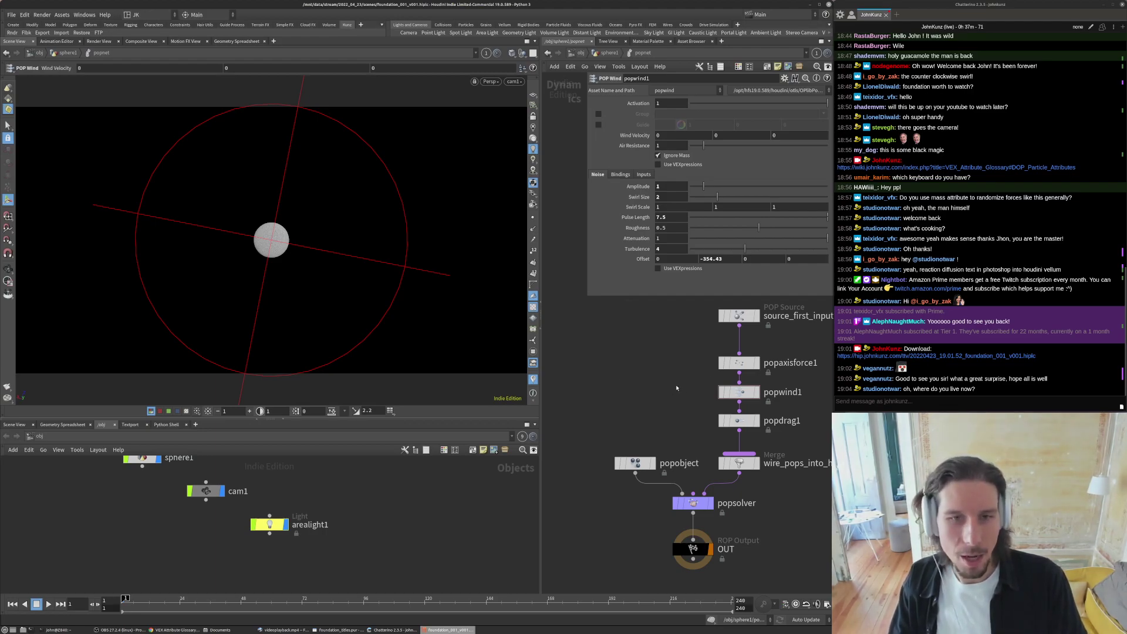
- Play the simulation with the new noise offset, stop at frame 55 to view it from an angle, and rewind to the first frame
key(Up)
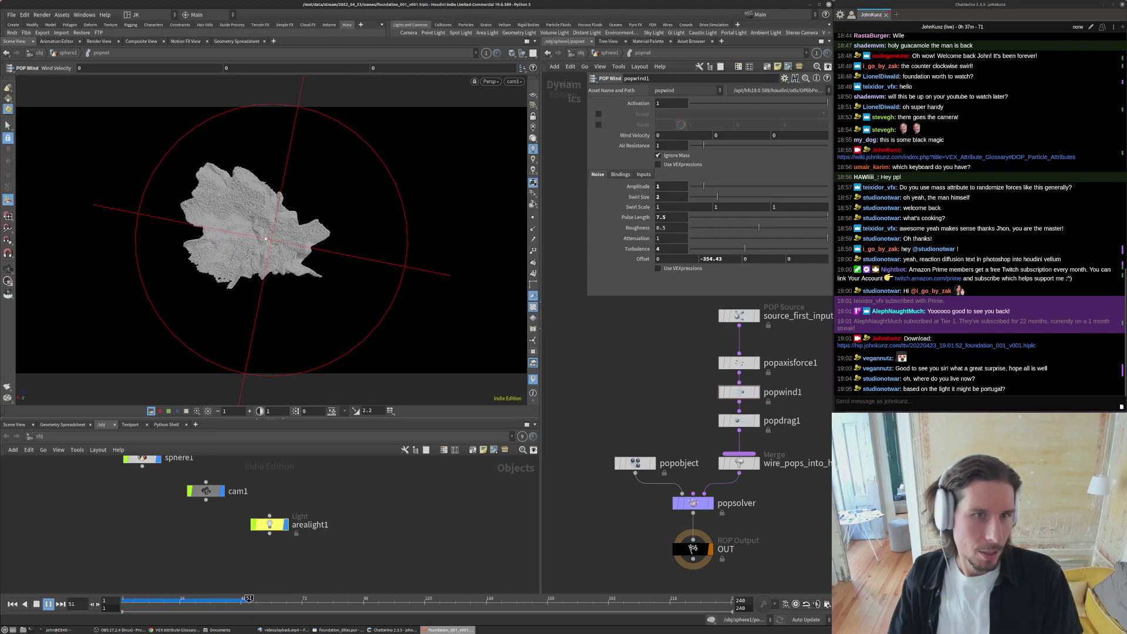
key(Up)
alt+drag(257, 228, 216, 253)
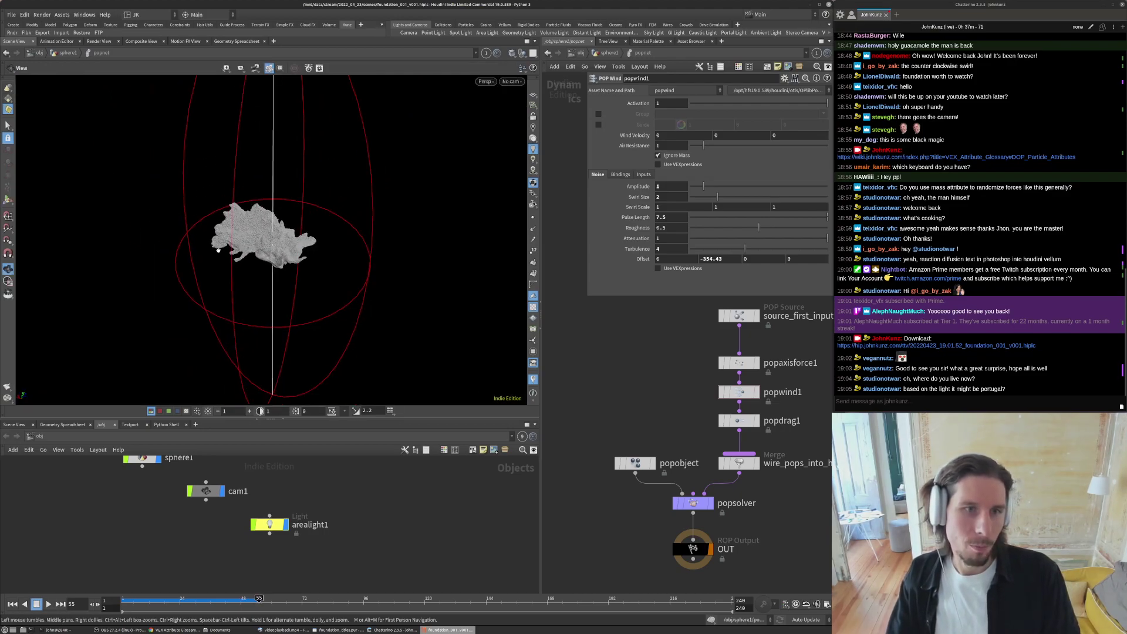
key(Return)
key(ctrl+Up)
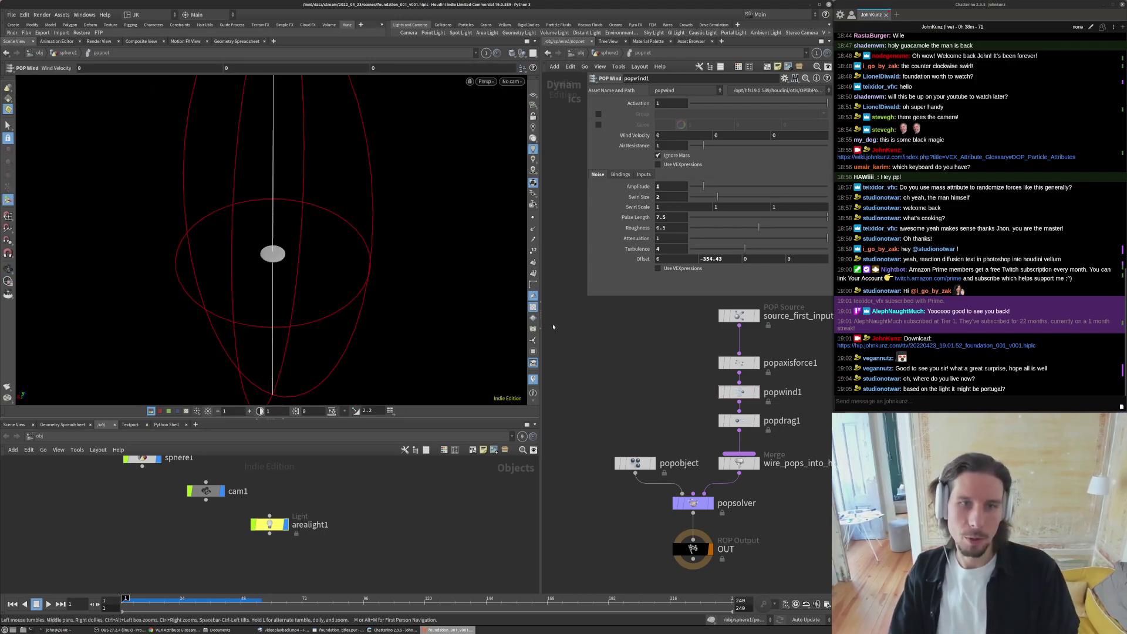
- Select popaxisforce1 to show its parameters and move it slightly up toward source_first_input
scroll(695, 406, up, 5)
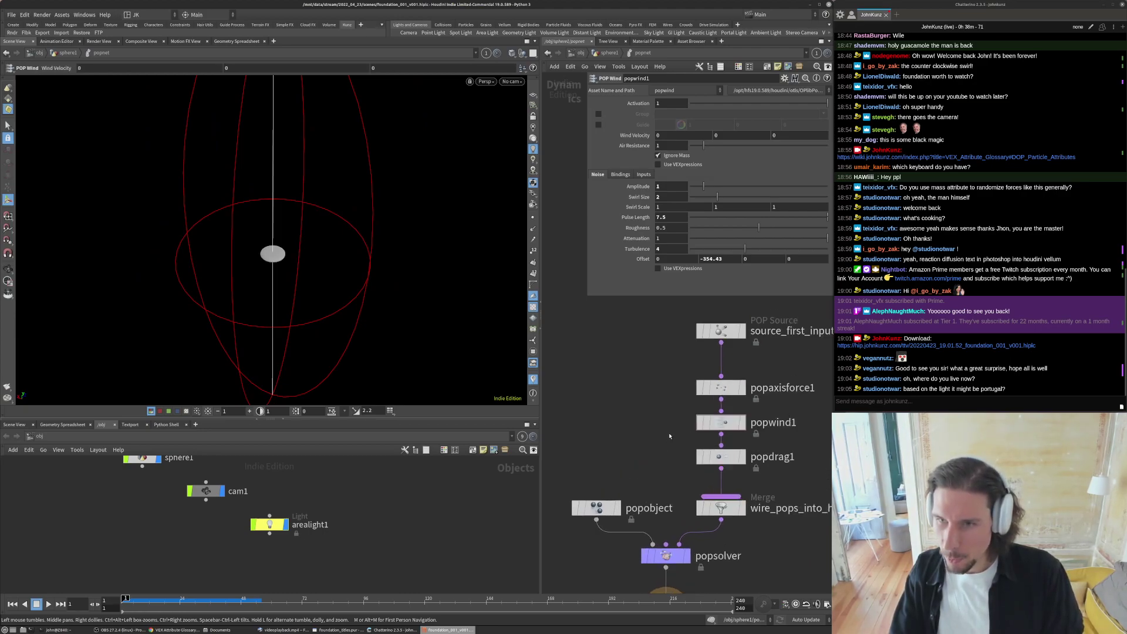
middle_drag(667, 406, 649, 456)
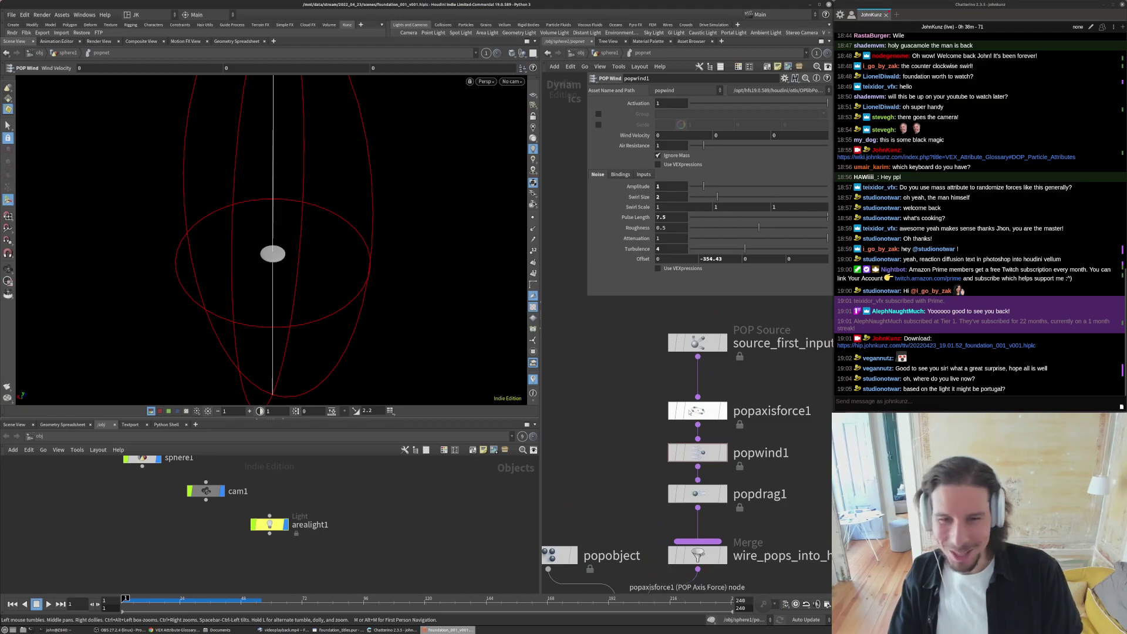
drag(690, 413, 690, 400)
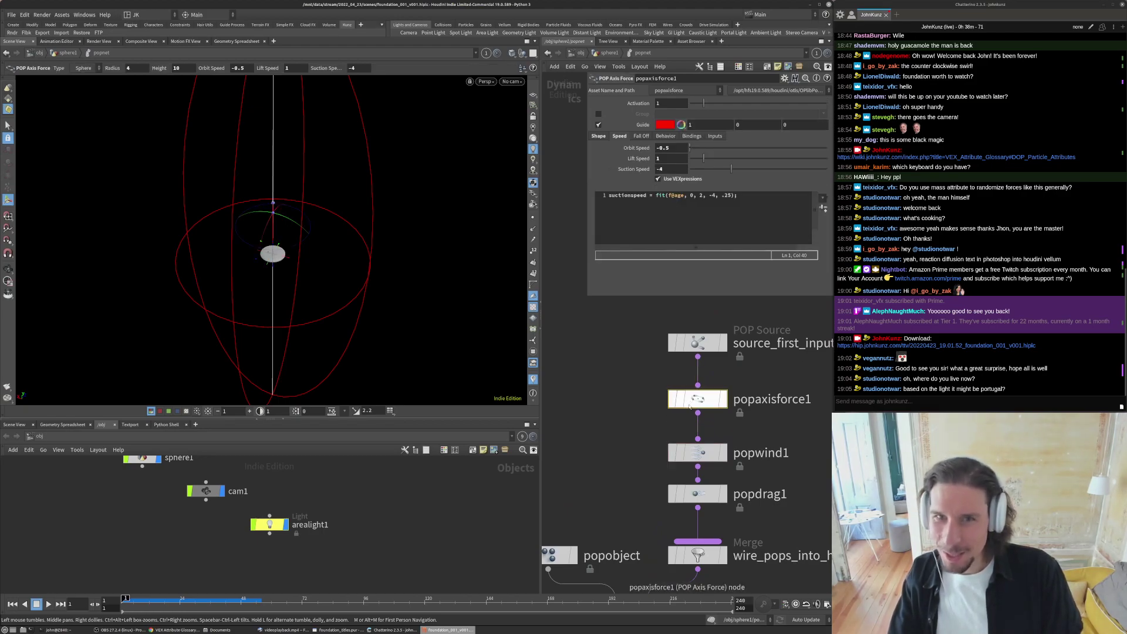
- Set the last value of popaxisforce1's suctionspeed fit expression to .65
drag(727, 198, 724, 197)
text(6)
key(ctrl+Return)
click(634, 341)
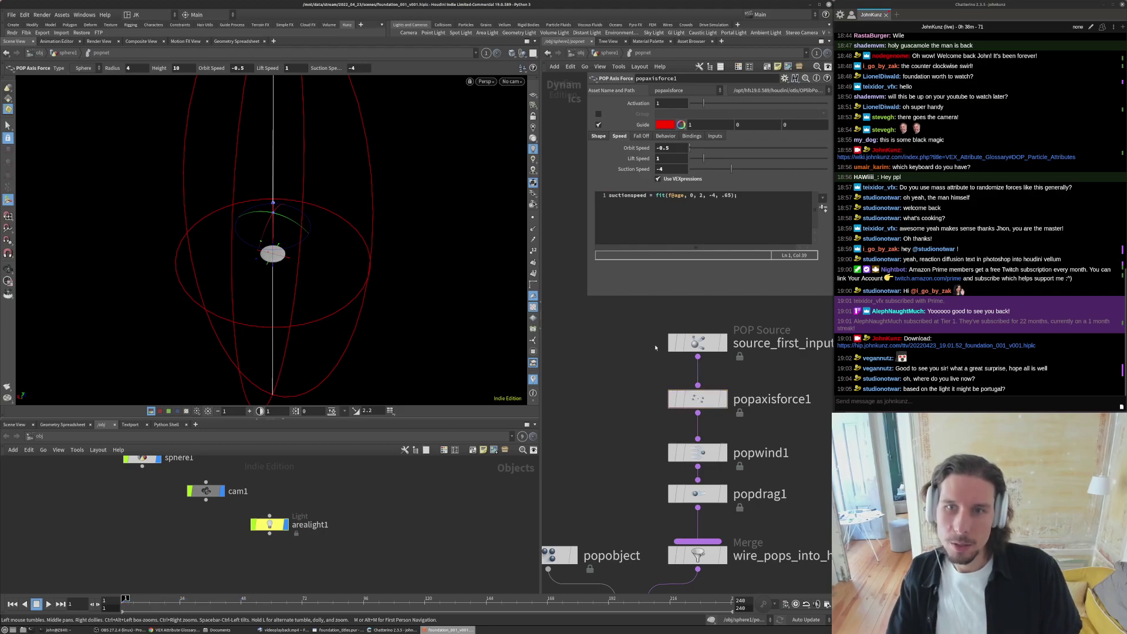
- Play the simulation while looking through cam1
key(ctrl+backslash)
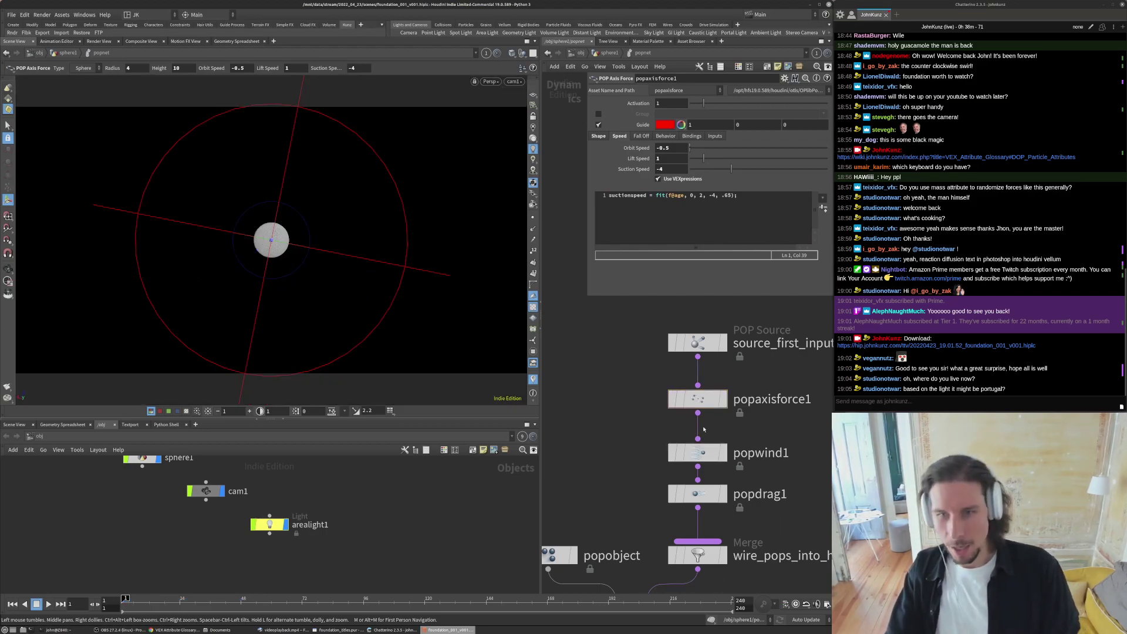
key(Up)
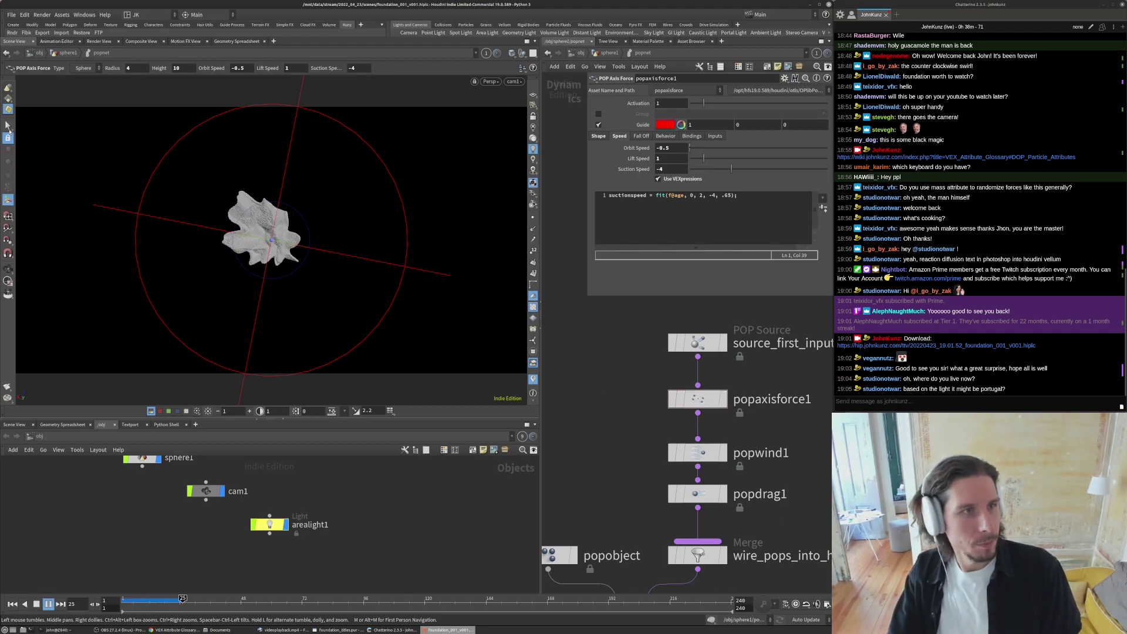
key(s)
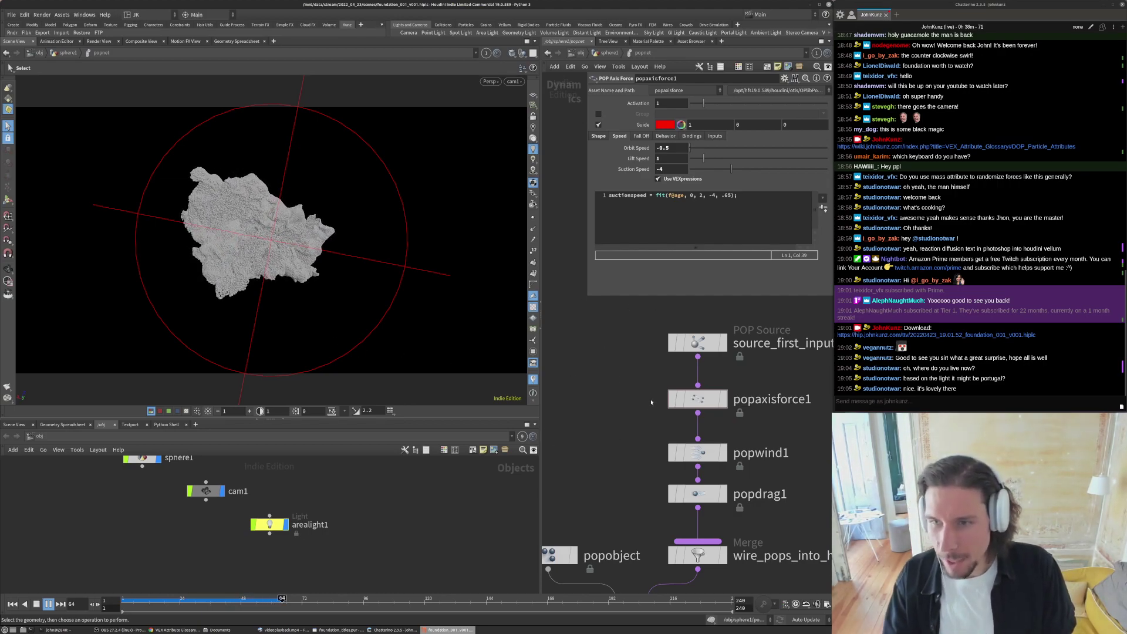
- Quit the clock in the terminal, run w to show the weather report, and return to Houdini
click(58, 630)
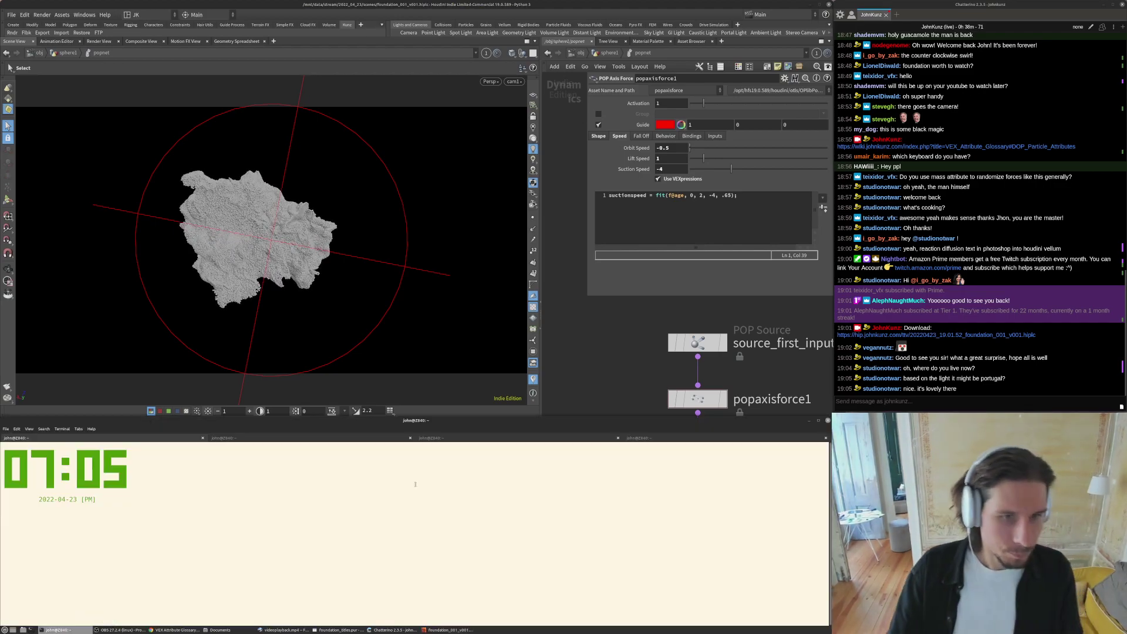
text(q)
text(w)
key(Return)
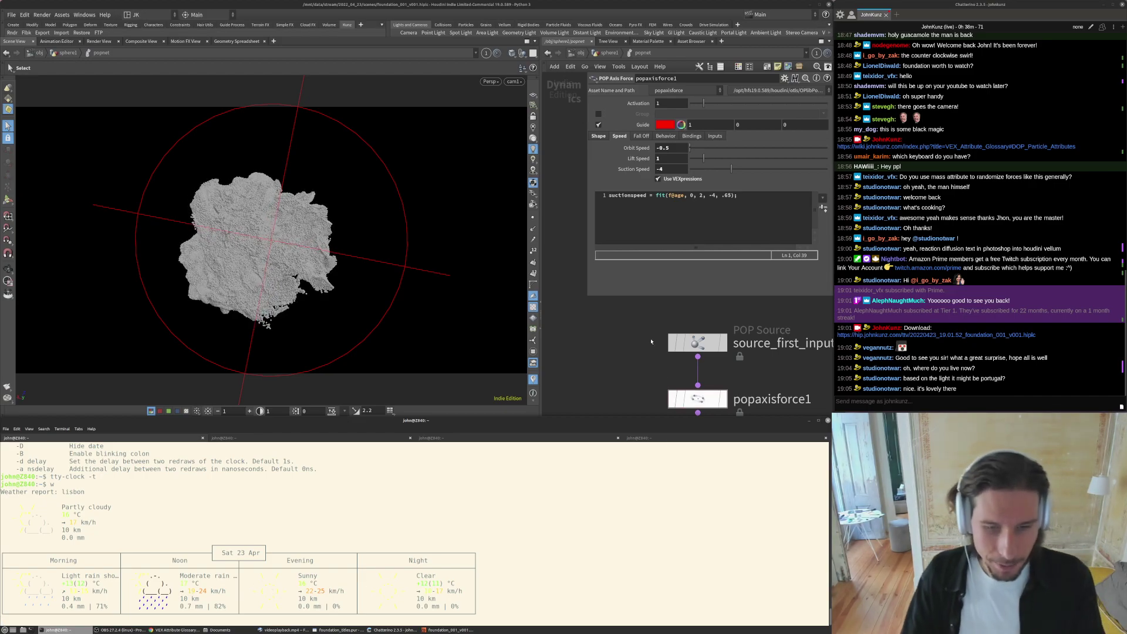
click(630, 351)
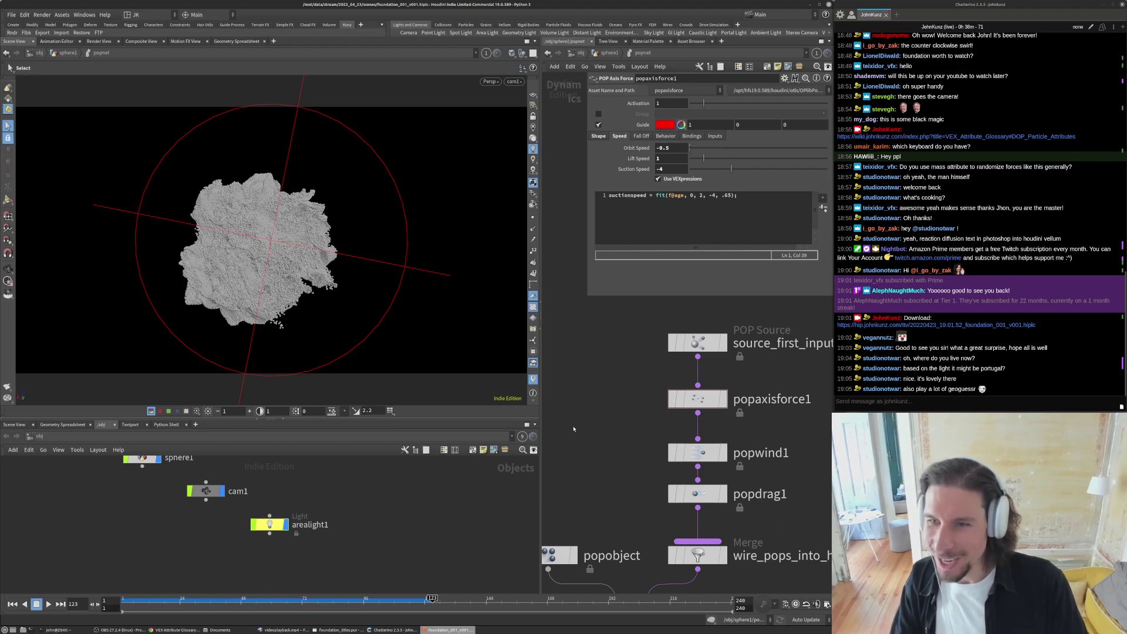
- Scrub the simulation to frame 54, nudge popwind1 slightly up toward popaxisforce1, and rewind to the first frame
drag(201, 598, 256, 596)
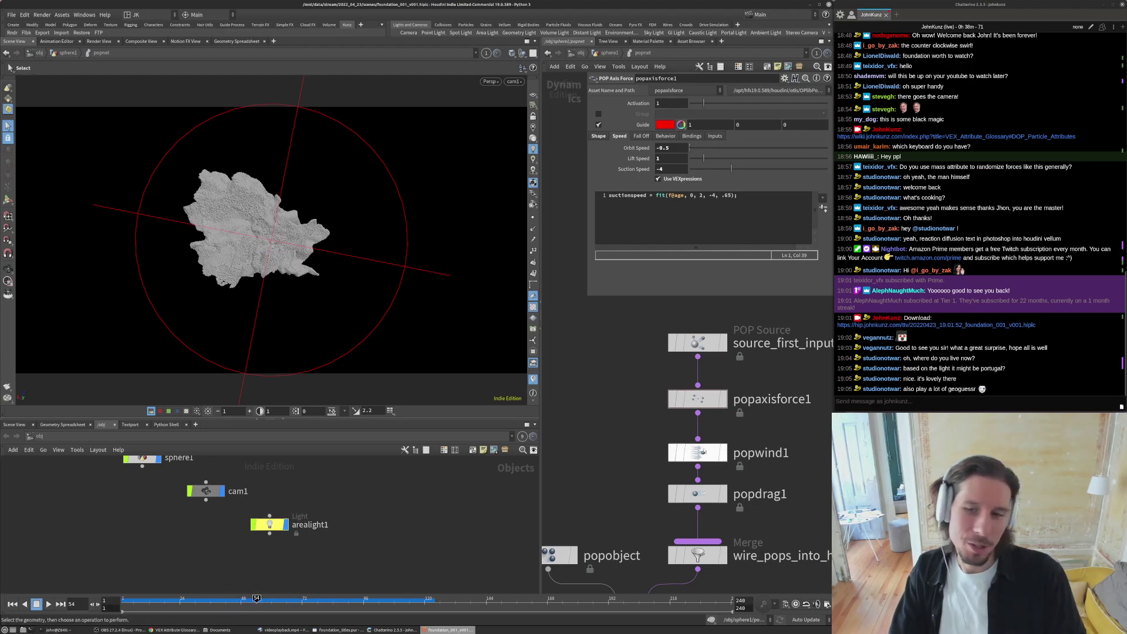
drag(680, 453, 680, 445)
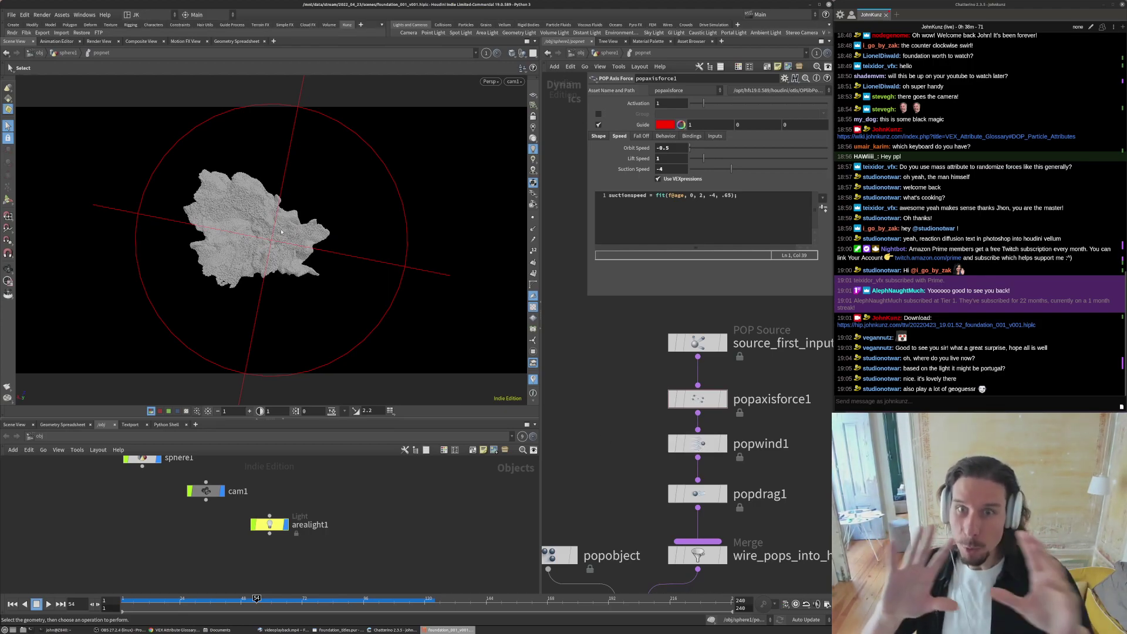
key(ctrl+Up)
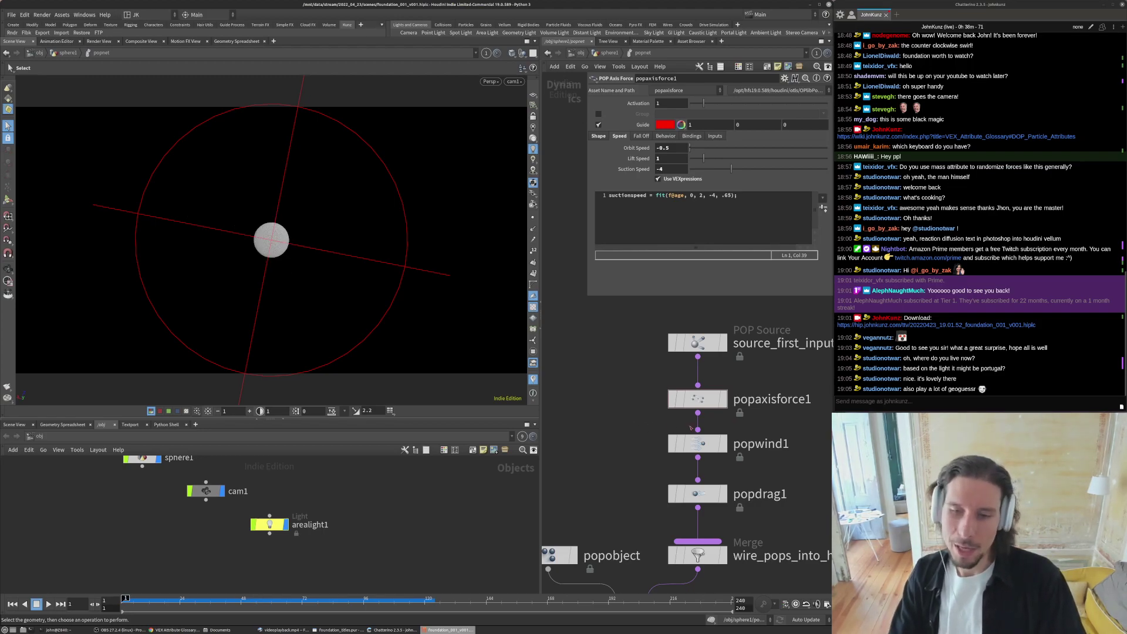
- Enter the VEXpression amp *= fit(f@age, 0, 1, 1, 0); for popwind1's noise, enlarging the parameter pane to fit it
click(697, 443)
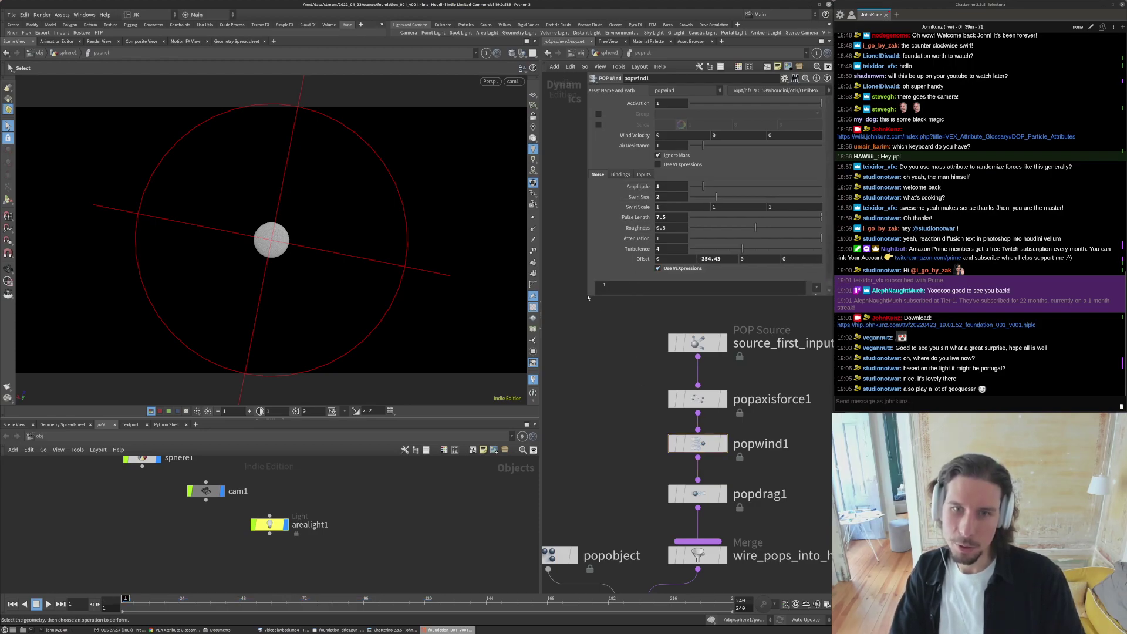
drag(575, 325, 569, 344)
click(656, 301)
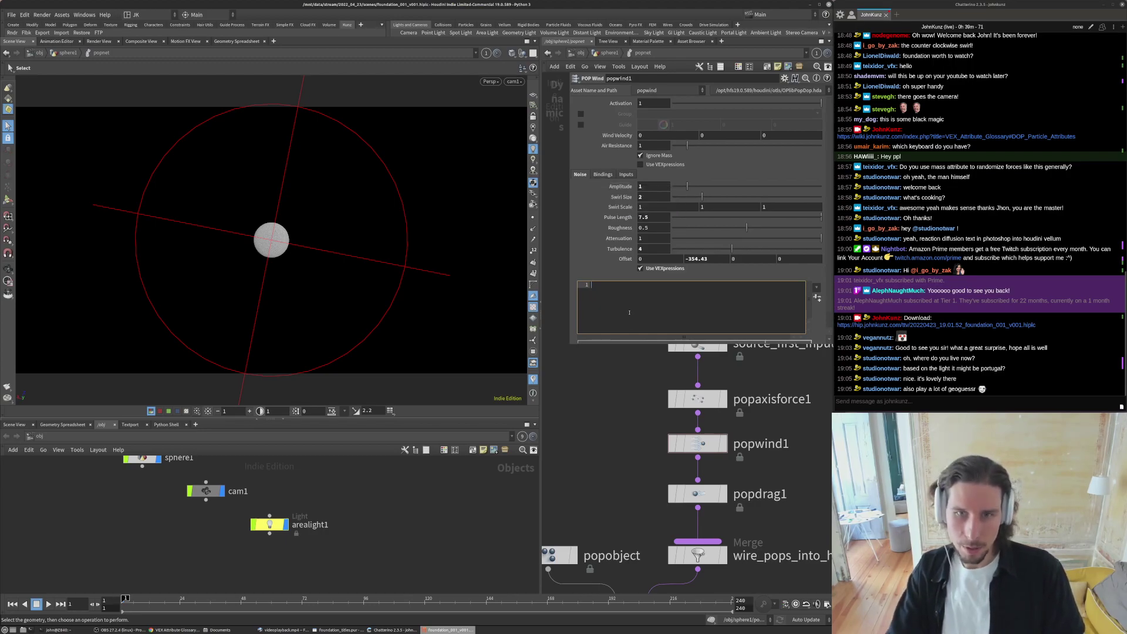
text(amp *=)
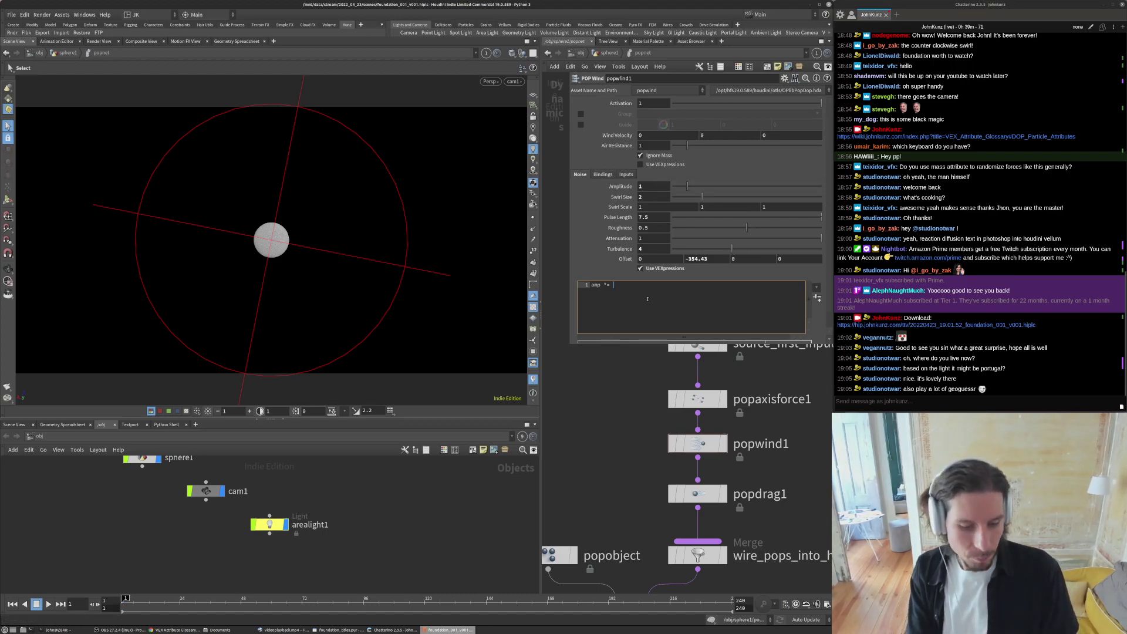
text(fit(f@age, 0, 1, 1,)
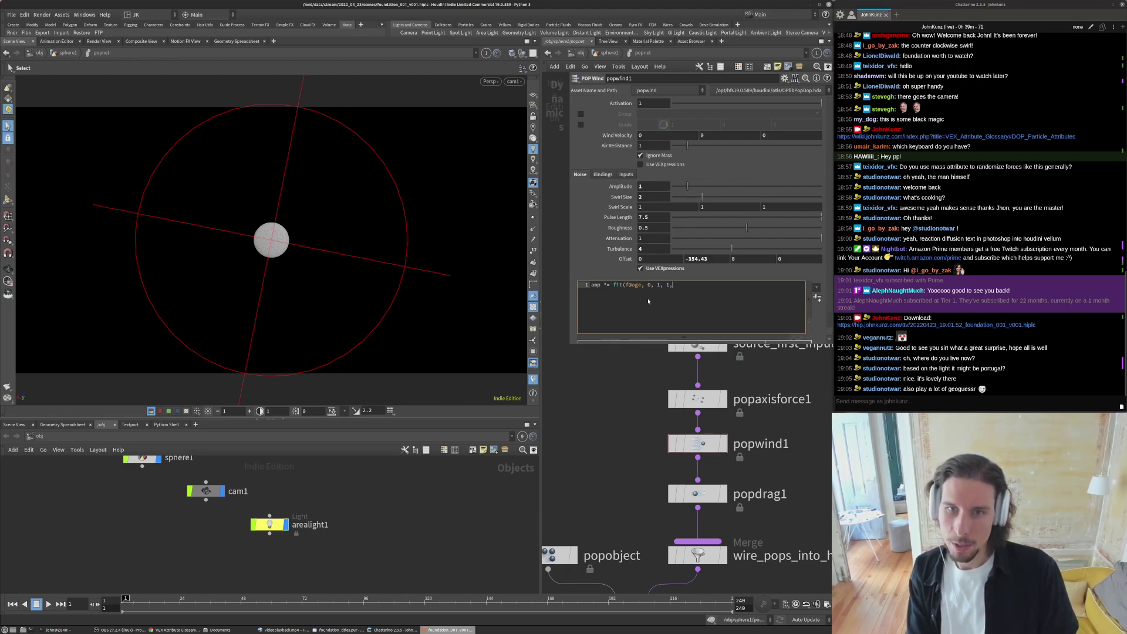
text(0);)
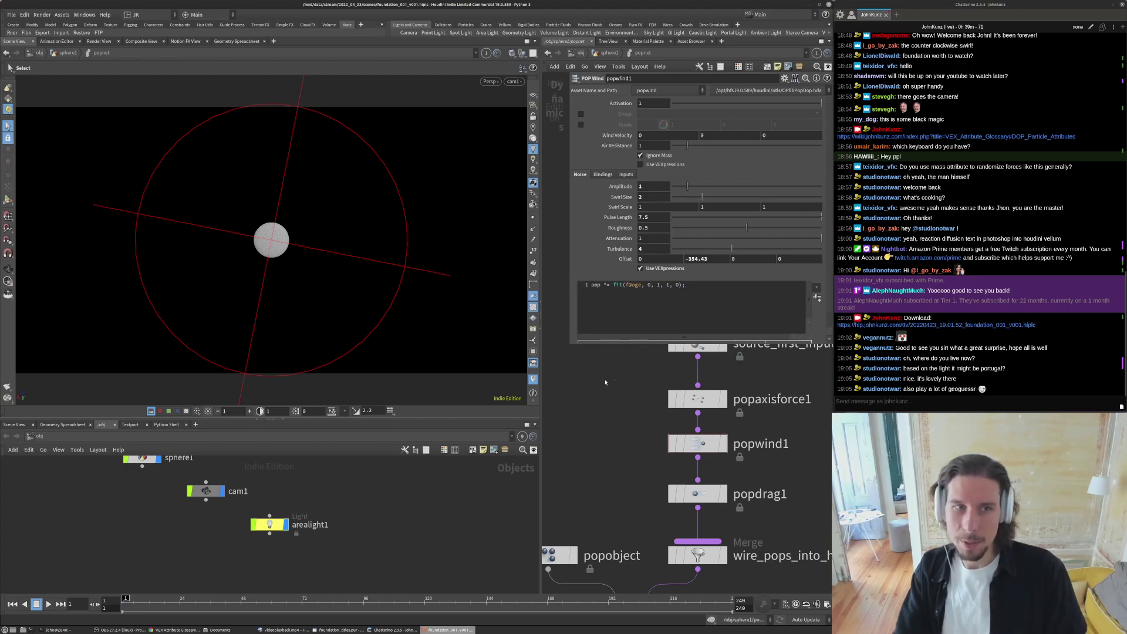
- Play the simulation with the age-faded wind amplitude, stop at frame 134 to view it from an angle, and rewind to the first frame
key(Up)
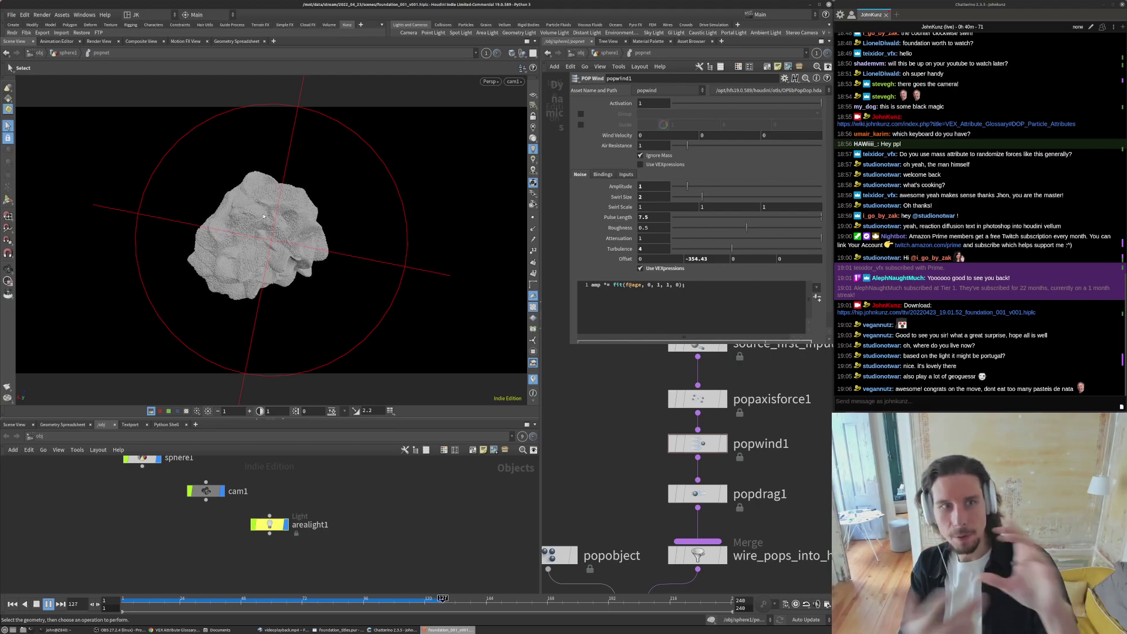
key(Up)
key(Escape)
drag(290, 256, 244, 189)
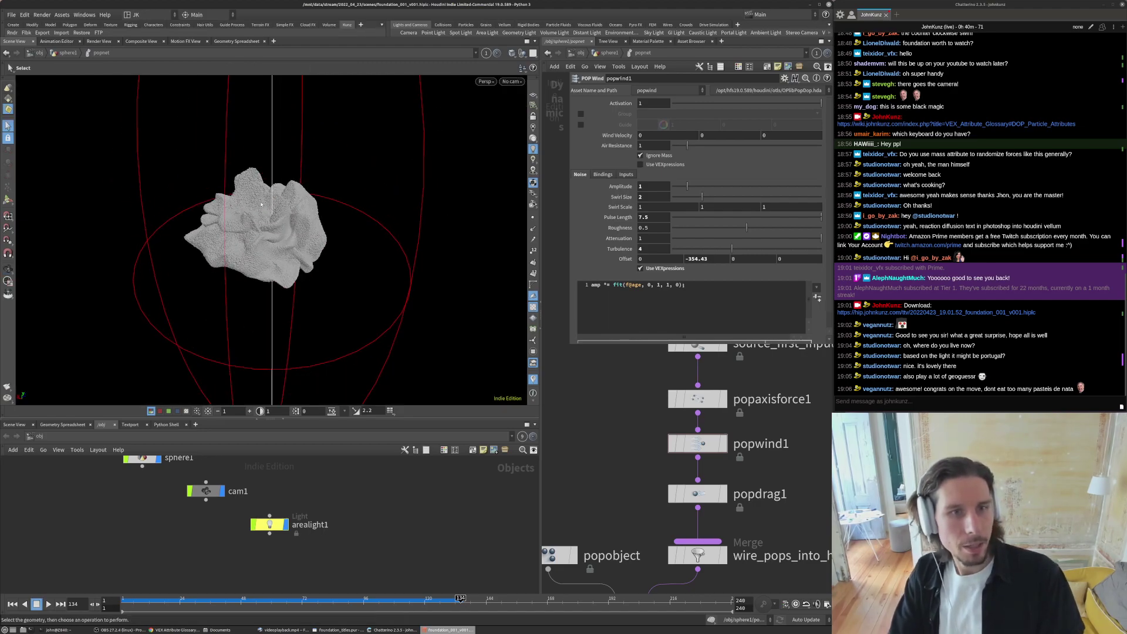
key(ctrl+Up)
- Set the last value of popaxisforce1's suctionspeed fit expression to .25
click(704, 496)
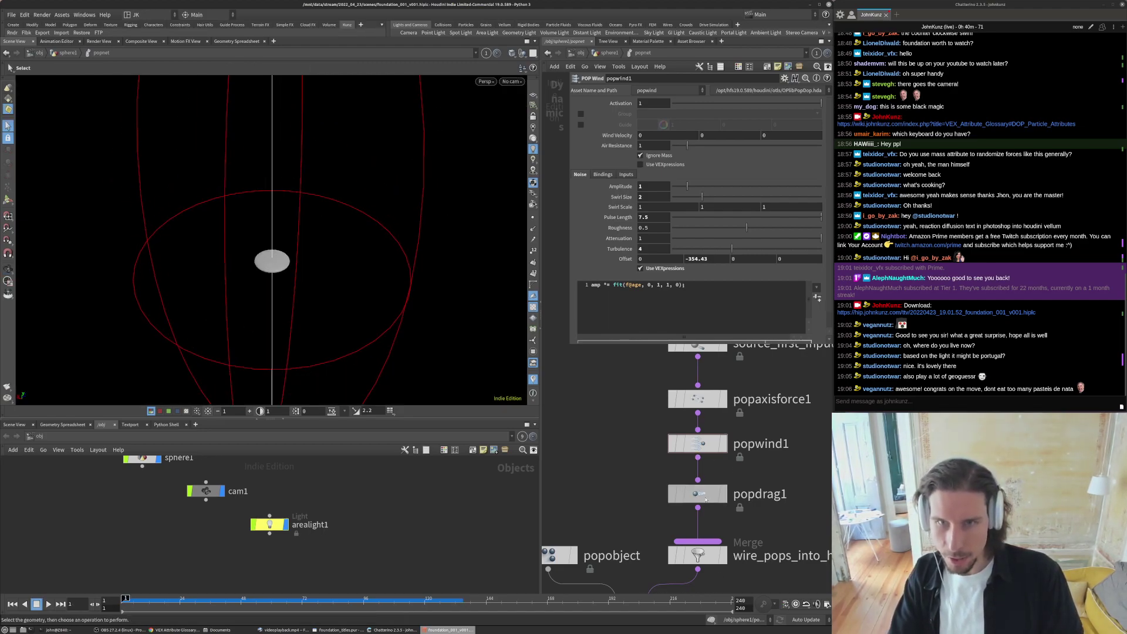
click(698, 401)
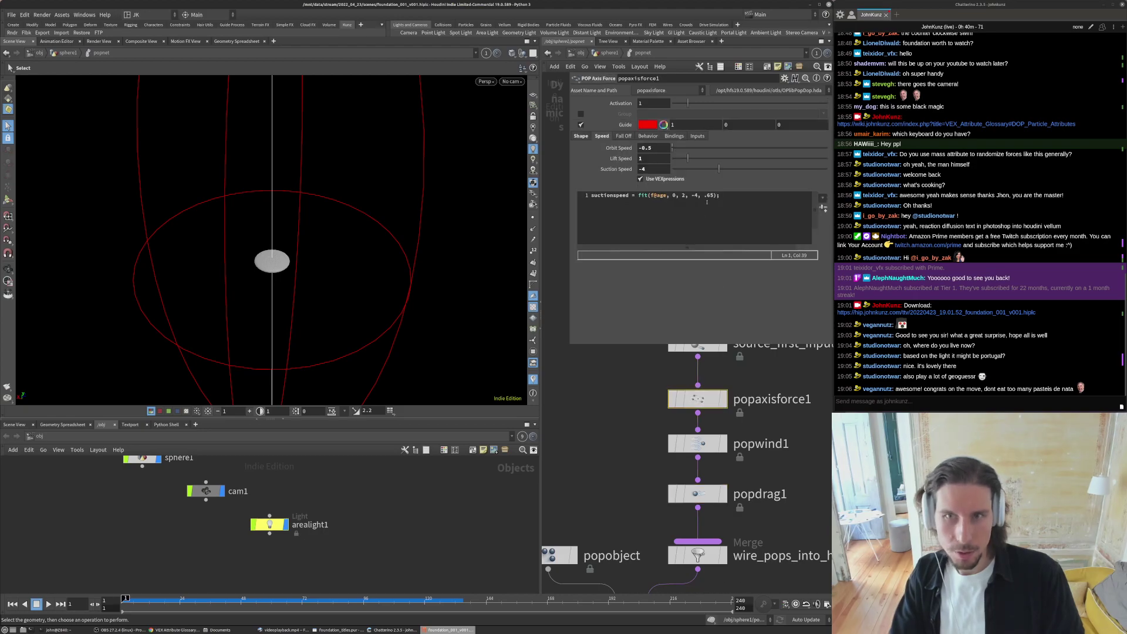
double_click(711, 196)
click(648, 414)
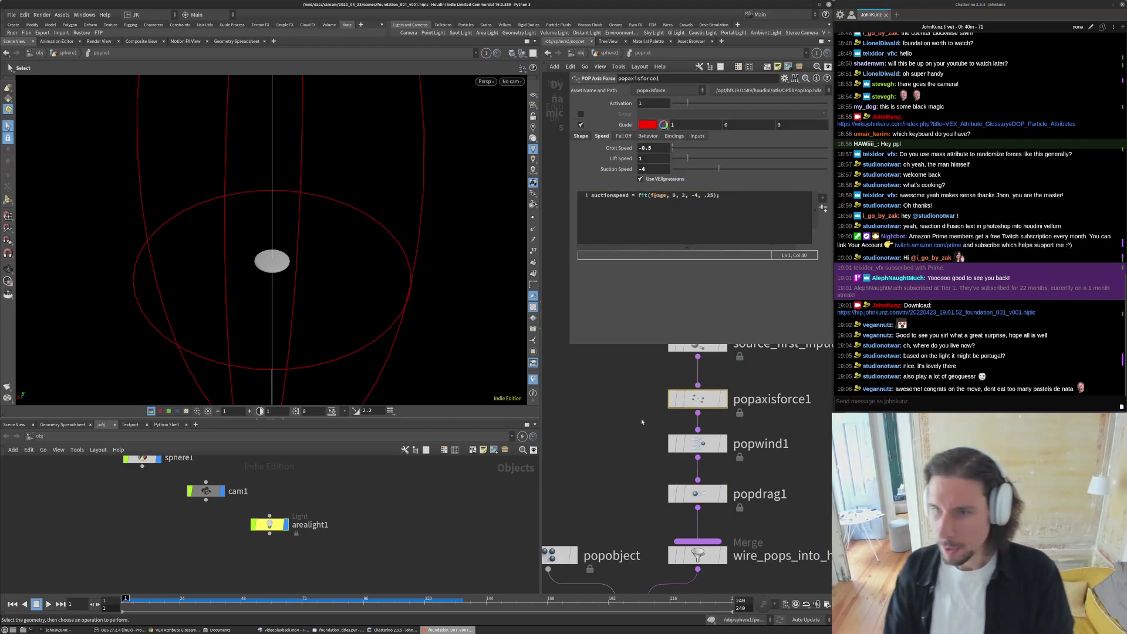
- Play the simulation with the new suction speed, inspect it from a lower angle at frame 135, replay it, and rewind
key(Up)
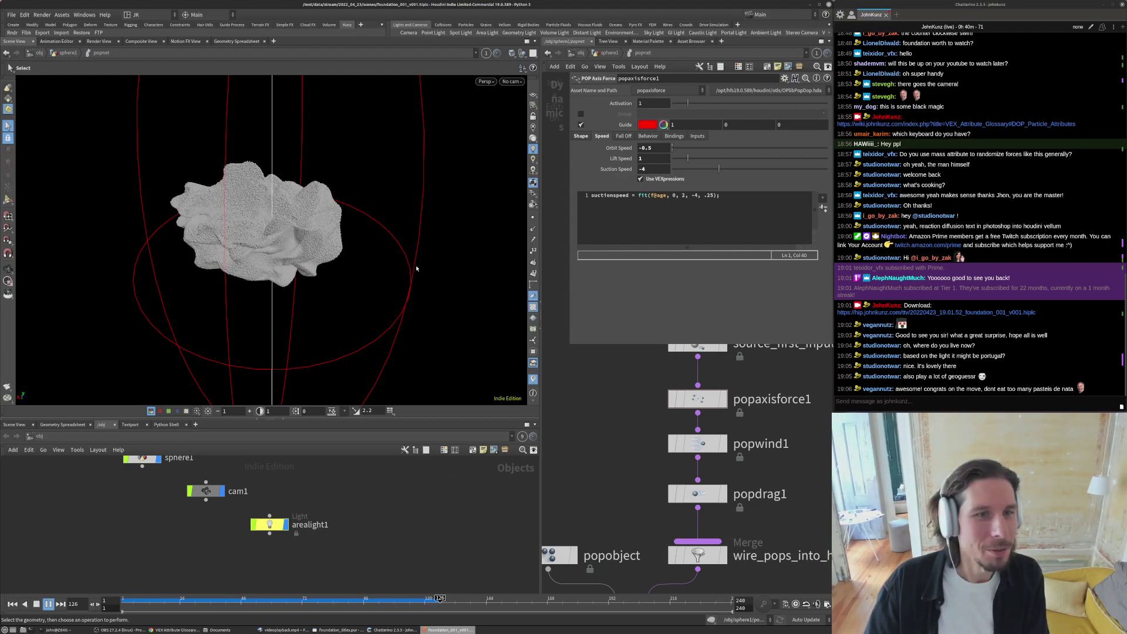
key(Up)
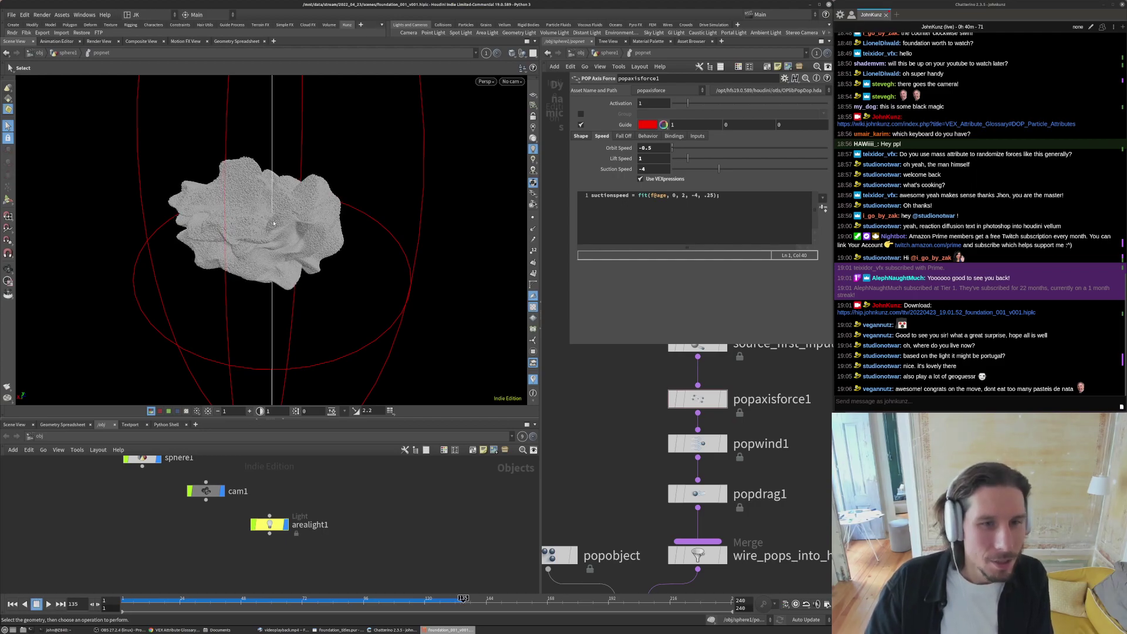
key(bracketleft)
drag(269, 224, 273, 181)
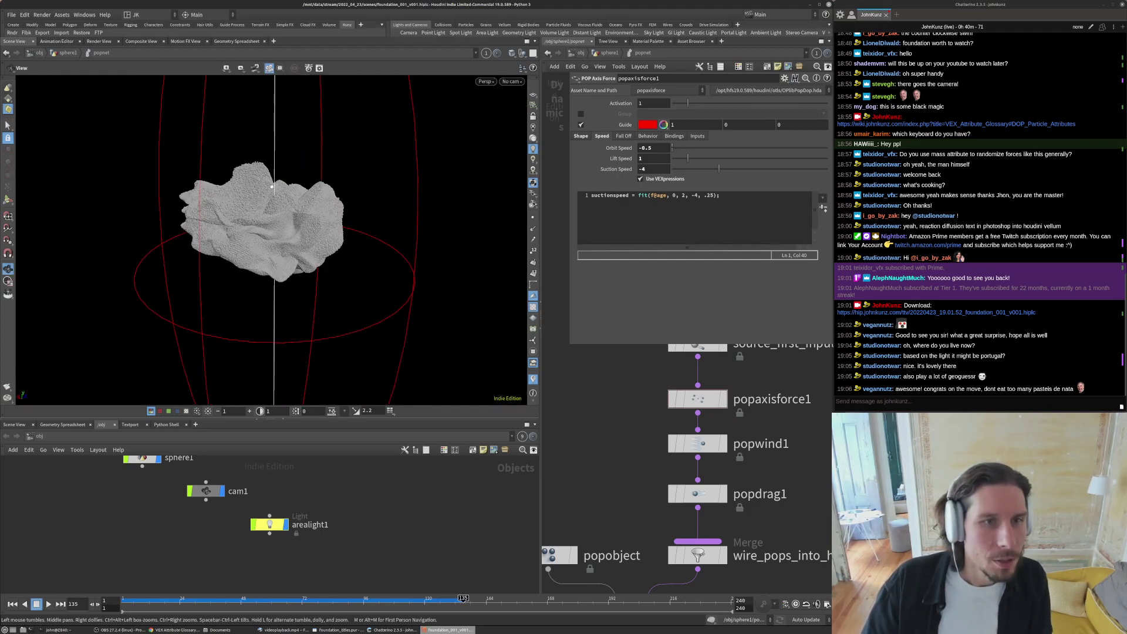
key(ctrl+Up)
key(Up)
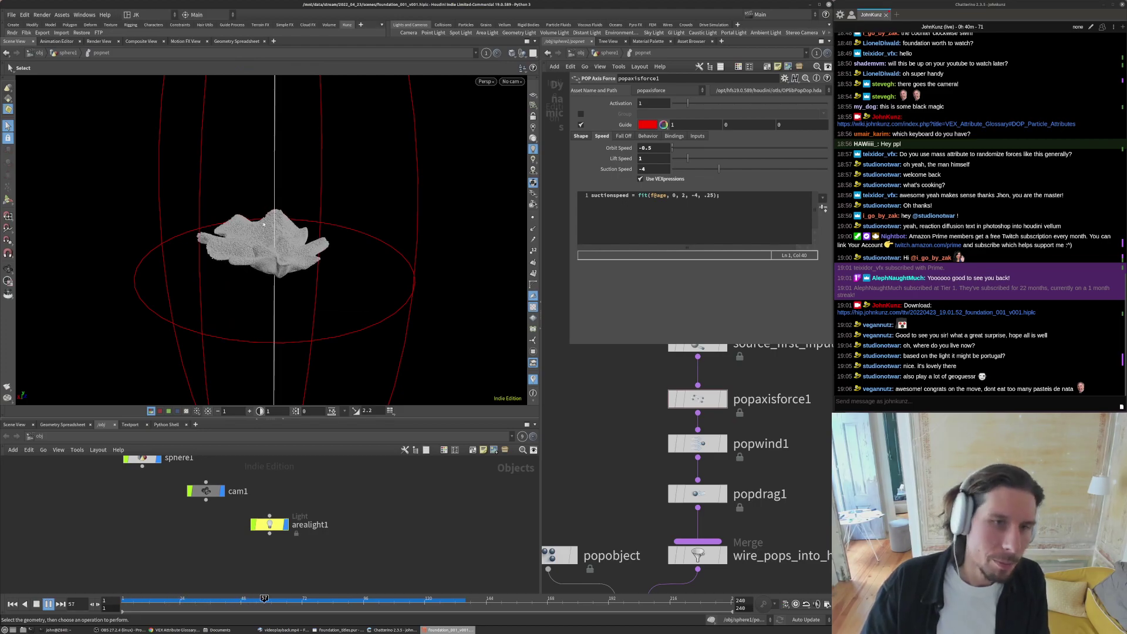
key(ctrl+Up)
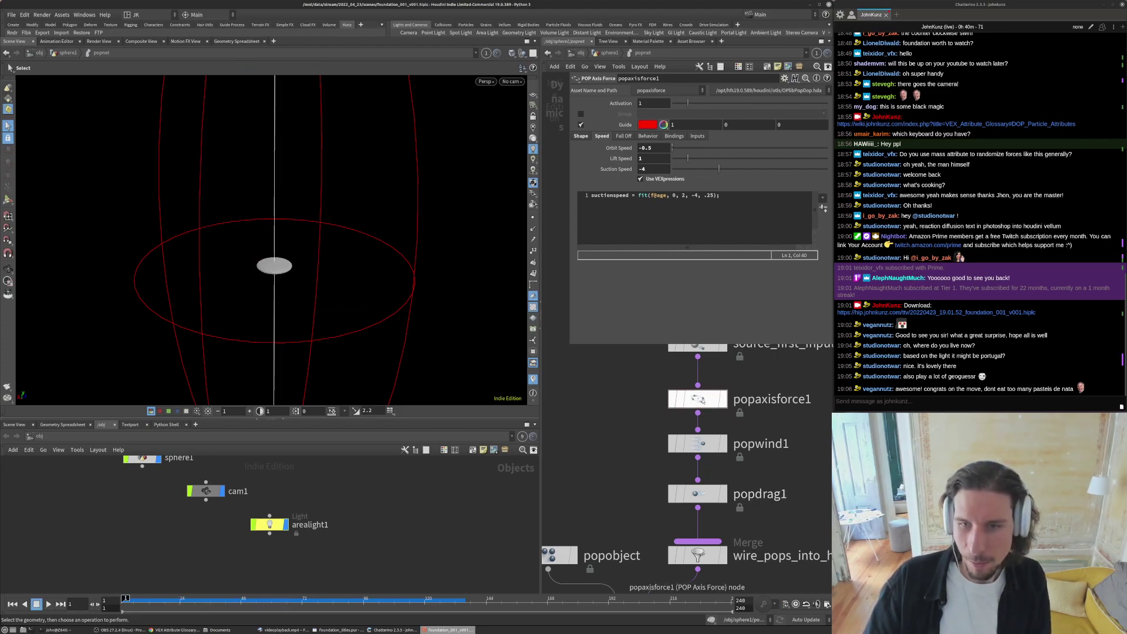
- Set popwind1's noise amplitude to 2 and its swirl size to 1.2
scroll(667, 475, down, 3)
scroll(667, 476, up, 2)
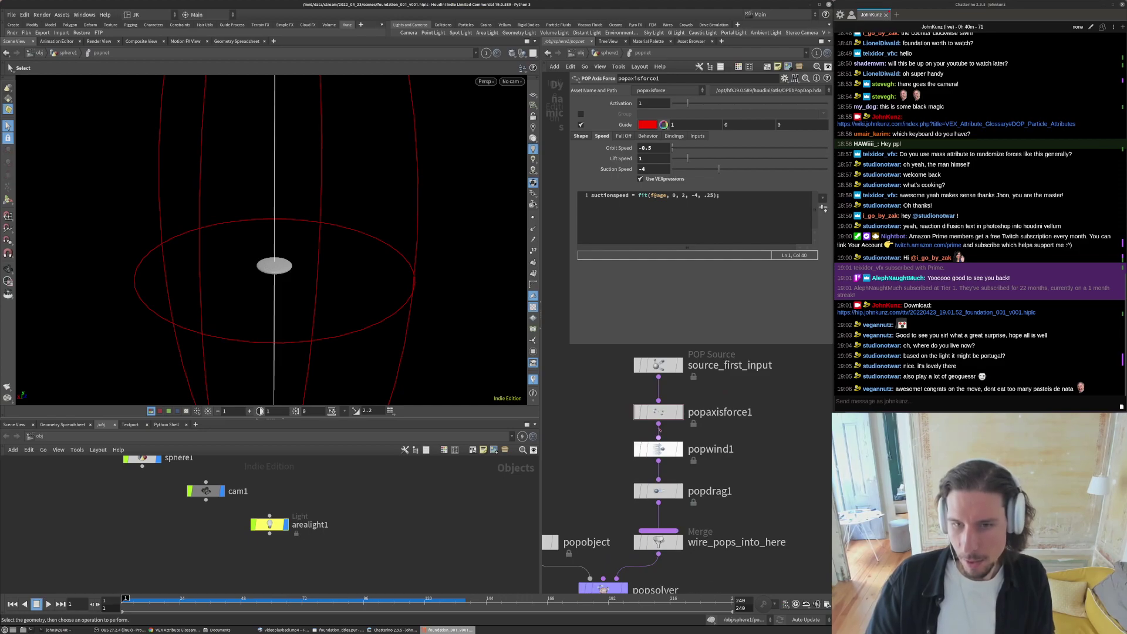
click(671, 446)
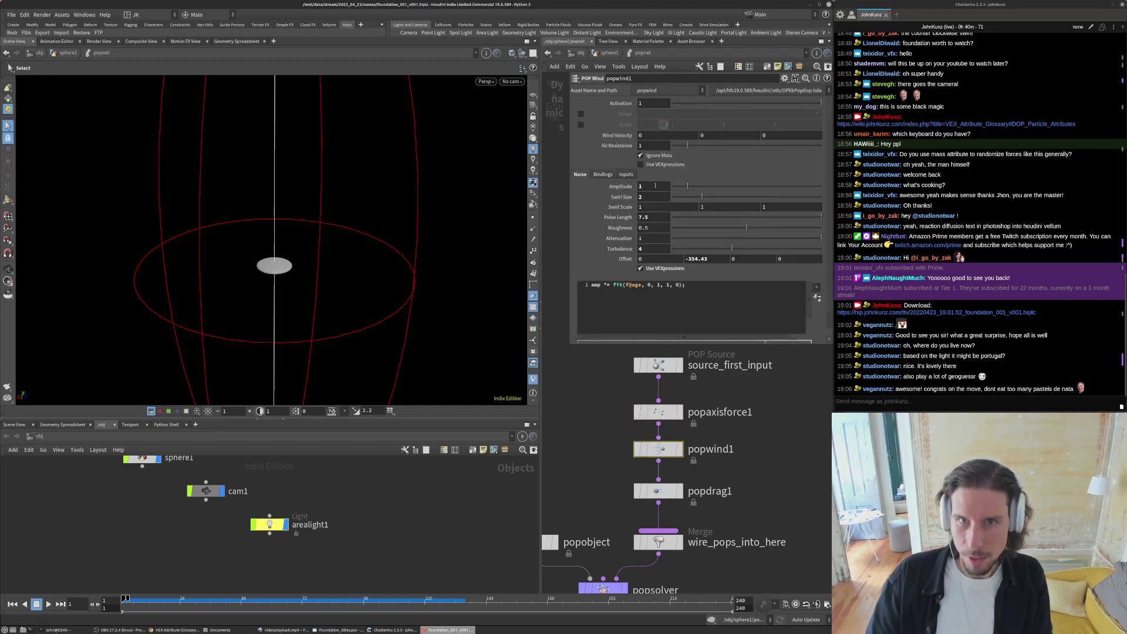
click(655, 186)
text(2)
key(Return)
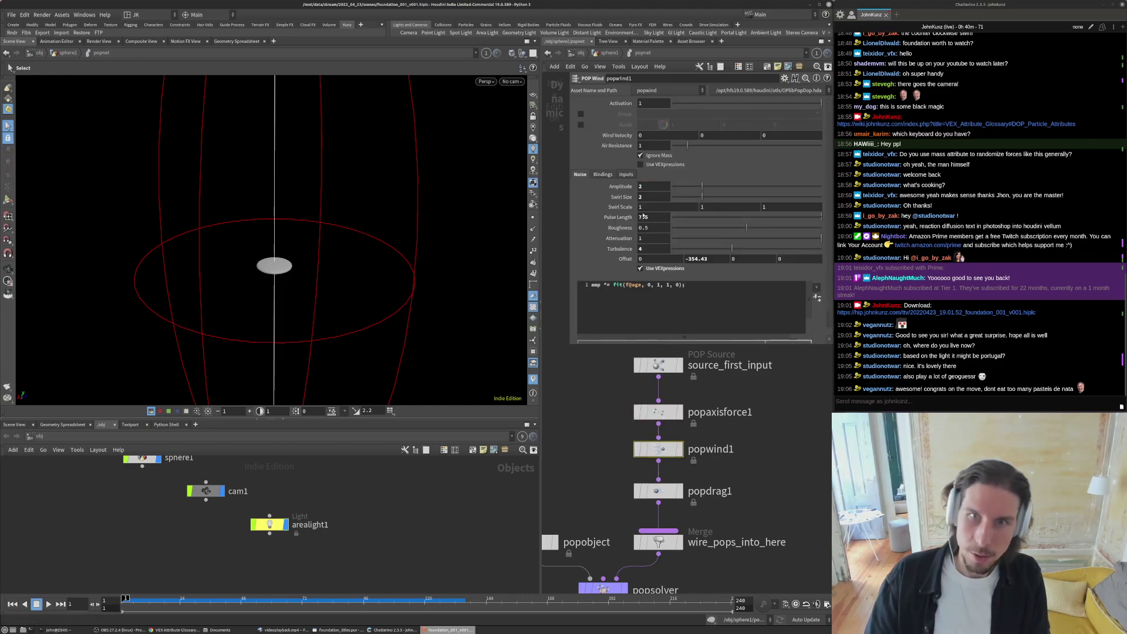
key(Tab)
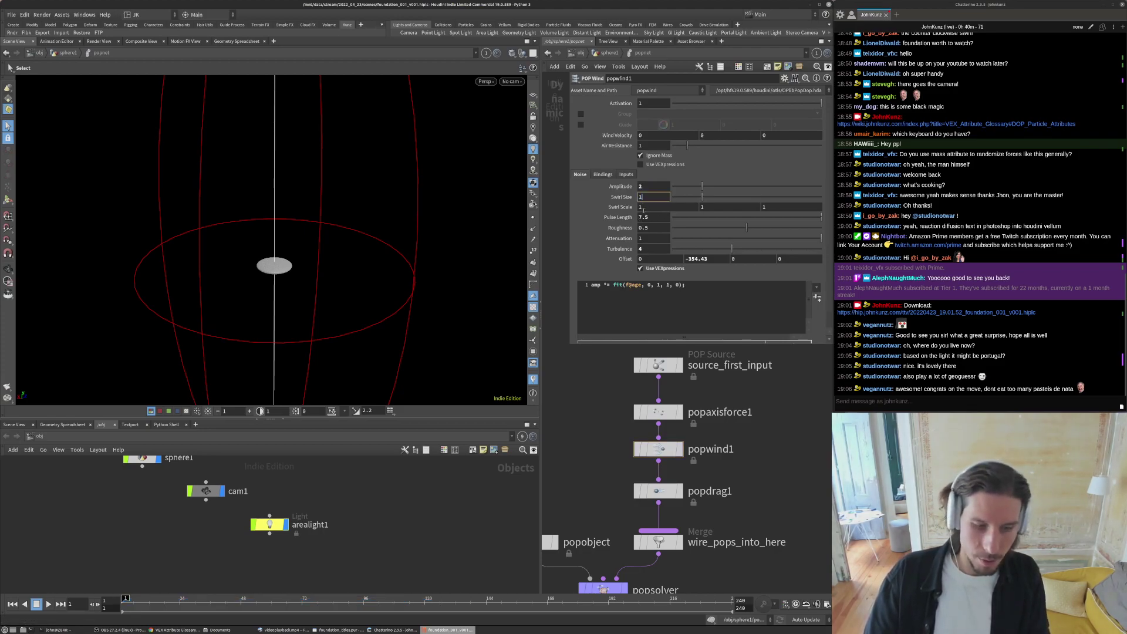
key(Return)
- Play the simulation with the new amplitude and swirl size, check it through cam1, and rewind to the first frame
key(Up)
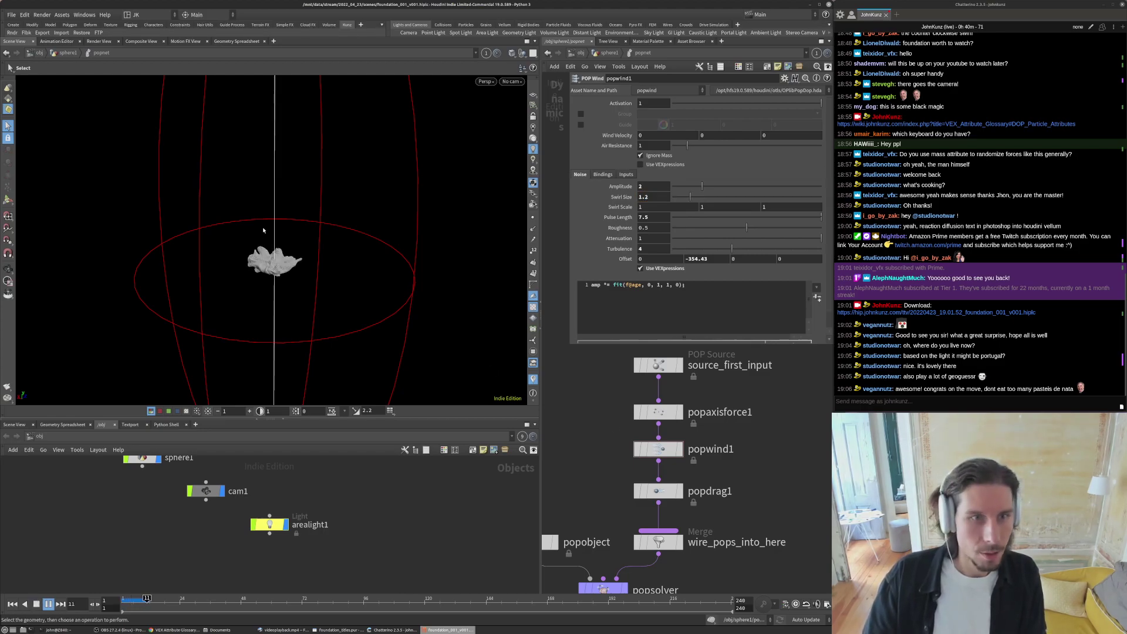
key(bracketleft)
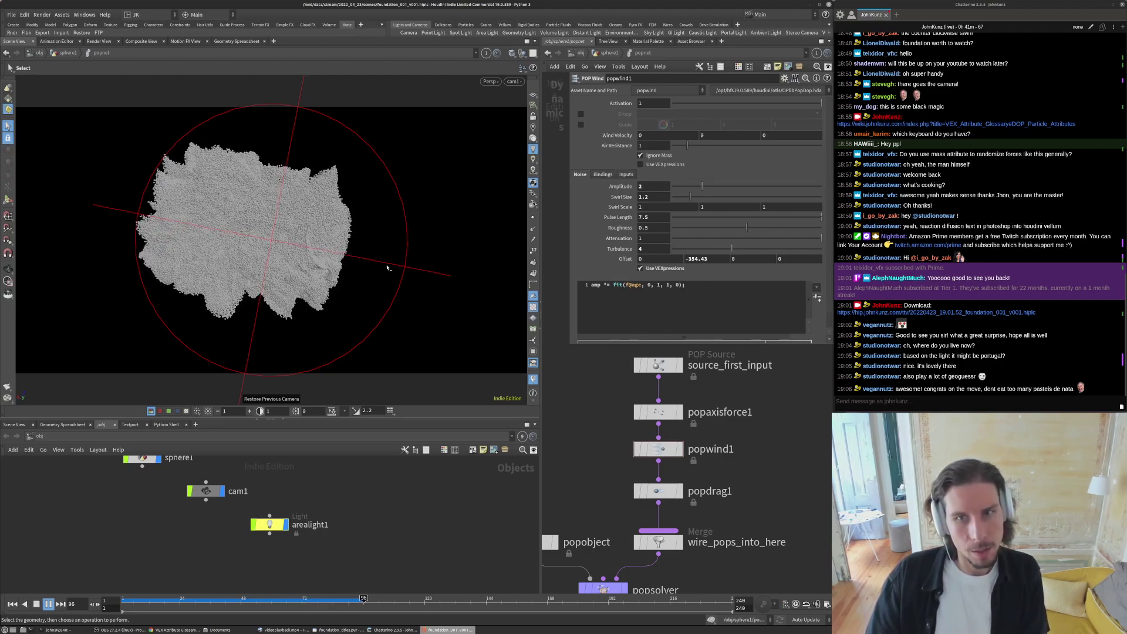
key(ctrl+Up)
- Set popwind1's pulse length to 2.5 and its Y noise offset to -2.43, and replay the simulation
text(2)
key(Return)
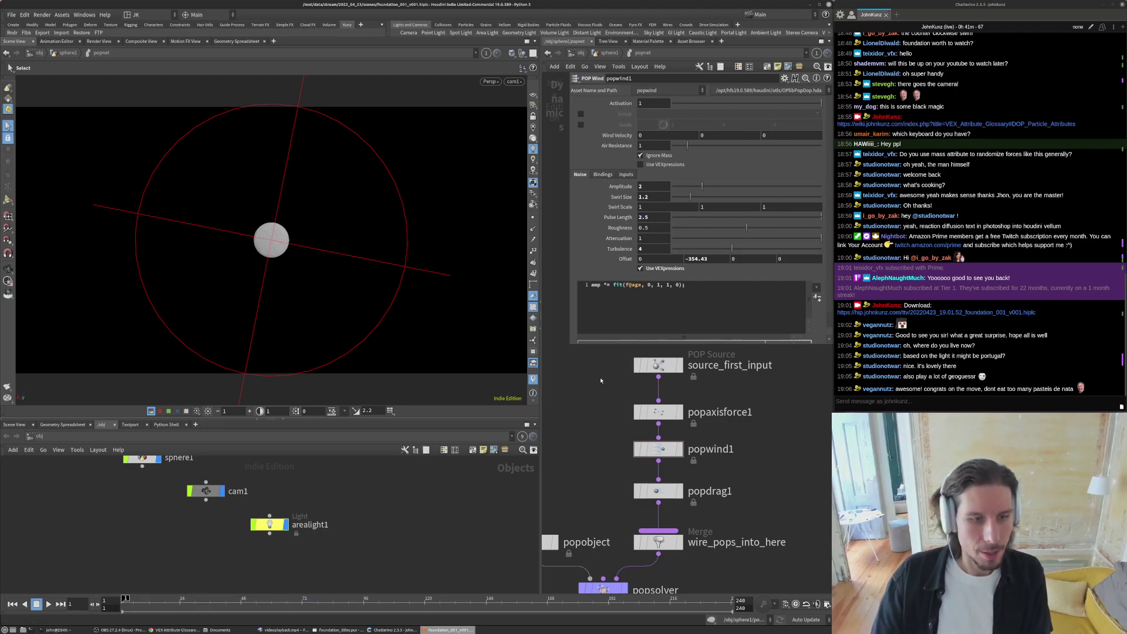
click(643, 249)
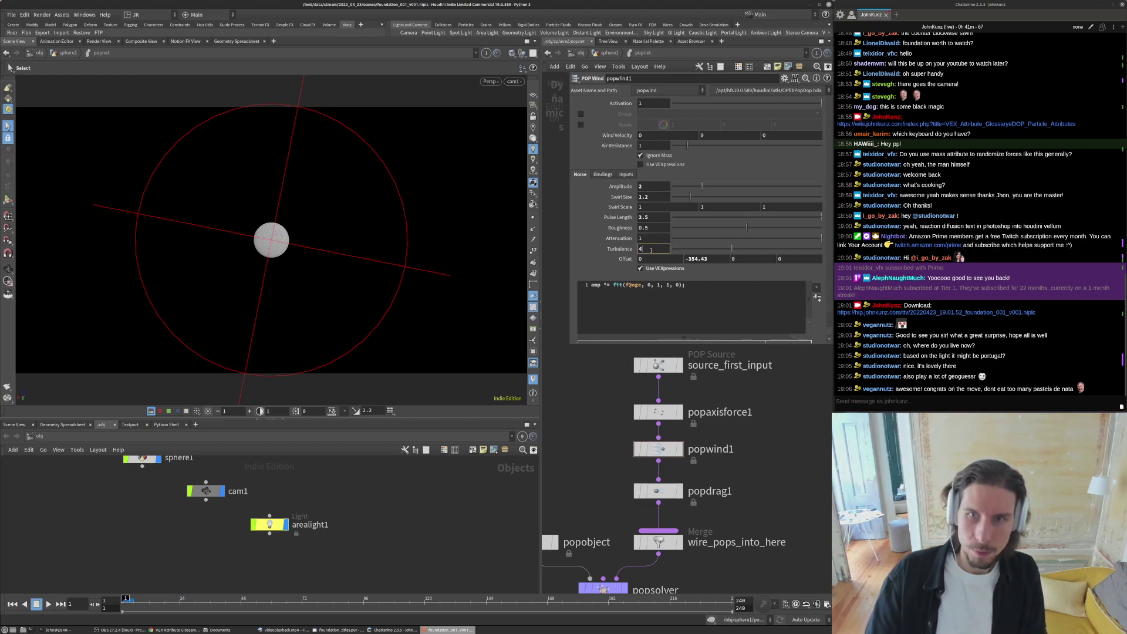
drag(698, 259, 690, 258)
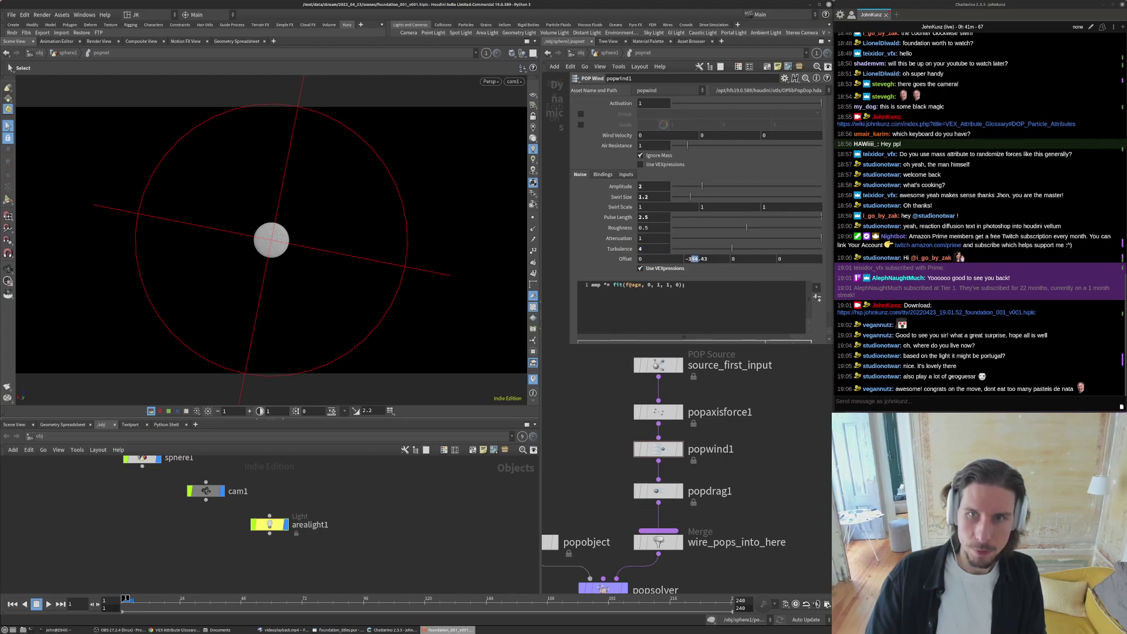
text(2)
key(Return)
key(Up)
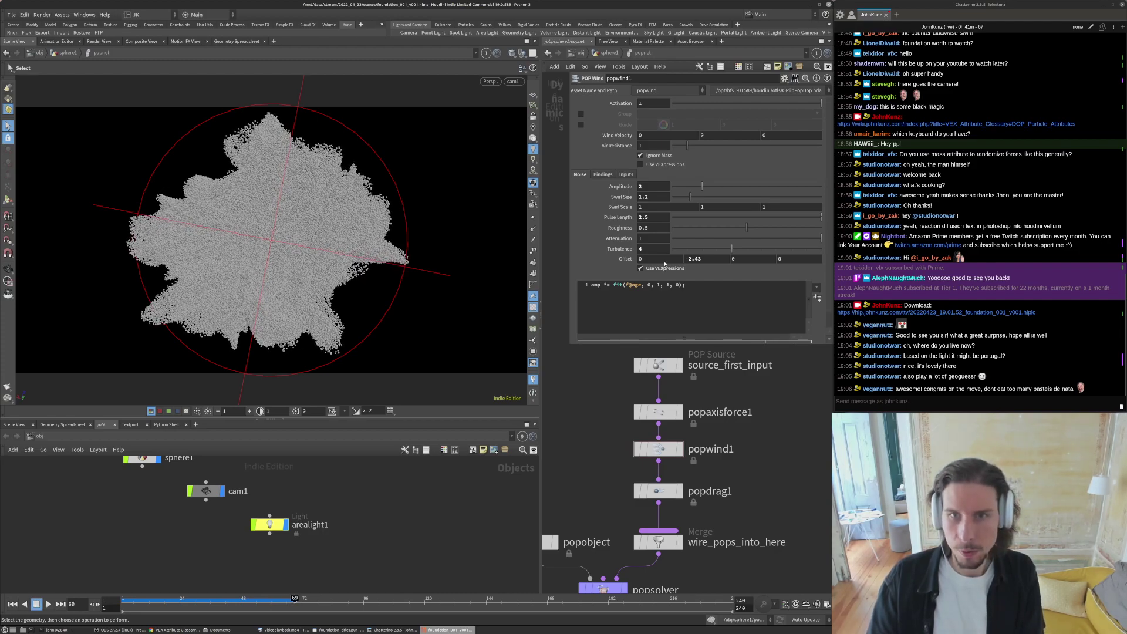
- Rewind the simulation, set popwind1's noise amplitude to 1.5, and replay it to check the particle shape
key(ctrl+Up)
double_click(642, 187)
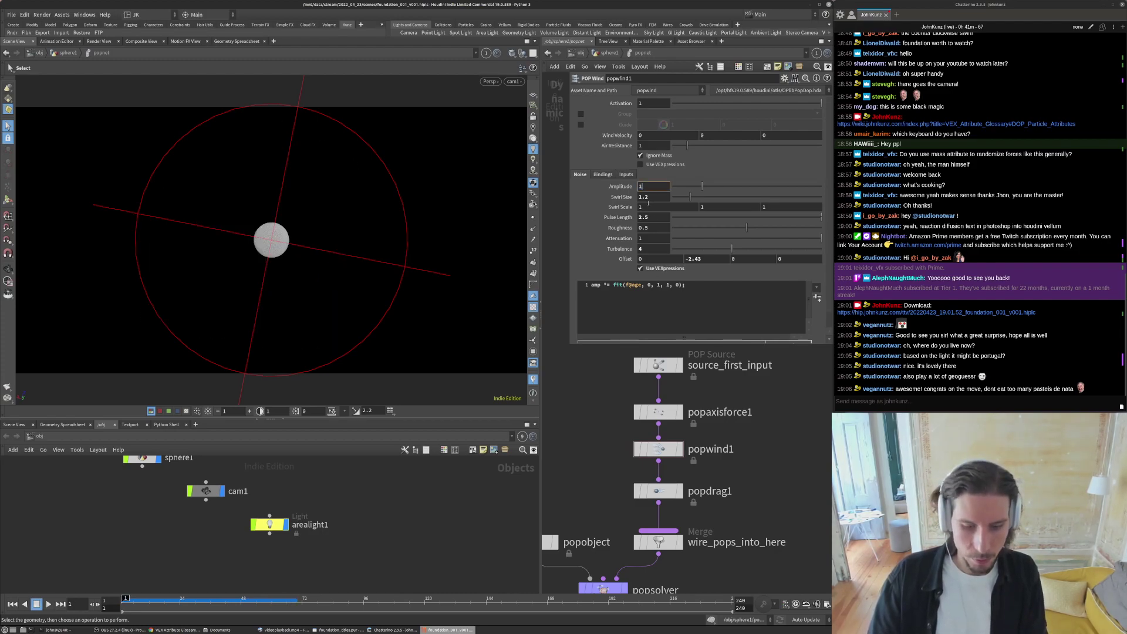
key(Return)
key(Up)
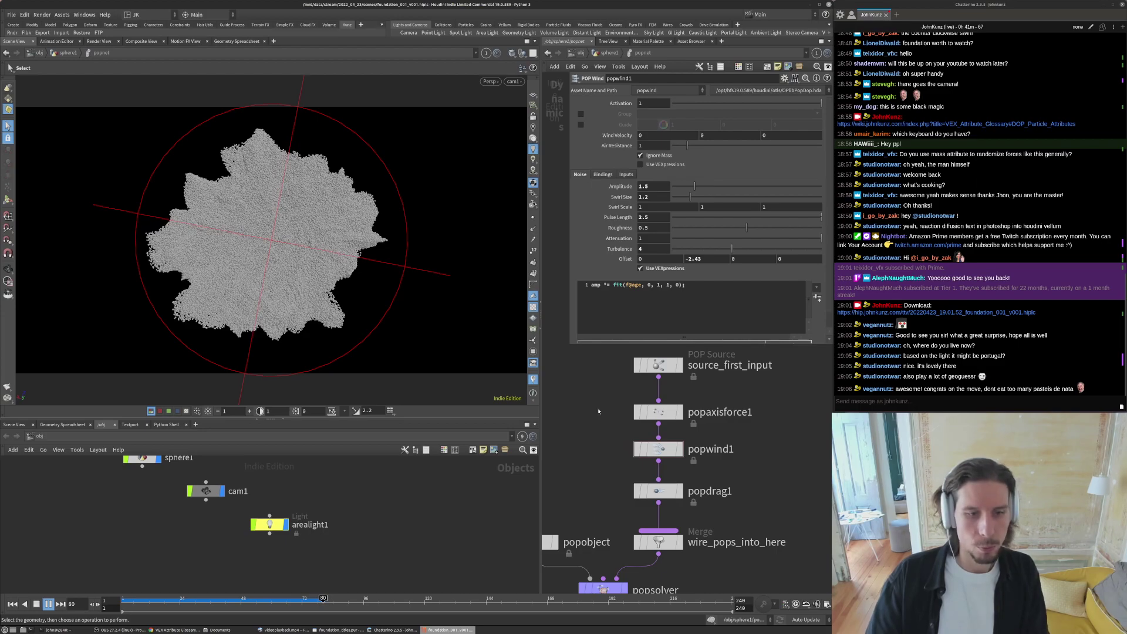
key(Up)
- Go up to the object level and add a new sphere primitive below the area light
click(596, 53)
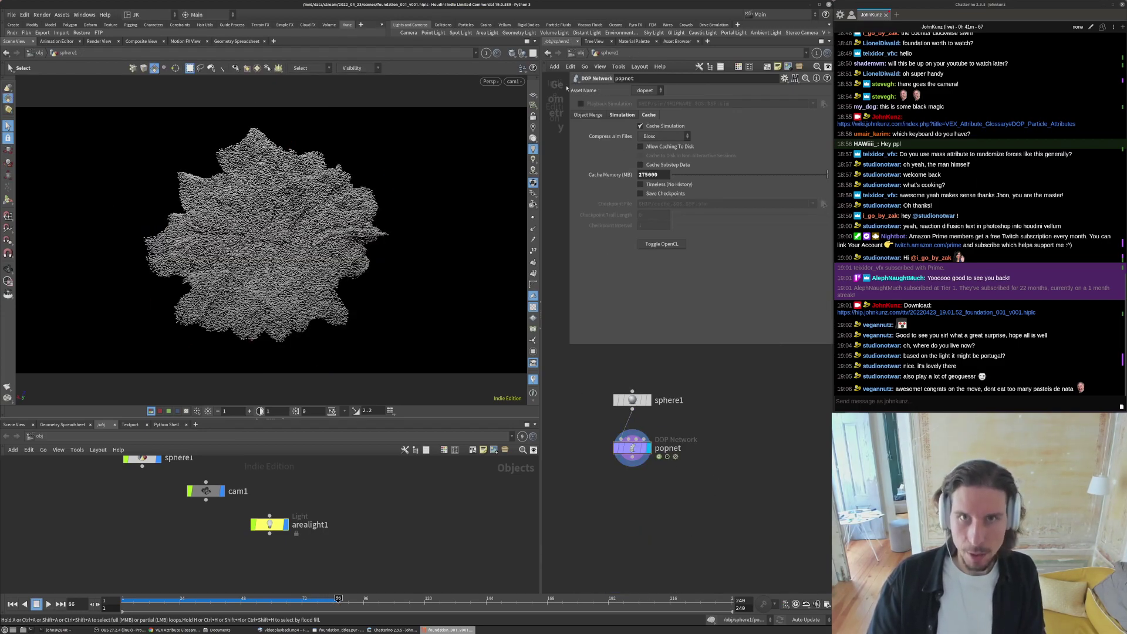
key(u)
key(Tab)
text(sph)
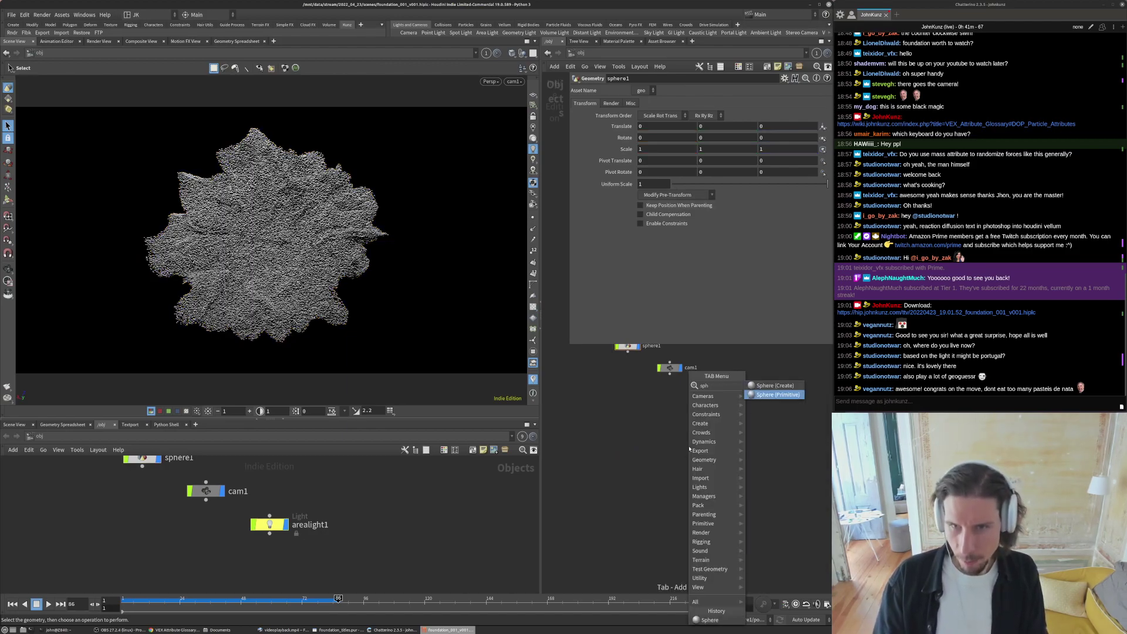
key(Return)
click(689, 447)
- Set the new sphere's Y translation to 2 and its uniform scale to 0.5
click(708, 126)
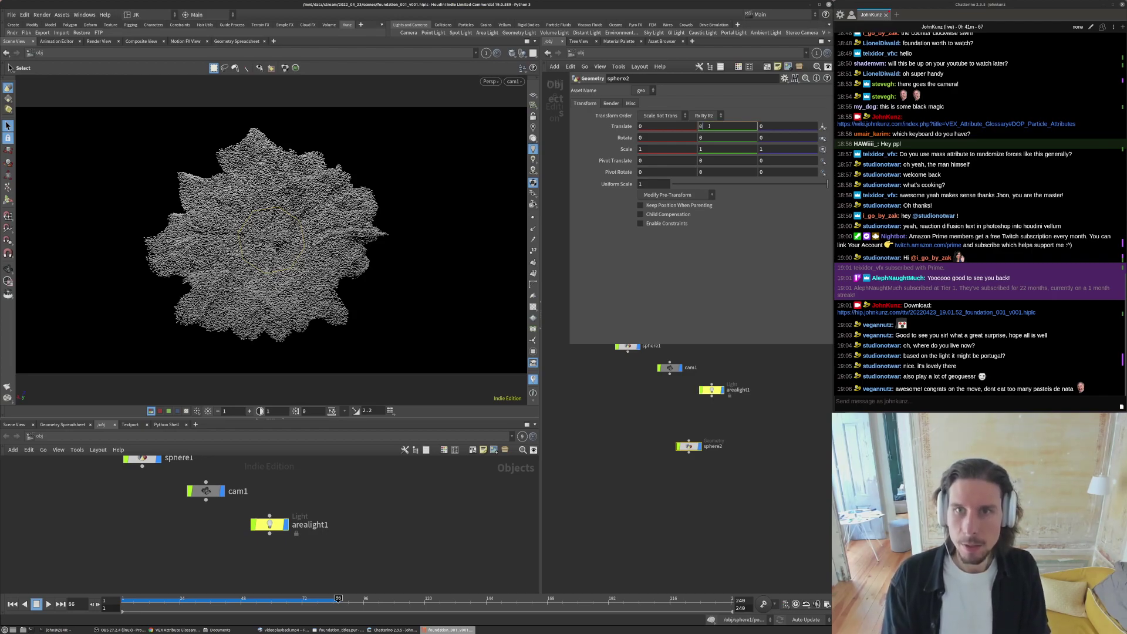
key(Return)
click(708, 127)
text(2)
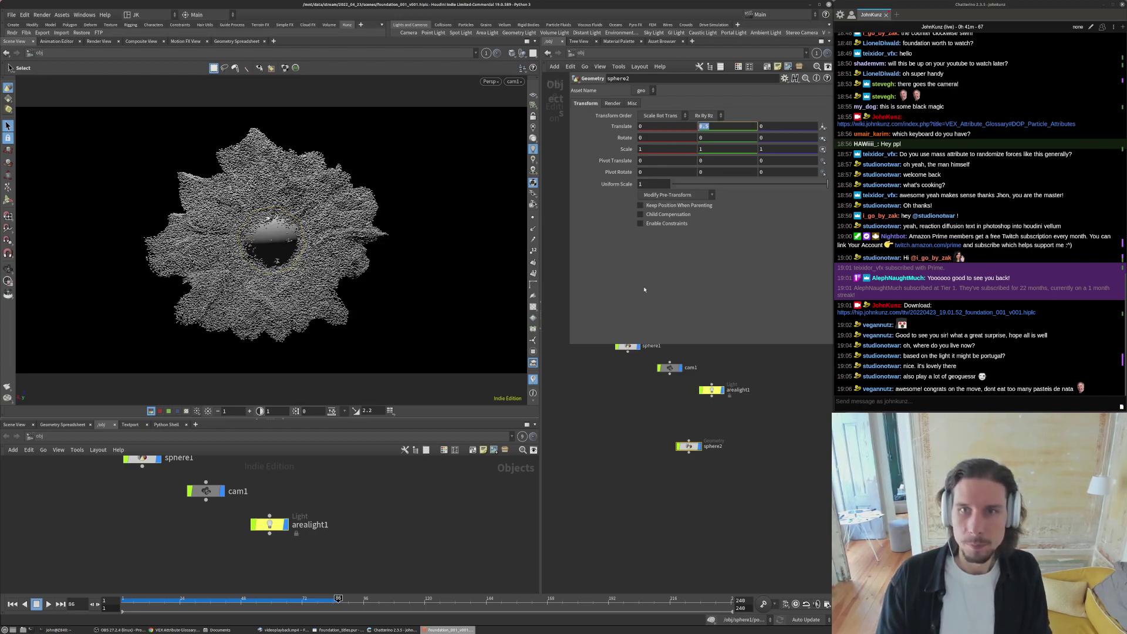
key(Return)
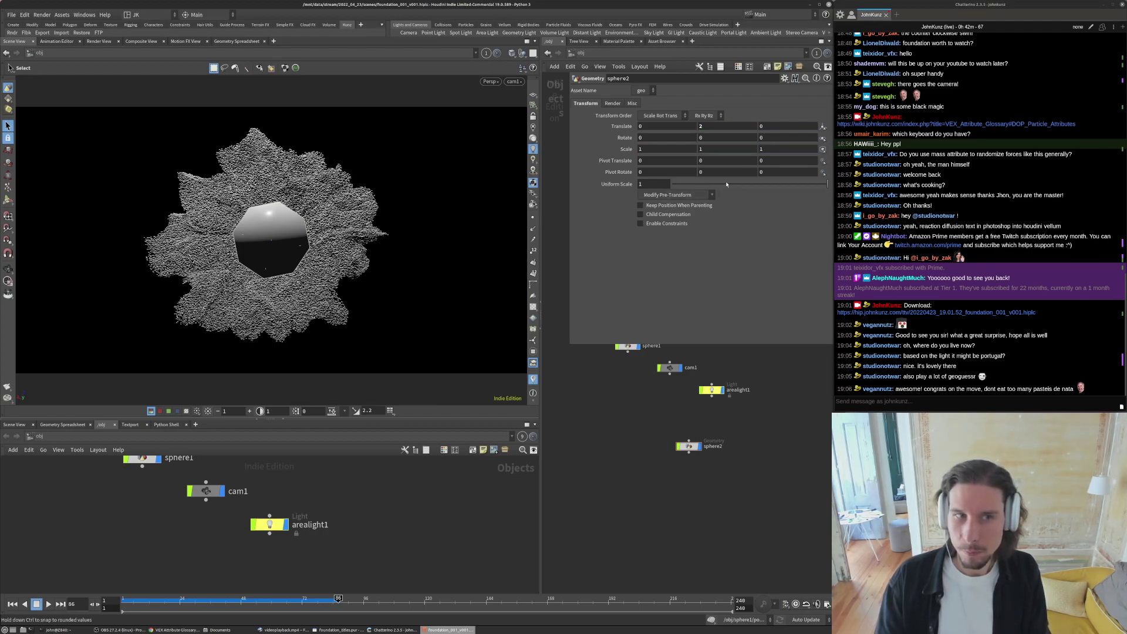
click(725, 184)
click(651, 184)
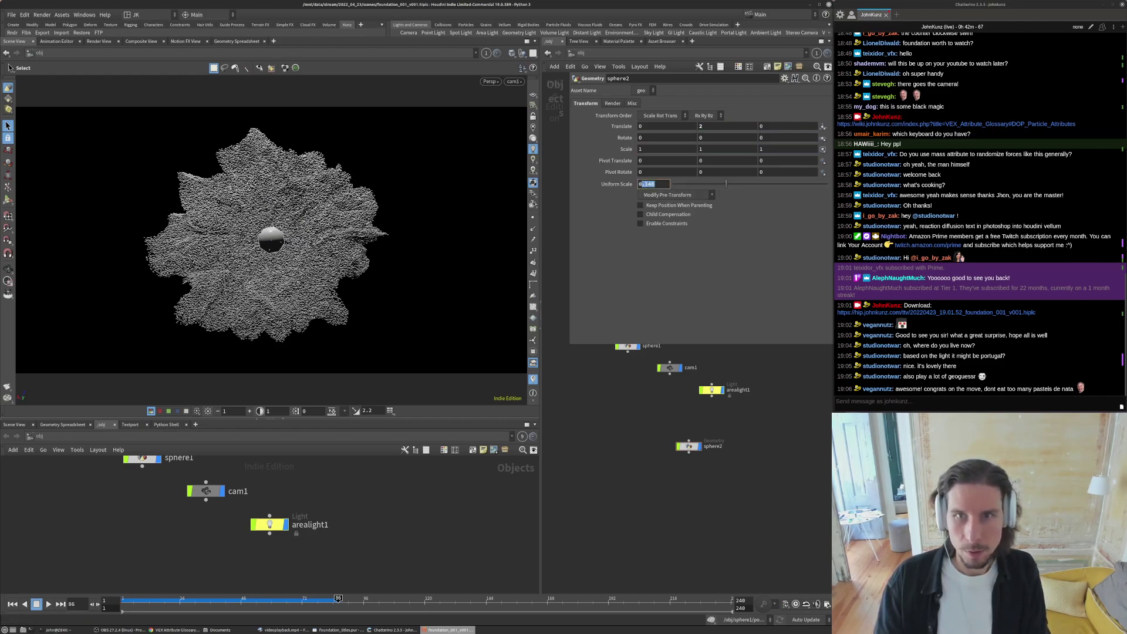
text(0.5)
key(Return)
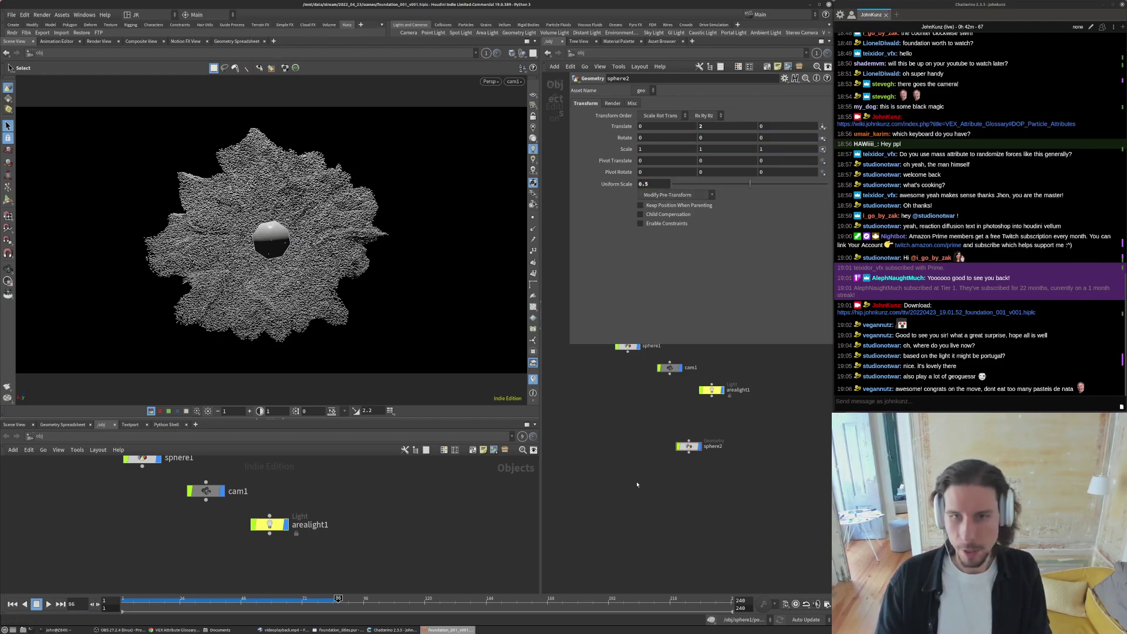
- Go back inside the sphere1 object and play the simulation around the new sphere, restarting it from the first frame
middle_drag(633, 432, 628, 454)
double_click(621, 368)
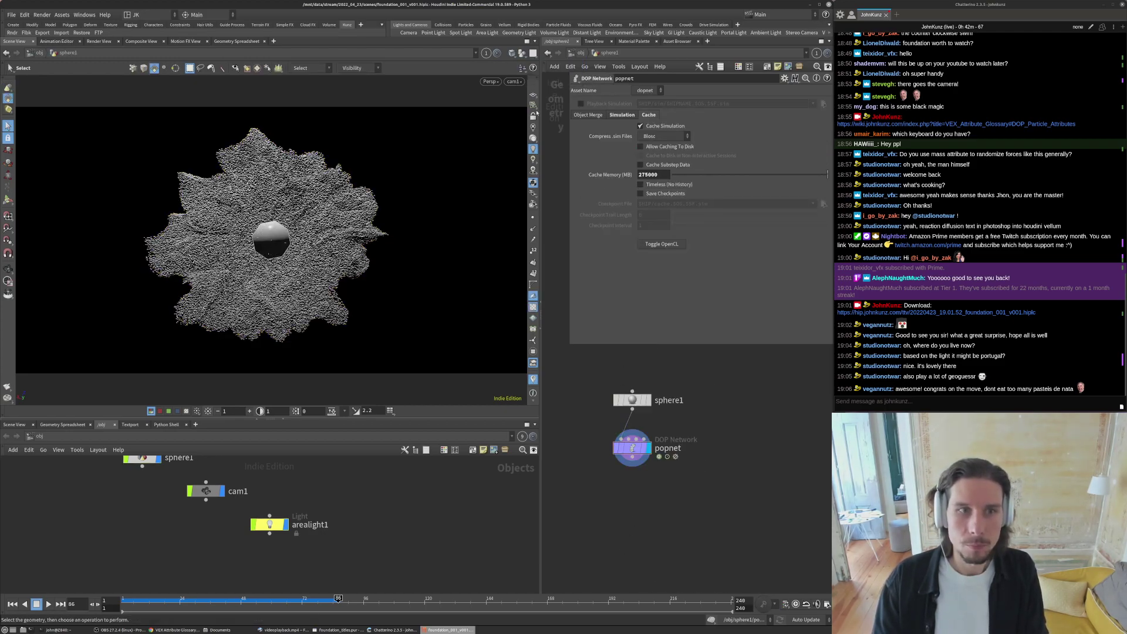
key(Up)
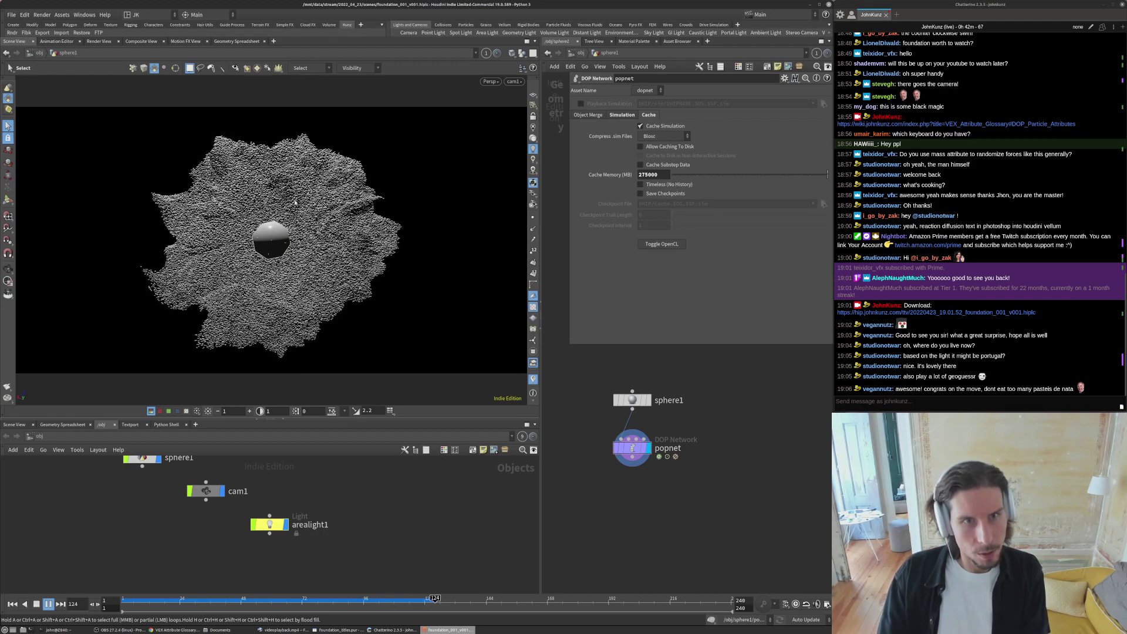
click(12, 604)
key(Up)
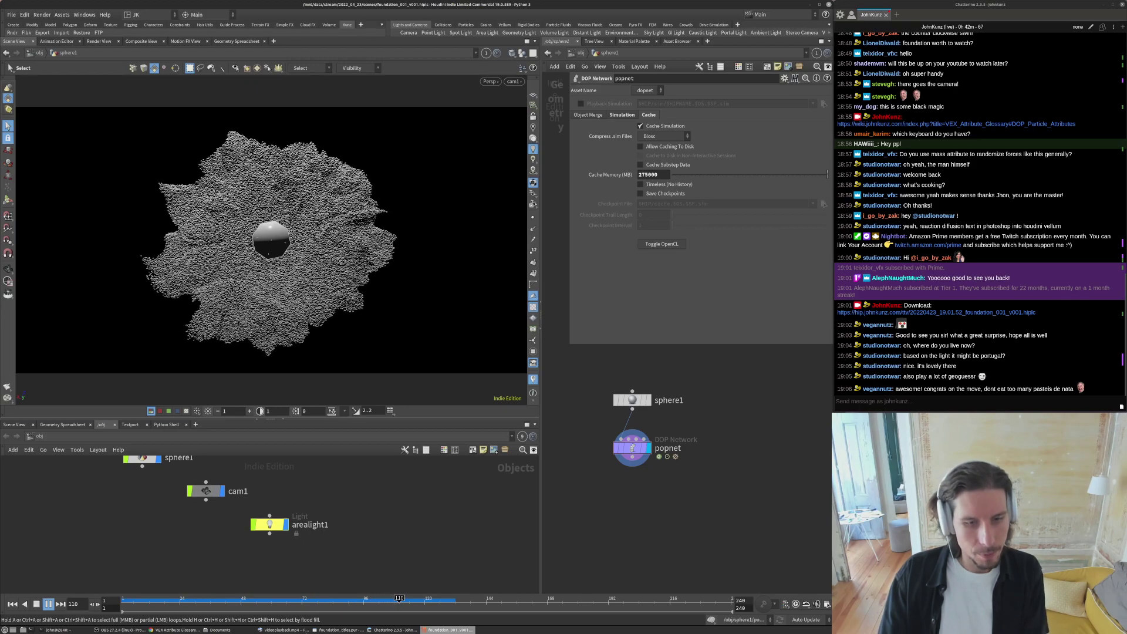
- Look at the reference title video at frame 140, then return to Houdini and replay the simulation from the first frame
click(281, 630)
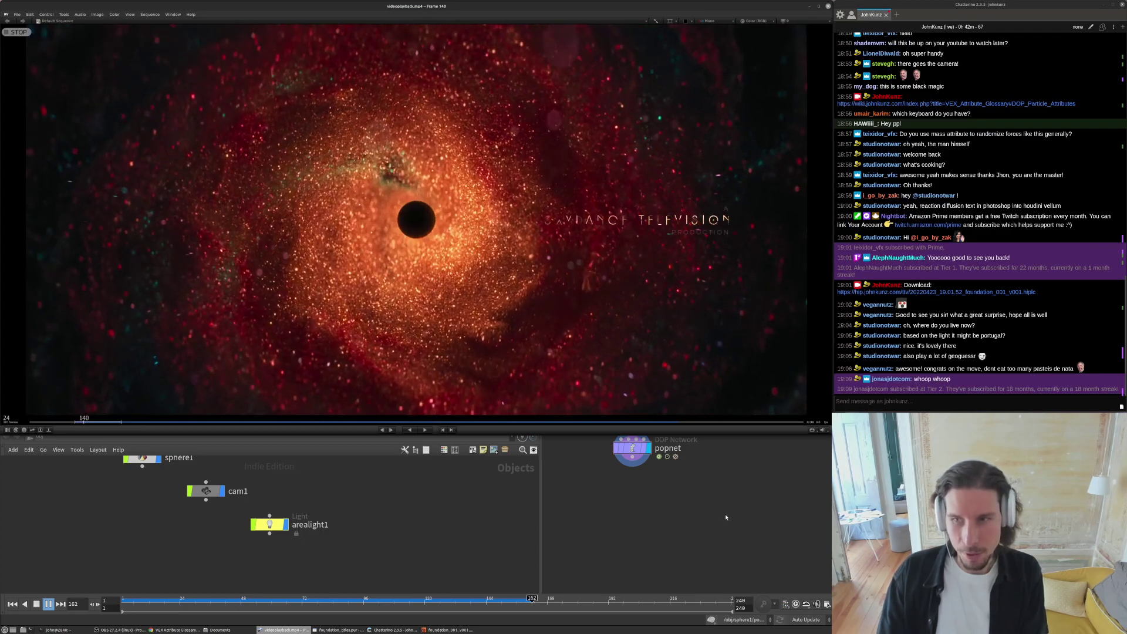
key(alt+Tab)
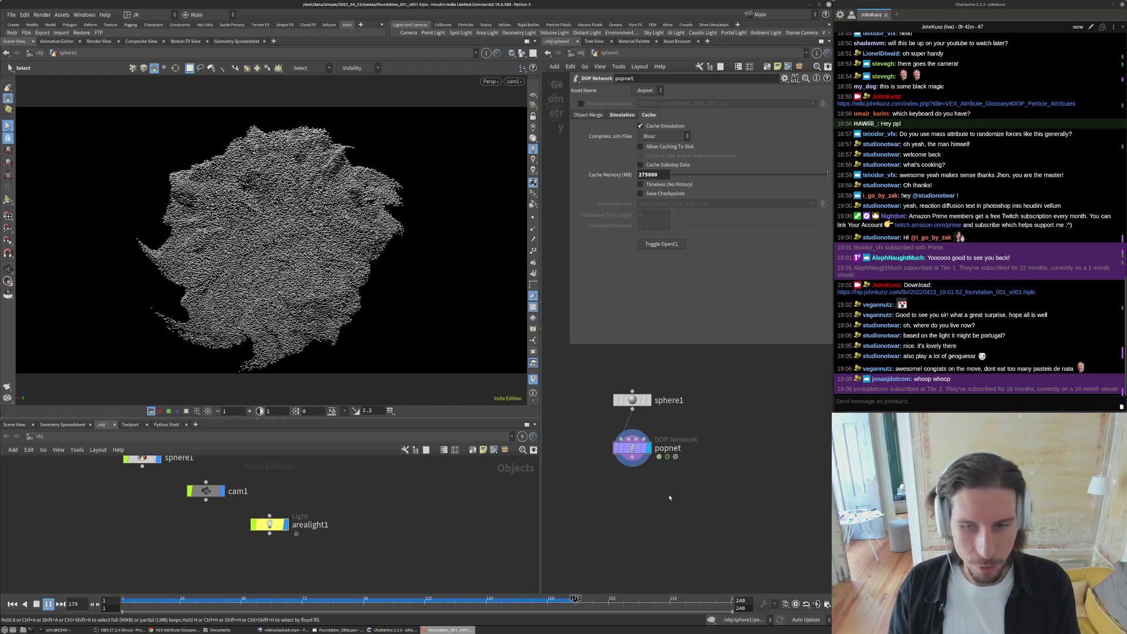
key(ctrl+Up)
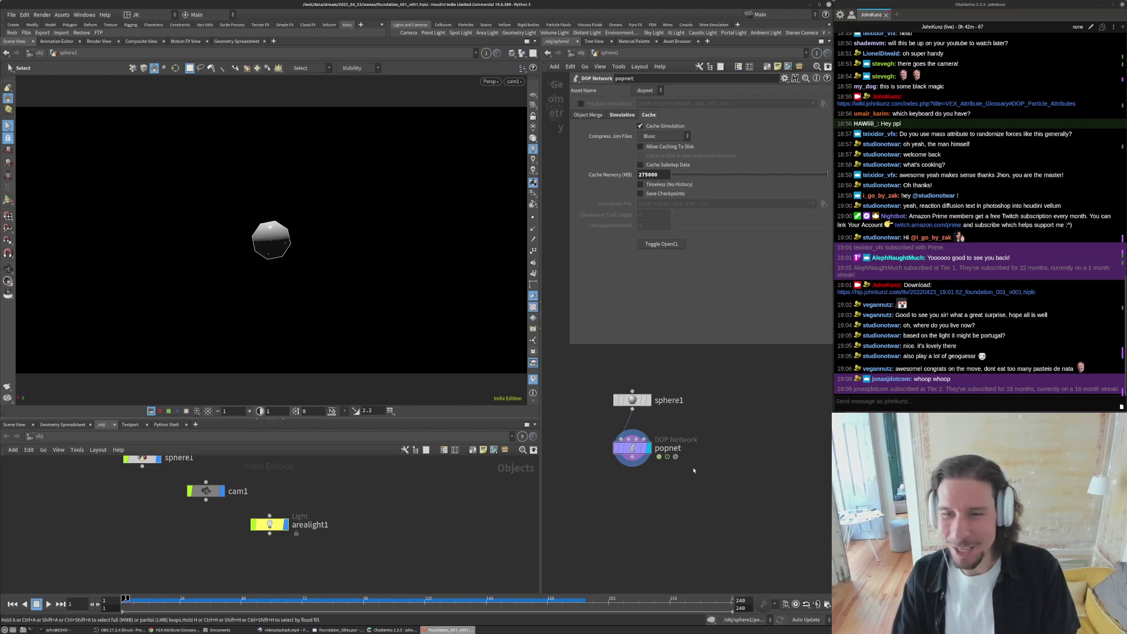
key(Up)
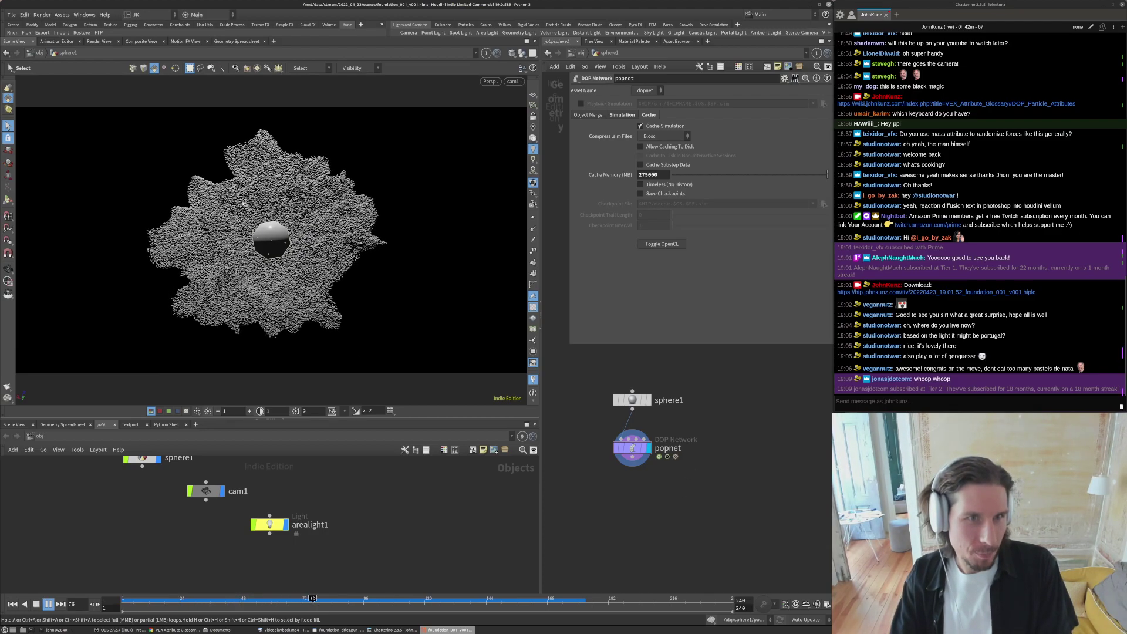
- Examine the particles close up around the sphere in a free view, replay the simulation twice, and rewind
key(Up)
mouse_move(278, 234)
alt+mouse_down()
mouse_move(280, 170)
mouse_move(298, 179)
mouse_move(293, 227)
alt+mouse_up()
alt+right_drag(293, 227, 217, 196)
alt+middle_drag(217, 197, 221, 230)
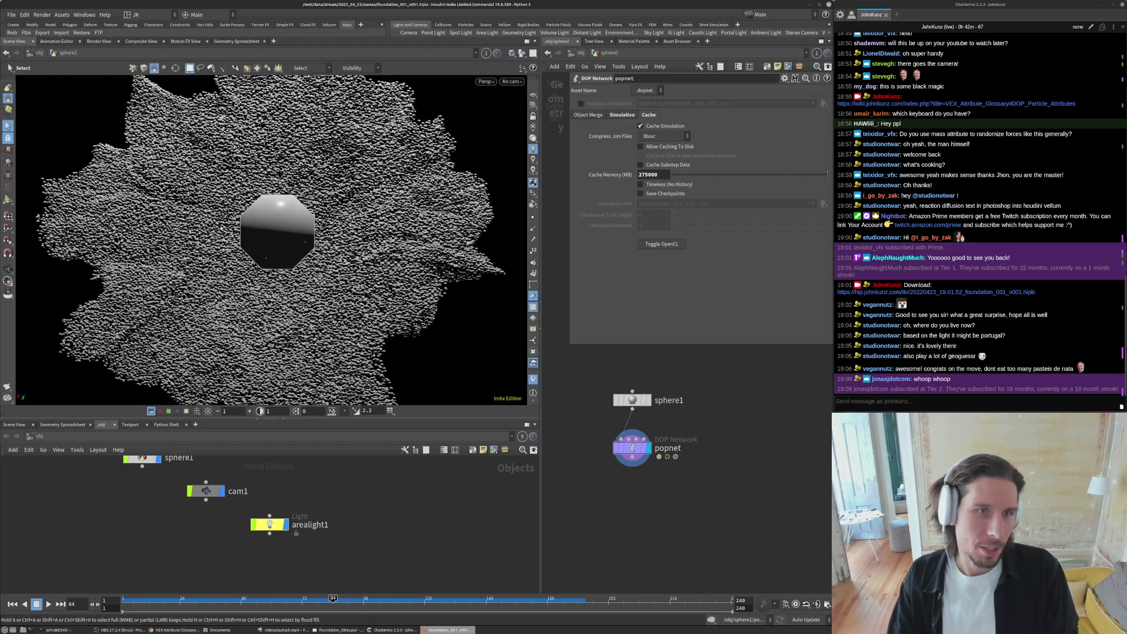
key(ctrl+Up)
key(Up)
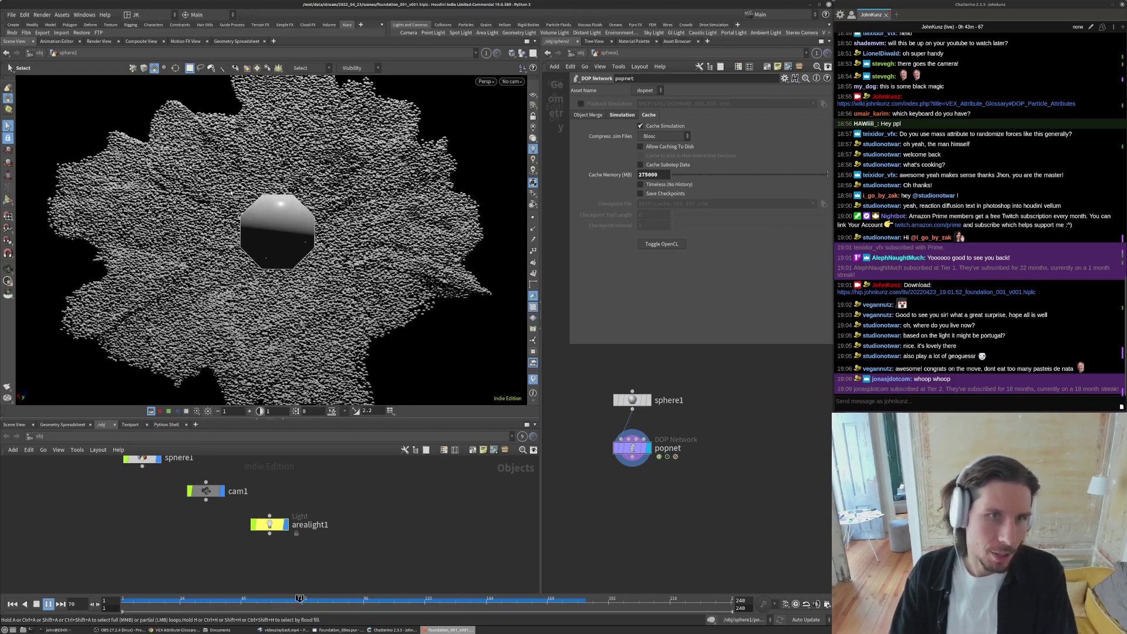
key(Up)
key(ctrl+Up)
key(Up)
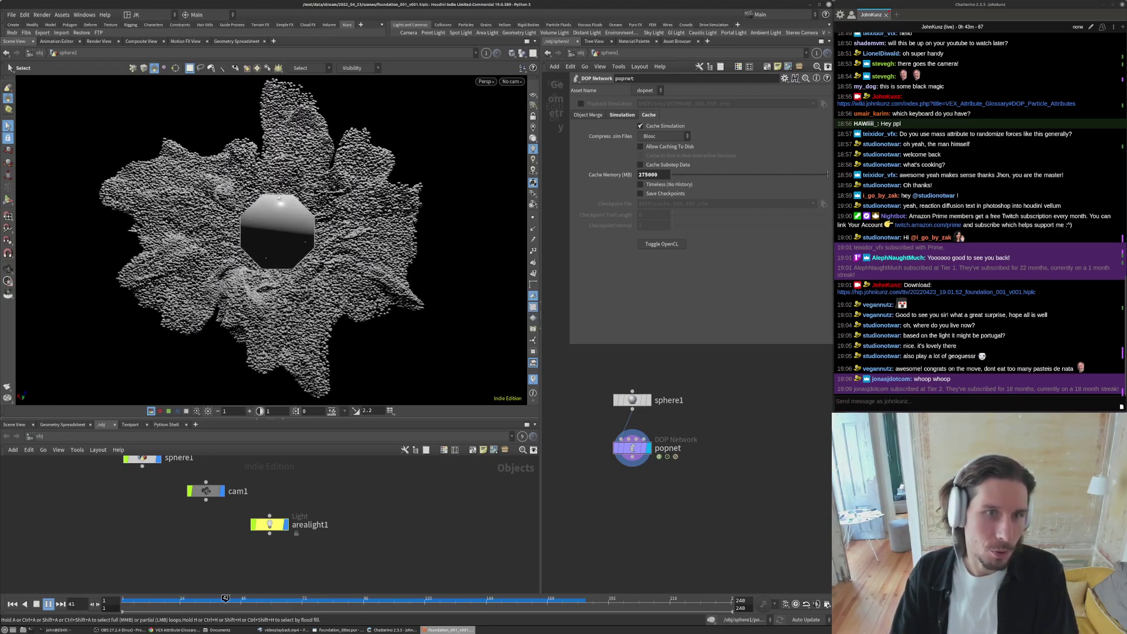
key(ctrl+Up)
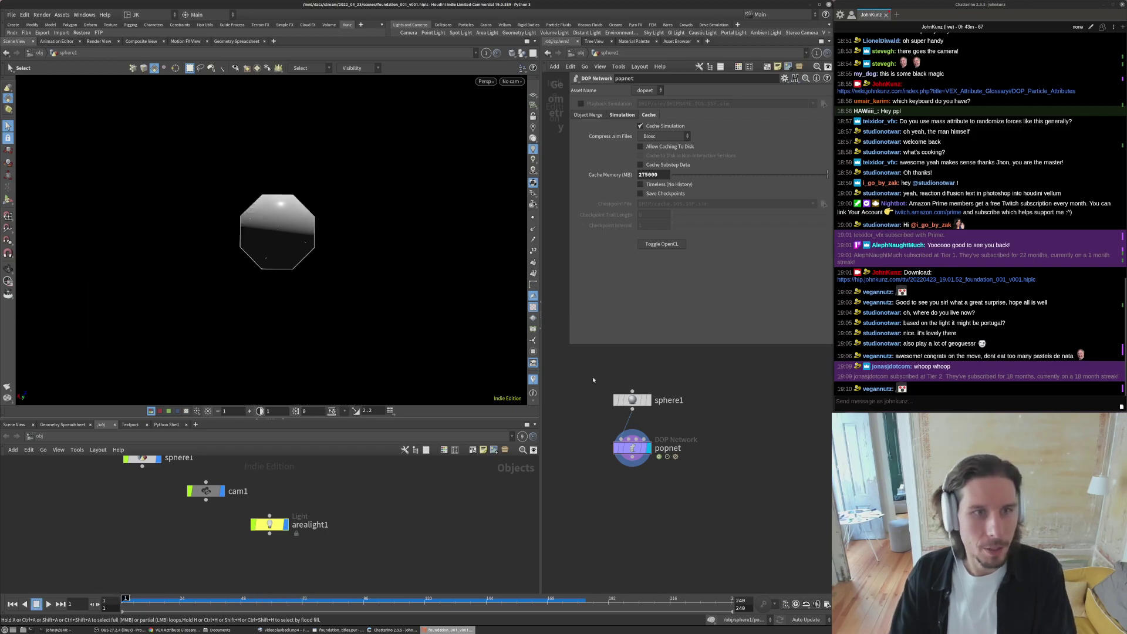
- Inside the popnet, set popaxisforce1's orbit speed to -0.25
double_click(623, 441)
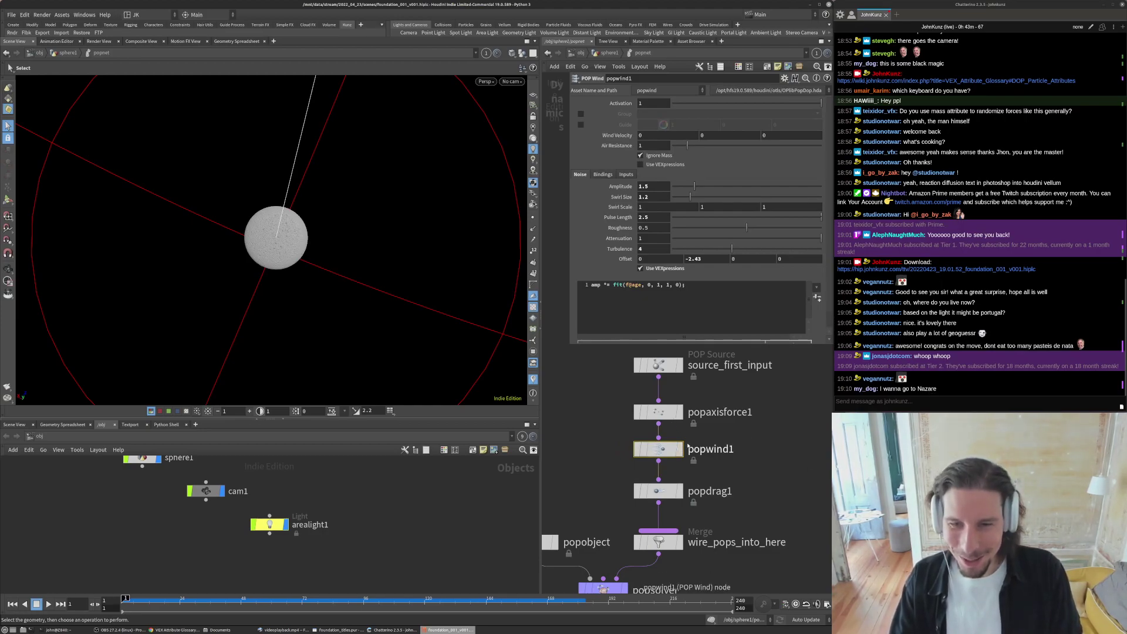
click(658, 412)
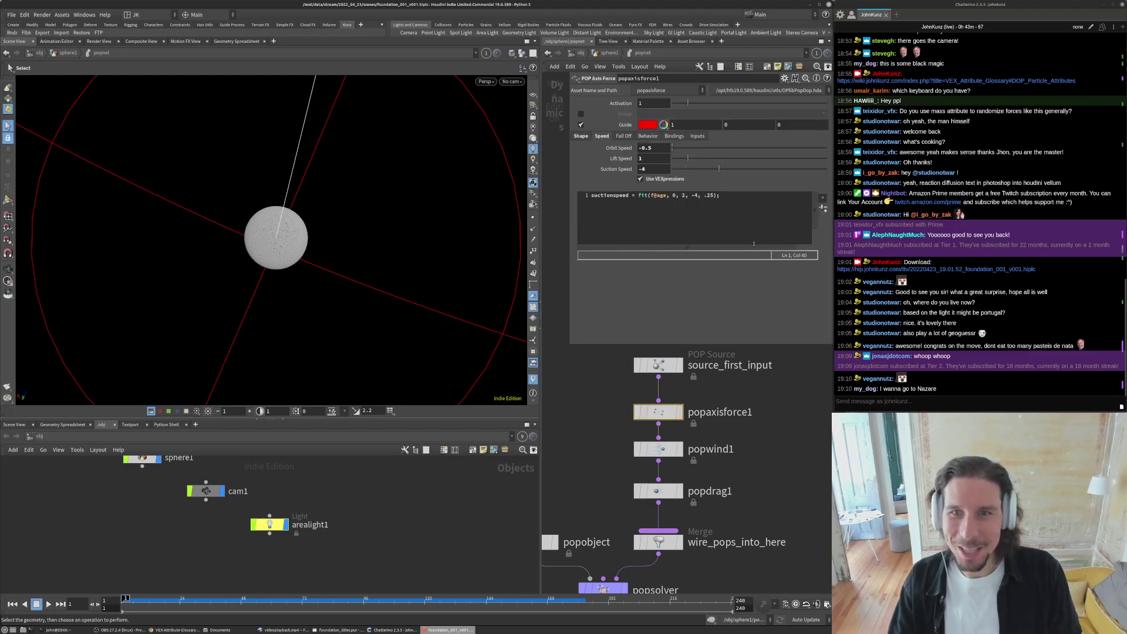
click(710, 195)
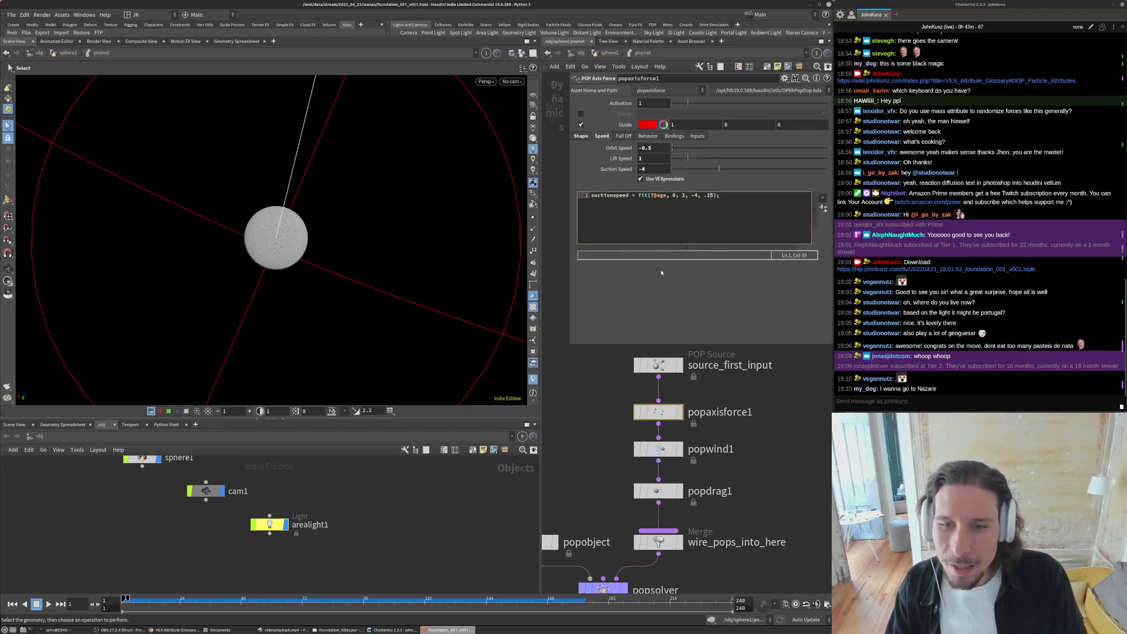
click(649, 148)
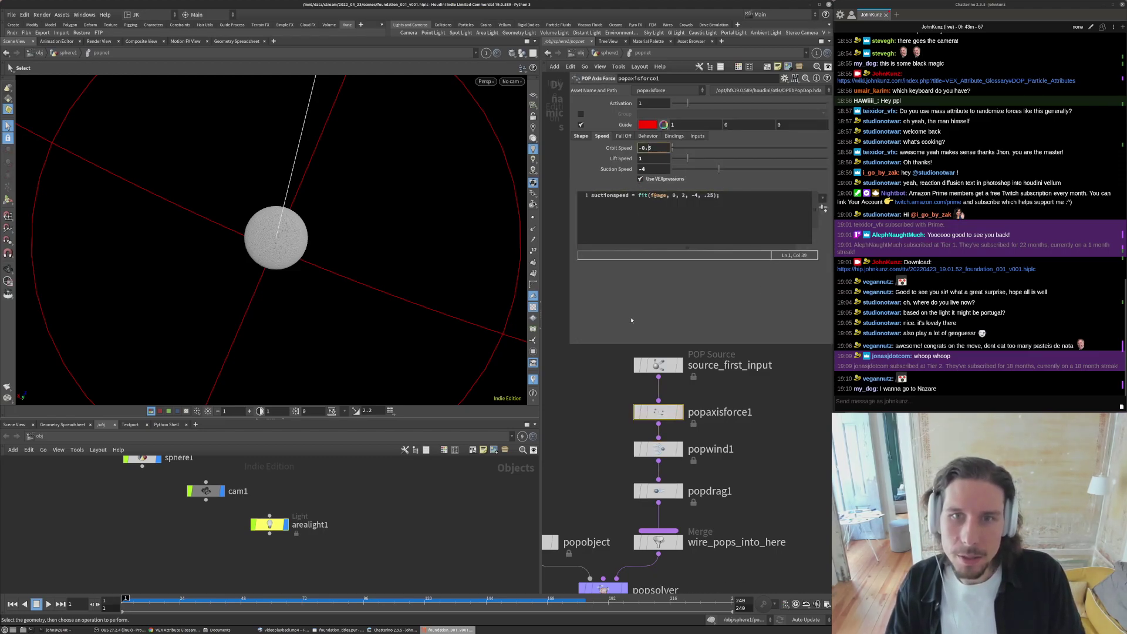
text(2)
key(Return)
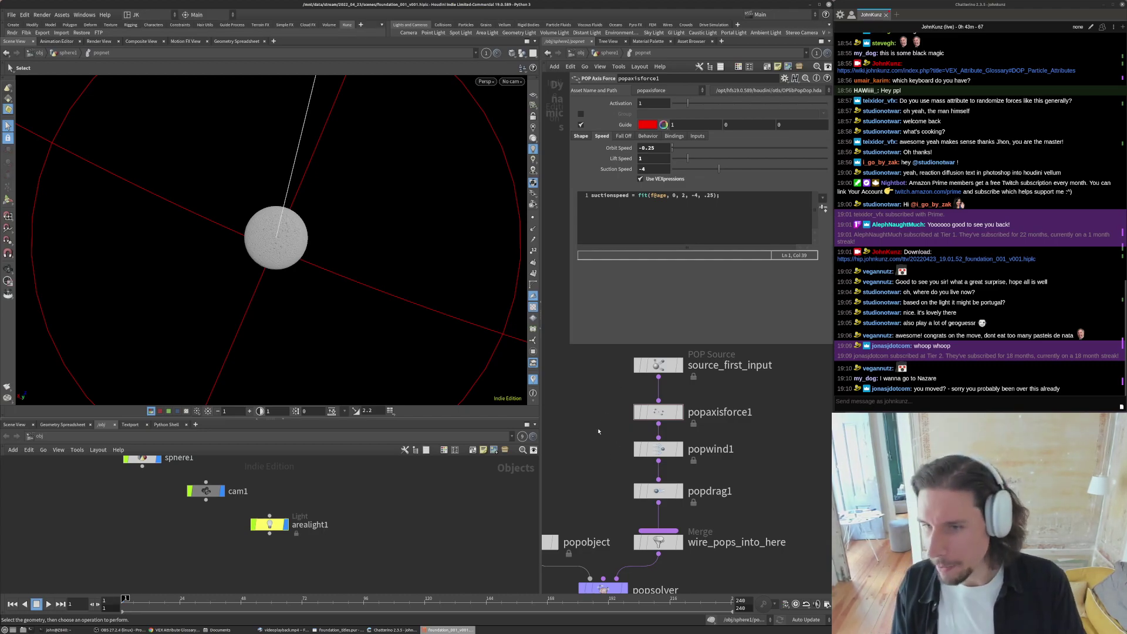
scroll(594, 454, down, 2)
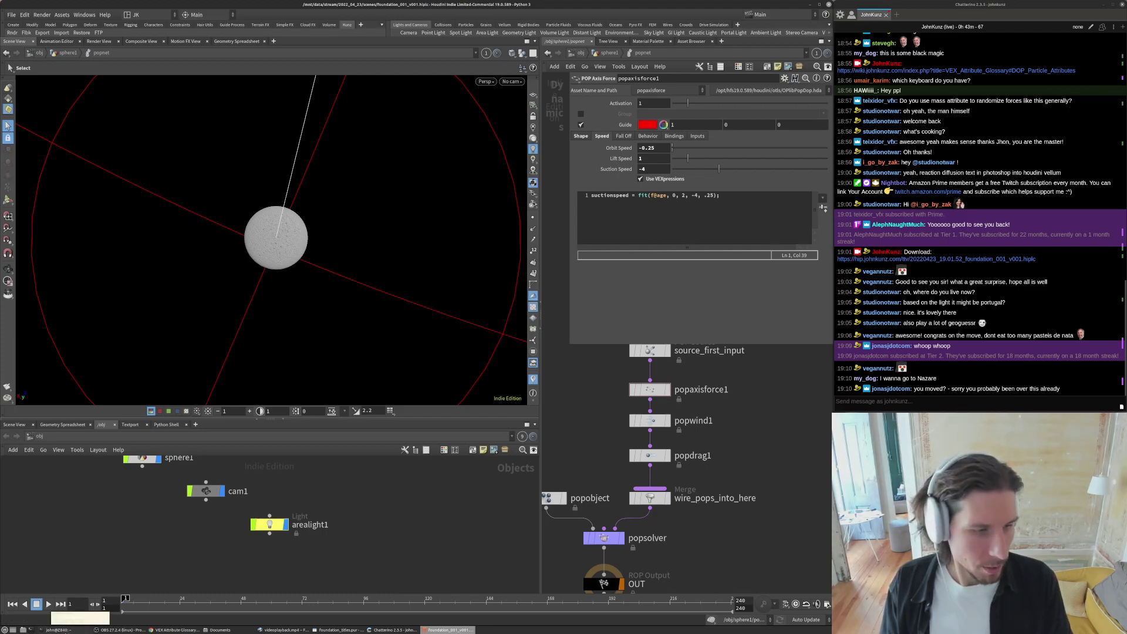
click(58, 630)
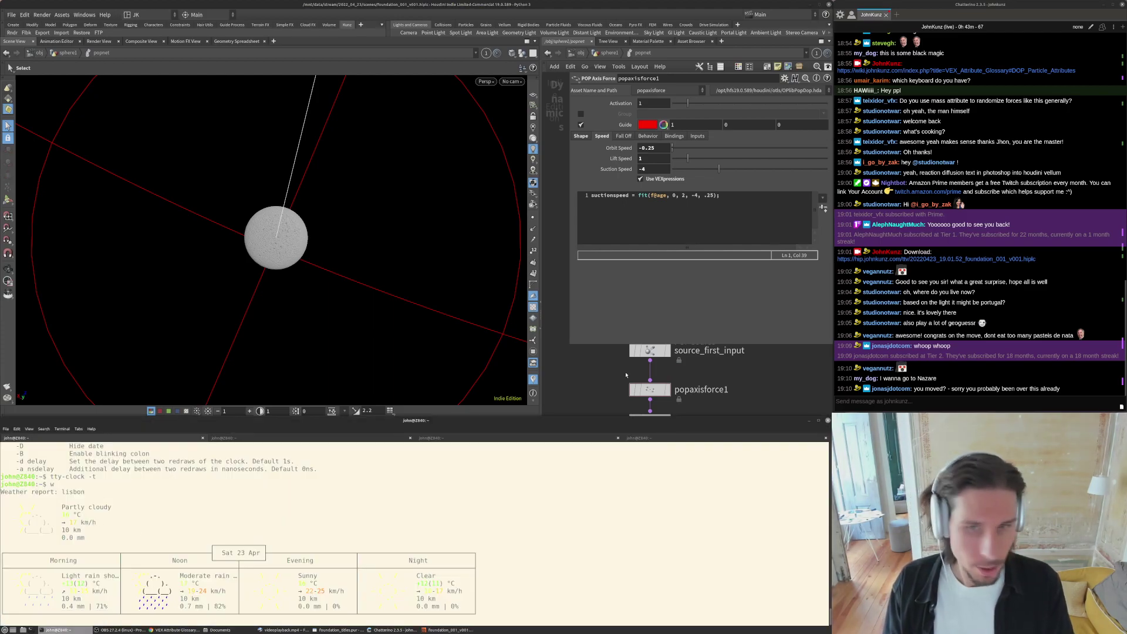
click(625, 377)
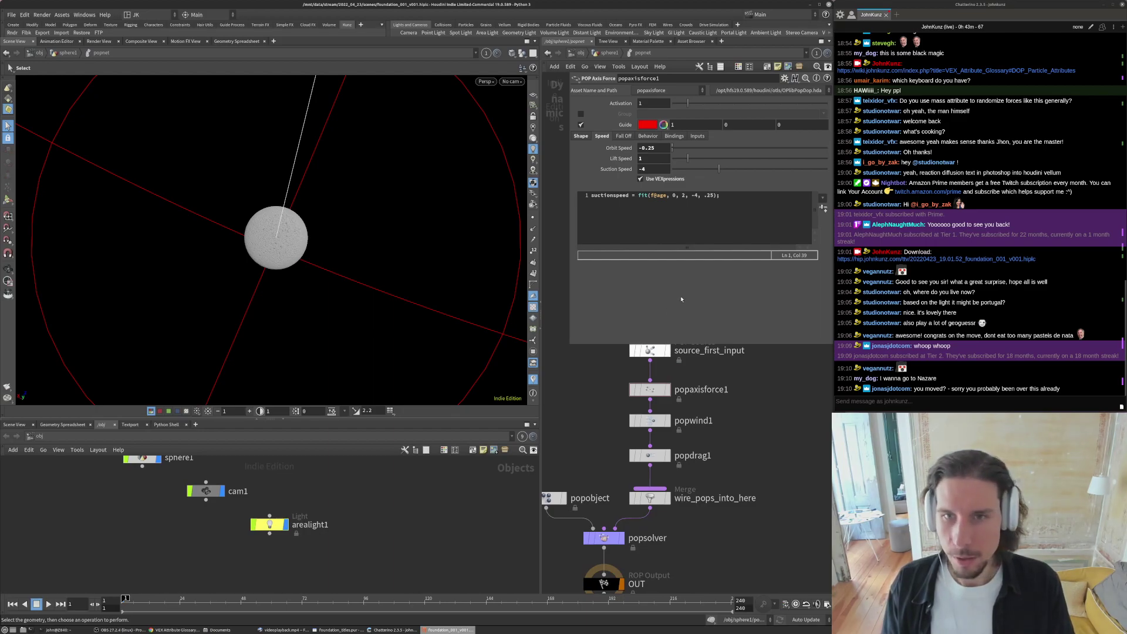
- Check popdrag1's parameters and set popwind1's pulse length to 6.5
click(649, 455)
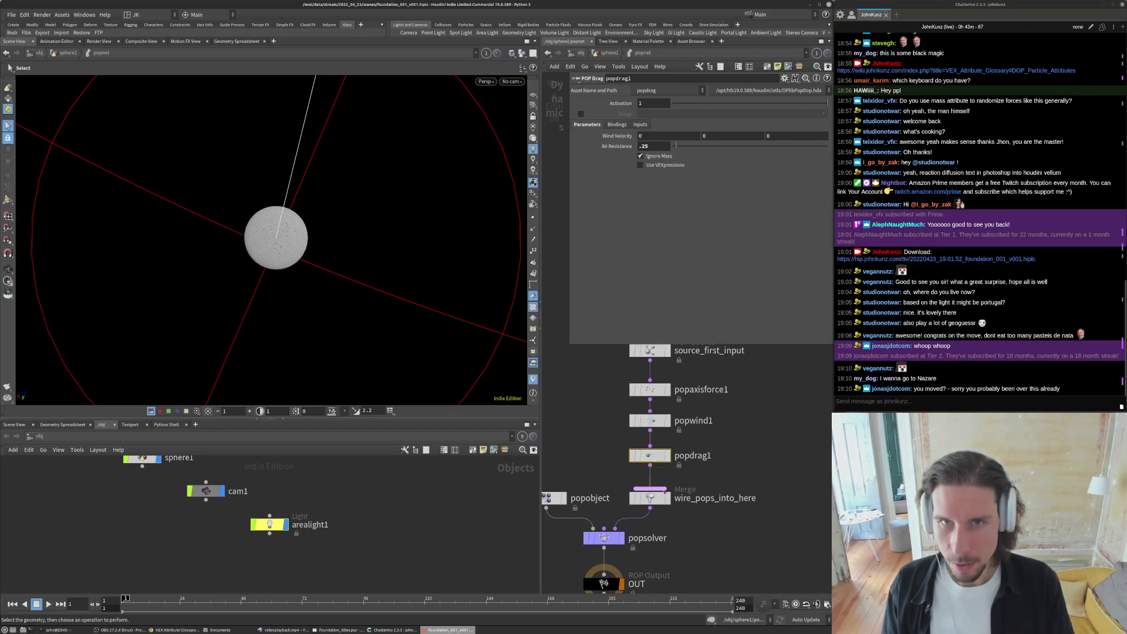
click(649, 420)
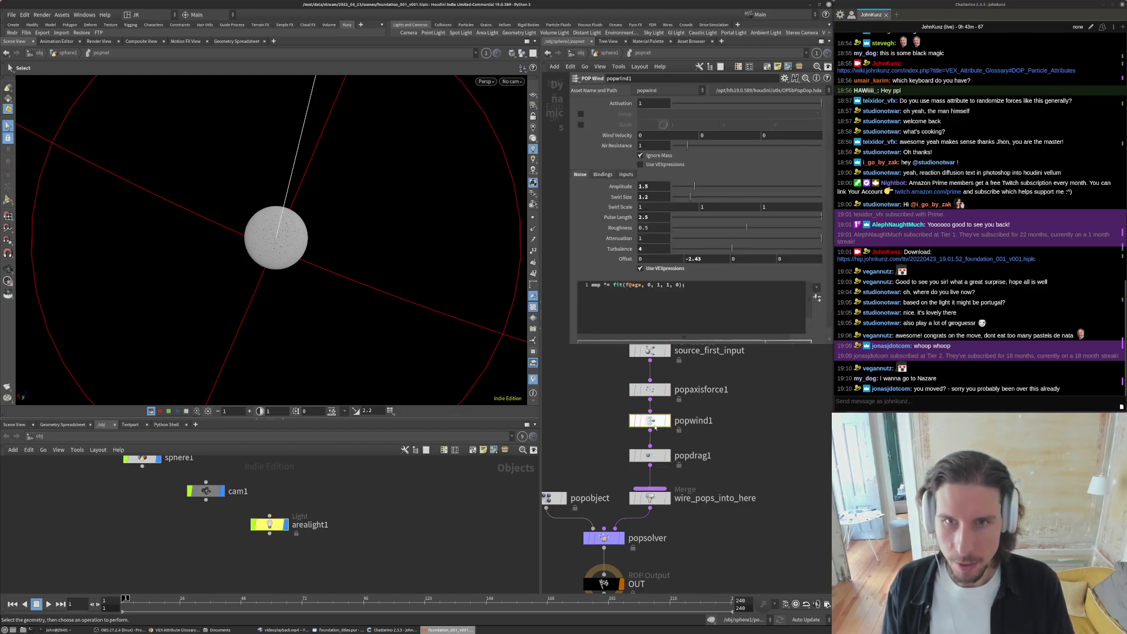
click(649, 217)
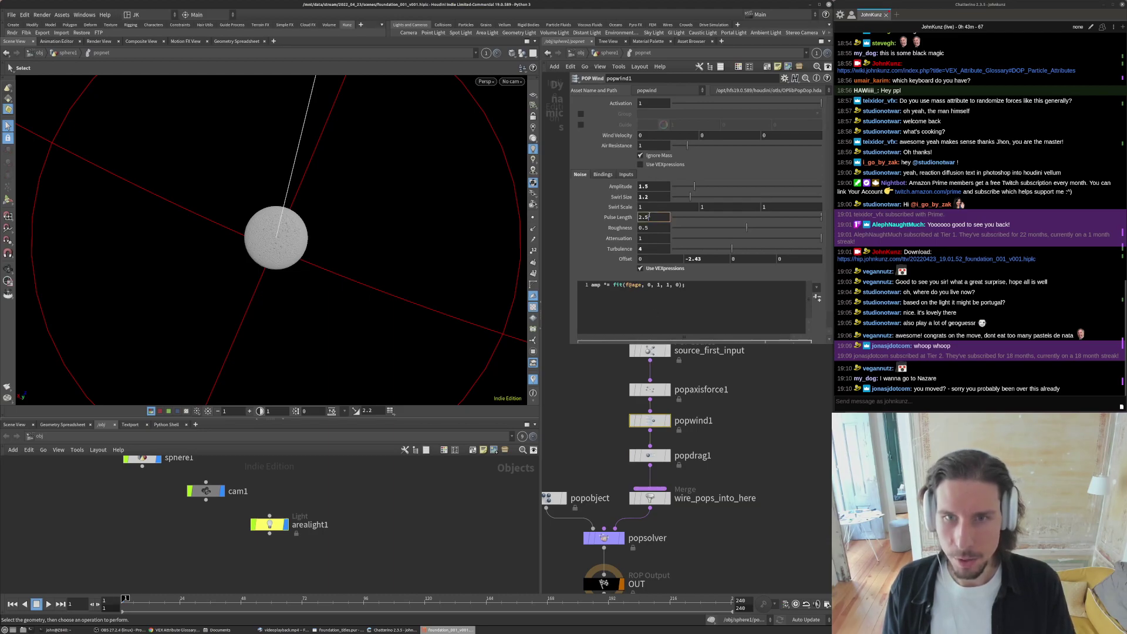
text(6)
key(Return)
- Play the simulation with the new orbit speed and pulse length, check it through cam1, and rewind
key(Up)
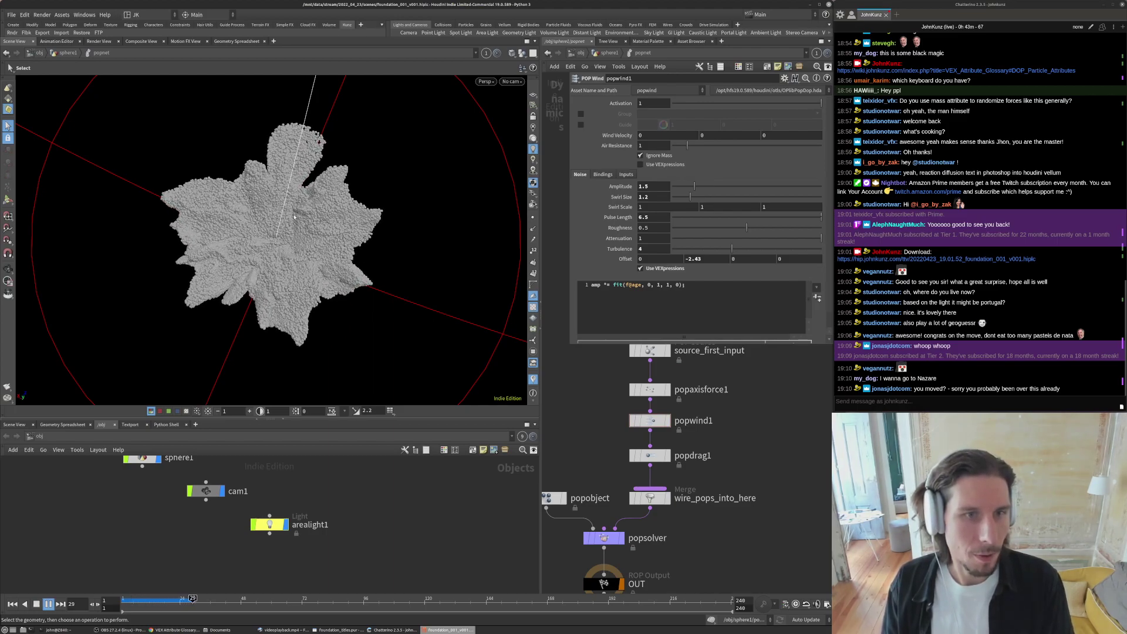
key(alt+bracketleft)
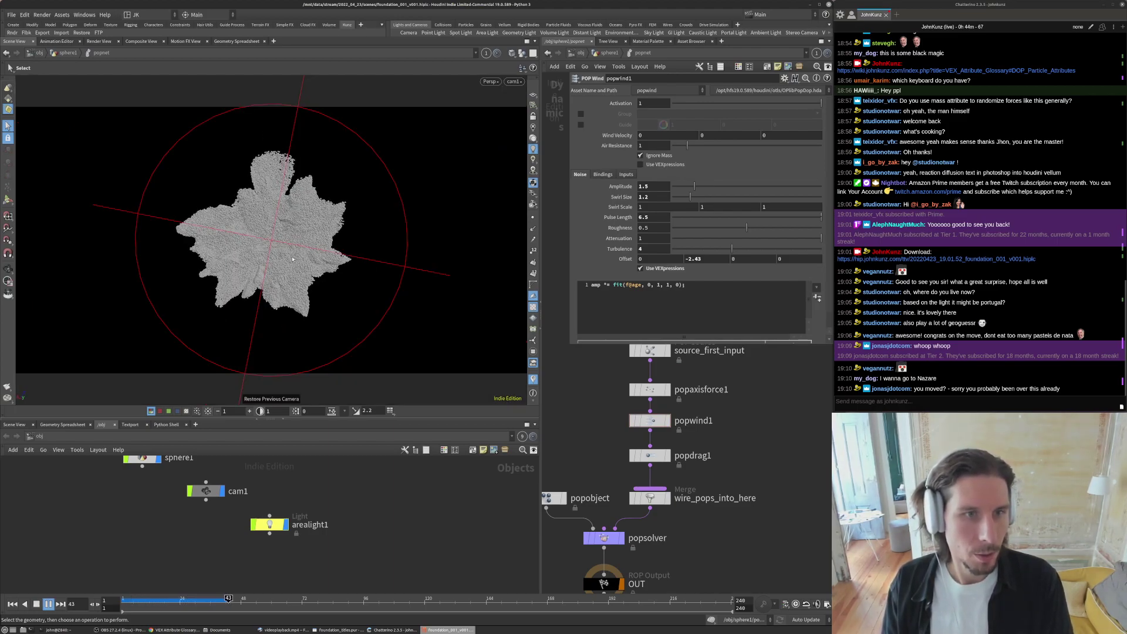
key(Up)
key(ctrl+Up)
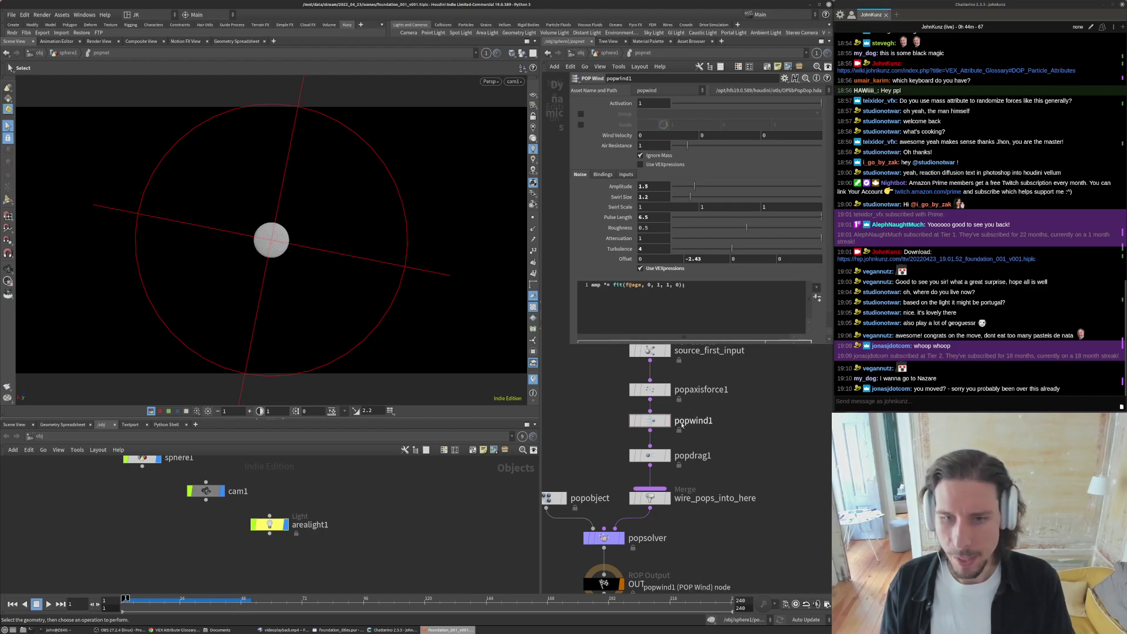
- In popaxisforce1's VEXpression, duplicate the suctionspeed line and change the copy's variable to orbitspeed
click(646, 390)
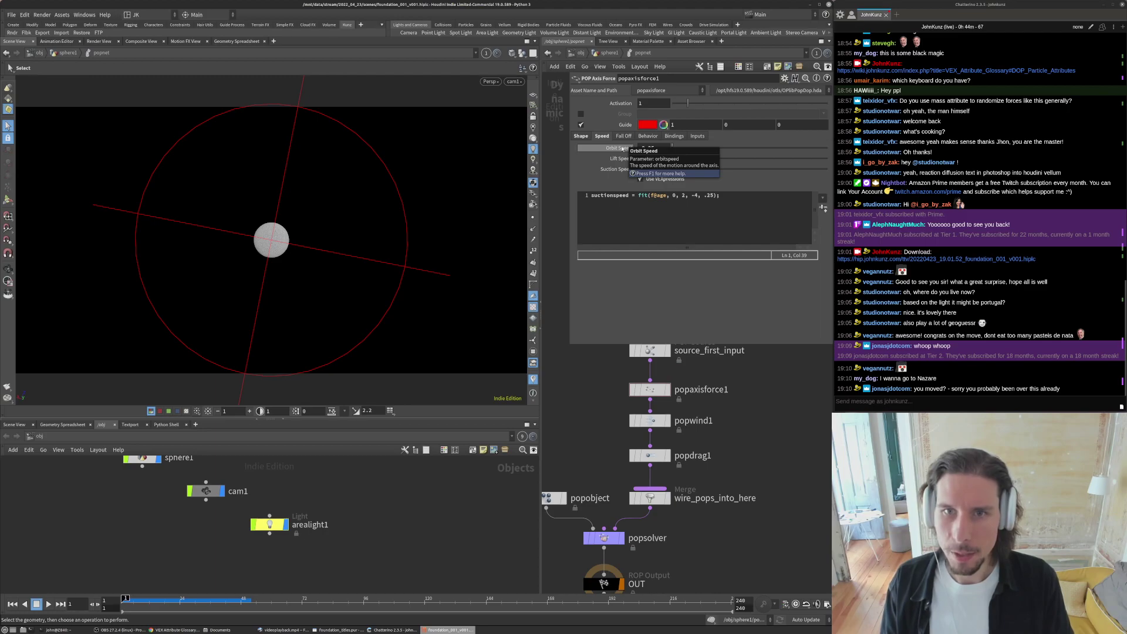
click(778, 210)
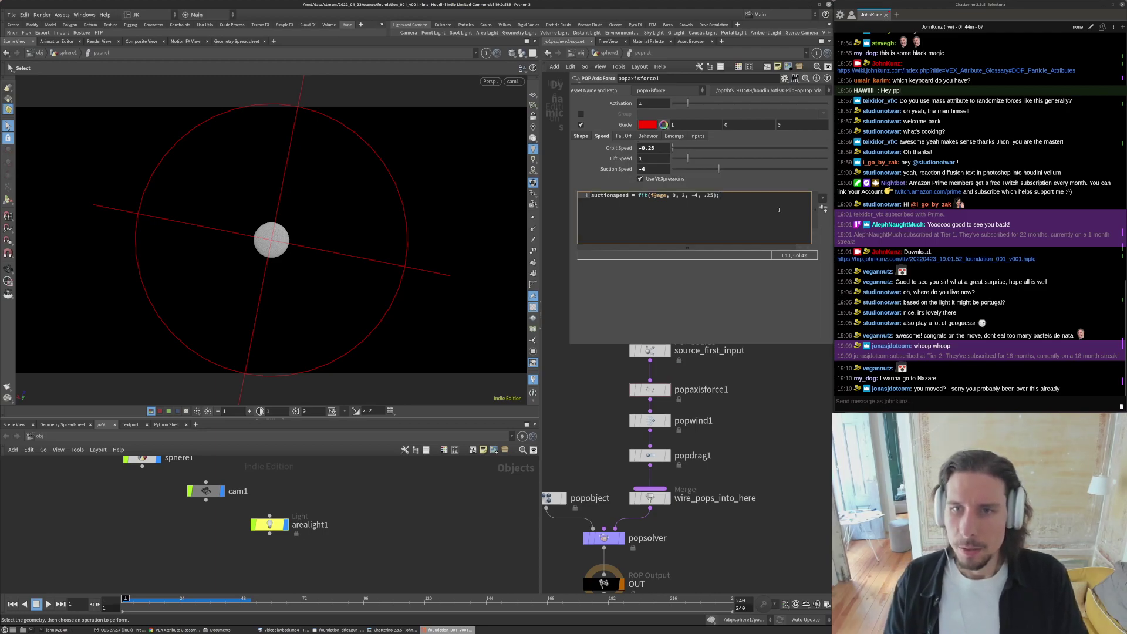
drag(763, 202, 582, 199)
key(ctrl+c)
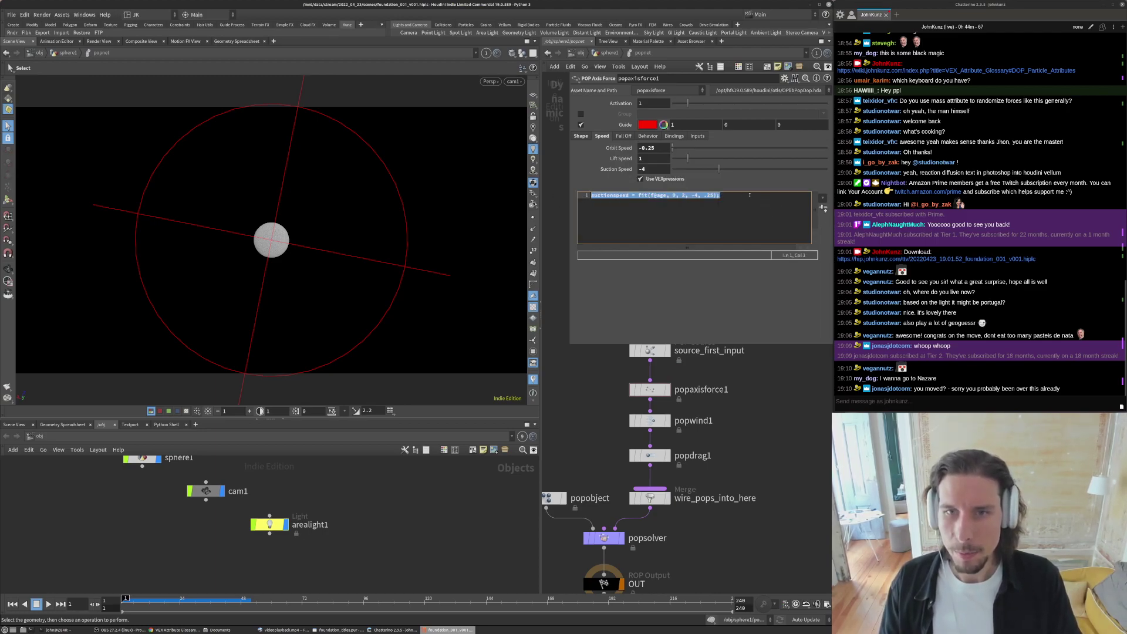
click(747, 194)
key(Return)
key(ctrl+v)
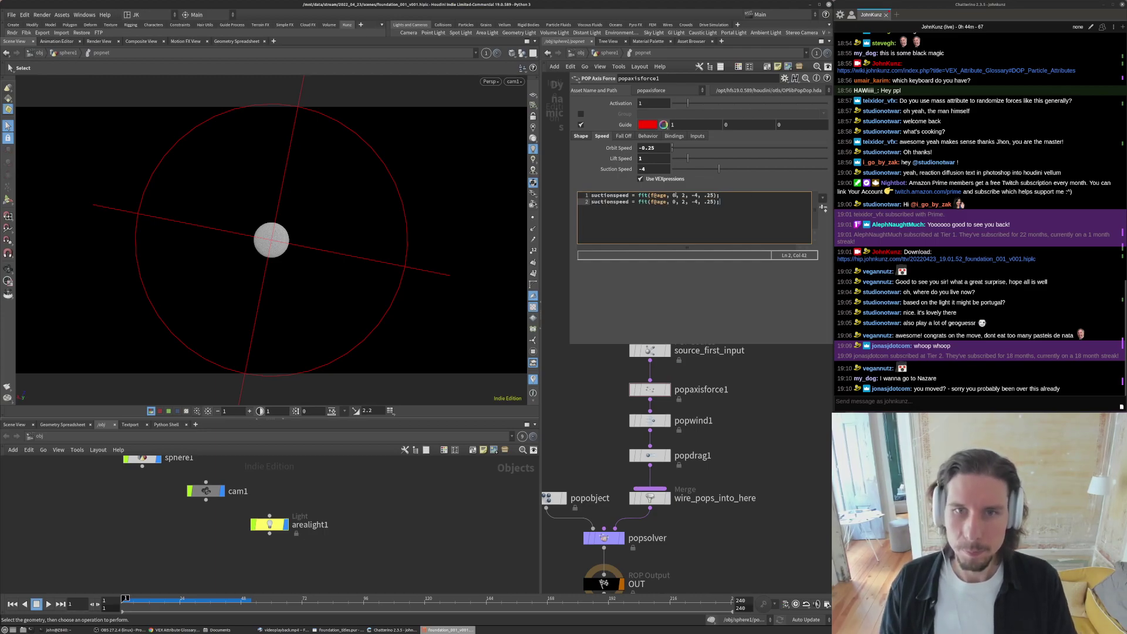
drag(612, 202, 570, 205)
text(orbit)
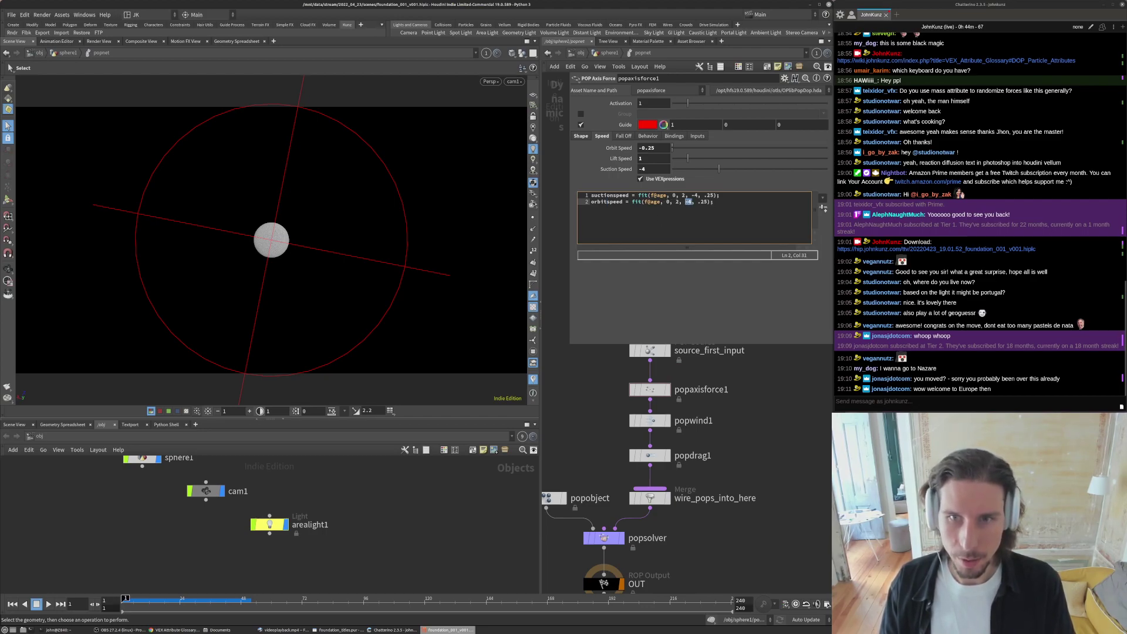
- Set the output range of the orbitspeed fit expression to -0.5 and -0.1
key(BackSpace)
text(0.5)
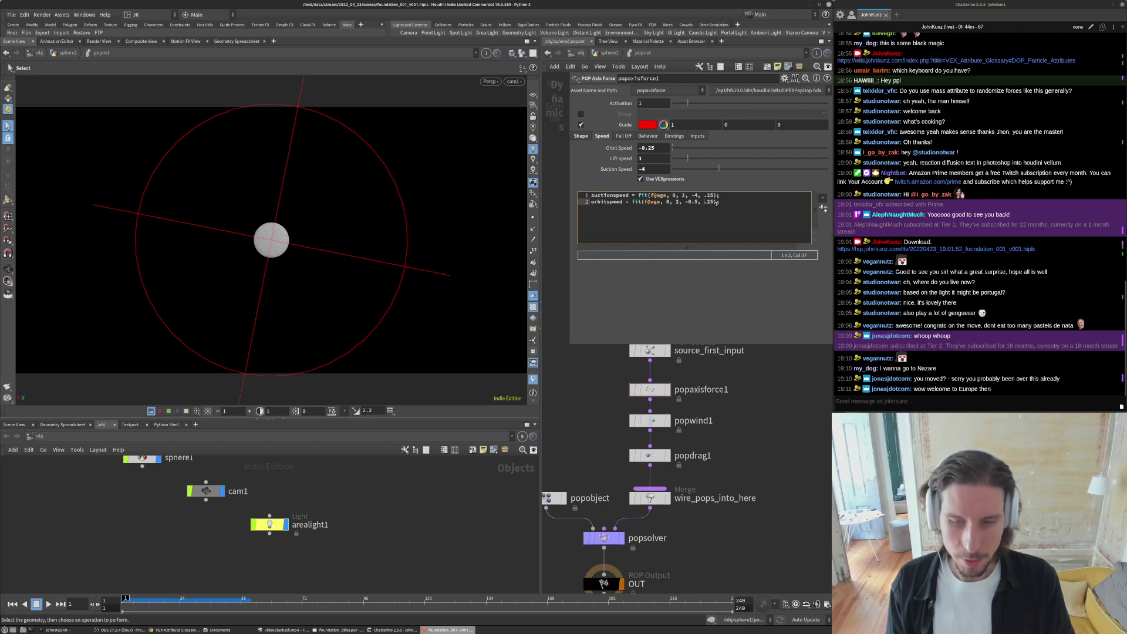
key(Delete)
key(Delete)
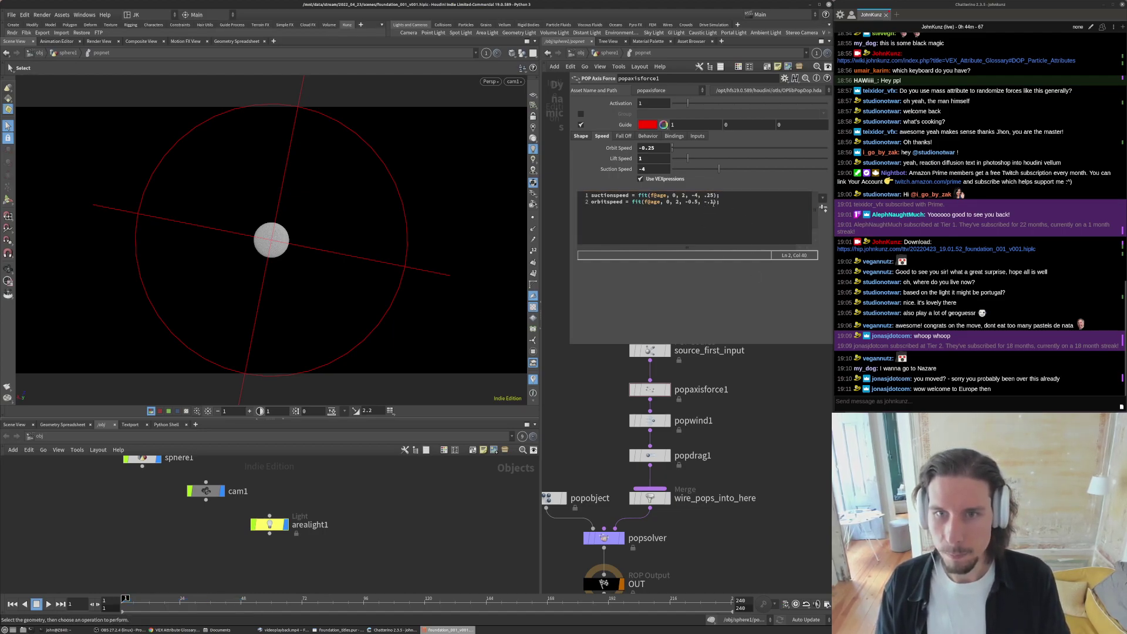
click(706, 202)
text(0)
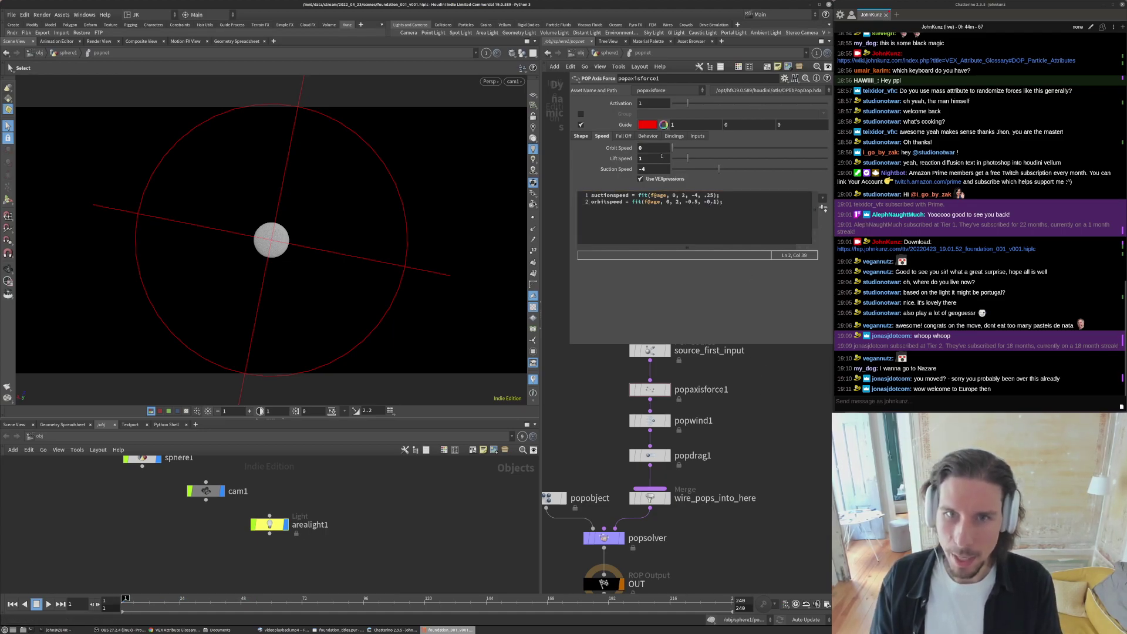
- Reset popaxisforce1's orbit speed and suction speed parameters to 0 and play the simulation
double_click(651, 168)
text(0)
key(Return)
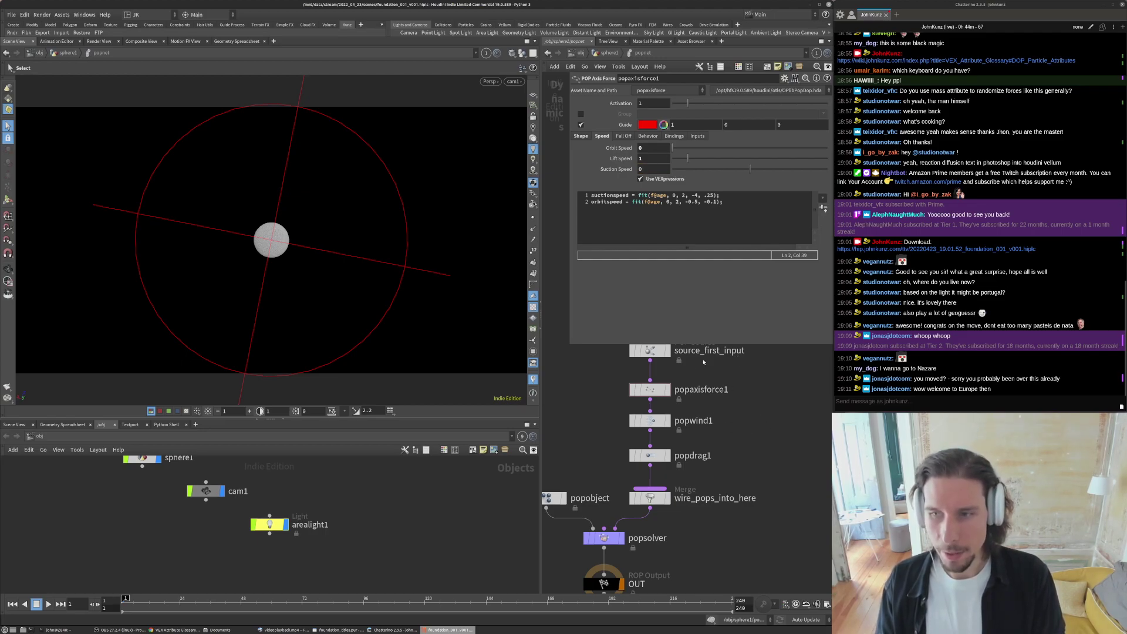
key(Up)
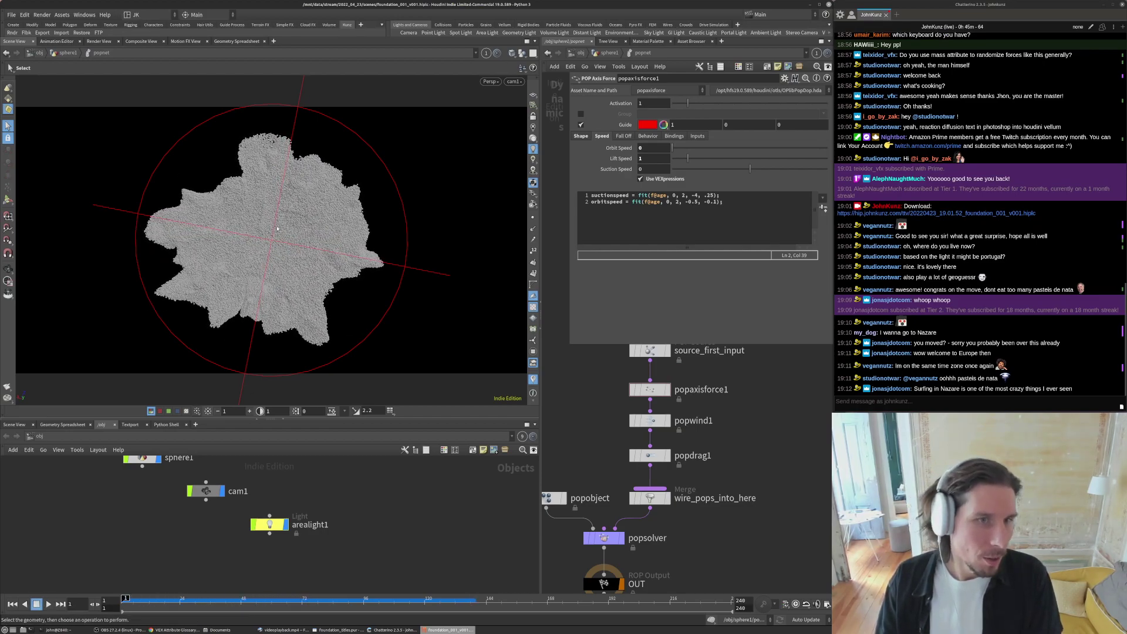
- Rewind, set the lift speed to 2, and change the orbitspeed line to fit(f@age, 0, 1, -0.95, -0.1)
key(ctrl+Up)
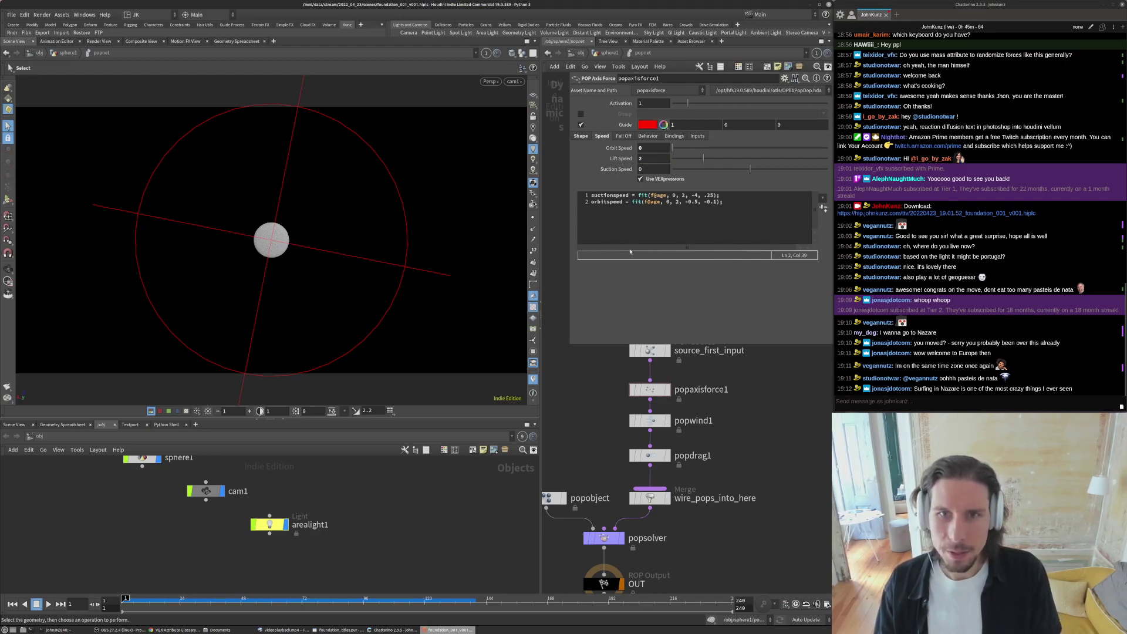
click(694, 201)
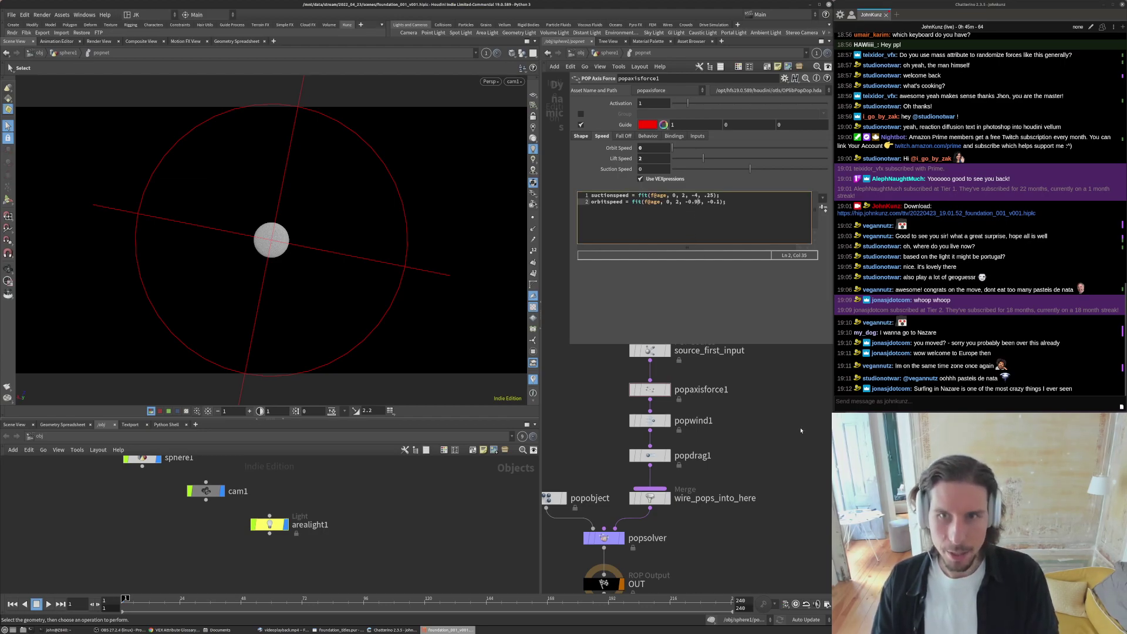
double_click(677, 201)
text(1)
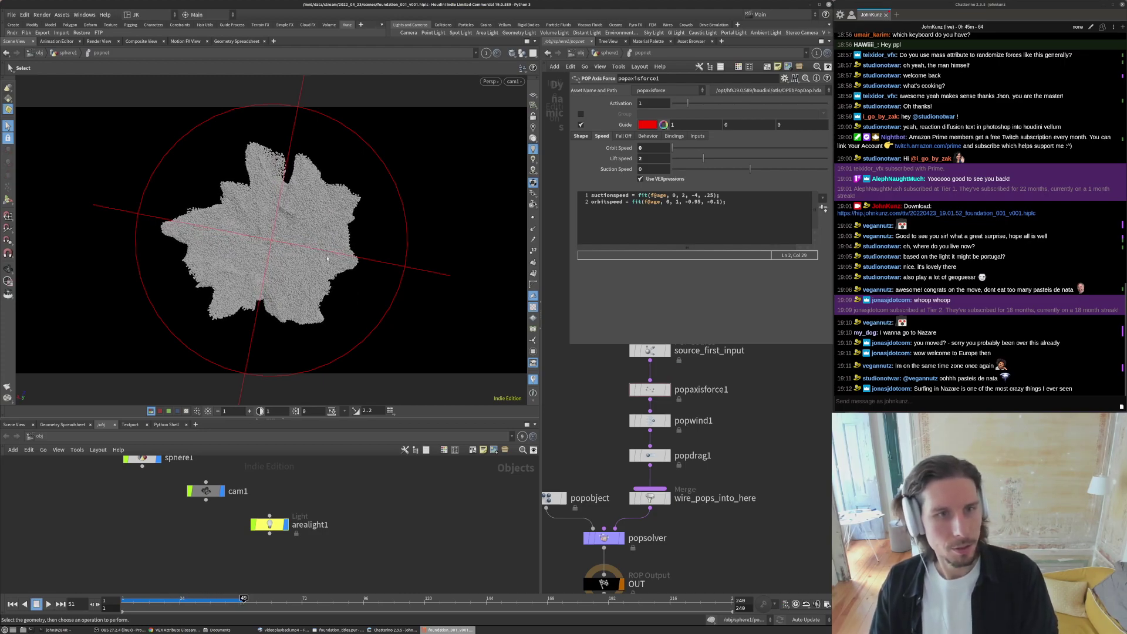
- Inspect the particle shape from the side in a free view, return to cam1, and rewind the simulation
key(Escape)
drag(308, 249, 337, 211)
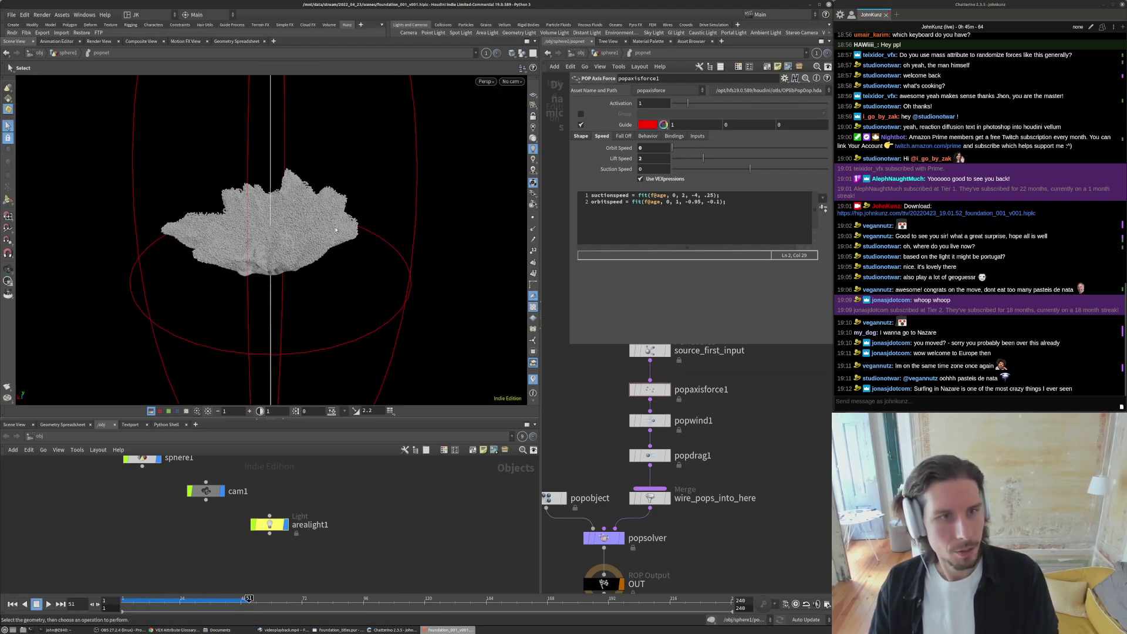
key([)
key(Up)
key(ctrl+Up)
key(Up)
key(ctrl+Up)
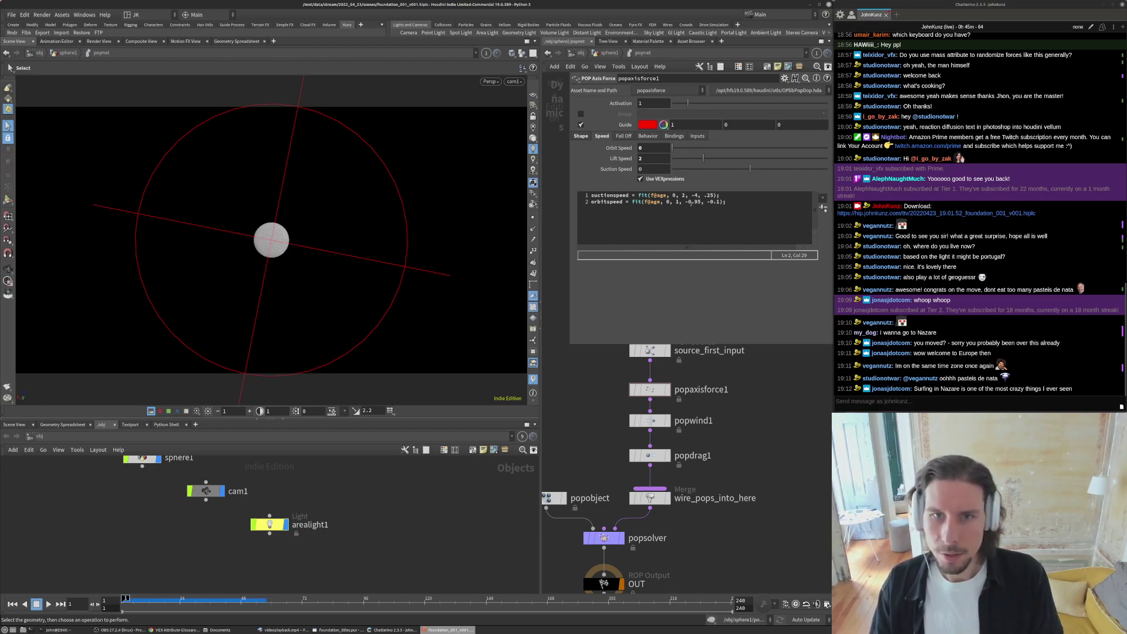
- Set the orbitspeed fit's starting output value to -2.95, then play the simulation and rewind
double_click(689, 201)
text(2)
key(Up)
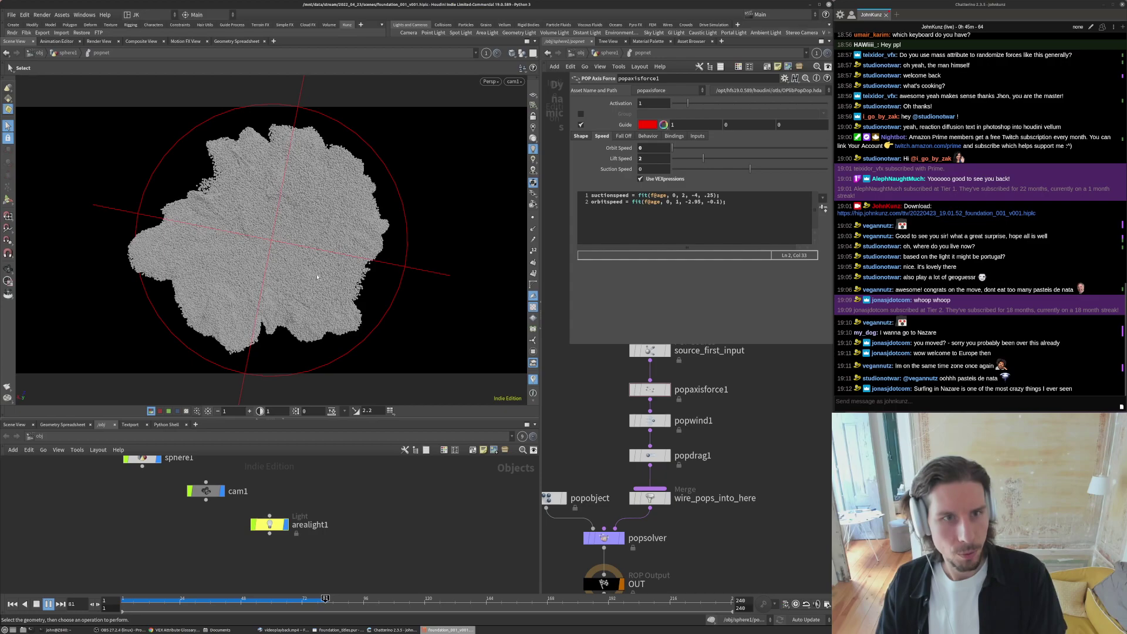
key(ctrl+Up)
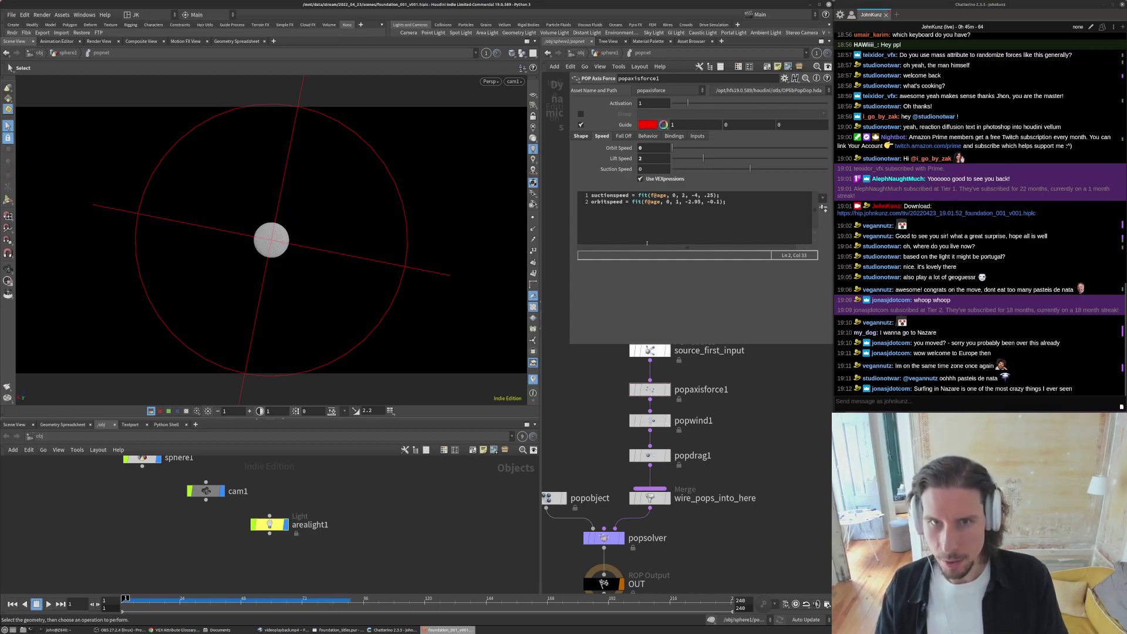
- Set popaxisforce1's sphere shape to radius 10 and height 15, checking the guide in a free view, and replay through cam1
click(580, 136)
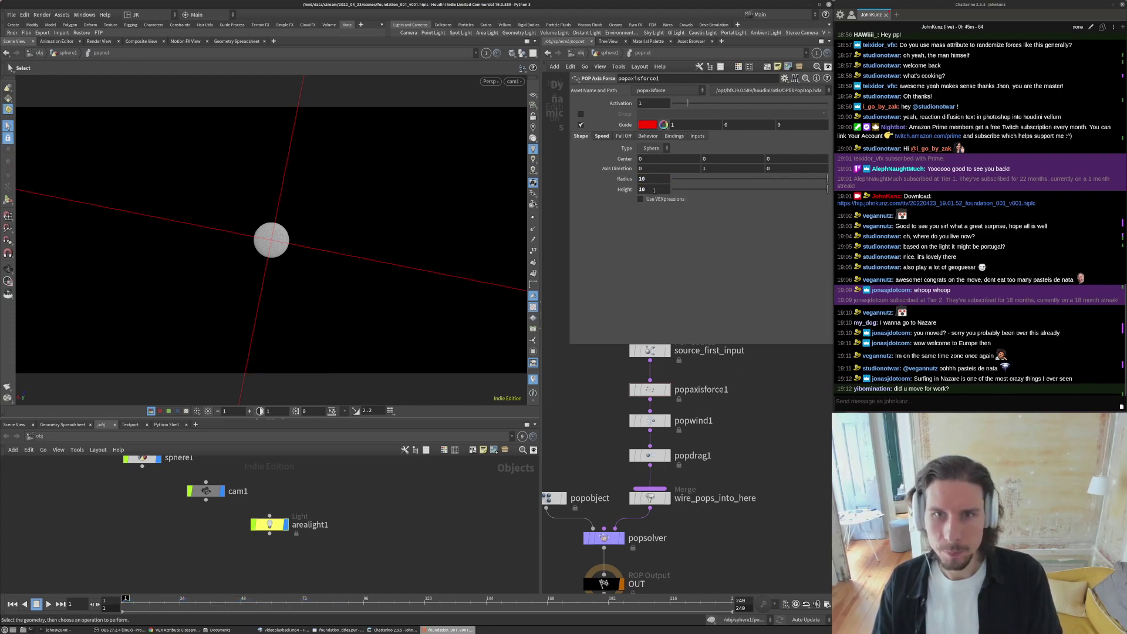
key(Escape)
drag(317, 254, 244, 131)
key(s)
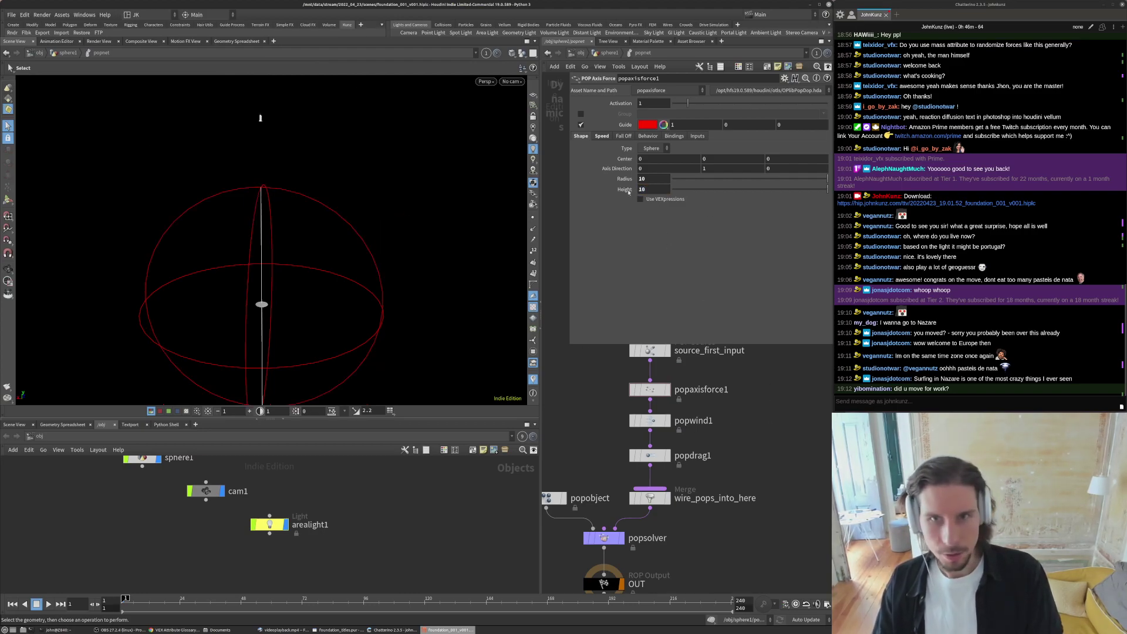
key(Return)
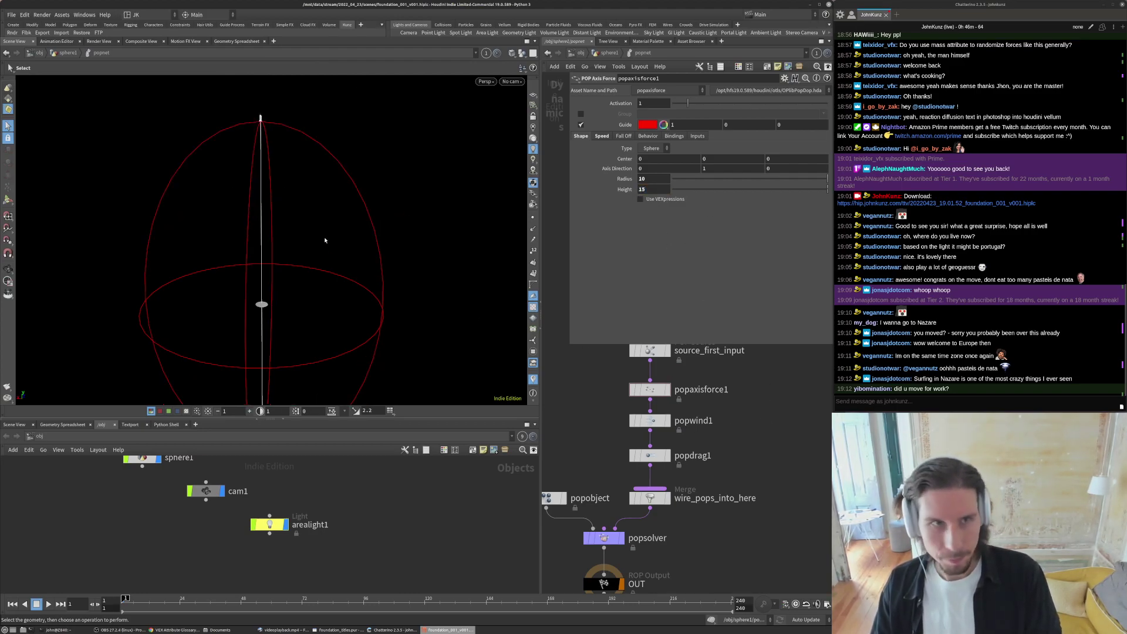
key(bracketleft)
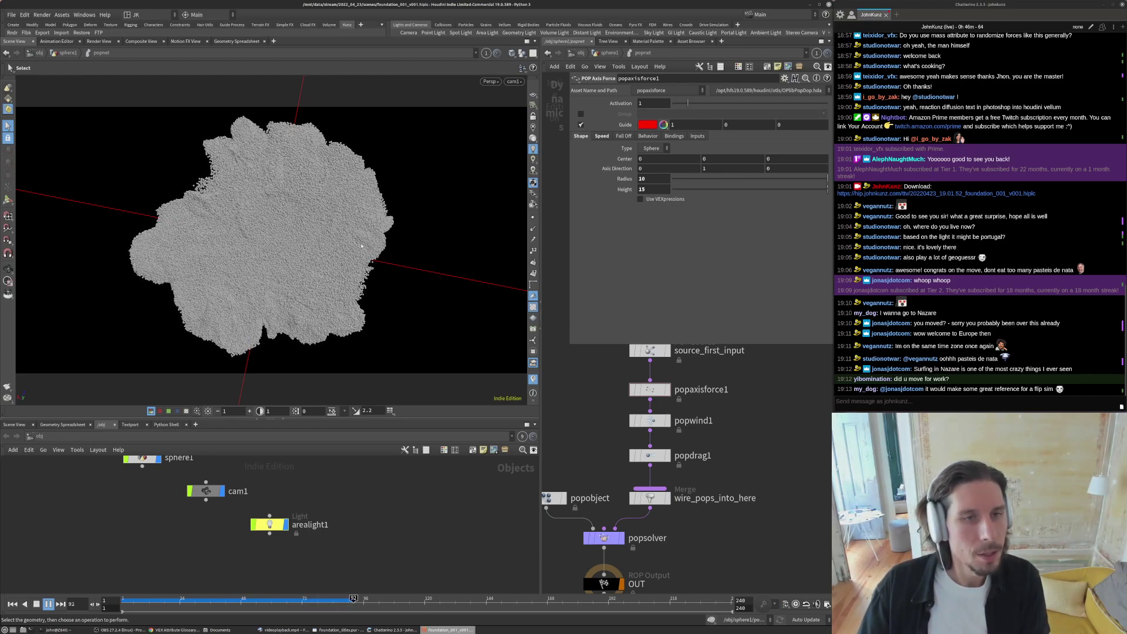
- Examine the particle cloud's shape in free views and through cam1 during playback, and rewind
key(Escape)
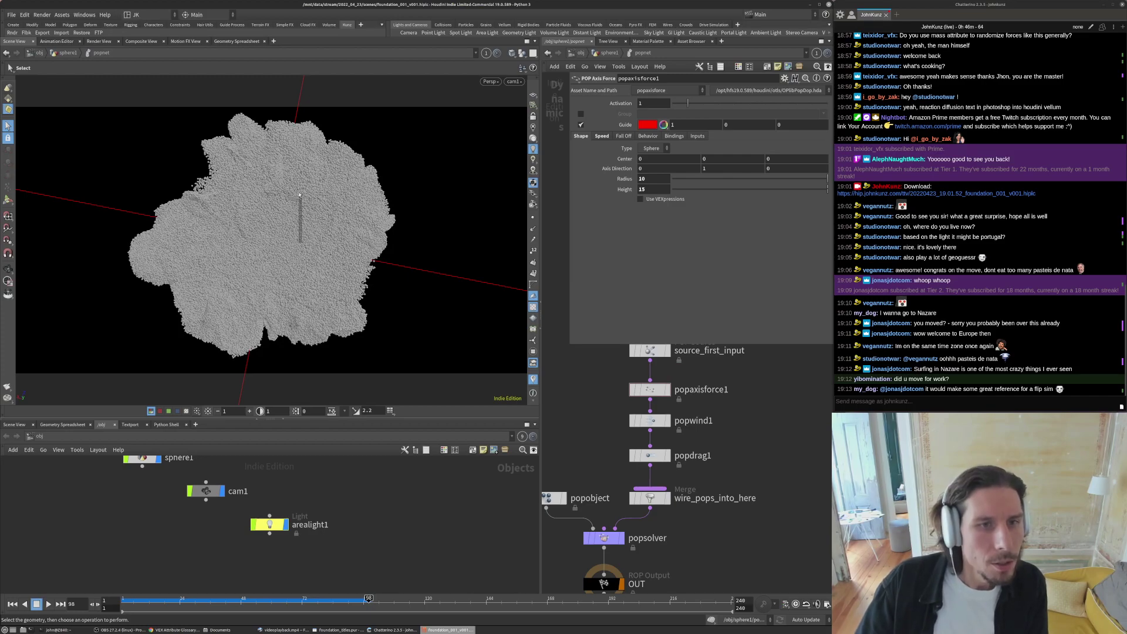
alt+drag(428, 244, 424, 212)
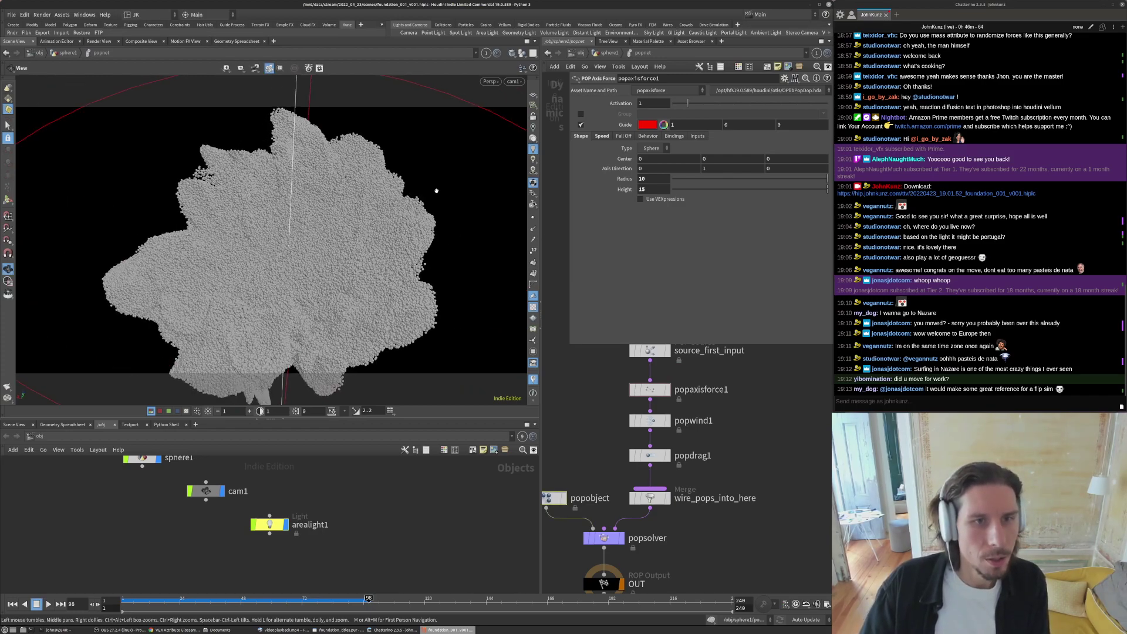
alt+right_drag(424, 212, 346, 256)
alt+drag(346, 255, 304, 210)
key(s)
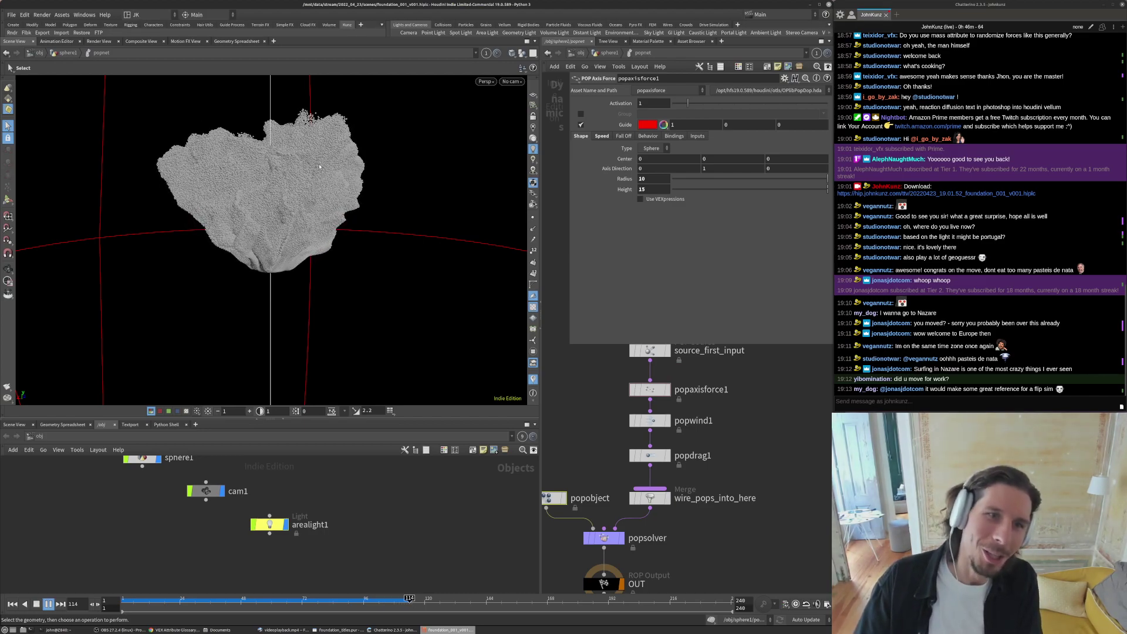
key(ctrl+backslash)
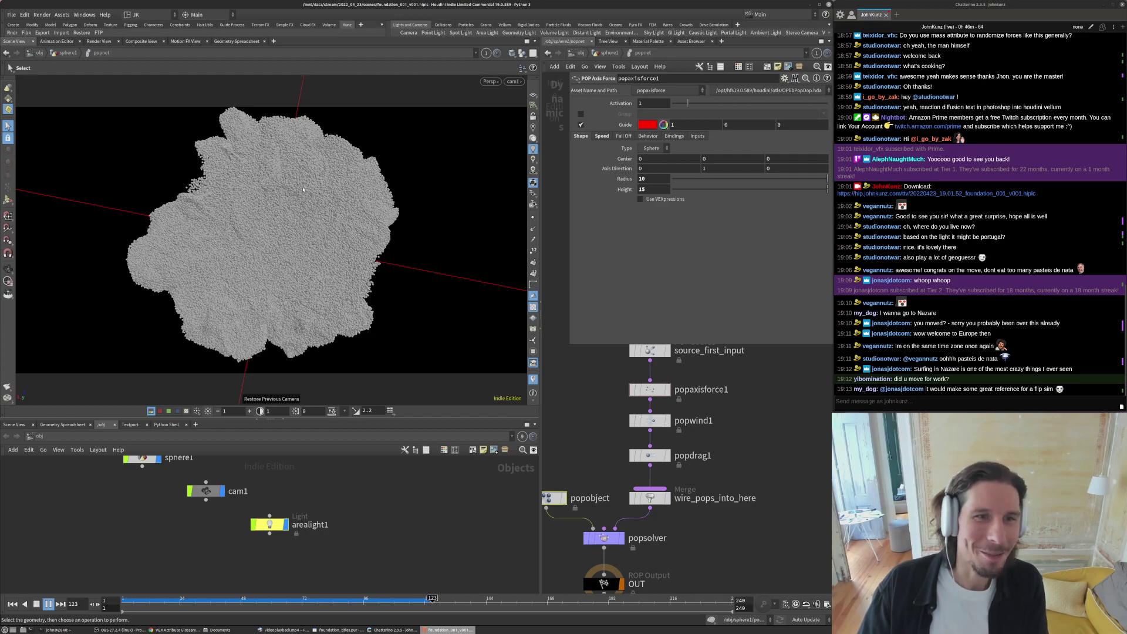
key(Escape)
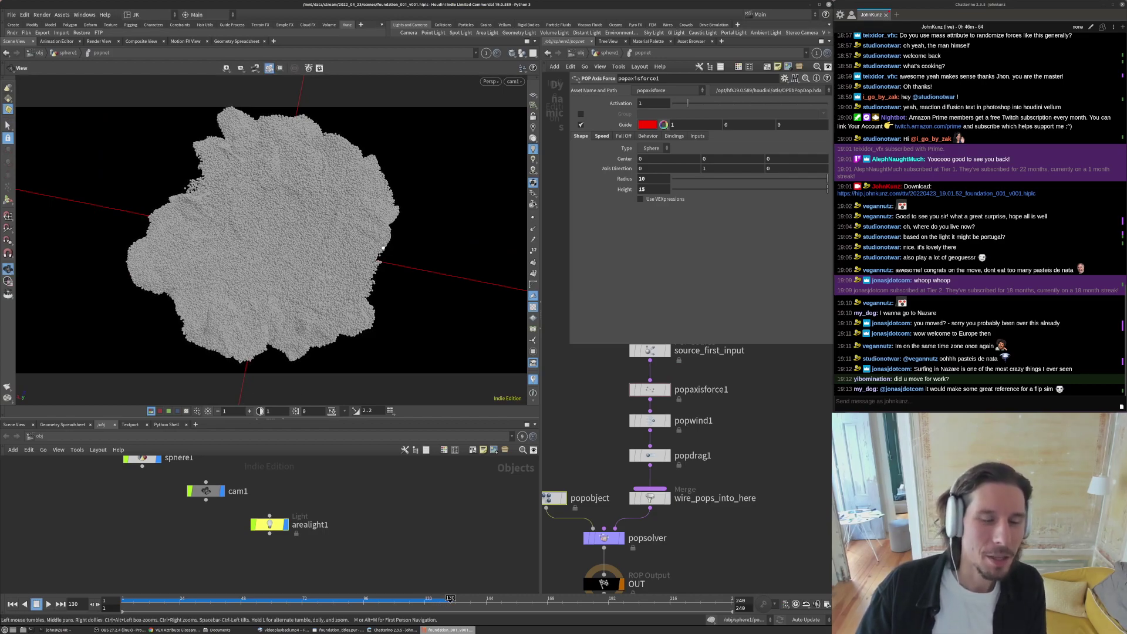
alt+right_drag(375, 223, 384, 250)
alt+drag(384, 249, 372, 196)
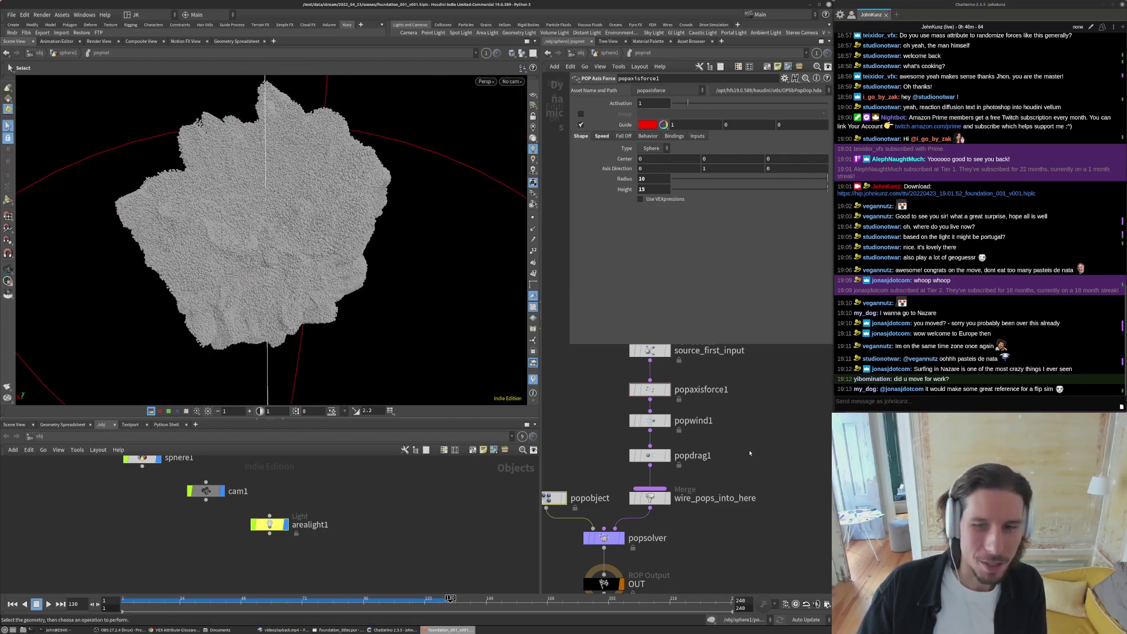
key(ctrl+Up)
- Try an upper age limit of 5 in popaxisforce1's suctionspeed fit, play the simulation through cam1, and rewind
click(660, 421)
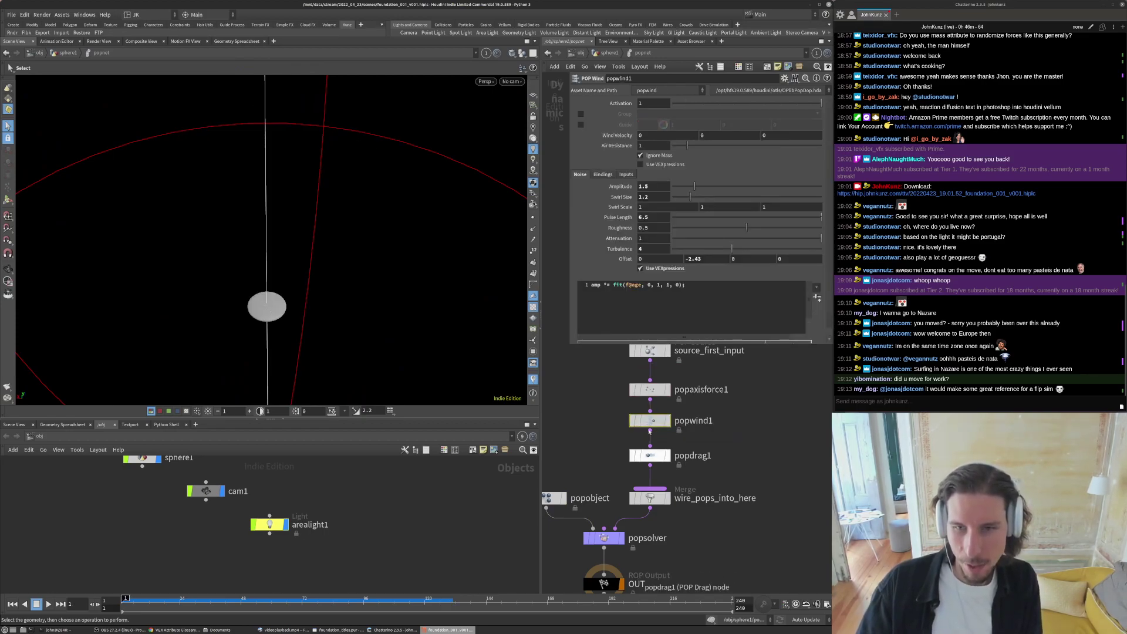
click(650, 389)
click(600, 137)
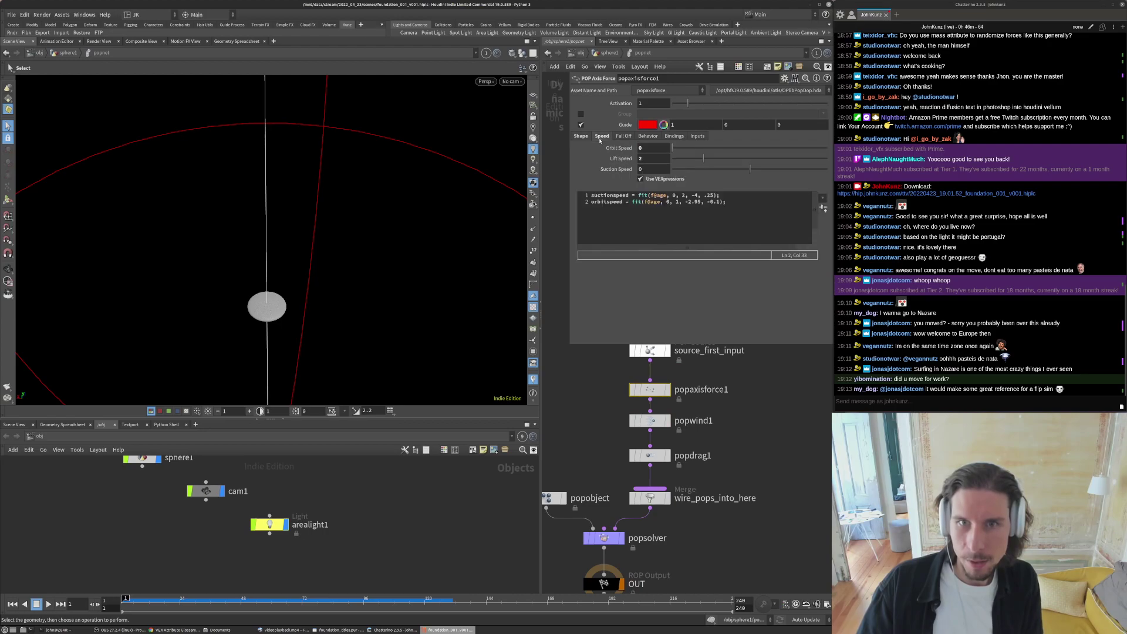
double_click(684, 196)
text(5)
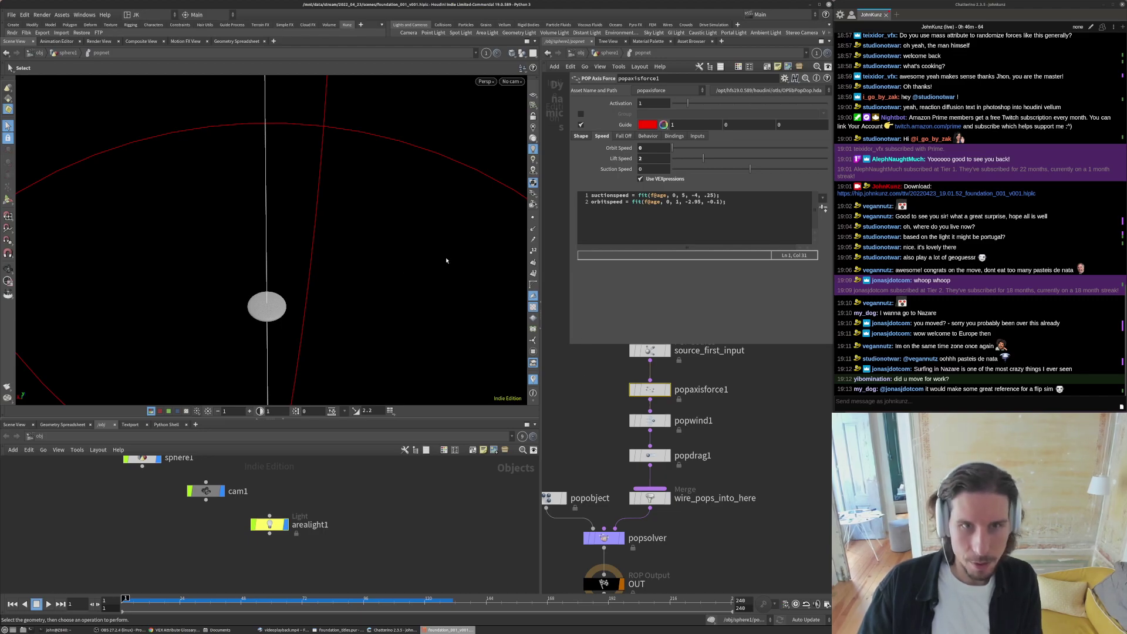
click(510, 81)
click(512, 93)
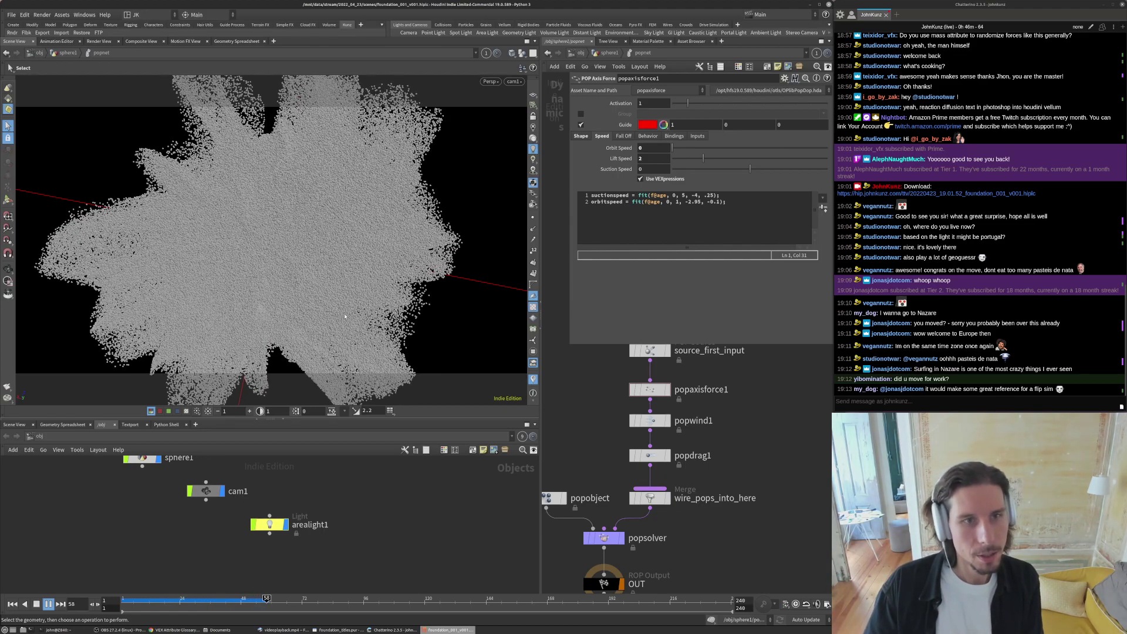
key(ctrl+Up)
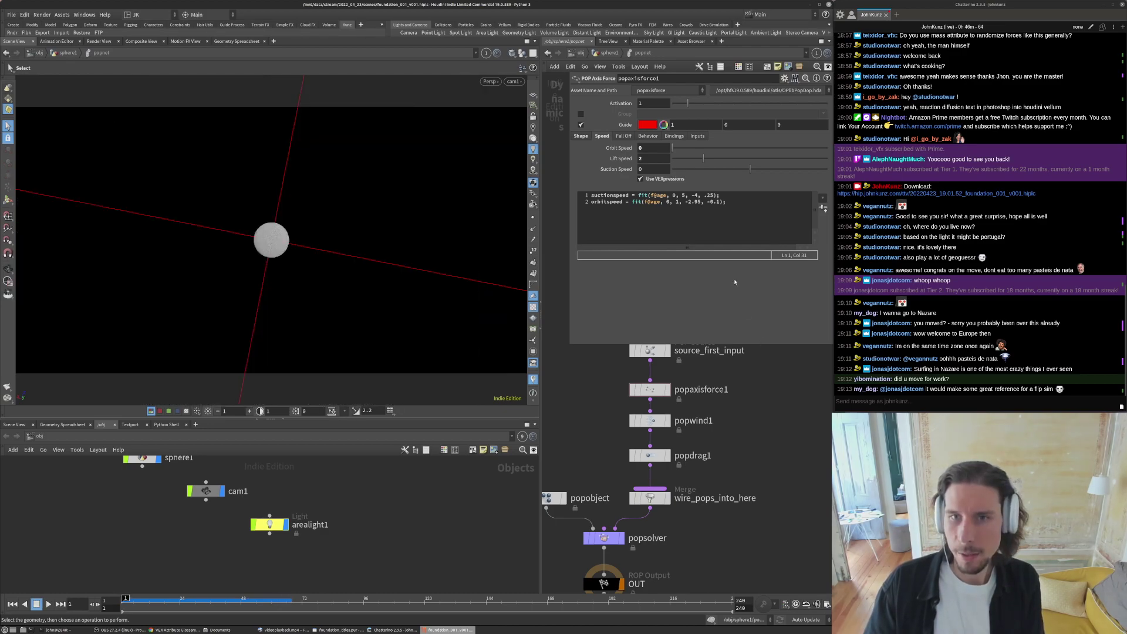
- Set the upper age limit of the suctionspeed fit to 3 and play the simulation through cam1
click(682, 195)
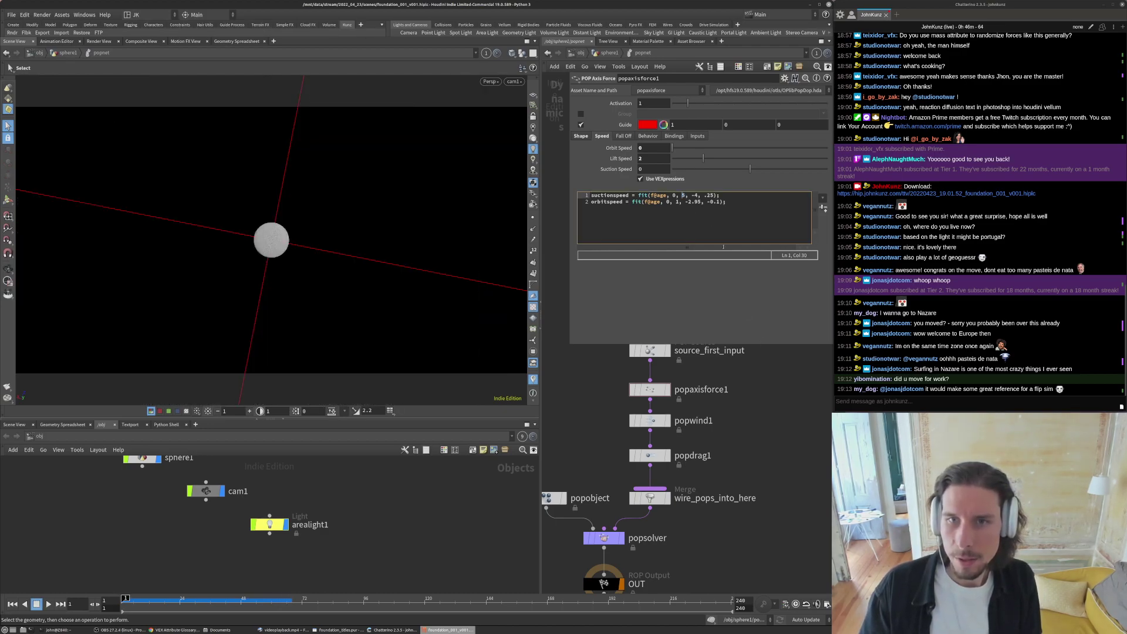
key(Delete)
key(Up)
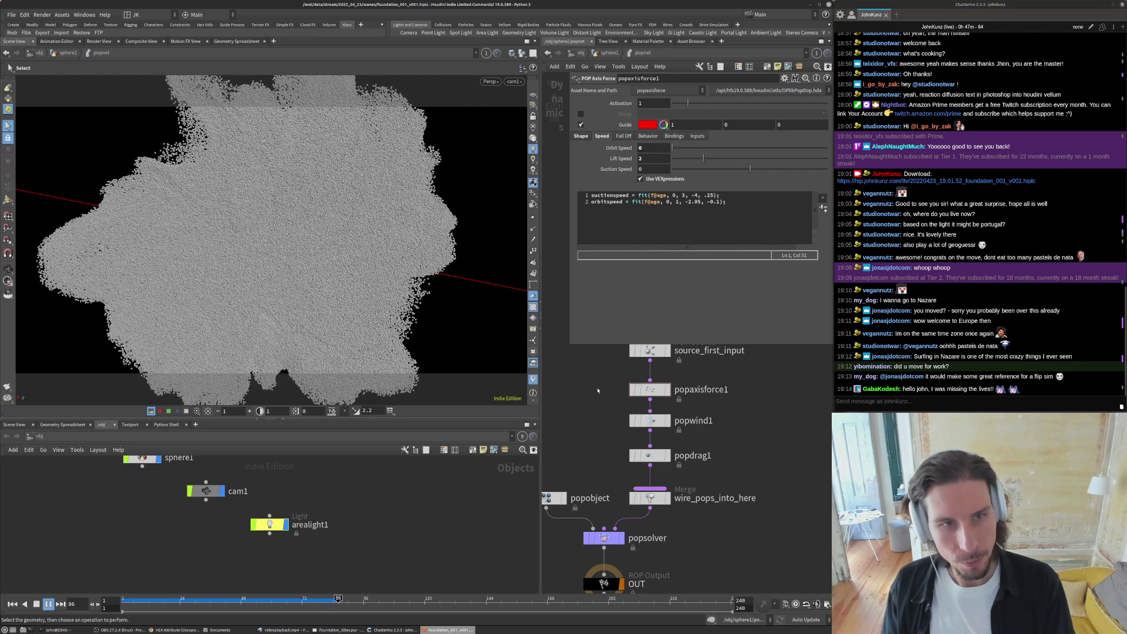
key(Escape)
- Set the viewport's particle disc size to 0.01 world units in the display options and close them
key(d)
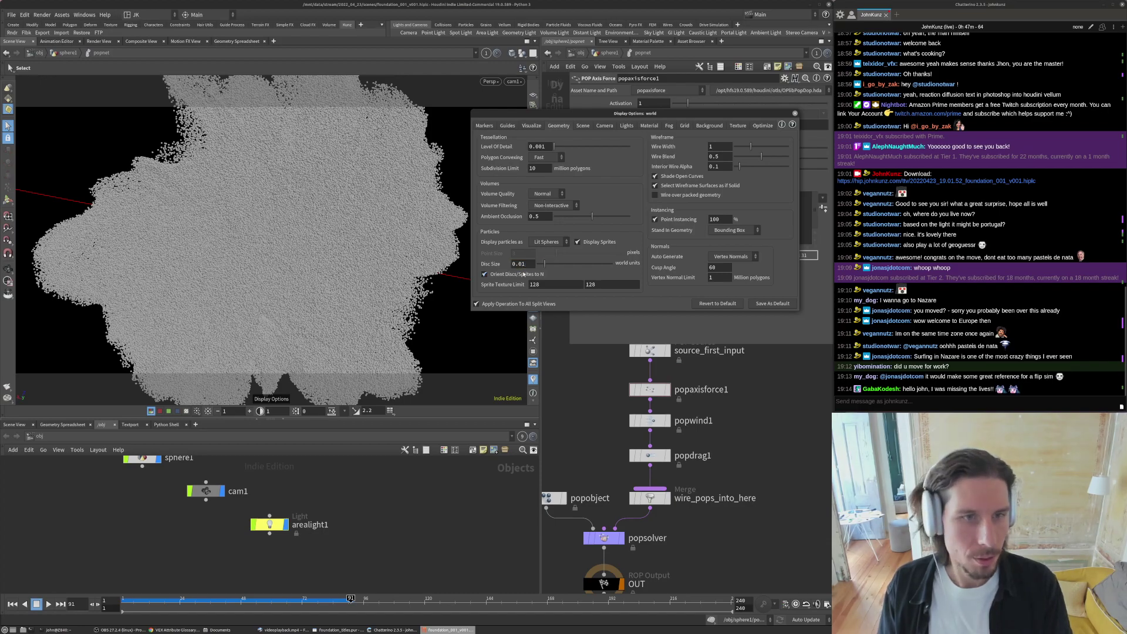
text(0.01)
key(Return)
click(795, 114)
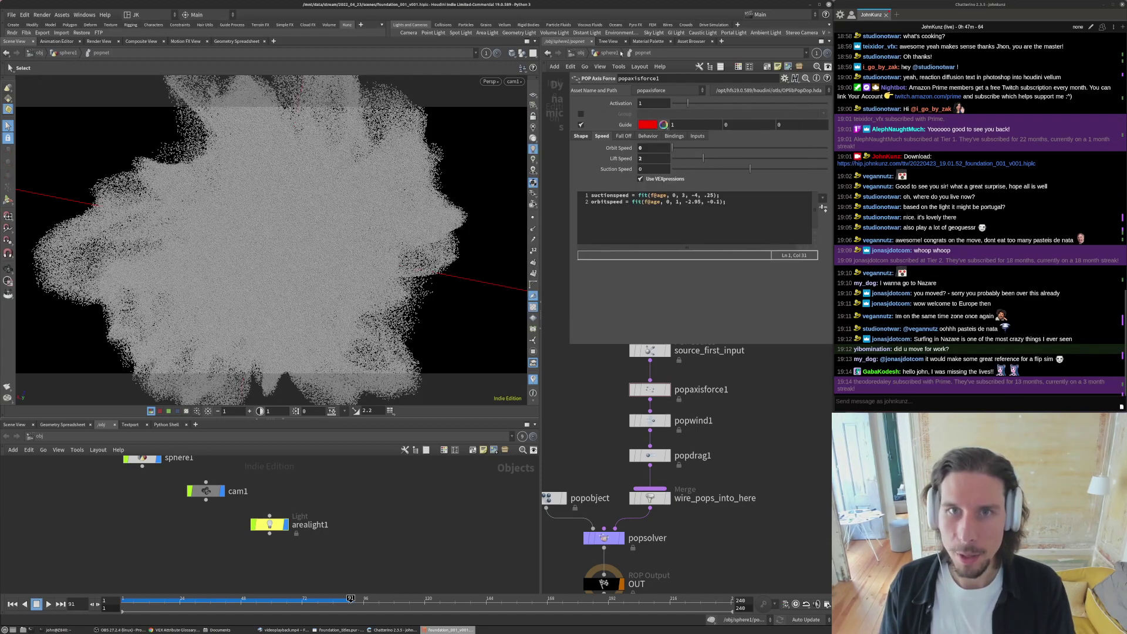
- Return from popnet to the sphere1 network, pin the viewport at that level, and replay the simulation through cam1
click(609, 53)
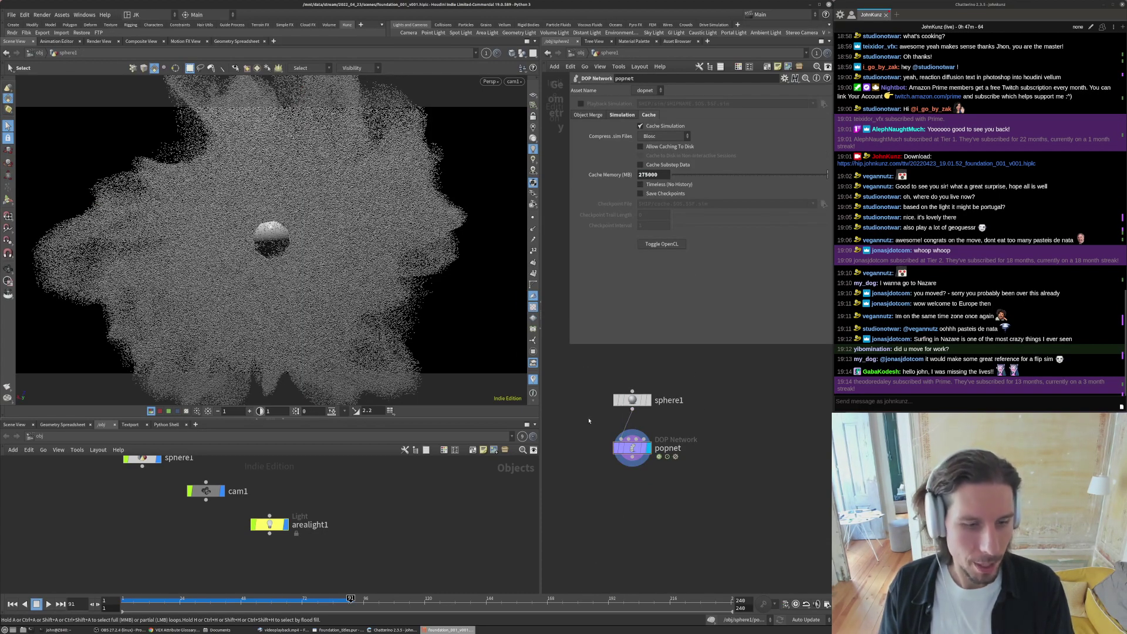
key(ctrl+Up)
key(Up)
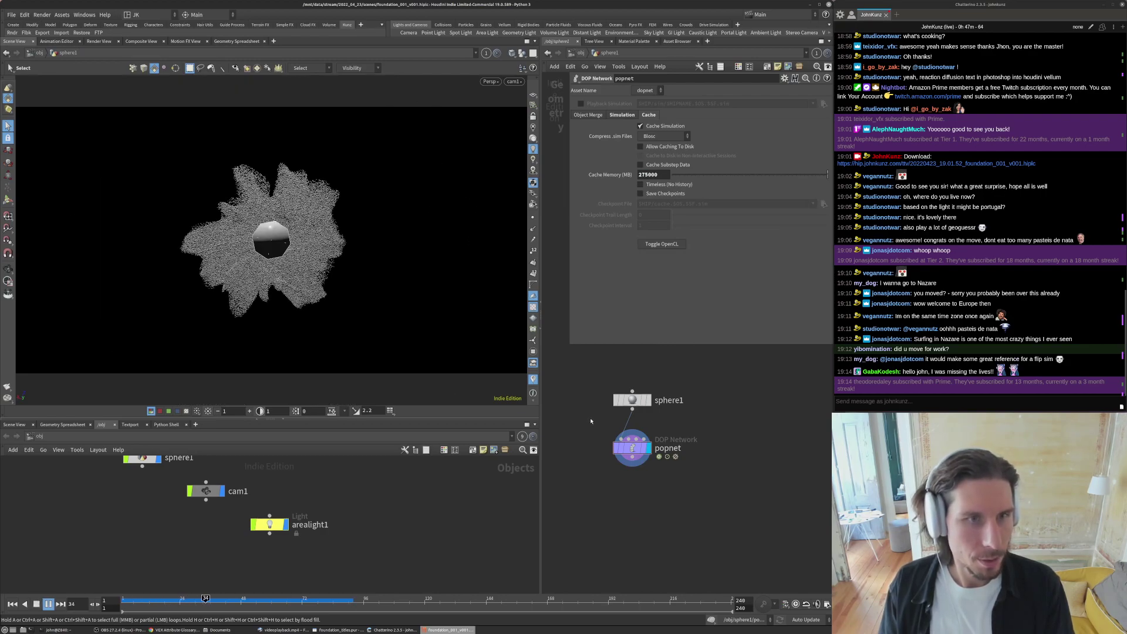
key(Up)
click(486, 53)
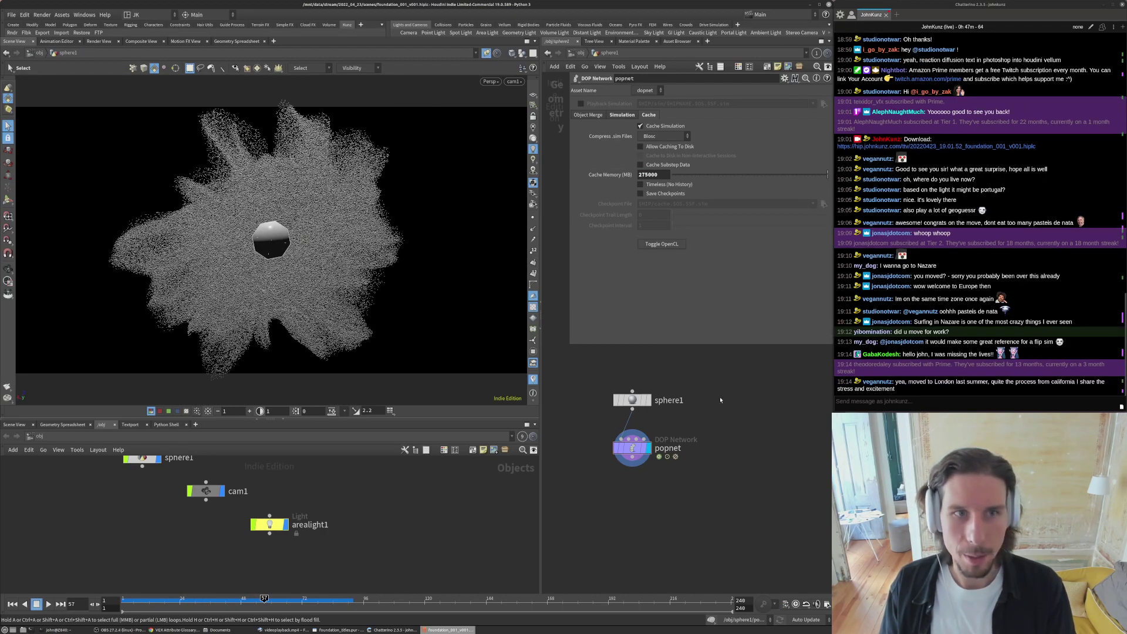
key(Up)
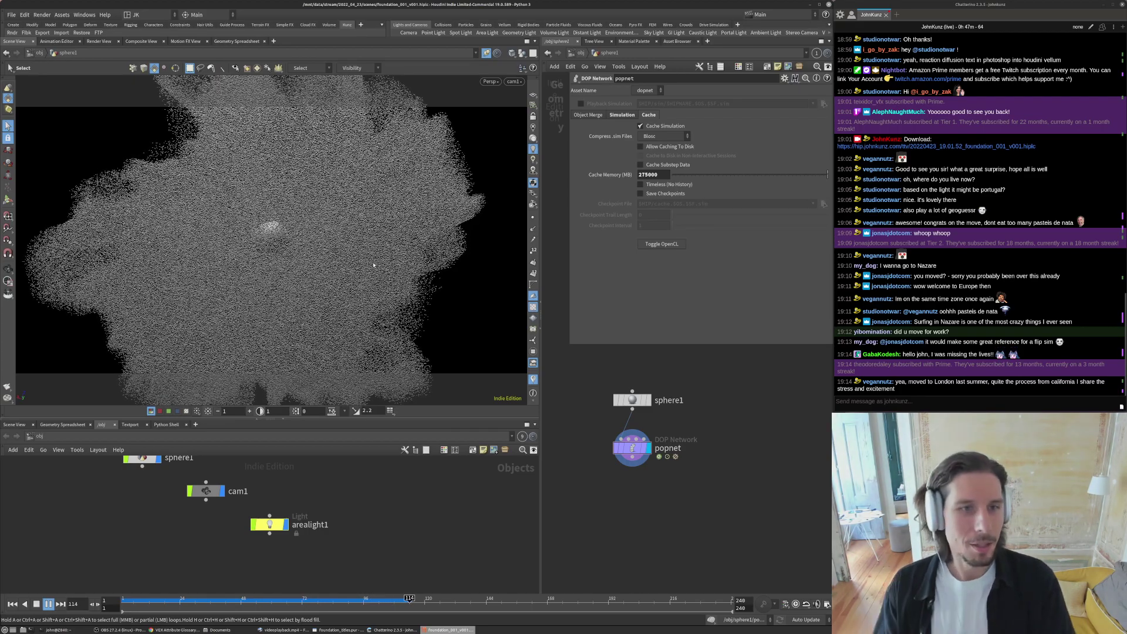
key(Up)
- Examine the particle cloud's overall shape and its starting emission in free views, and rewind to the first frame
alt+drag(326, 272, 280, 237)
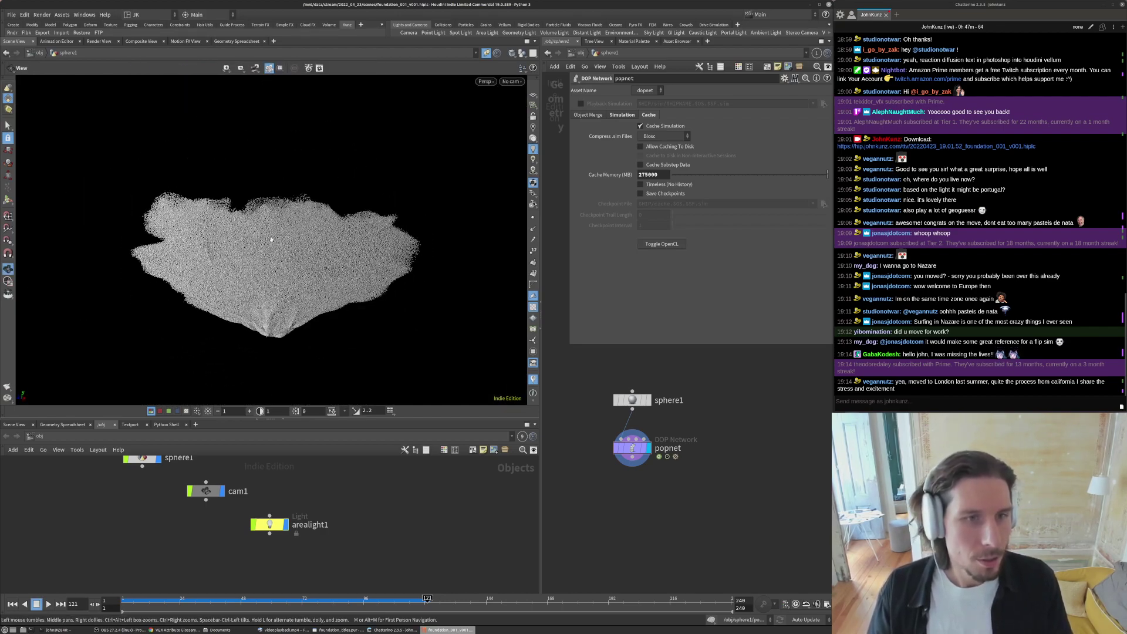
key(s)
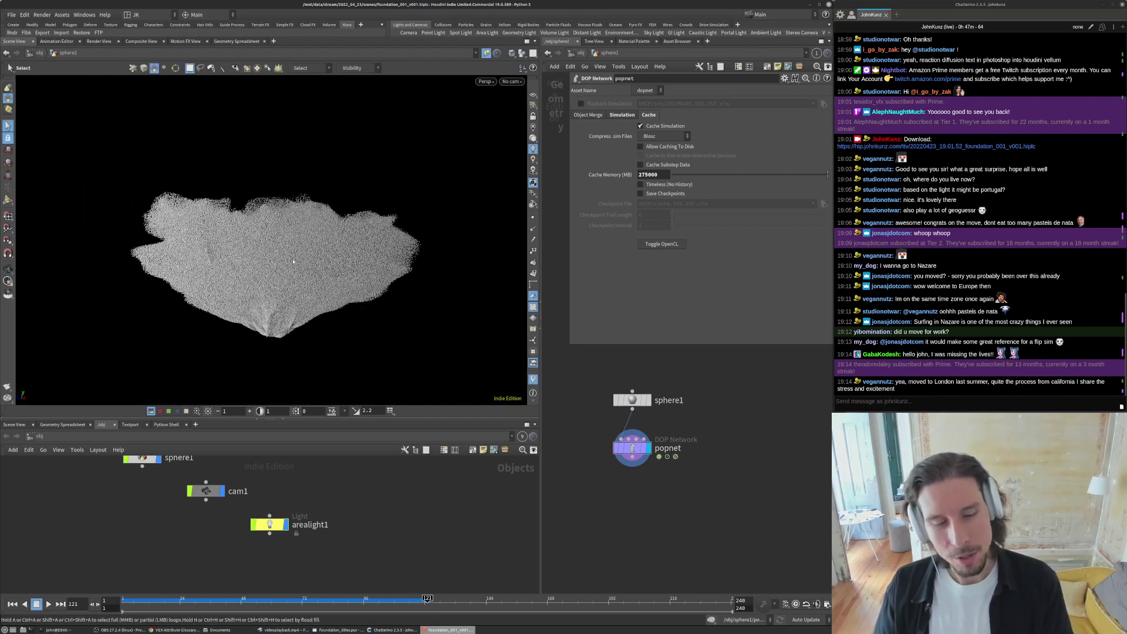
alt+drag(310, 259, 302, 299)
alt+right_drag(302, 299, 347, 242)
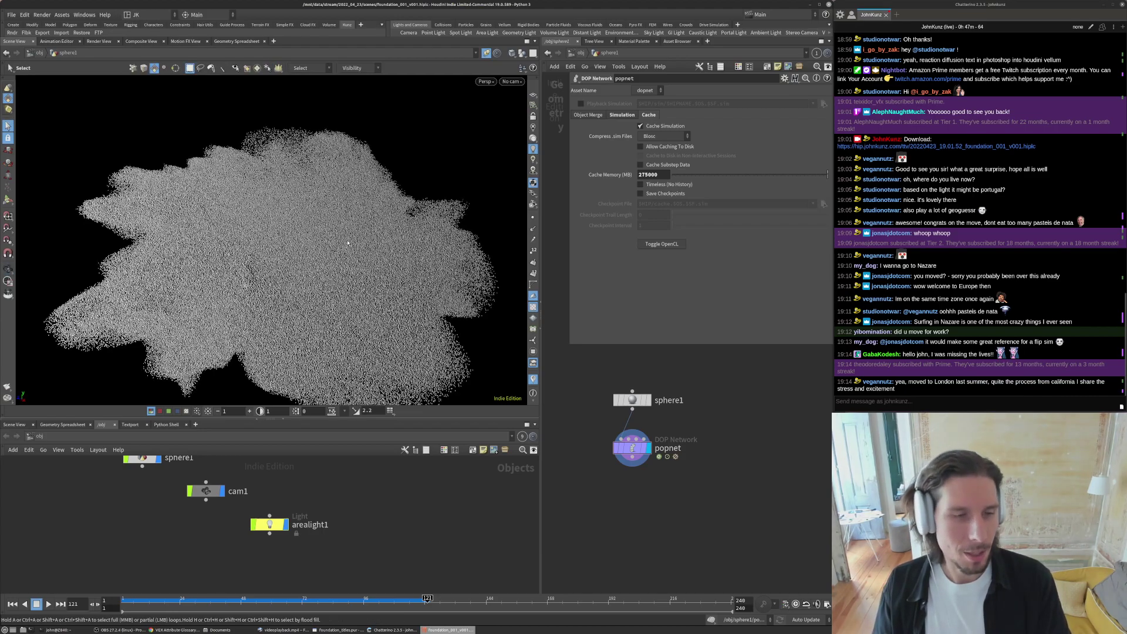
key(ctrl+Up)
key(Up)
key(Down)
key(ctrl+Up)
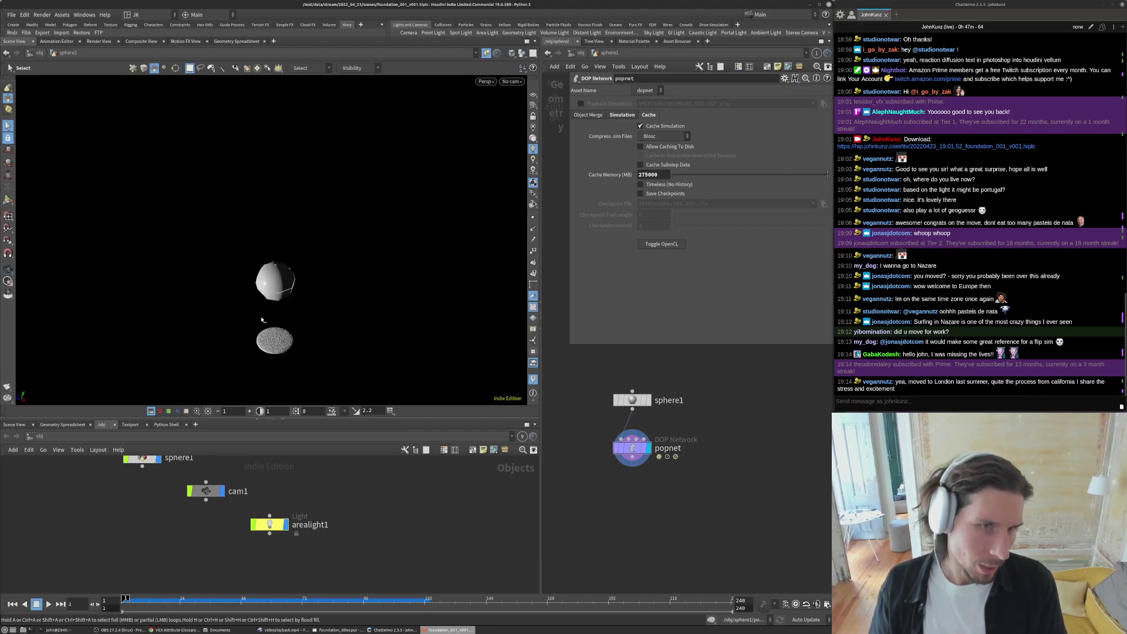
drag(632, 399, 632, 381)
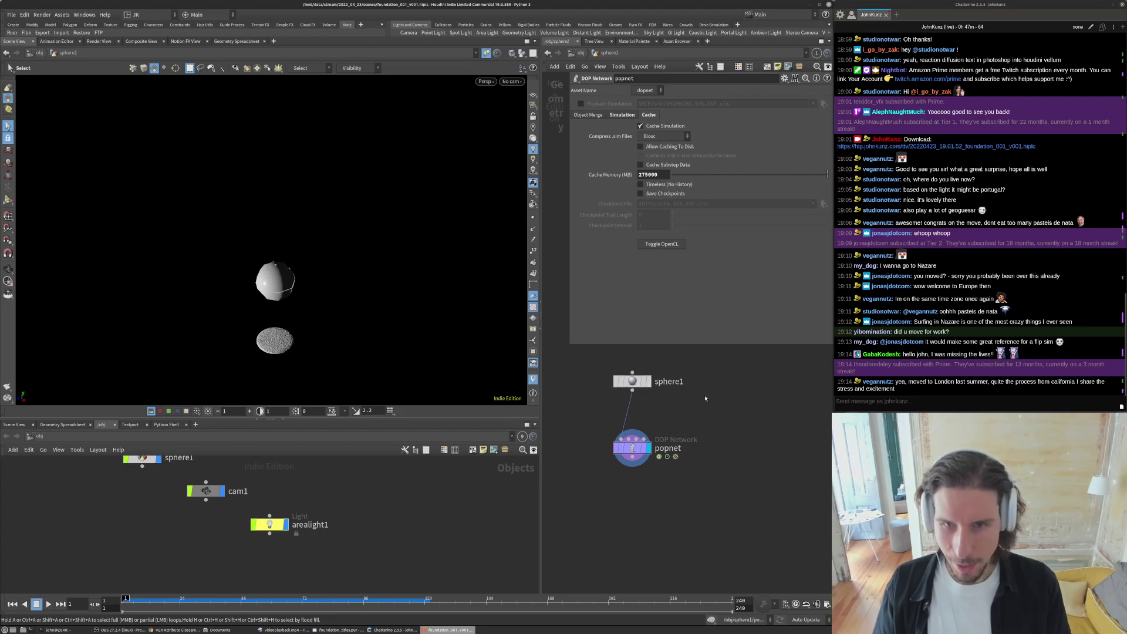
key(Tab)
text(tub)
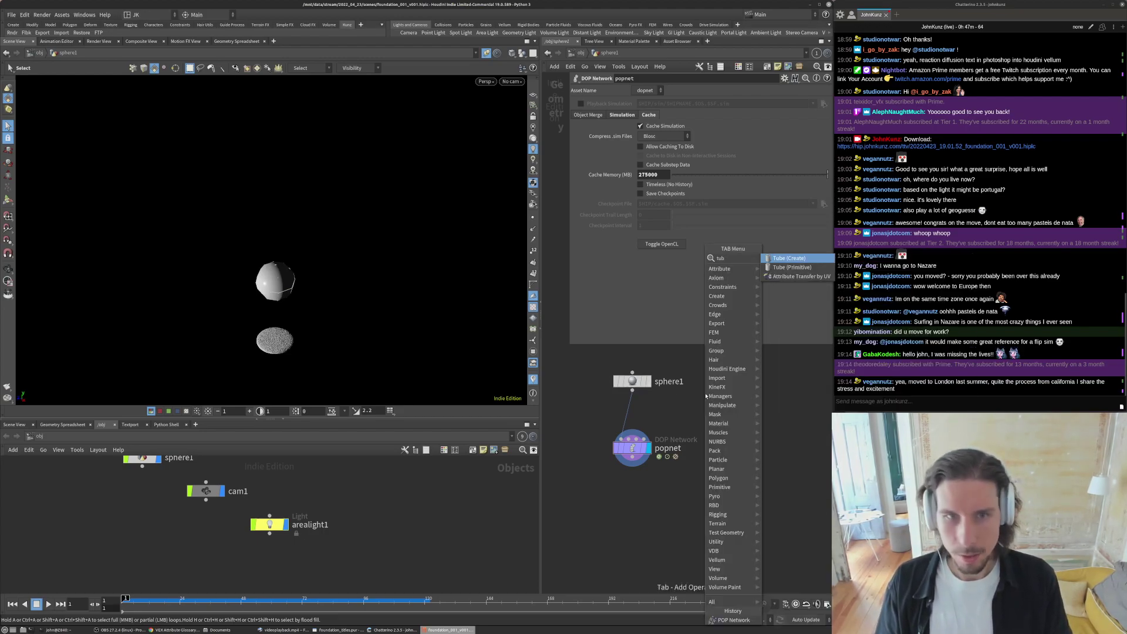
key(Return)
click(705, 394)
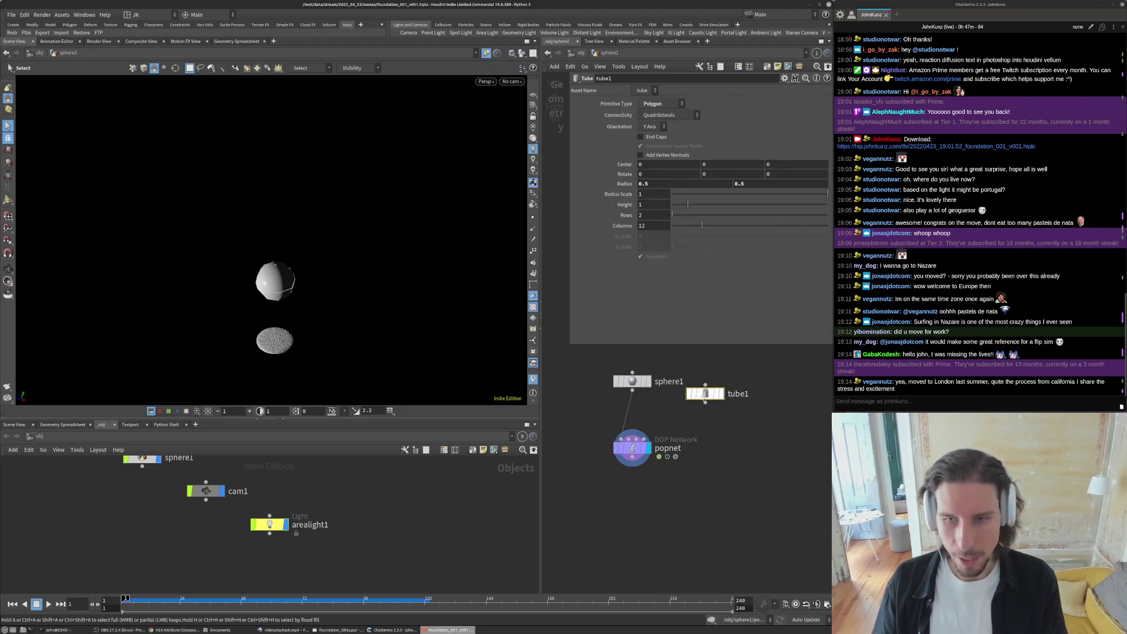
key(Delete)
- Add a Torus node beside sphere1, display it, and set its second radius to 0.1
key(Tab)
text(torus)
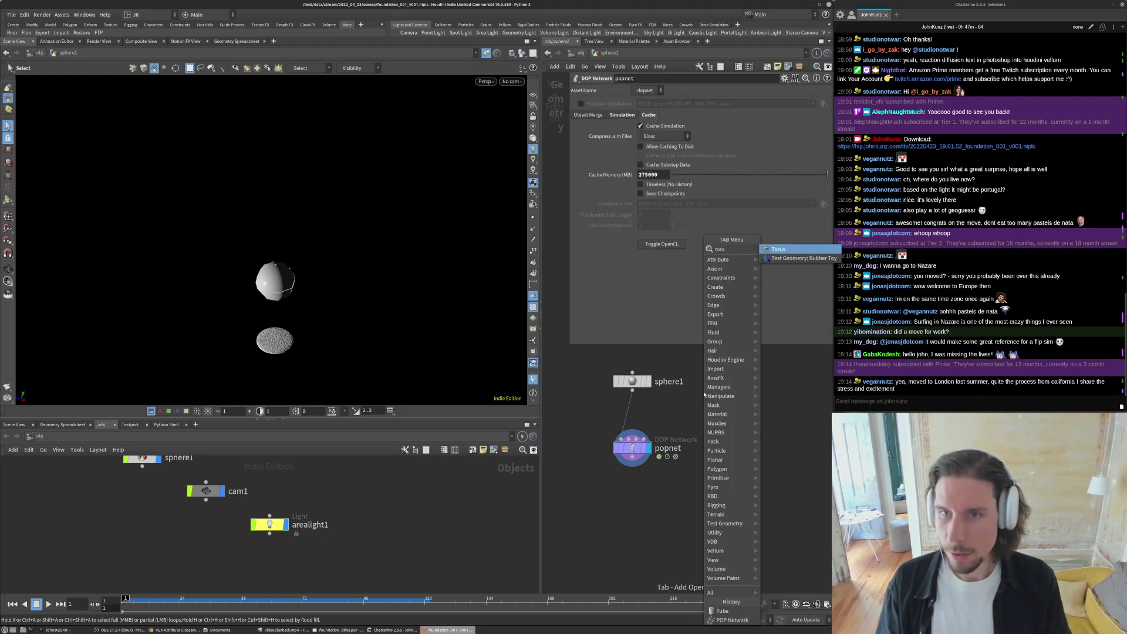
key(Return)
click(706, 393)
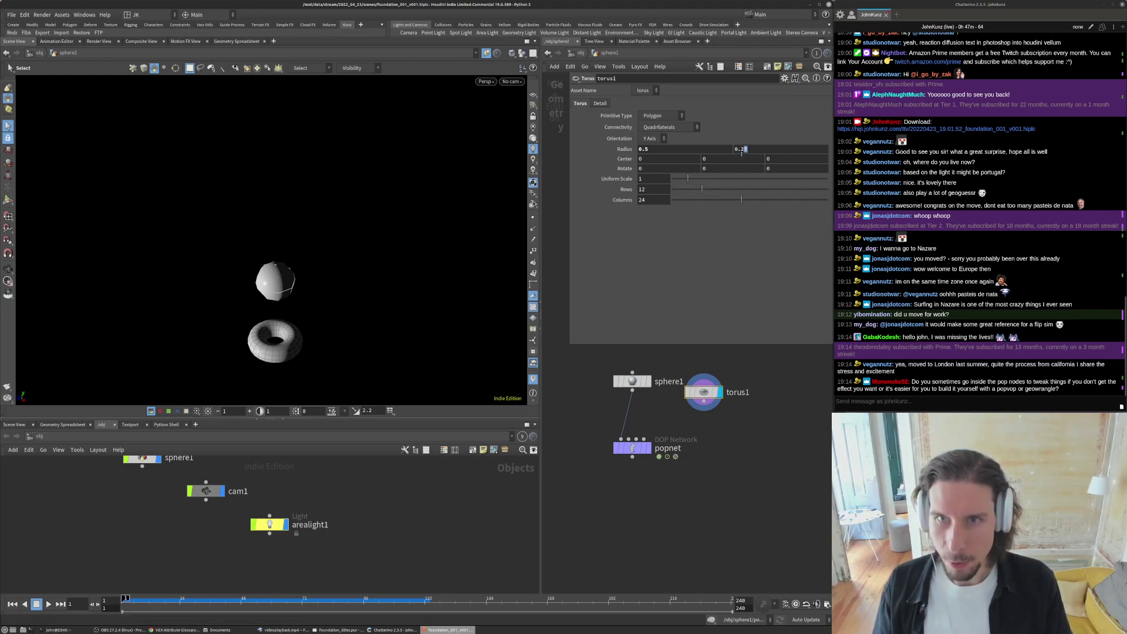
text(0.1)
key(Return)
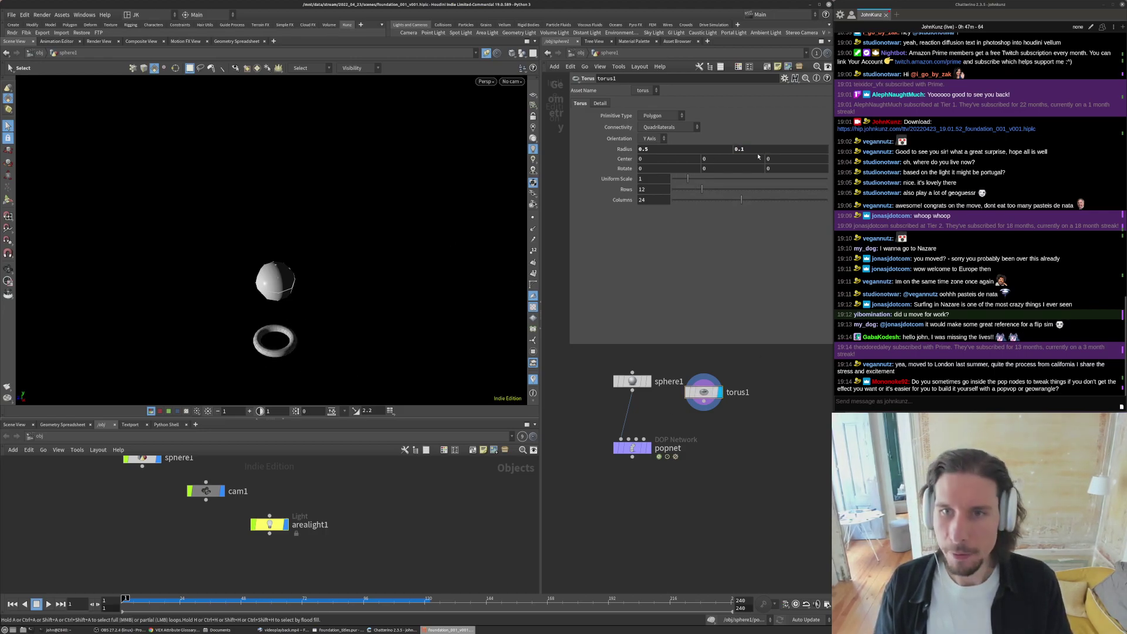
- Thin the torus's second radius, trying 0.05 and comparing with sphere1, and set it to 0.015
click(758, 148)
text(05)
key(Return)
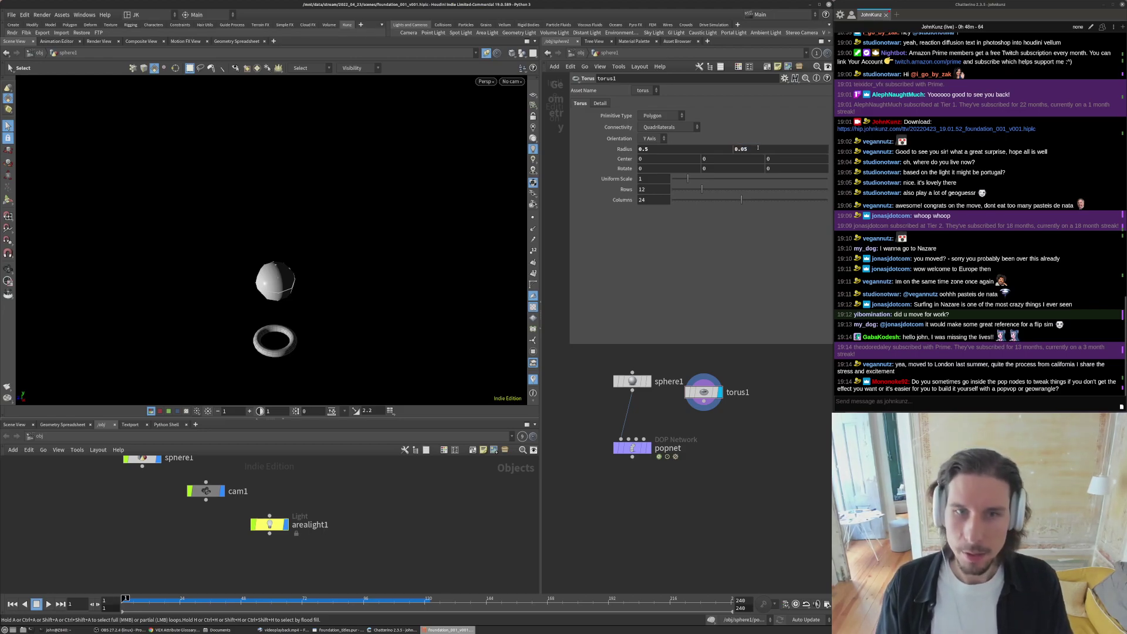
click(649, 382)
click(719, 392)
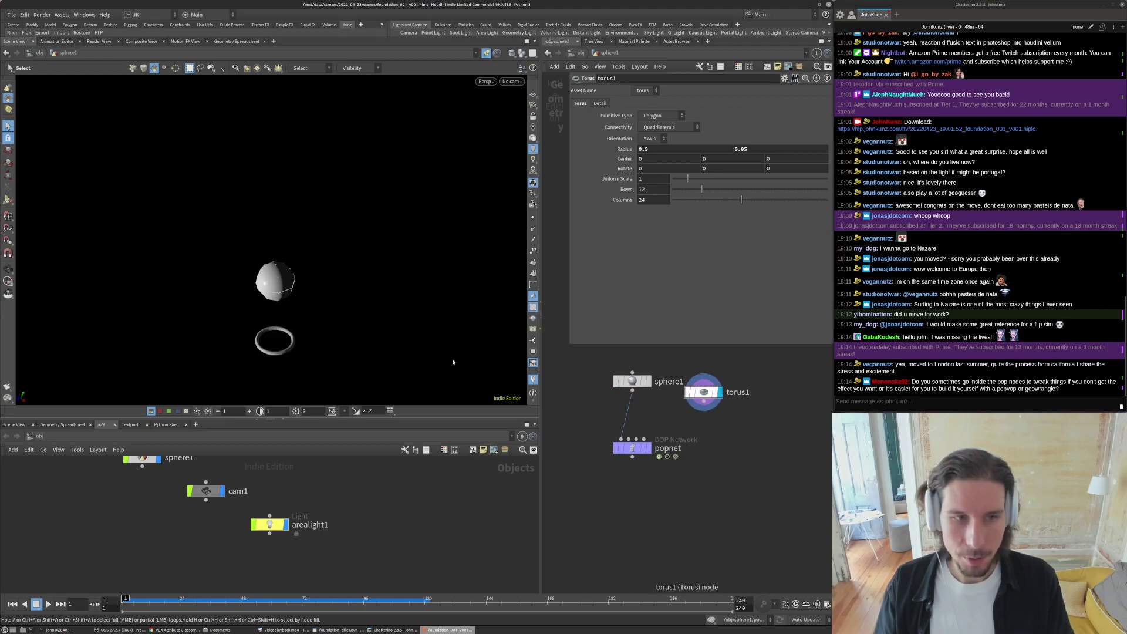
click(742, 149)
text(1)
key(Return)
- Wire torus1 into popnet's first input in place of sphere1, display popnet, and play the simulation through cam1
drag(709, 404, 631, 452)
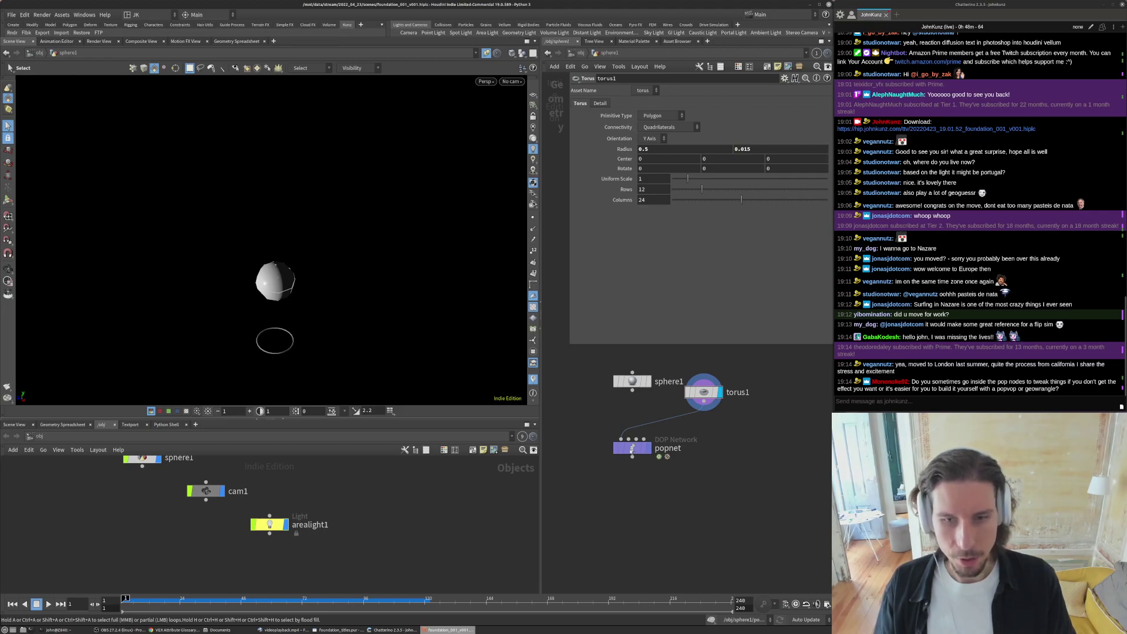
key(Page_Down)
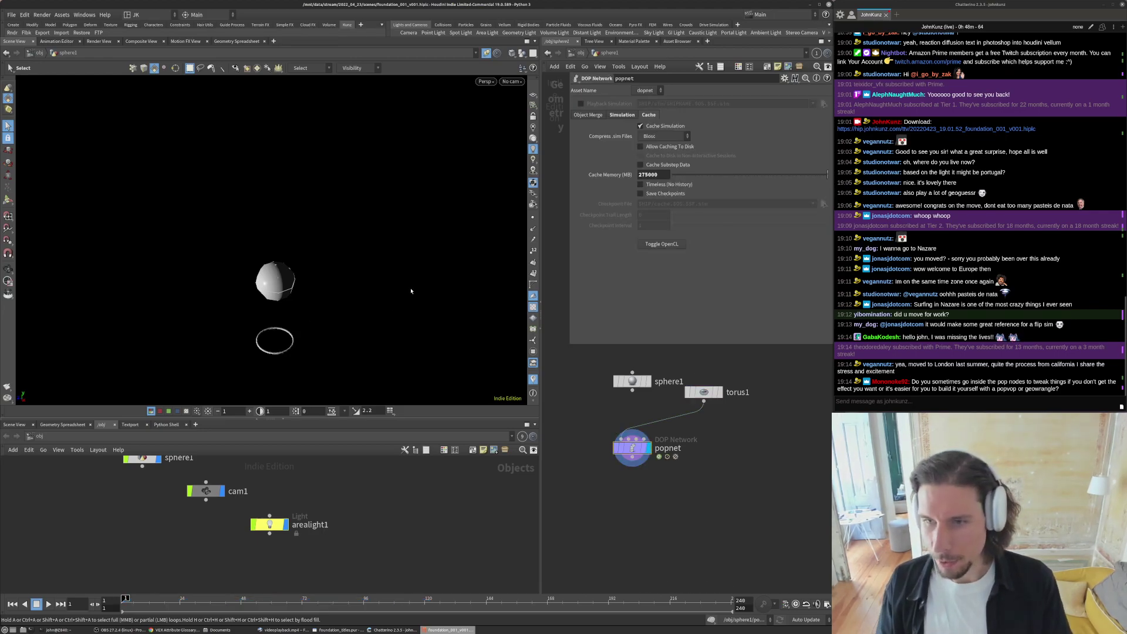
key(backslash)
key(Up)
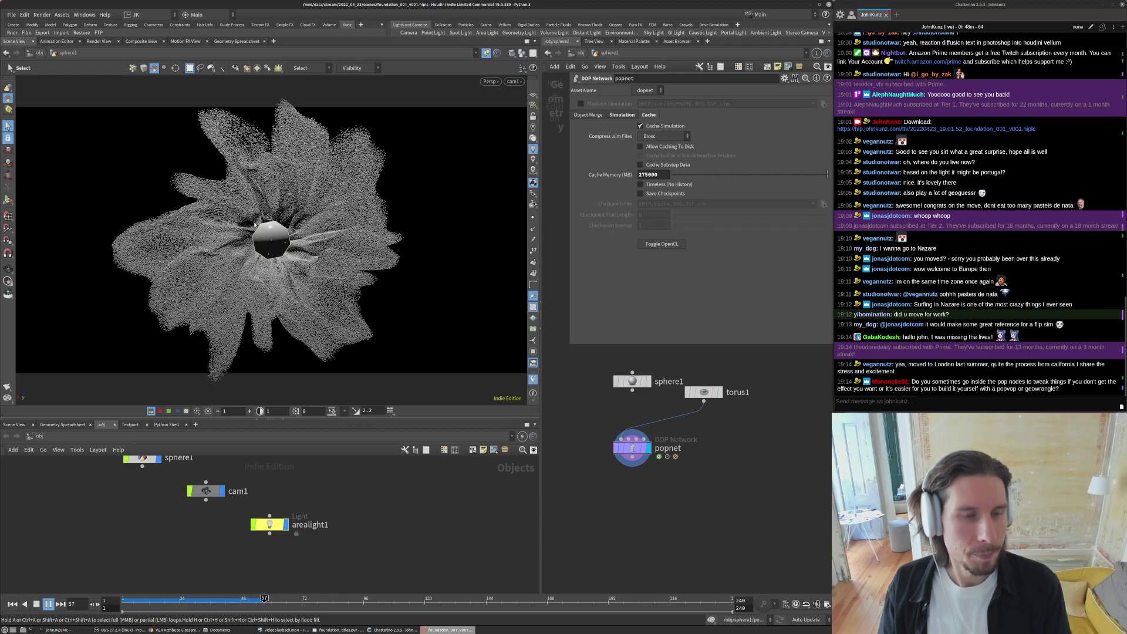
key(Up)
- Inspect the emitted particle surface around the sphere and the ring's opening in a close free view
right_click(212, 221)
key(Escape)
right_drag(212, 221, 146, 182)
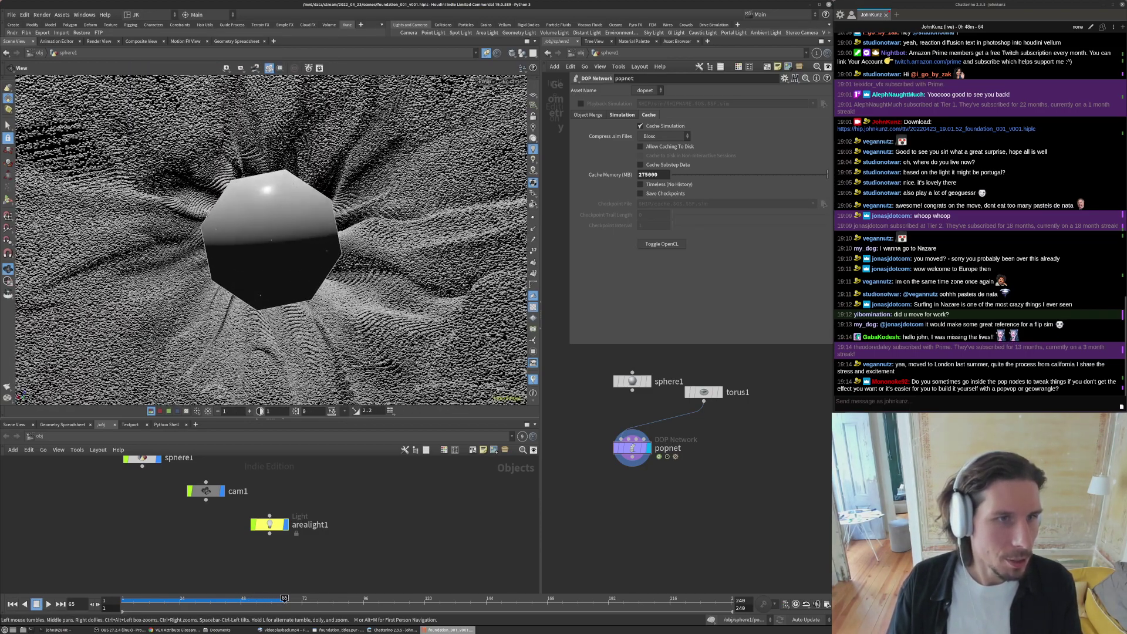
drag(176, 199, 352, 223)
right_drag(352, 223, 331, 215)
key(s)
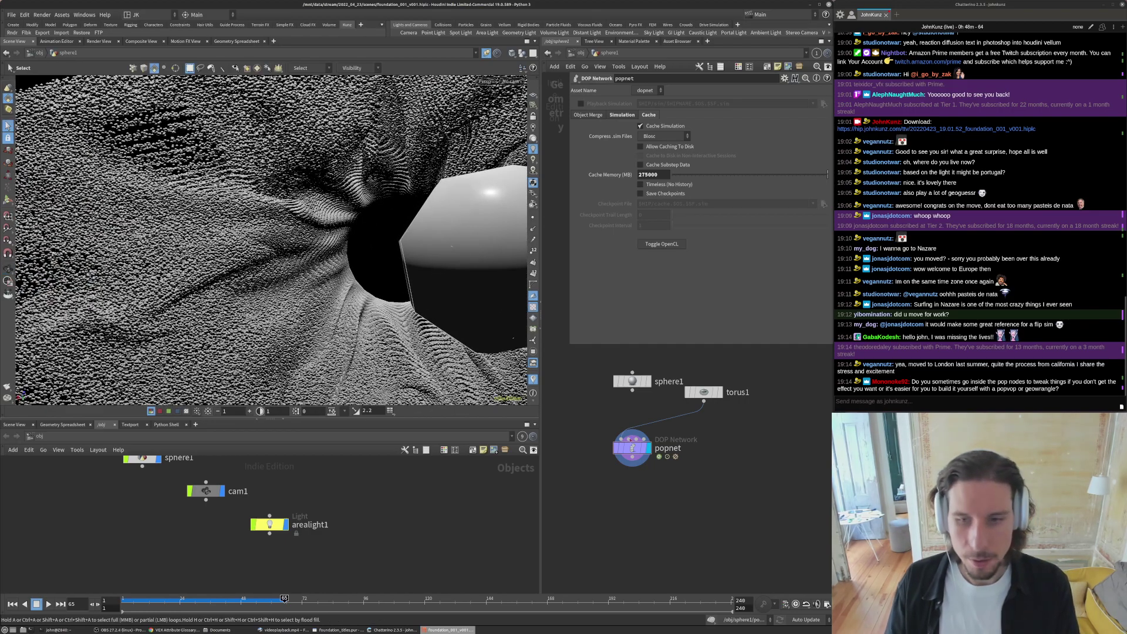
- Enter popnet, rewind the simulation, and review source_first_input's attribute, source and birth settings
double_click(632, 448)
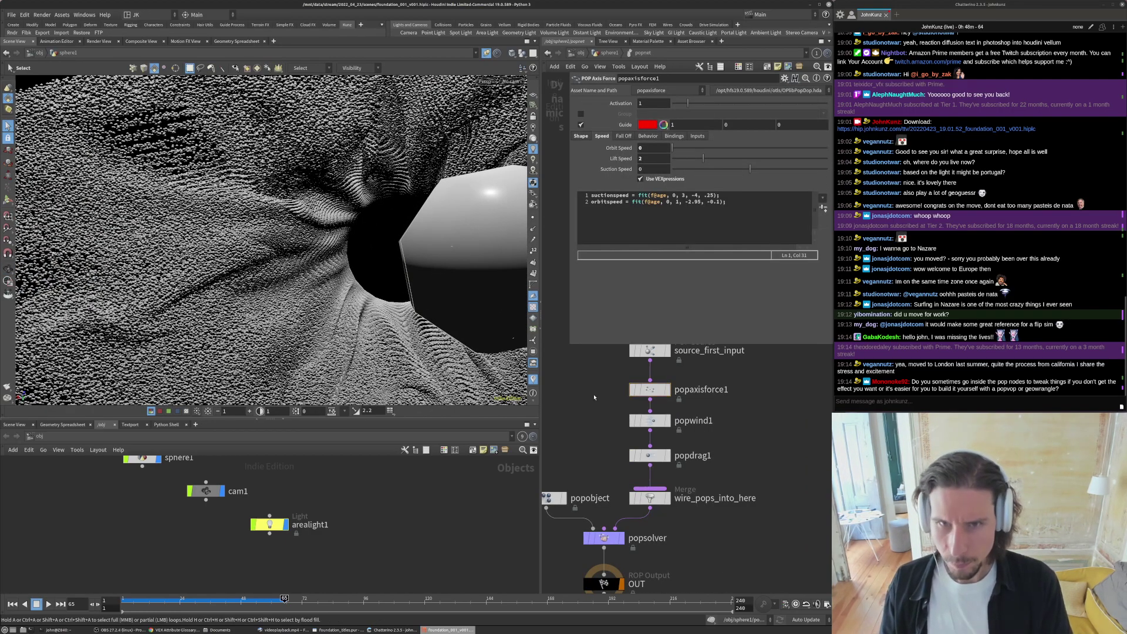
key(ctrl+Up)
click(649, 351)
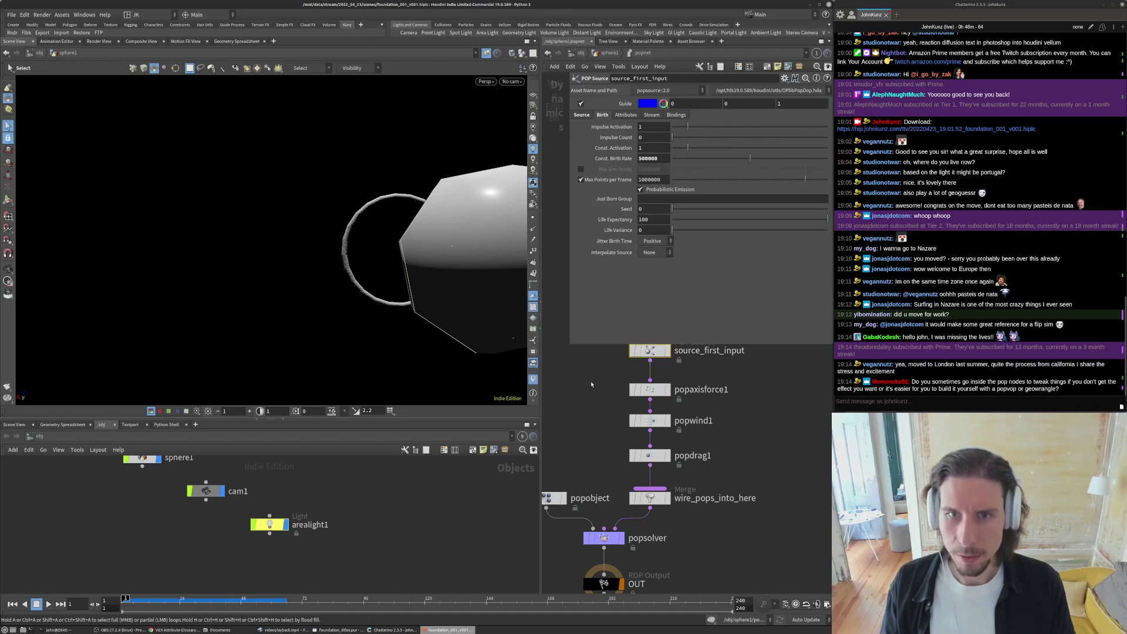
click(625, 115)
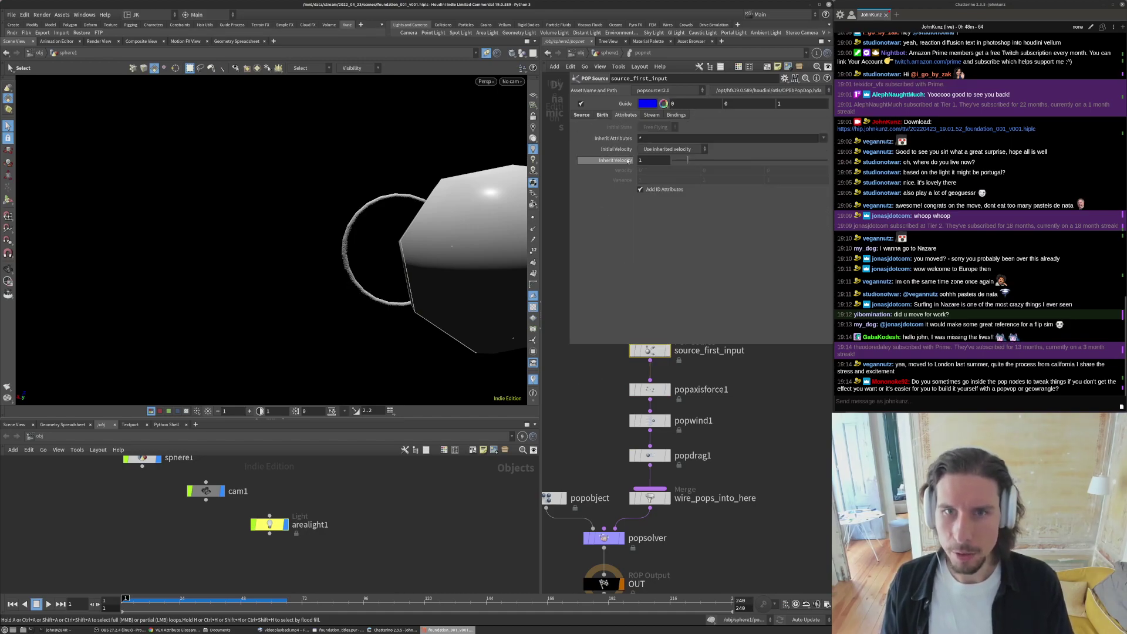
click(581, 115)
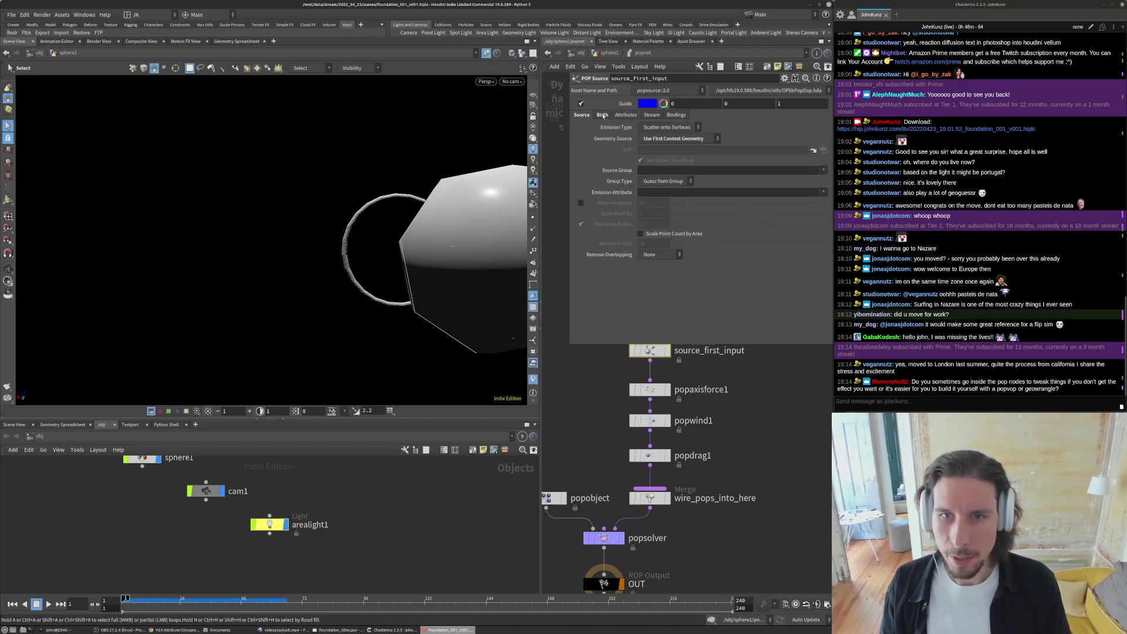
click(603, 116)
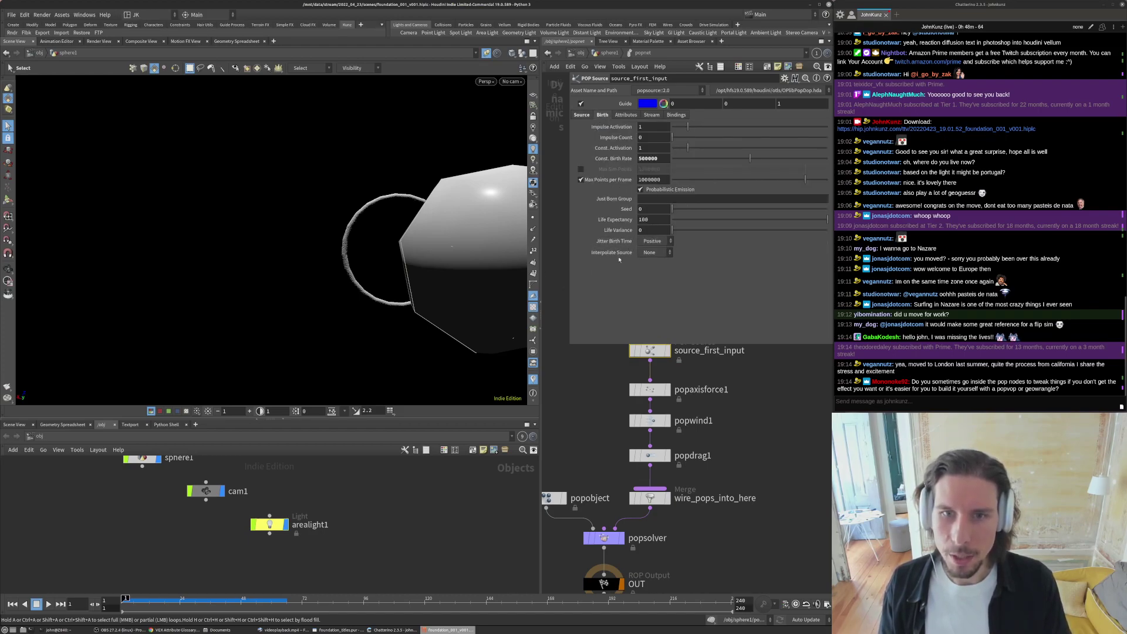
- Try Forward source interpolation on source_first_input with a short playback, rewind, and undo the change
click(652, 253)
click(646, 262)
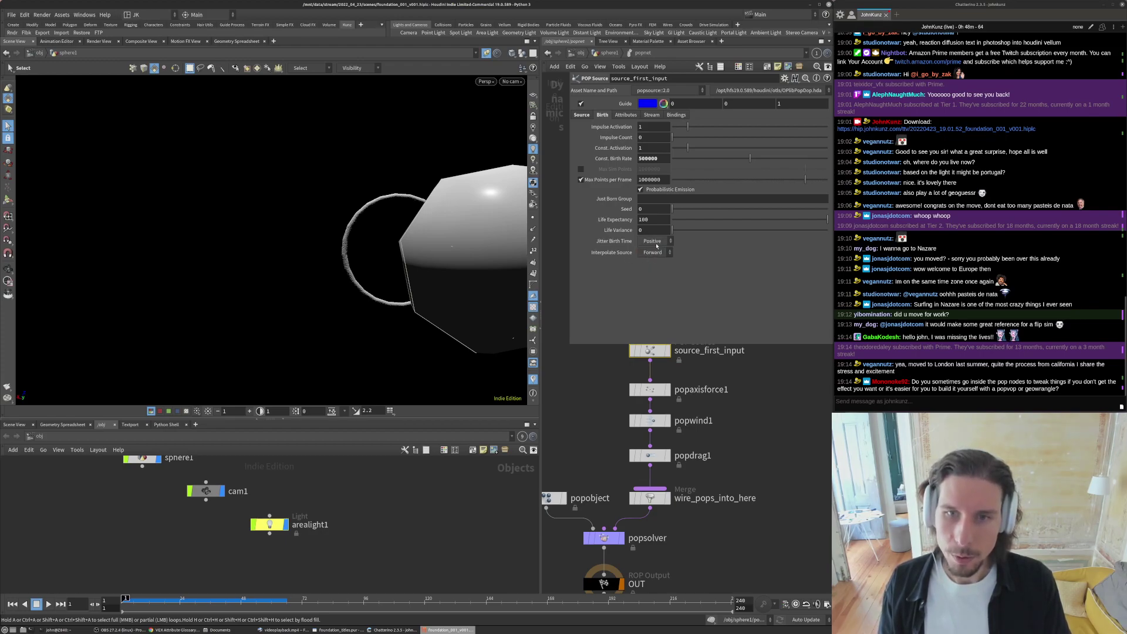
key(Up)
key(Up)
key(ctrl+Up)
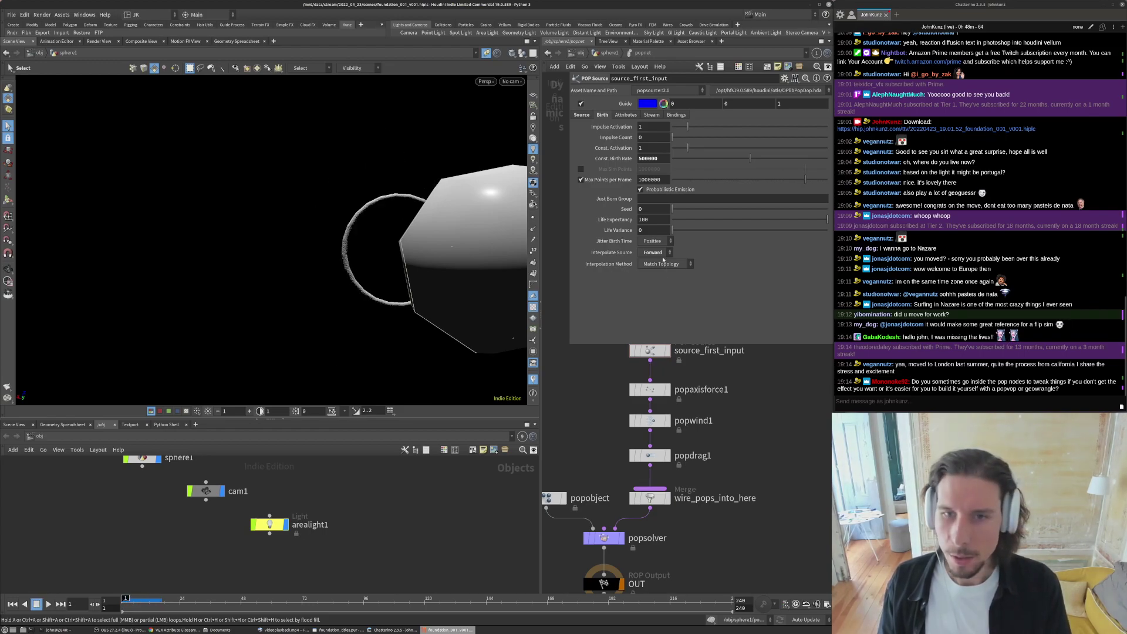
key(ctrl+z)
key(ctrl+z)
- Set source_first_input's jitter birth time to Negative, play the simulation in the close view and through cam1, and rewind
click(650, 242)
click(653, 267)
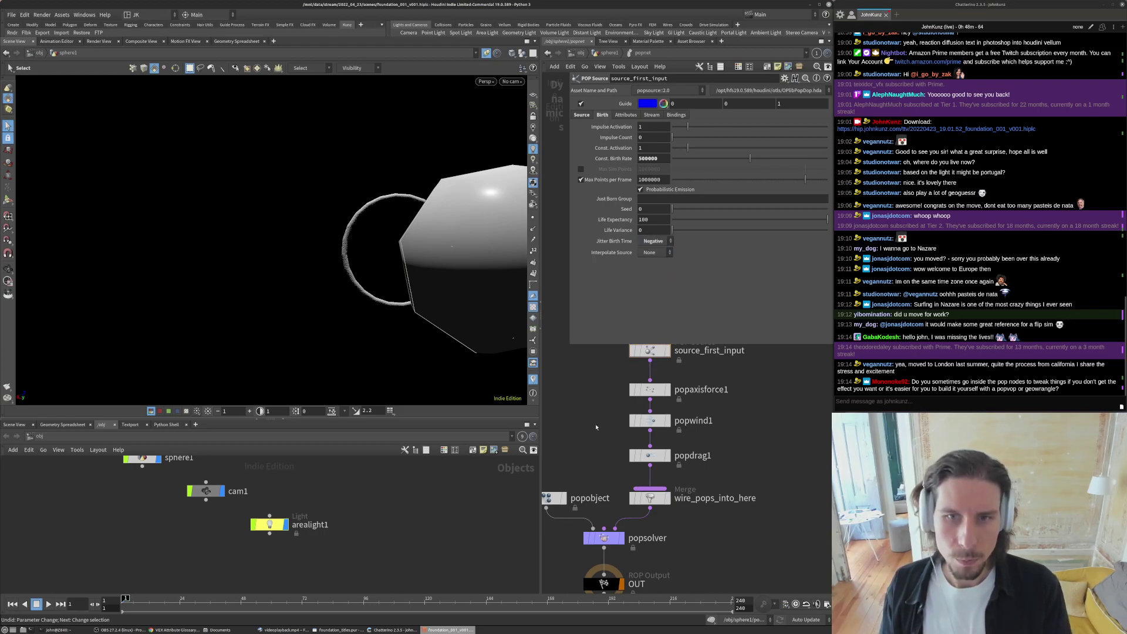
key(Up)
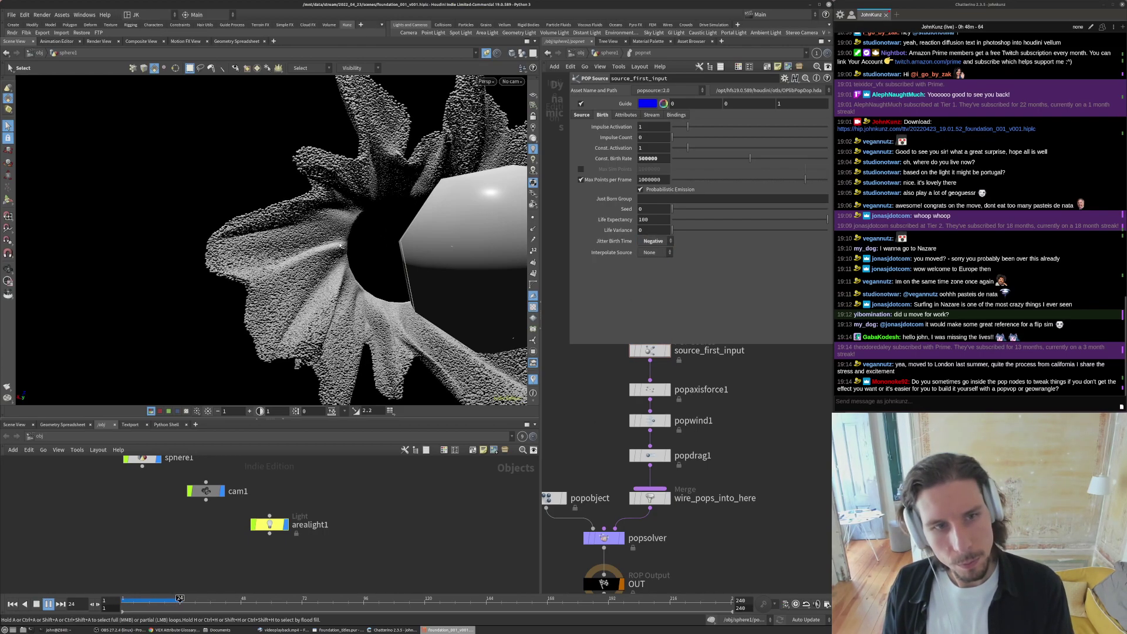
key(bracketleft)
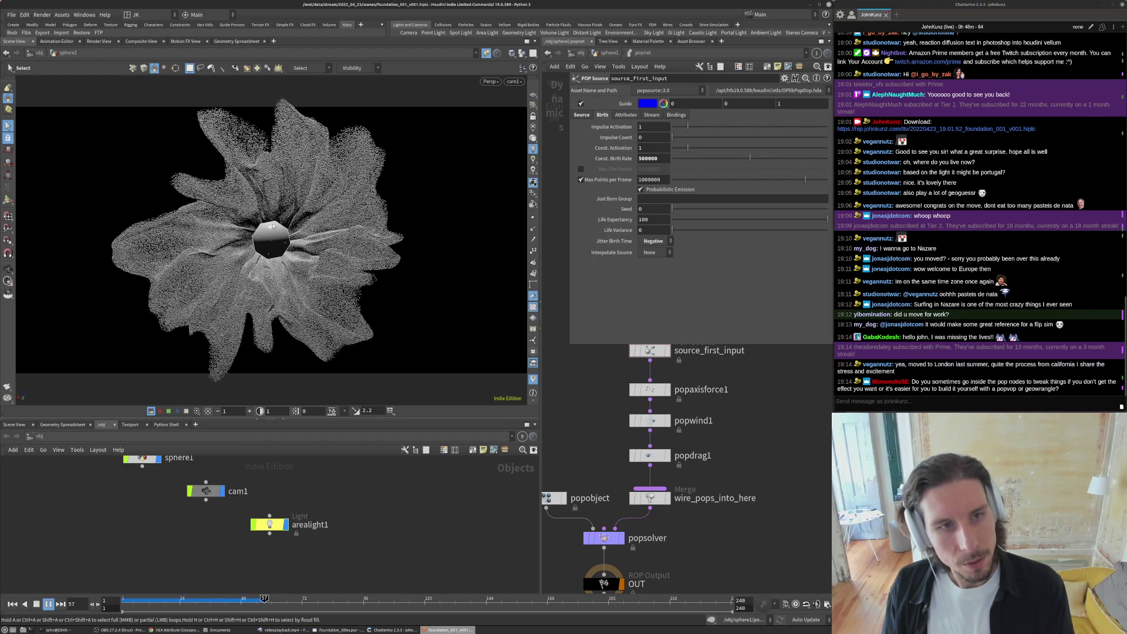
key(Up)
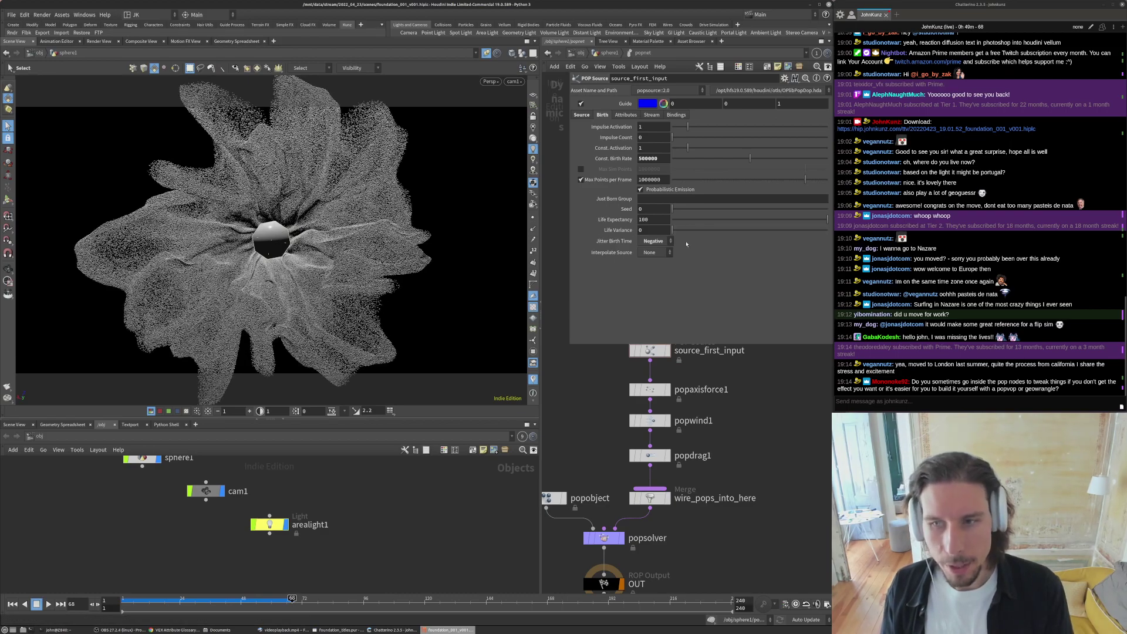
key(ctrl+Up)
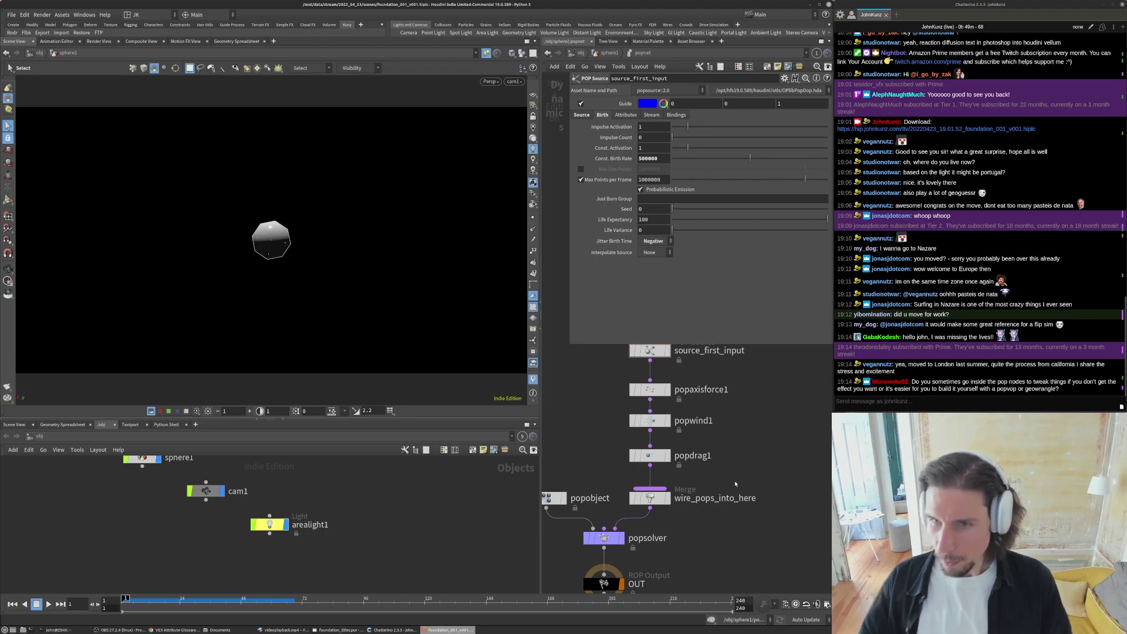
- Try emitting from sphere1 by wiring it into popnet's input in place of torus1, and play the simulation
key(Up)
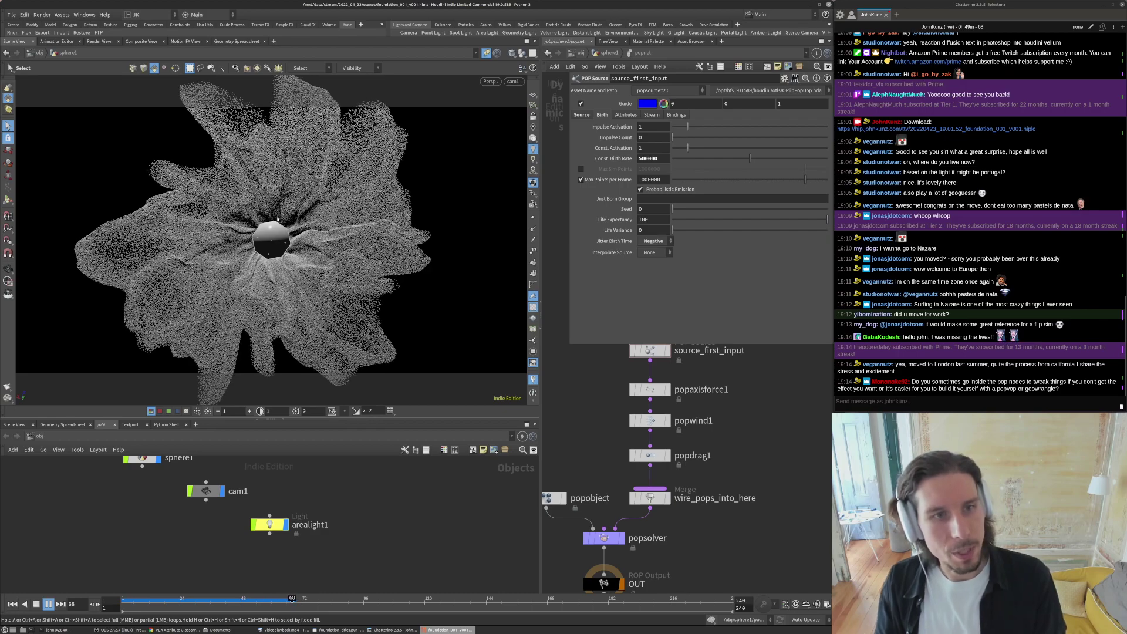
key(ctrl+Up)
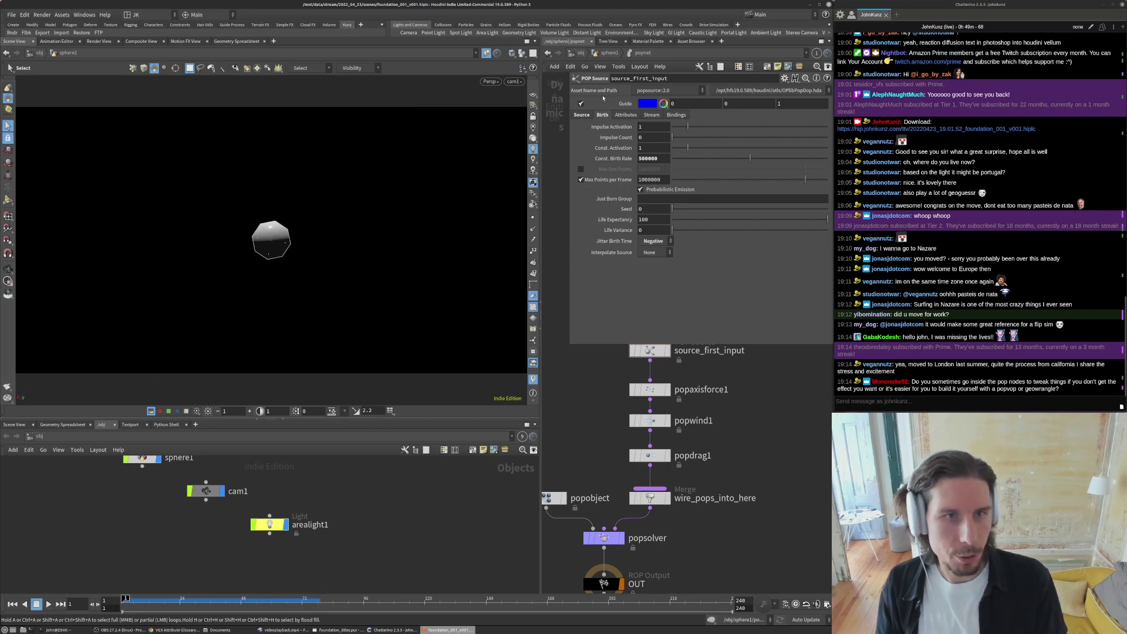
key(u)
drag(631, 432, 641, 391)
key(Up)
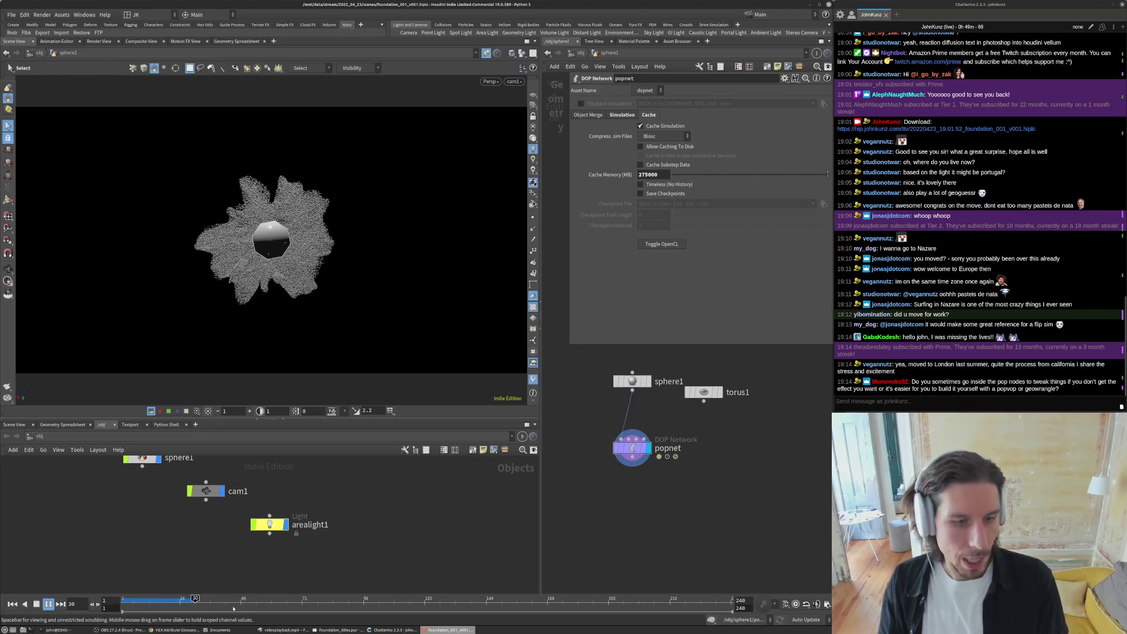
- Switch to the Foundation reference video and scrub through its particle shots, returning to the black-hole swirl
click(281, 630)
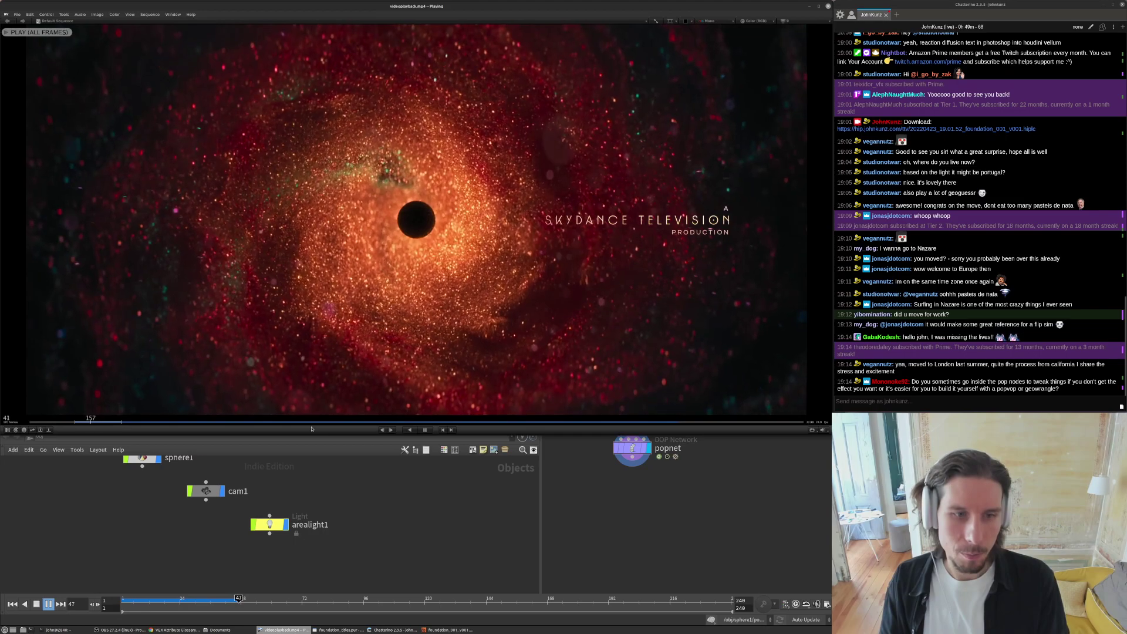
drag(163, 421, 193, 424)
key(space)
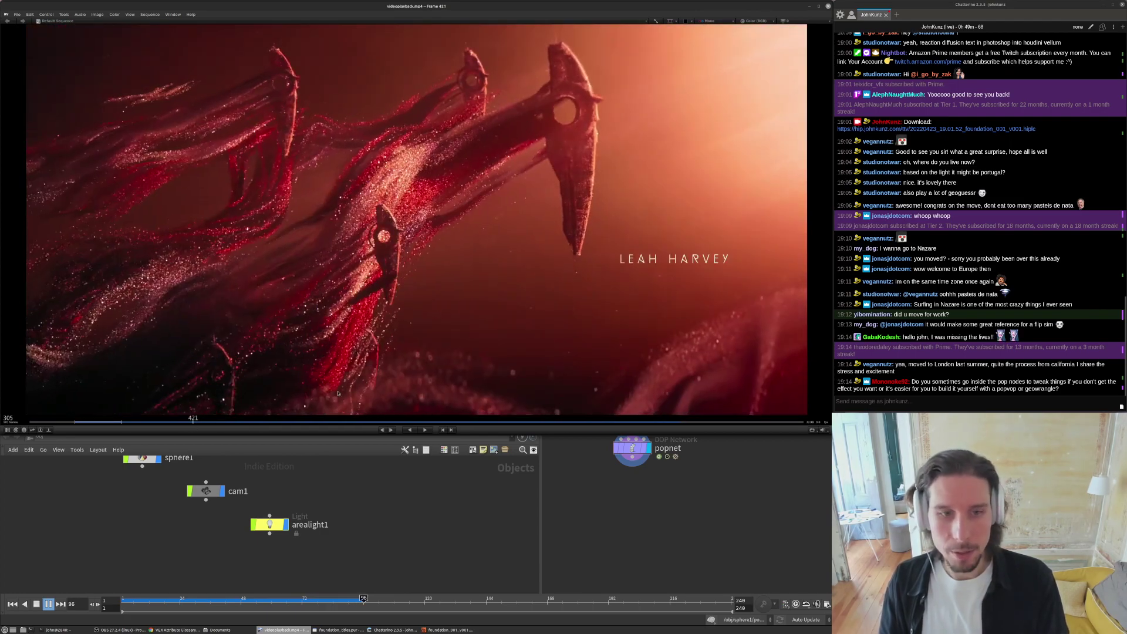
drag(250, 421, 341, 421)
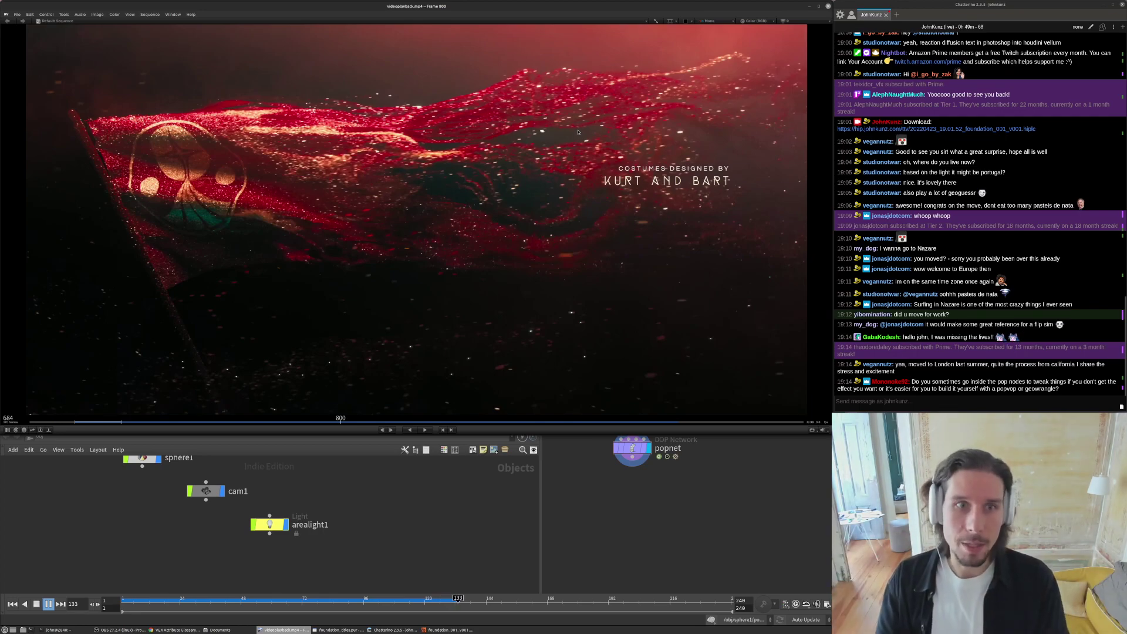
drag(381, 421, 105, 422)
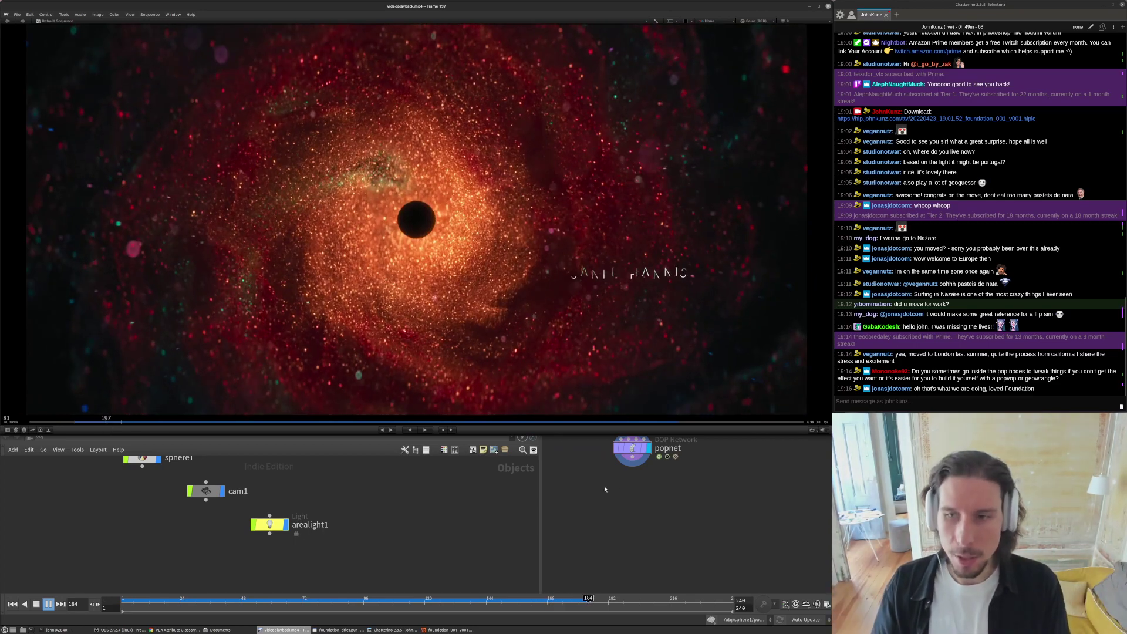
- Return to Houdini, scrub and rewind the sphere-emitted simulation, and reconnect torus1 to popnet's input in place of sphere1
click(724, 487)
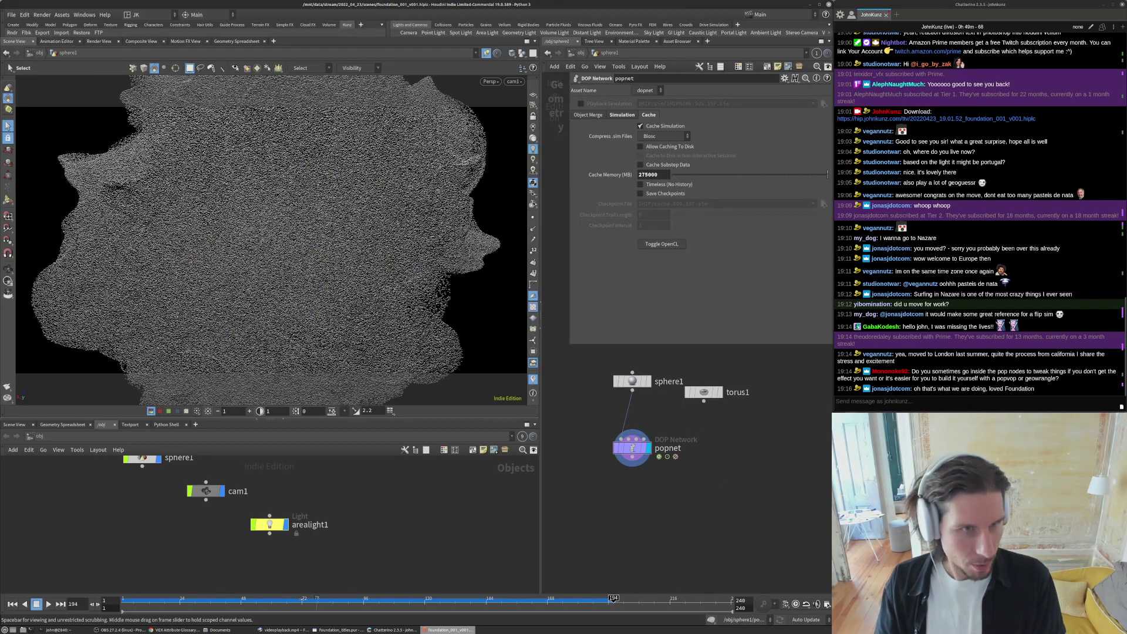
click(304, 599)
drag(329, 599, 405, 599)
key(ctrl+Up)
drag(620, 439, 715, 398)
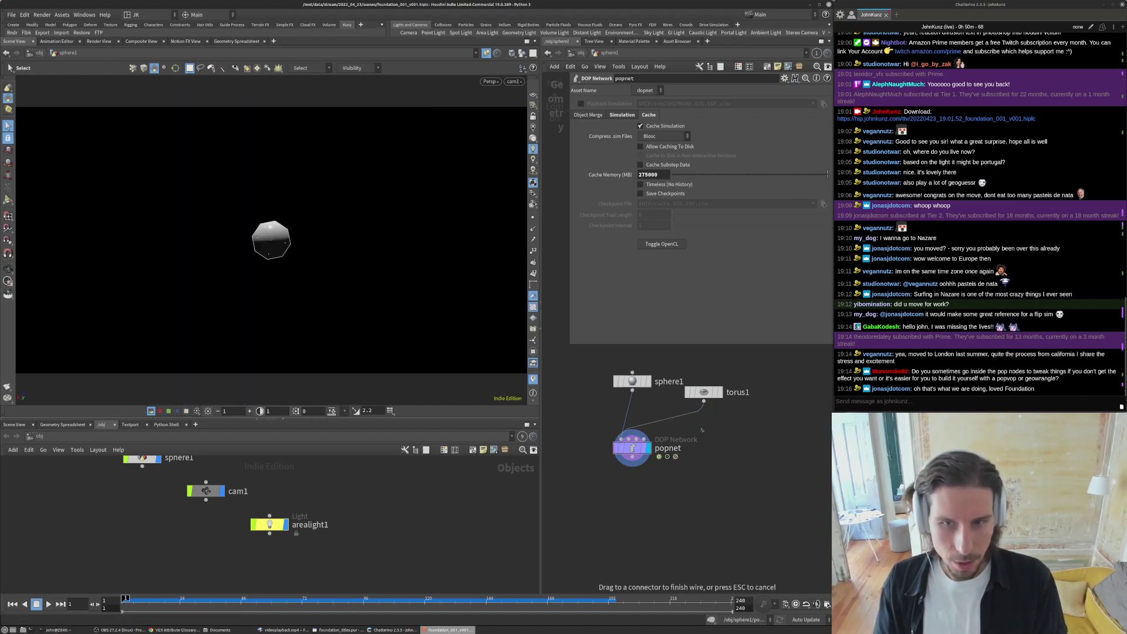
drag(709, 401, 704, 401)
- Play the torus-emitted simulation several times through cam1 and scrub back to frame 124
key(Up)
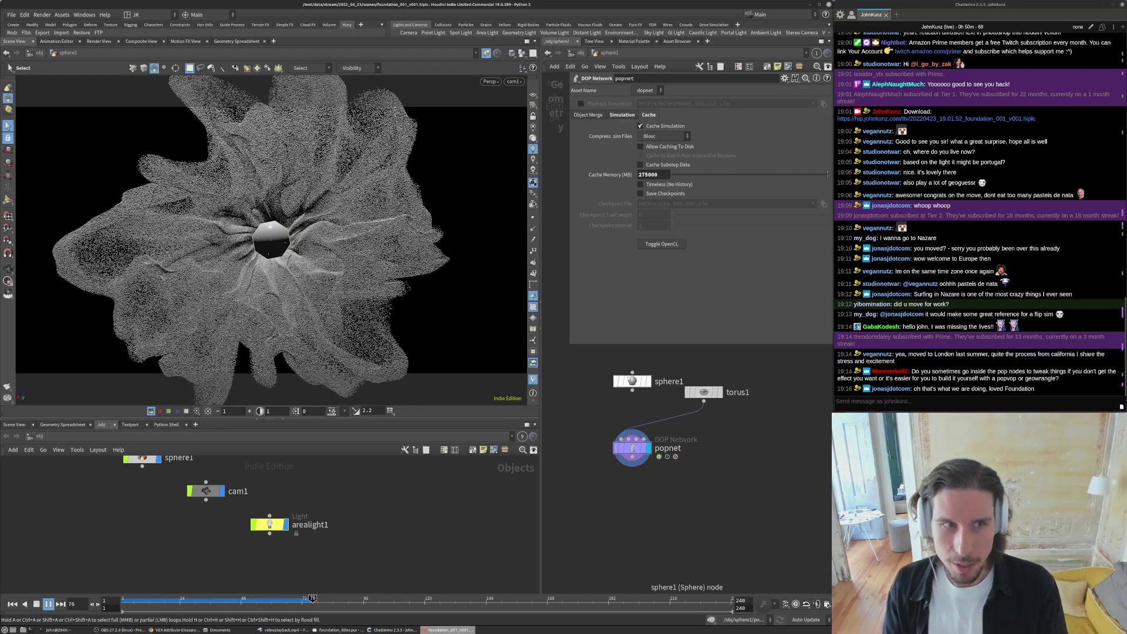
key(ctrl+Up)
key(Up)
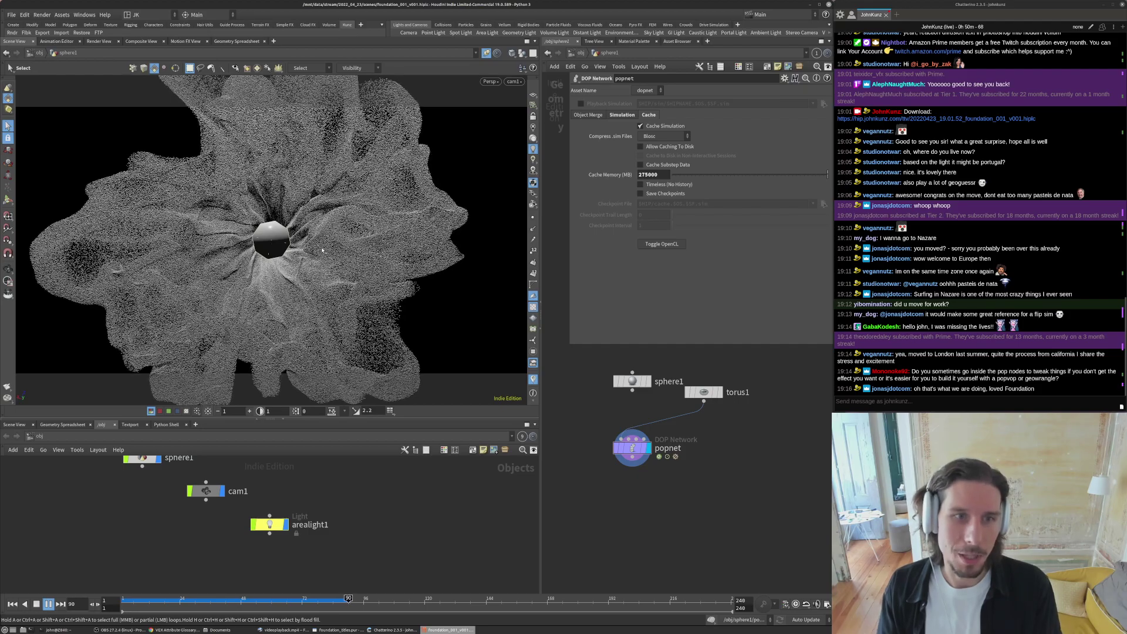
key(ctrl+Up)
key(Up)
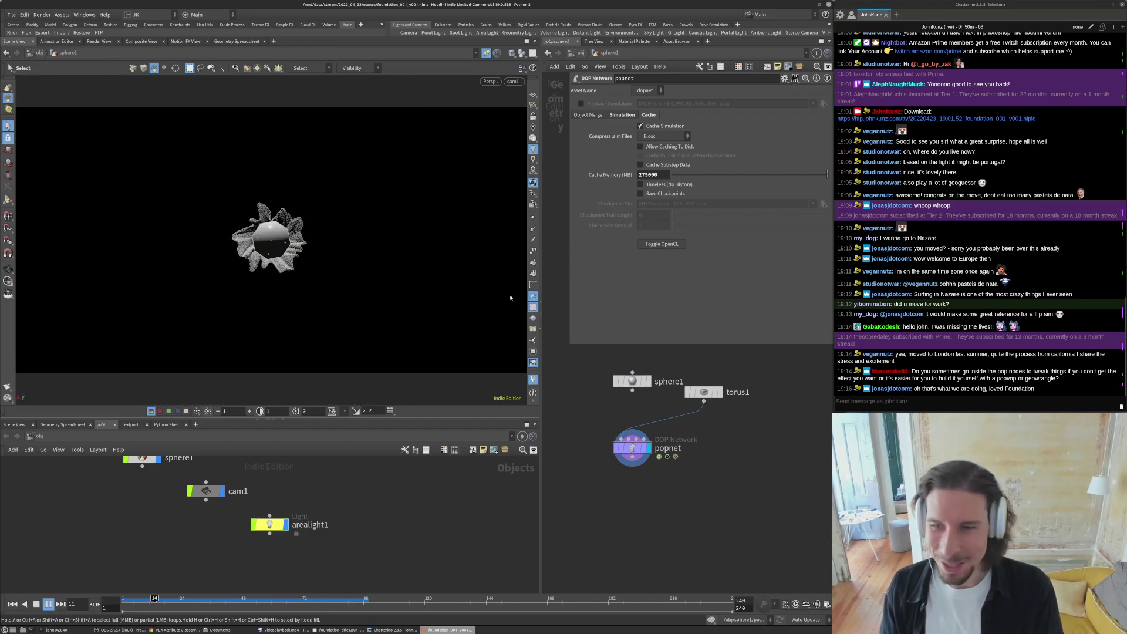
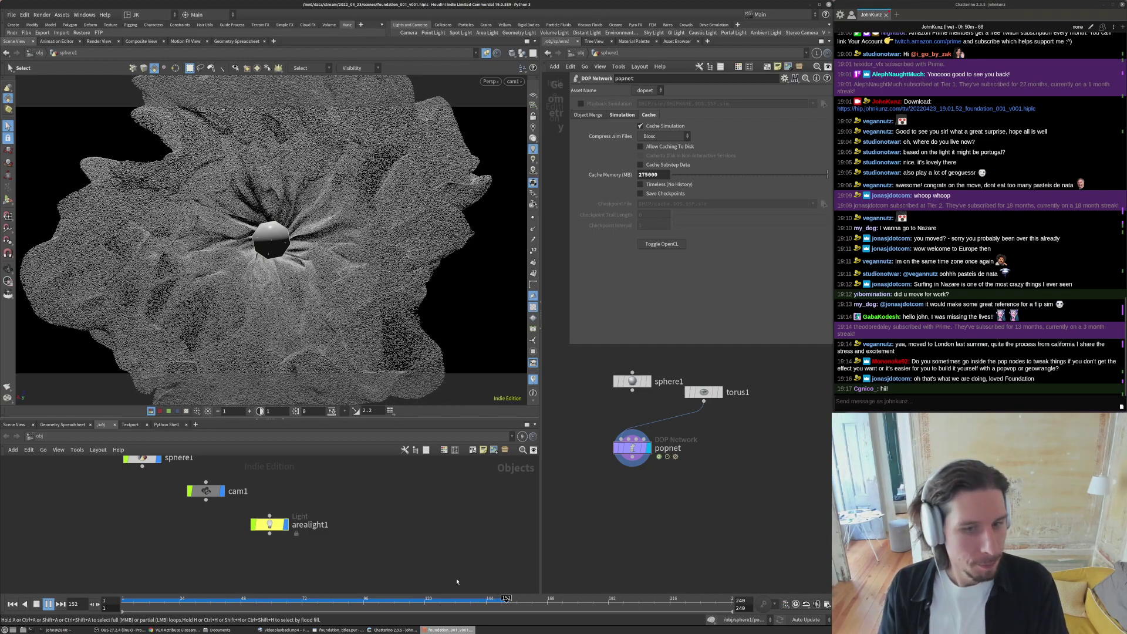
click(412, 599)
drag(432, 599, 435, 600)
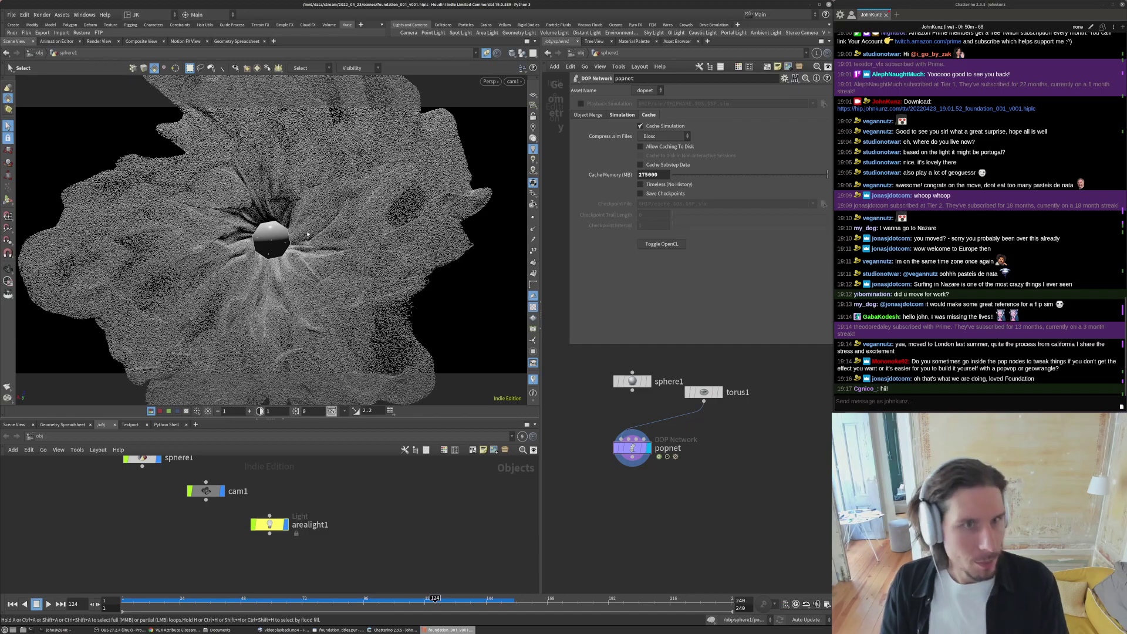
- Inspect the particle shape at frame 124 from a free view, return to cam1, and rewind the simulation
key(space)
drag(407, 258, 408, 200)
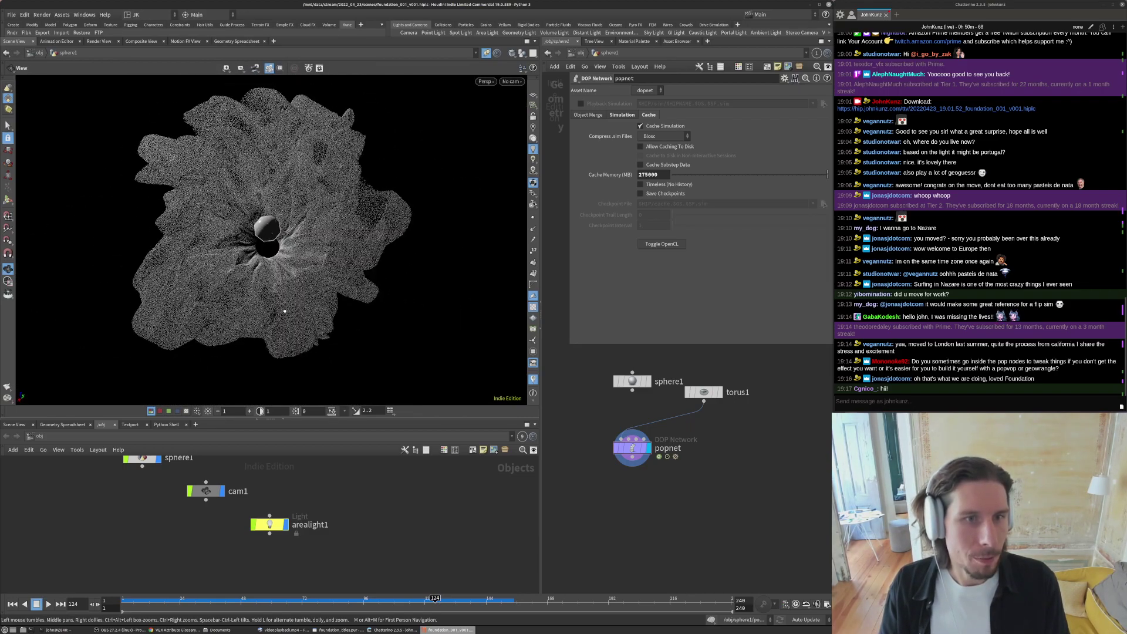
drag(294, 231, 281, 194)
key(bracketleft)
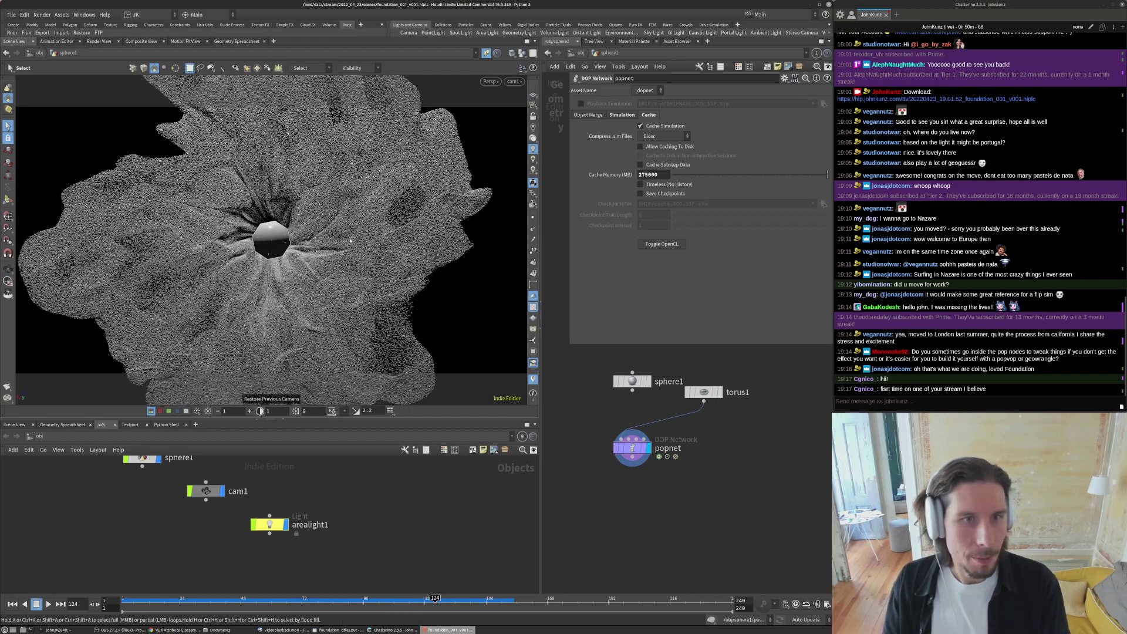
key(ctrl+Up)
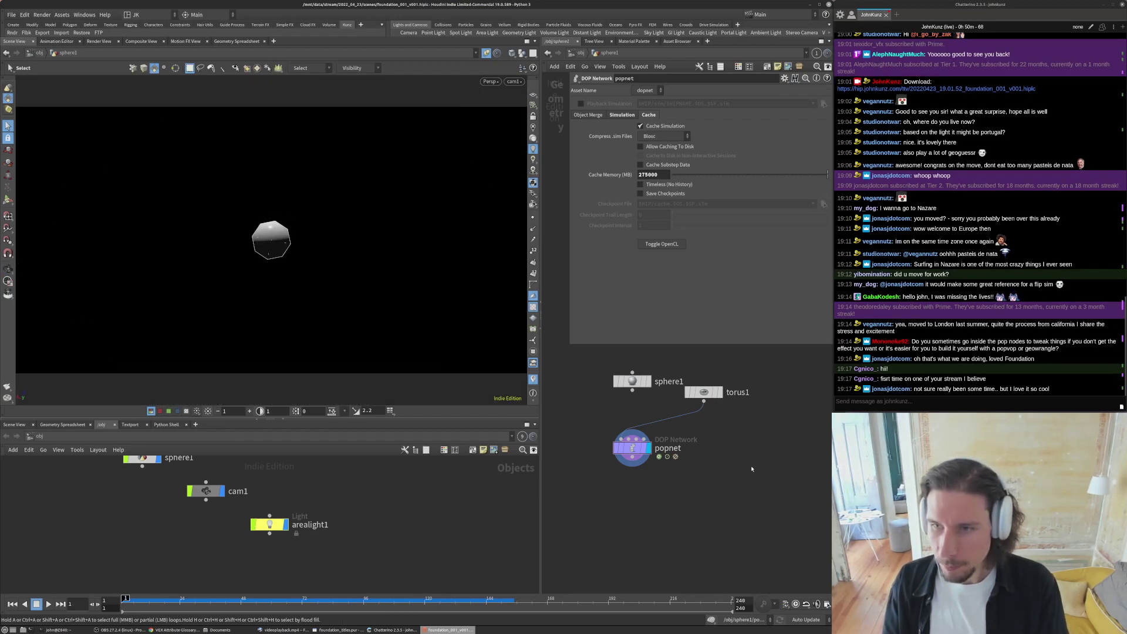
- Play the simulation to frame 192 and examine the depth of the particle cloud from several free angles
key(Up)
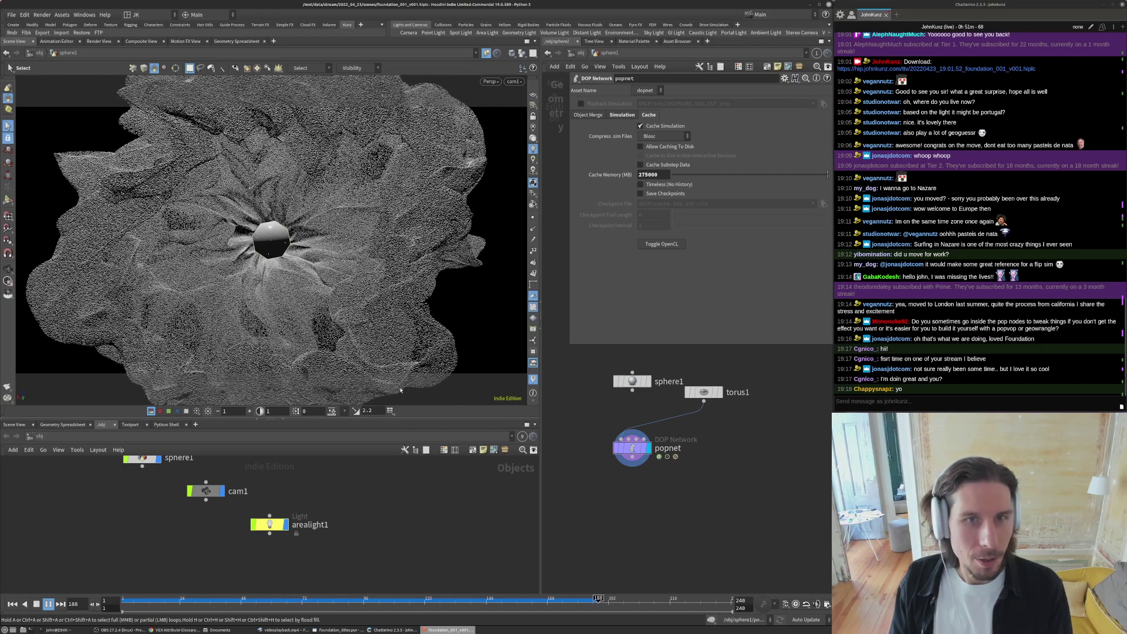
key(Escape)
alt+drag(388, 304, 304, 239)
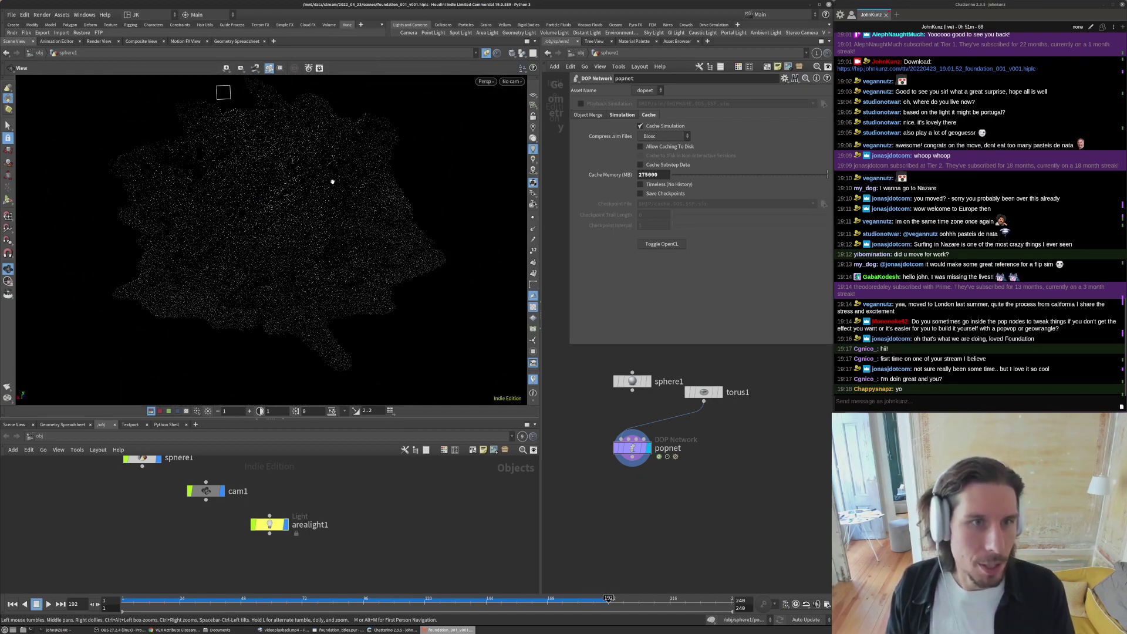
drag(292, 235, 192, 287)
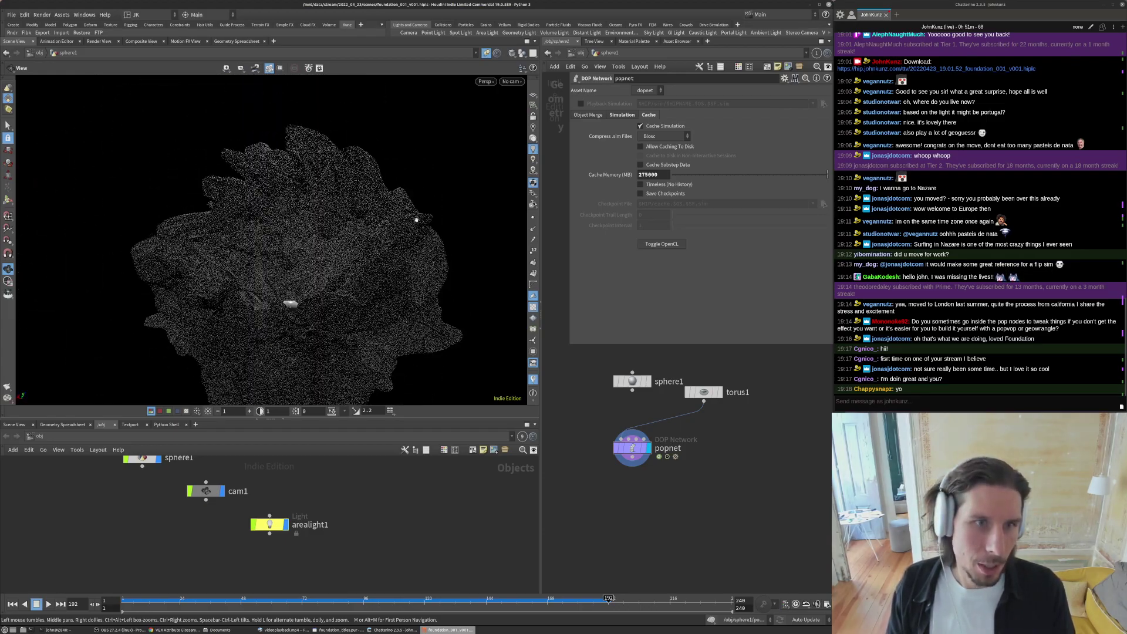
- Play the black-hole swirl in the reference video, return to Houdini's cam1 view, and rewind the simulation
click(384, 630)
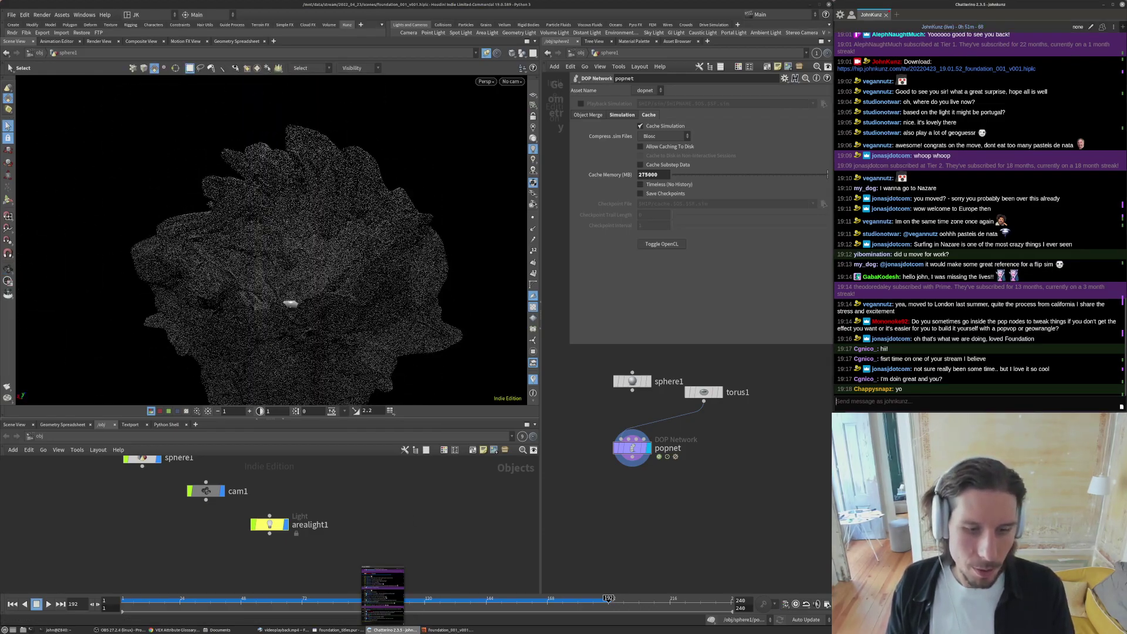
click(280, 630)
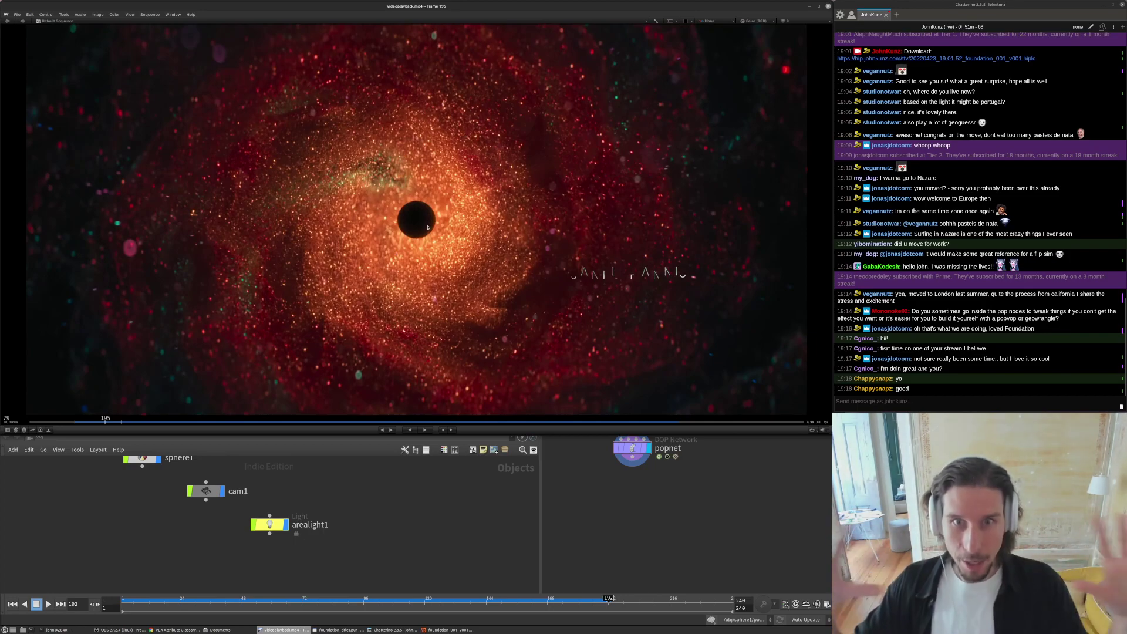
key(space)
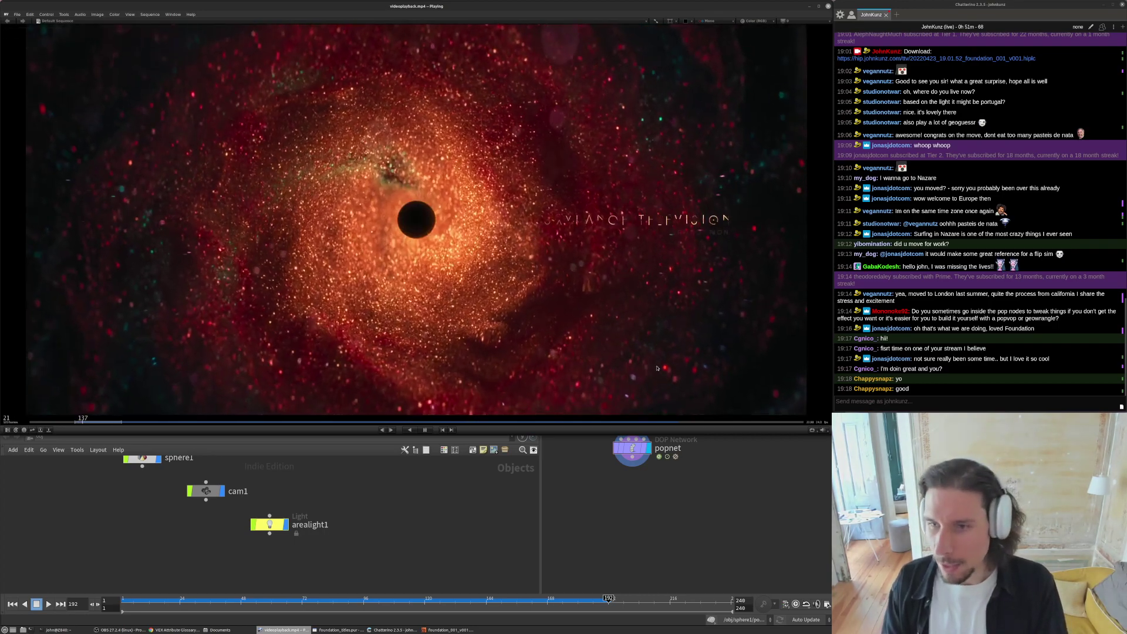
key(alt+Tab)
key(bracketleft)
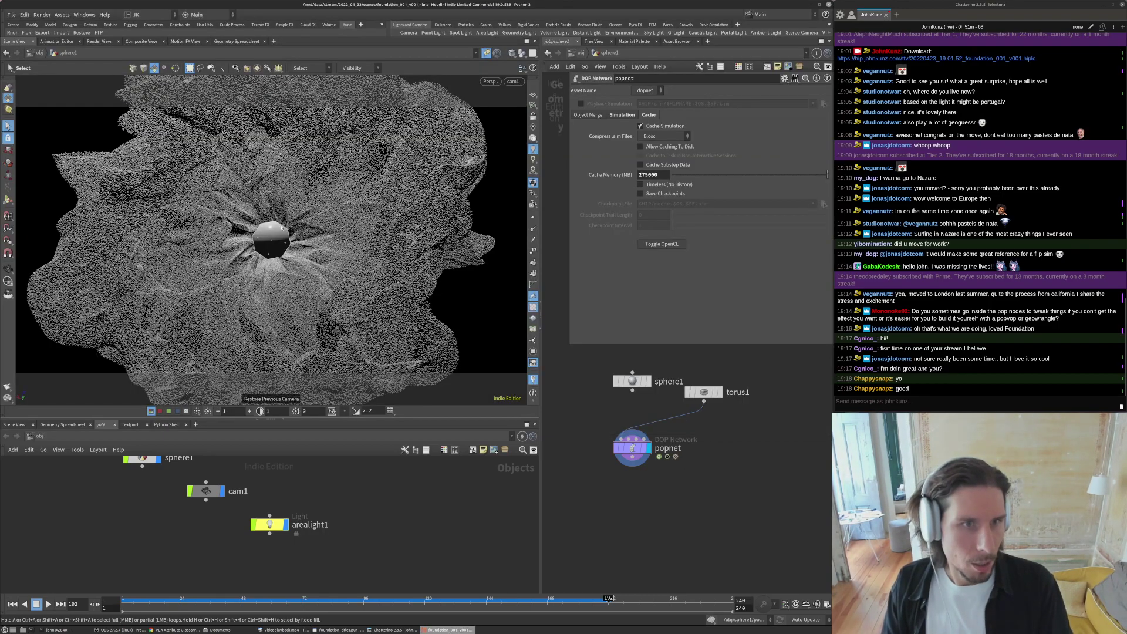
key(ctrl+Up)
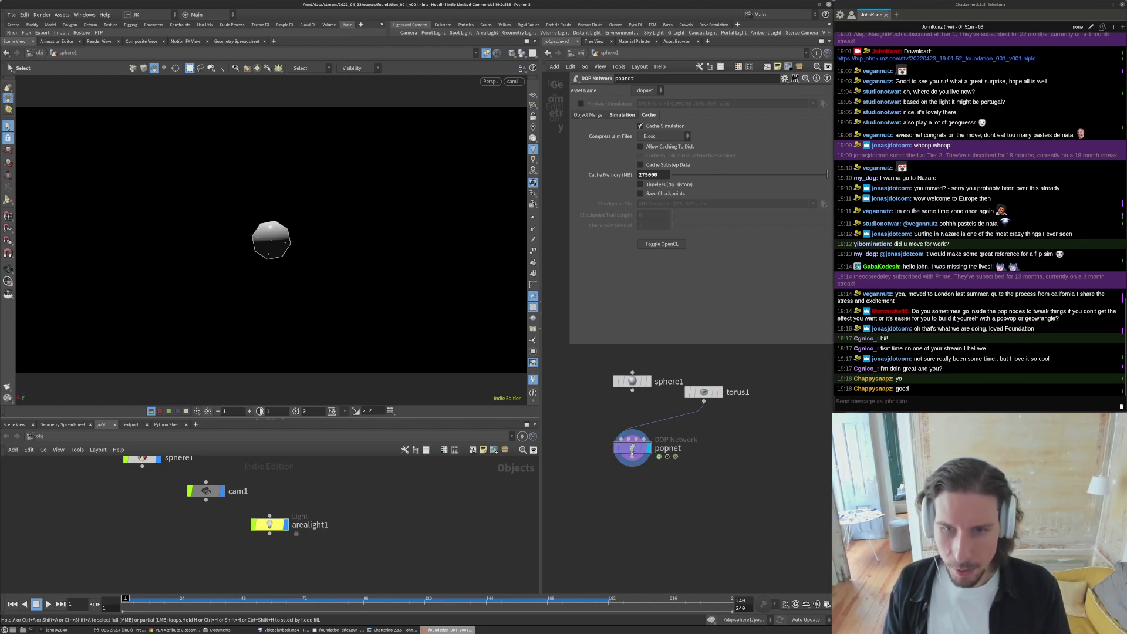
- Enter popnet, set popwind1's turbulence to 5, and play the simulation
double_click(637, 449)
click(650, 421)
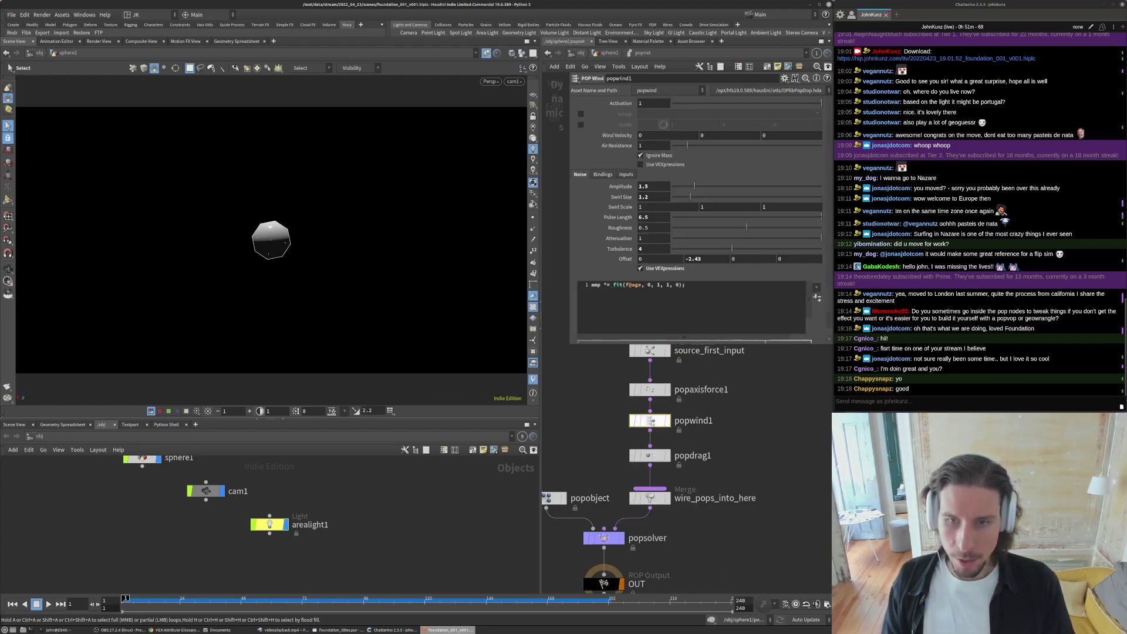
double_click(646, 248)
text(5)
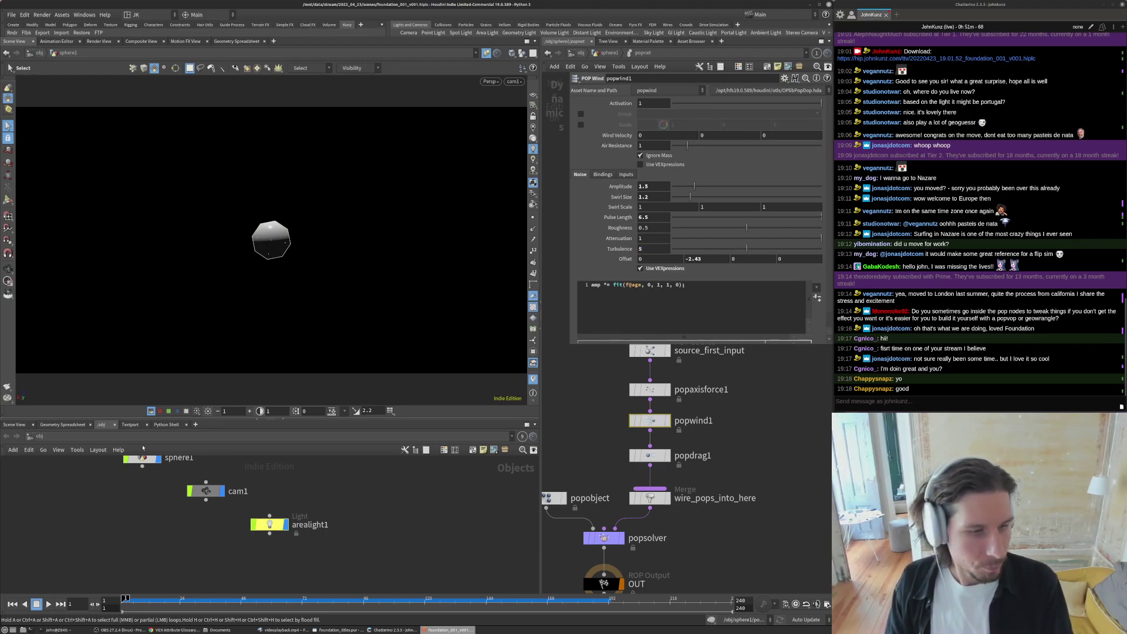
click(13, 607)
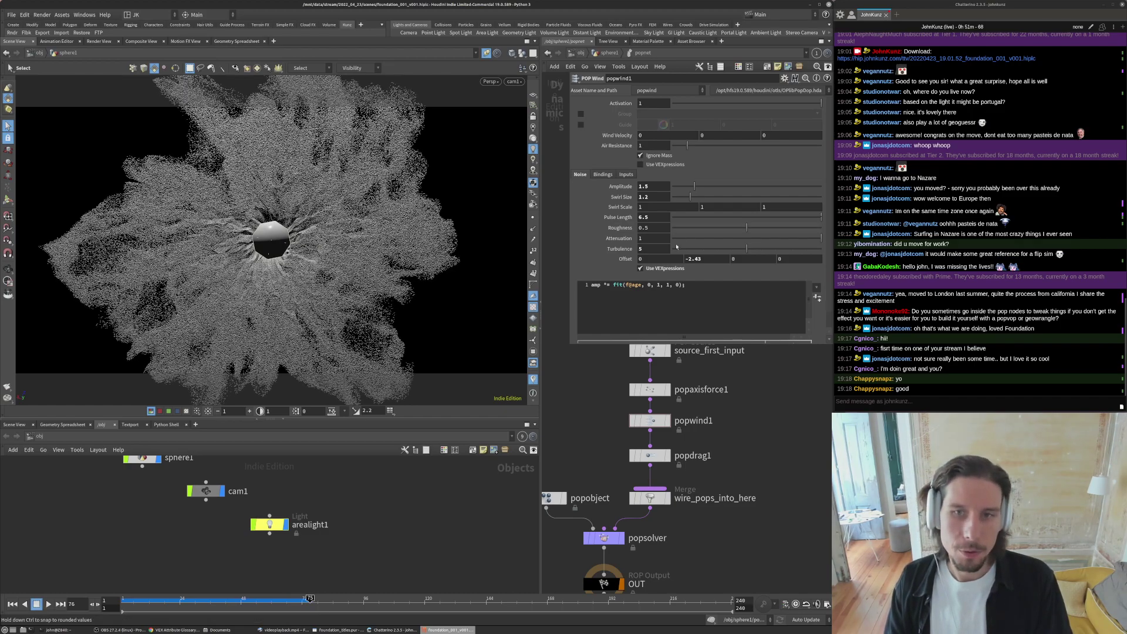
- Try a popwind1 turbulence of 7 with a short playback, rewind, and undo the turbulence changes back to 4
key(ctrl+Up)
drag(761, 248, 778, 247)
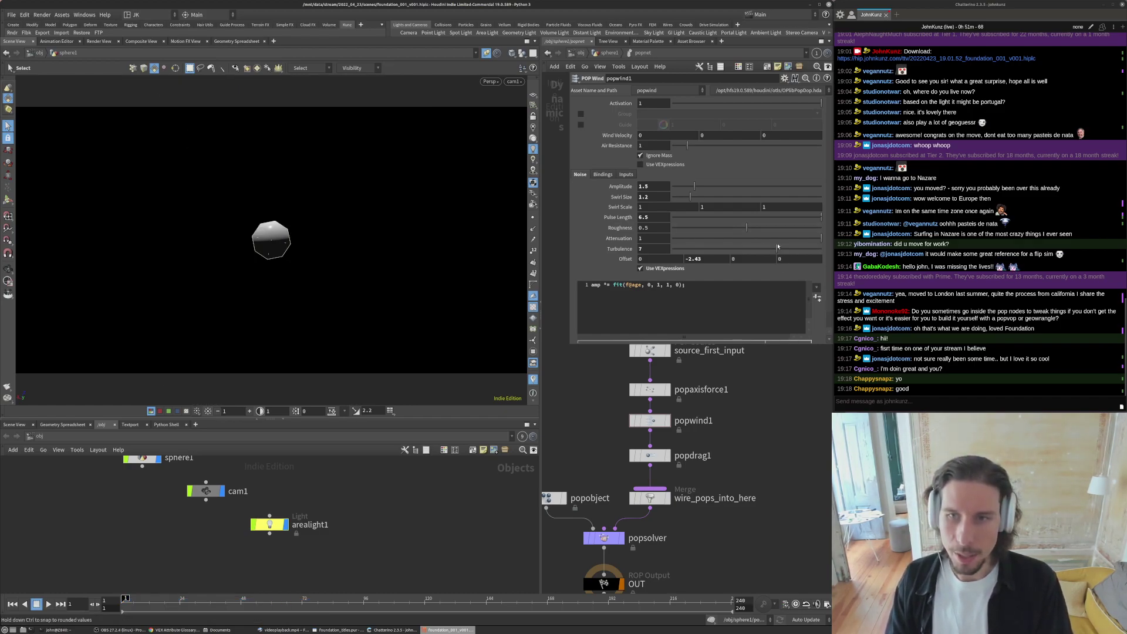
key(Up)
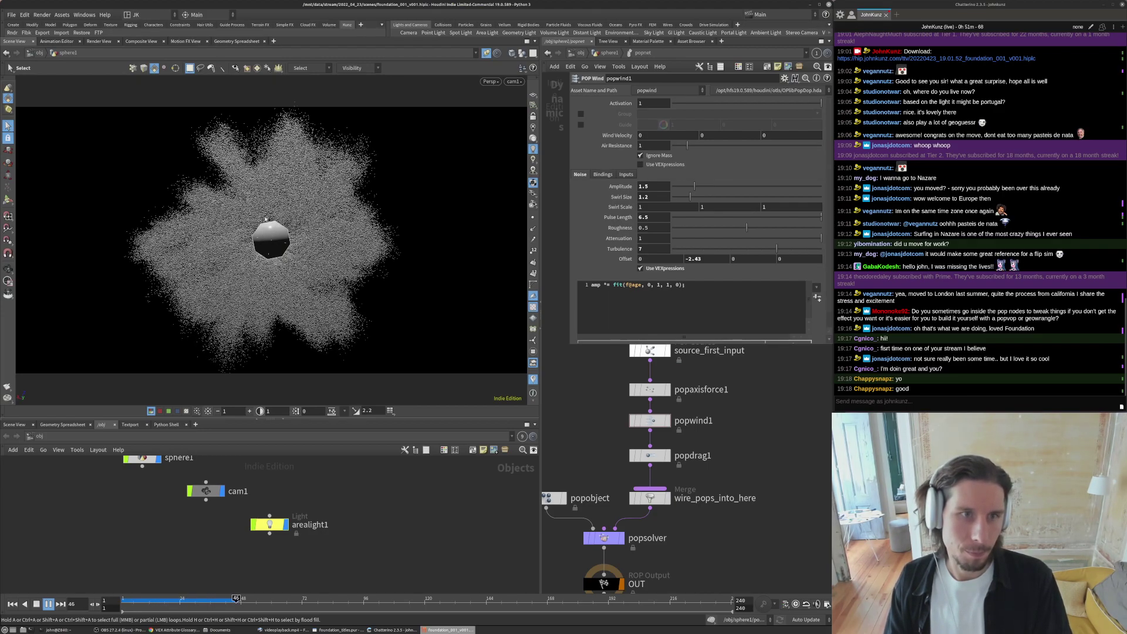
key(Up)
key(ctrl+Up)
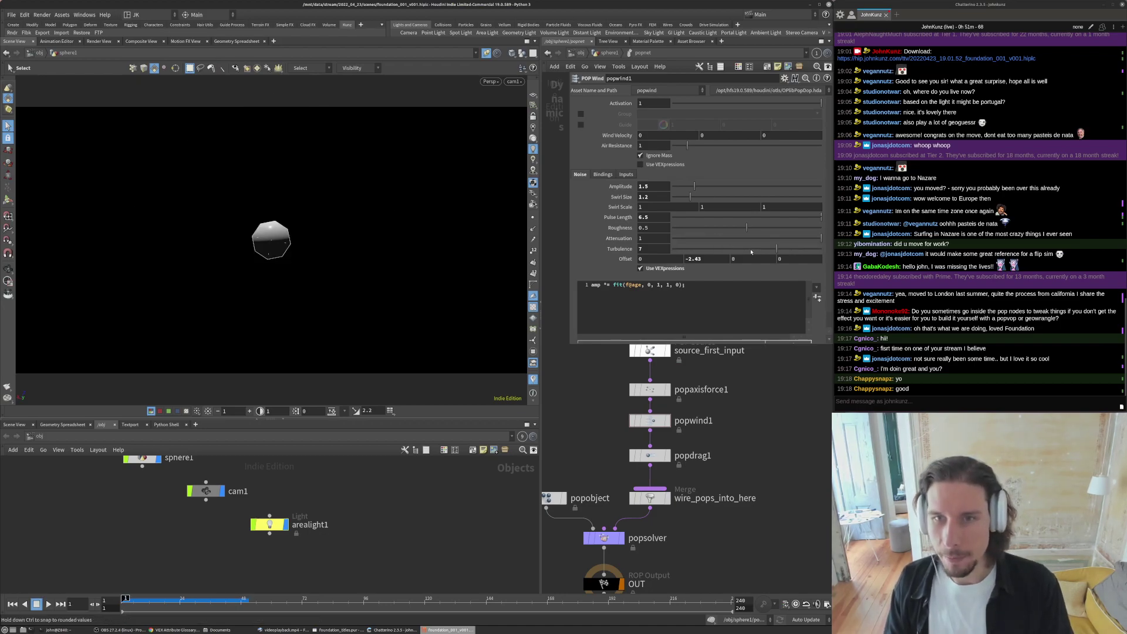
key(ctrl+z)
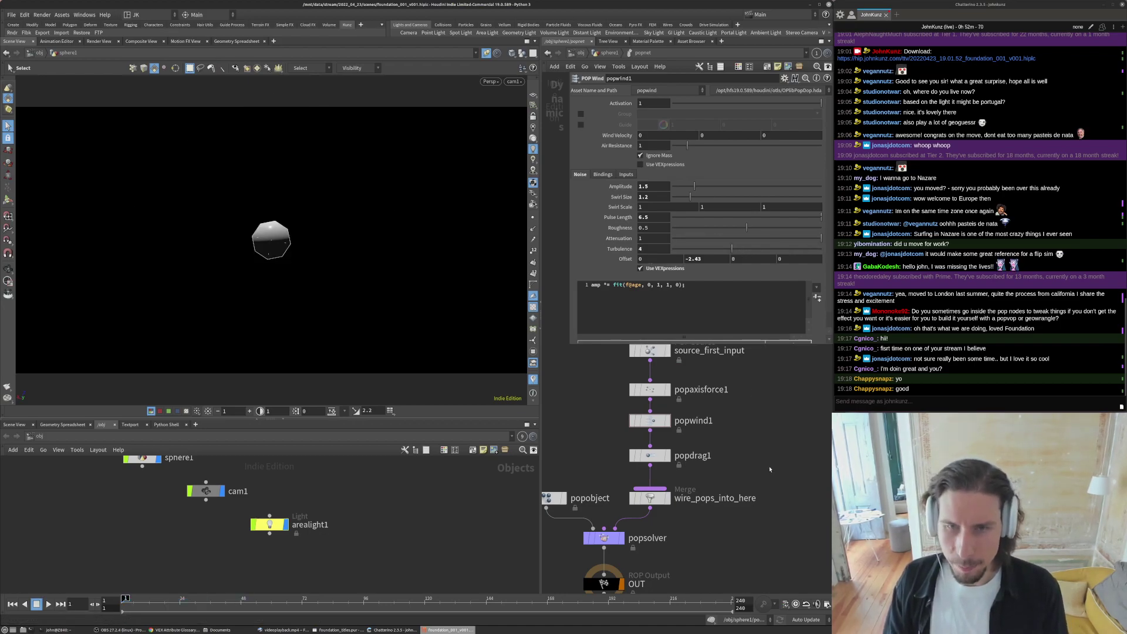
- Set popsolver's minimum and maximum substeps to 4, play the simulation, and rewind it
click(603, 540)
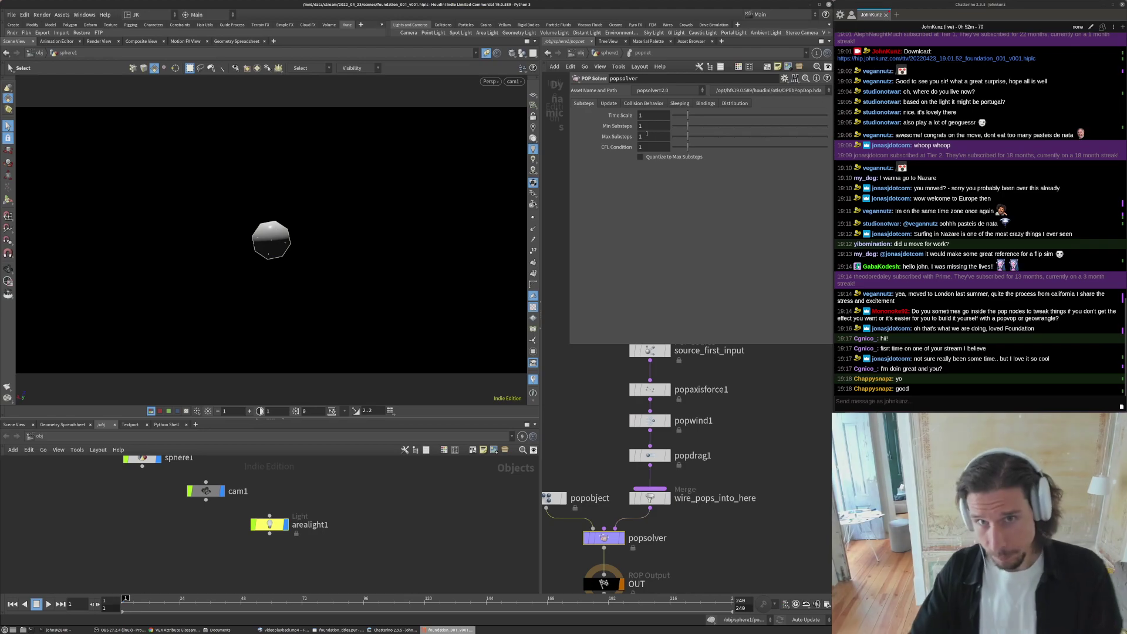
key(Tab)
text(4)
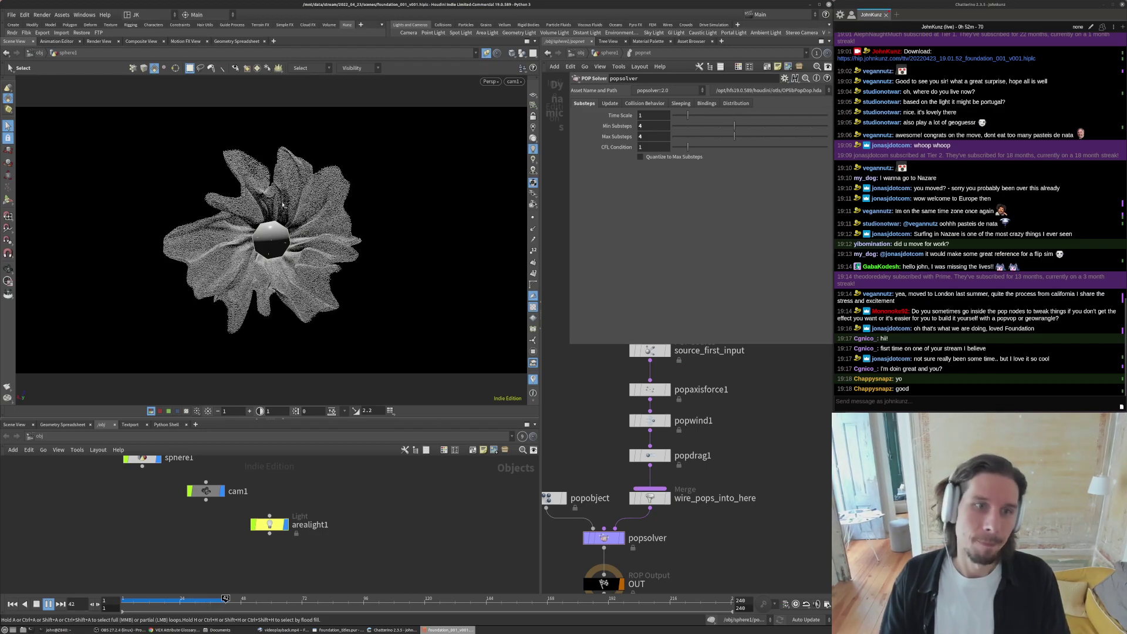
key(ctrl+Up)
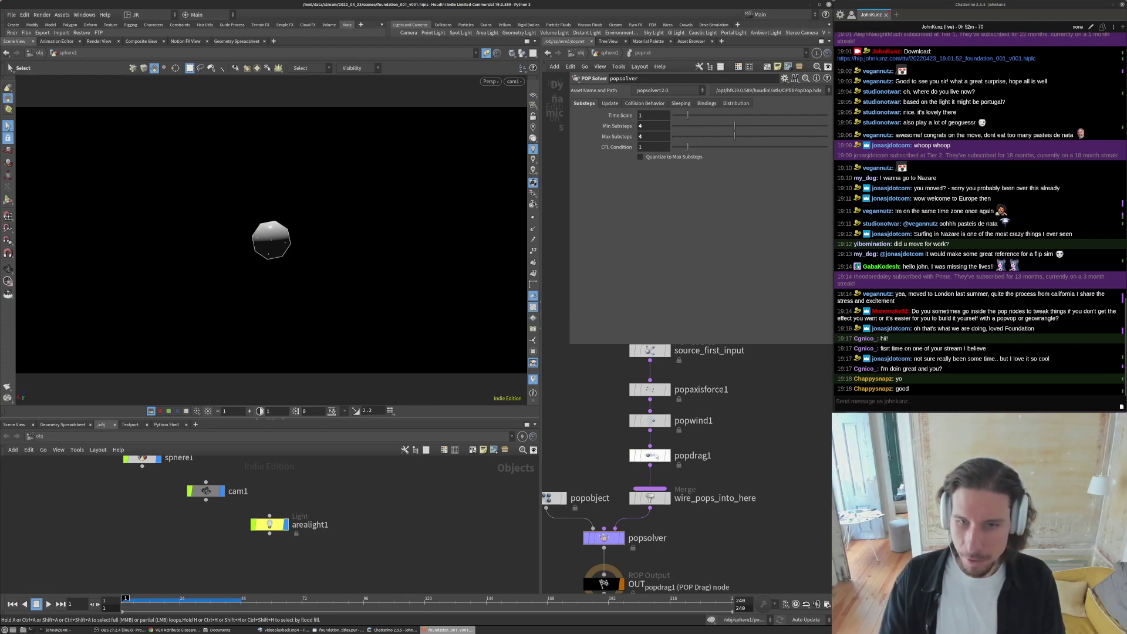
- Set popwind1's turbulence to 5 and start a flipbook of the simulation from the cam1 view
click(649, 455)
click(651, 421)
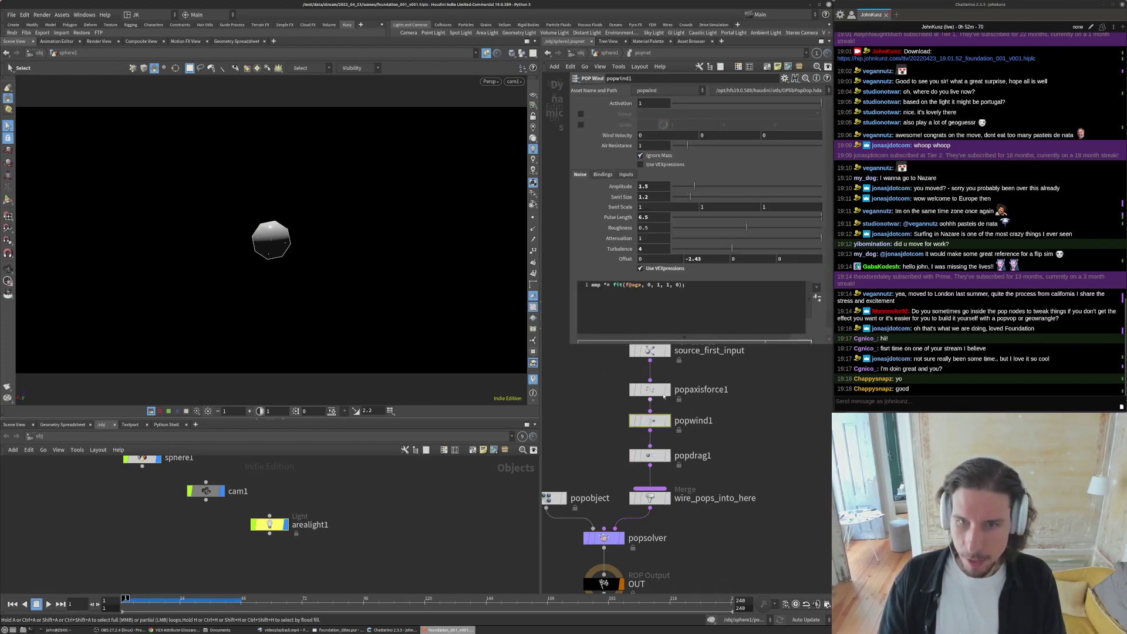
click(658, 395)
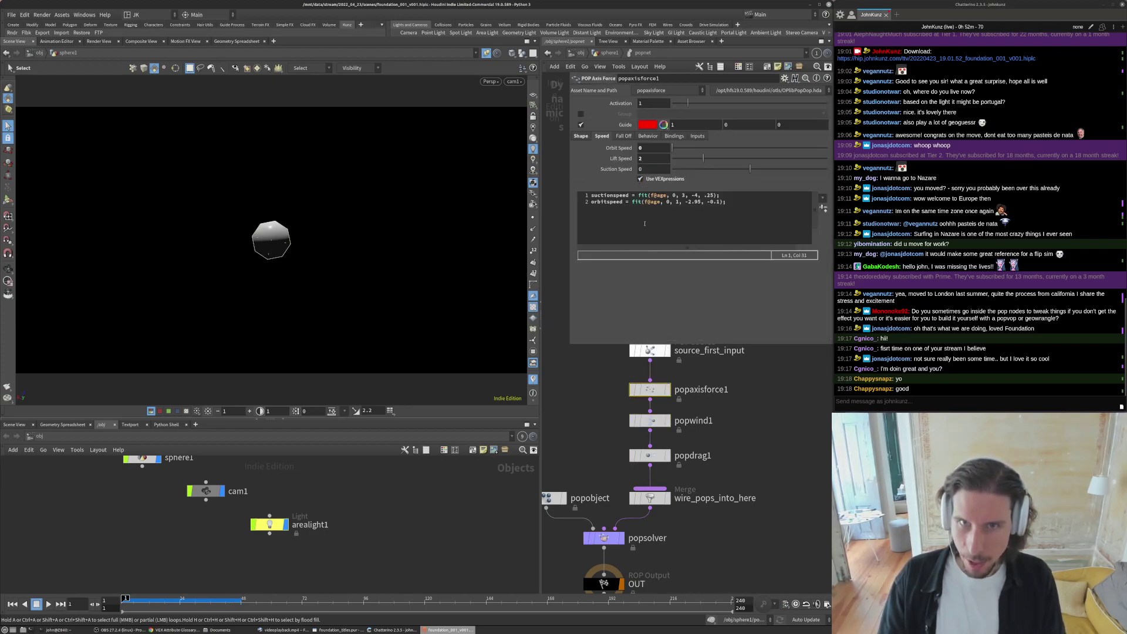
click(650, 421)
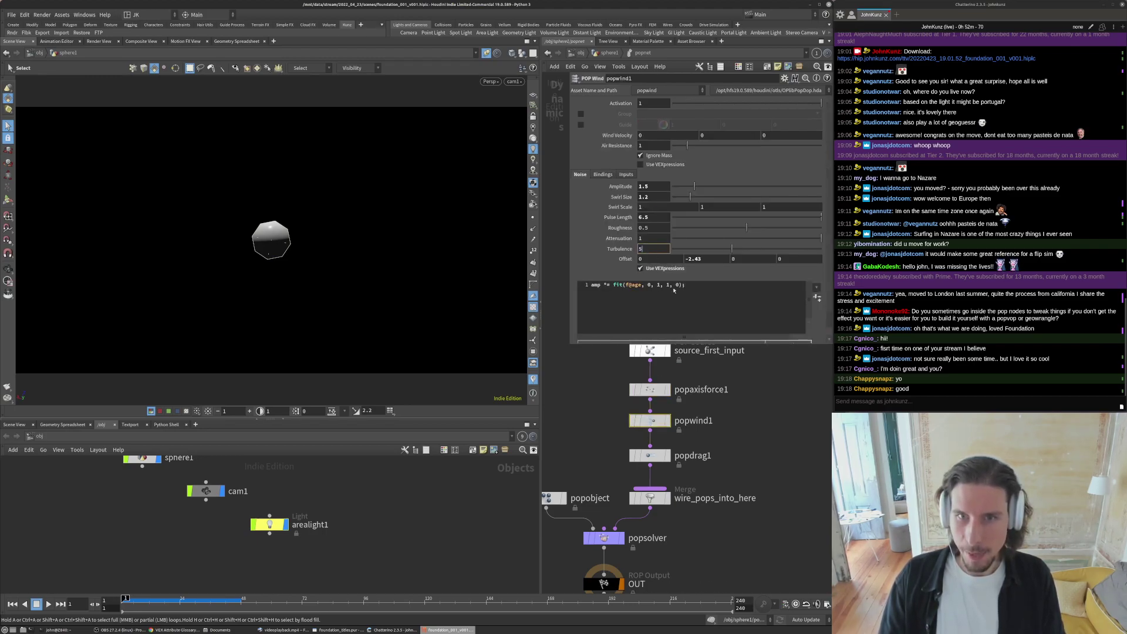
key(Return)
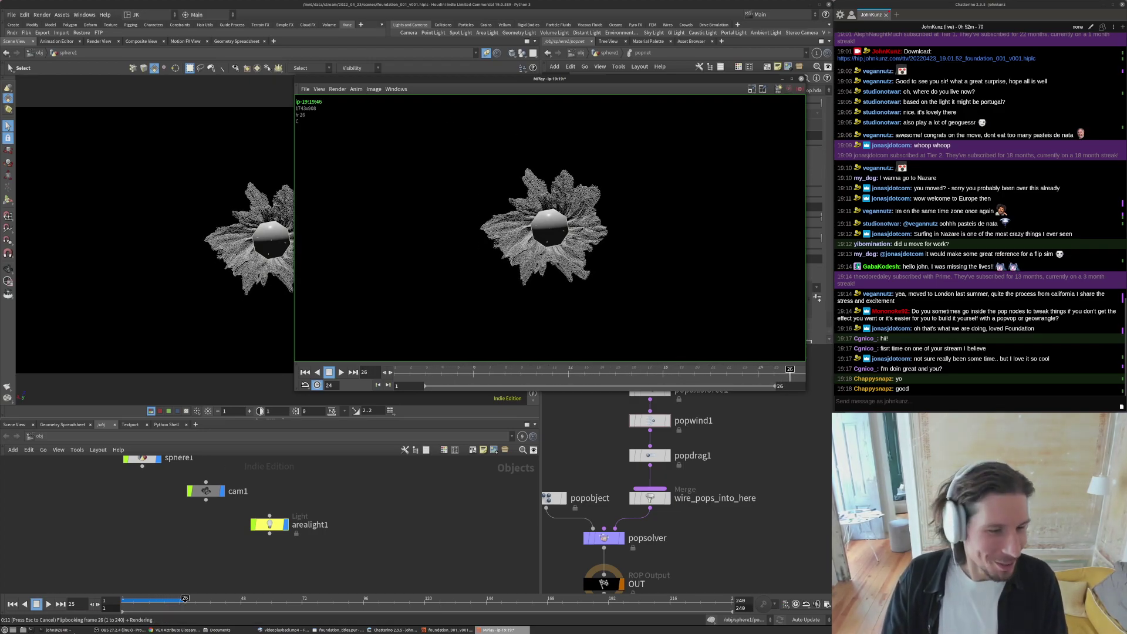
- Check the terminal output for the flipbook job and return to the MPlay preview
click(63, 630)
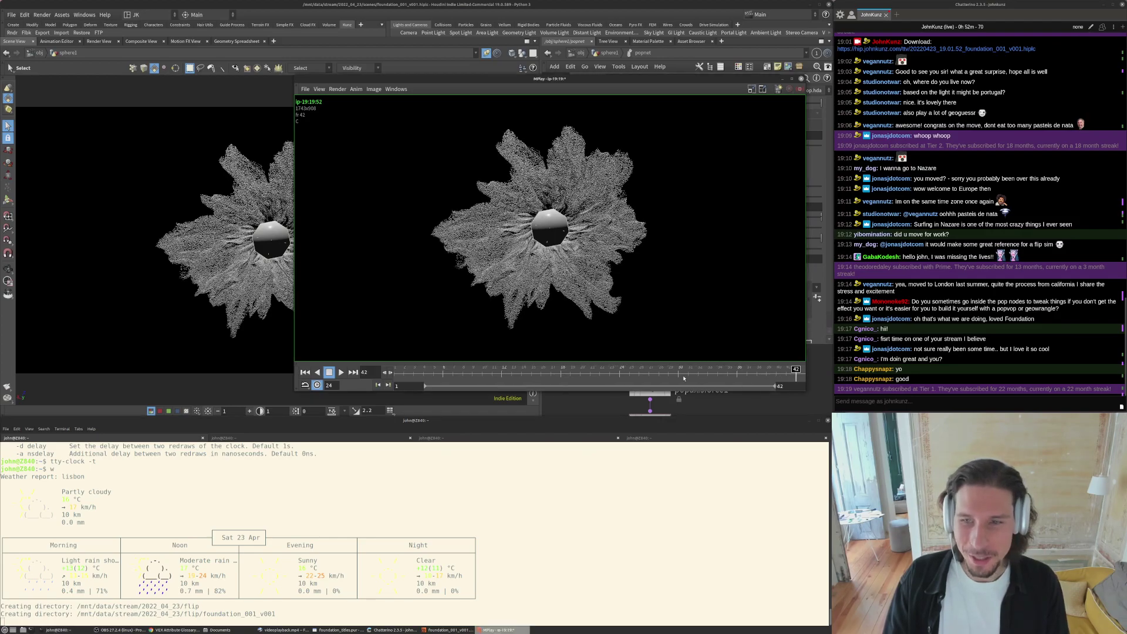
click(601, 414)
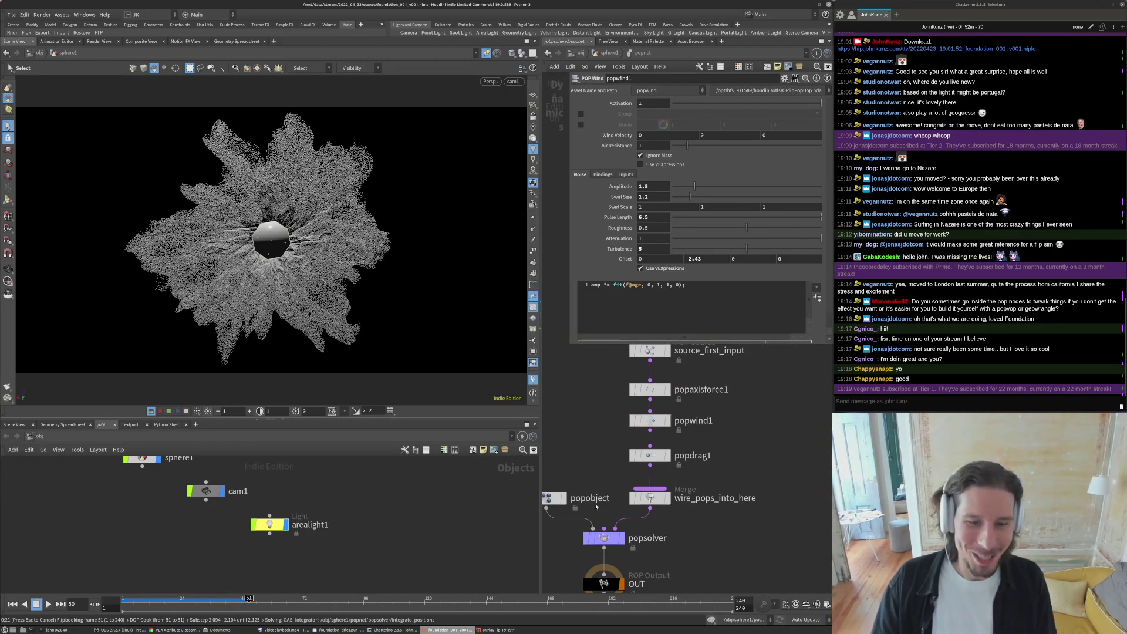
click(502, 630)
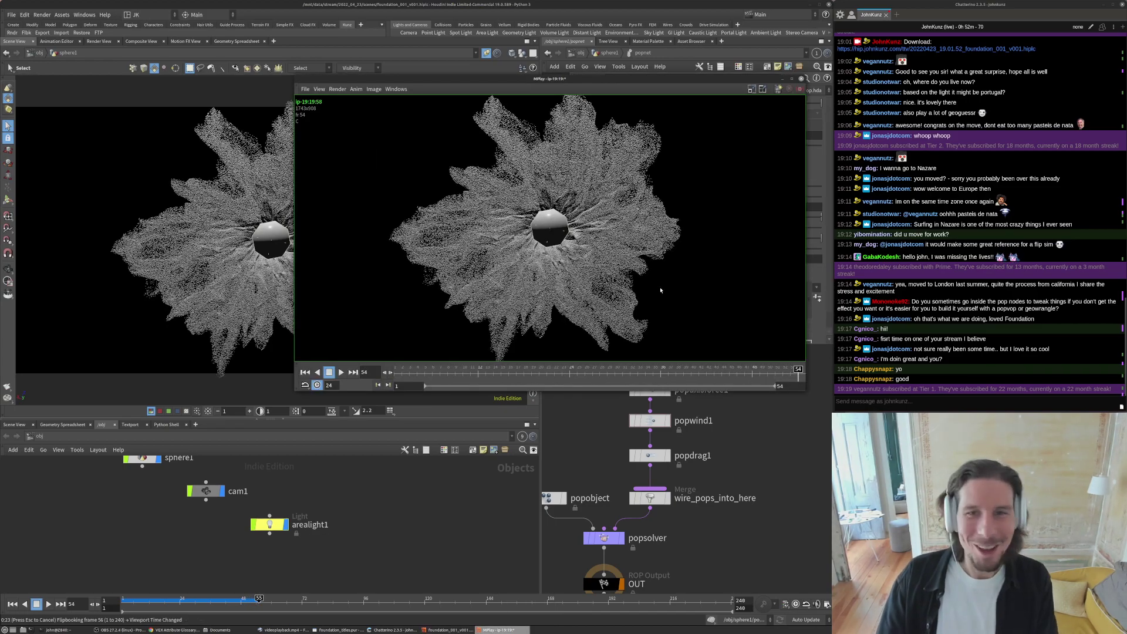
- Play the rendered flipbook frames in MPlay, rewind them, hide the preview, and stop the flipbook render
key(Up)
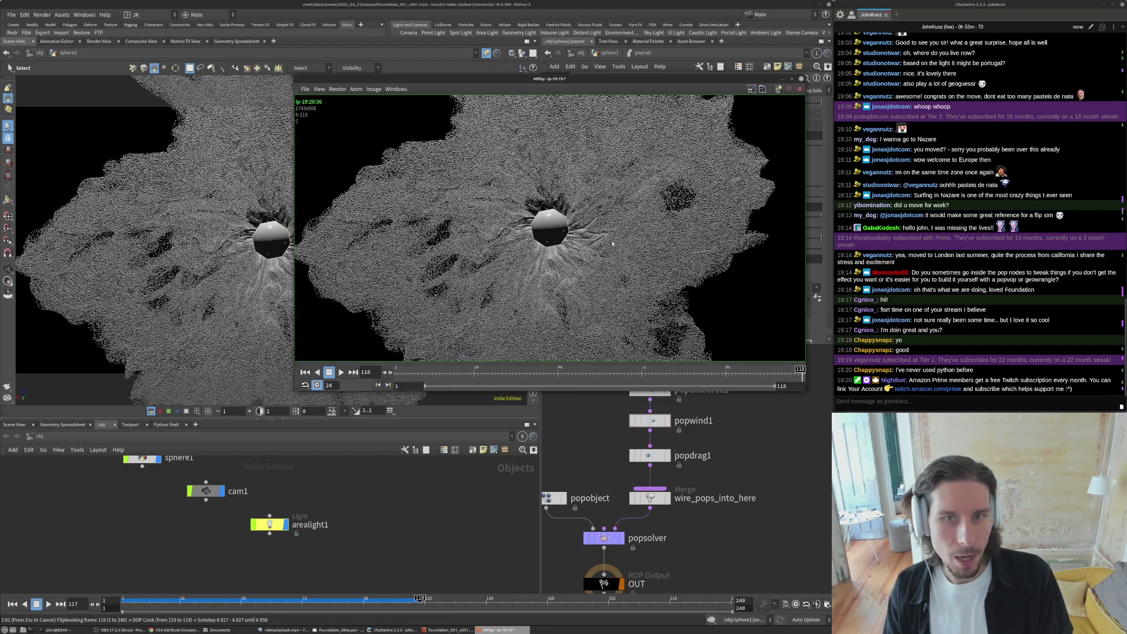
key(Up)
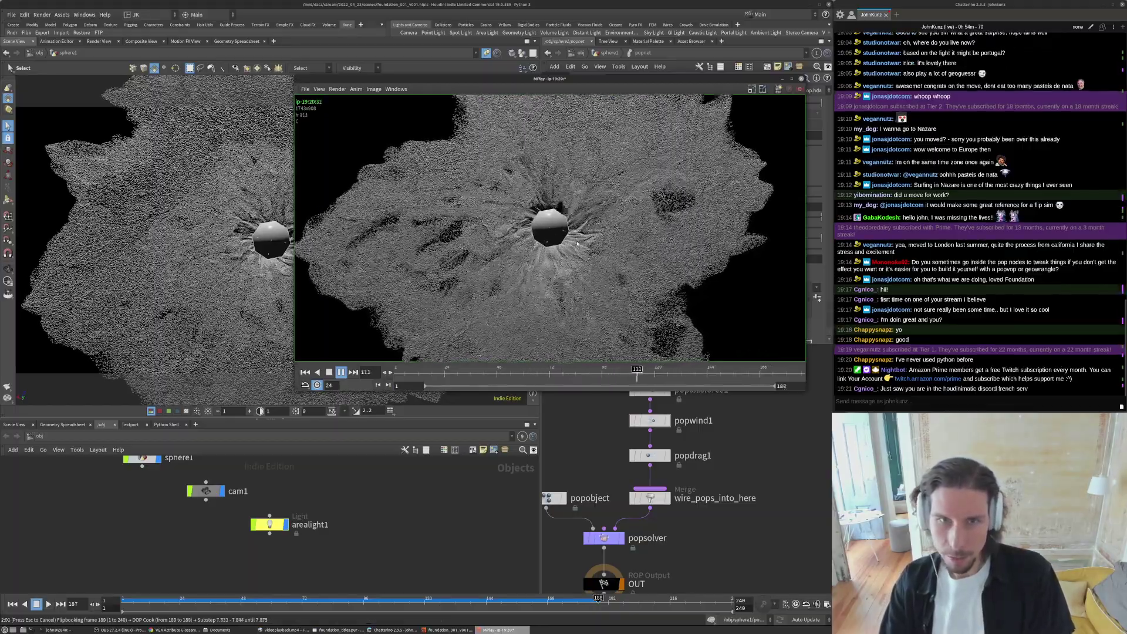
key(ctrl+Up)
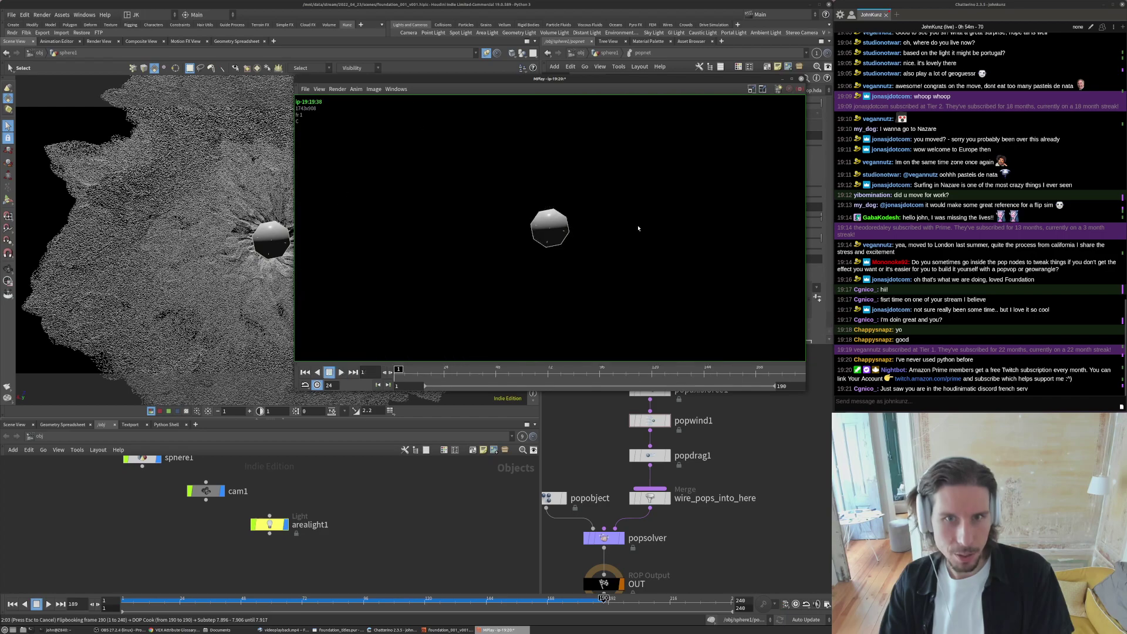
click(782, 79)
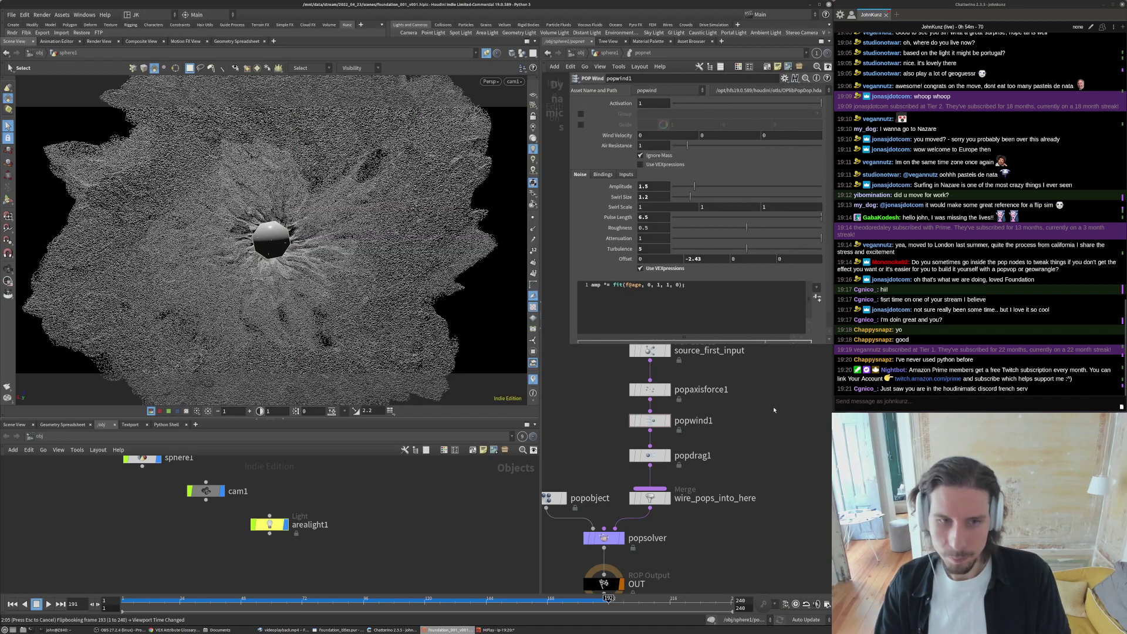
key(Escape)
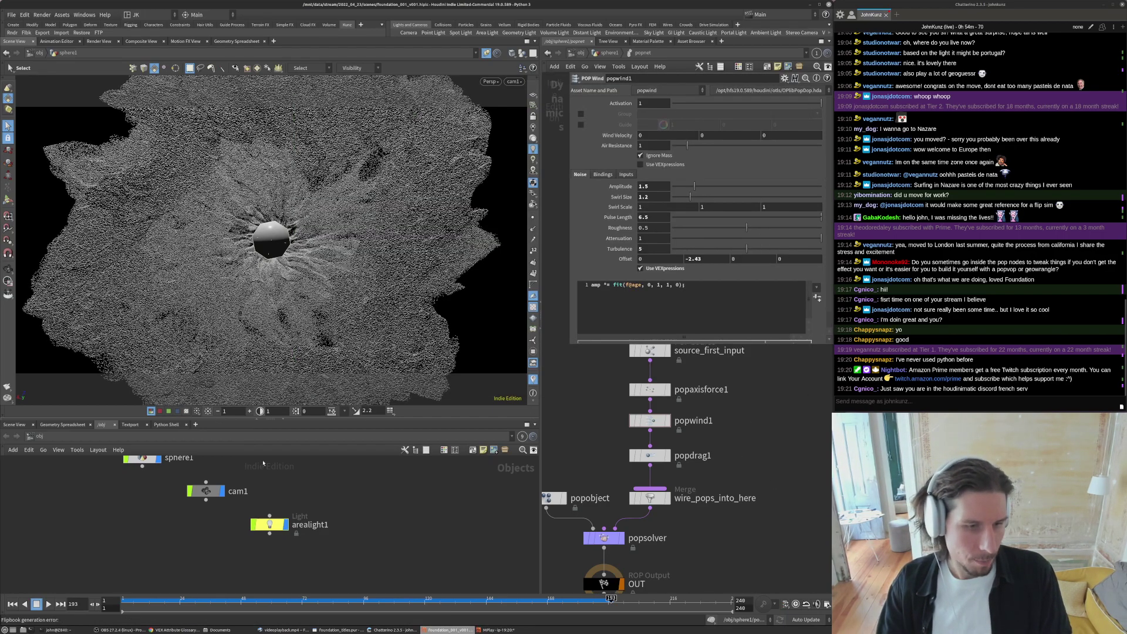
- Switch to the file manager, open the 2022_04_23 stream's flip/foundation_001_v001 folder, and rewind Houdini's timeline
click(237, 630)
drag(264, 30, 971, 399)
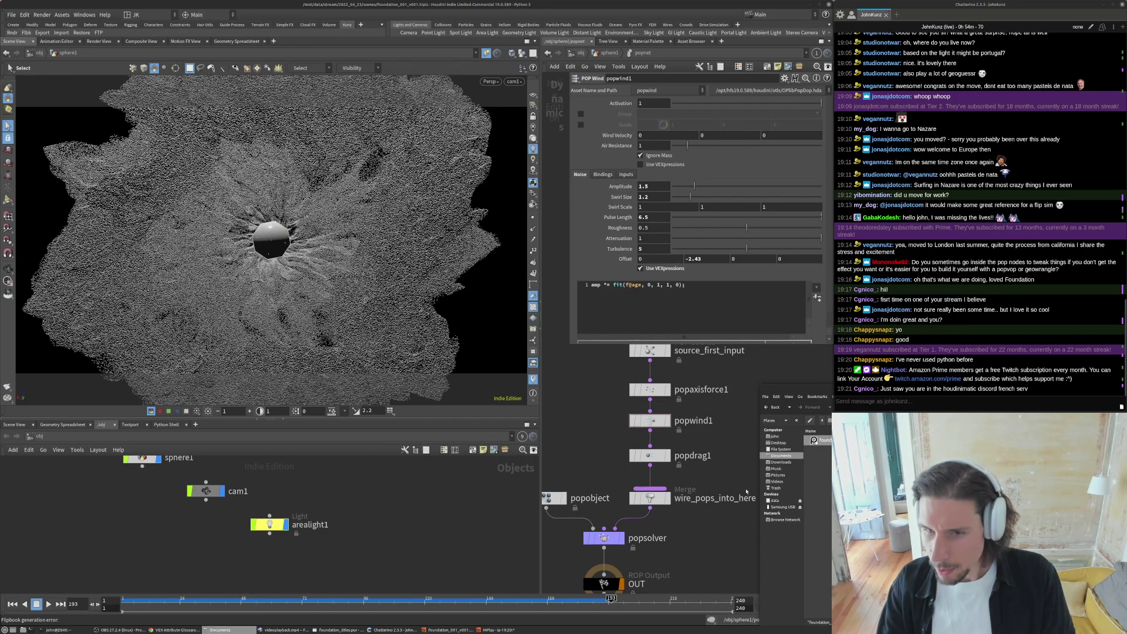
click(775, 500)
key(ctrl+Up)
key(Escape)
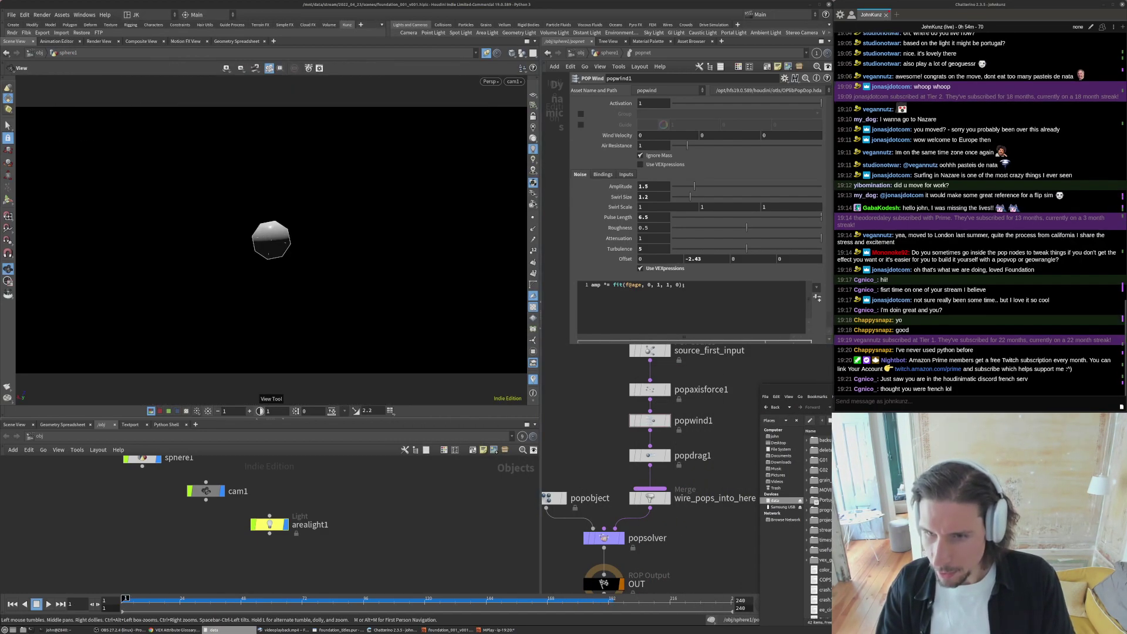
double_click(828, 530)
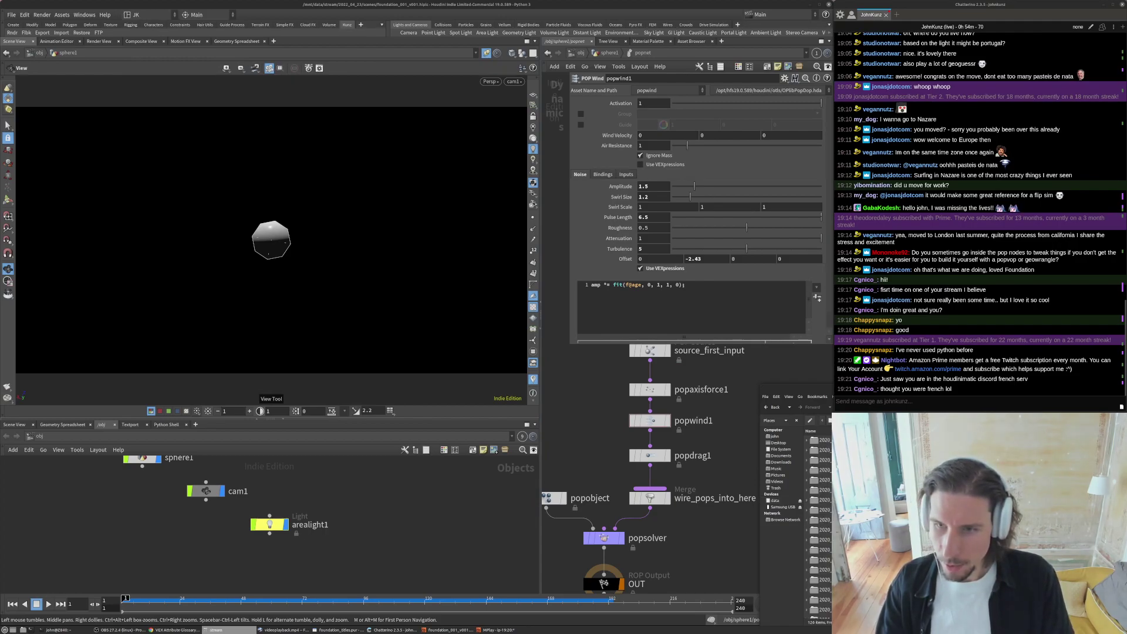
double_click(830, 440)
double_click(830, 440)
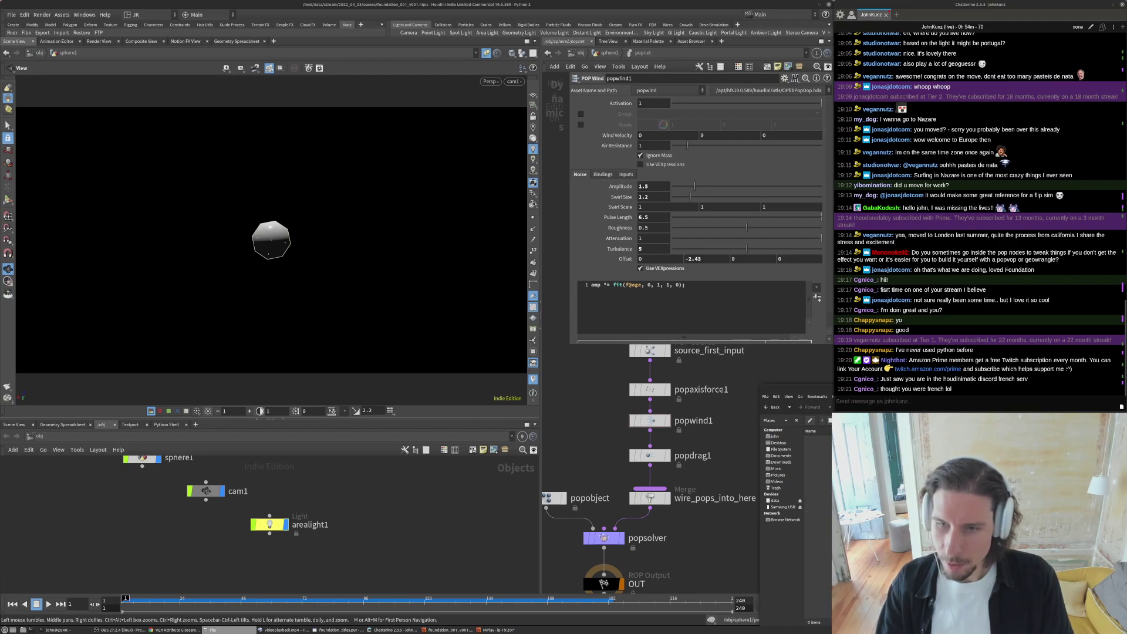
double_click(824, 439)
alt+drag(822, 434, 313, 355)
- Play the flipbook's MP4 from the foundation_001_v001 folder, scrub through it, and close the player
click(343, 371)
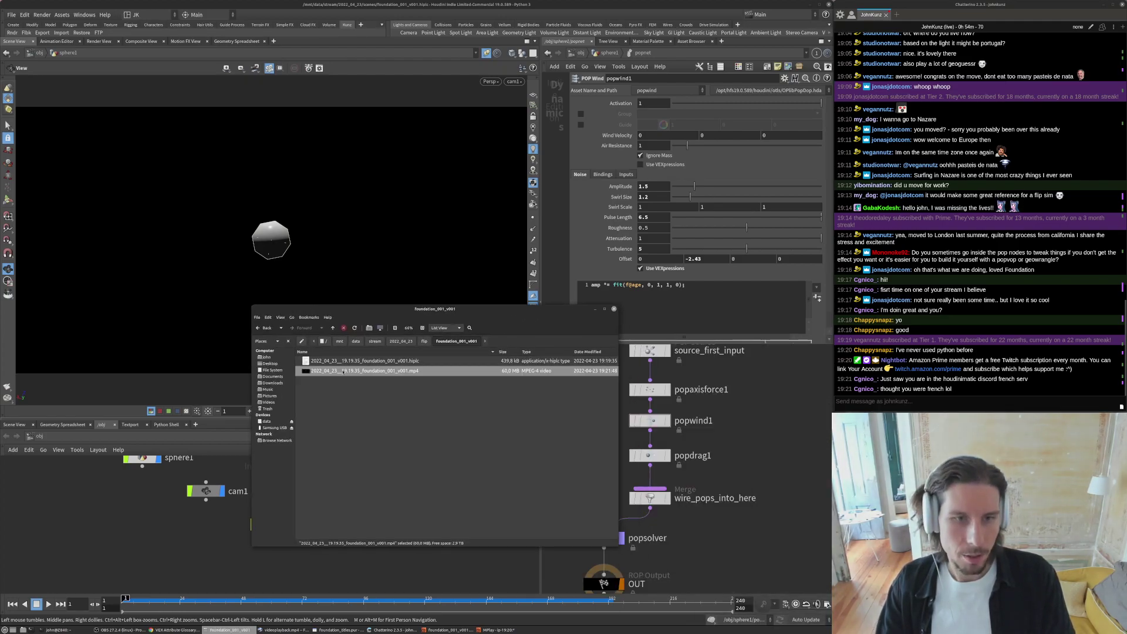
double_click(343, 372)
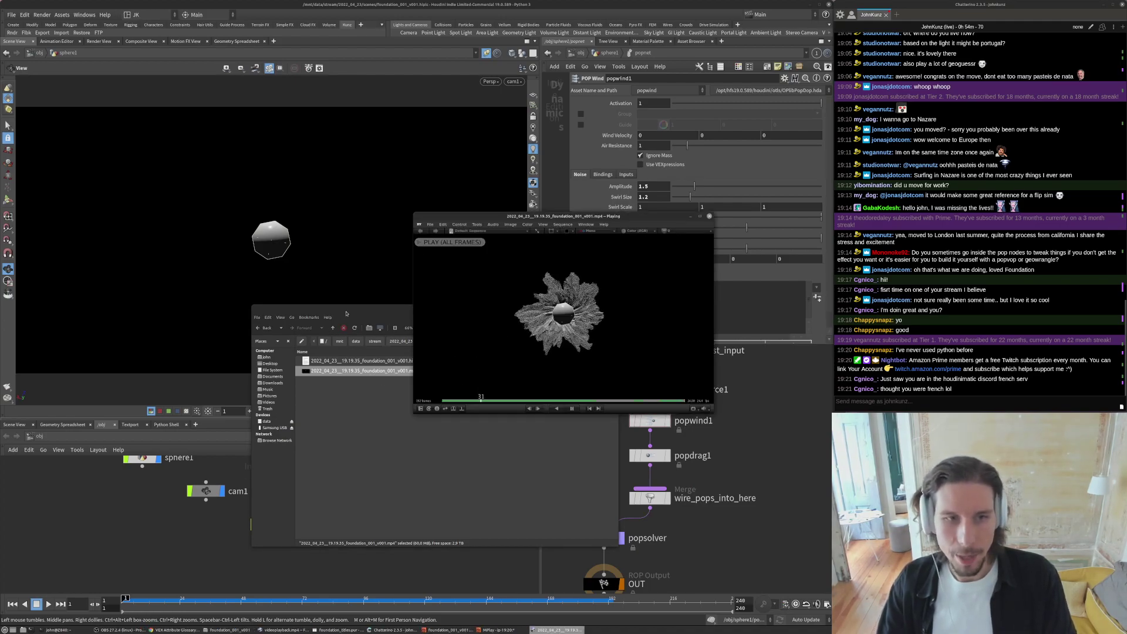
alt+drag(431, 425, 284, 400)
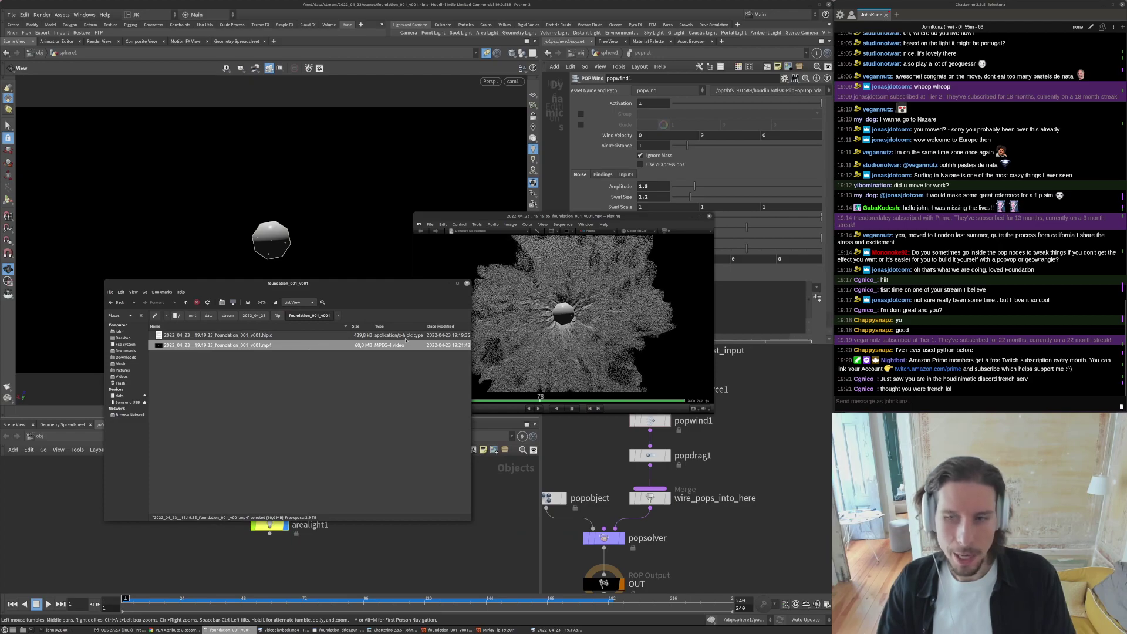
click(617, 333)
drag(618, 333, 587, 339)
key(Up)
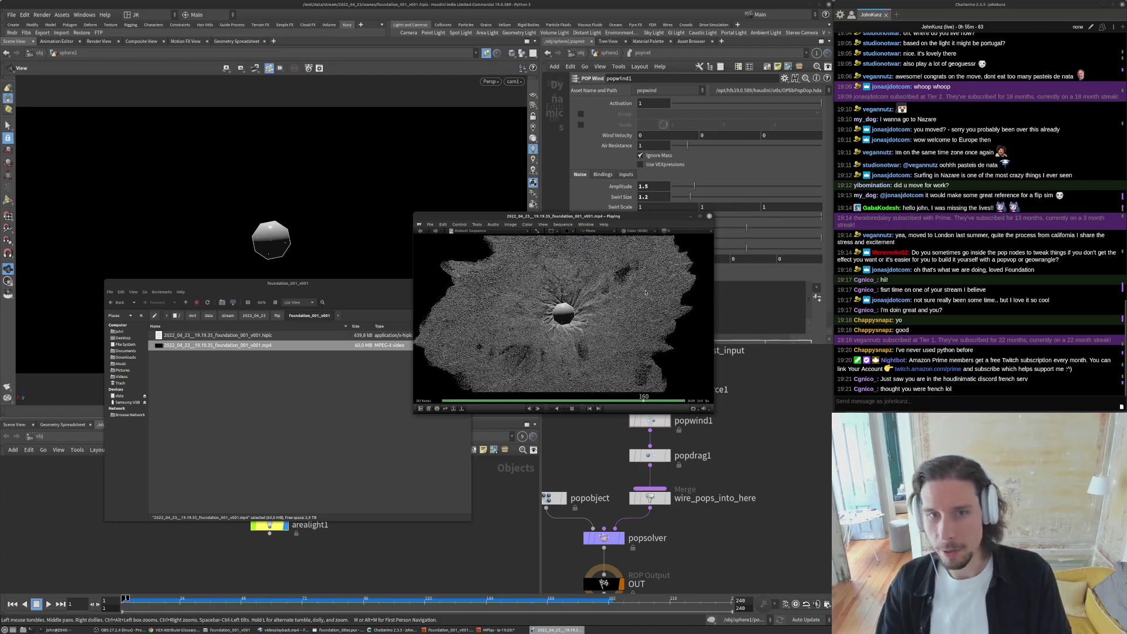
click(709, 216)
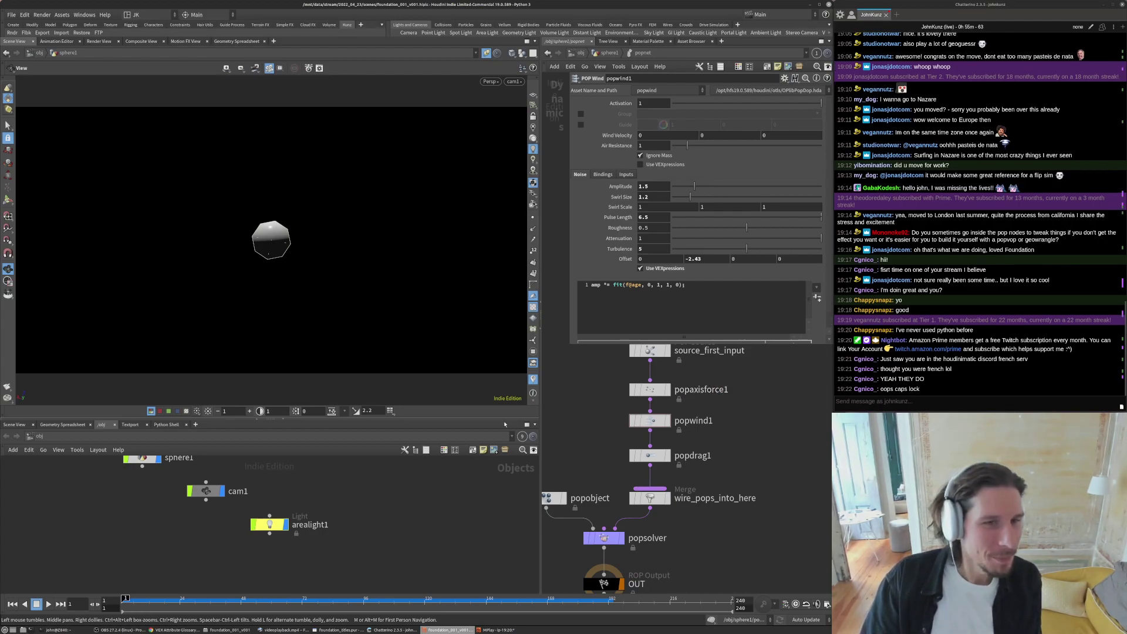
- Play the cached simulation and inspect the particle cloud from several angles, then return to cam1 and rewind
drag(160, 601, 362, 610)
drag(306, 307, 426, 282)
key(Up)
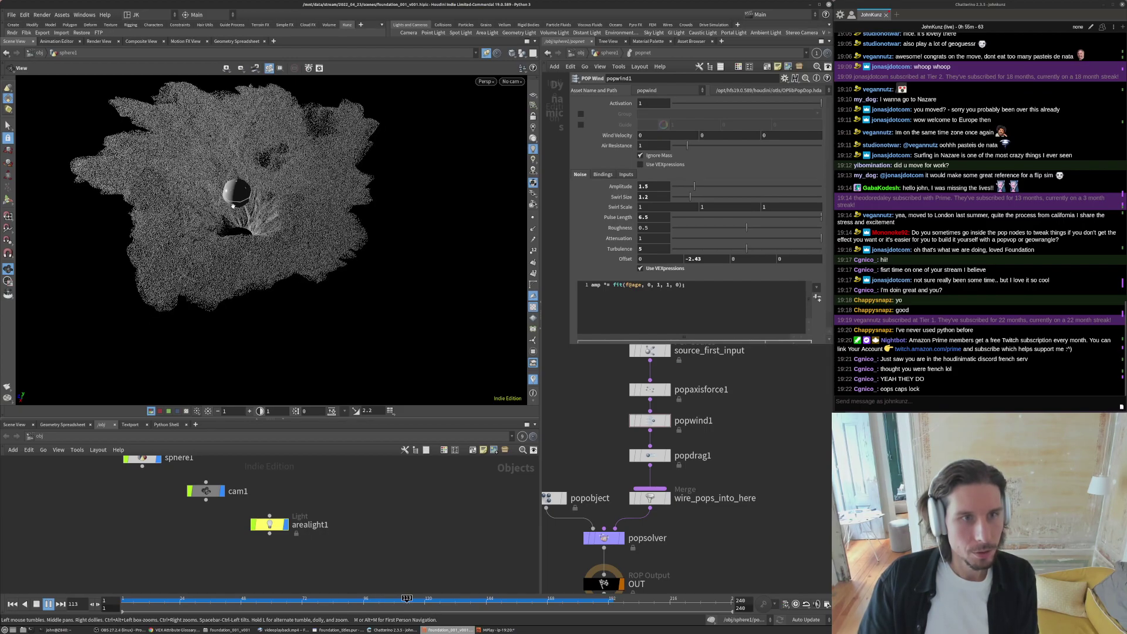
key(Up)
drag(247, 221, 239, 175)
drag(258, 224, 155, 277)
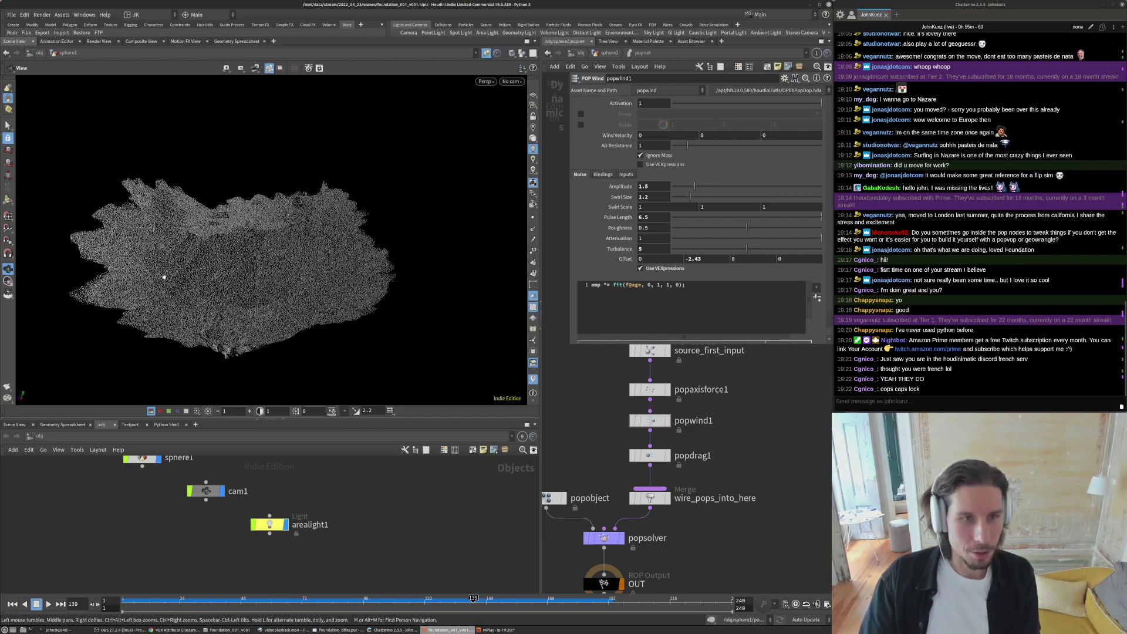
key(bracketleft)
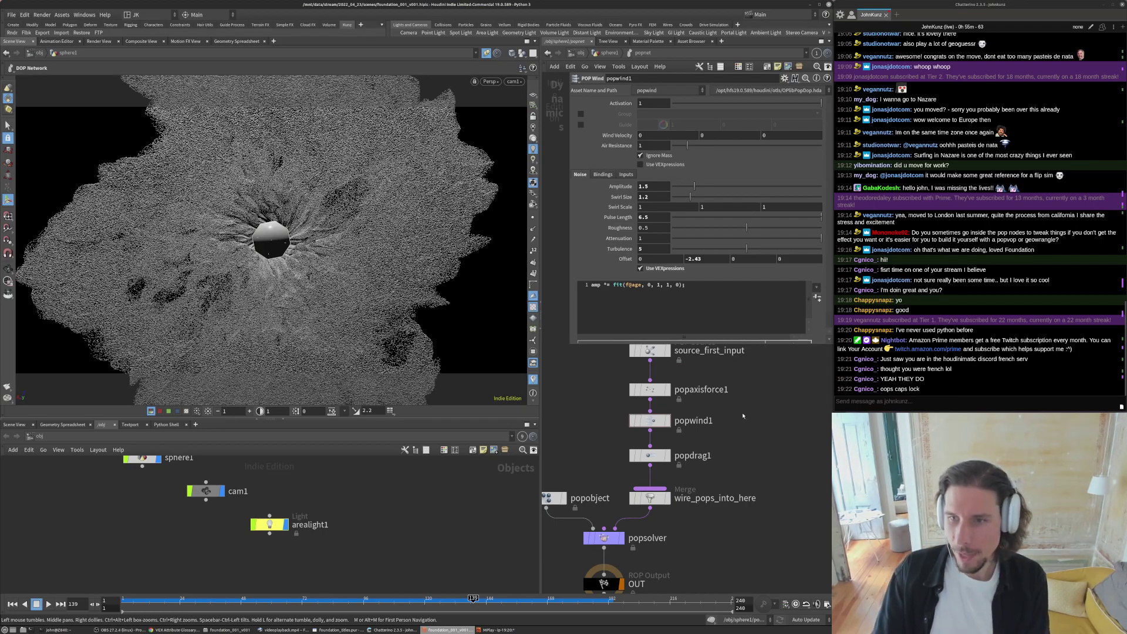
key(ctrl+Up)
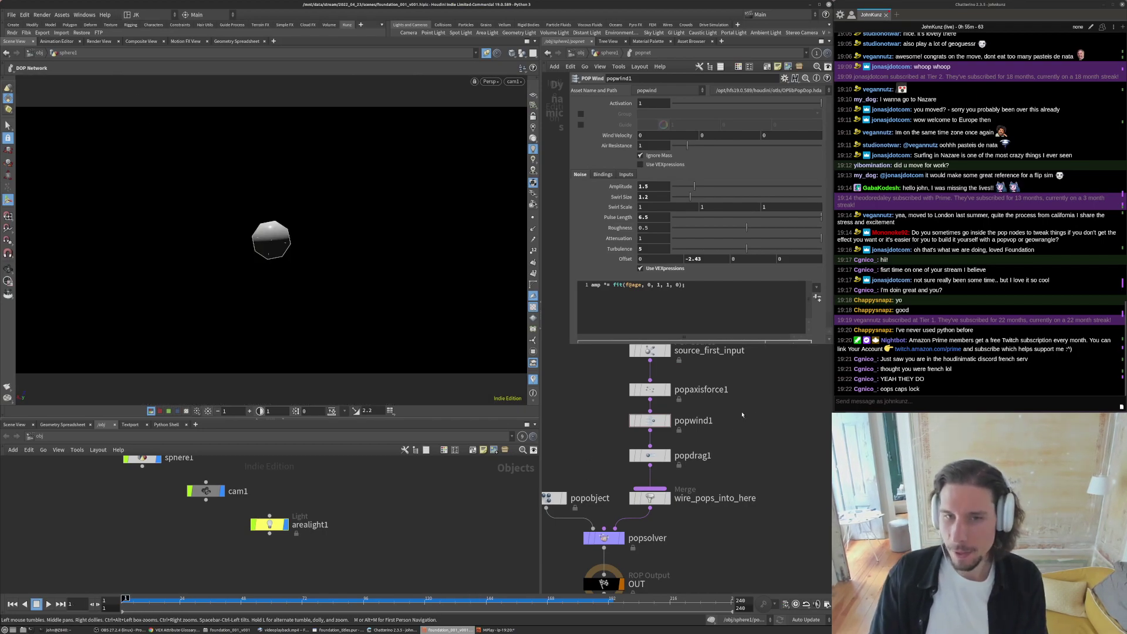
- Set the final output value of popaxisforce1's suctionspeed fit expression to .65
click(654, 457)
click(652, 389)
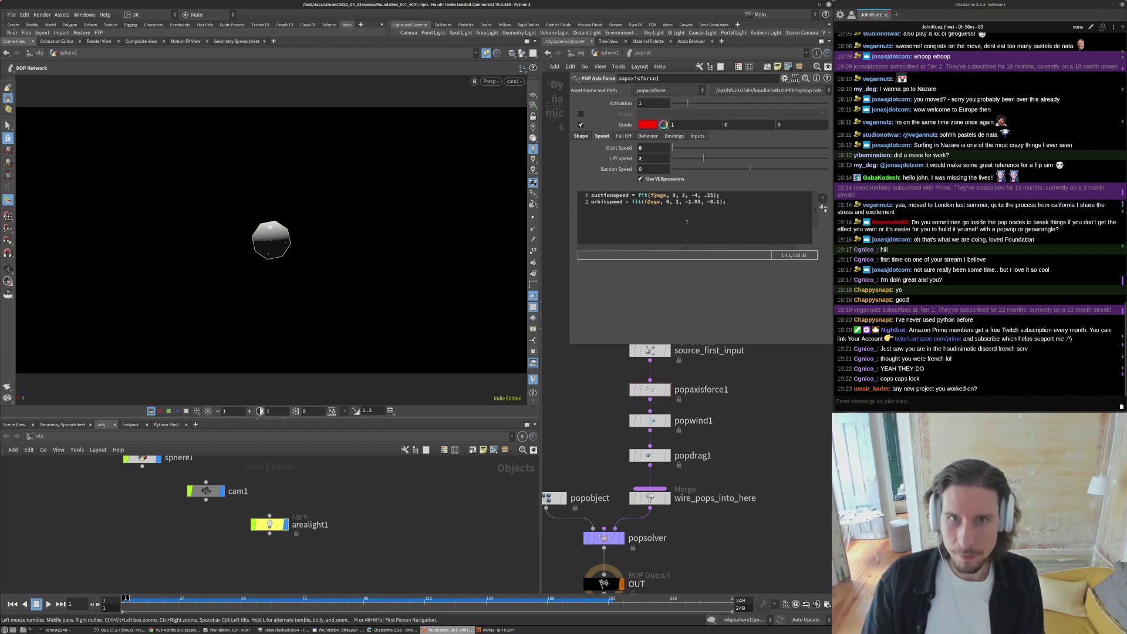
click(712, 196)
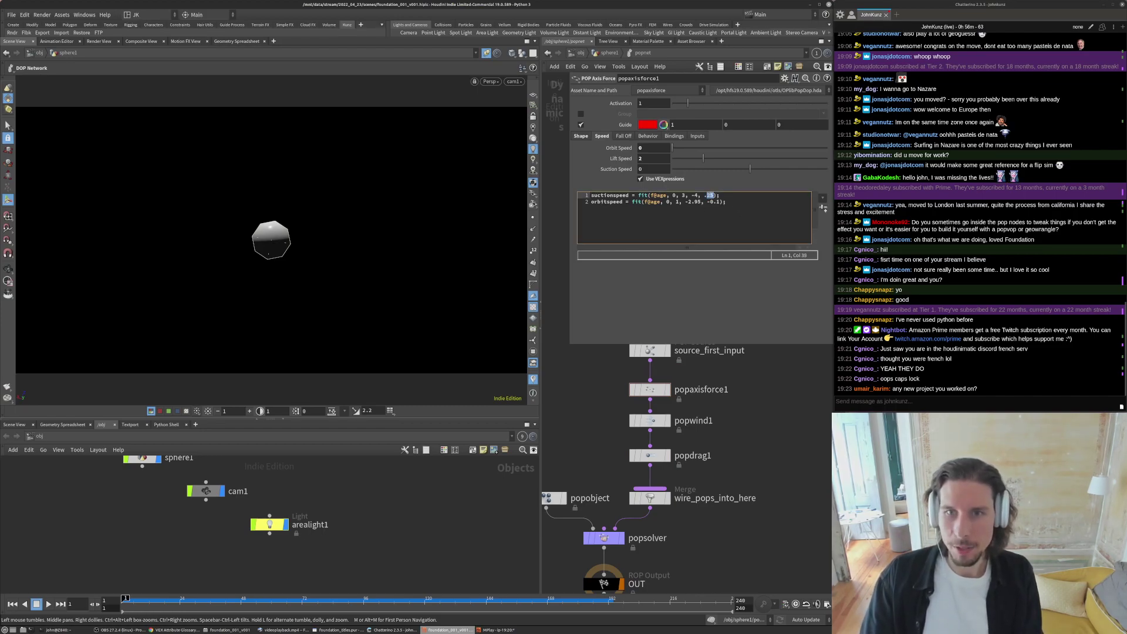
click(787, 433)
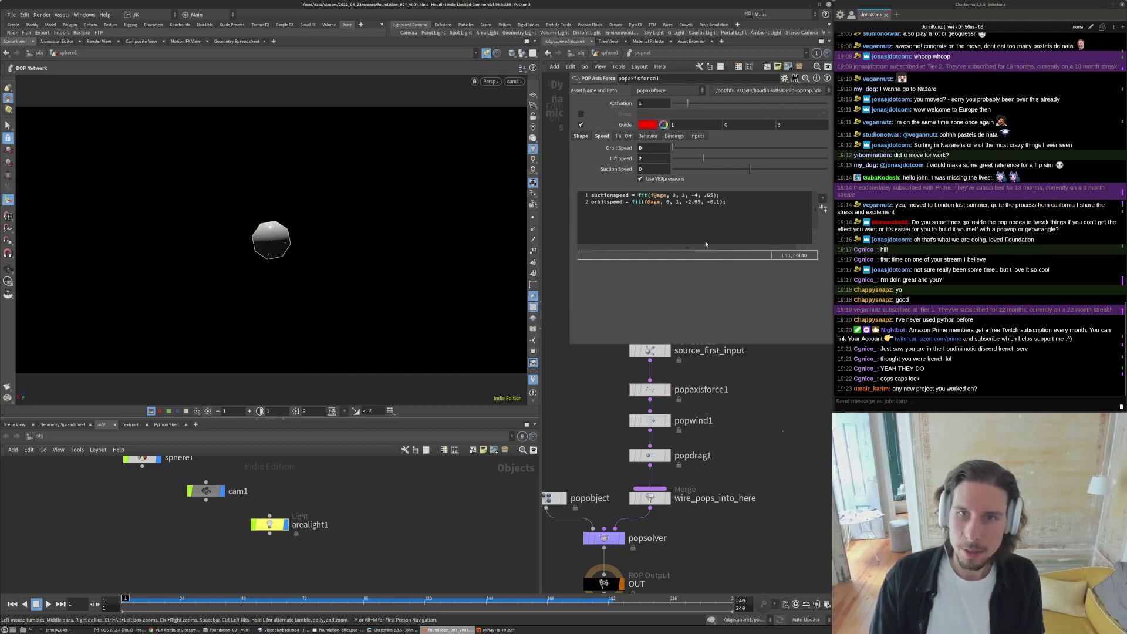
- Set the upper age limit in popaxisforce1's suctionspeed fit to 4 and play the simulation
click(683, 196)
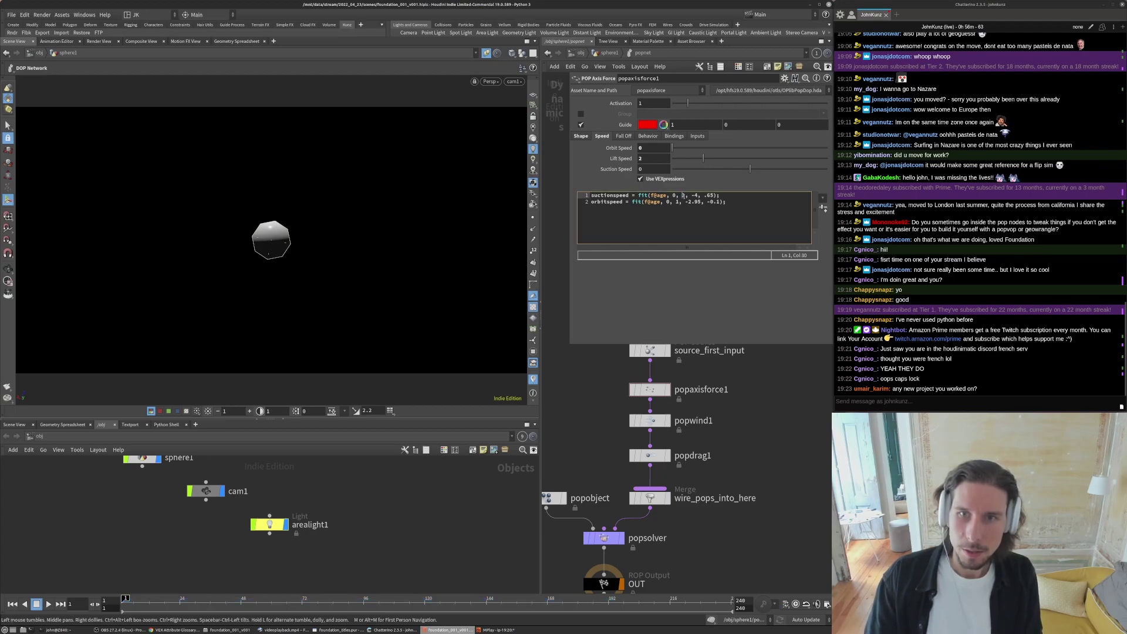
click(778, 416)
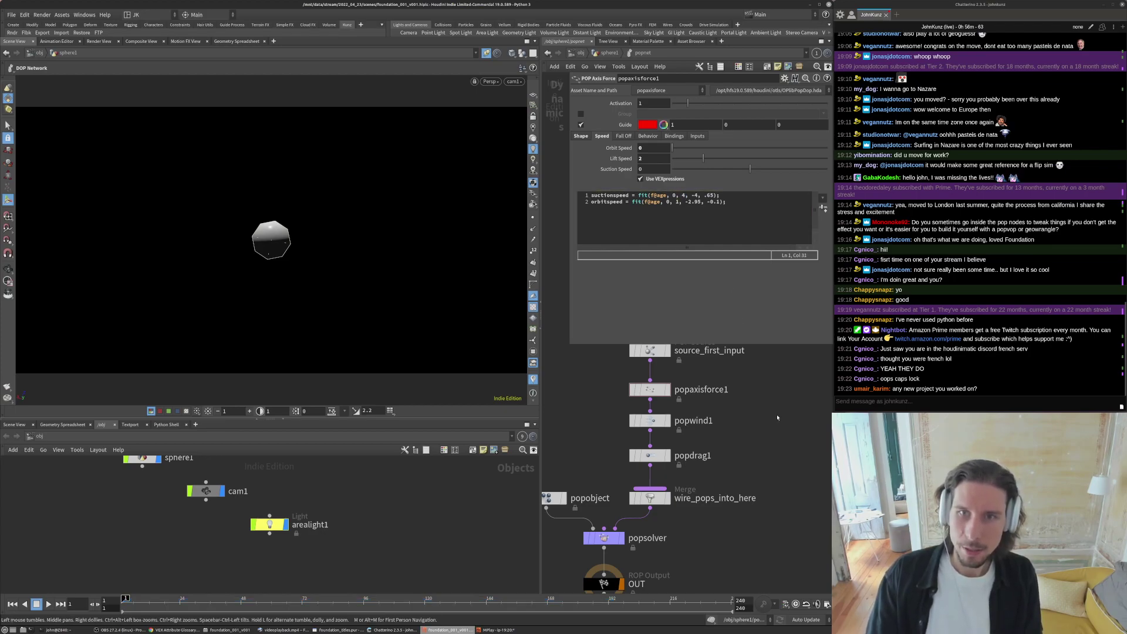
key(Up)
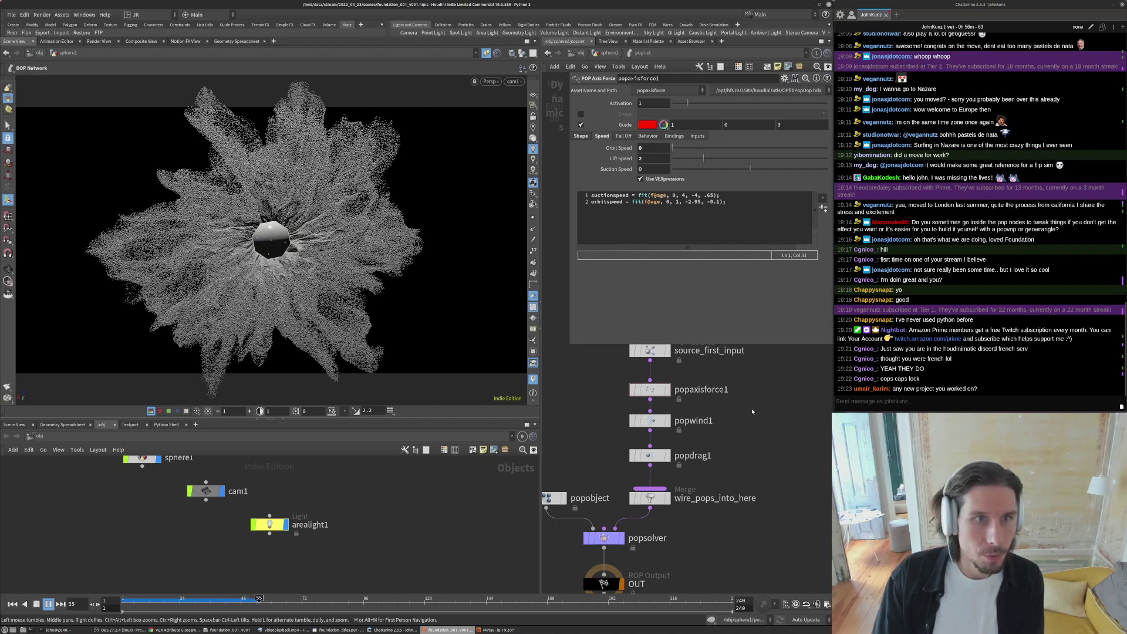
- Set the orbit speed expression's starting value to -3.95 and replay the particle simulation from the first frame
key(ctrl+Up)
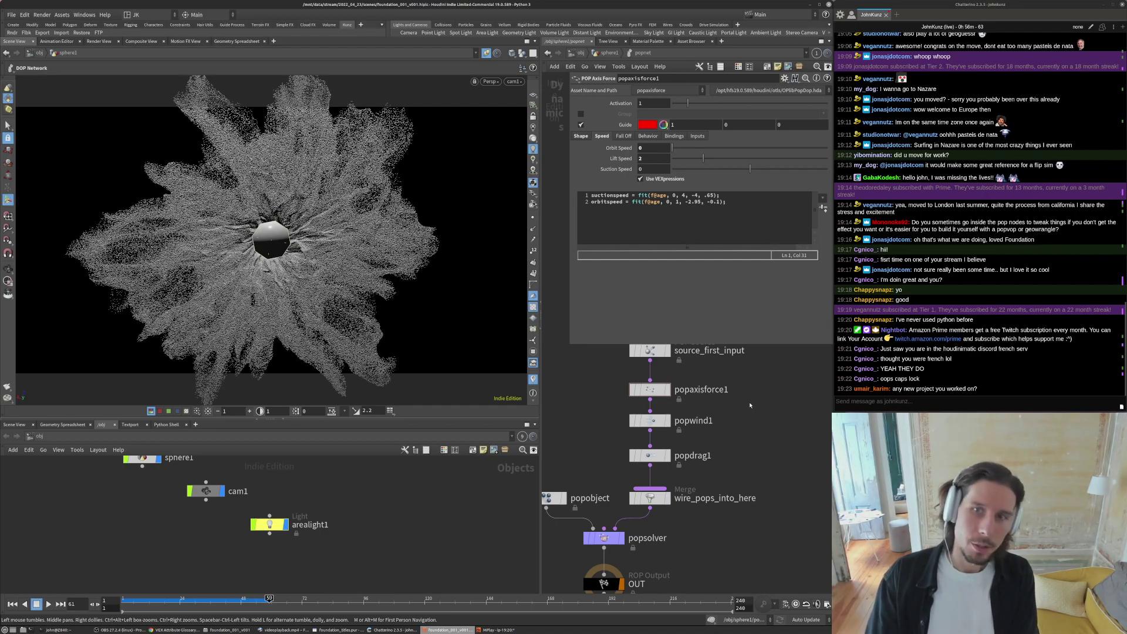
click(698, 202)
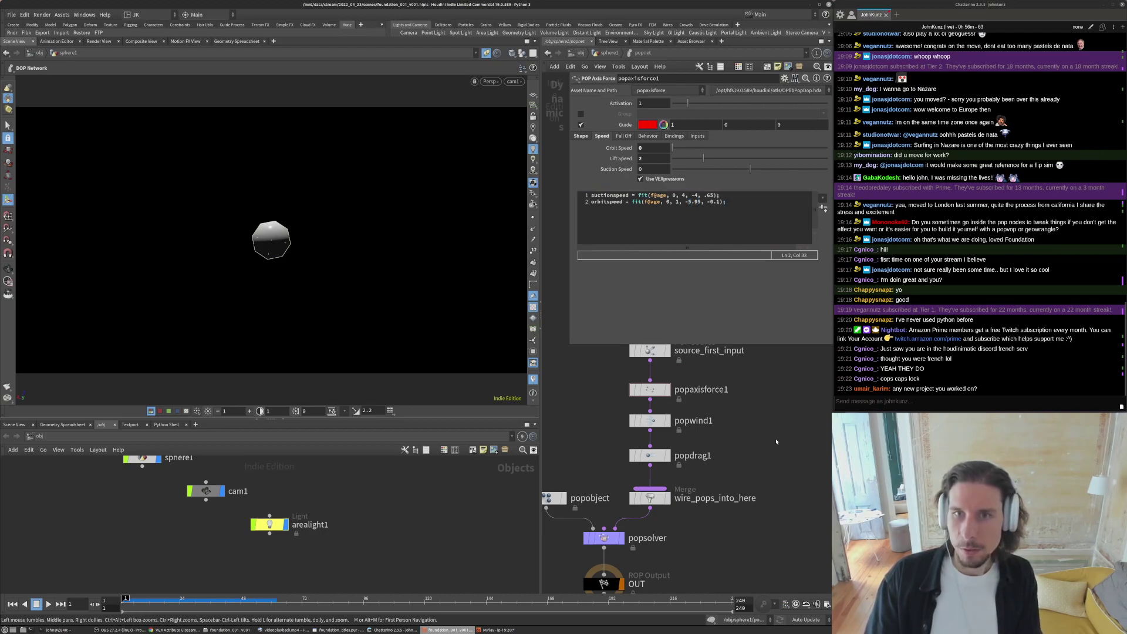
key(Up)
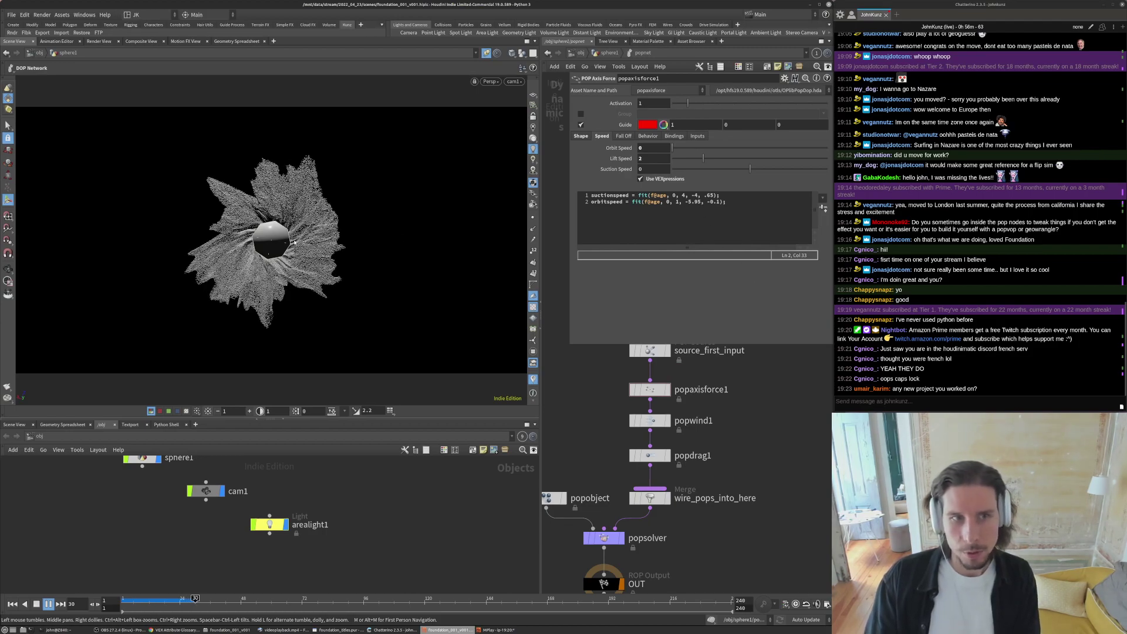
- Set the upper age limit in the orbit speed fit expression to 2 and replay the simulation from the start
key(Up)
key(ctrl+Up)
double_click(678, 201)
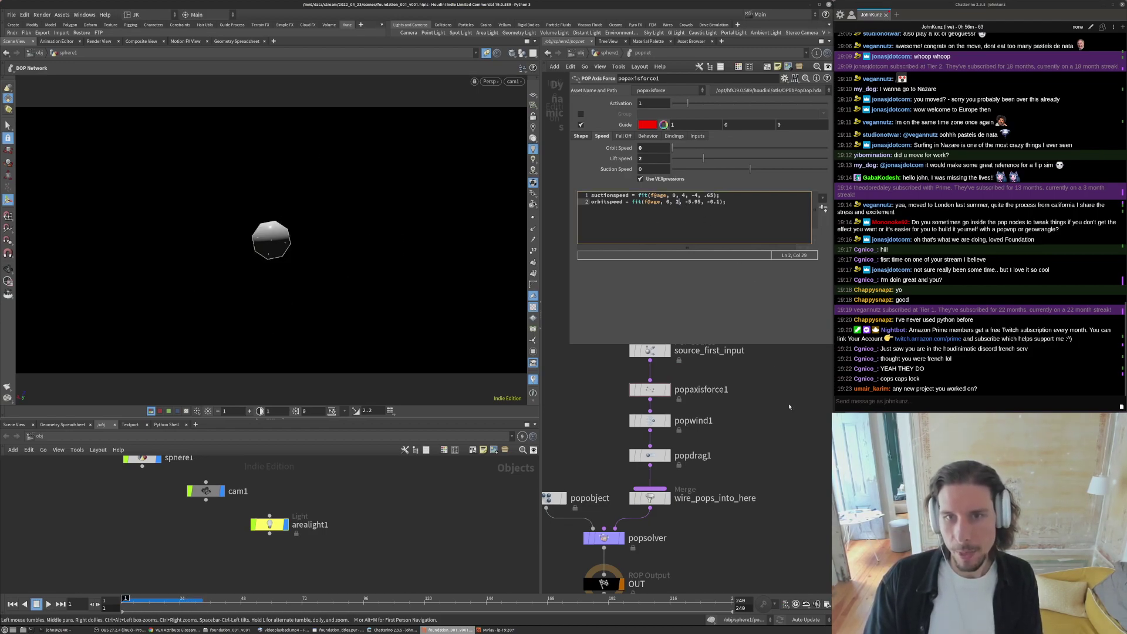
key(Up)
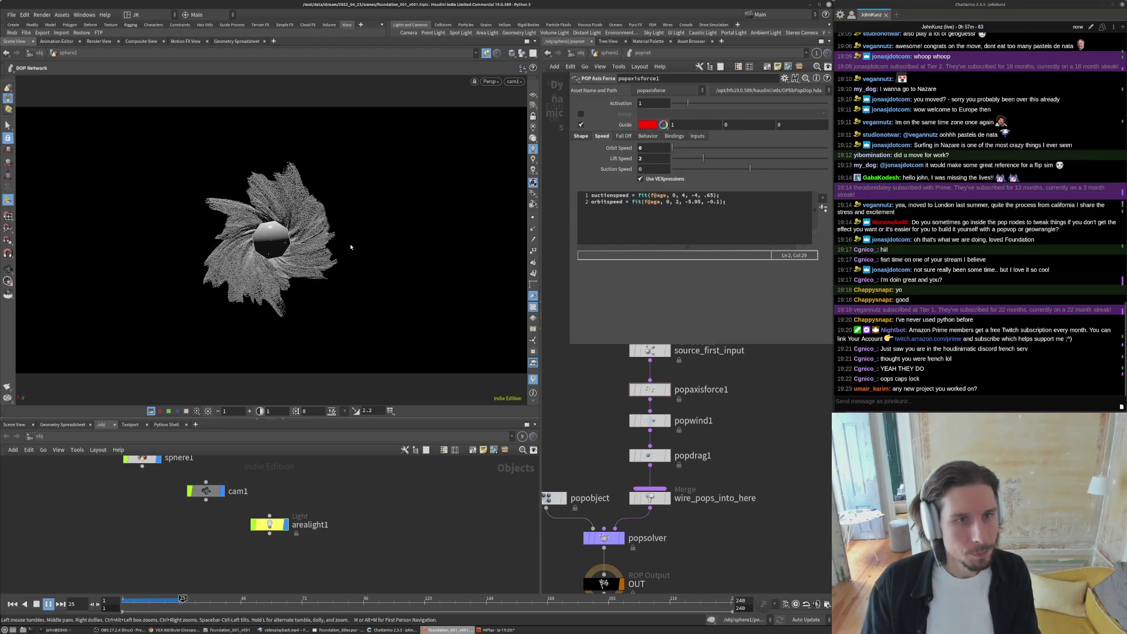
- Switch to the reference video player, examine the orange particle swirl around the black hole, and return to Houdini
click(285, 629)
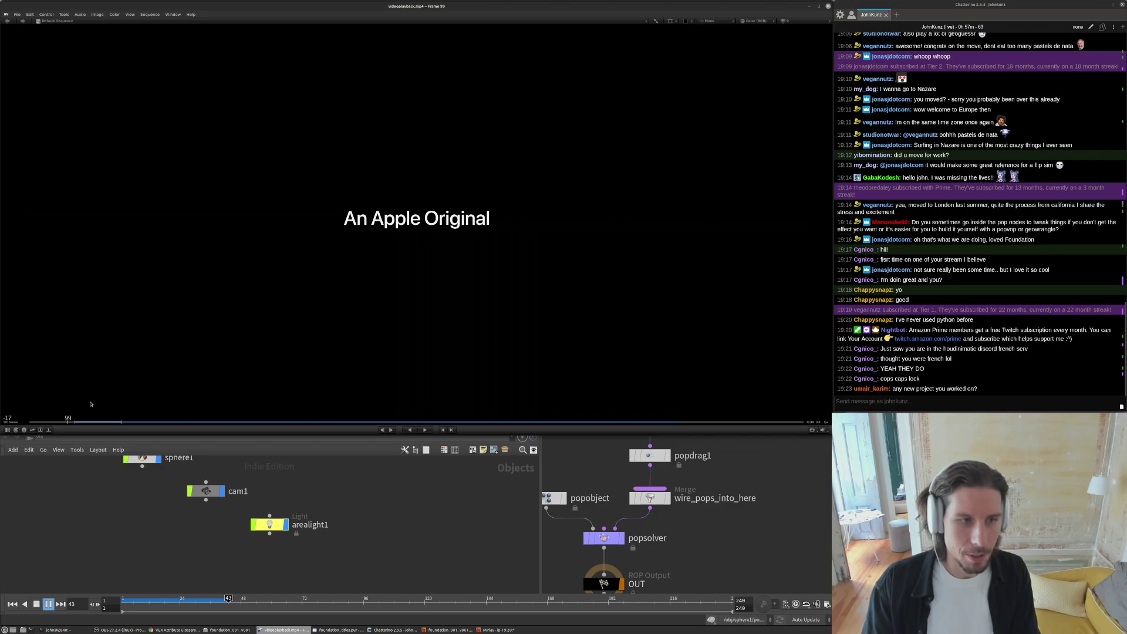
key(space)
mouse_move(129, 385)
mouse_down()
mouse_move(393, 234)
mouse_move(379, 233)
mouse_up()
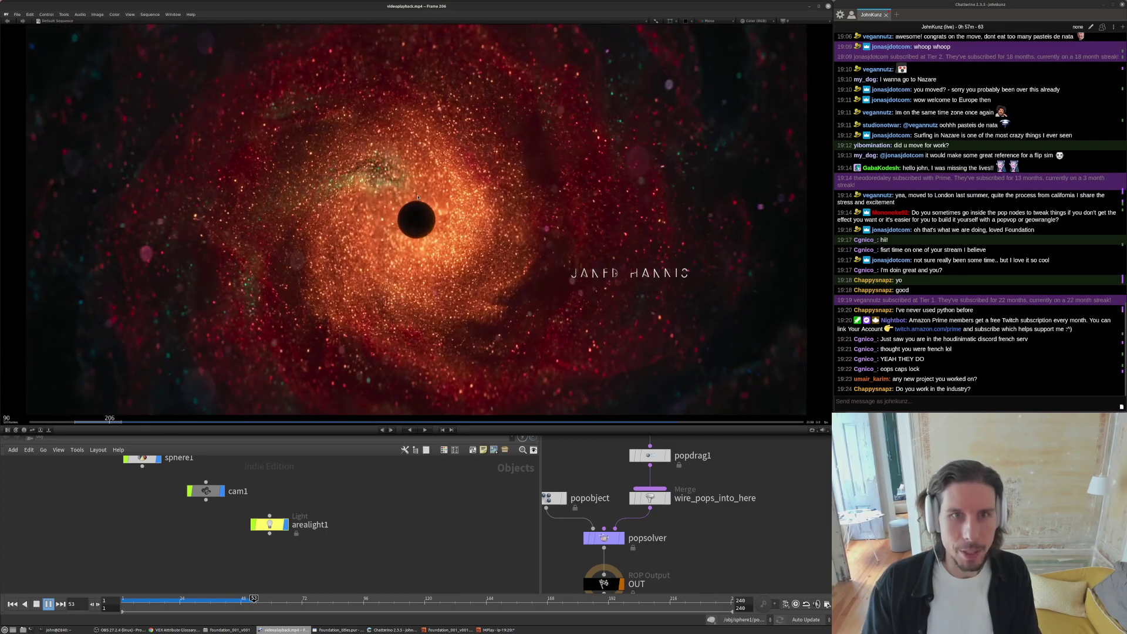
click(655, 524)
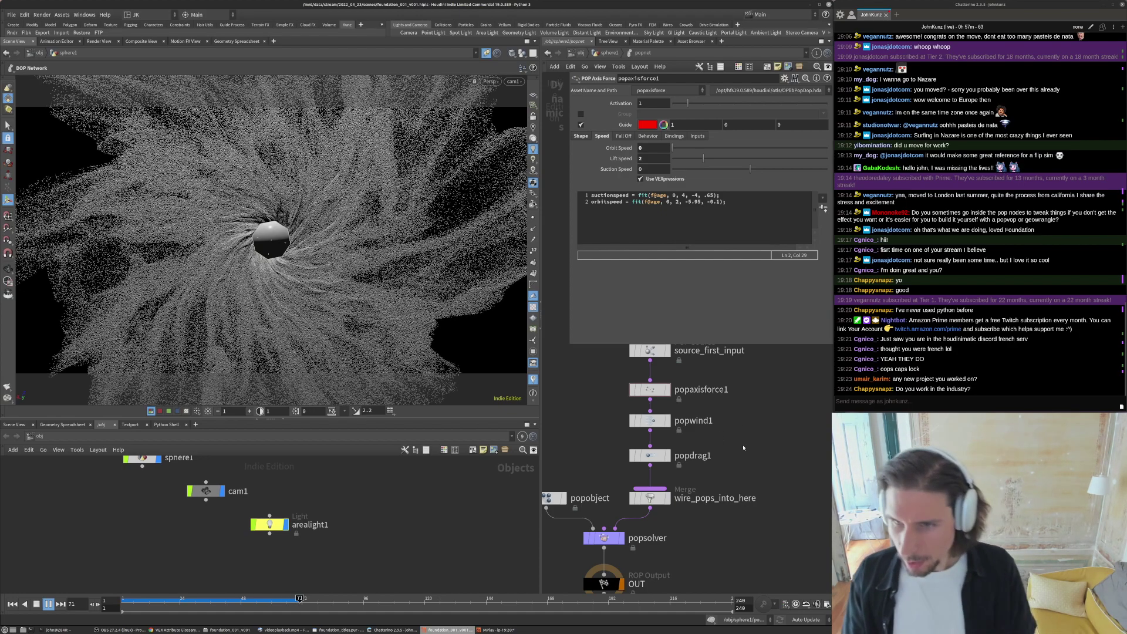
- Post the portfolio website's address in the stream chat
click(900, 399)
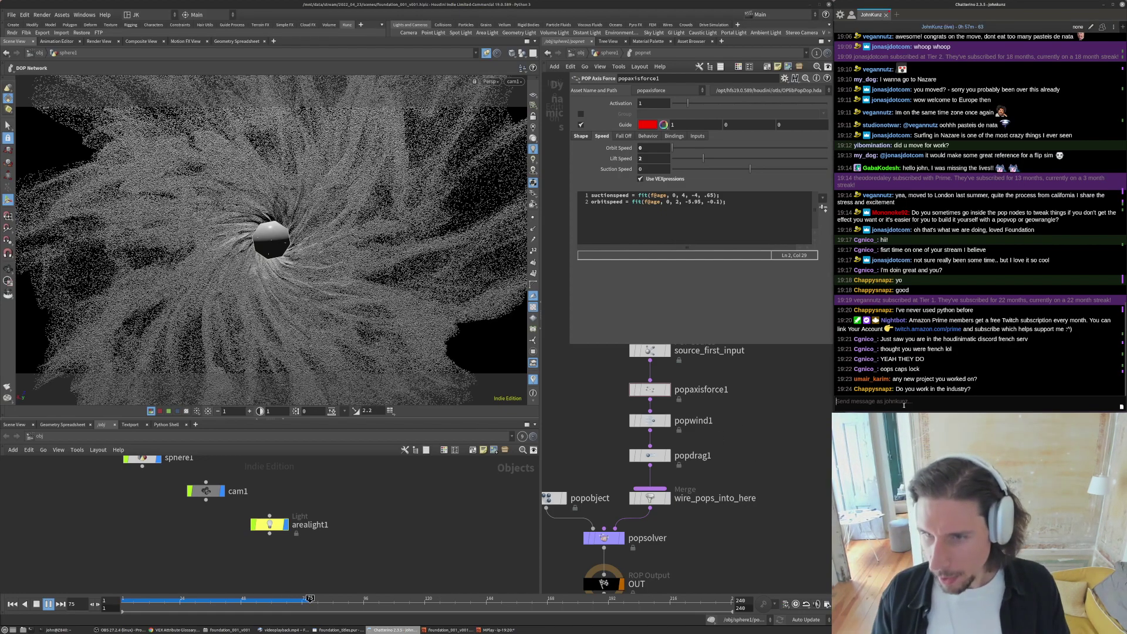
text(johnkunz.com)
key(Return)
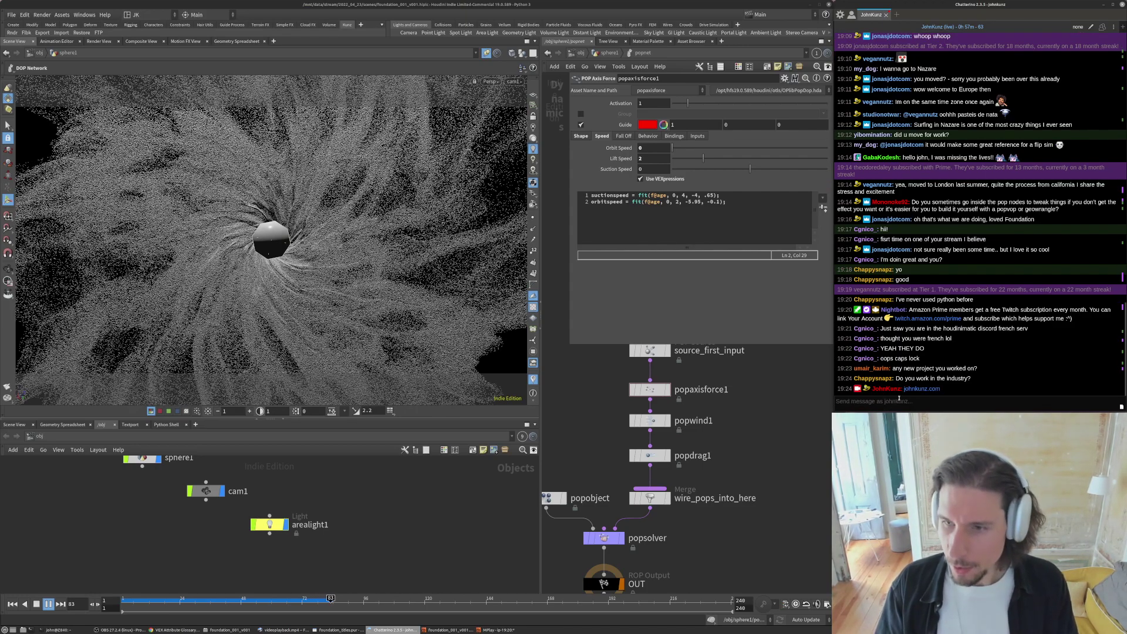
- Open the posted portfolio link in Firefox, browse through the project thumbnails, and close the browser window
click(914, 390)
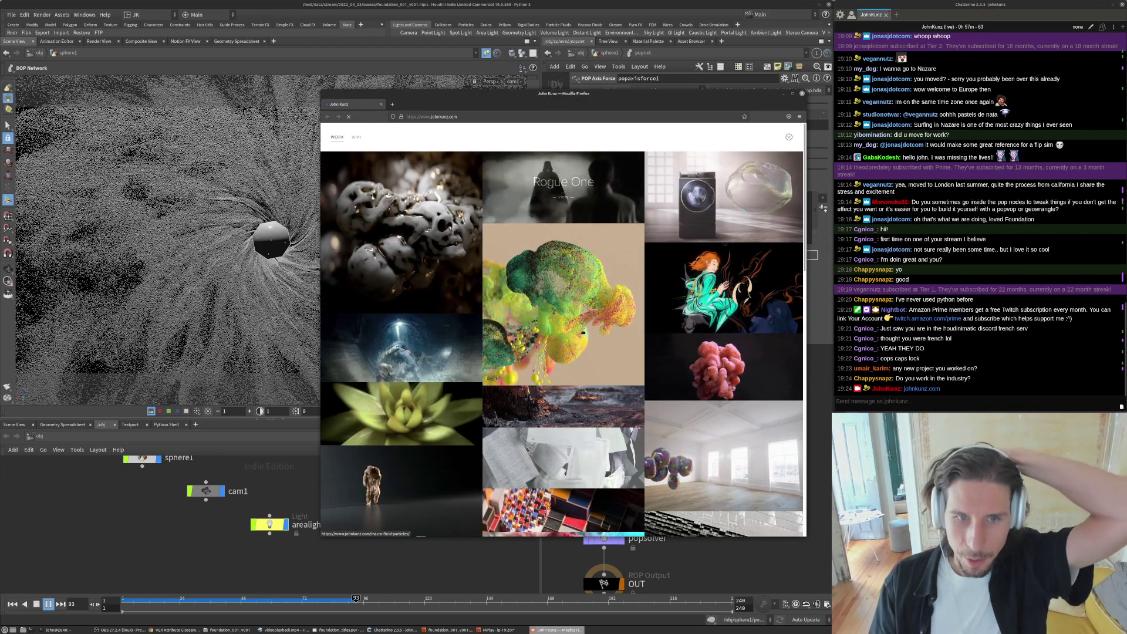
scroll(414, 275, up, 2)
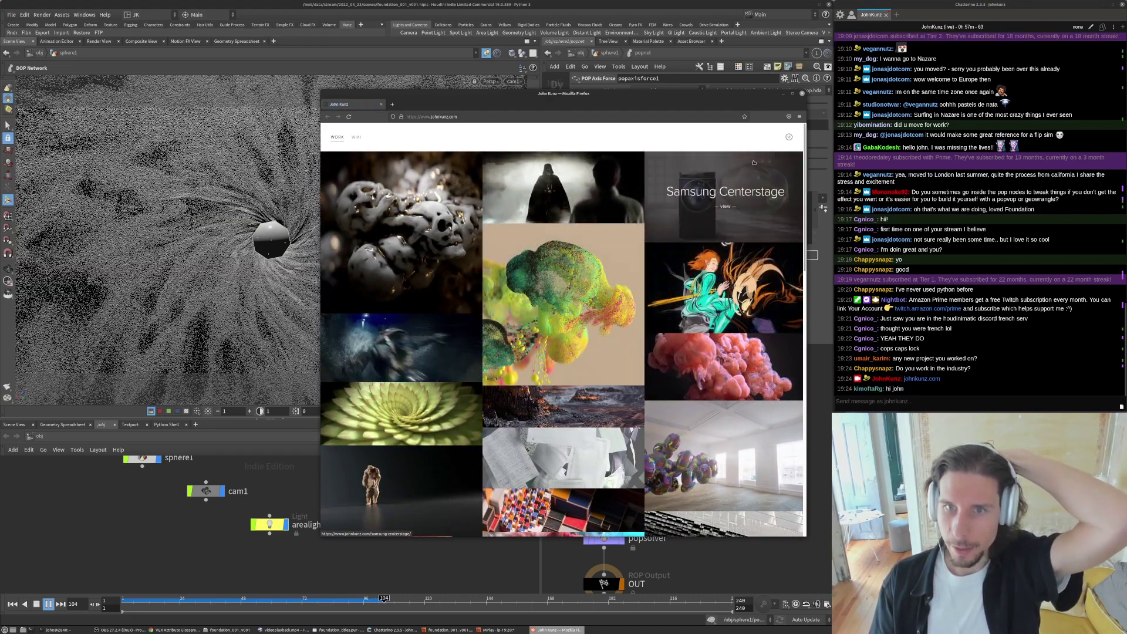
scroll(612, 247, down, 5)
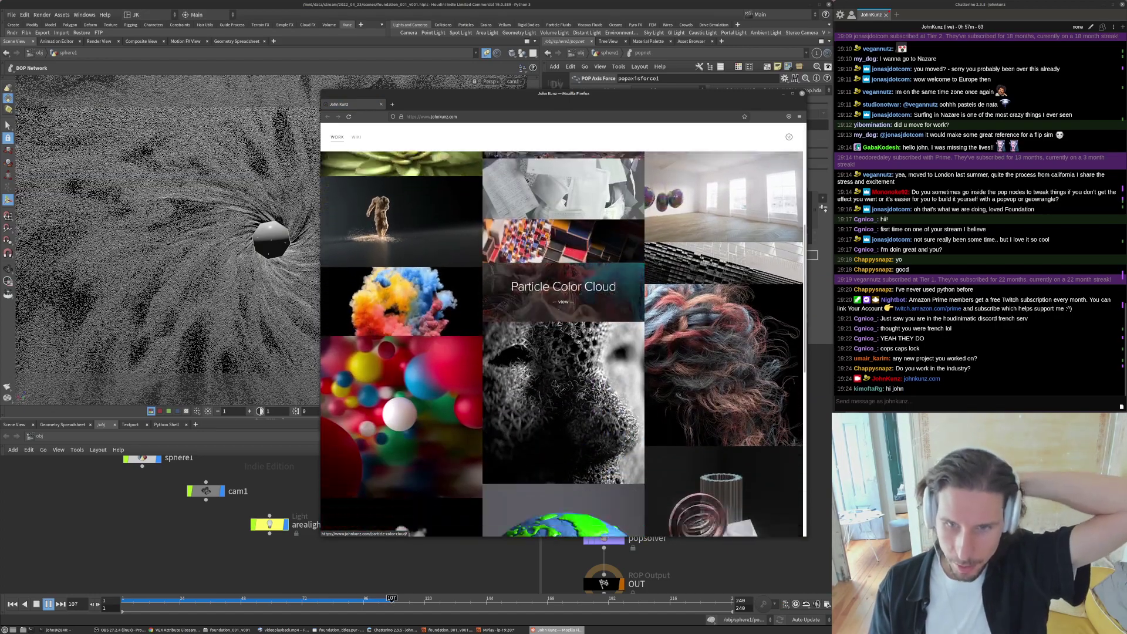
scroll(497, 334, down, 5)
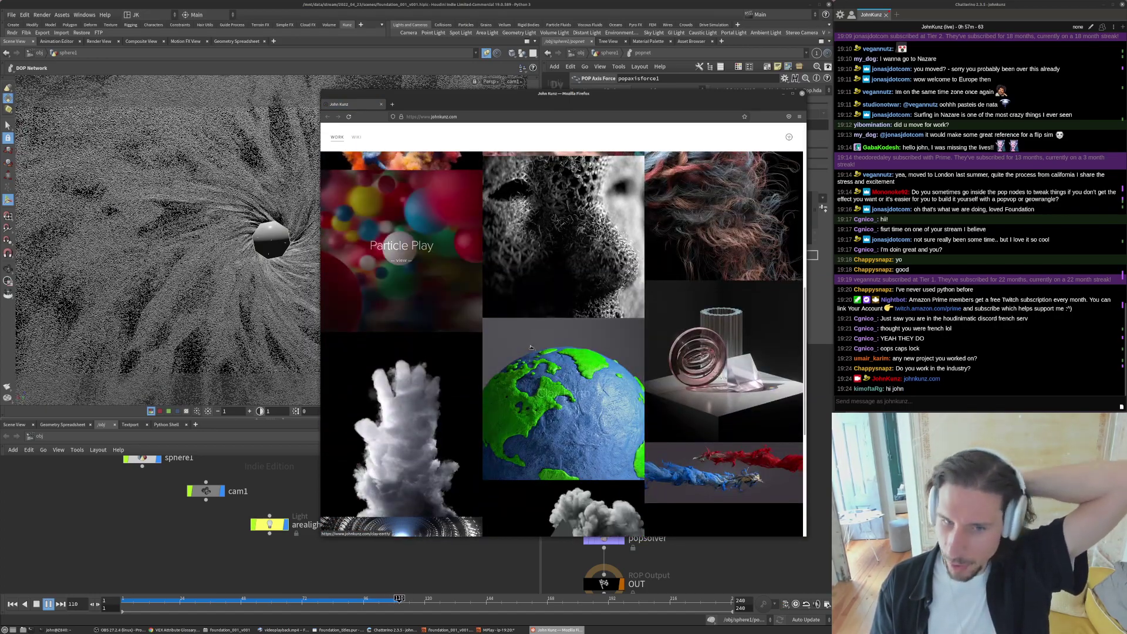
scroll(515, 327, down, 2)
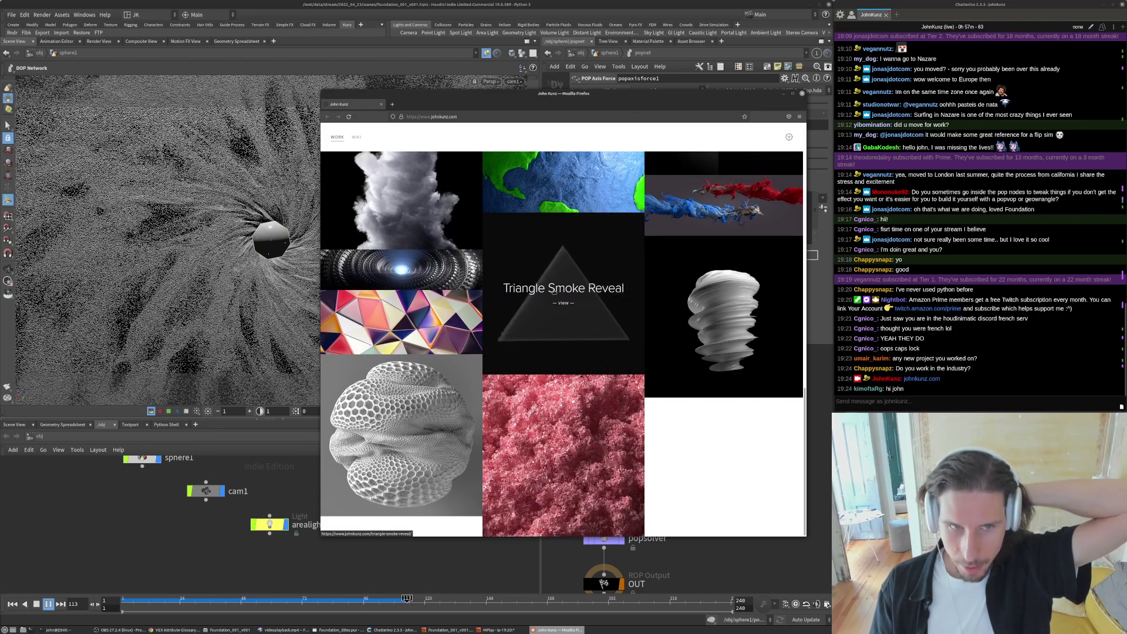
scroll(514, 327, up, 3)
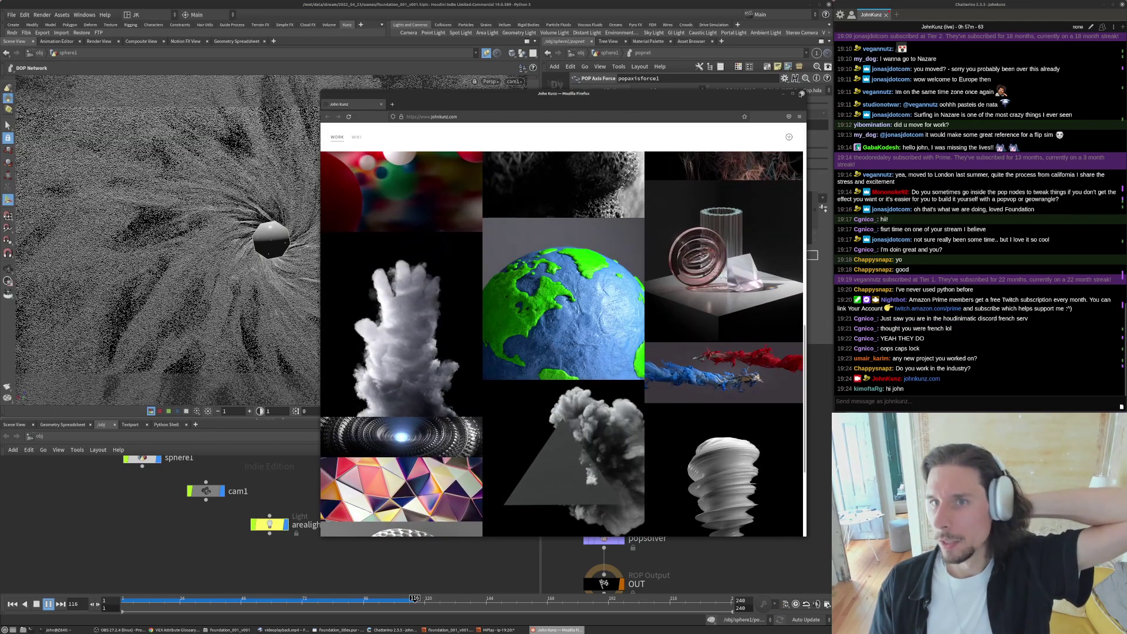
click(801, 93)
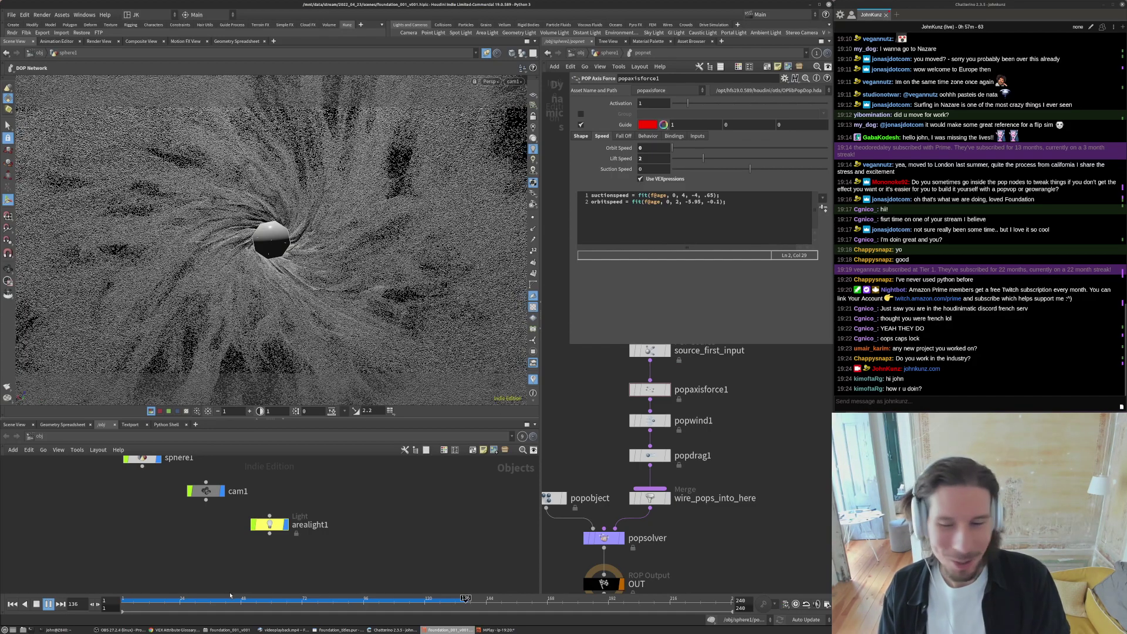
- Stop playback, set the suction speed expression's starting value to -3, and replay the simulation from the first frame
click(208, 602)
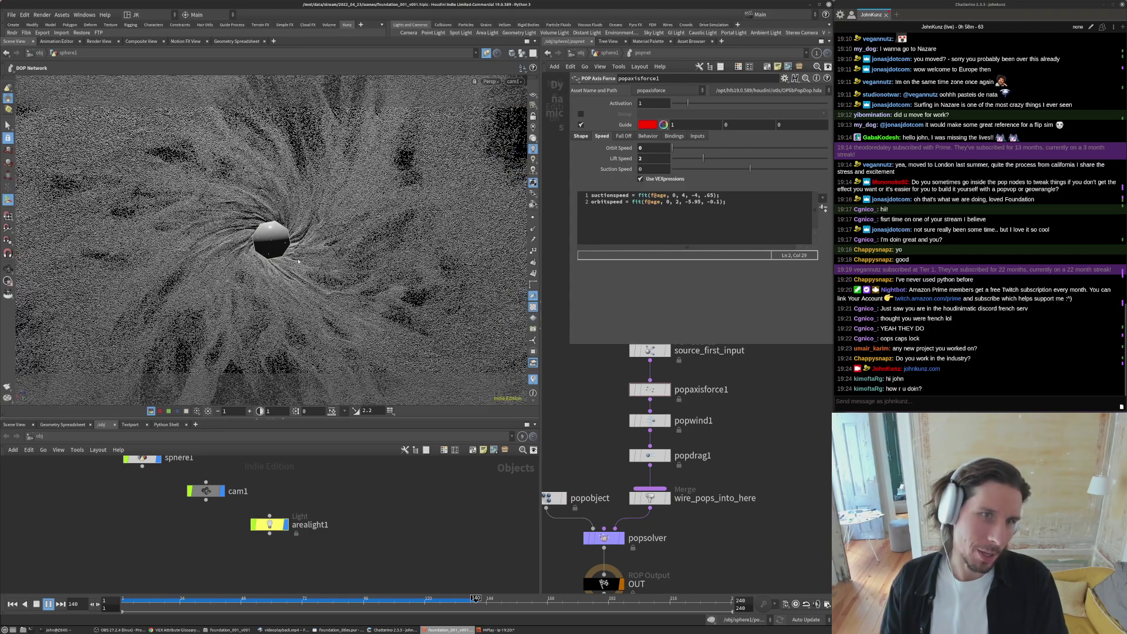
key(Escape)
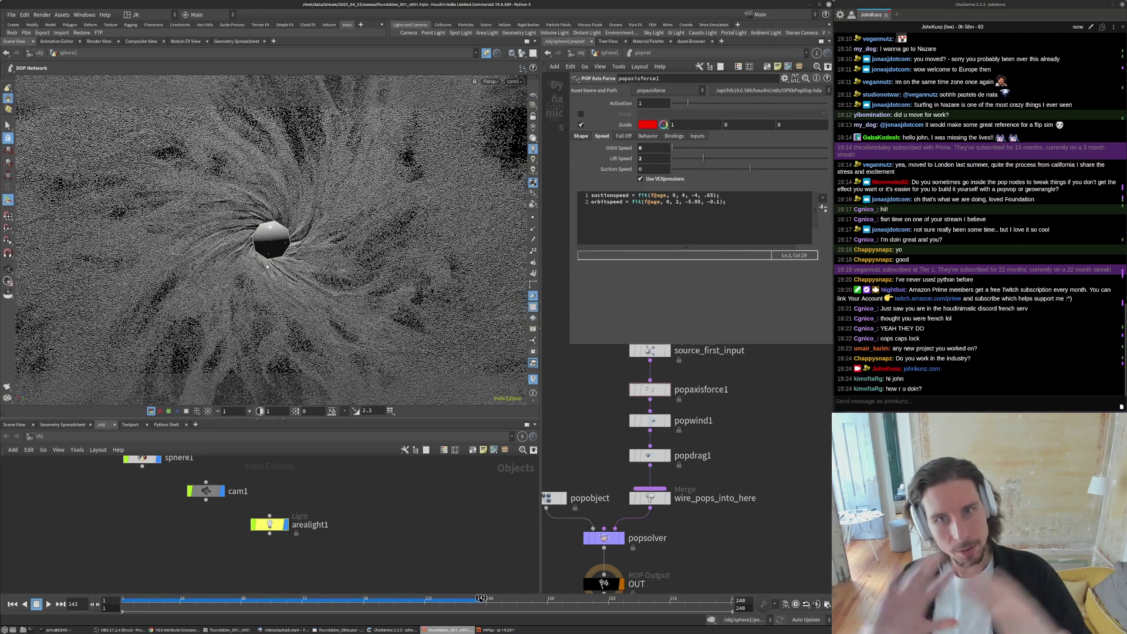
key(Right)
key(ctrl+Up)
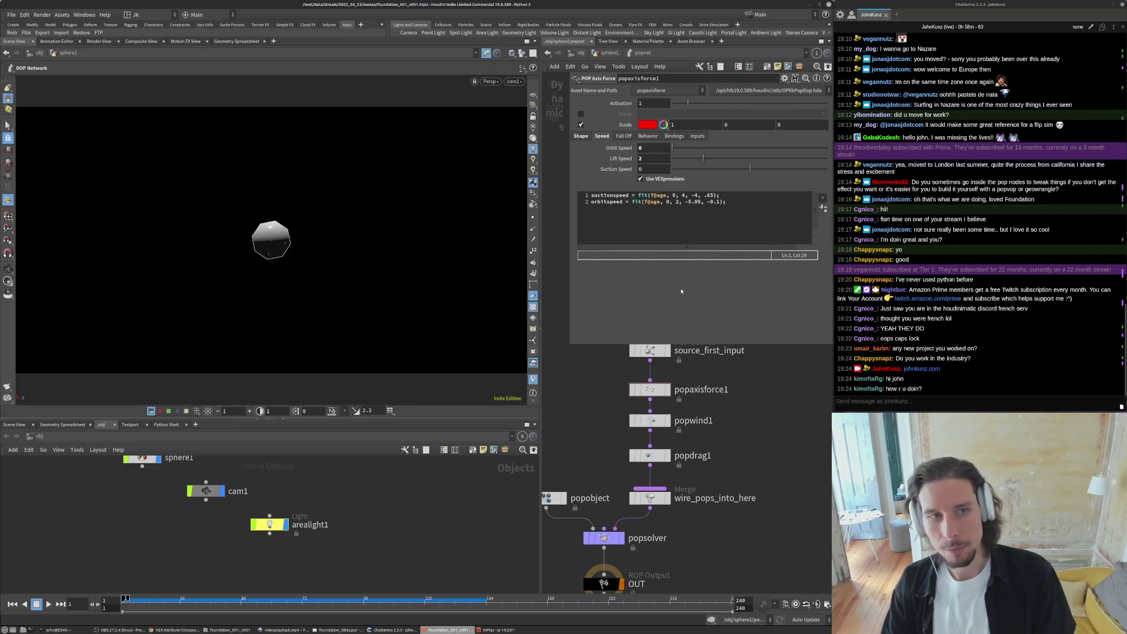
click(697, 195)
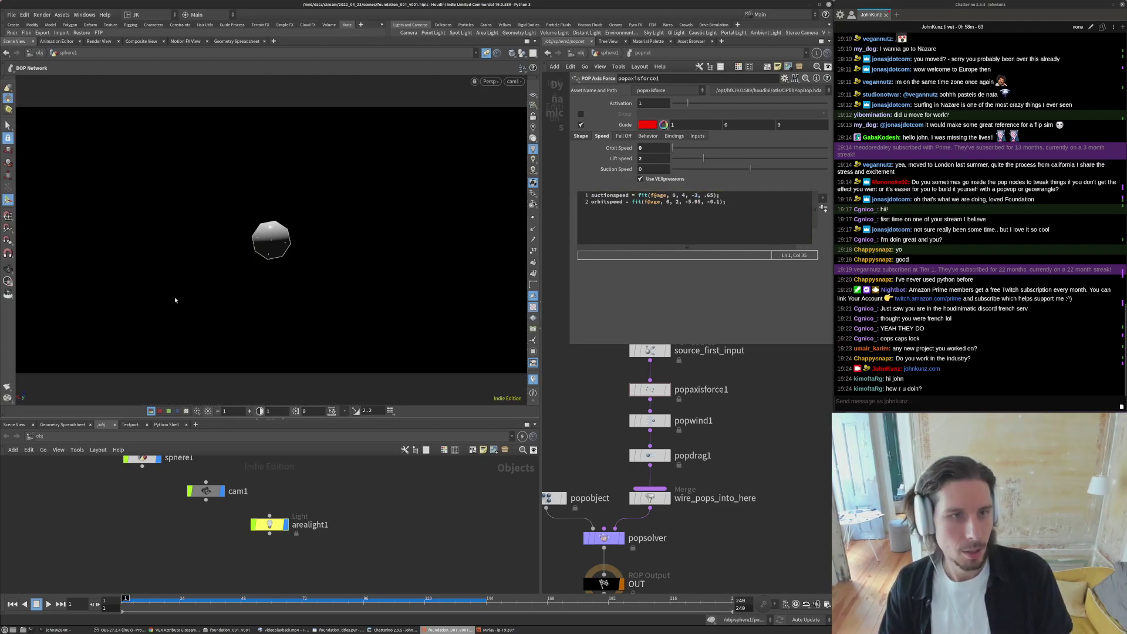
key(Up)
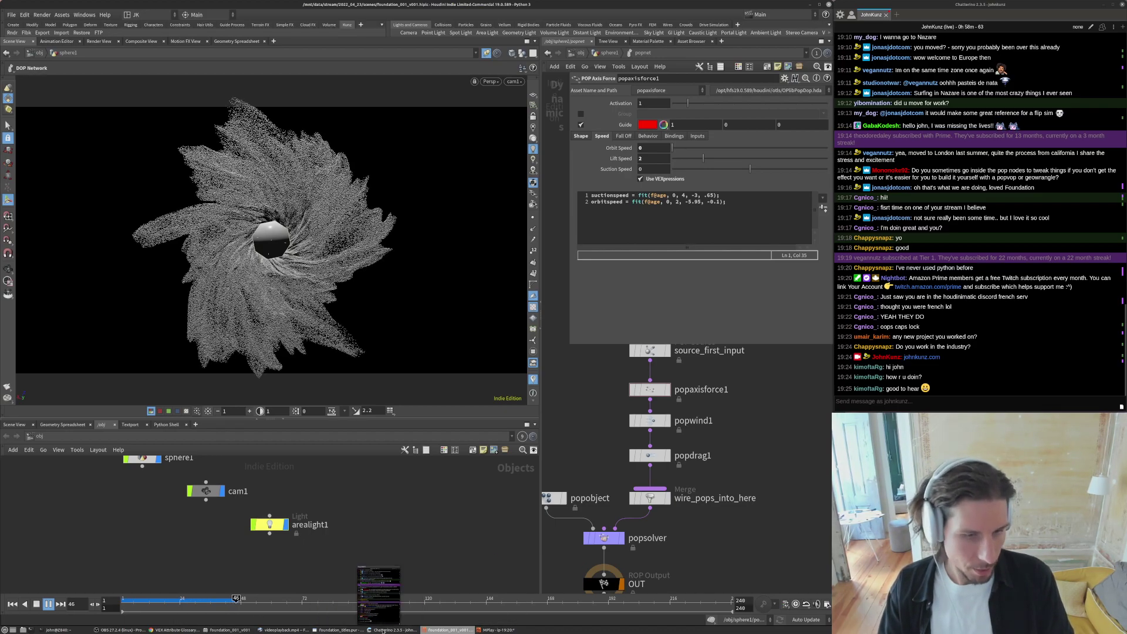
- Check the OBS stream information windows, view the braided rope image on Discord in Chrome, and return to Houdini
click(138, 630)
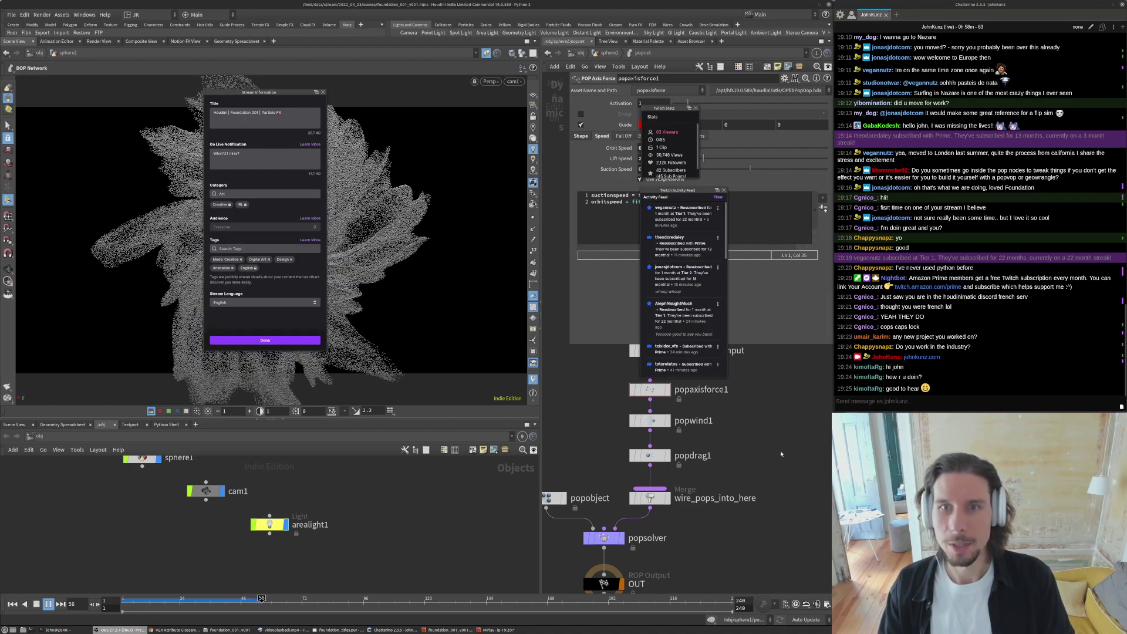
click(779, 467)
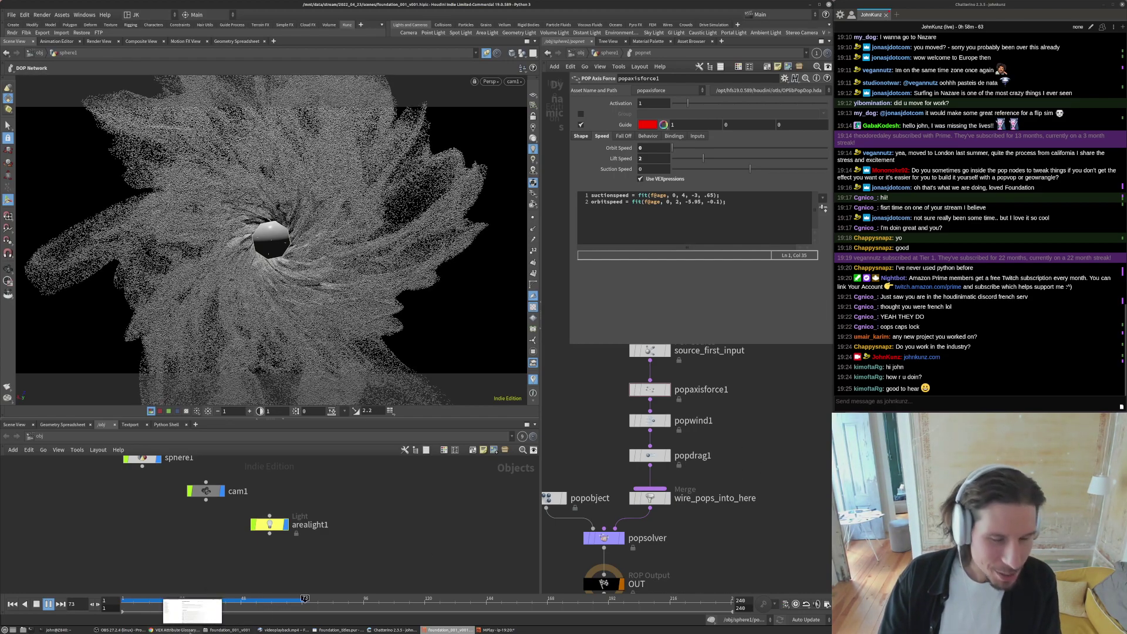
click(175, 630)
click(101, 272)
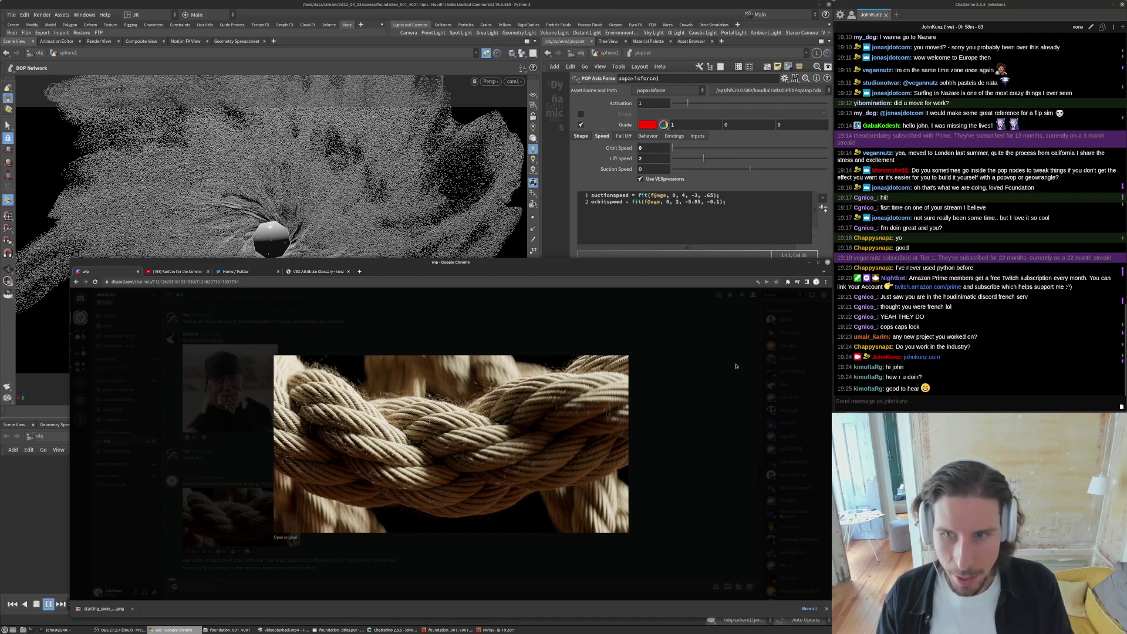
click(553, 223)
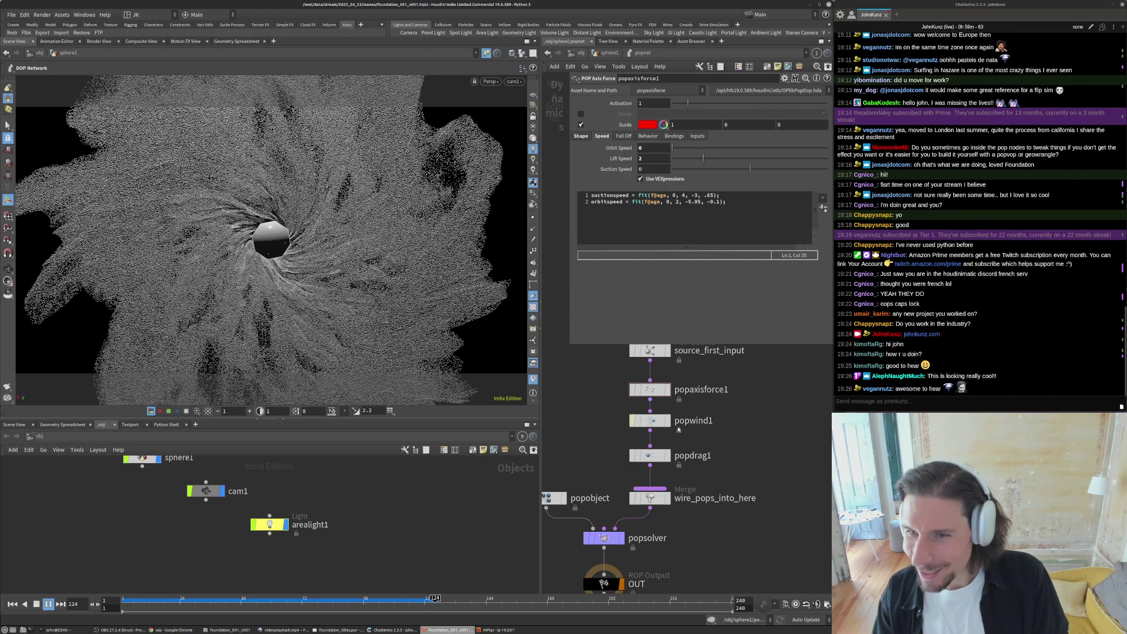
- Inspect the particle spread from another angle, restore the previous camera view, and play the simulation again
click(178, 599)
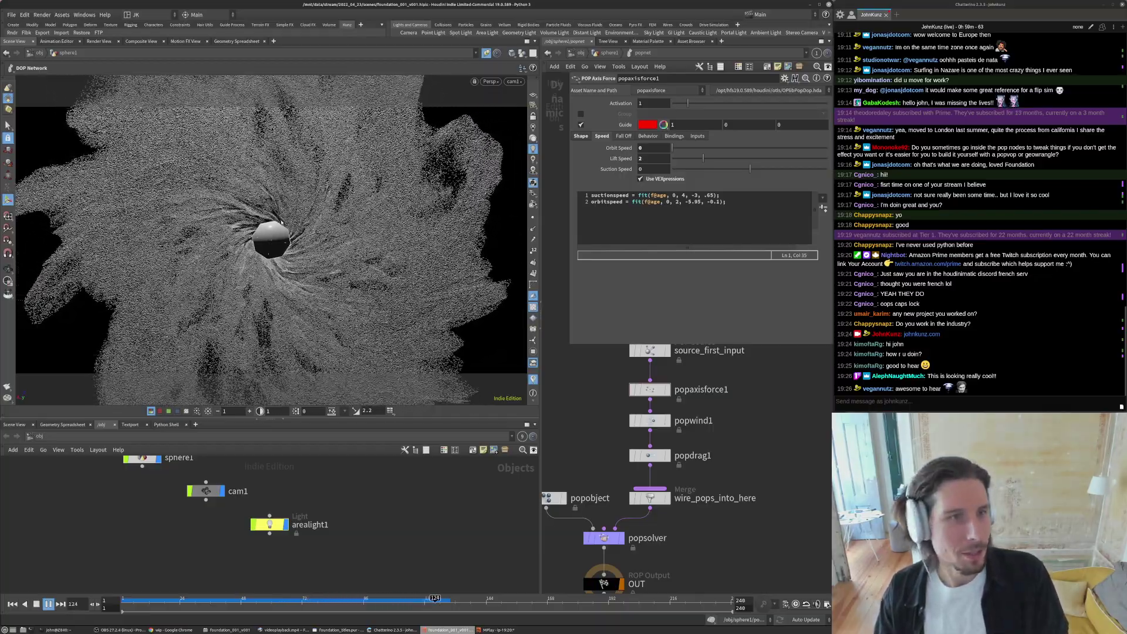
alt+drag(287, 260, 271, 189)
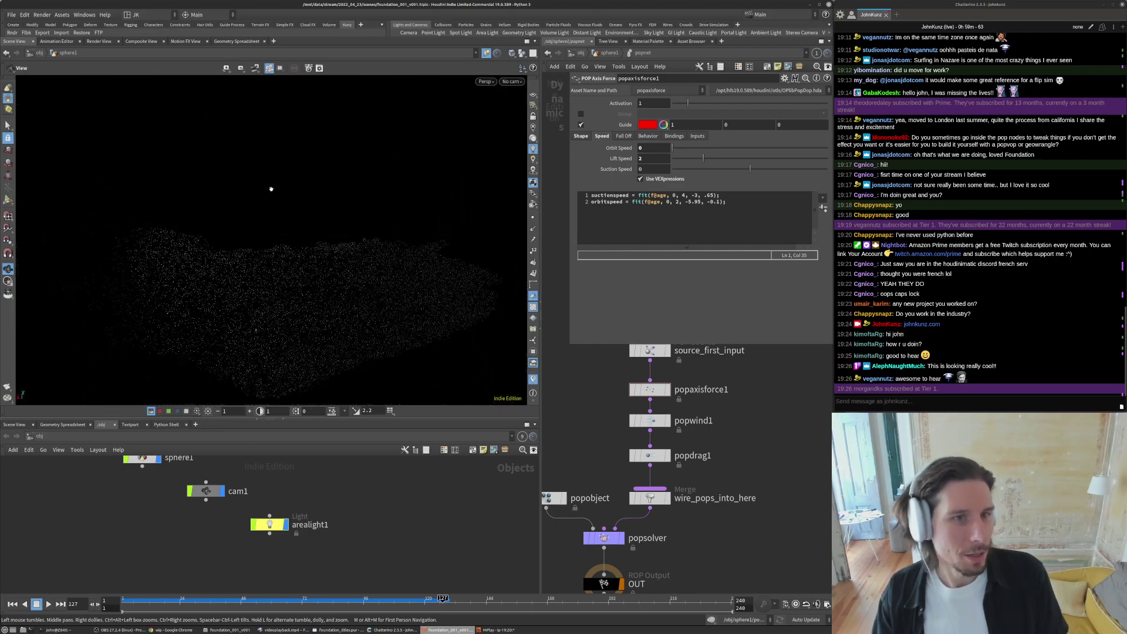
key(ctrl+backslash)
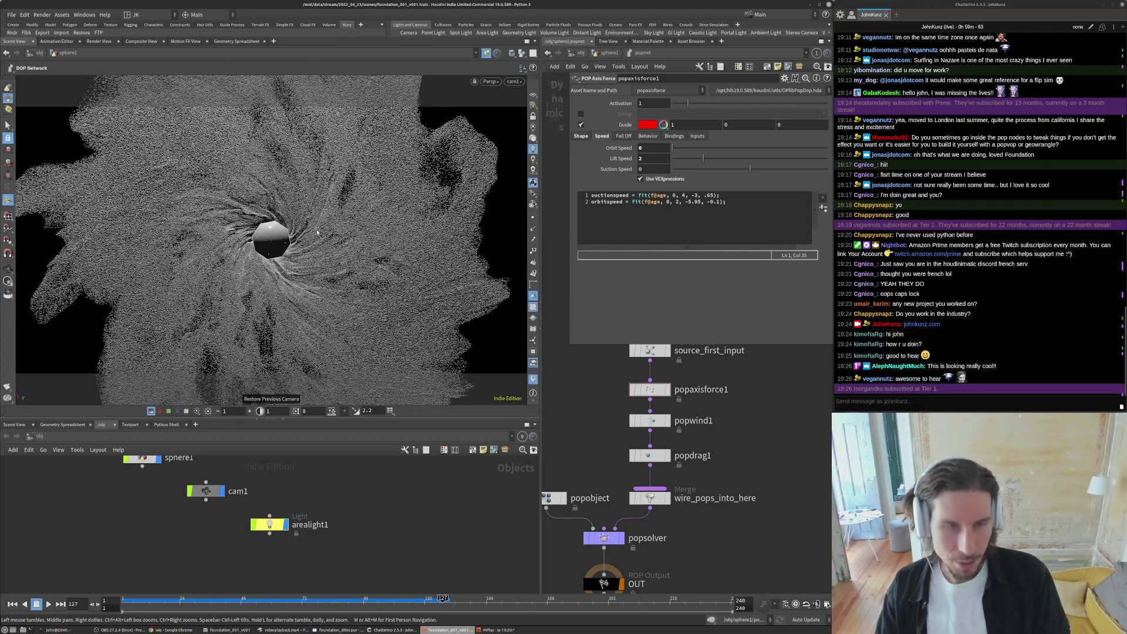
key(ctrl+Up)
key(Up)
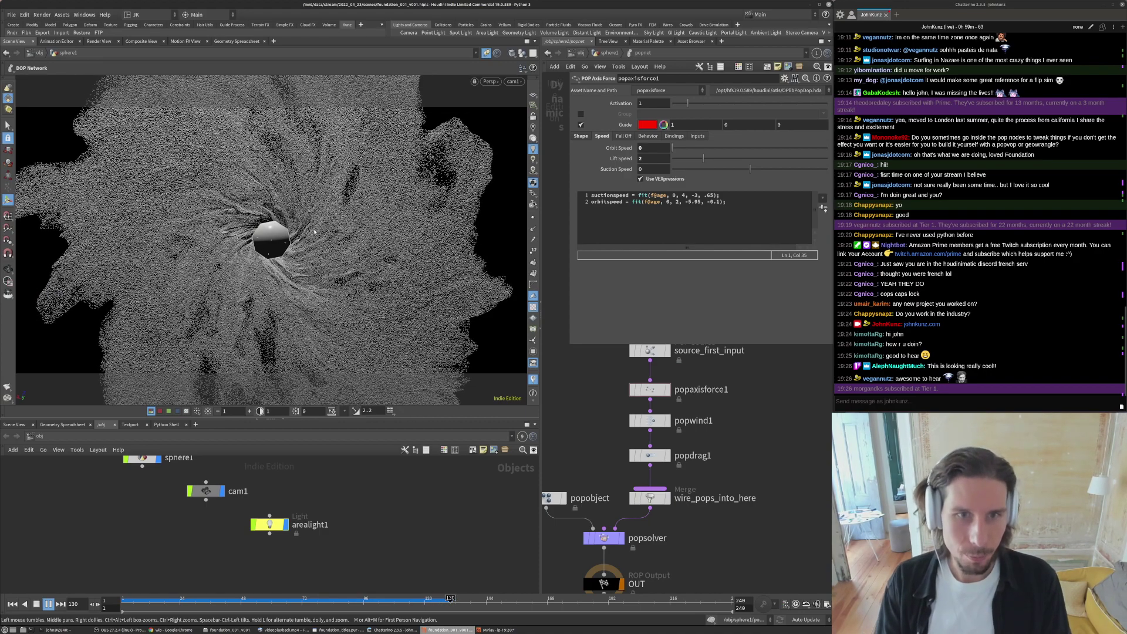
- Examine the particles around the sphere up close at frame 85, restore the camera view, and resume playback
click(326, 603)
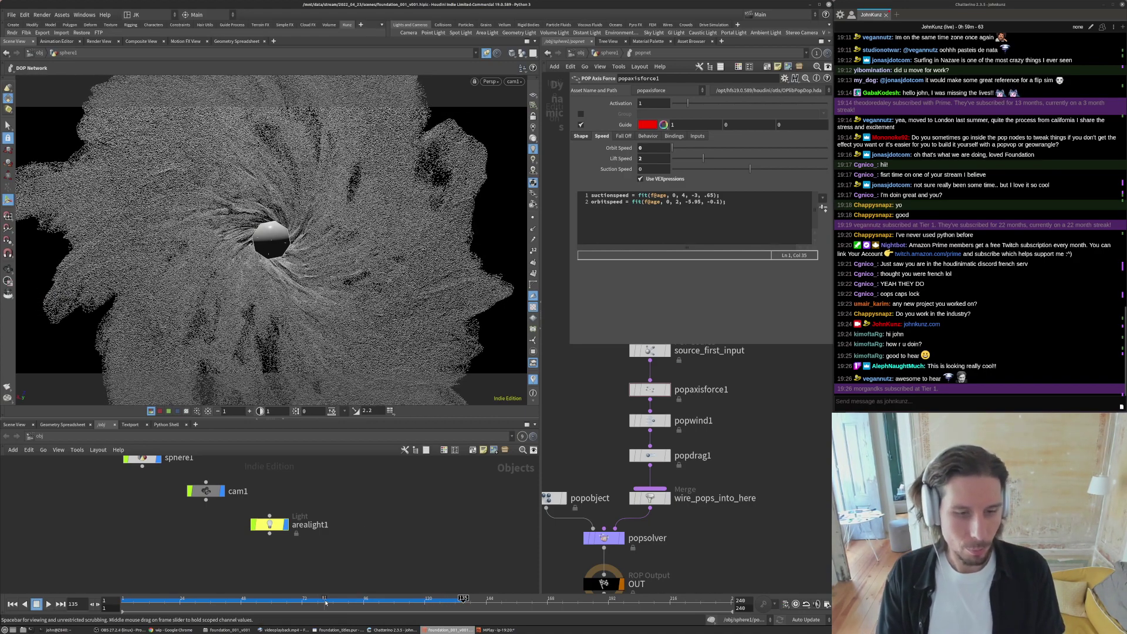
click(151, 601)
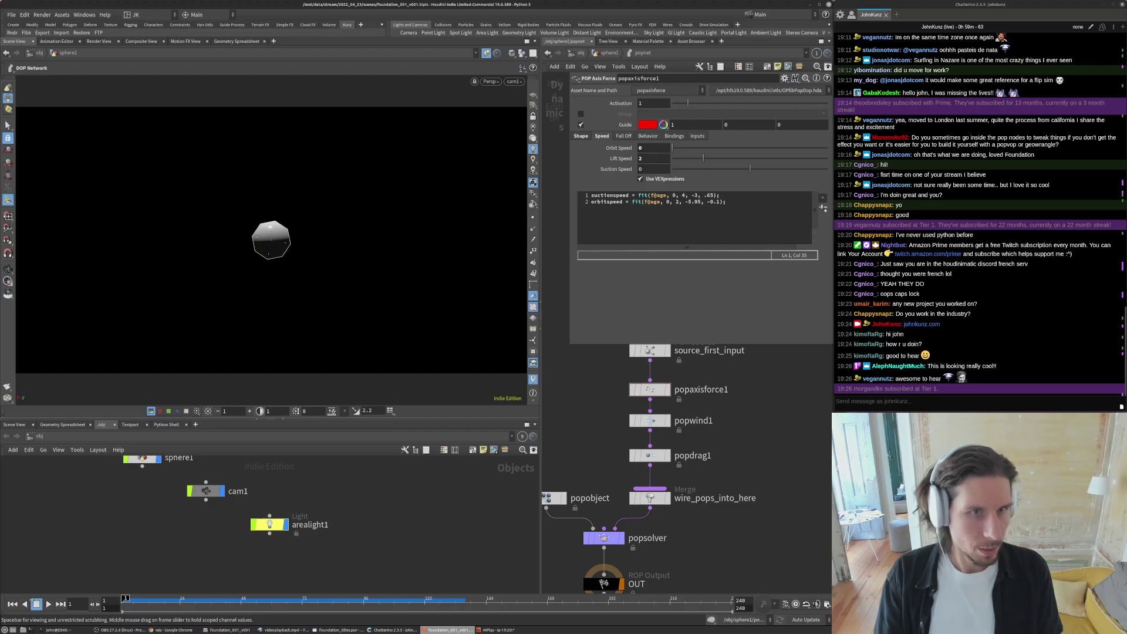
drag(217, 597, 334, 588)
alt+drag(307, 213, 273, 272)
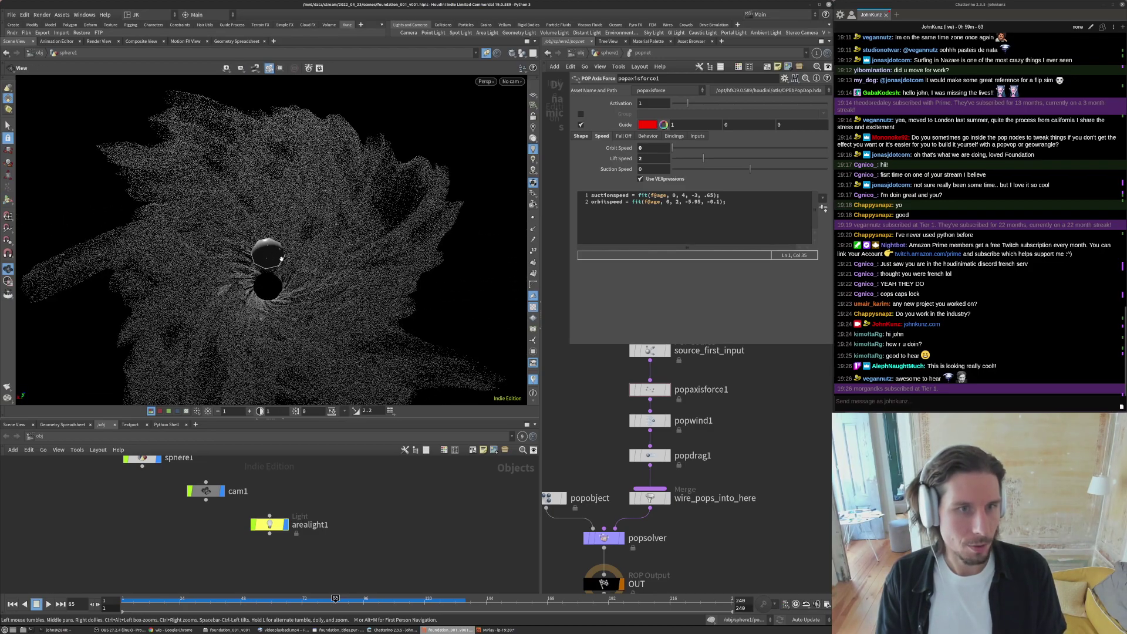
alt+drag(288, 318, 296, 250)
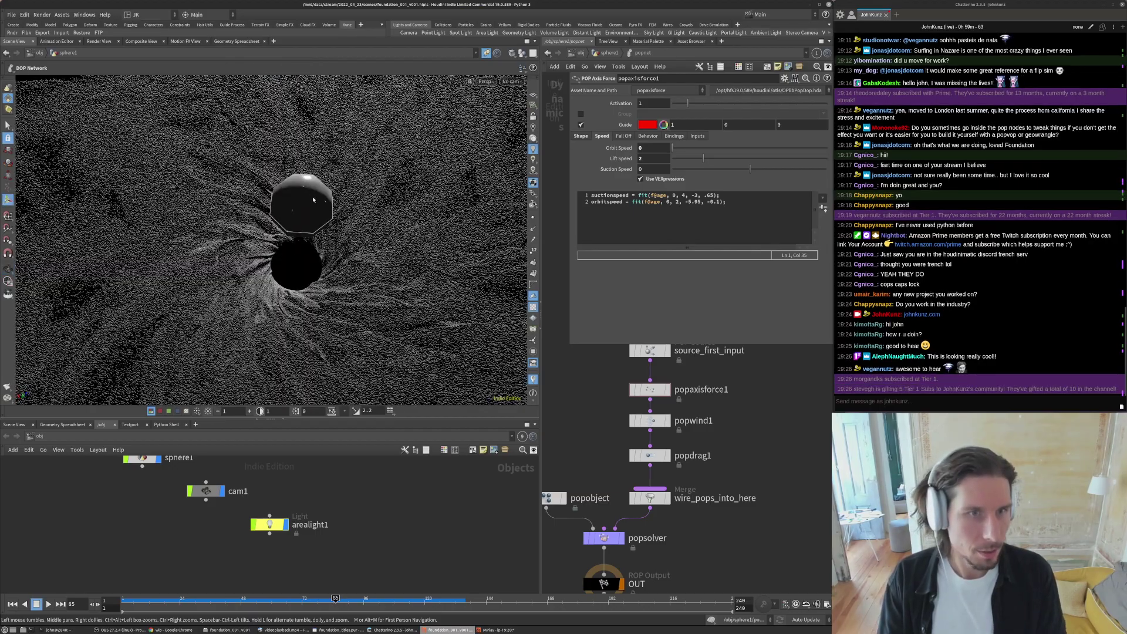
key(bracketleft)
key(Up)
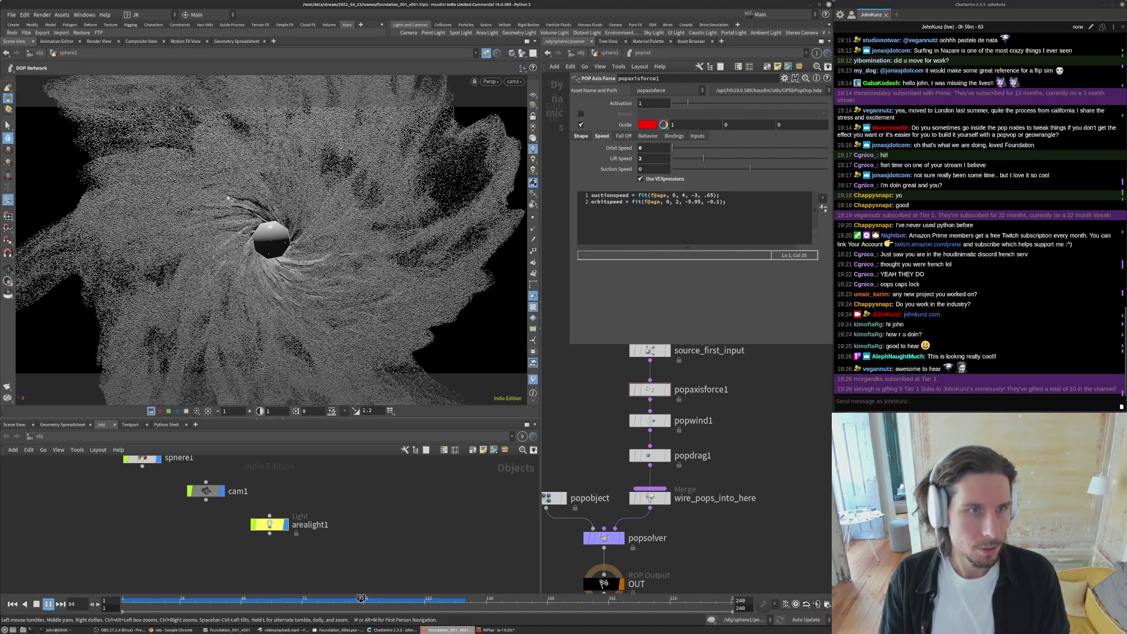
- Stop playback, return to the first frame, and display the popwind1 node's parameters
key(Up)
key(ctrl+Up)
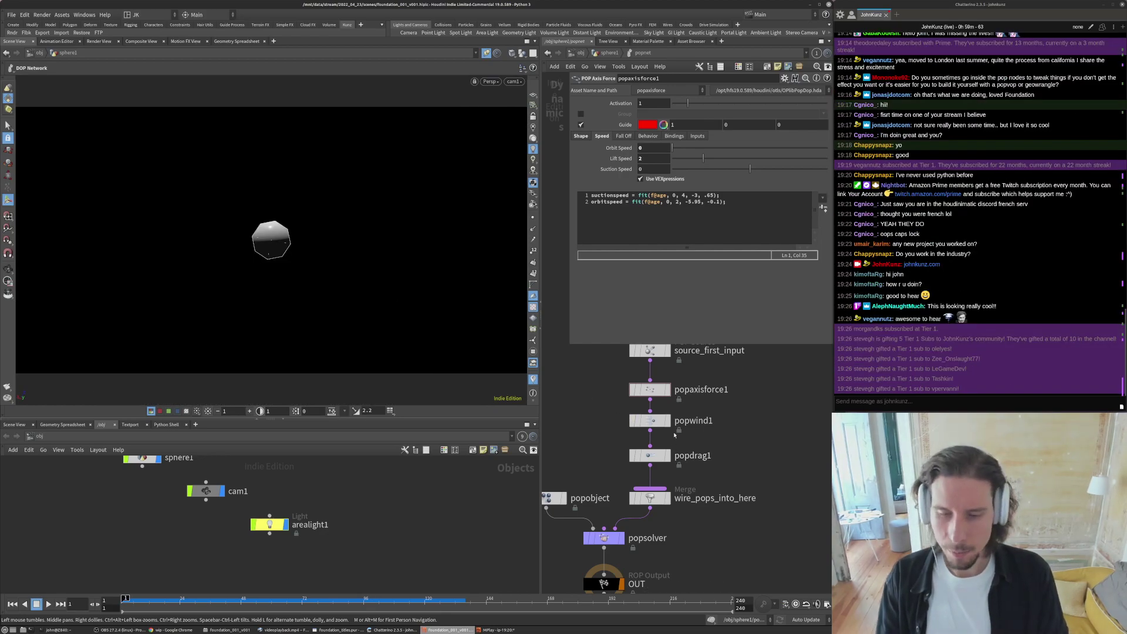
click(650, 421)
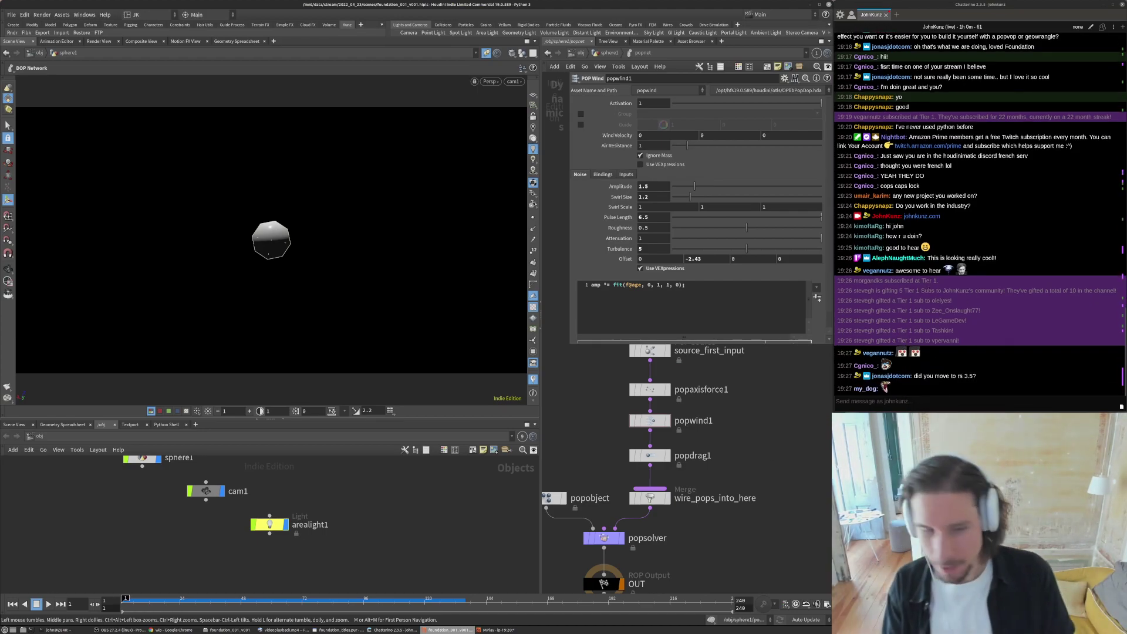
- Switch to Chrome, dismiss the rope image, and look up the Vellum Caged Inflation tutorial post in Discord's bonus-feed channel
mouse_move(405, 630)
mouse_move(178, 631)
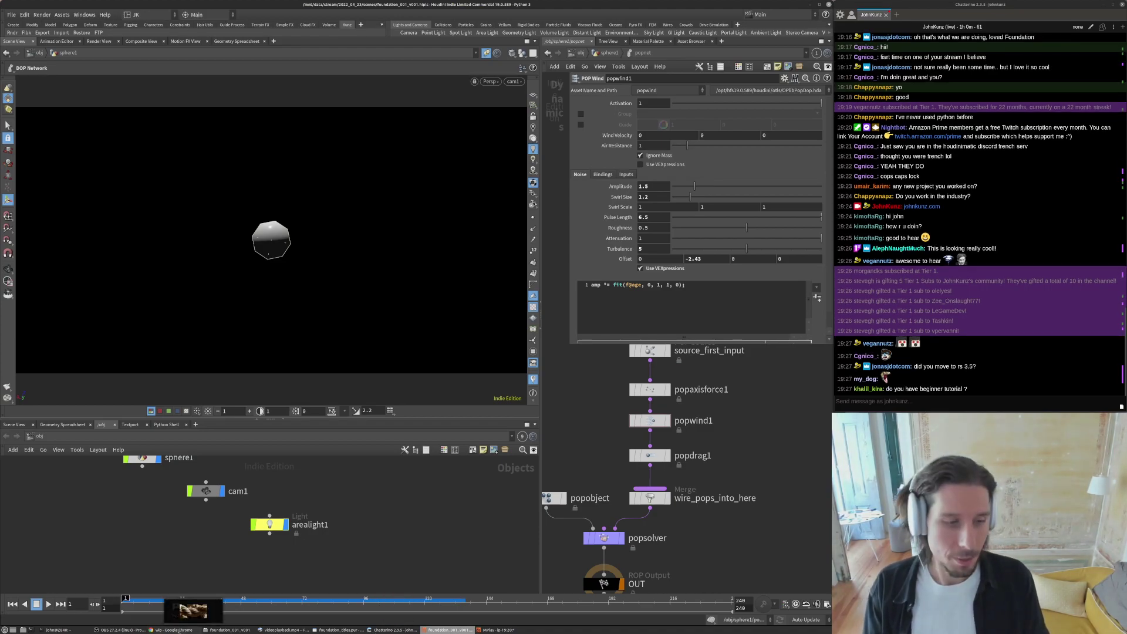
click(178, 631)
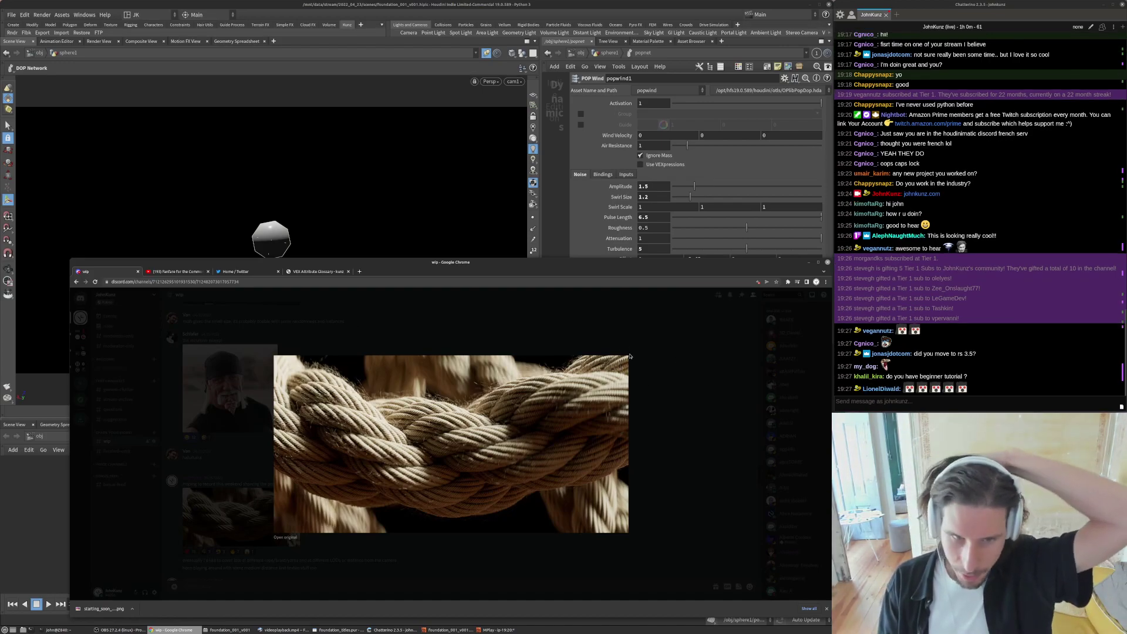
click(641, 383)
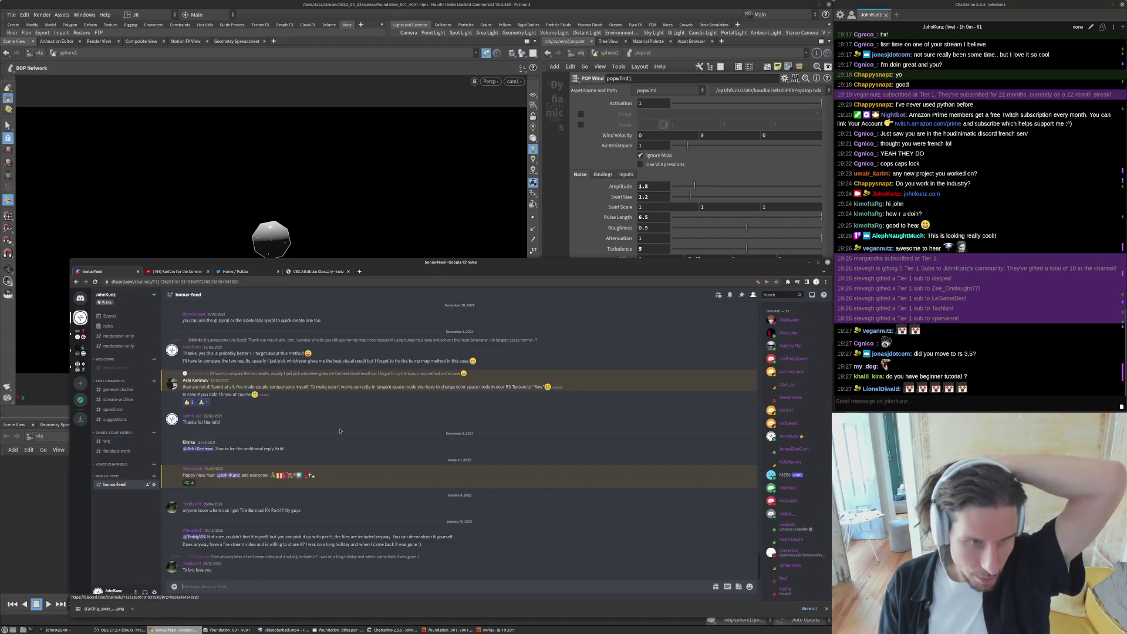
scroll(285, 513, up, 3)
scroll(284, 512, up, 10)
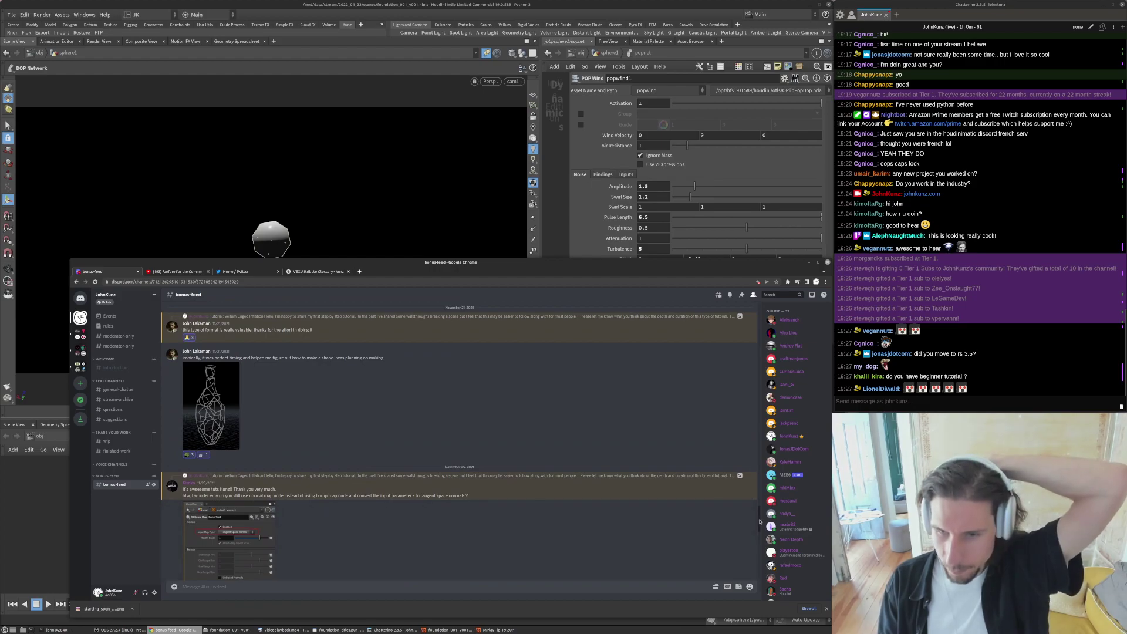
scroll(262, 482, up, 5)
scroll(263, 482, down, 3)
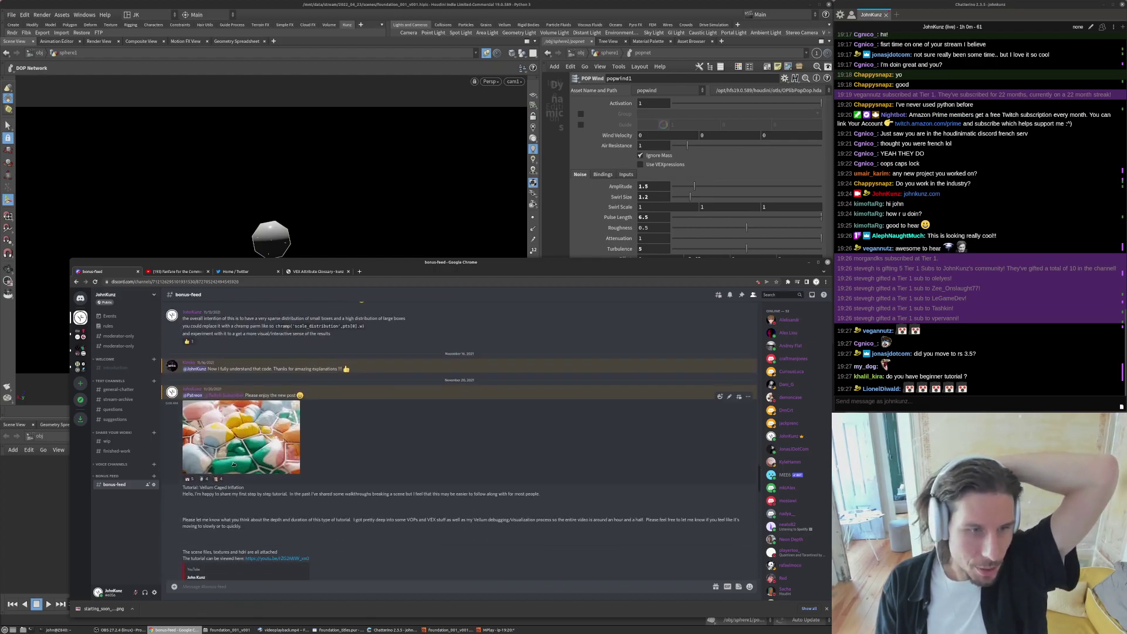
scroll(258, 487, up, 3)
scroll(255, 494, down, 3)
scroll(255, 495, down, 2)
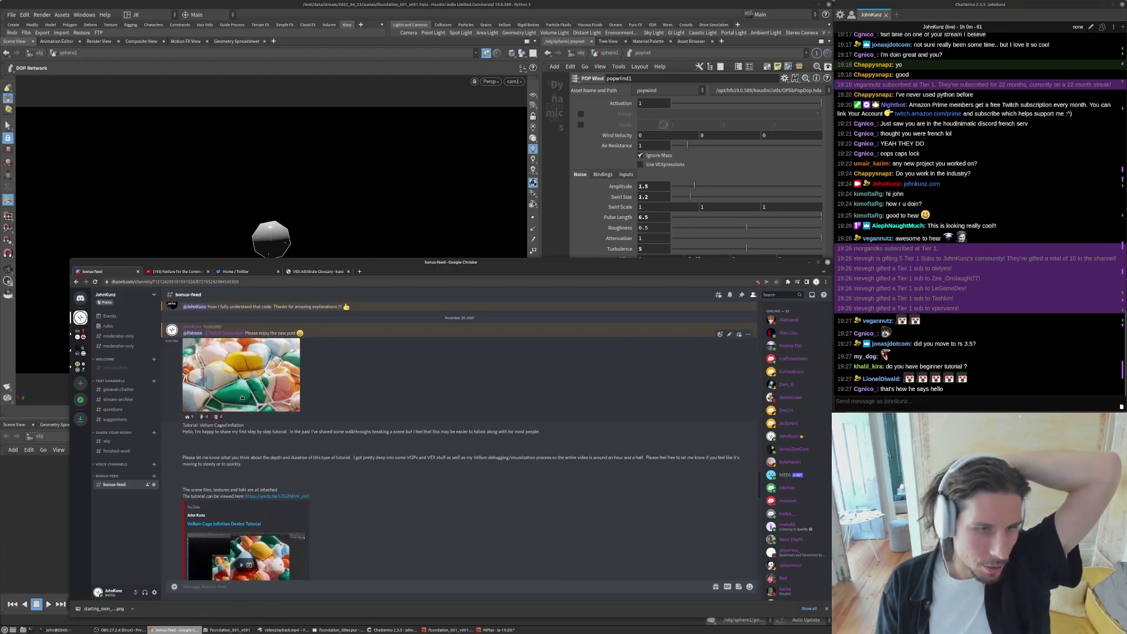
- Browse older bonus-feed posts, enlarge the balloon numbers image, and return to Houdini
scroll(352, 541, up, 4)
scroll(352, 540, up, 5)
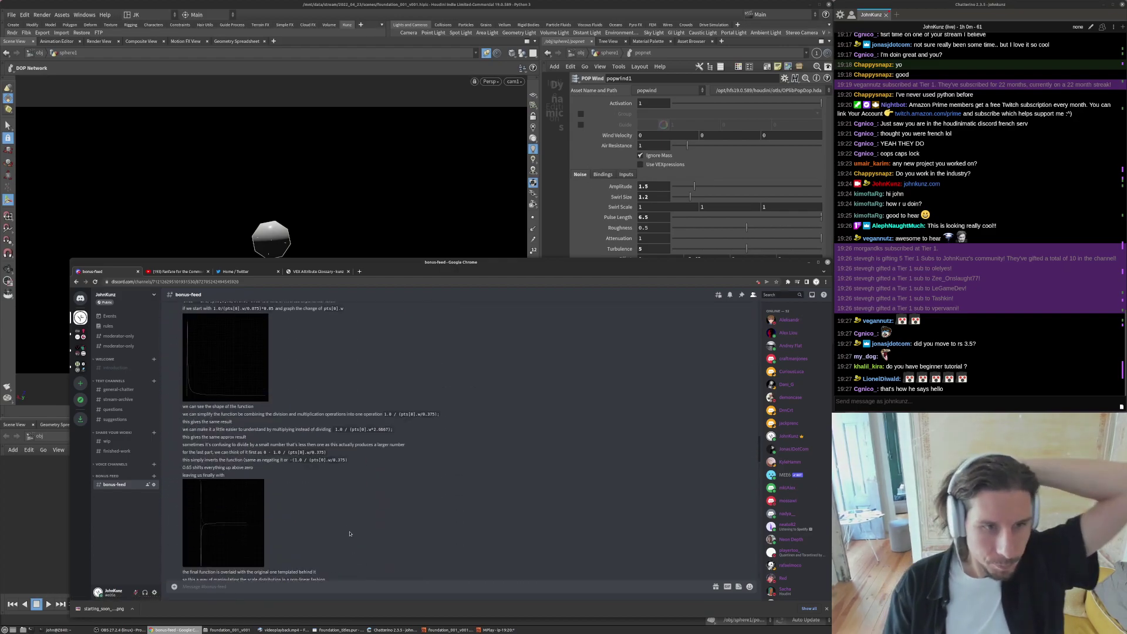
scroll(297, 477, up, 5)
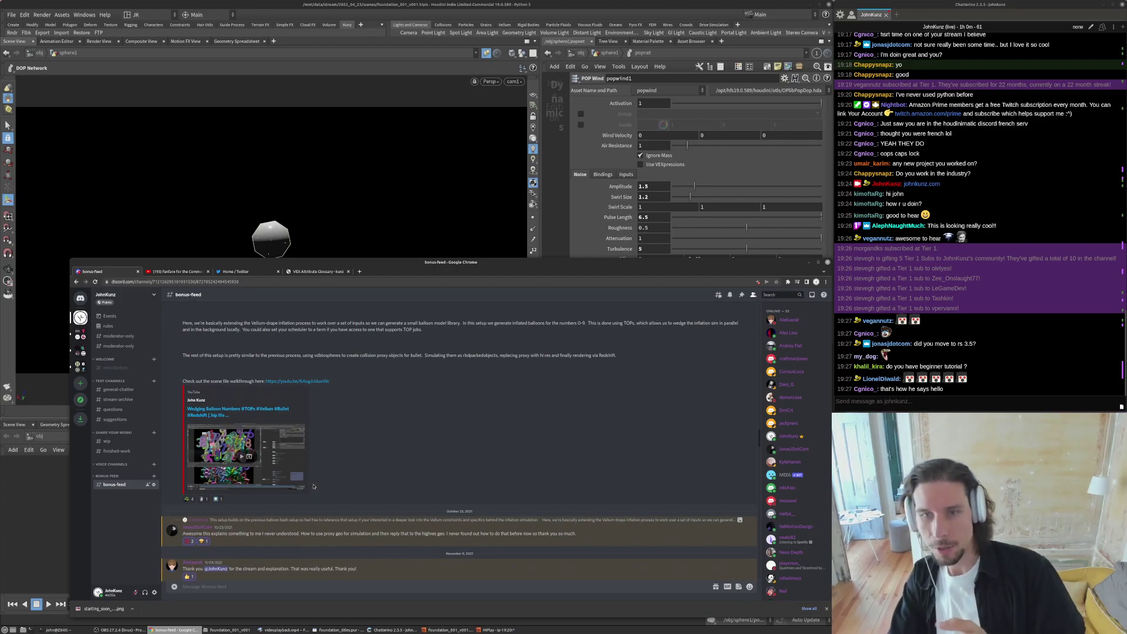
scroll(314, 487, up, 5)
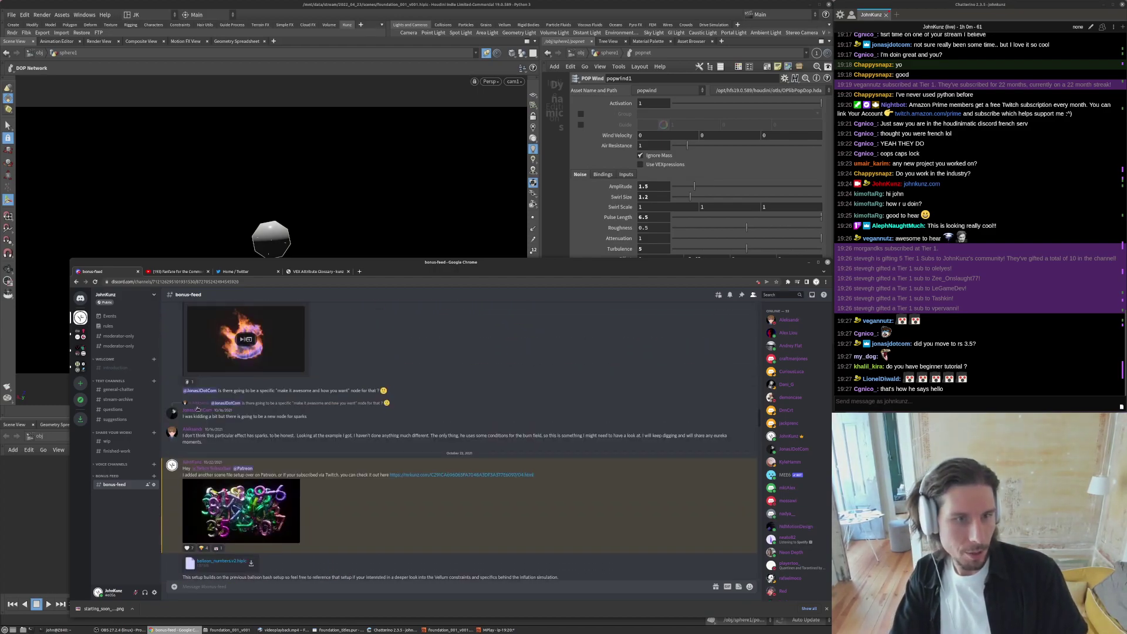
click(264, 499)
click(533, 369)
scroll(401, 438, up, 6)
scroll(402, 438, up, 8)
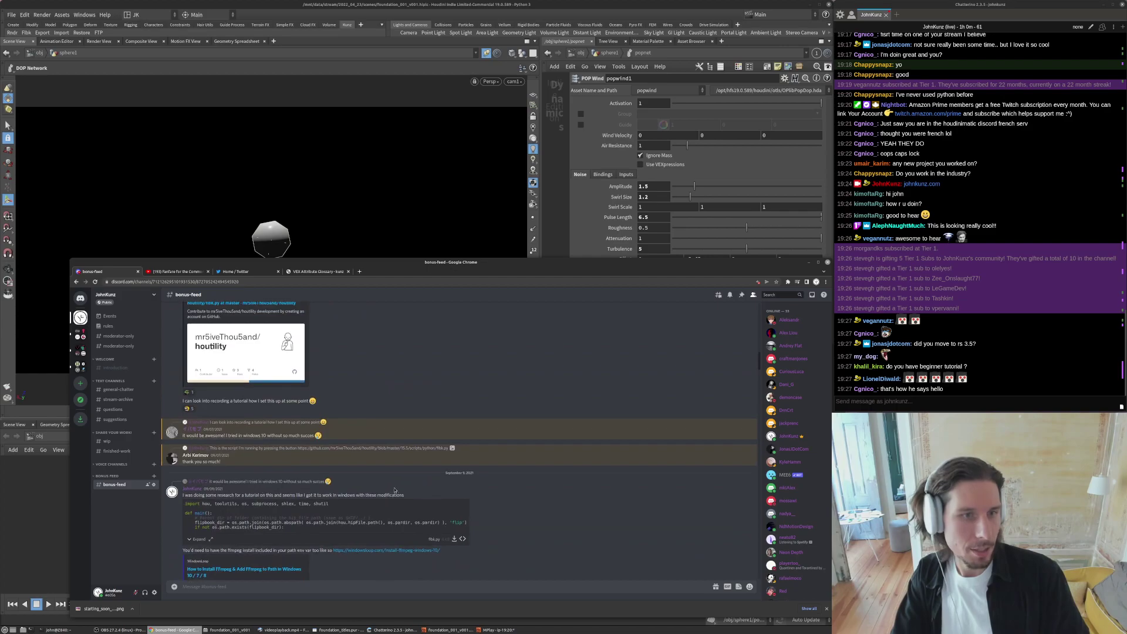
scroll(394, 493, up, 2)
click(323, 245)
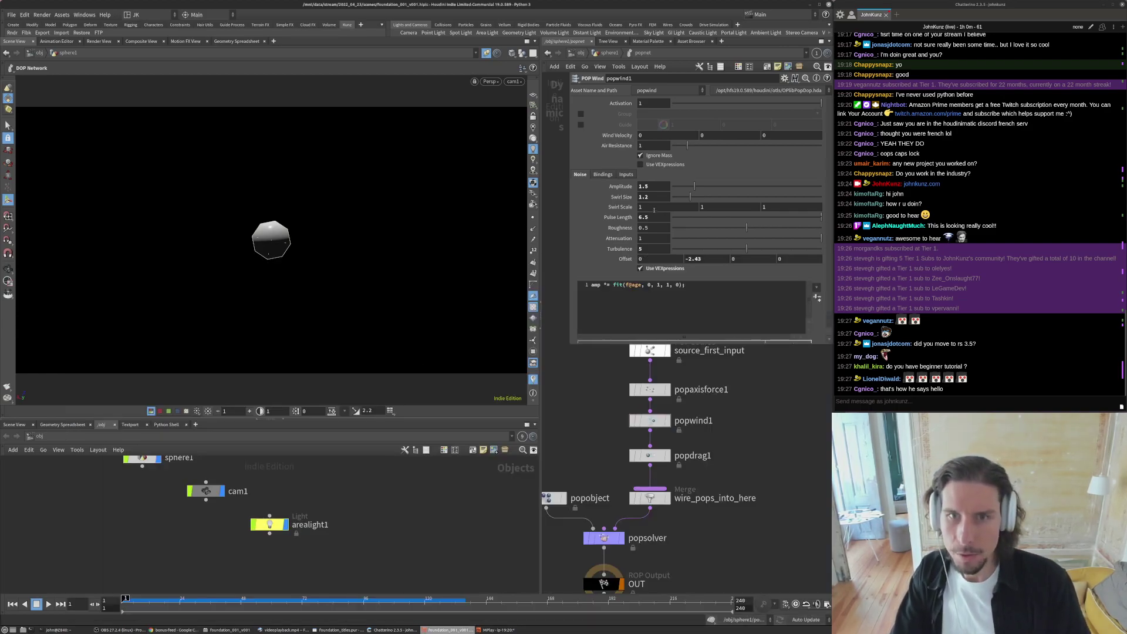
- Set the upper age limit in popwind1's amplitude fit expression to 3 and play the simulation
click(670, 285)
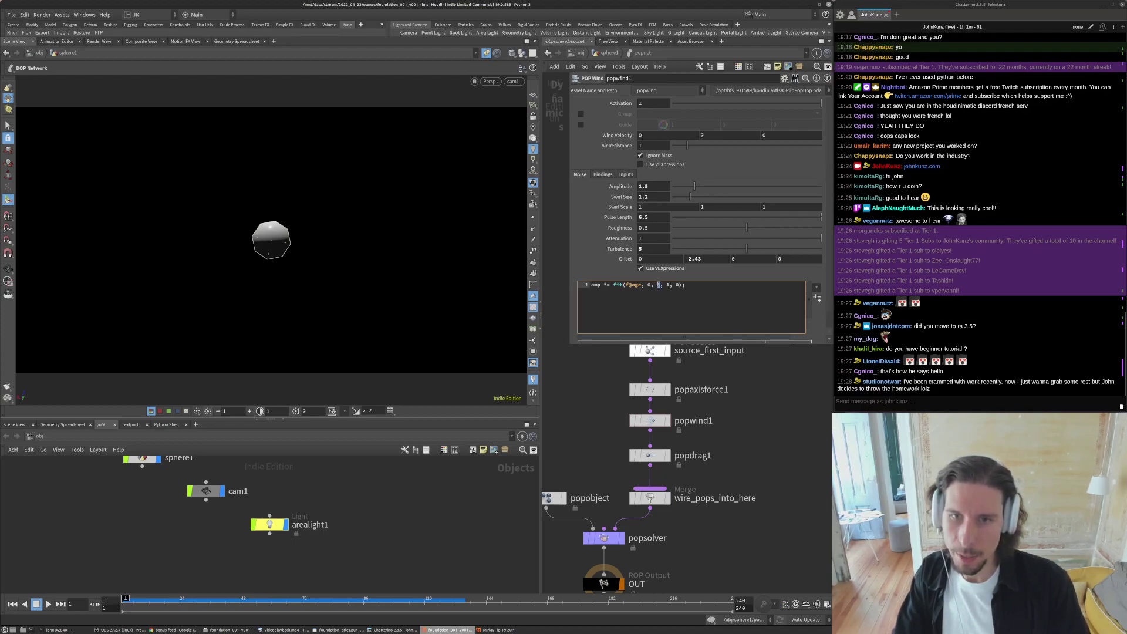
text(3)
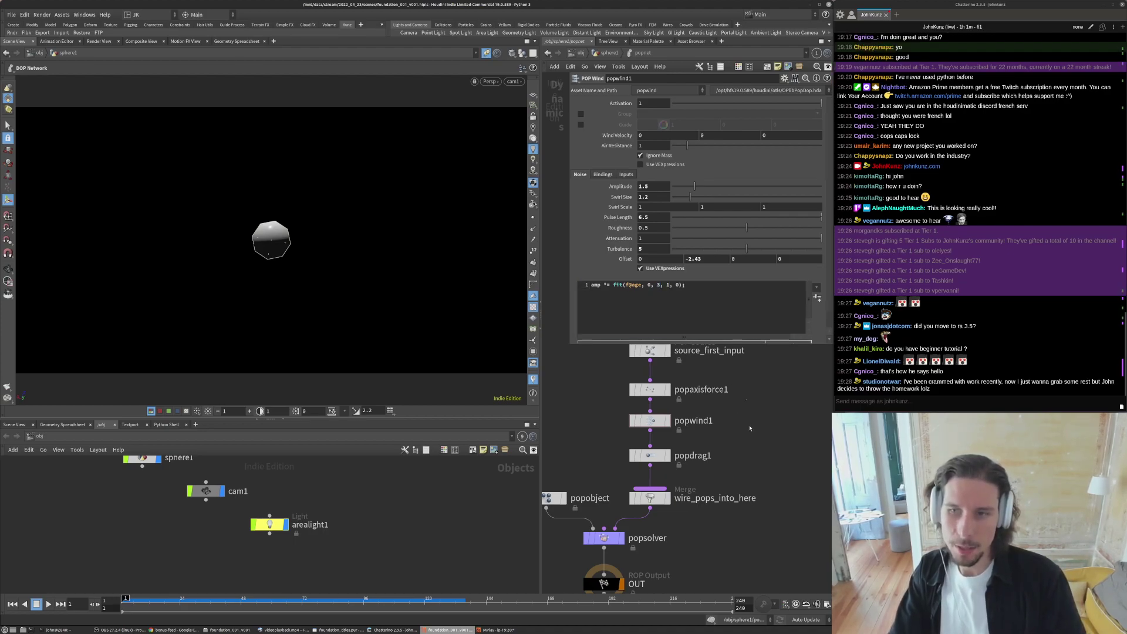
key(Up)
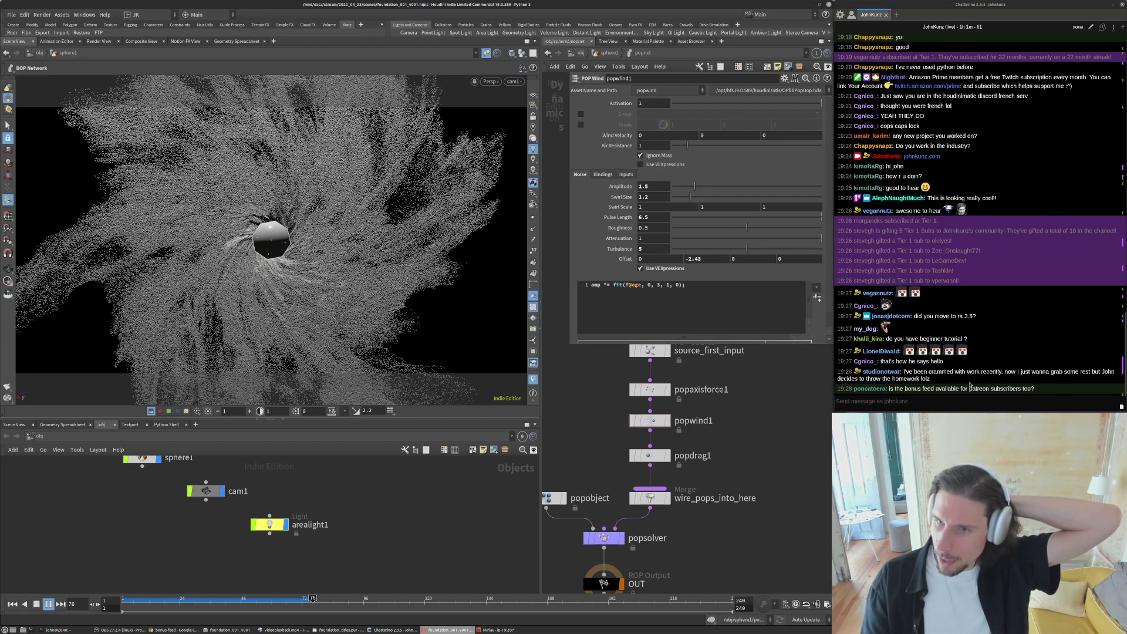
- Highlight the Patreon bonus-feed question and the words Nine Between in the stream chat, and stop the simulation playback
triple_click(927, 389)
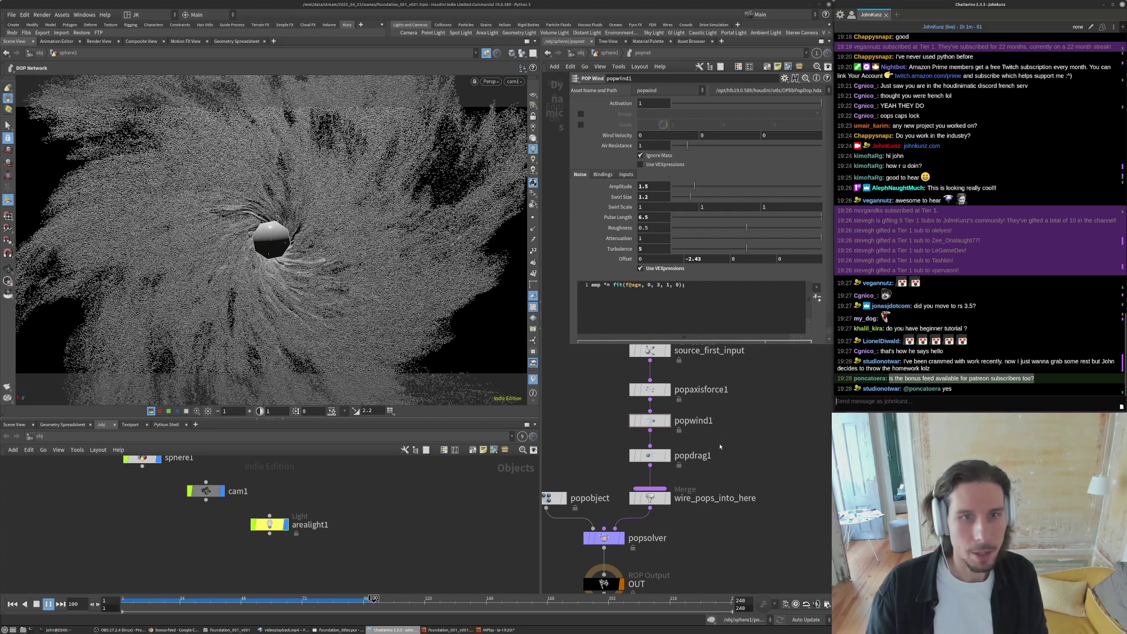
click(275, 327)
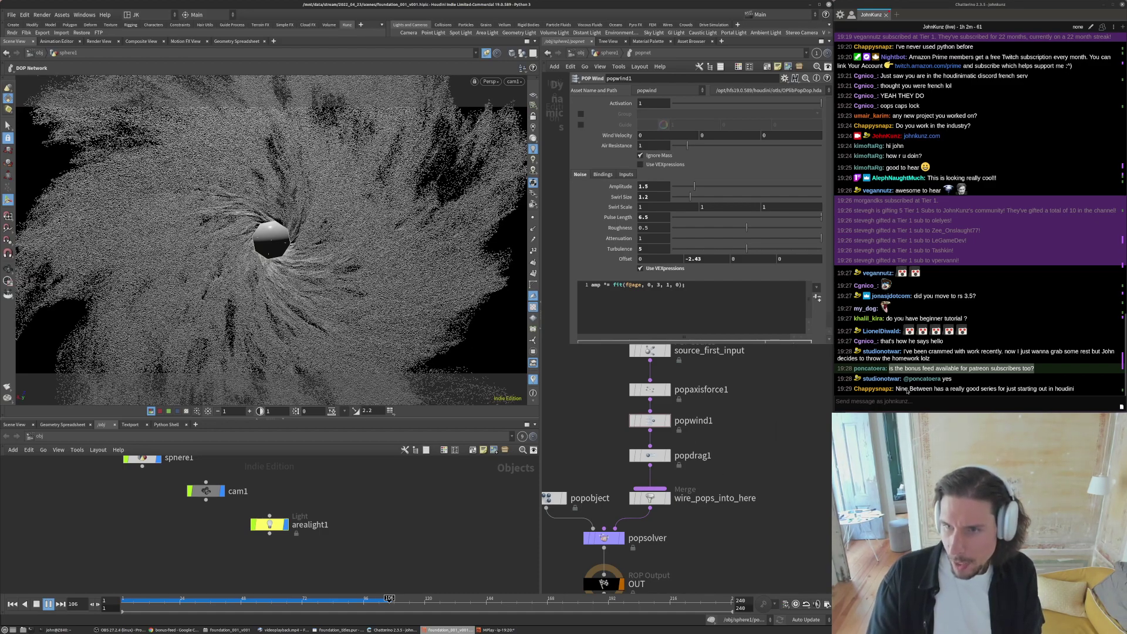
drag(895, 389, 934, 390)
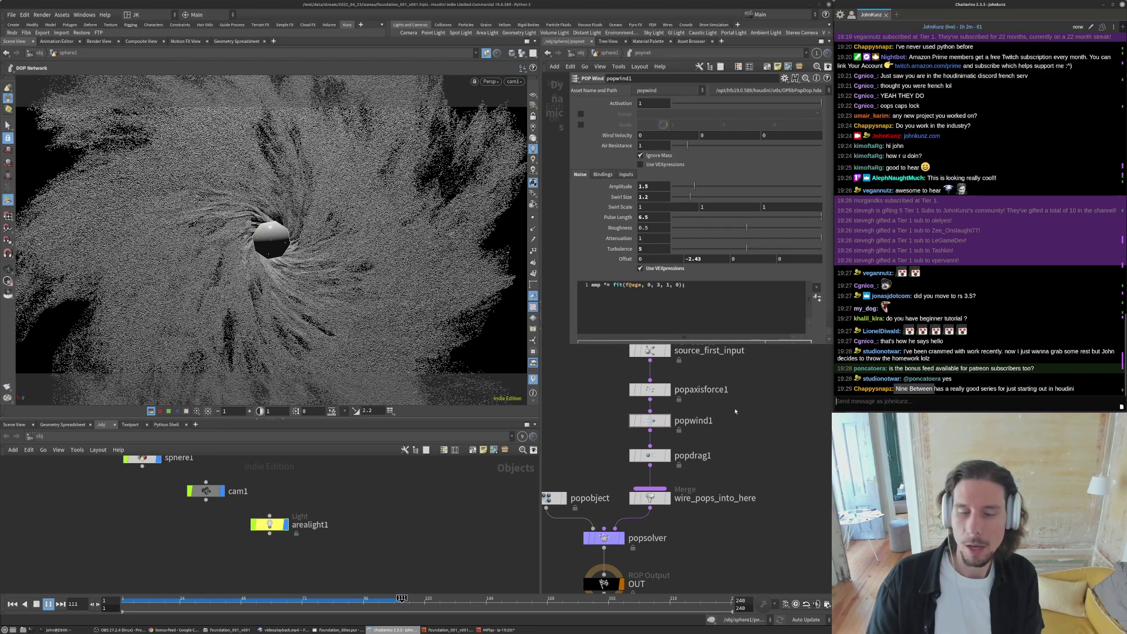
click(341, 281)
key(Escape)
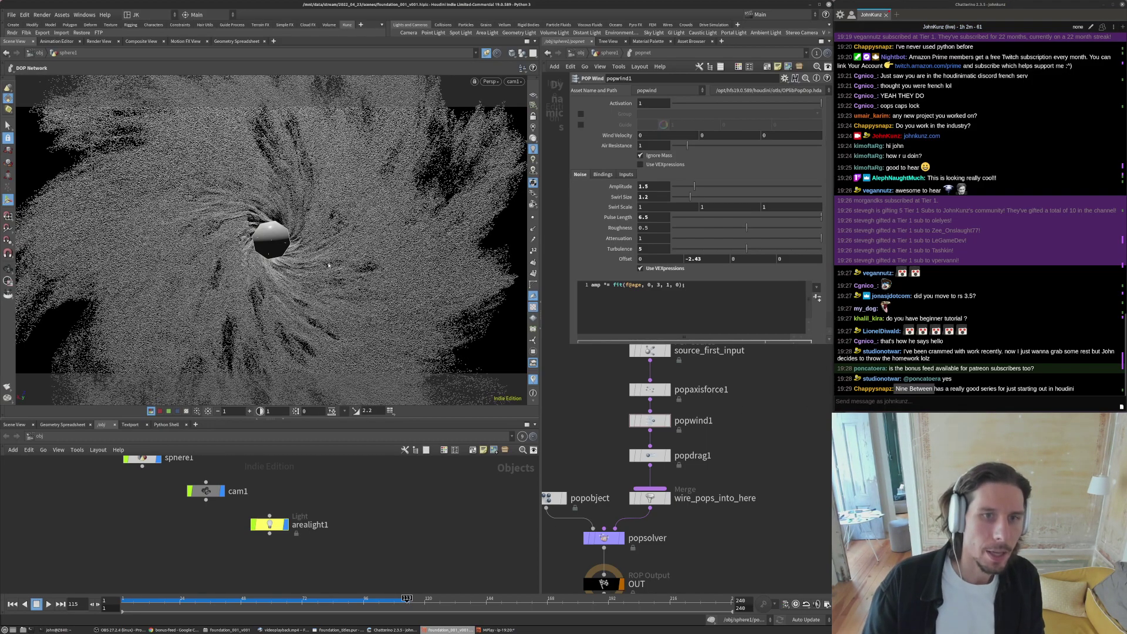
- Inspect the particle swirl at frame 115 from another angle and restore the previous camera view
drag(329, 265, 296, 241)
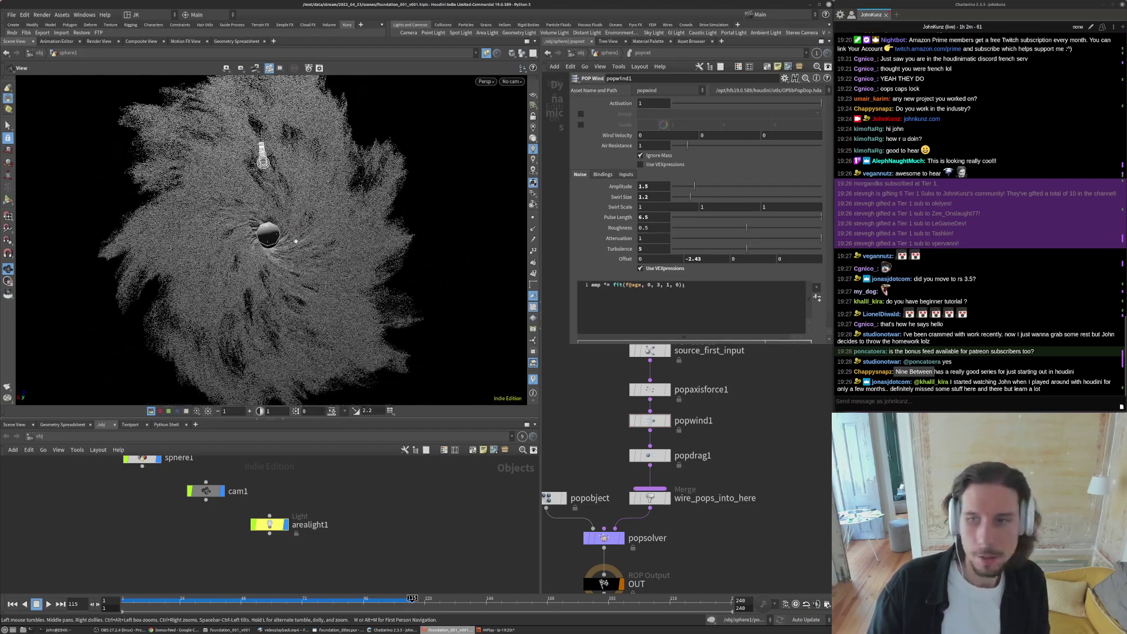
key(Escape)
key(bracketleft)
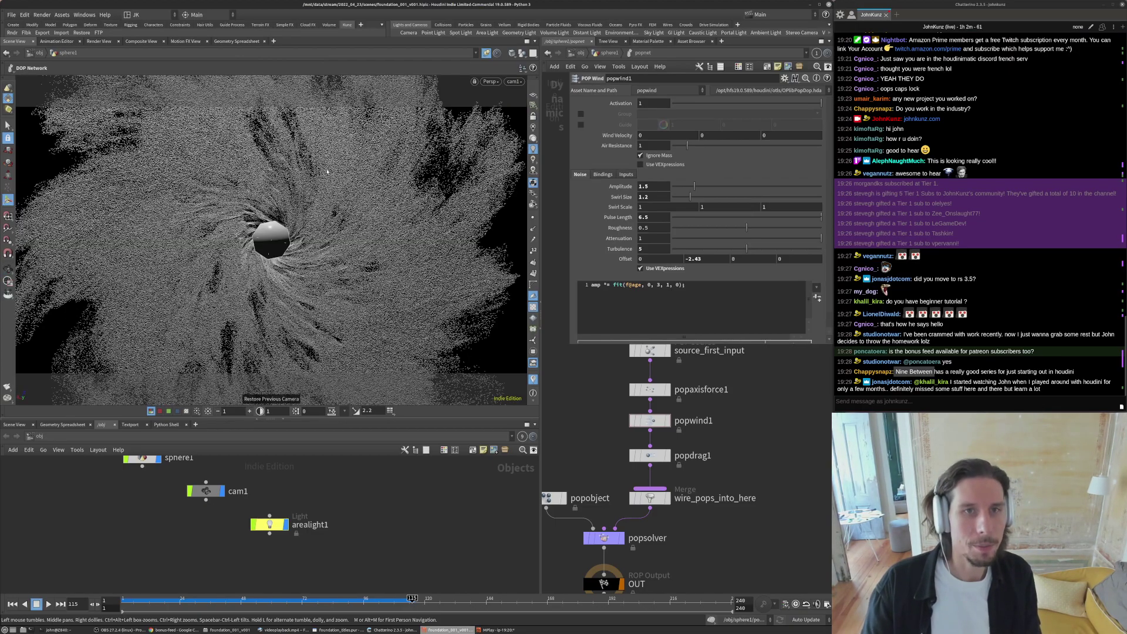
- Set the viewport's particle disc size to 0.025 in the display options and close them
key(d)
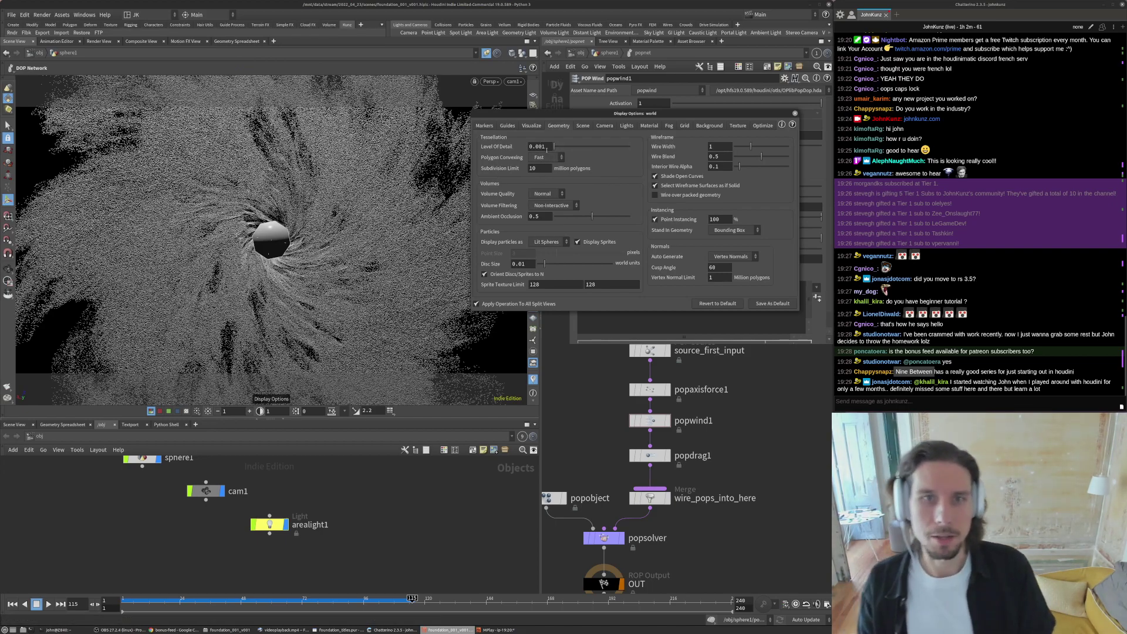
click(547, 147)
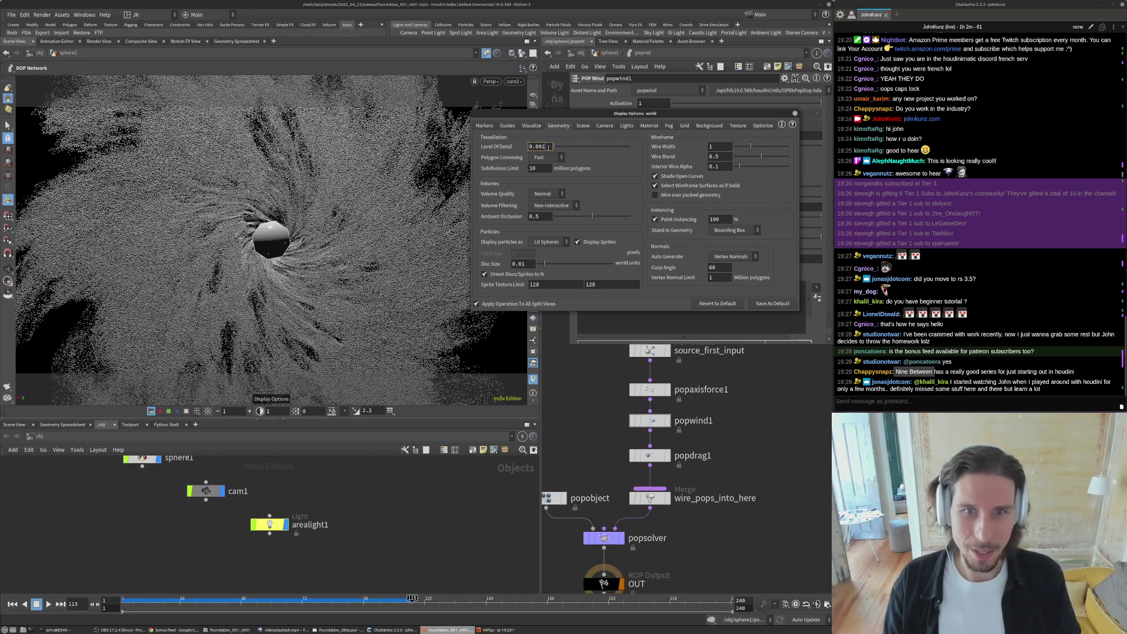
click(529, 265)
text(0.0)
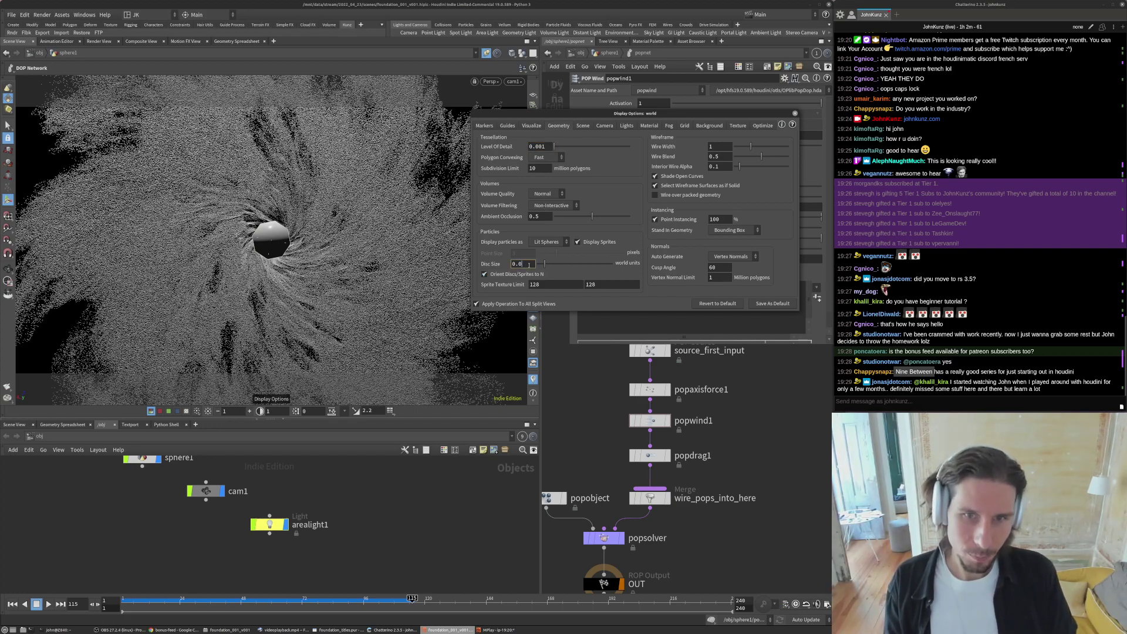
text(25)
key(Return)
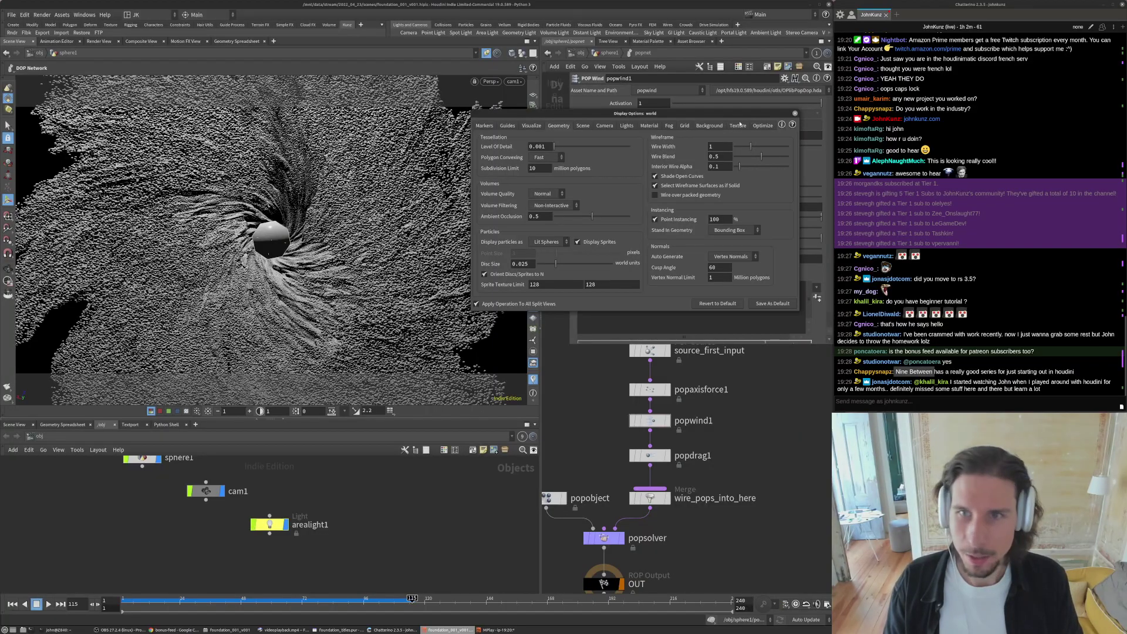
click(795, 114)
- View the scene from the side and set arealight1's Y translation to 0
alt+drag(319, 258, 294, 220)
alt+right_drag(294, 220, 255, 279)
click(580, 53)
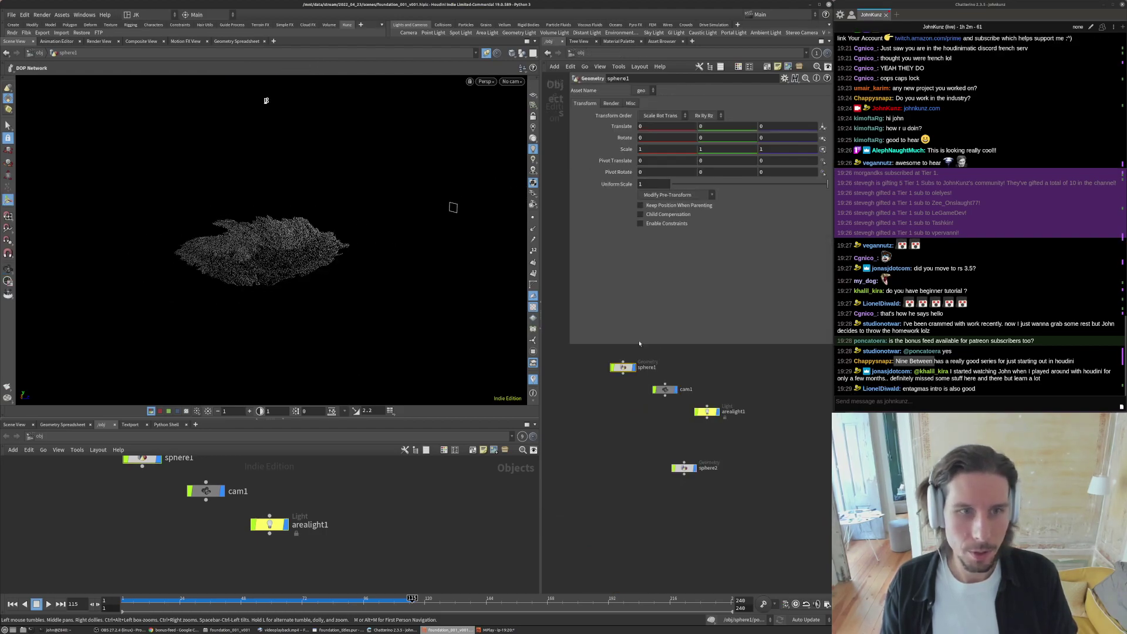
click(707, 410)
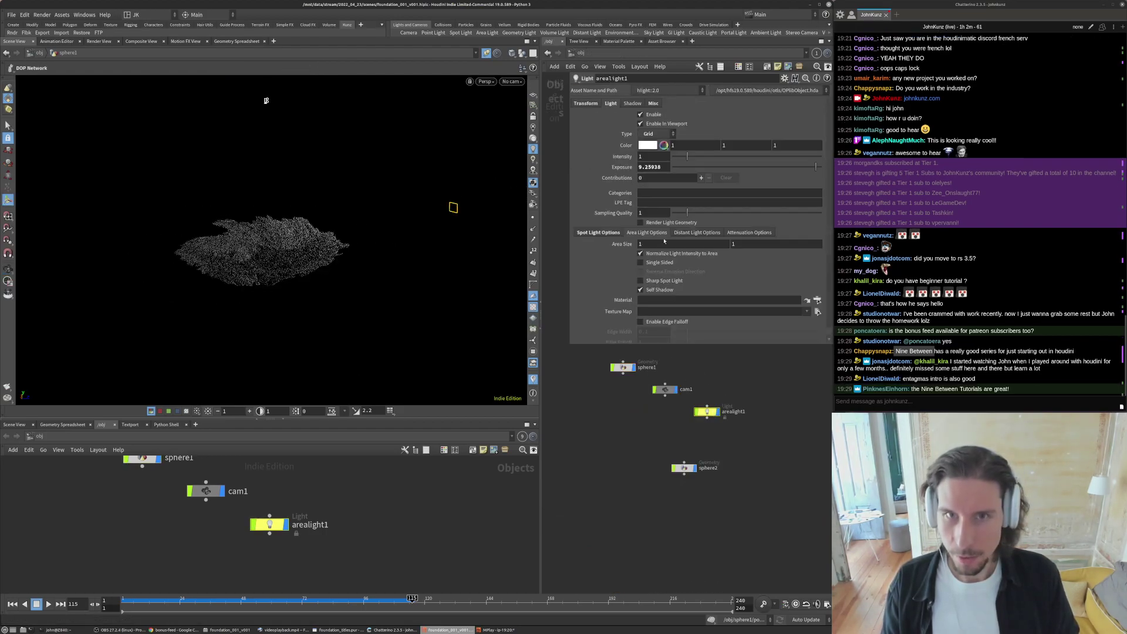
click(585, 103)
click(733, 129)
text(0)
key(Return)
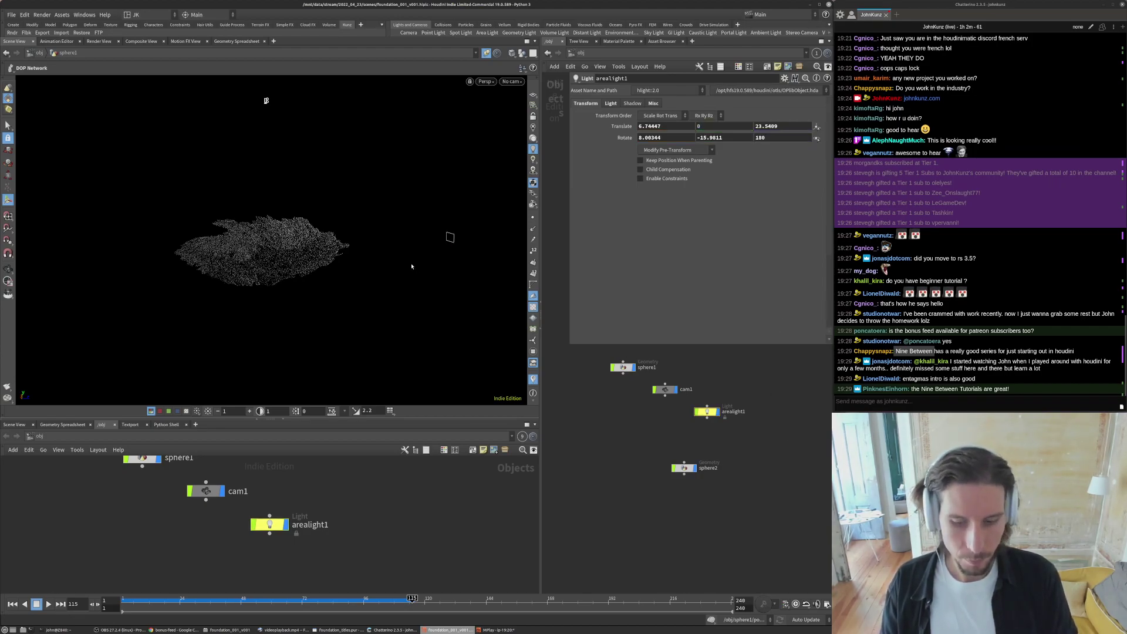
- Look through cam1 again, scrub back to frame 69, and play the simulation from there
click(511, 81)
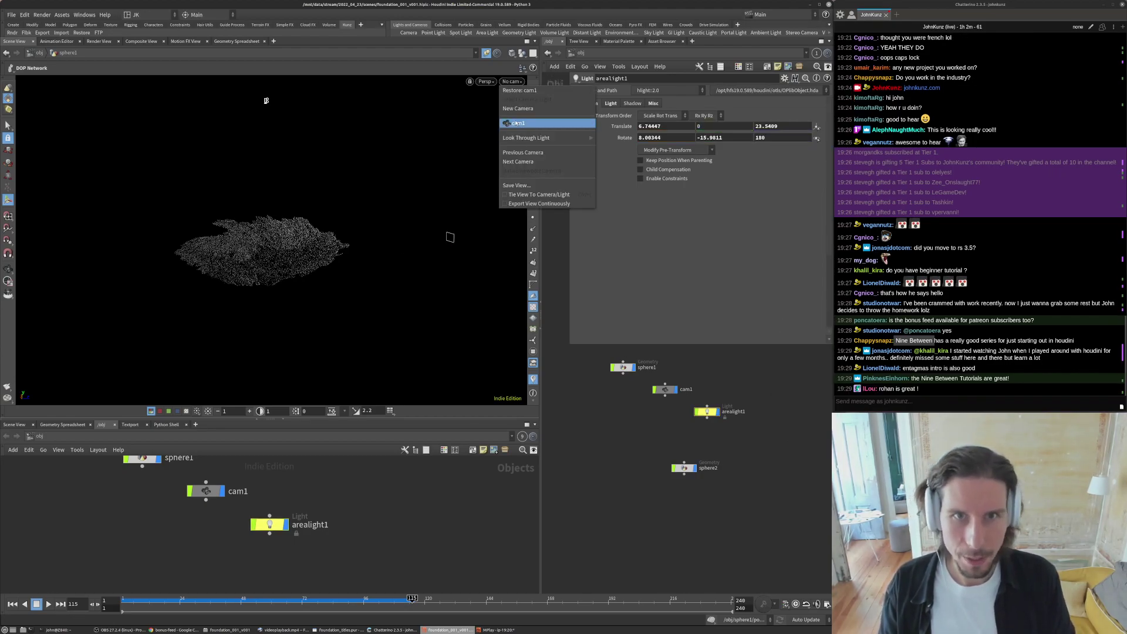
click(517, 97)
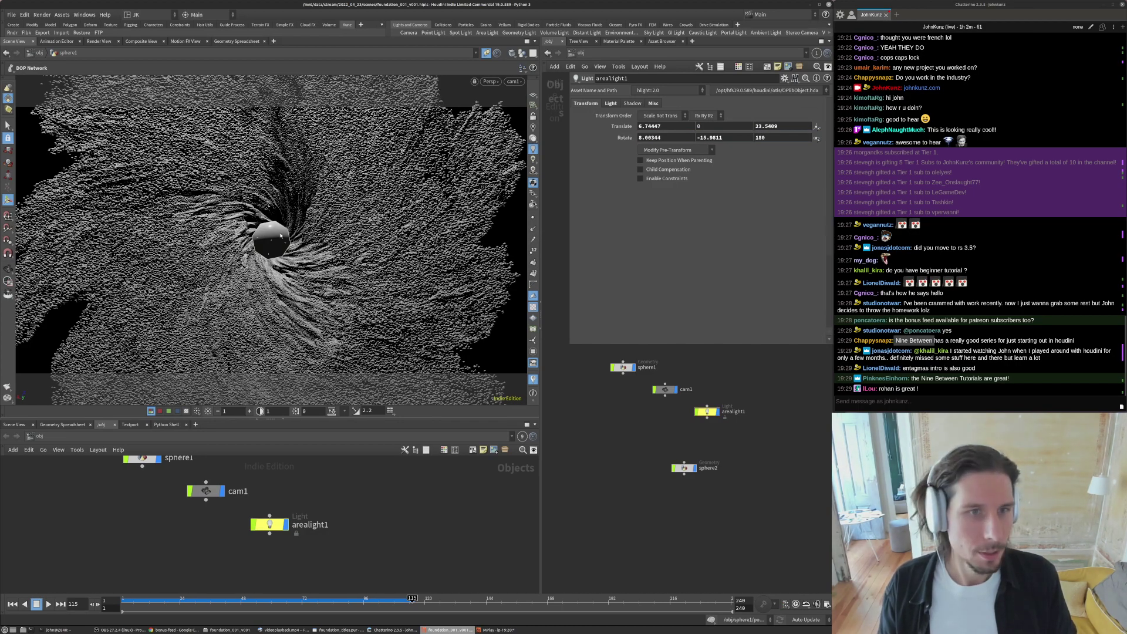
drag(320, 598, 296, 599)
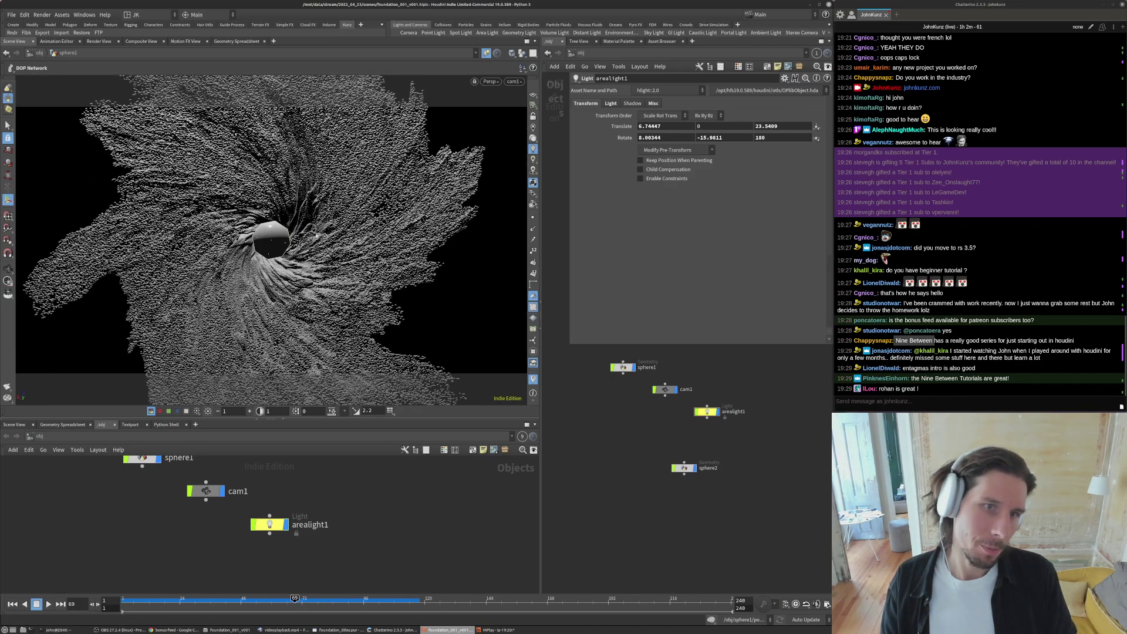
key(Up)
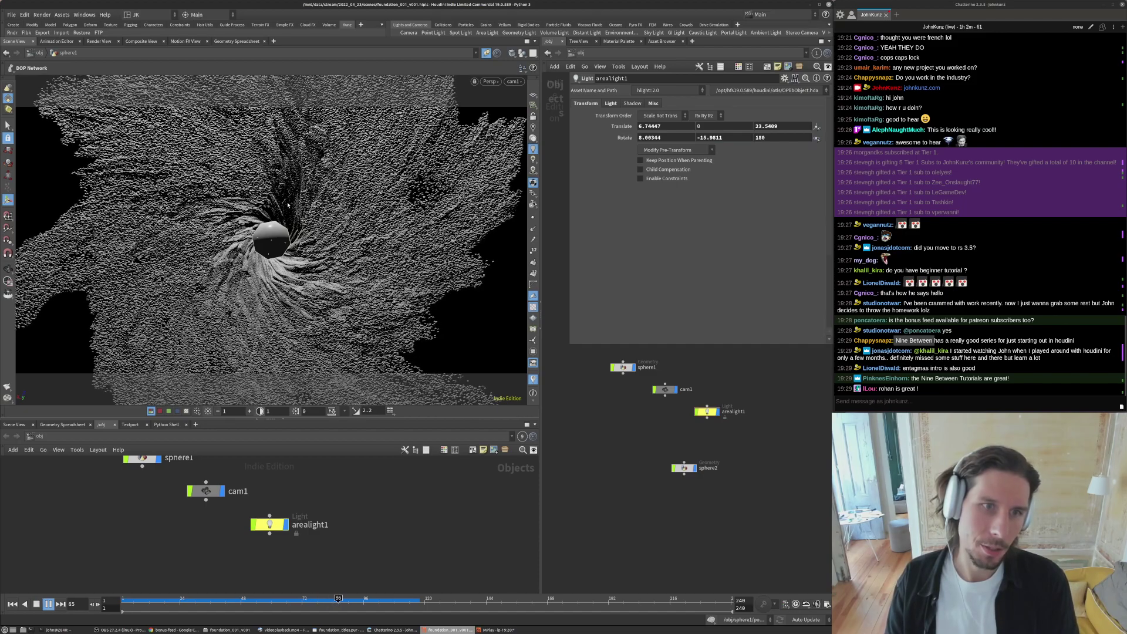
- Stop playback, return to the first frame, and enter the sphere1 geometry network
key(Up)
key(ctrl+Up)
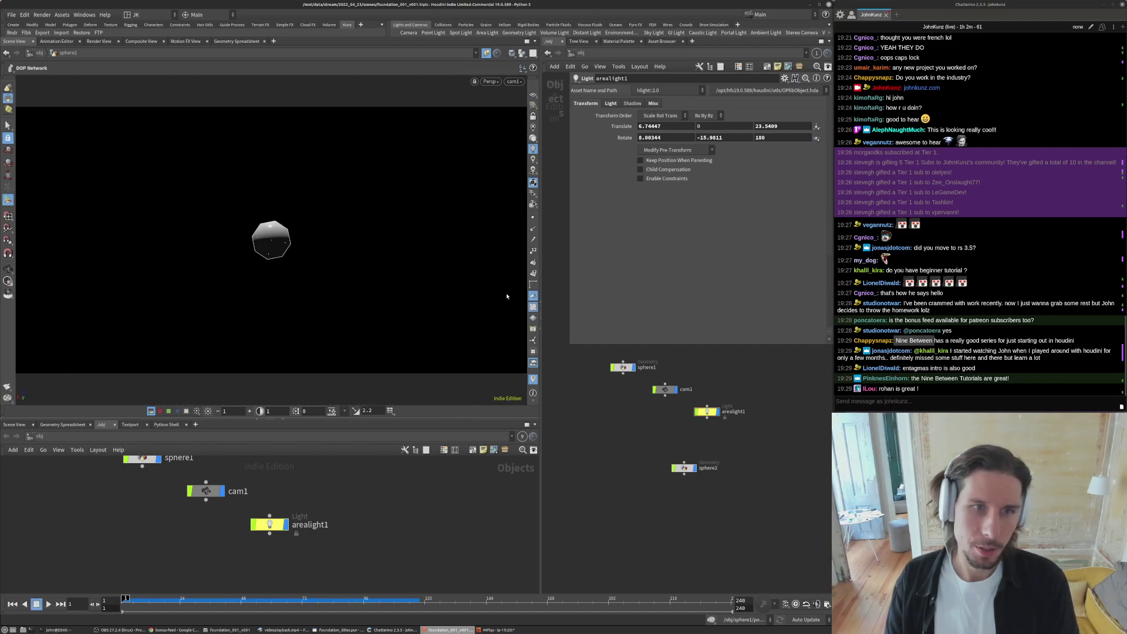
double_click(627, 370)
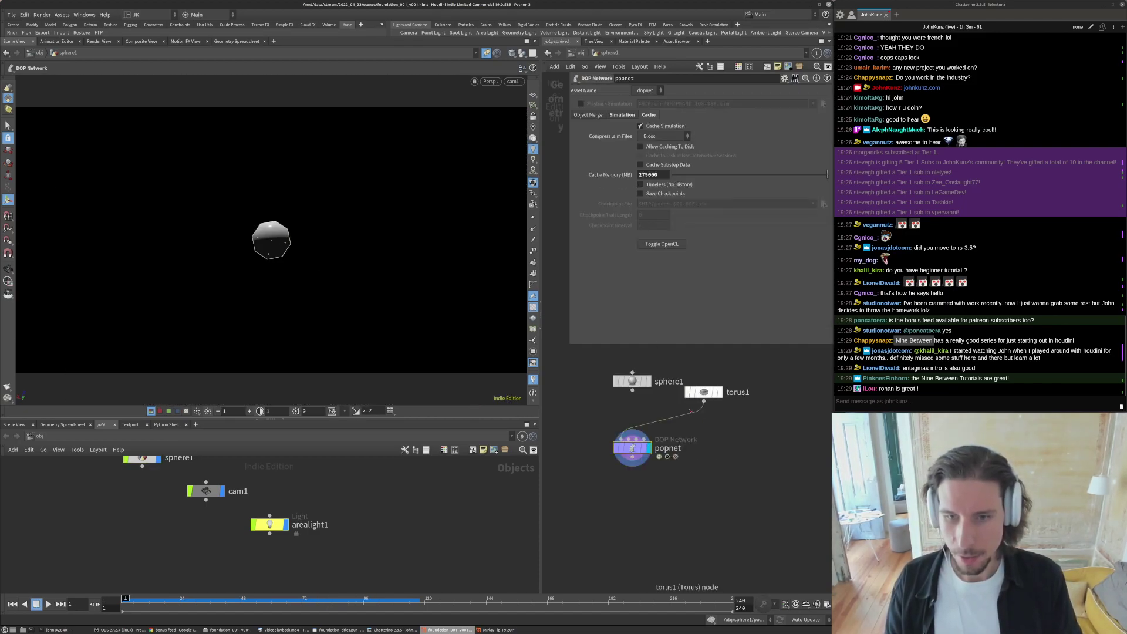
- Enter the popnet network, select popwind1 and play the simulation to check its current wind noise
double_click(632, 448)
click(652, 420)
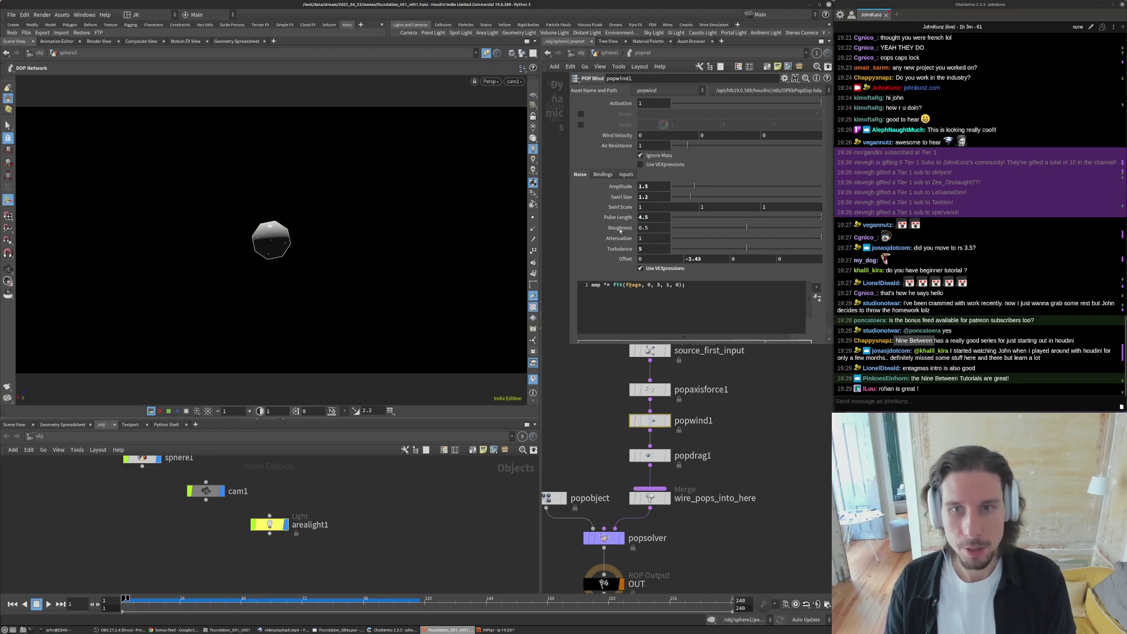
key(Up)
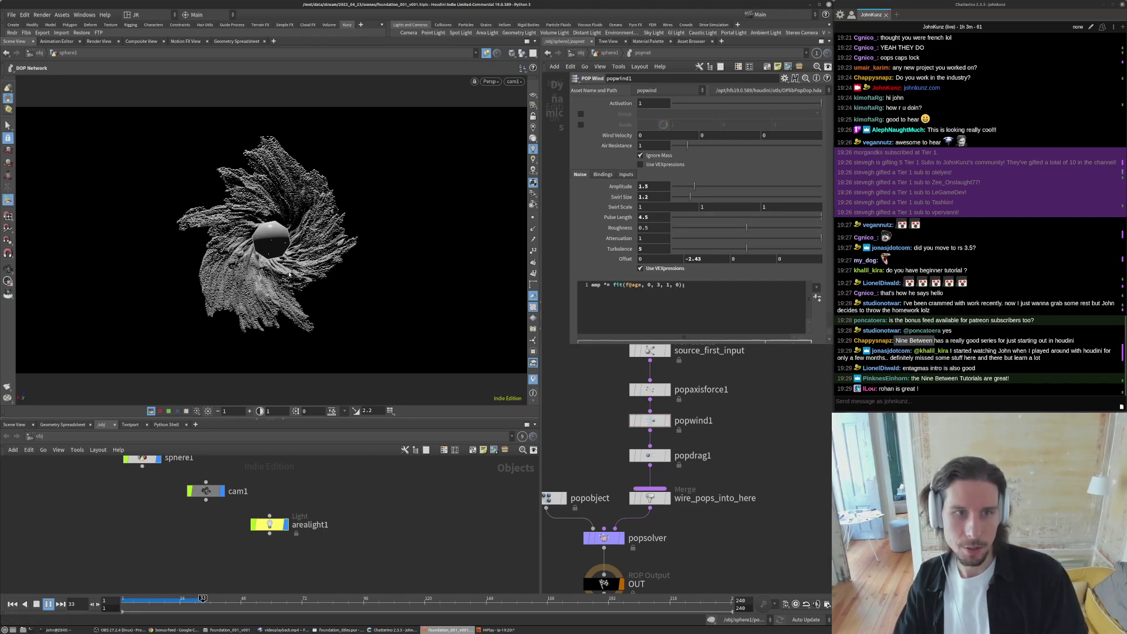
- Return to the first frame, set popwind1's Pulse Length to 2.5 and replay the simulation
key(ctrl+Up)
double_click(639, 217)
text(2.5)
key(Return)
key(Up)
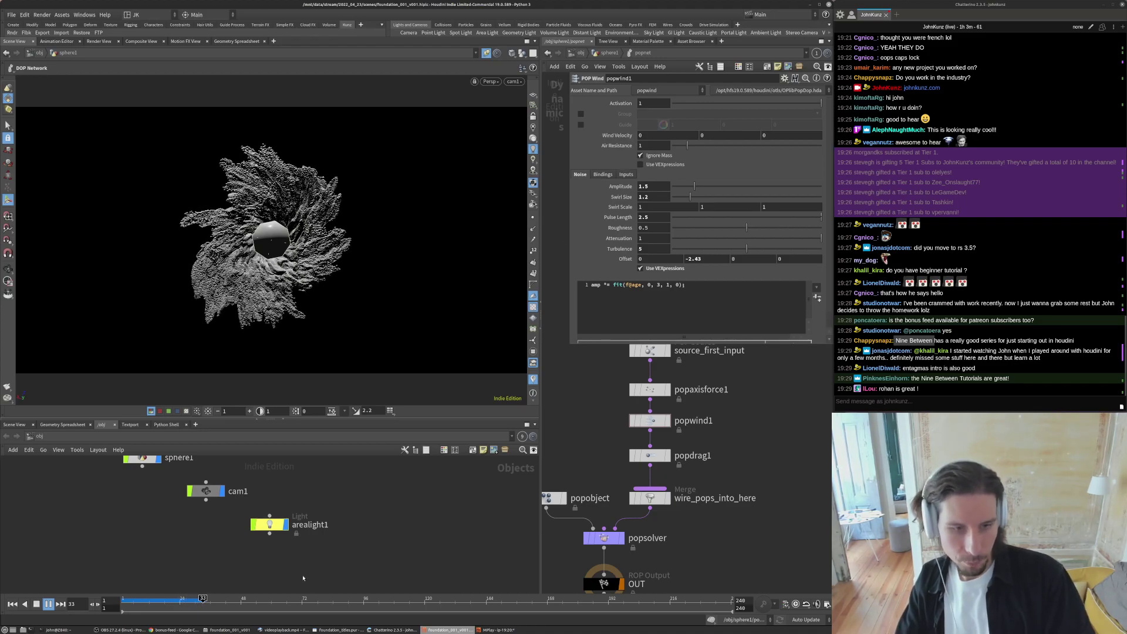
- Switch to the reference video to study the swirling particles around the black hole, and return to Houdini
click(275, 630)
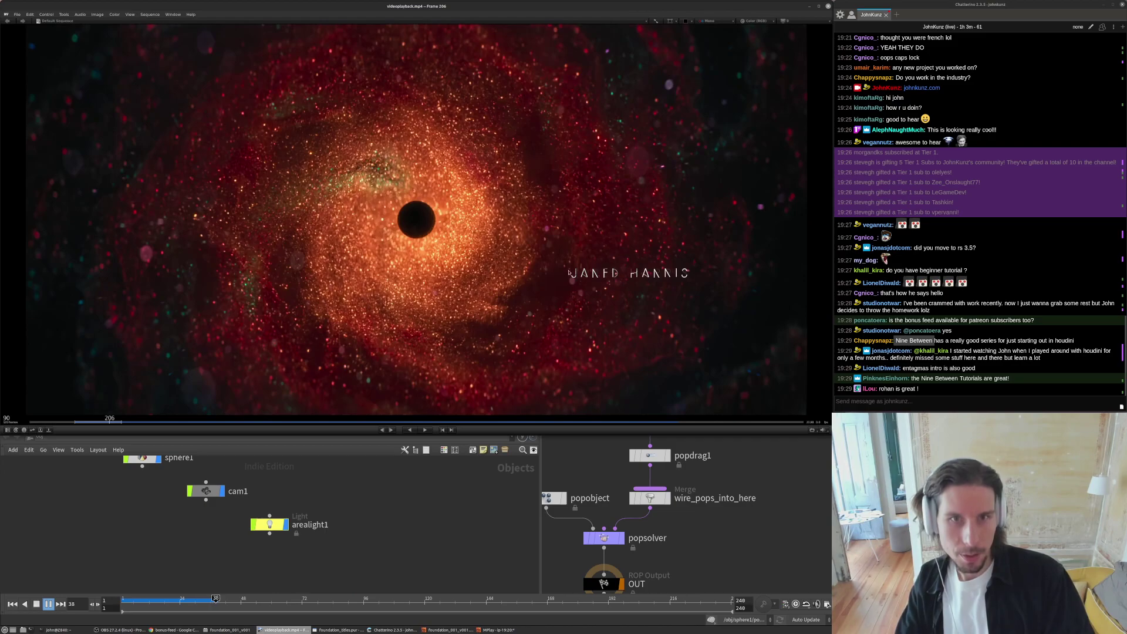
click(224, 420)
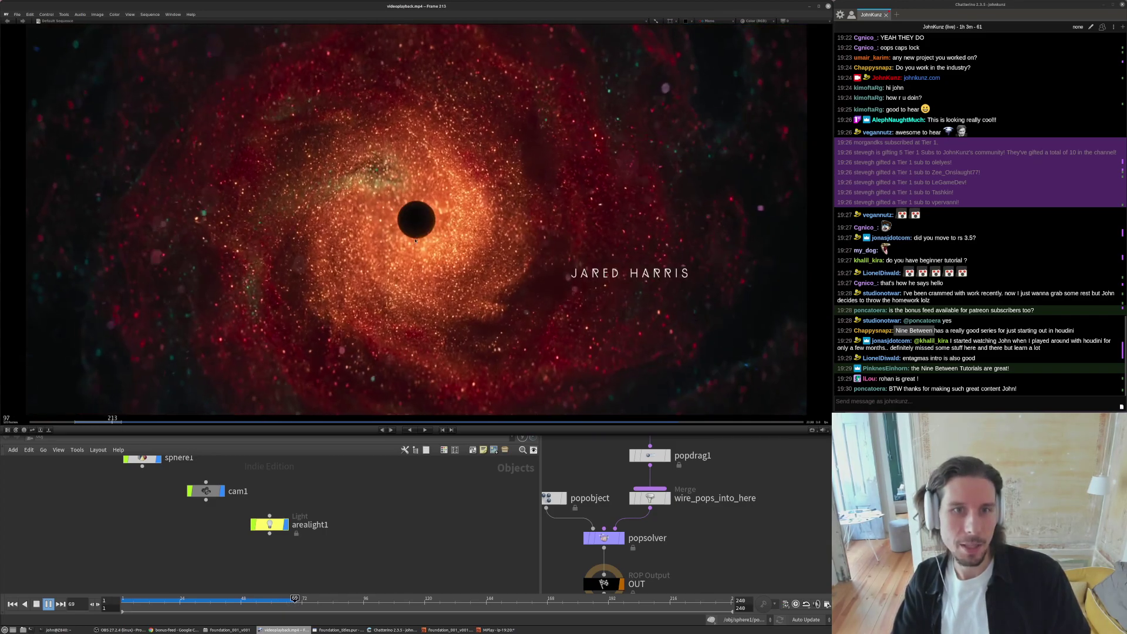
click(448, 573)
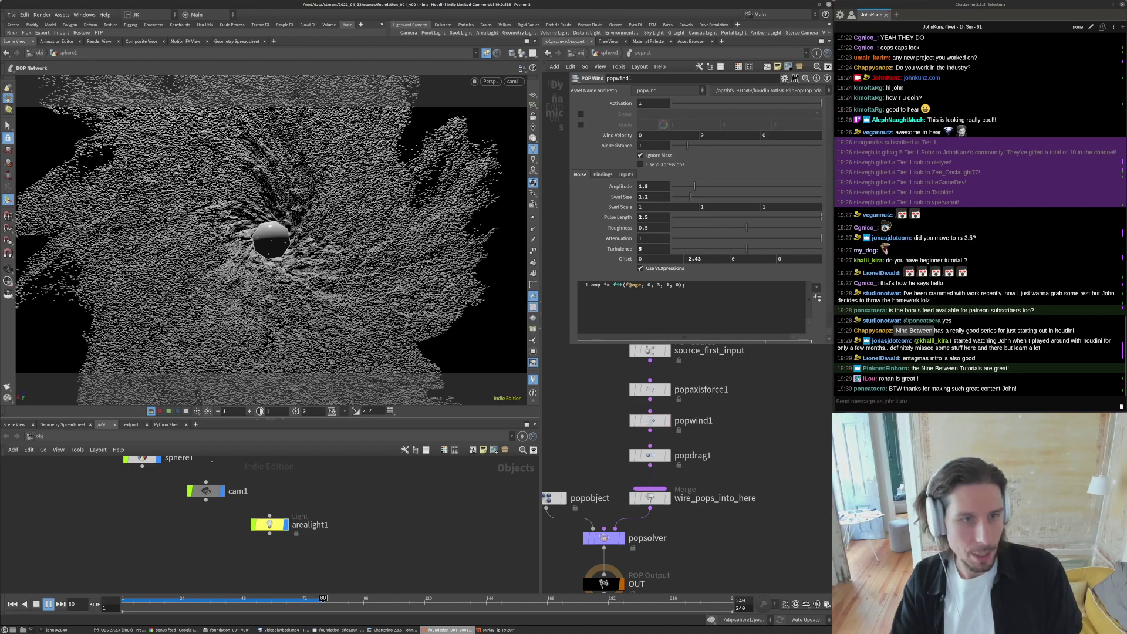
- Go to frame 39 and set the viewport's particle disc size to 0.01 in the display options, closing them
click(218, 599)
key(d)
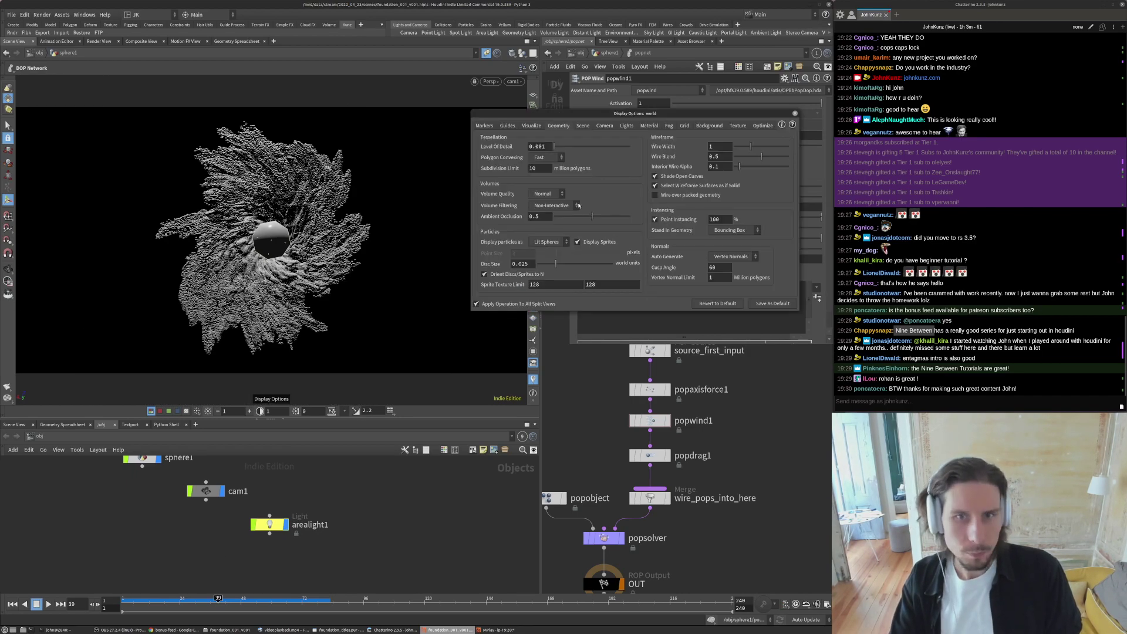
text(1)
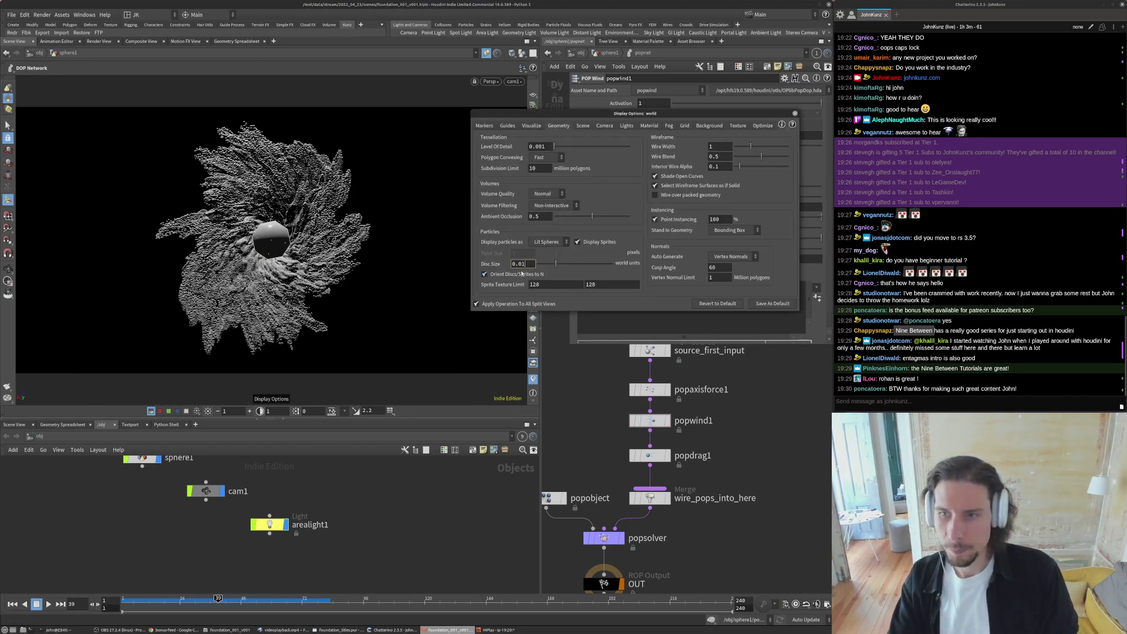
key(Return)
click(794, 113)
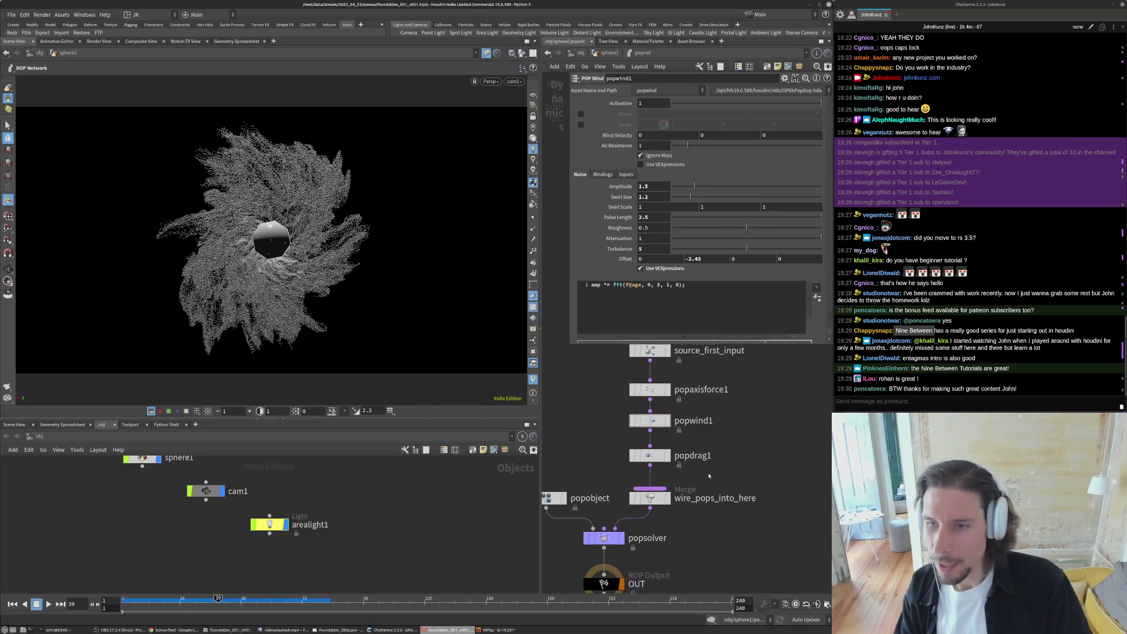
- Play the simulation on, review the popaxisforce1 and popdrag1 settings, and scrub back to frame 79
key(Up)
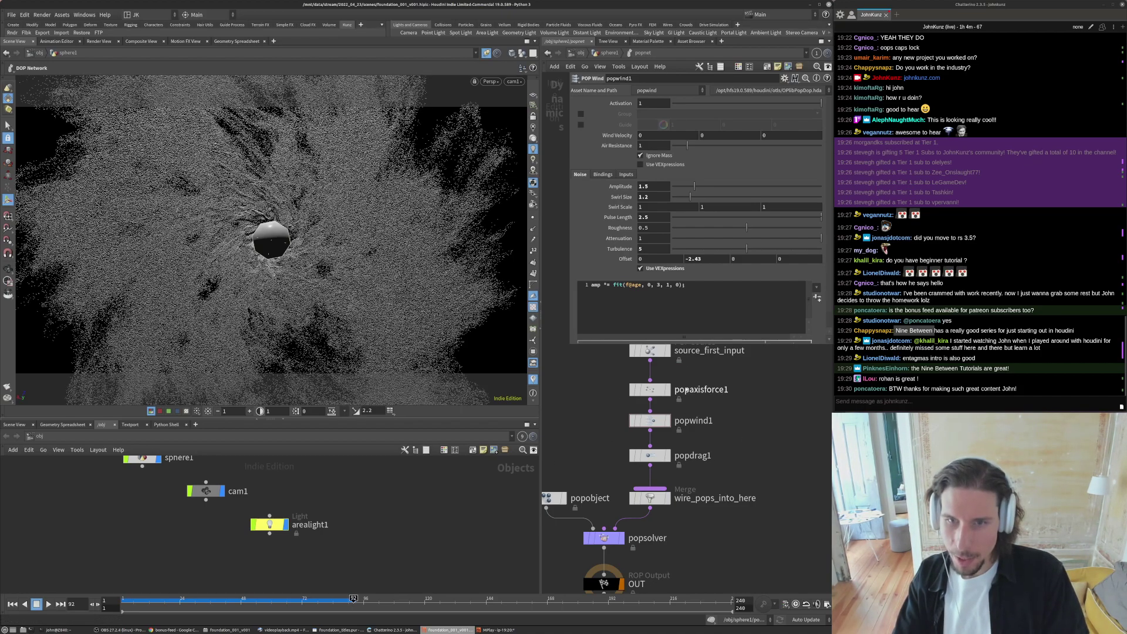
click(652, 392)
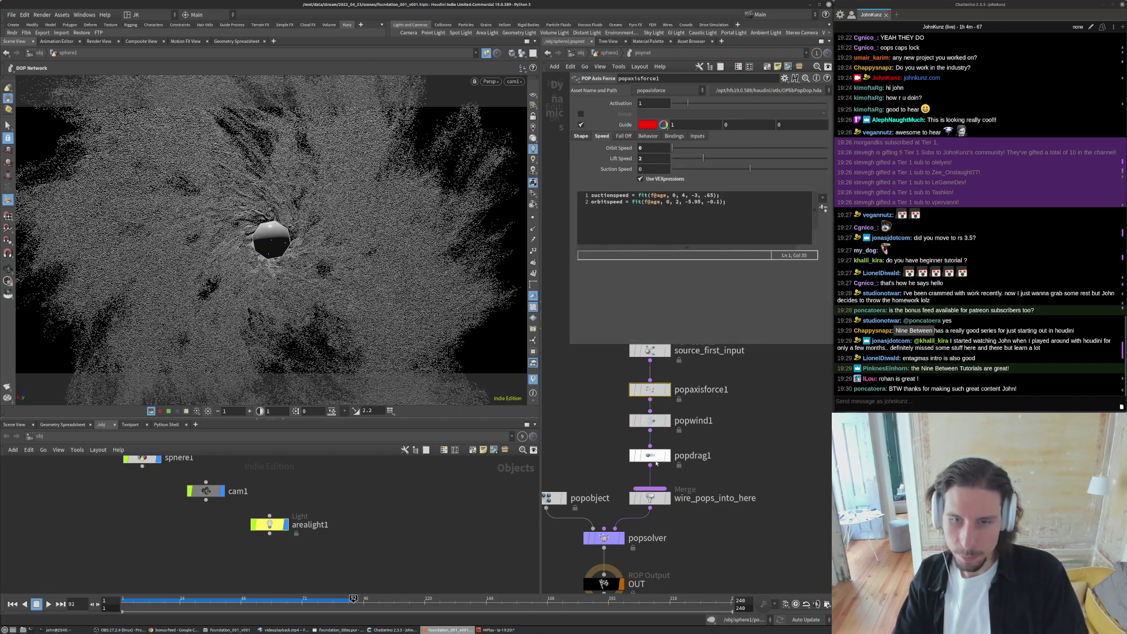
click(651, 456)
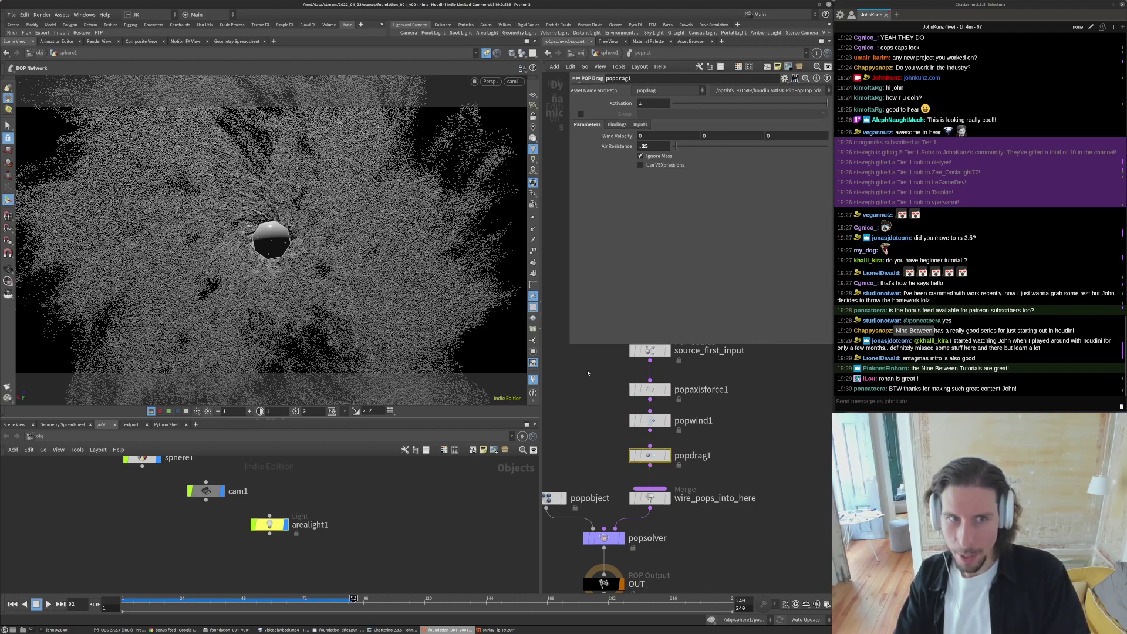
middle_drag(695, 379, 774, 378)
scroll(683, 449, down, 3)
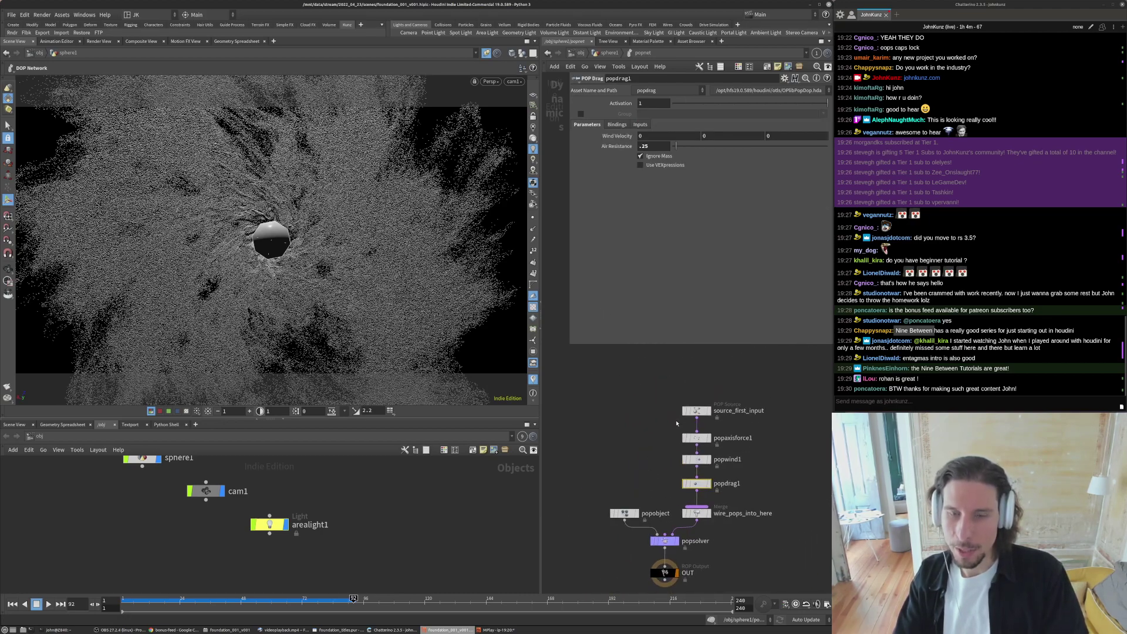
key(Up)
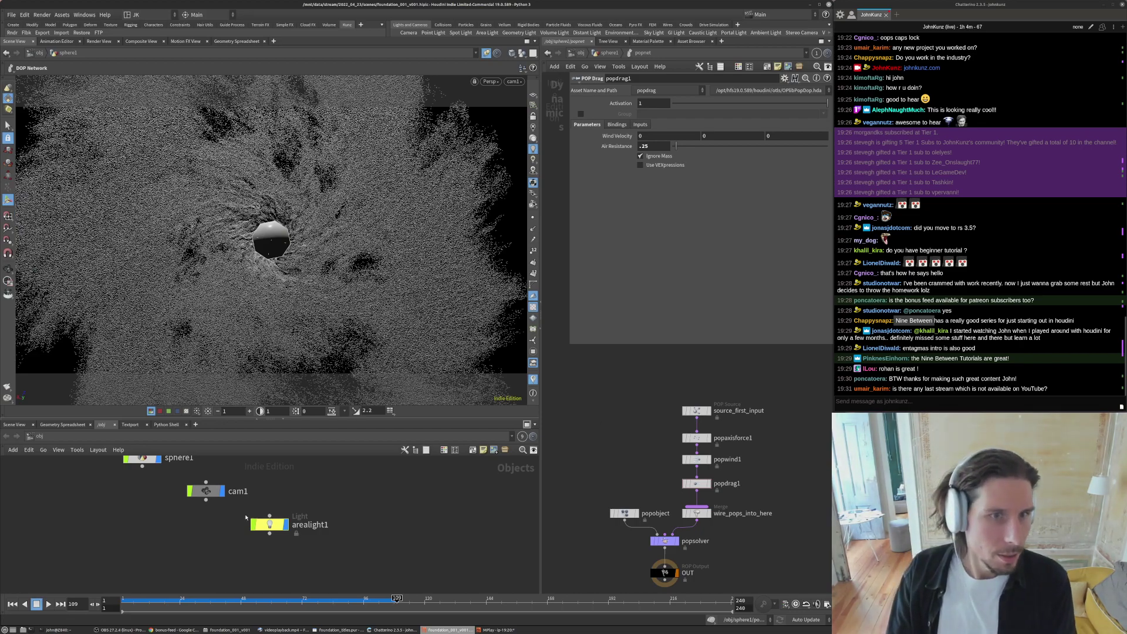
drag(180, 602, 320, 601)
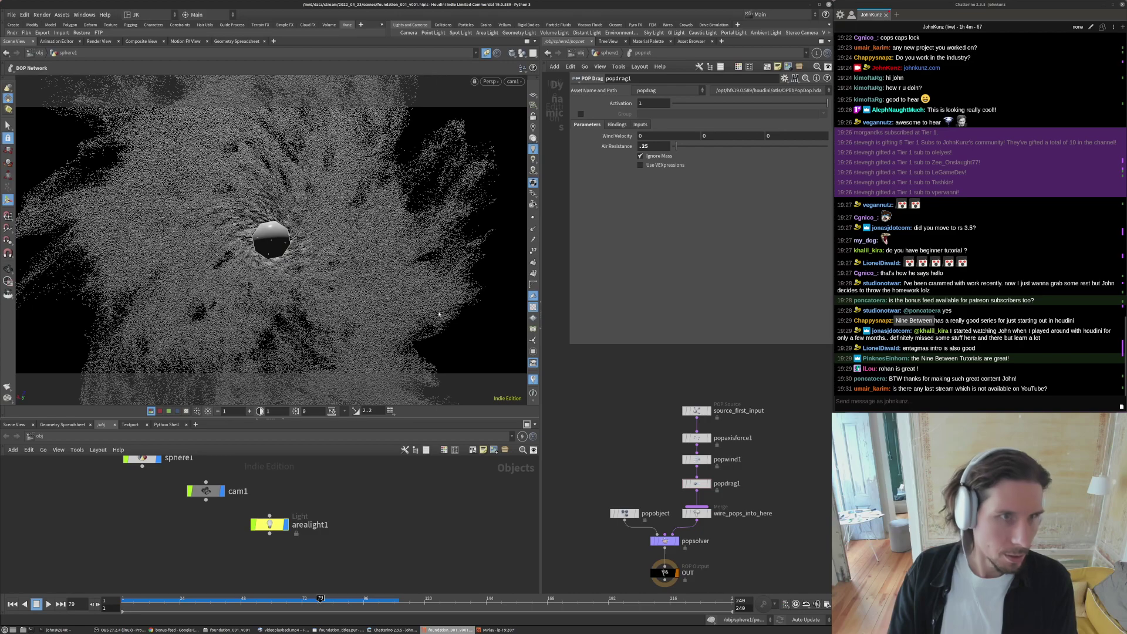
- In popwind1's VEXpression, set the last fit value of amp to .25 and play the simulation from the first frame
key(ctrl+Up)
scroll(685, 470, up, 2)
click(696, 456)
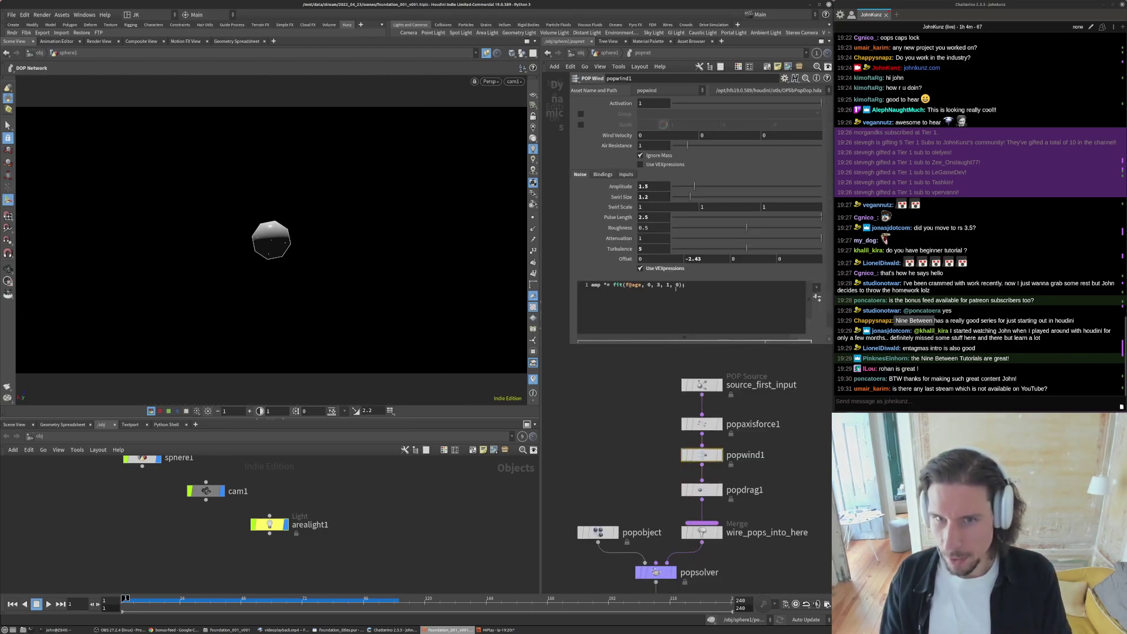
click(678, 285)
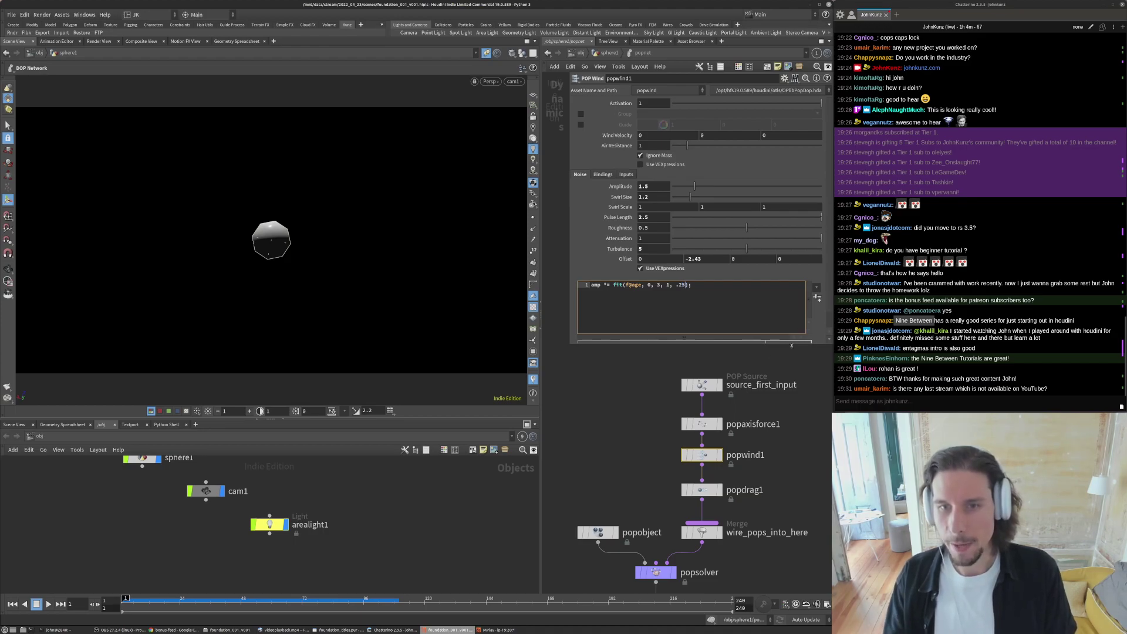
key(Up)
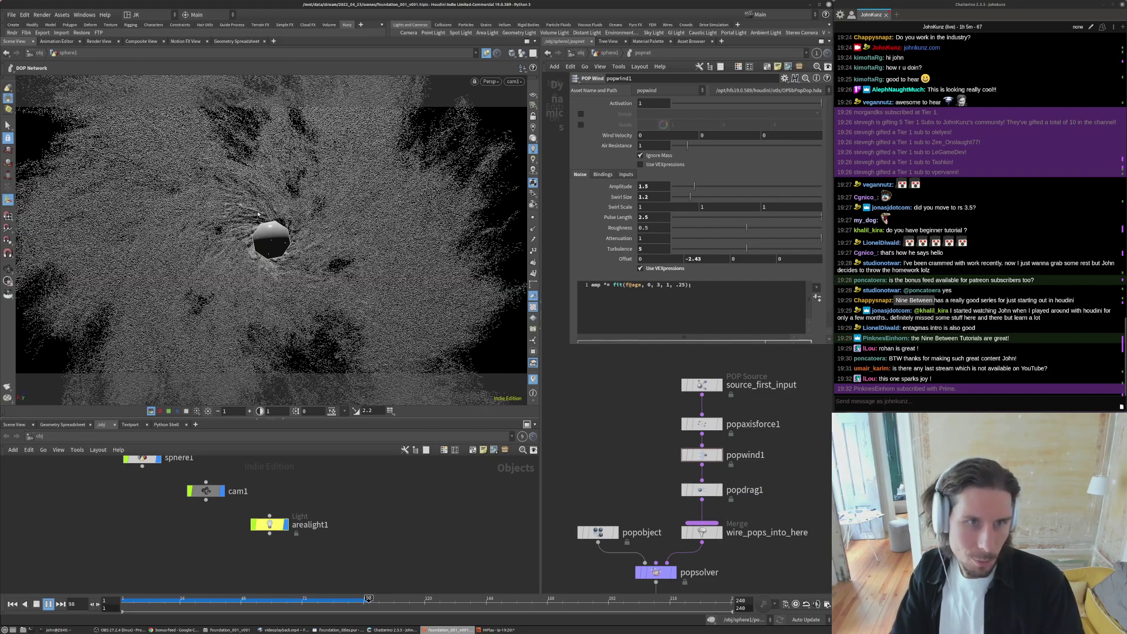
- Stop at frame 100 to inspect the swirl through cam1, play on briefly and view the particles from the side
key(Up)
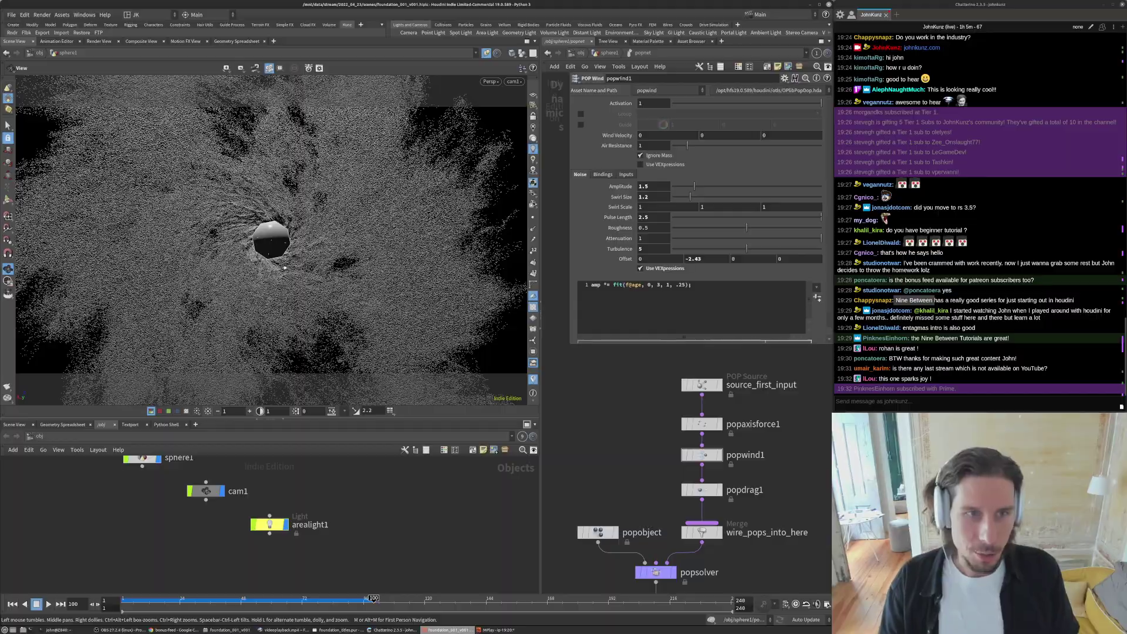
alt+right_drag(284, 204, 284, 312)
mouse_move(284, 312)
mouse_down()
mouse_move(363, 225)
mouse_move(381, 247)
mouse_move(335, 303)
mouse_move(322, 252)
mouse_move(281, 238)
mouse_move(290, 199)
mouse_move(281, 292)
mouse_up()
key(bracketleft)
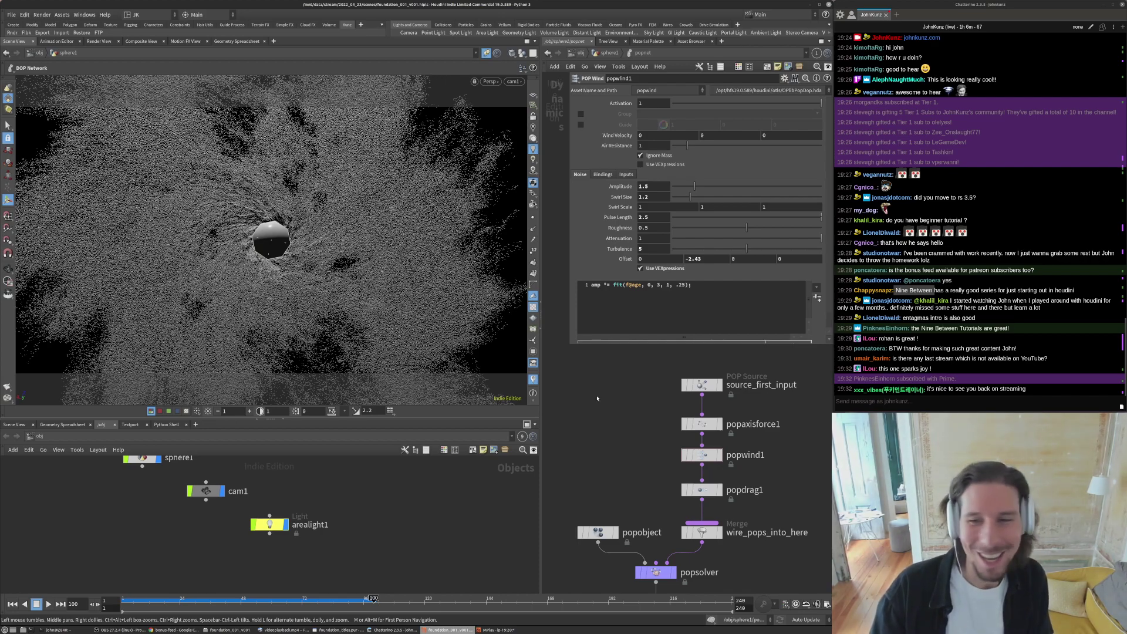
key(Up)
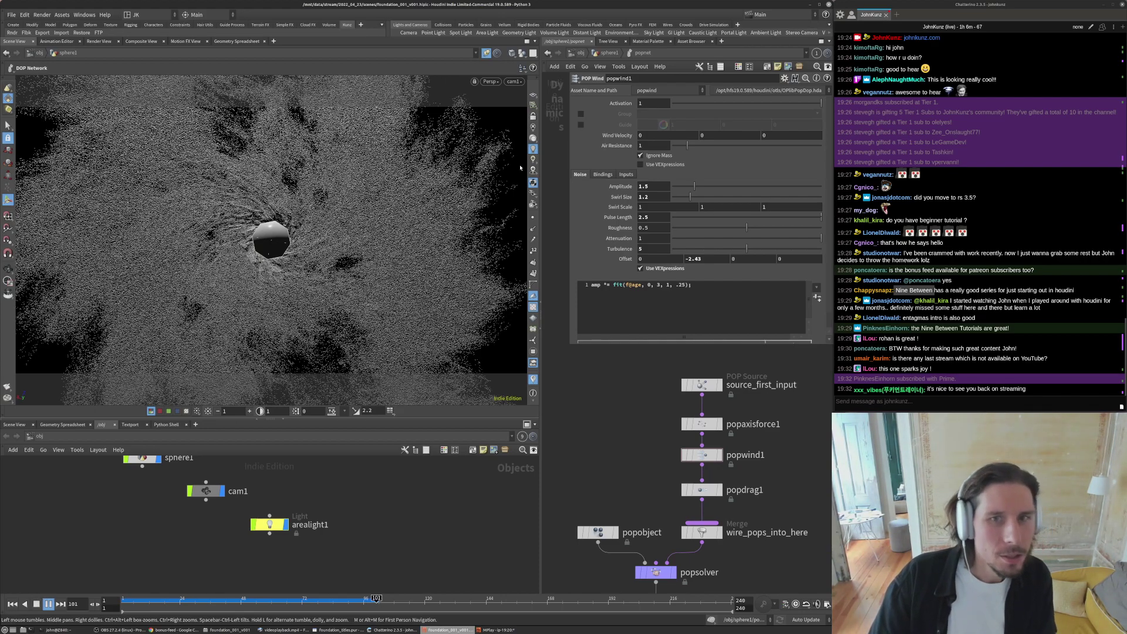
key(Up)
alt+drag(311, 257, 275, 204)
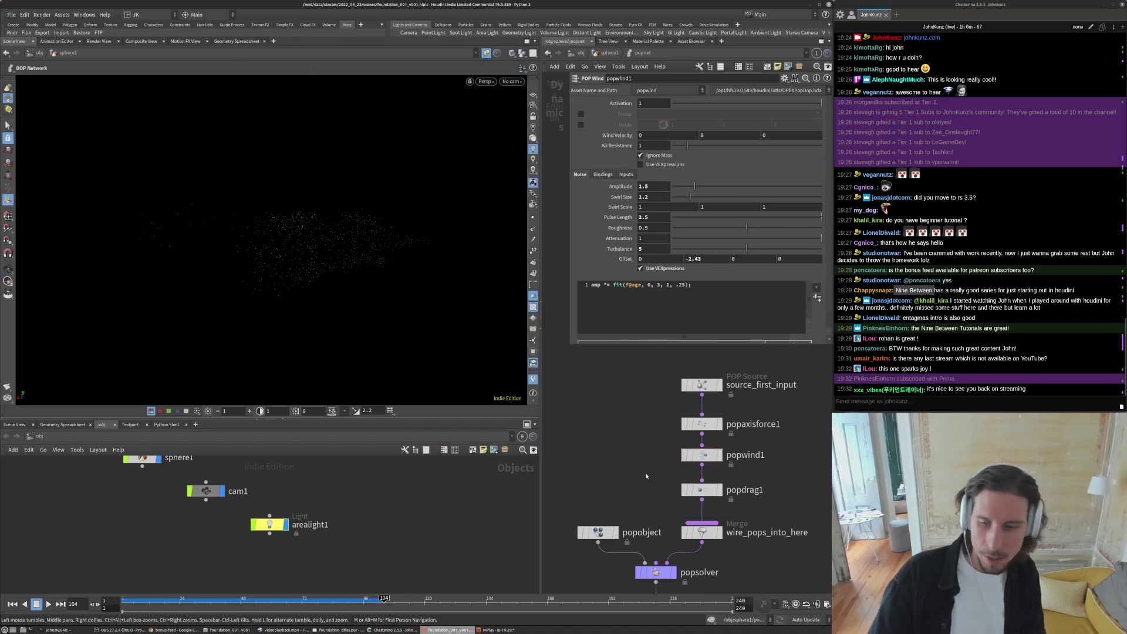
- With popaxisforce1 selected, replay the simulation from the side with viewport lighting disabled, scrub through it and return to the first frame
key(ctrl+Up)
click(687, 421)
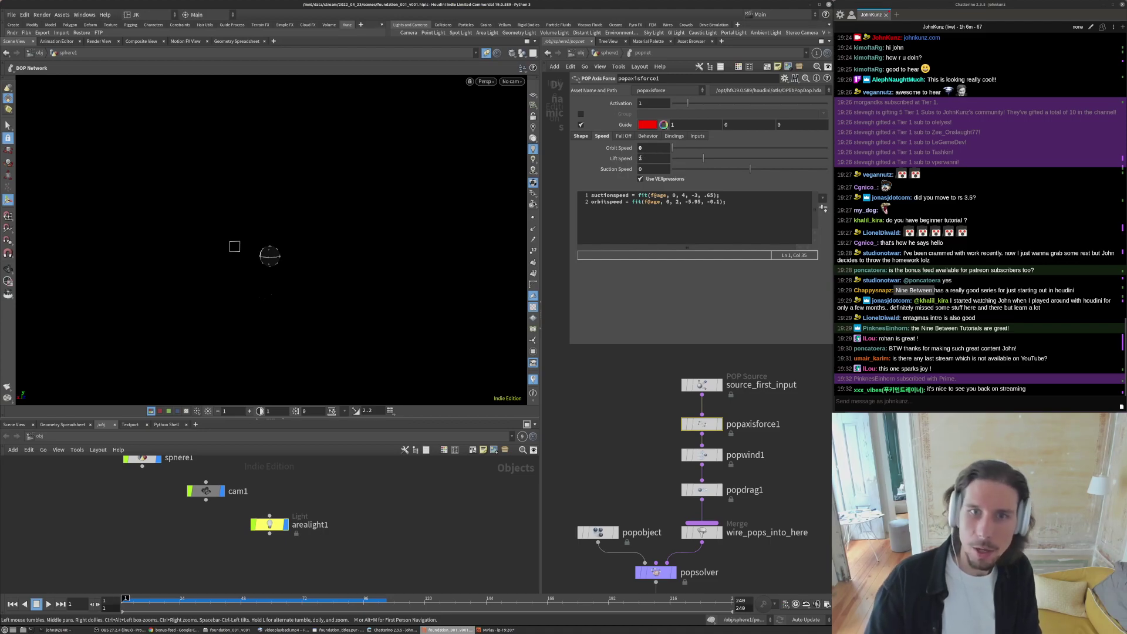
key(Up)
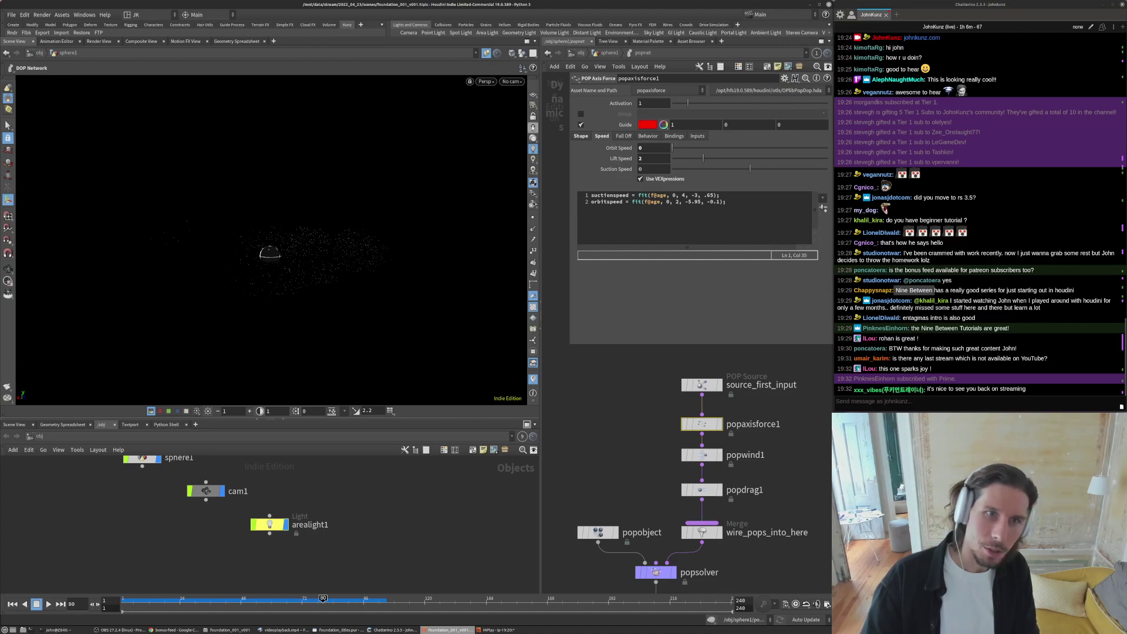
click(532, 128)
drag(165, 598, 377, 597)
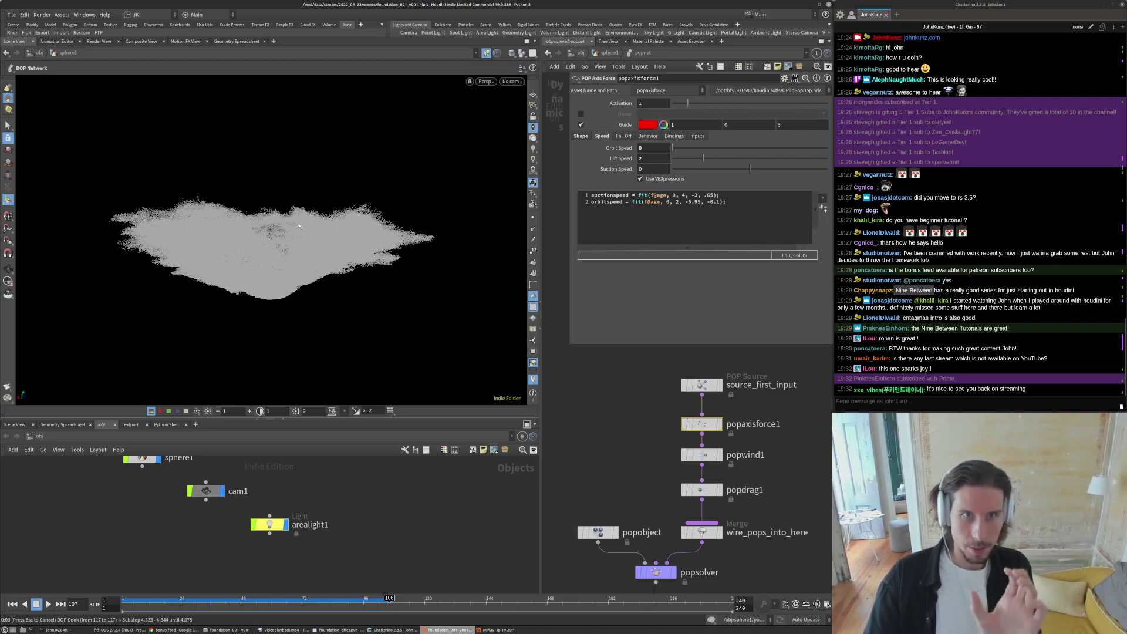
key(ctrl+Up)
- Watch the reference video again, return to Houdini and scrub the simulation to frame 79
mouse_move(403, 631)
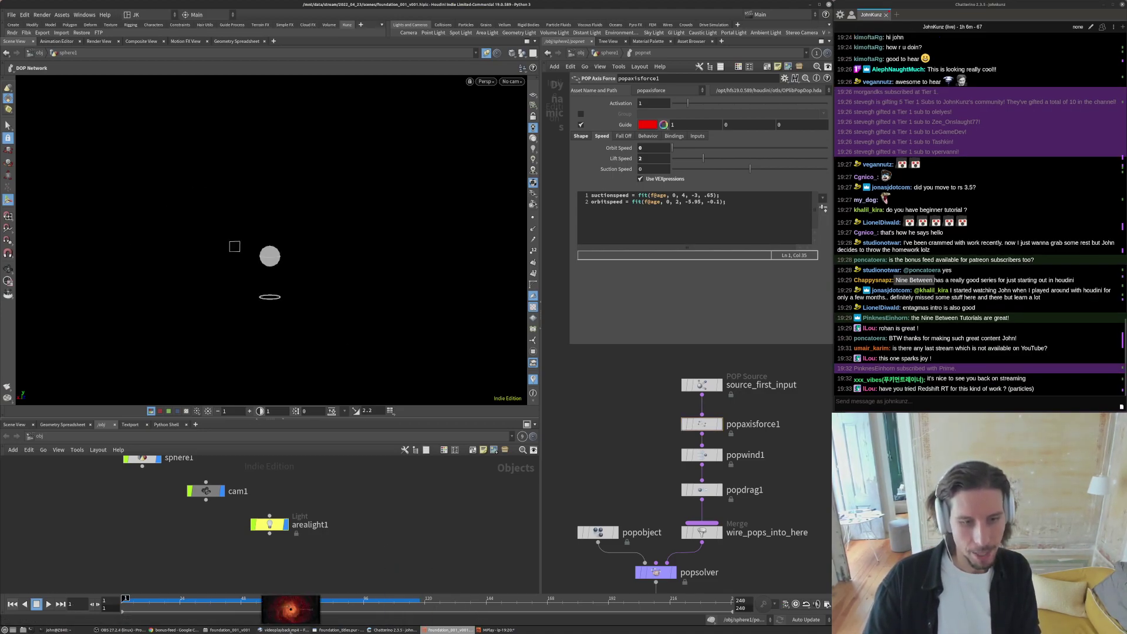
click(285, 629)
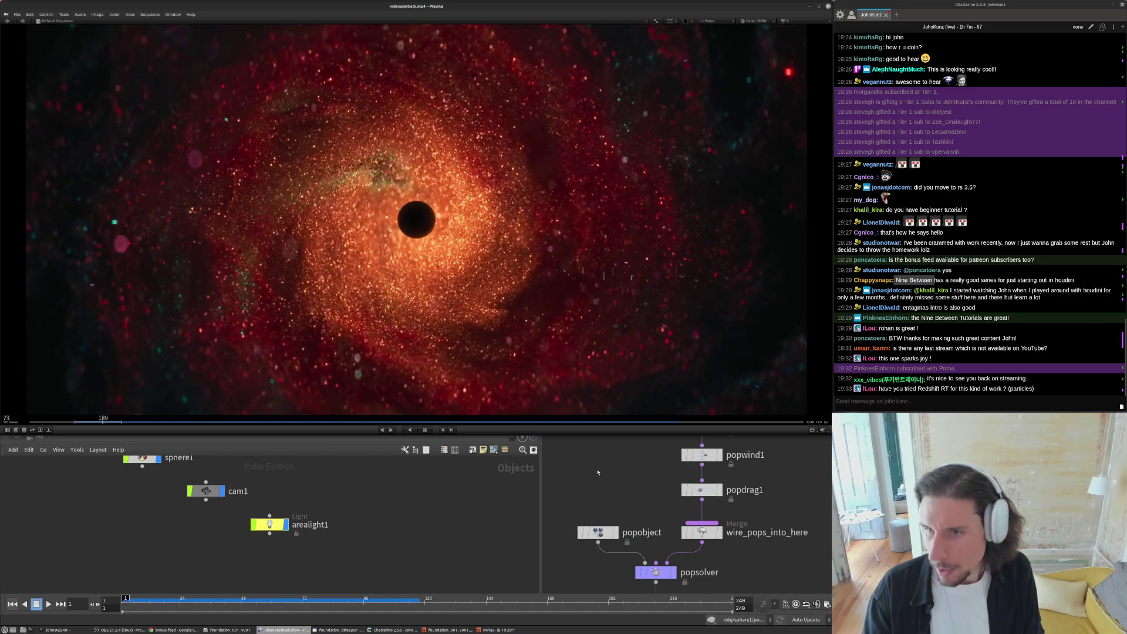
key(alt+Tab)
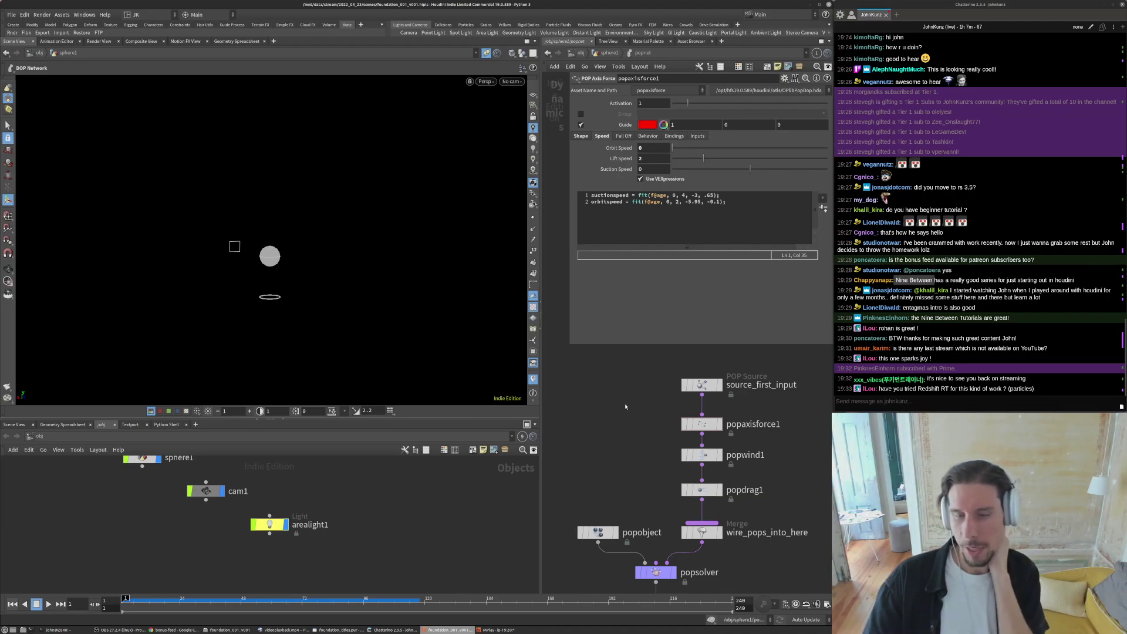
drag(376, 599, 319, 598)
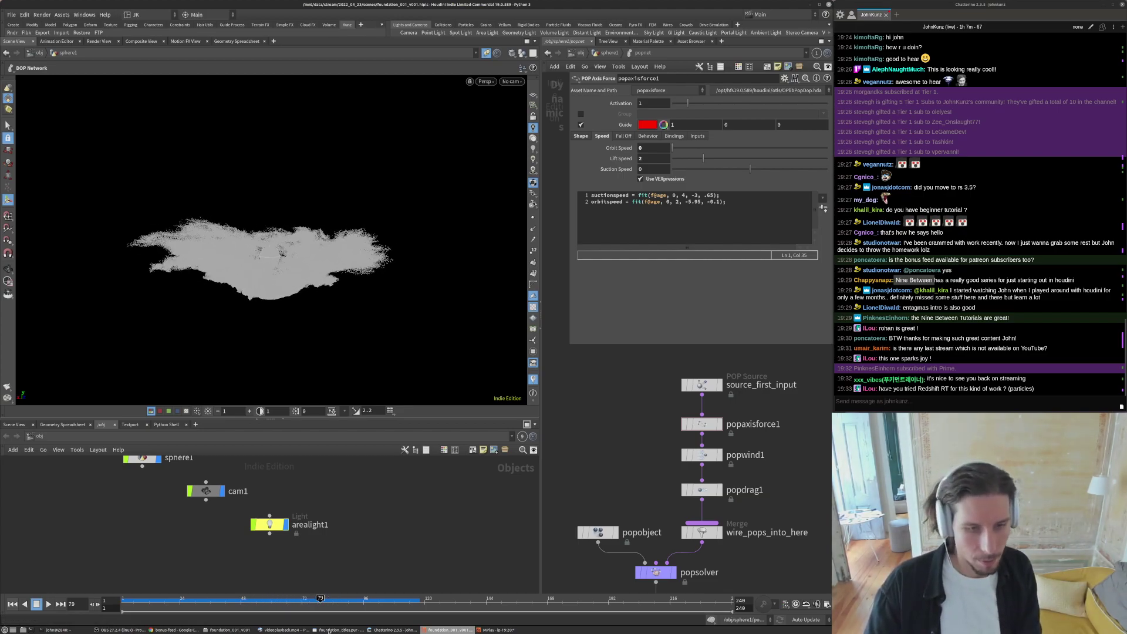
- Inspect single color channels of the reference video, restore full color and return to Houdini
click(262, 630)
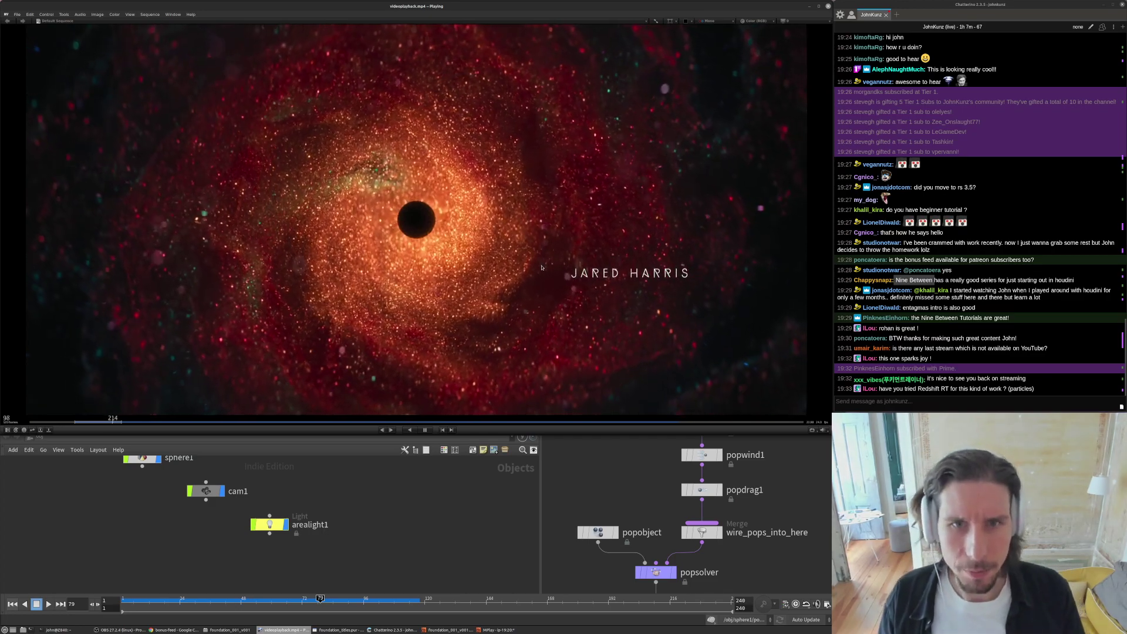
key(b)
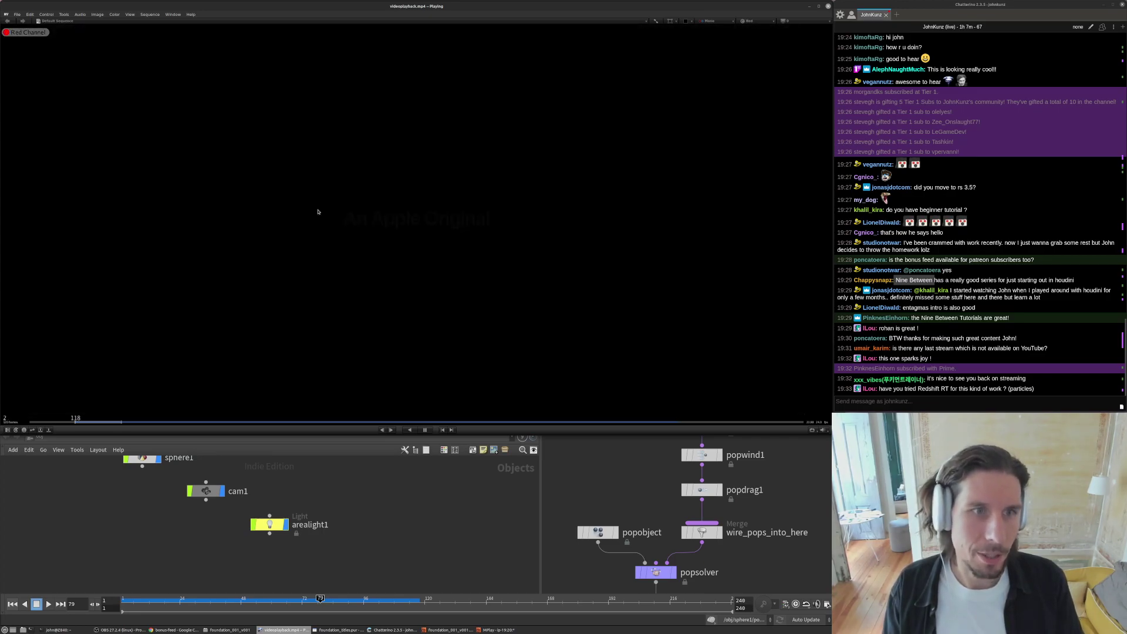
key(r)
key(c)
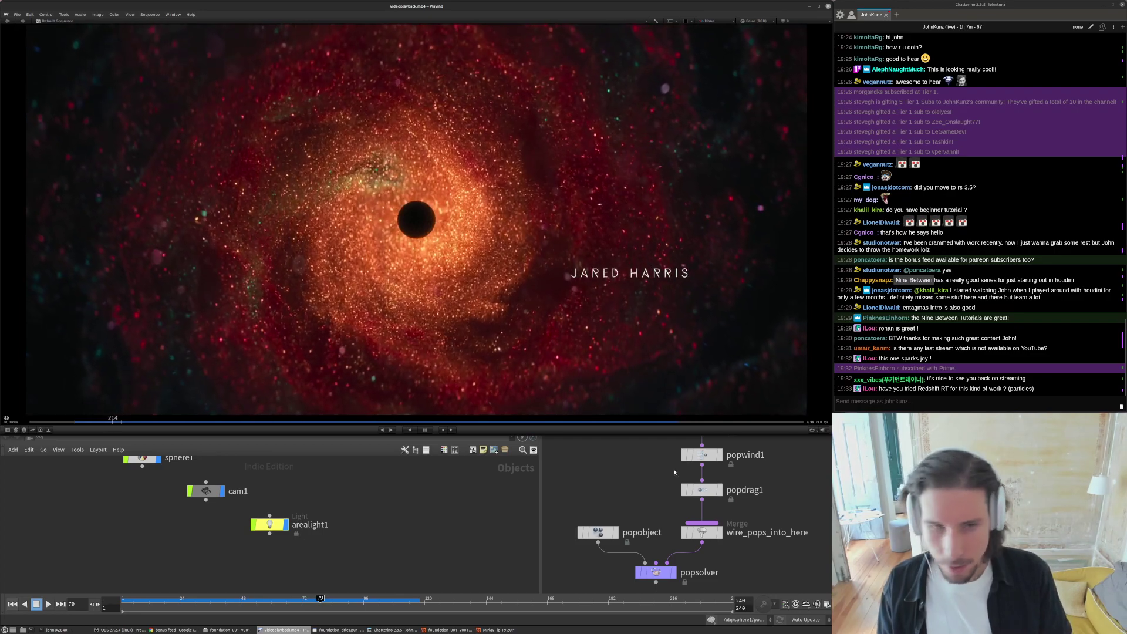
key(alt+Tab)
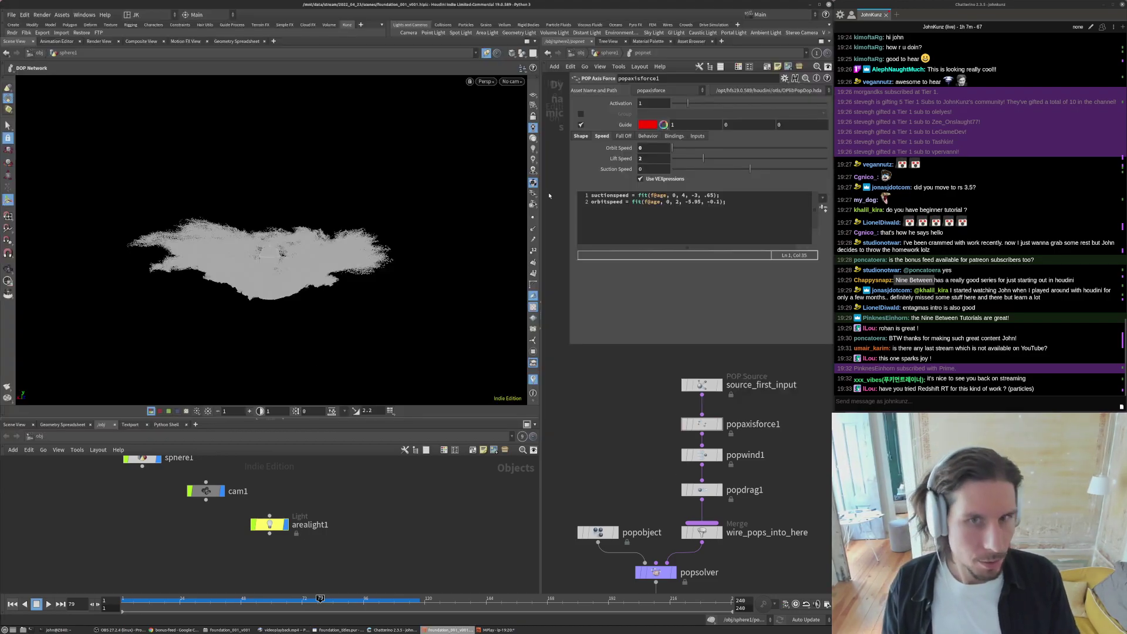
- Switch the viewport to headlight lighting, check the particles through cam1 and view them from the side again
click(530, 138)
key(ctrl+backslash)
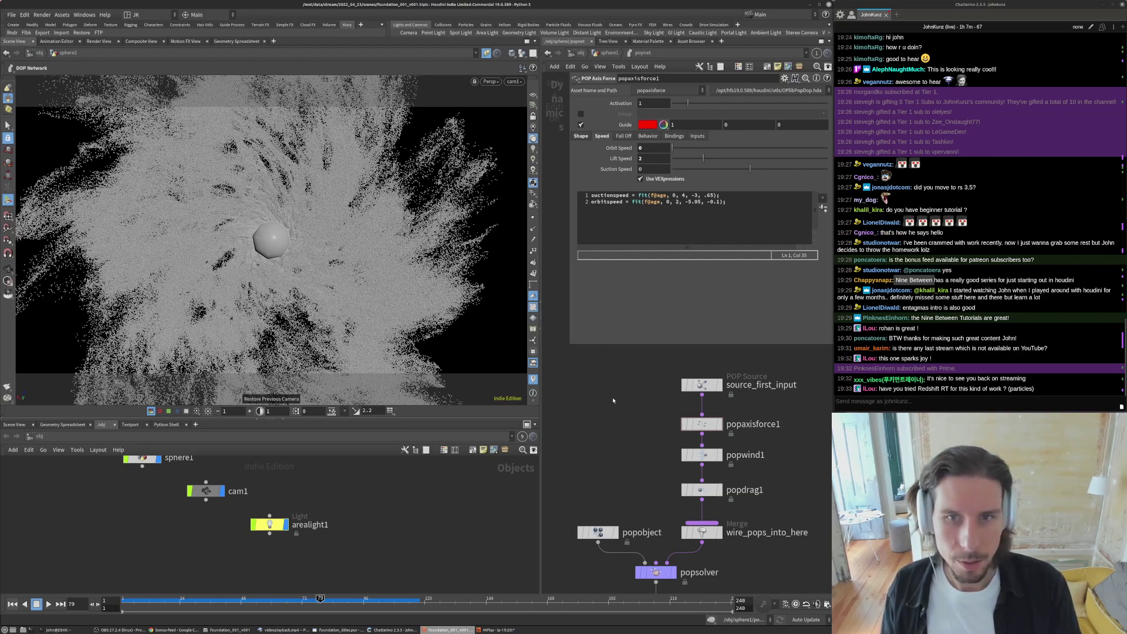
alt+drag(375, 235, 355, 221)
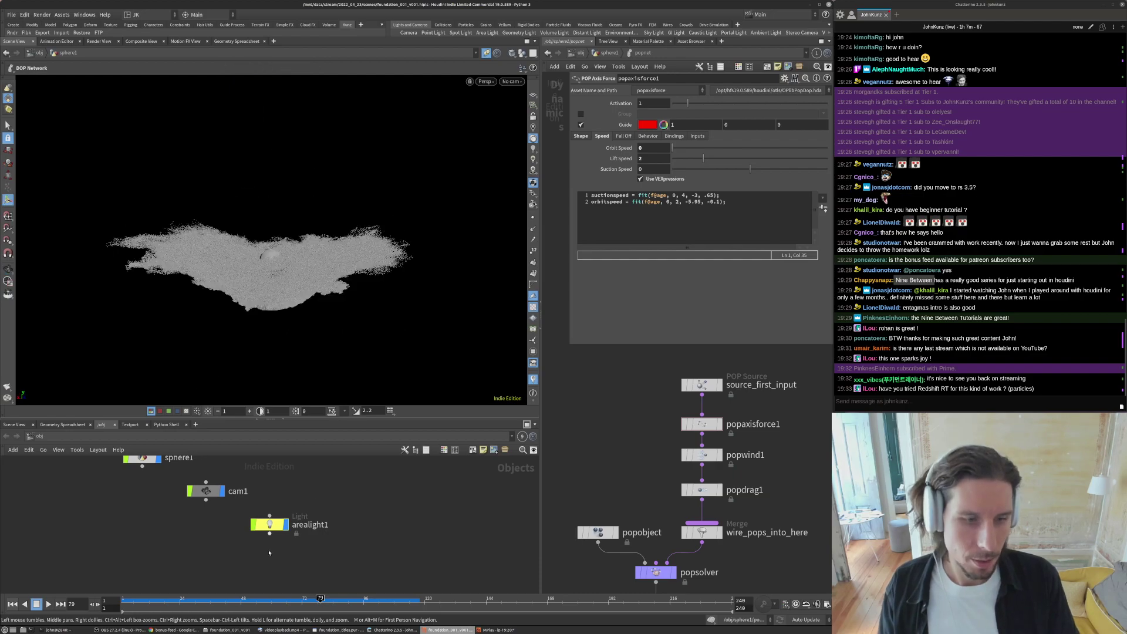
- Scrub the simulation to frame 112, restore the cam1 view and switch the viewport from headlight to scene lighting
drag(319, 598, 405, 600)
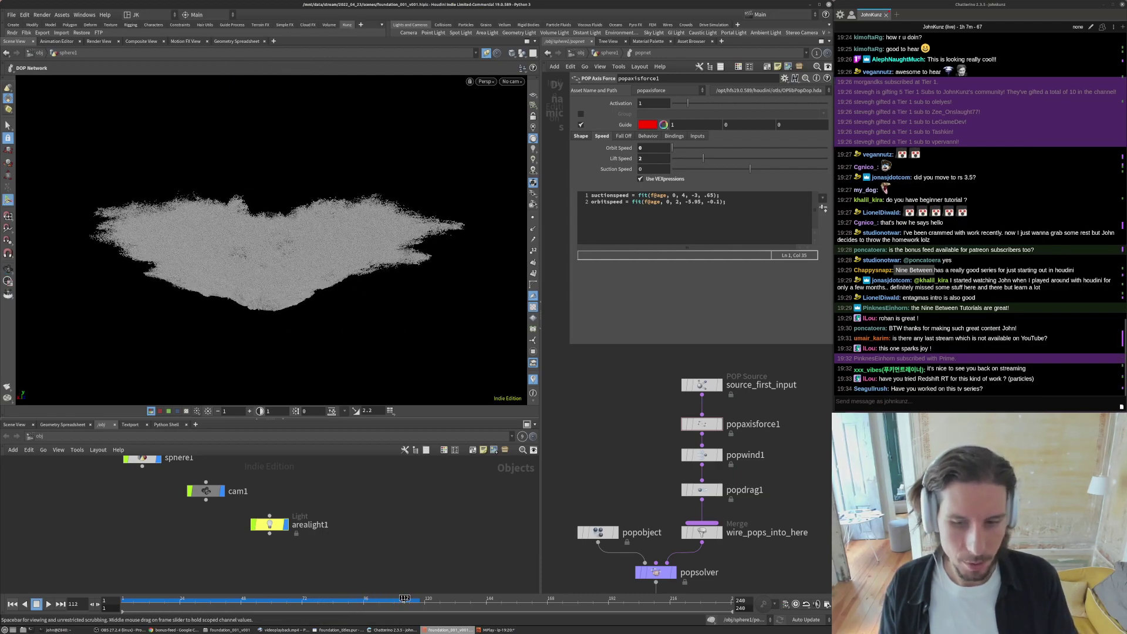
key(ctrl+backslash)
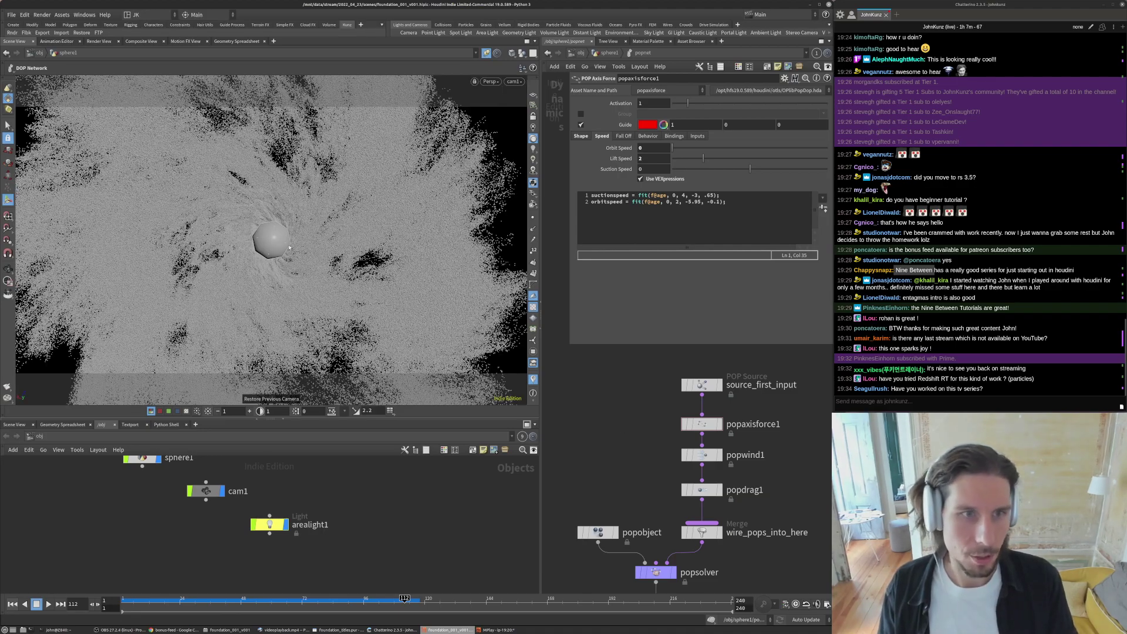
click(533, 149)
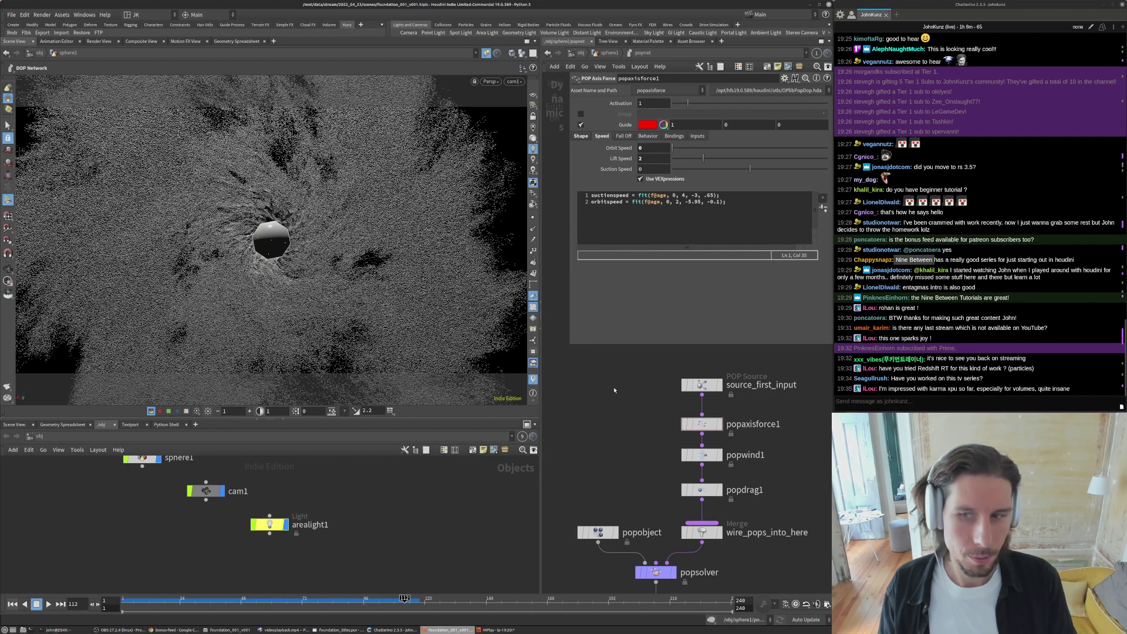
- Set the constant birth rate of source_first_input to 1500000, check the particle display options and flipbook frames 1 to 240 from the first frame
key(ctrl+Up)
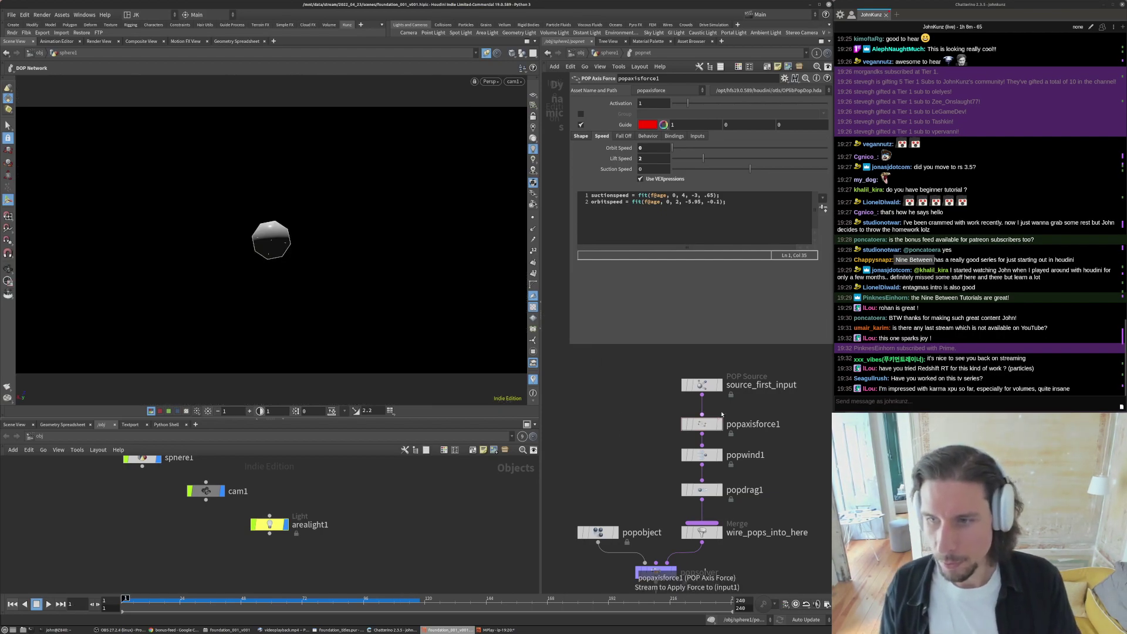
scroll(723, 424, up, 2)
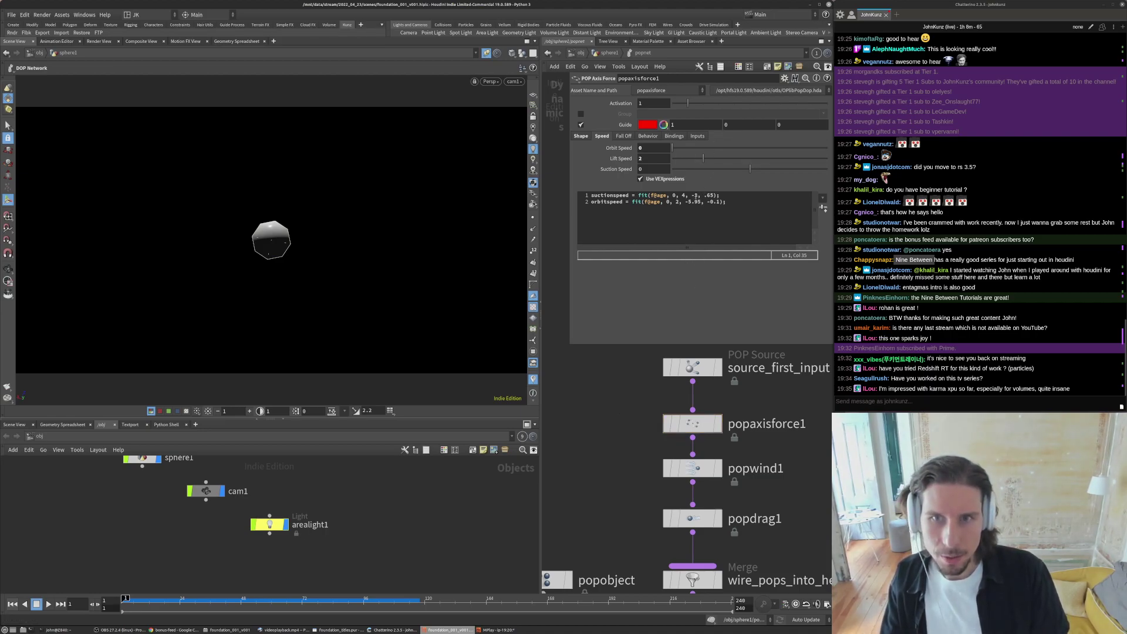
click(692, 366)
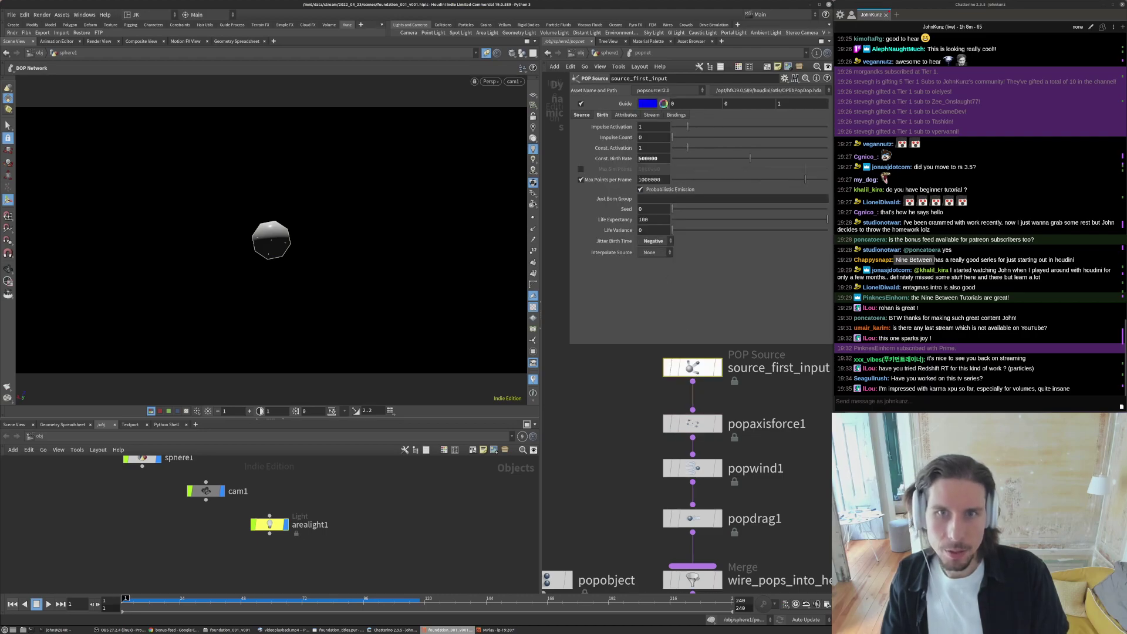
text(1)
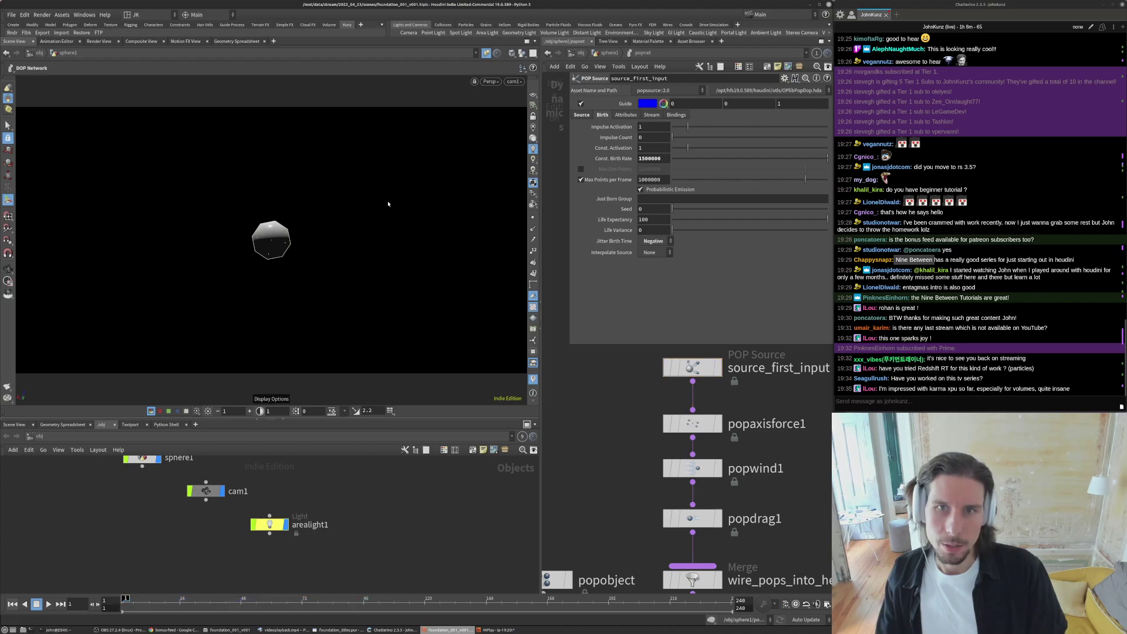
text(d)
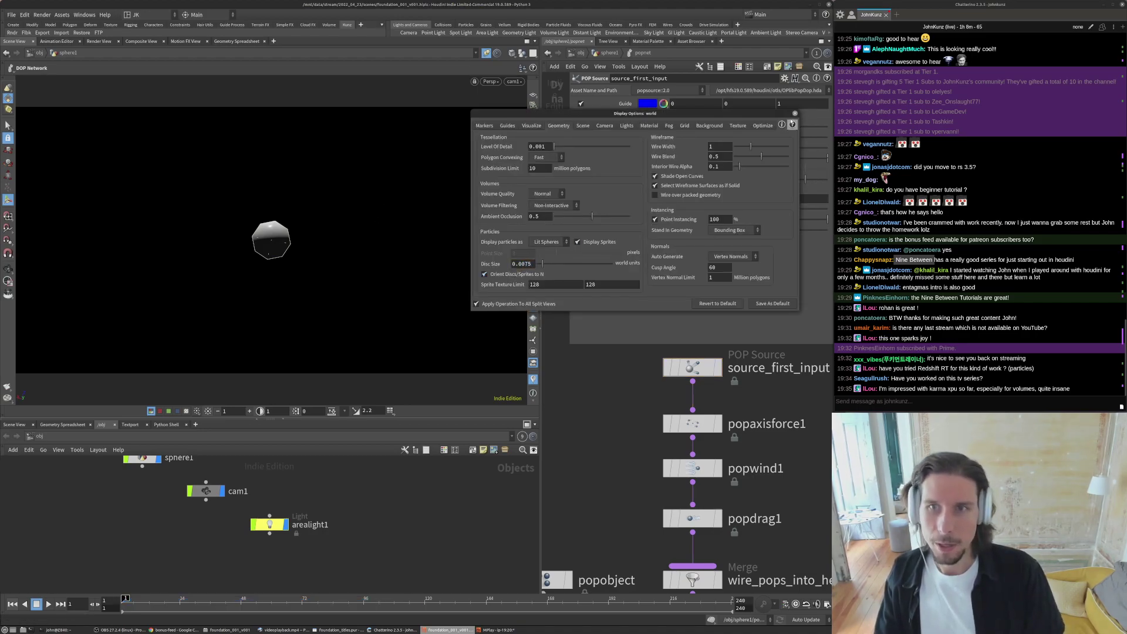
click(795, 114)
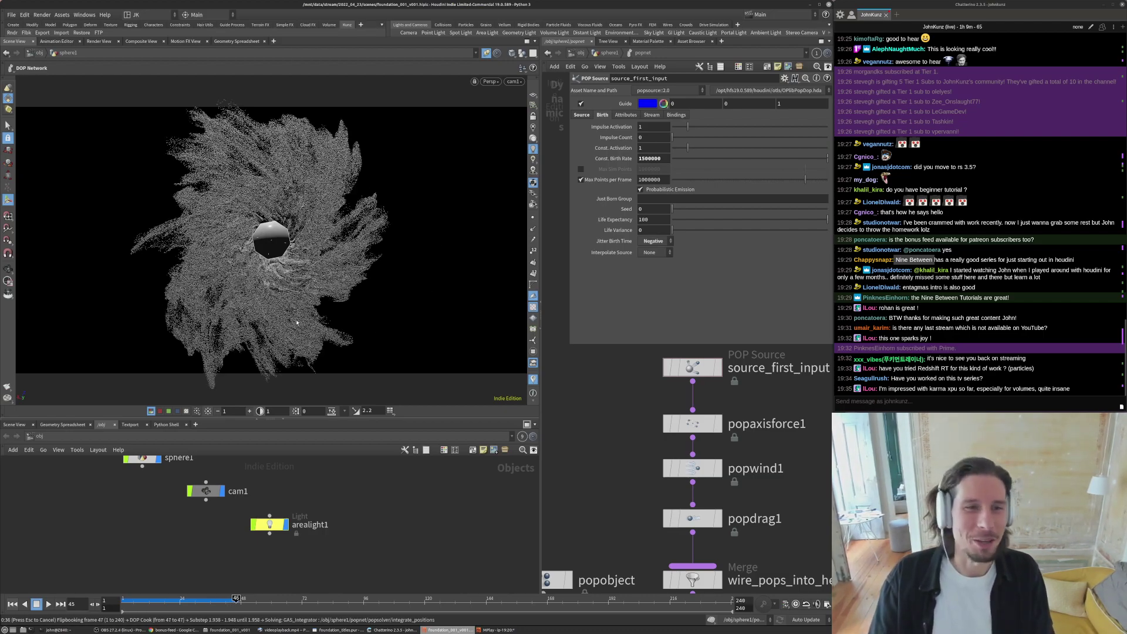
- Switch to MPlay, watch the flipbook of the swirling particles, scrub back through it and stop playback
click(505, 630)
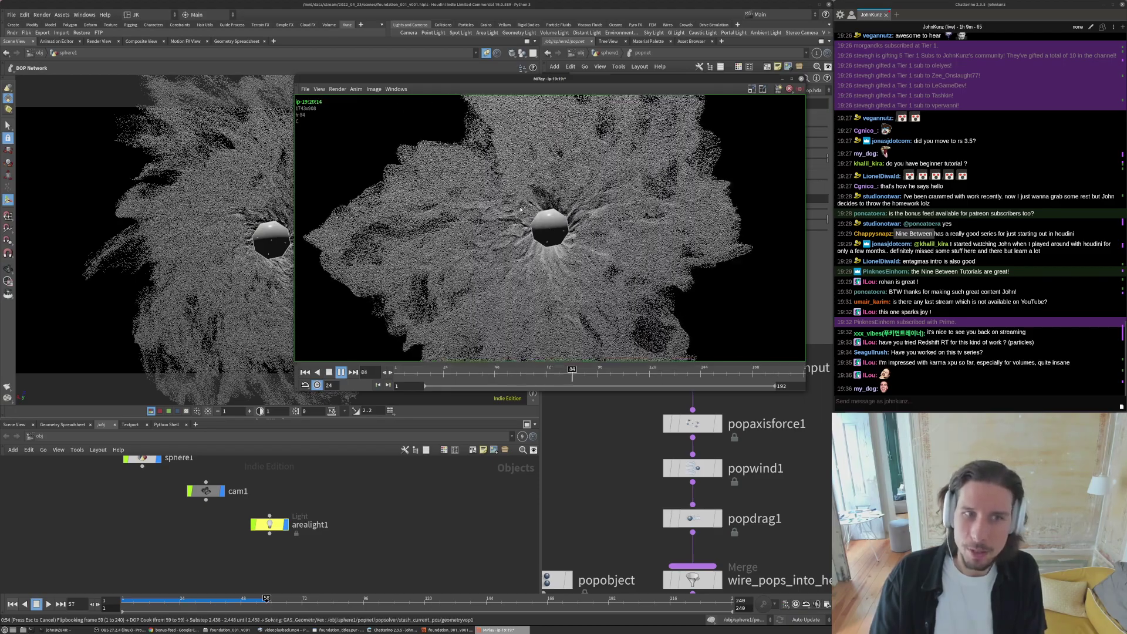
key(ctrl+Up)
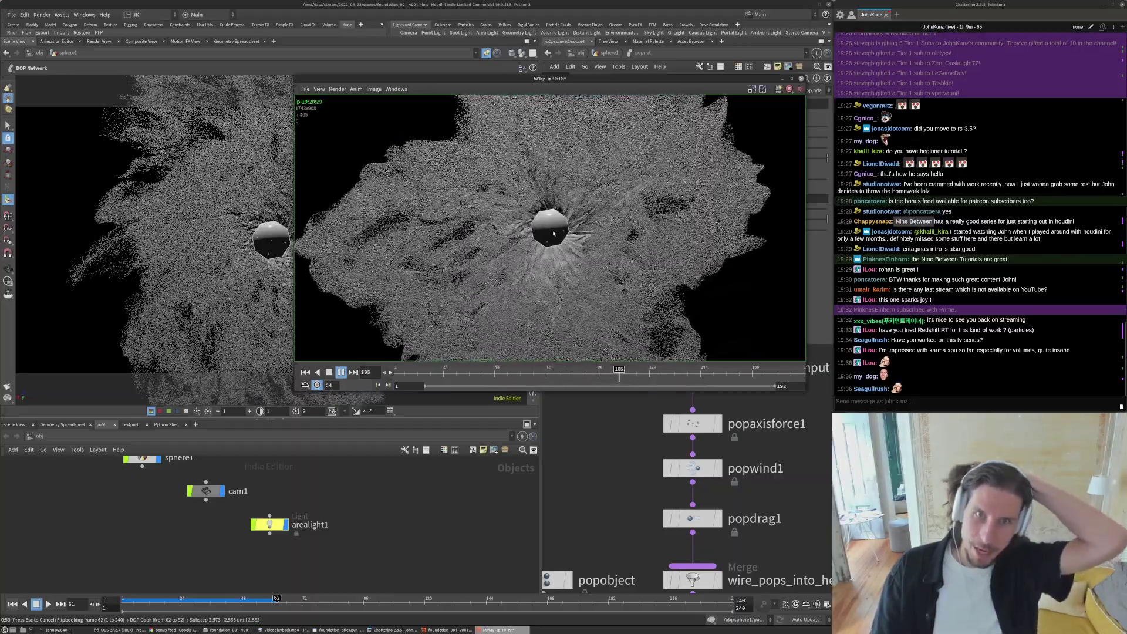
drag(591, 381, 493, 378)
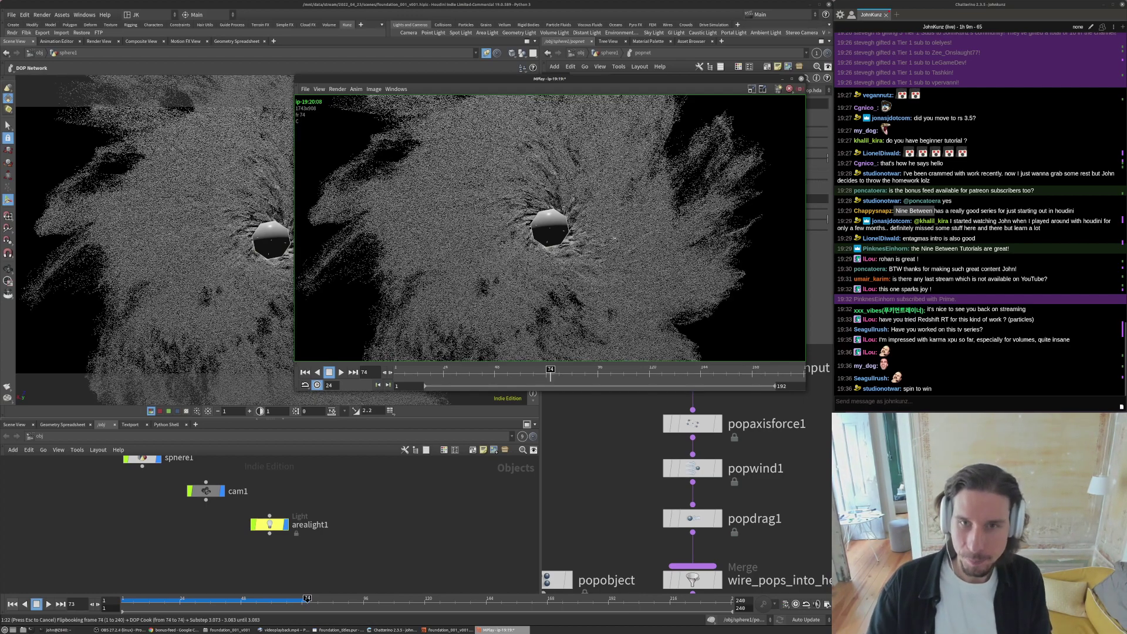
key(Up)
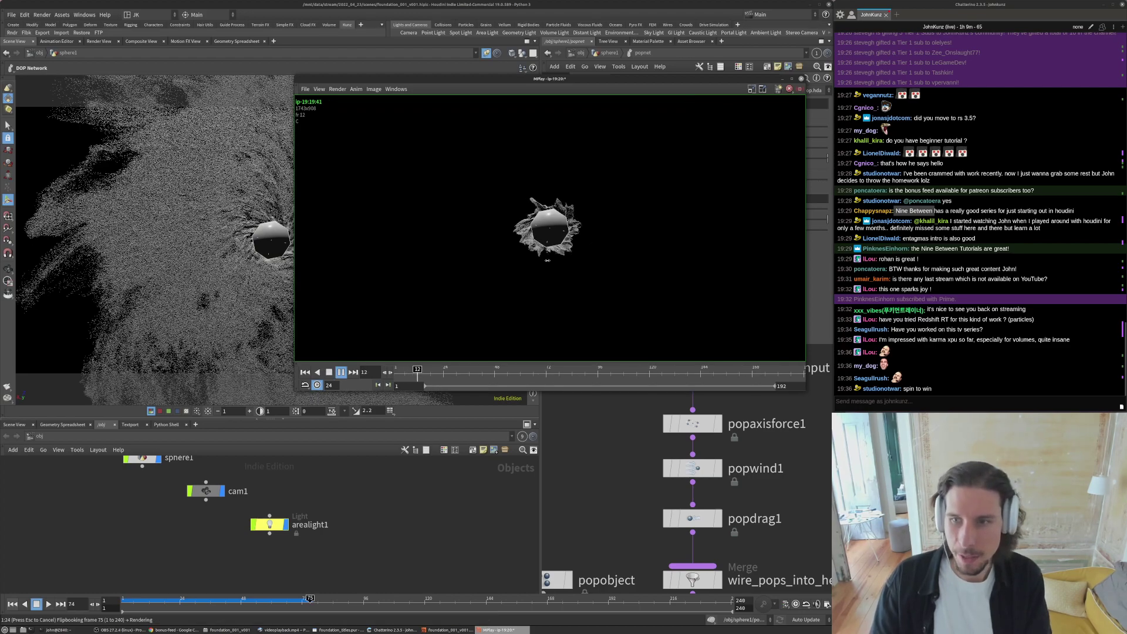
click(329, 372)
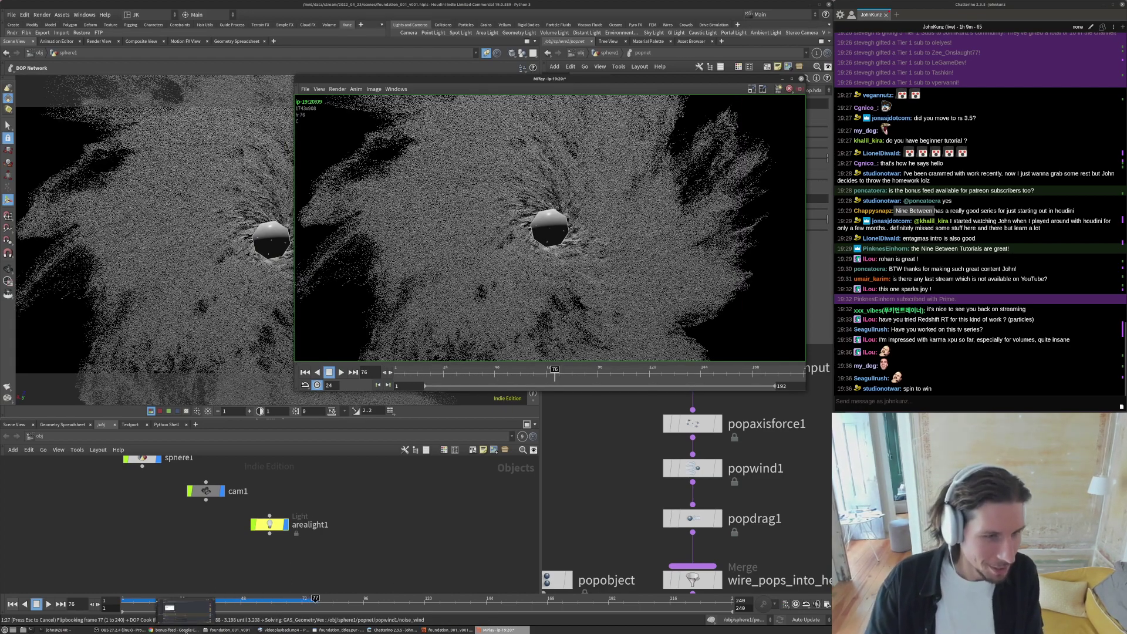
- Switch to Chrome, search Google Images for "warcraft guldan" in a new tab and preview the WoW Girl Gul'dan picture with its related images
click(166, 630)
key(ctrl+t)
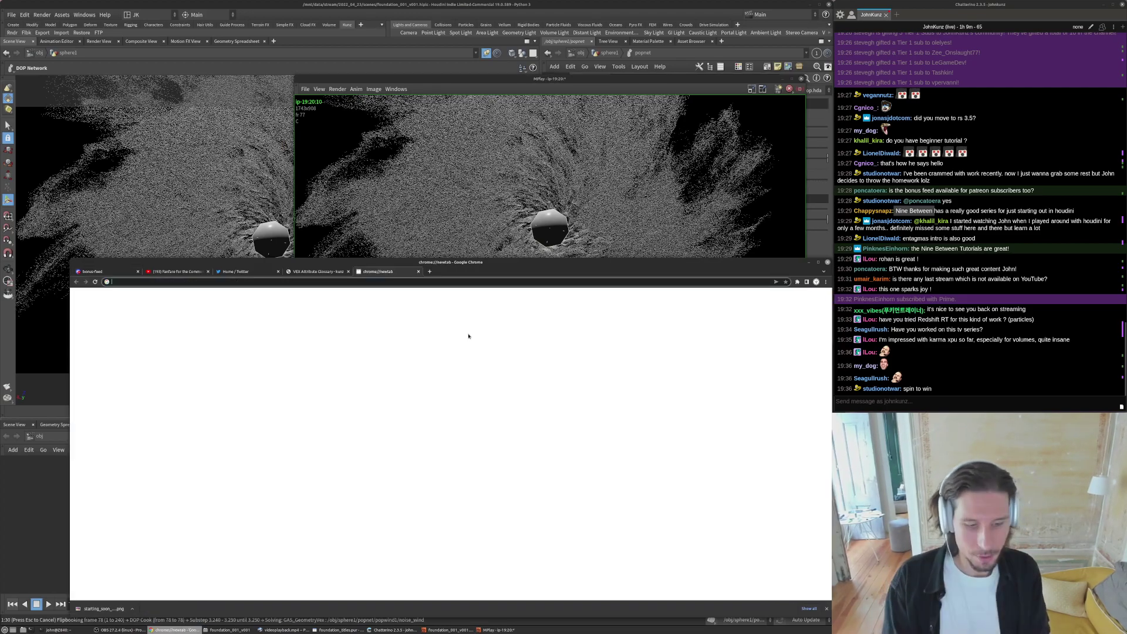
text(warcraft)
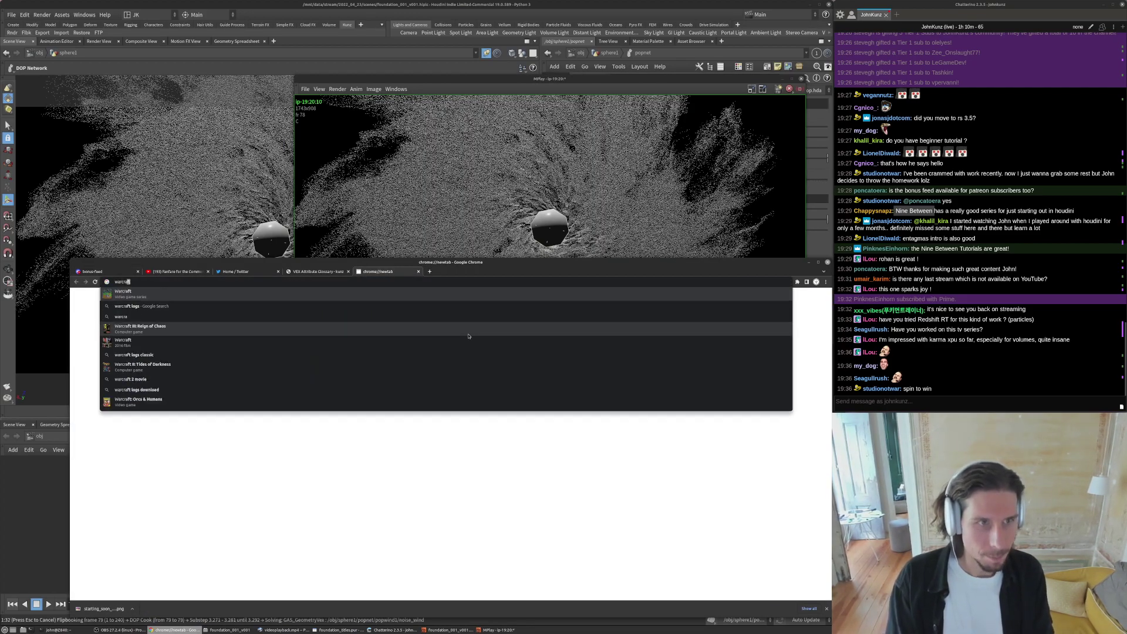
text( guldan)
key(Return)
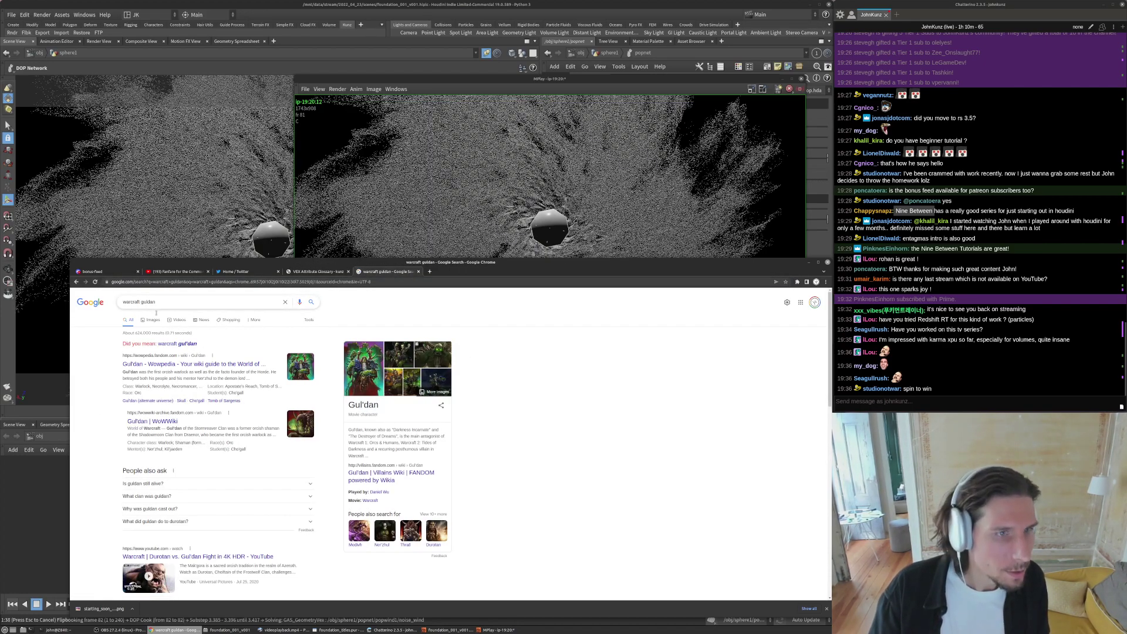
click(151, 324)
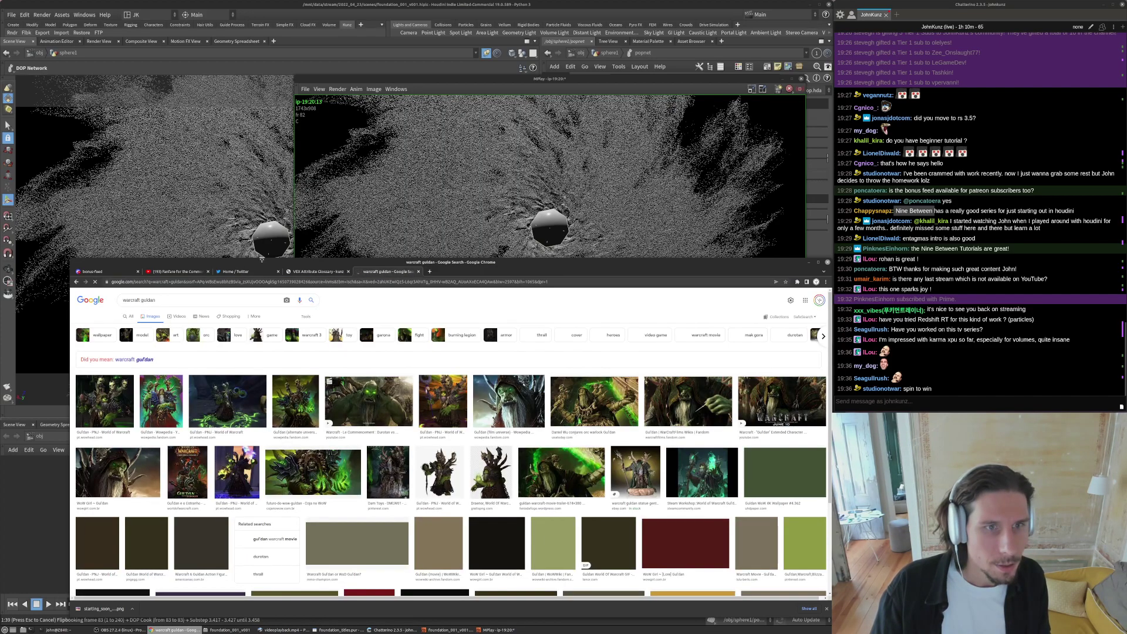
drag(272, 257, 272, 218)
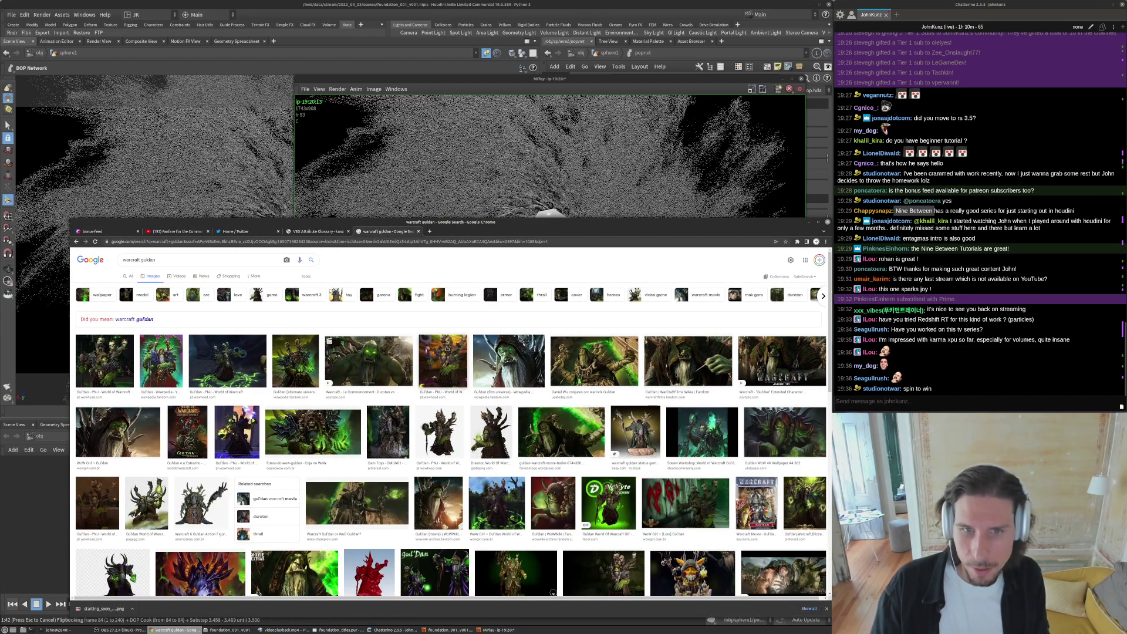
click(117, 431)
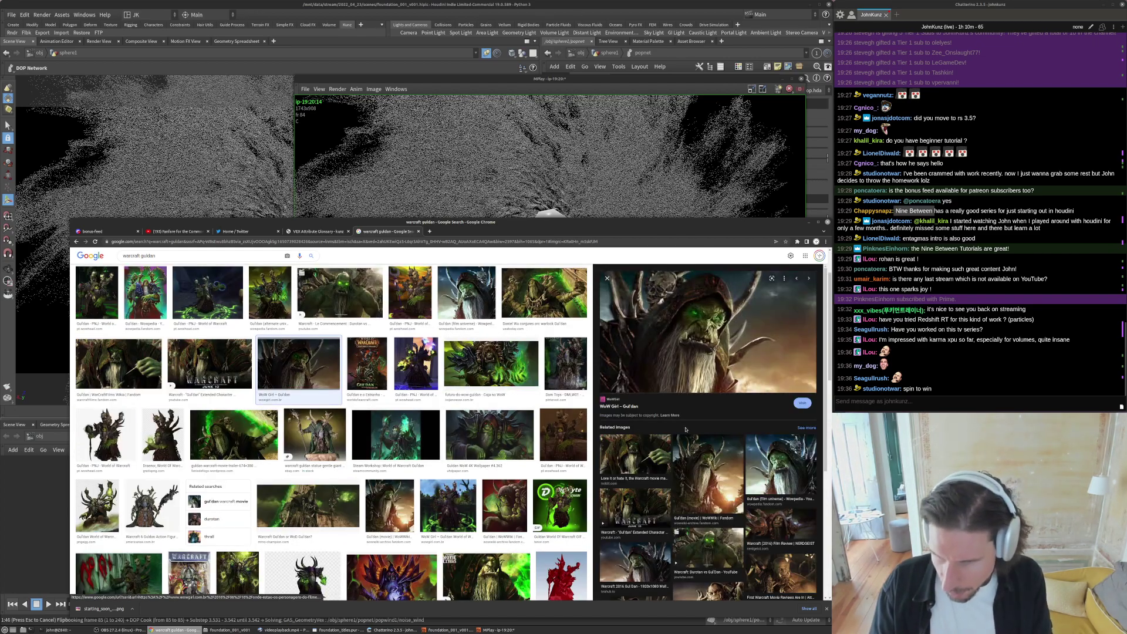
scroll(687, 432, down, 1)
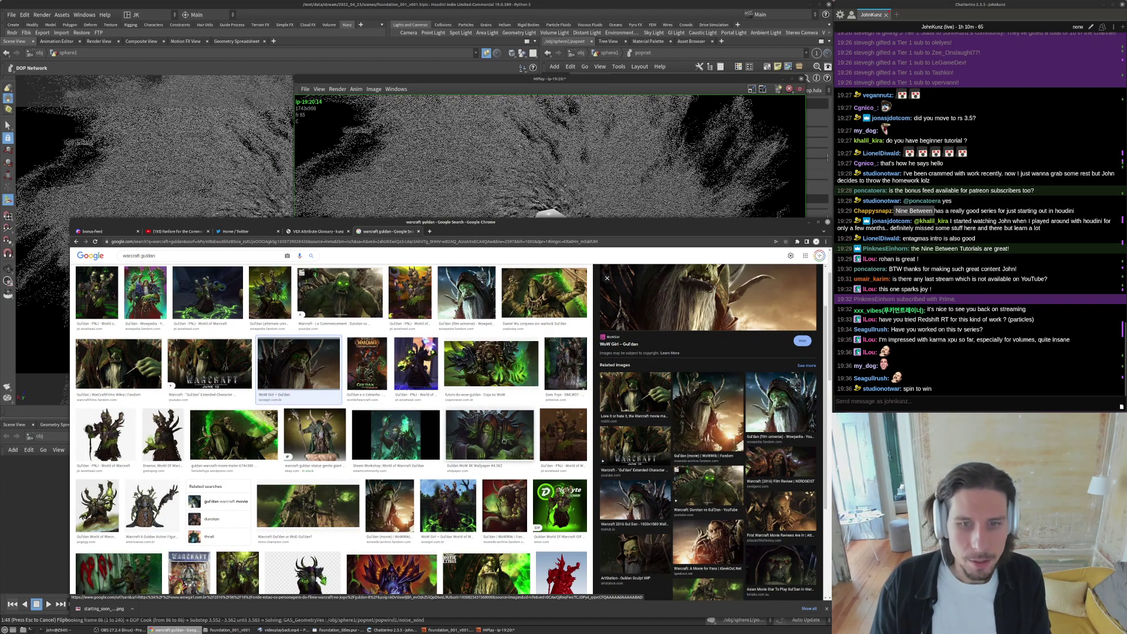
scroll(507, 441, up, 2)
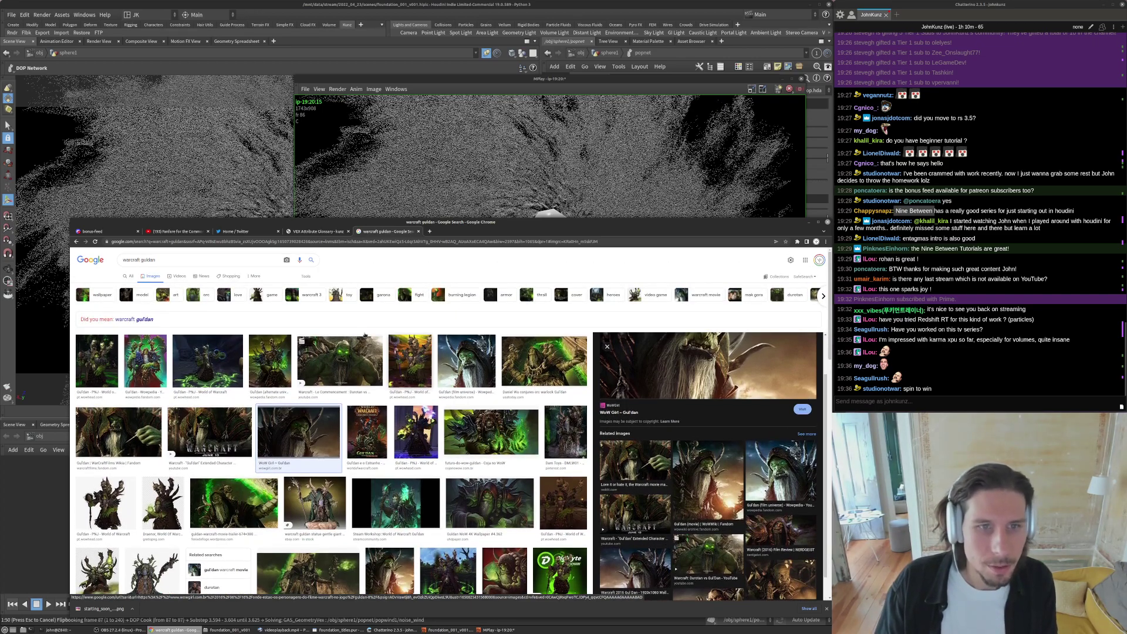
- Refine the image search to "warcraft guldan fel" and preview the Durotan vs Guldan artwork
click(186, 262)
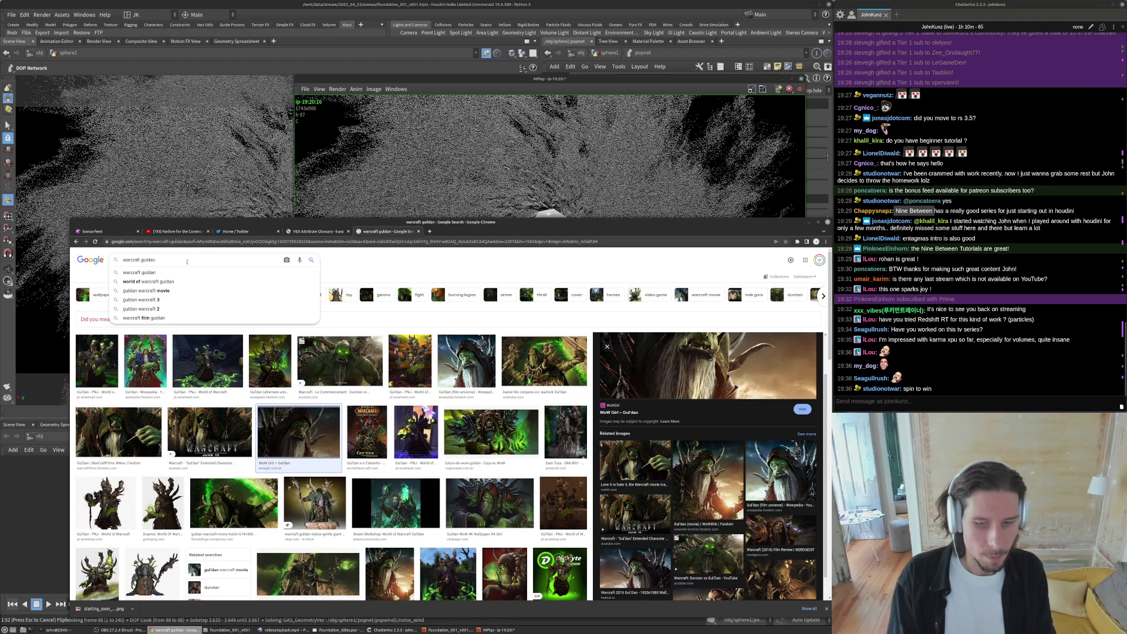
text(fel)
key(Return)
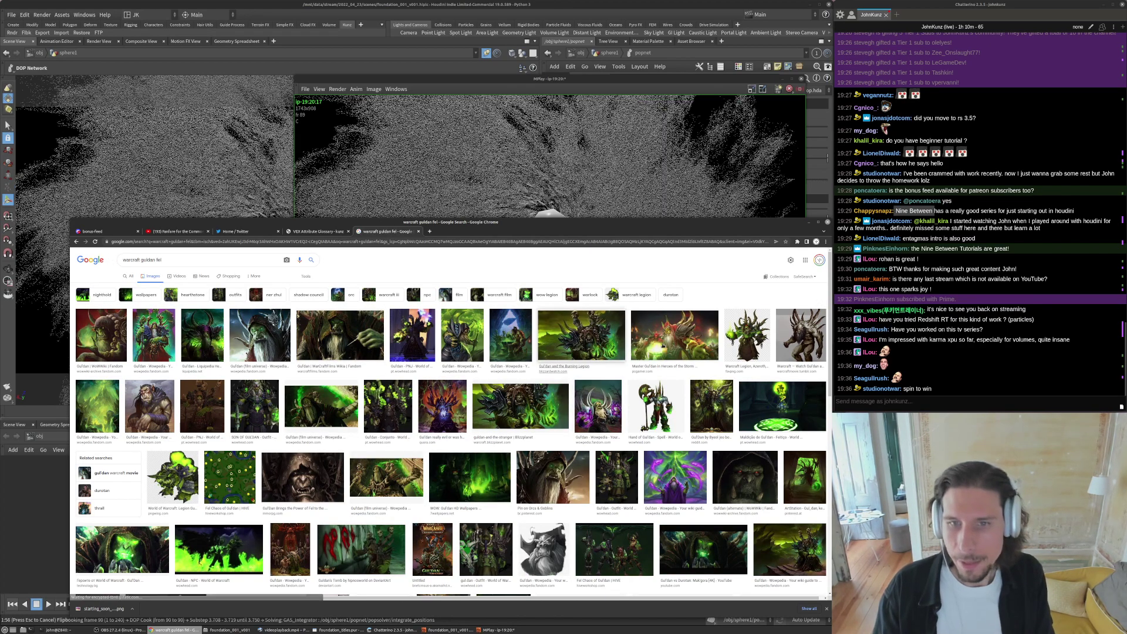
scroll(574, 451, down, 2)
scroll(573, 451, down, 3)
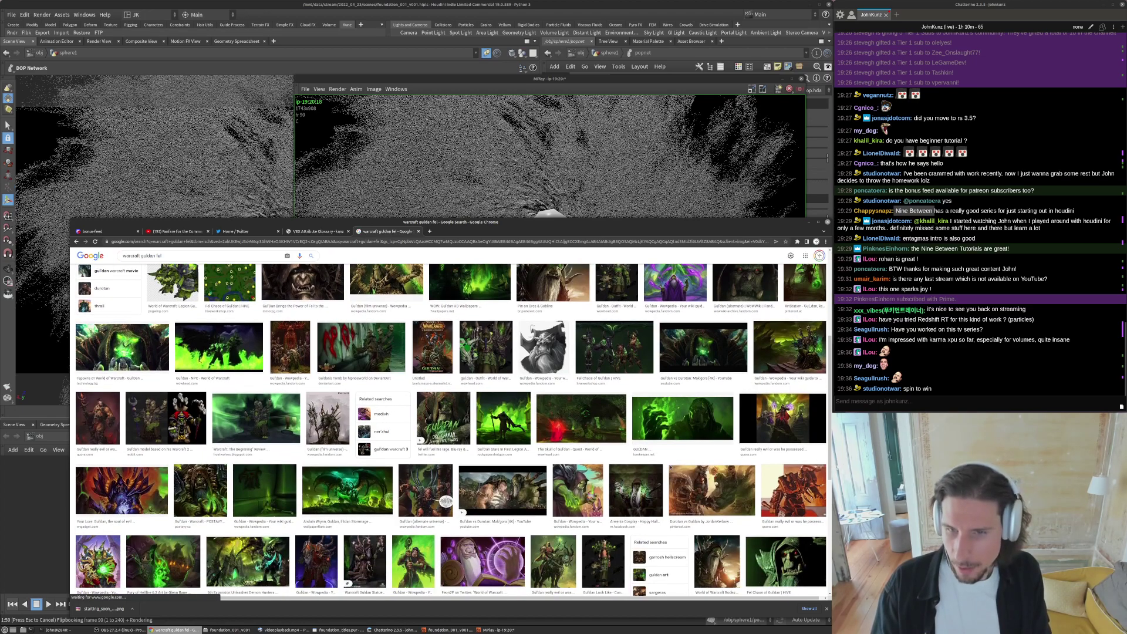
click(672, 471)
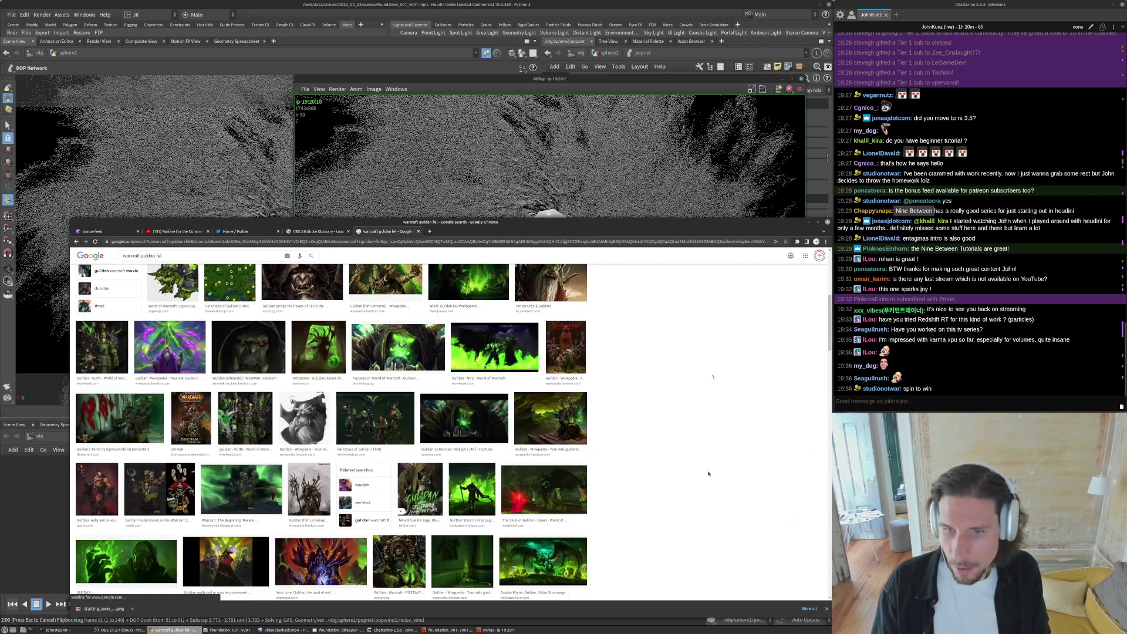
- Browse further through the fel image results and preview two Wowpedia Gul'dan pictures, ending on the tall green fel scene
scroll(726, 339, down, 3)
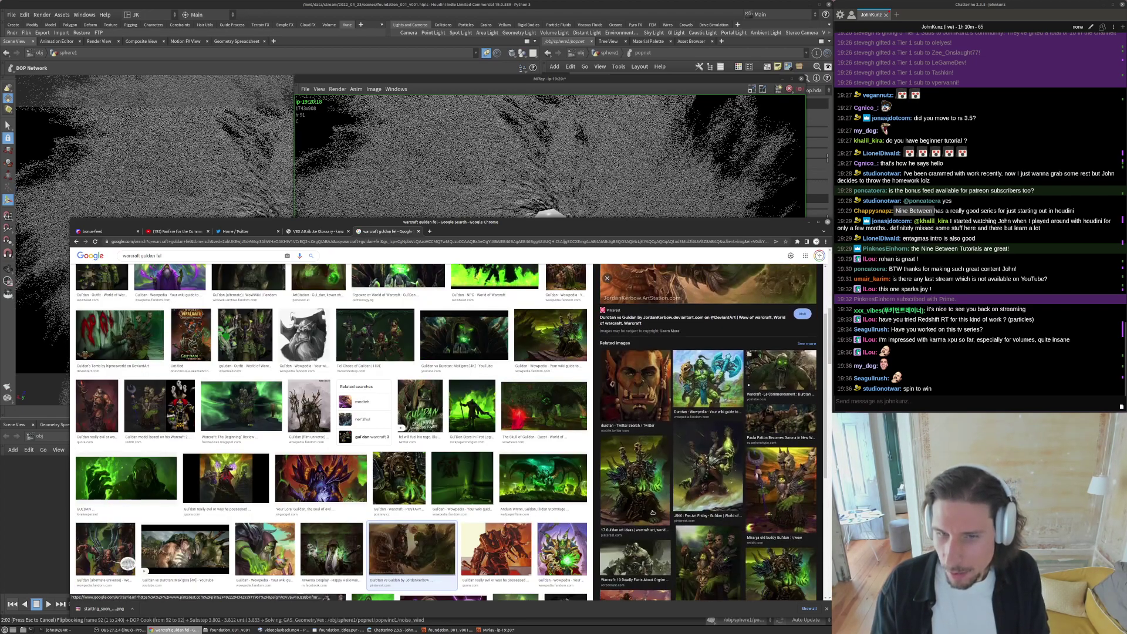
scroll(413, 492, down, 3)
scroll(413, 492, down, 3)
click(535, 394)
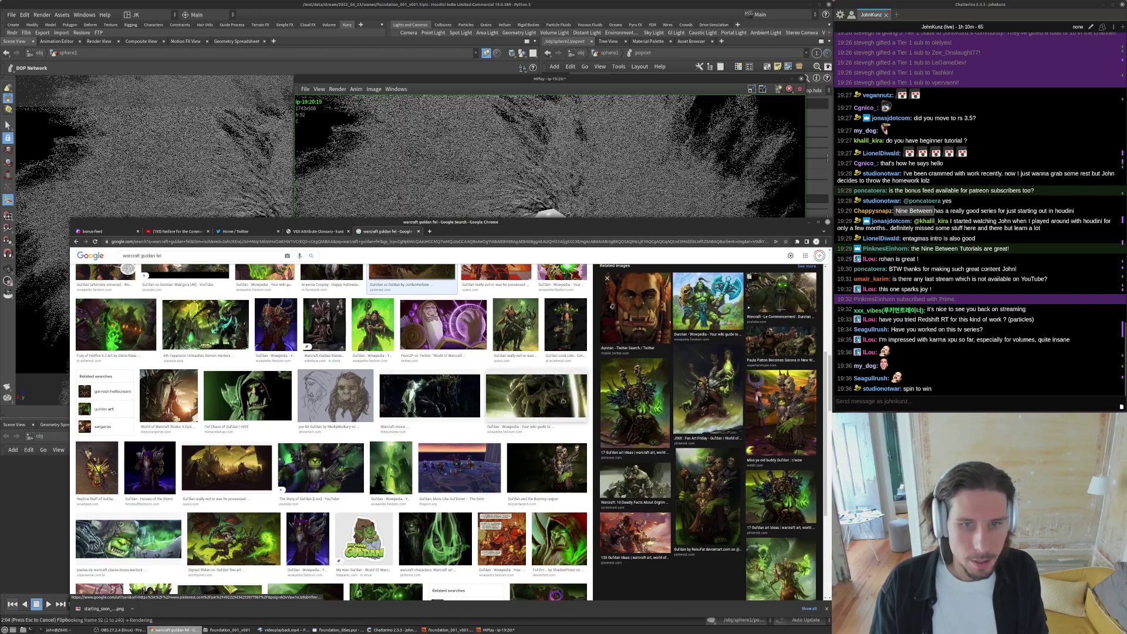
scroll(652, 477, down, 1)
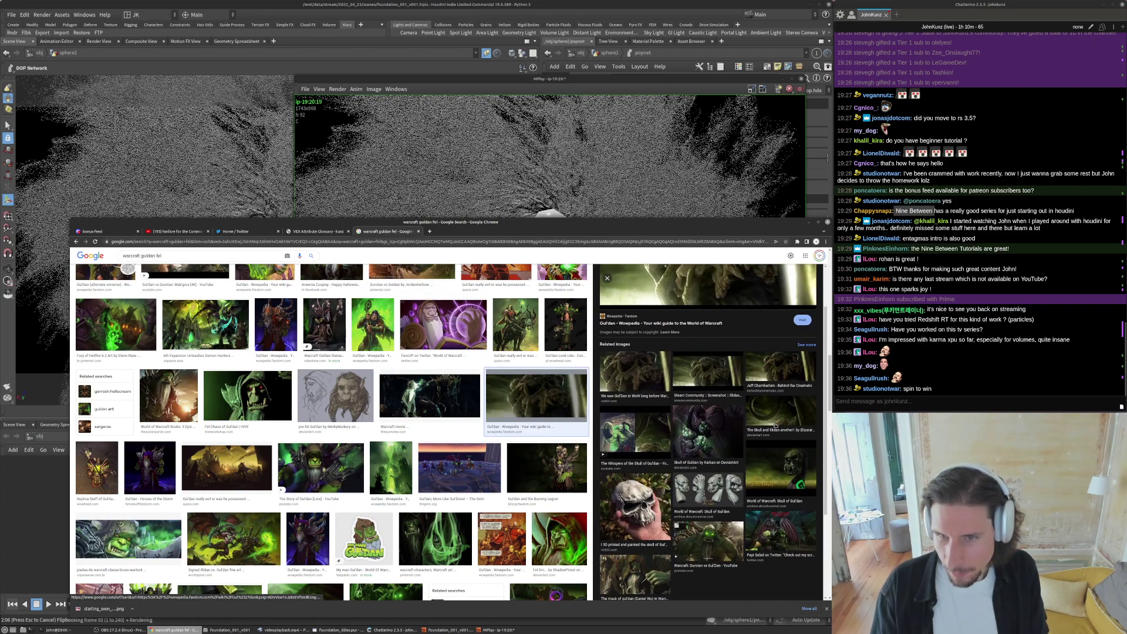
scroll(337, 416, down, 2)
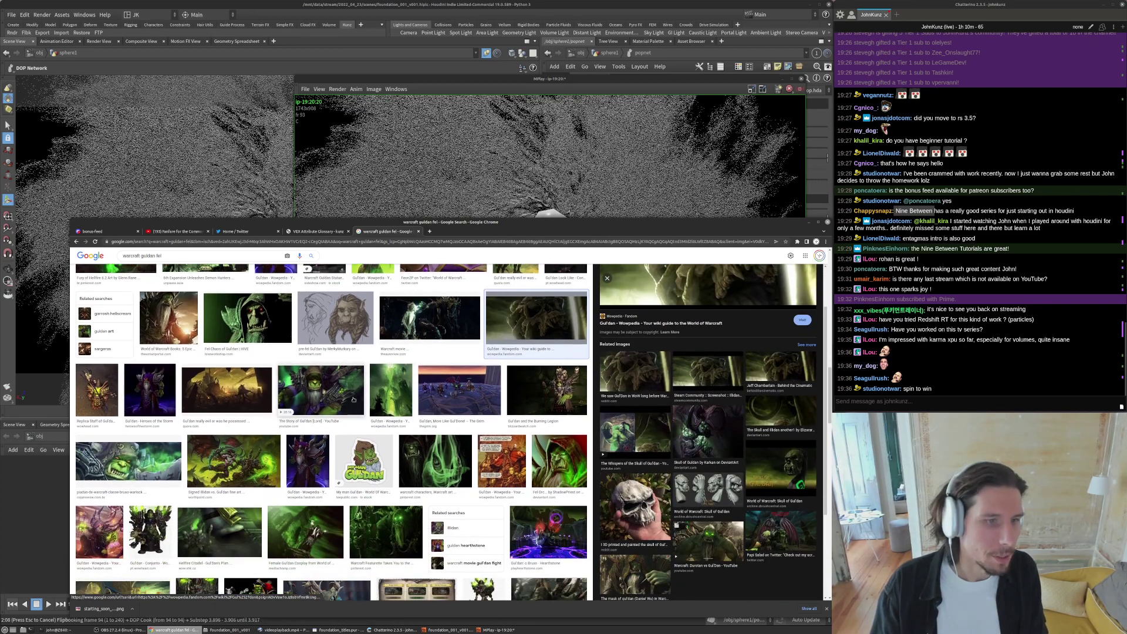
click(390, 390)
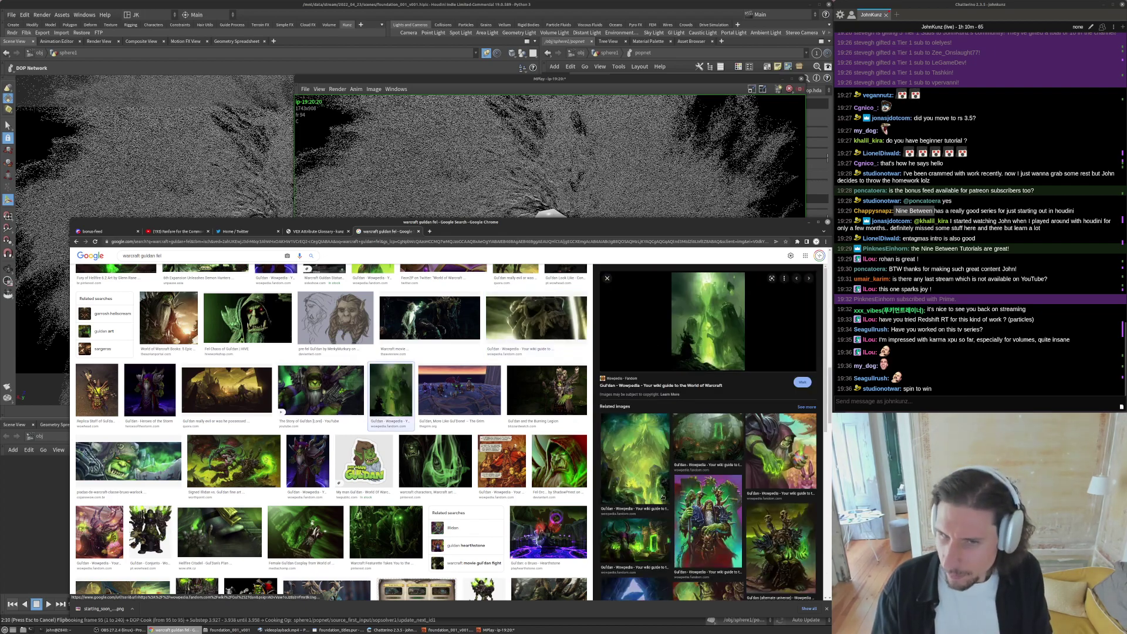
- Look through the remaining fel results, preview a related Wowpedia Gul'dan image and return to the MPlay flipbook
scroll(672, 433, down, 2)
scroll(352, 434, down, 5)
scroll(339, 490, down, 1)
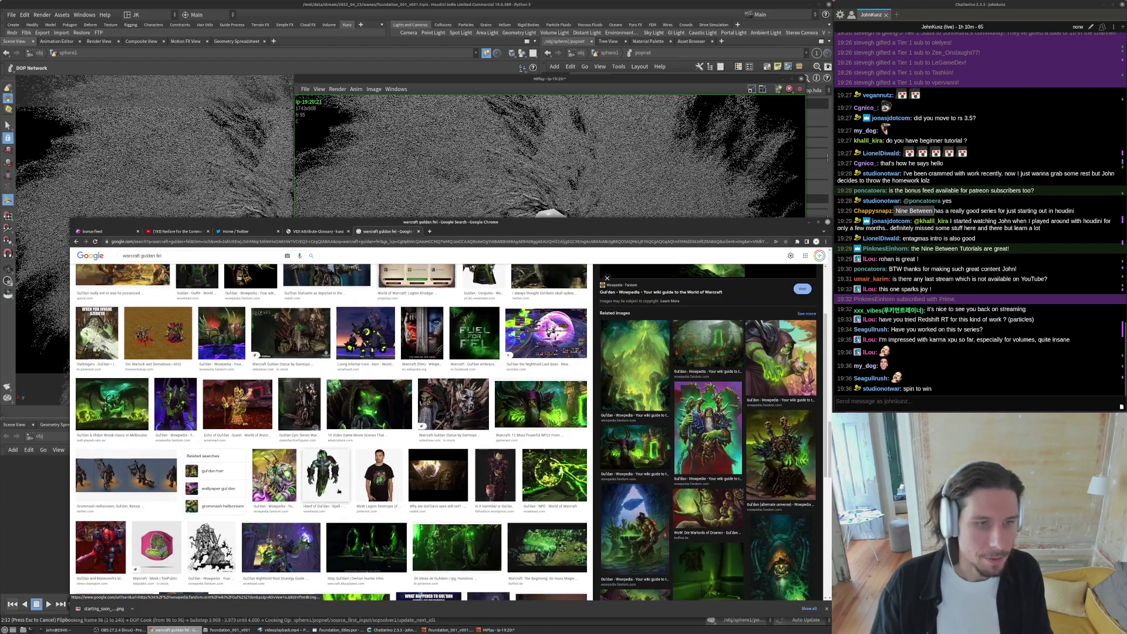
scroll(339, 491, down, 3)
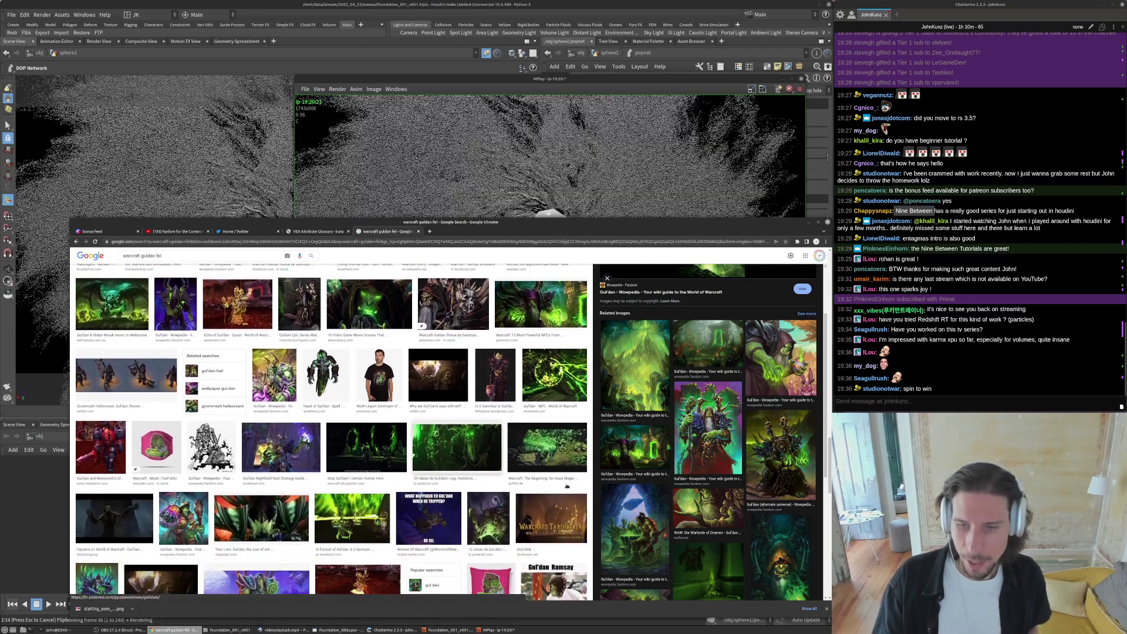
scroll(771, 509, down, 2)
click(771, 508)
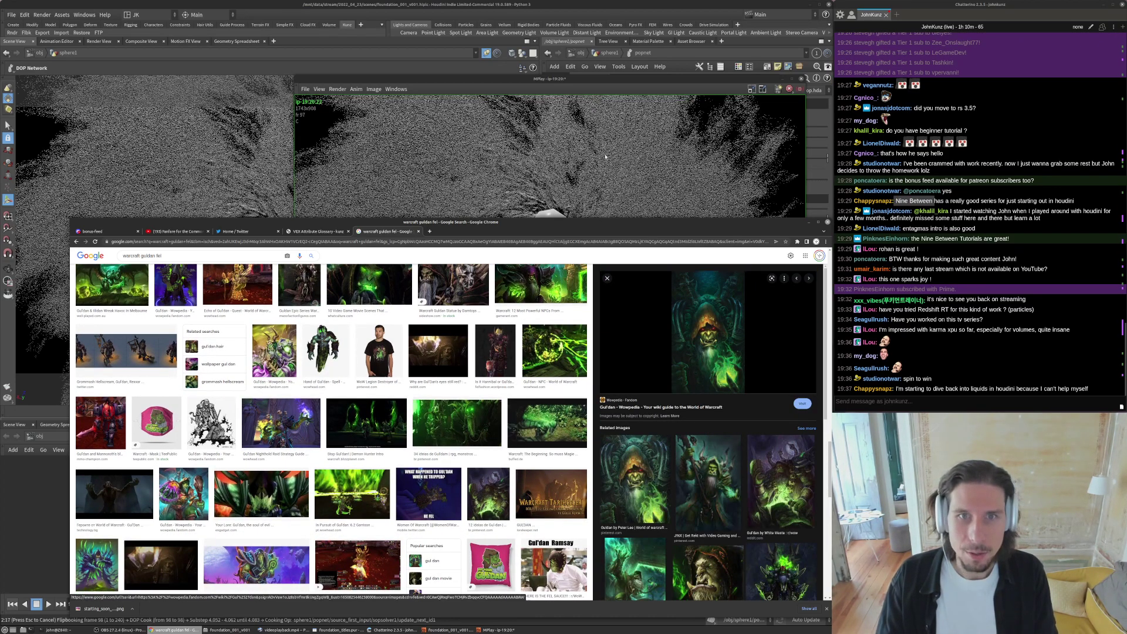
click(547, 191)
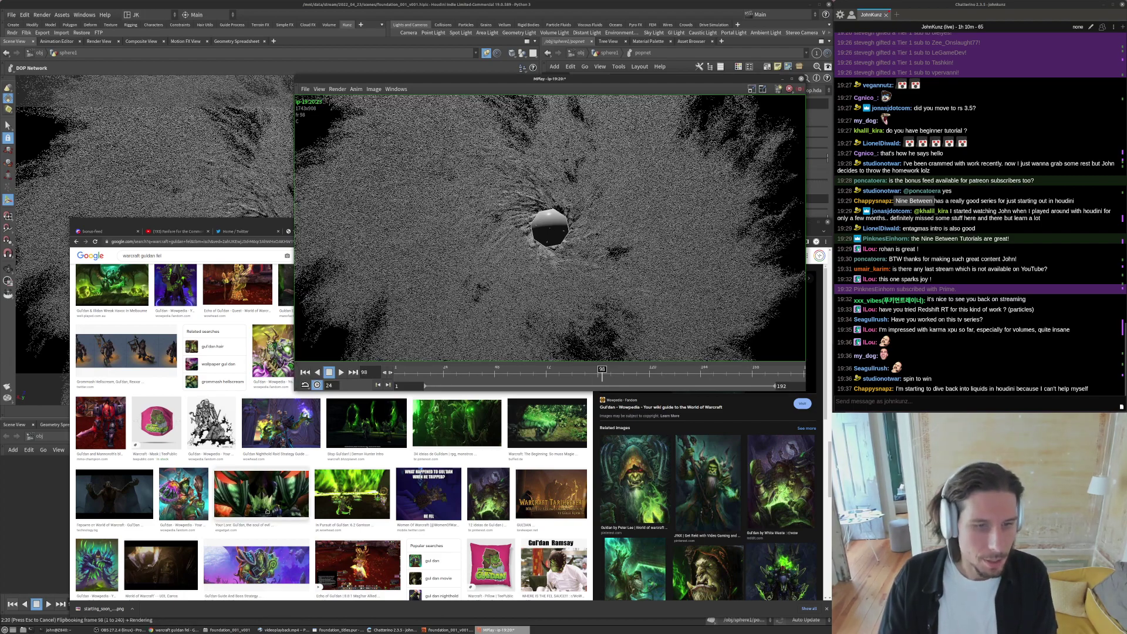
- Preview the Engadget "Know Your Lore: Gul'dan, the soul of evil" picture and look through more fel image results
click(261, 492)
scroll(422, 416, down, 10)
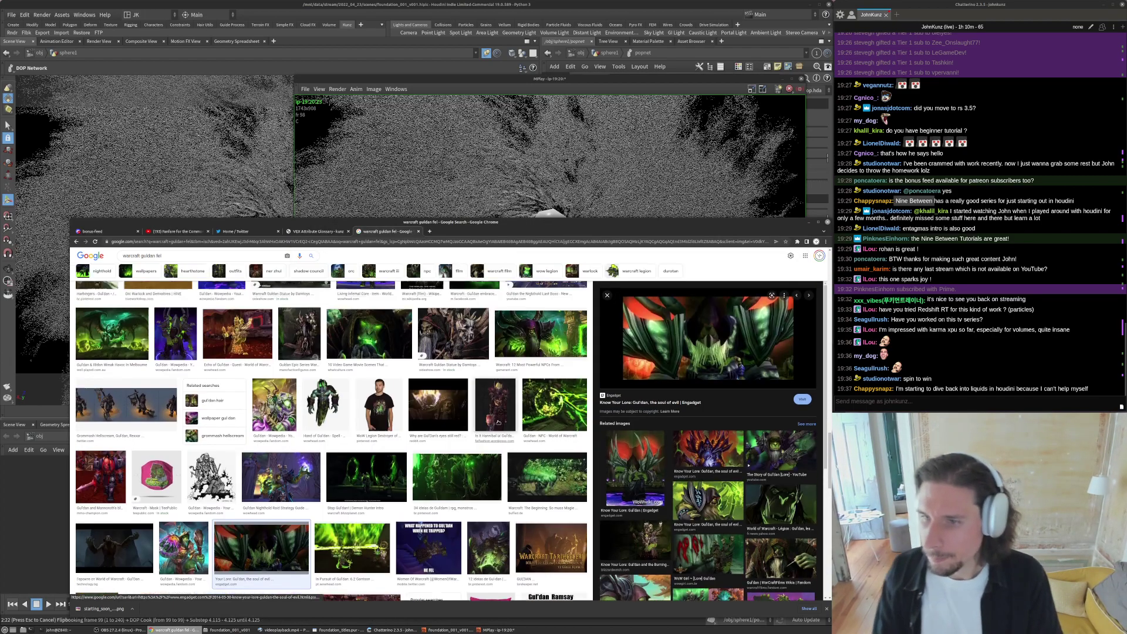
scroll(491, 437, up, 4)
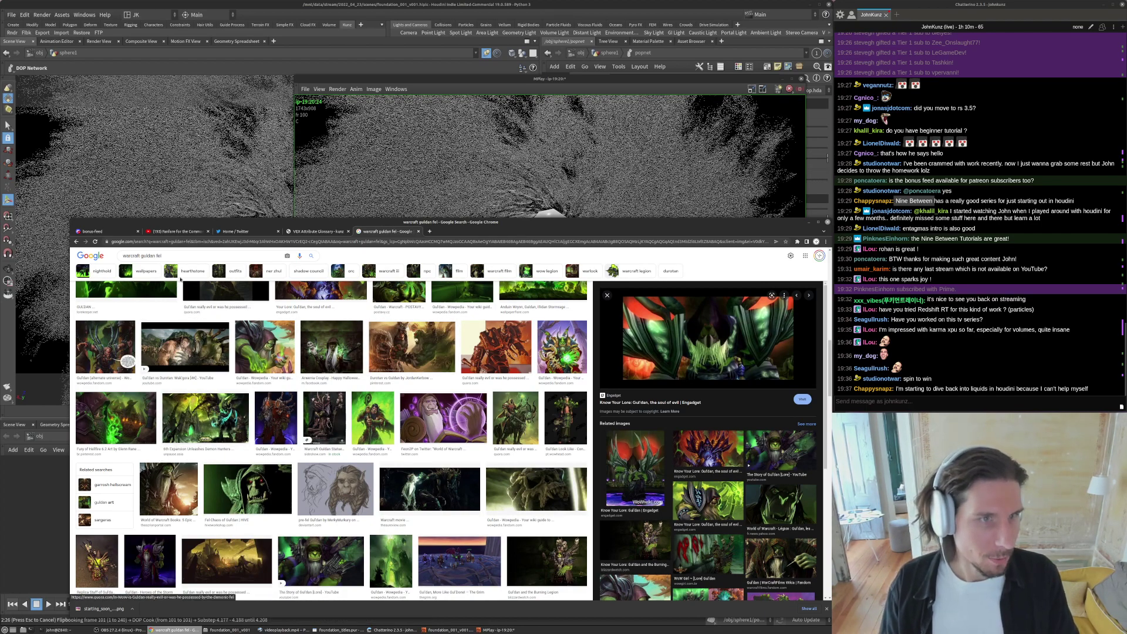
triple_click(173, 254)
click(244, 255)
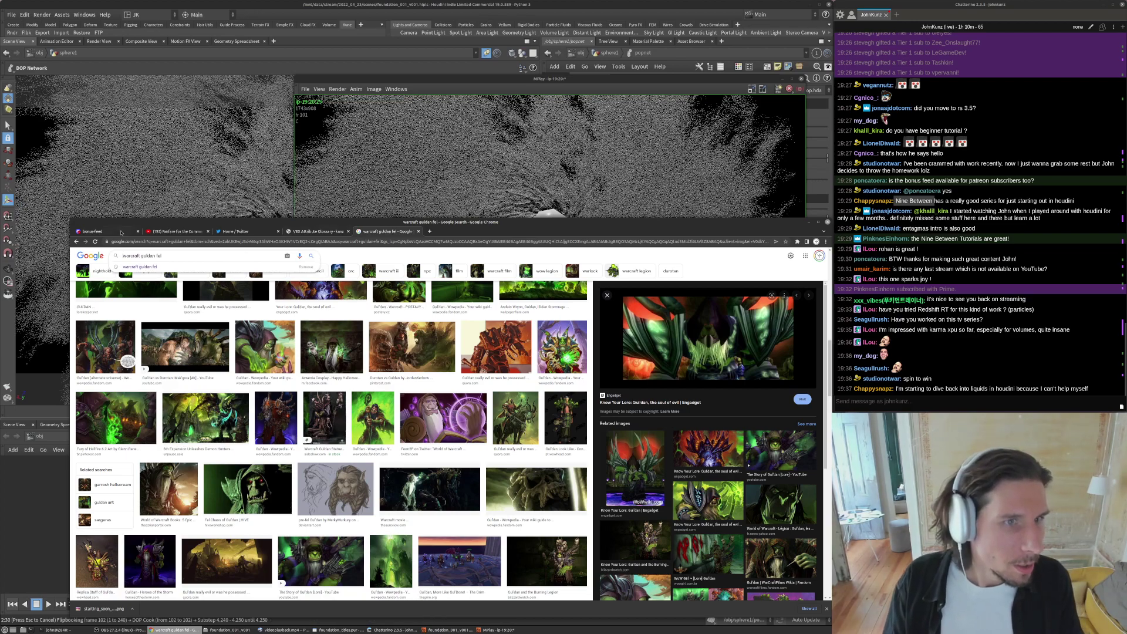
- Move the browser window higher, switch to the MPlay flipbook and play it from the start
drag(169, 223, 152, 195)
click(475, 153)
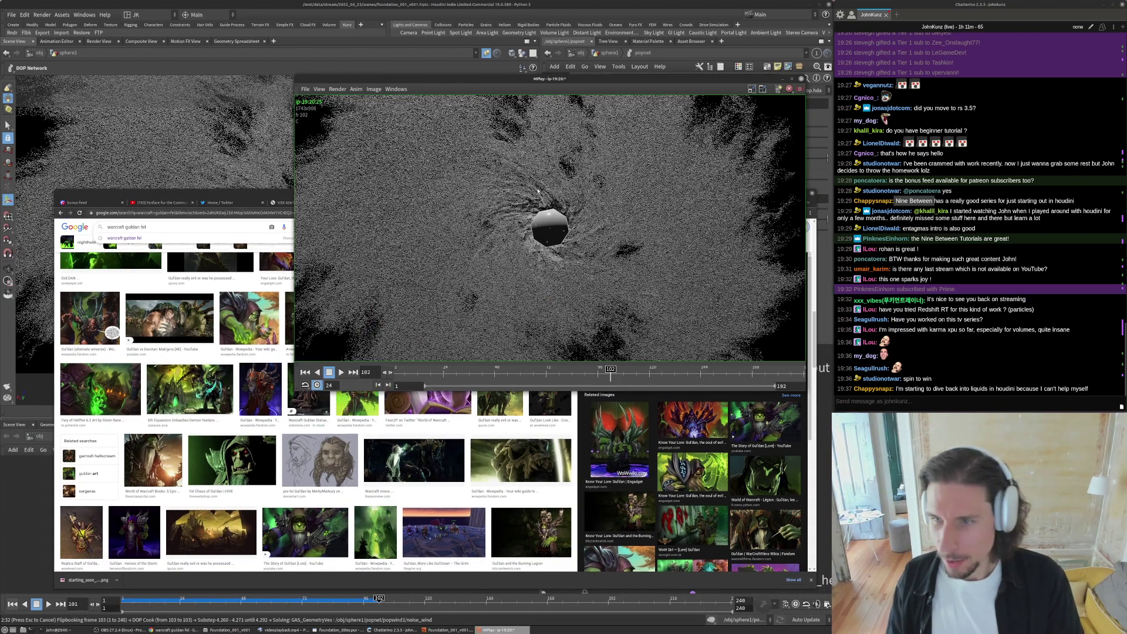
key(ctrl+Up)
key(Up)
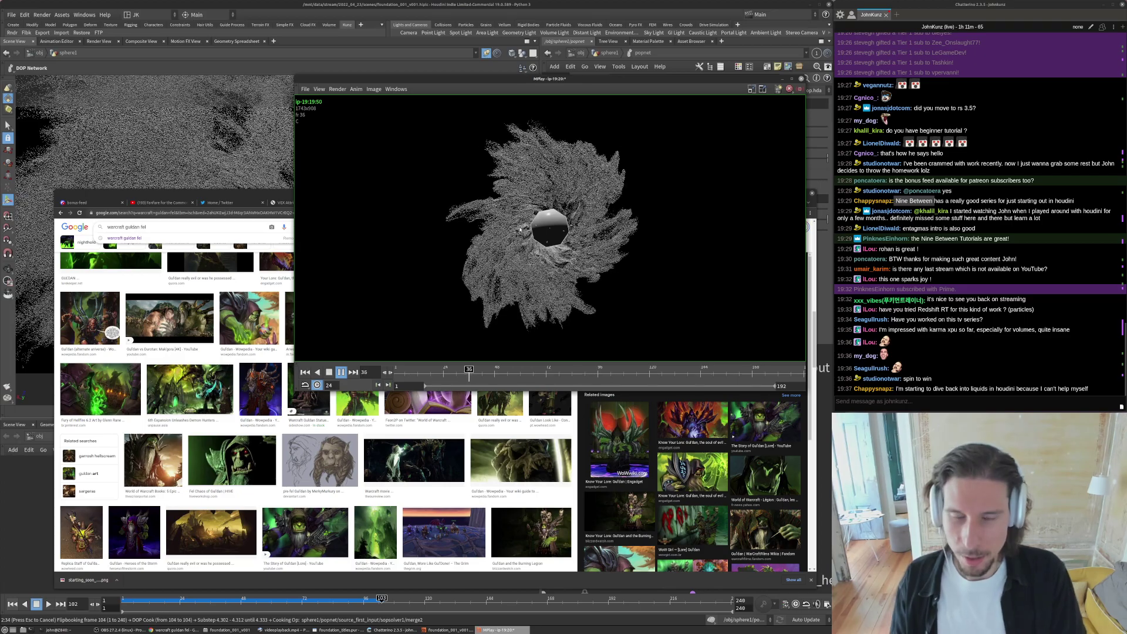
- Preview the Wowpedia image of a hand gripping a skull and refine the image search to "warcraft guldan fel film"
click(538, 461)
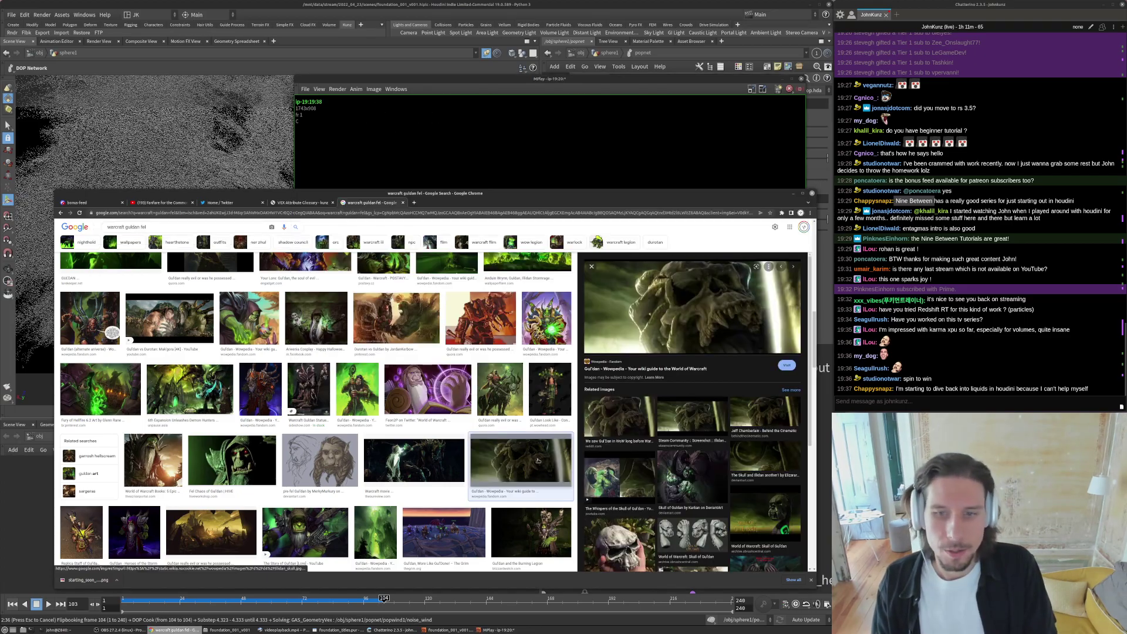
click(196, 226)
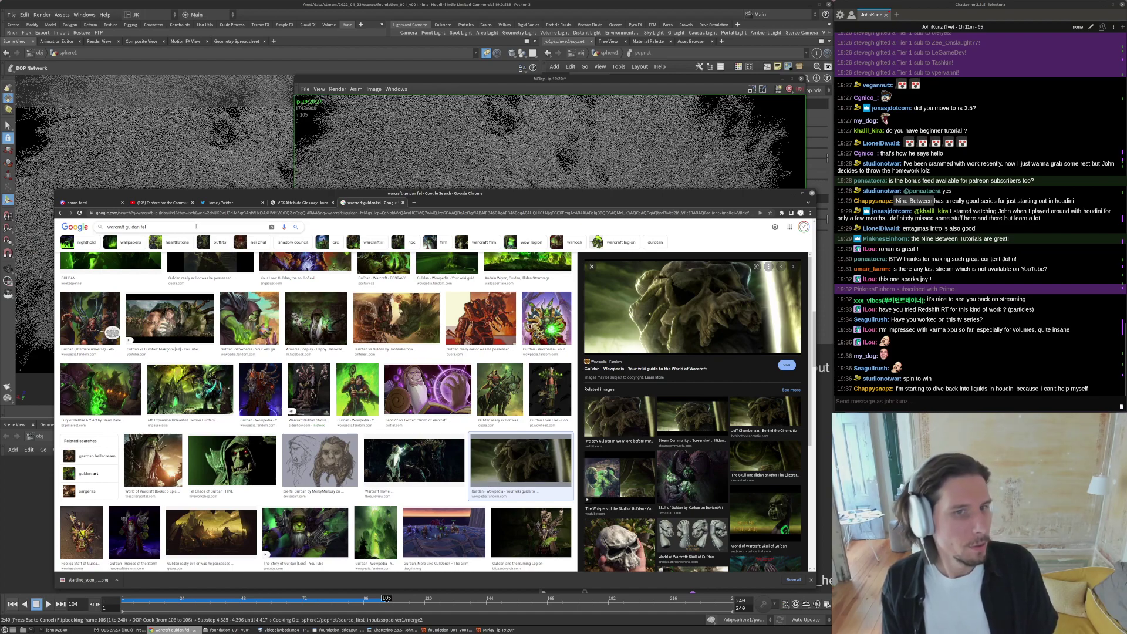
text(film)
key(Return)
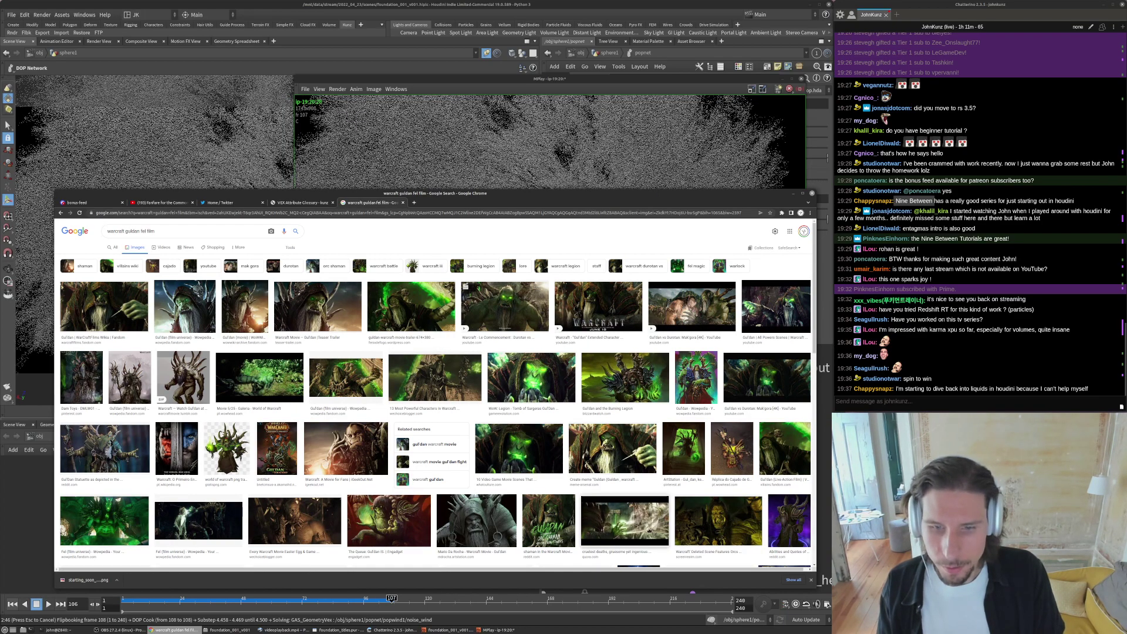
- Preview the green-lit Quora film still, view the image in its own tab and close that tab
click(624, 520)
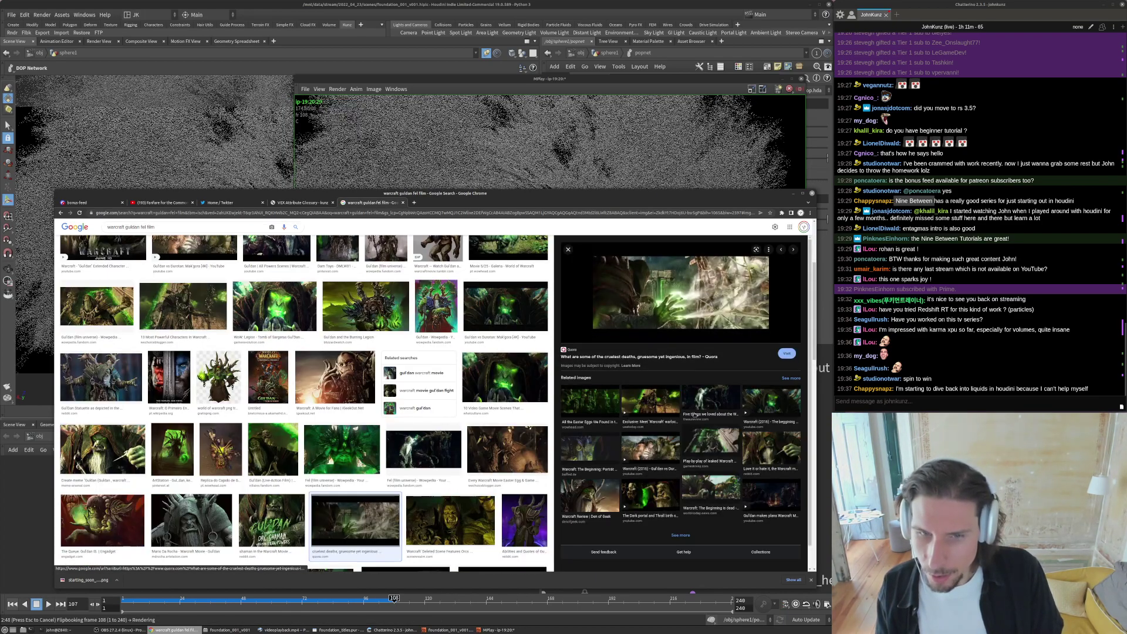
right_click(664, 294)
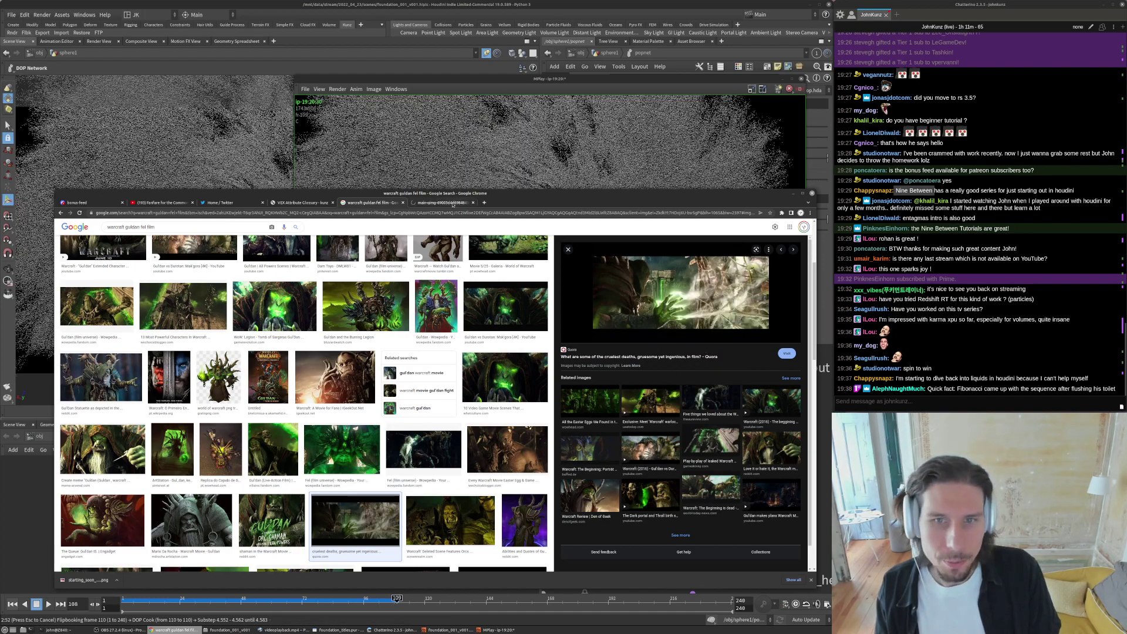
click(447, 202)
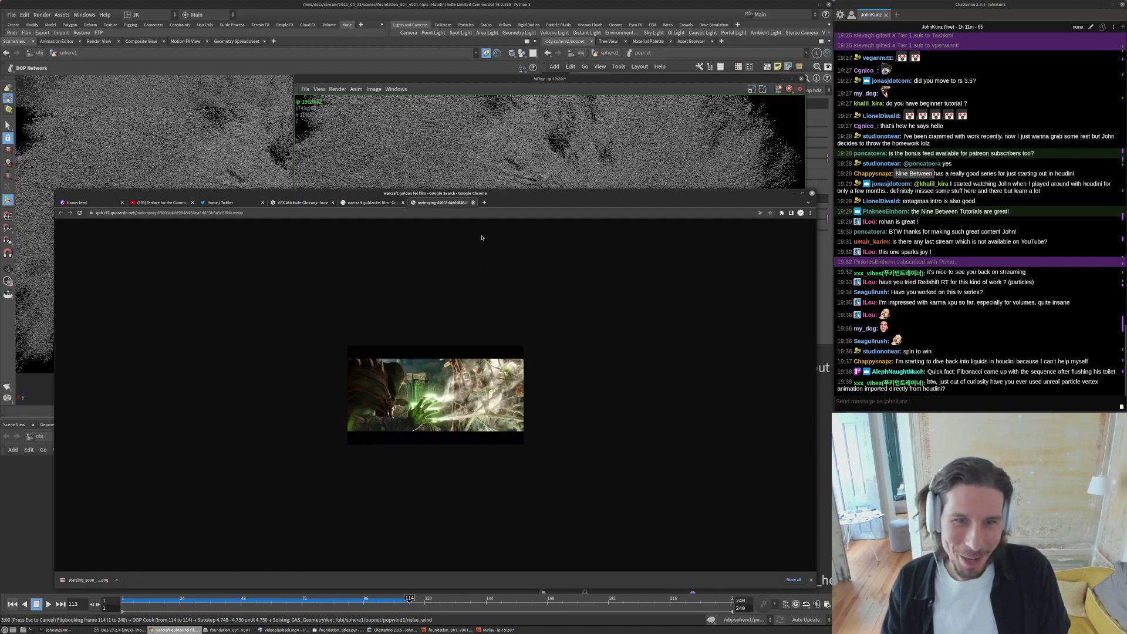
click(474, 202)
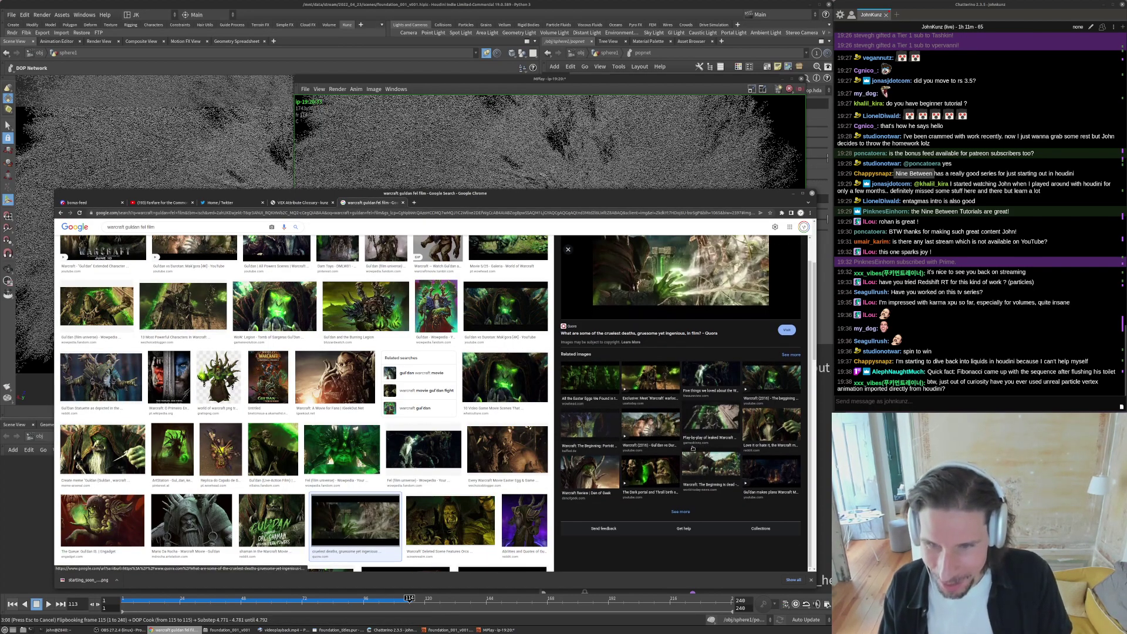
- Look through the remaining "warcraft guldan fel film" image results for a film still of the green fel effect
scroll(426, 337, up, 3)
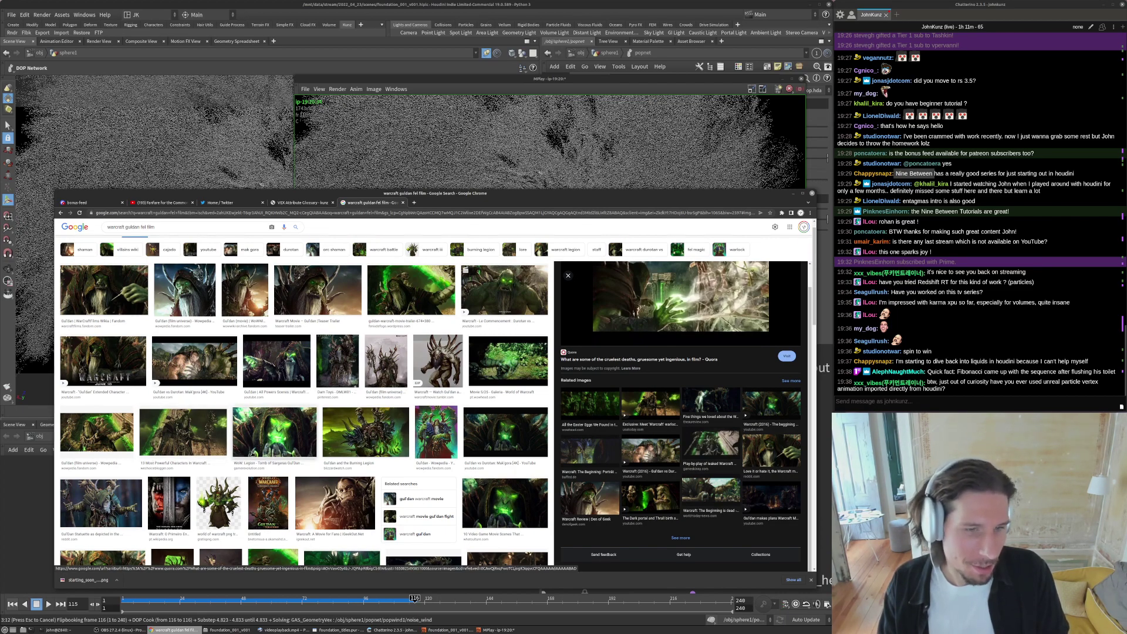
scroll(217, 477, down, 10)
scroll(217, 477, down, 4)
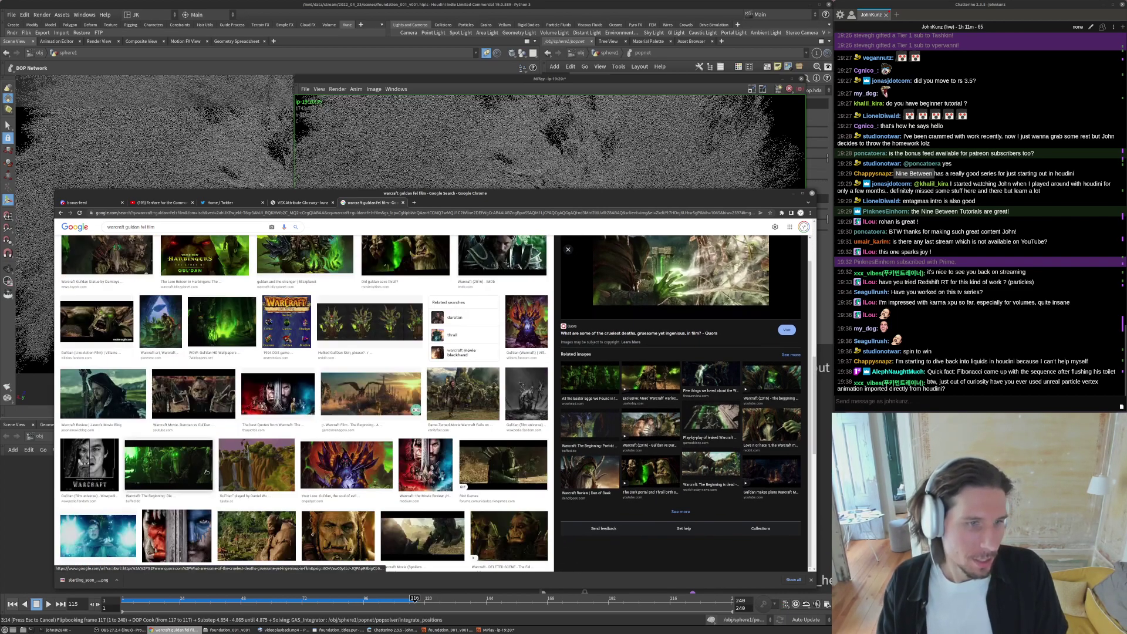
scroll(405, 407, down, 2)
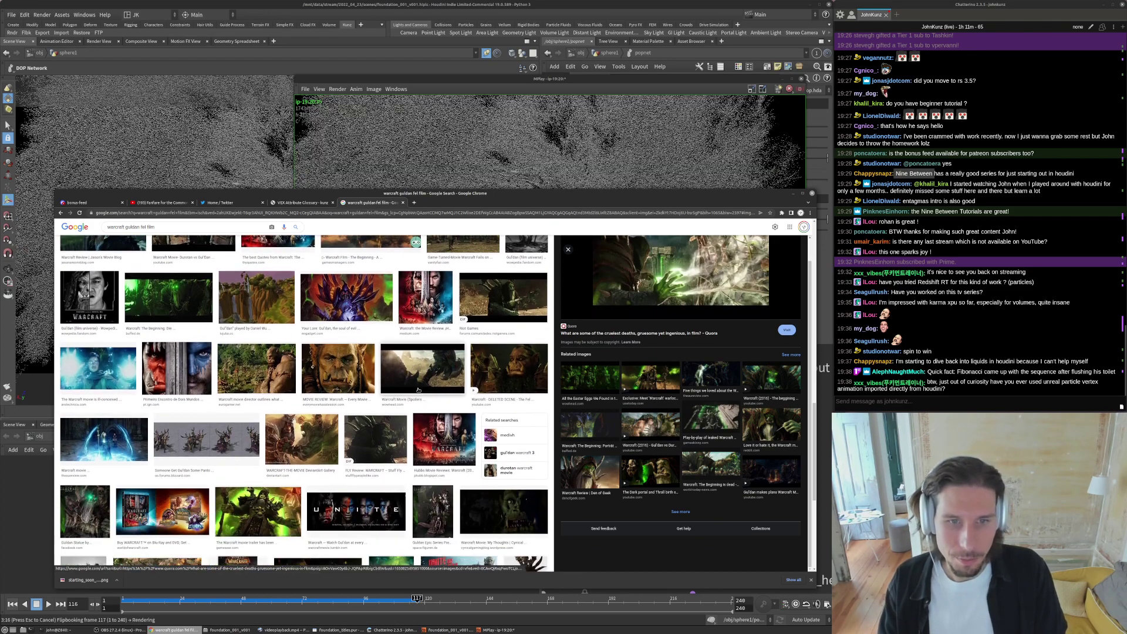
scroll(385, 443, down, 3)
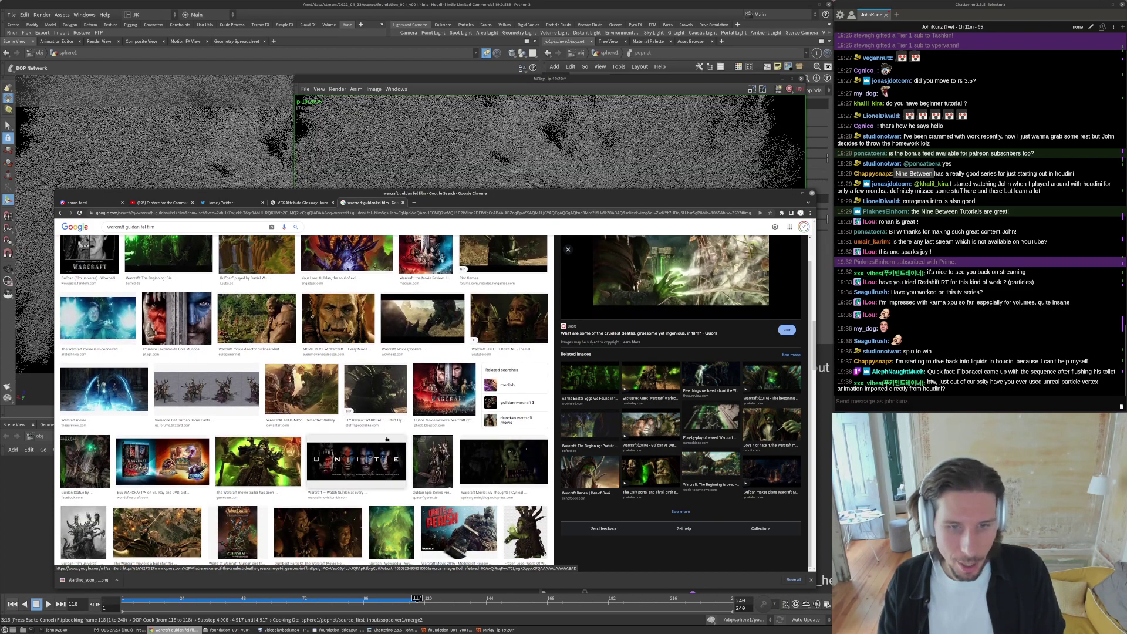
scroll(364, 441, down, 5)
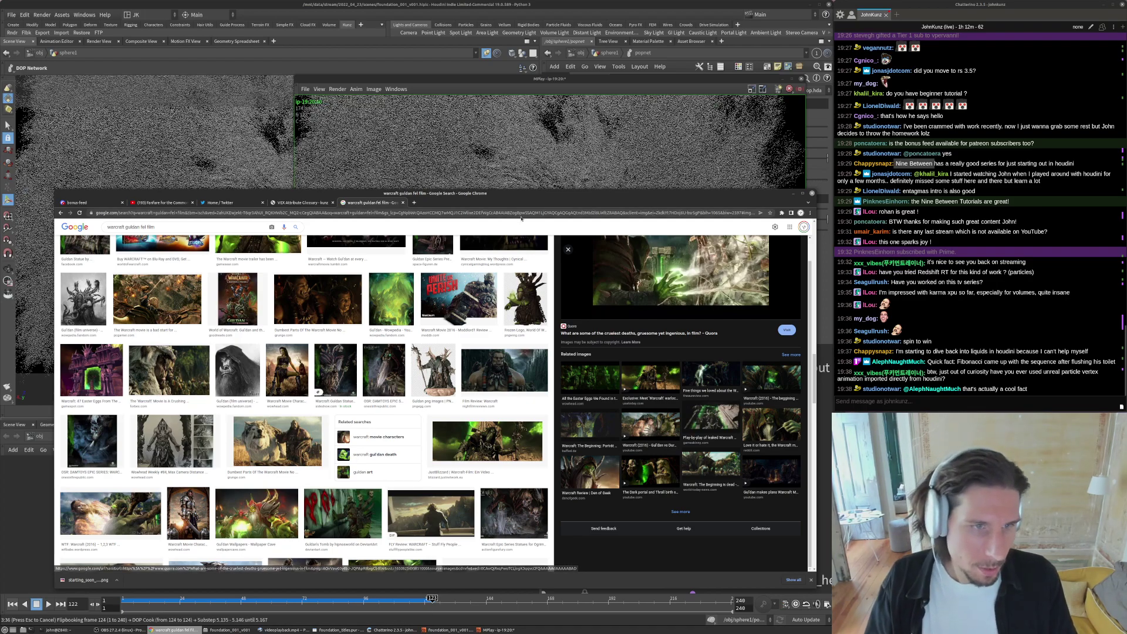
- Search Google Images for "dear angelica" in a new tab and preview the Medium illustration and a related image
drag(425, 194, 418, 164)
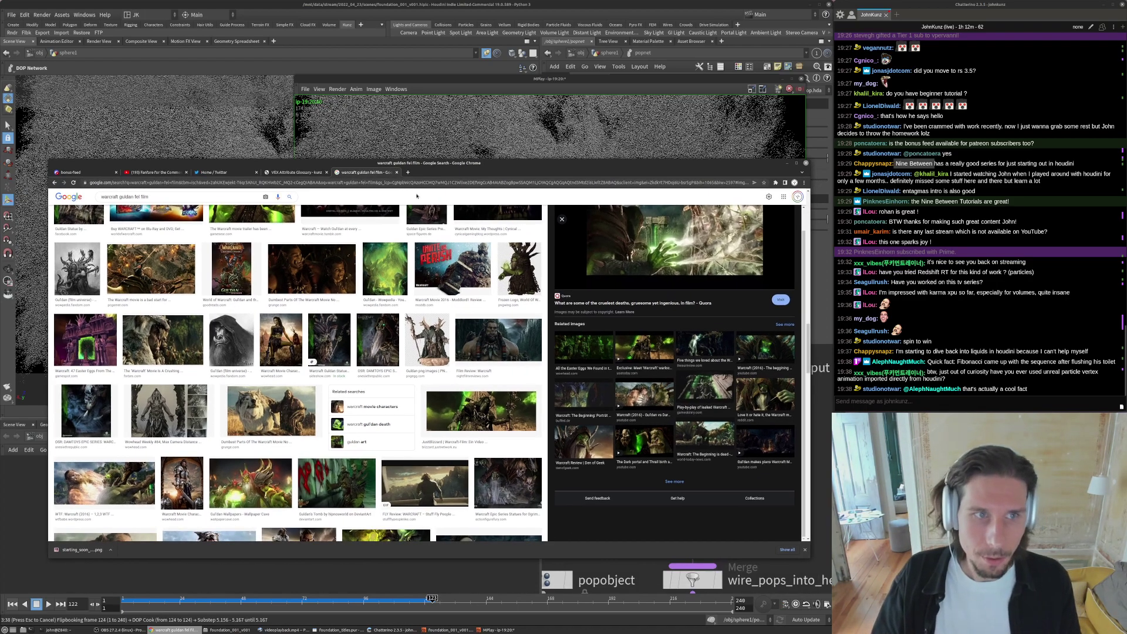
key(ctrl+t)
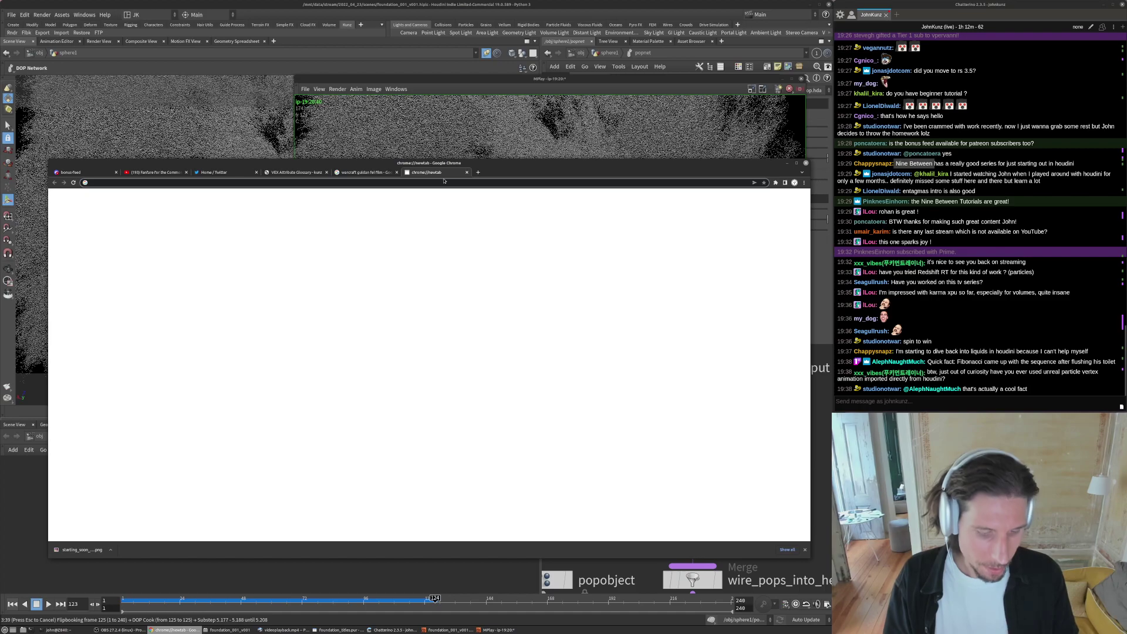
text(deara)
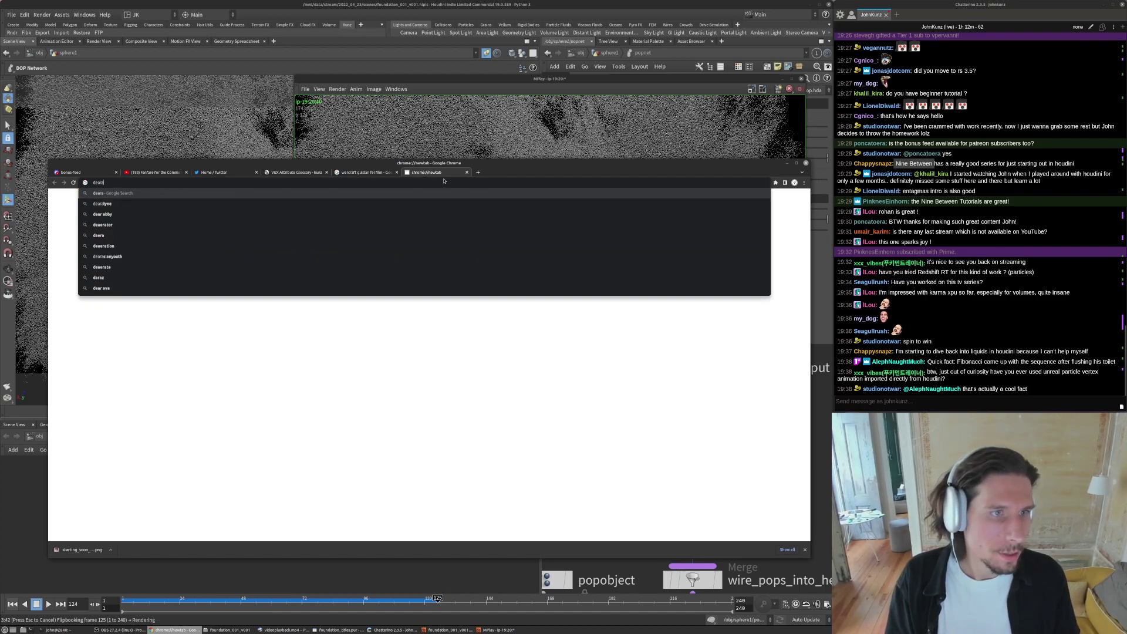
text(ngelica)
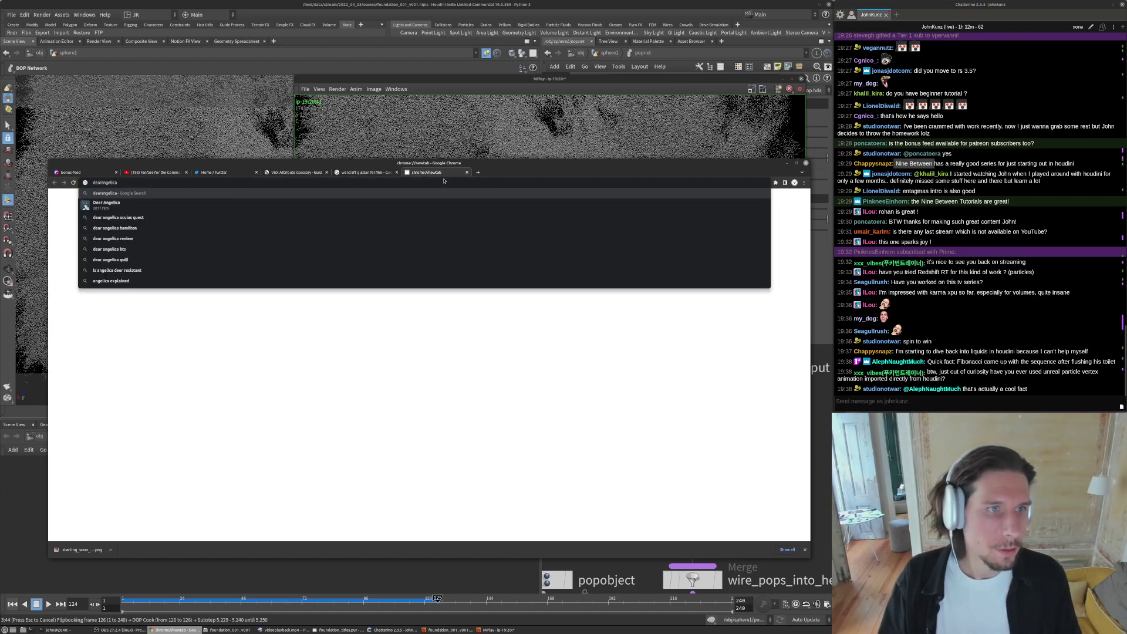
click(151, 205)
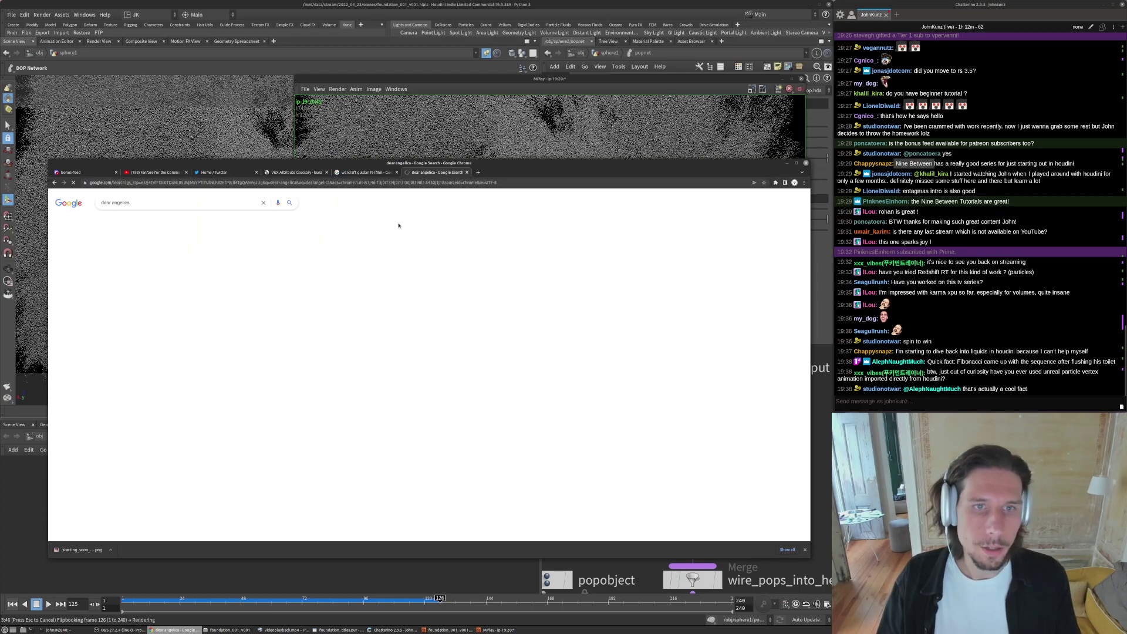
click(129, 220)
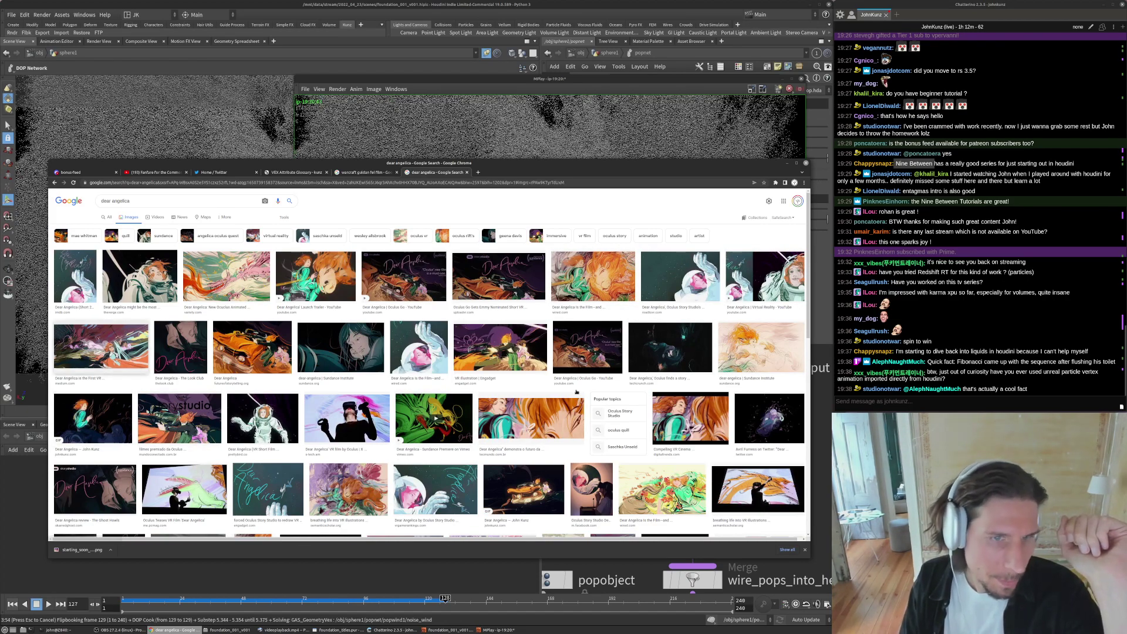
click(117, 343)
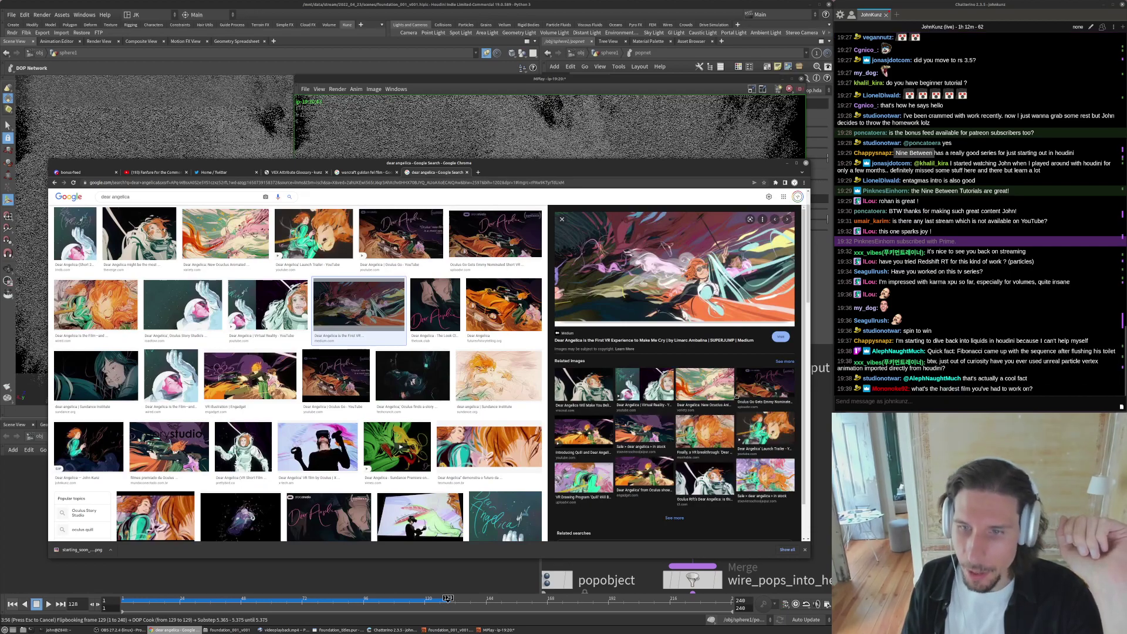
click(659, 435)
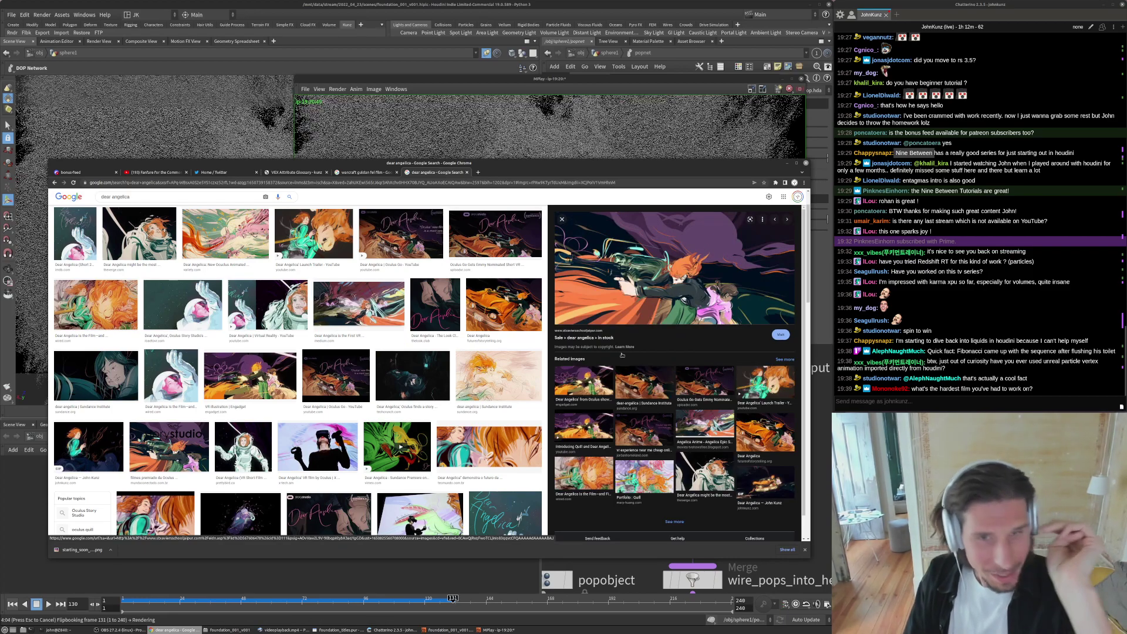
- Return to the MPlay flipbook and play it from the start, switching between forward and reverse playback
click(593, 148)
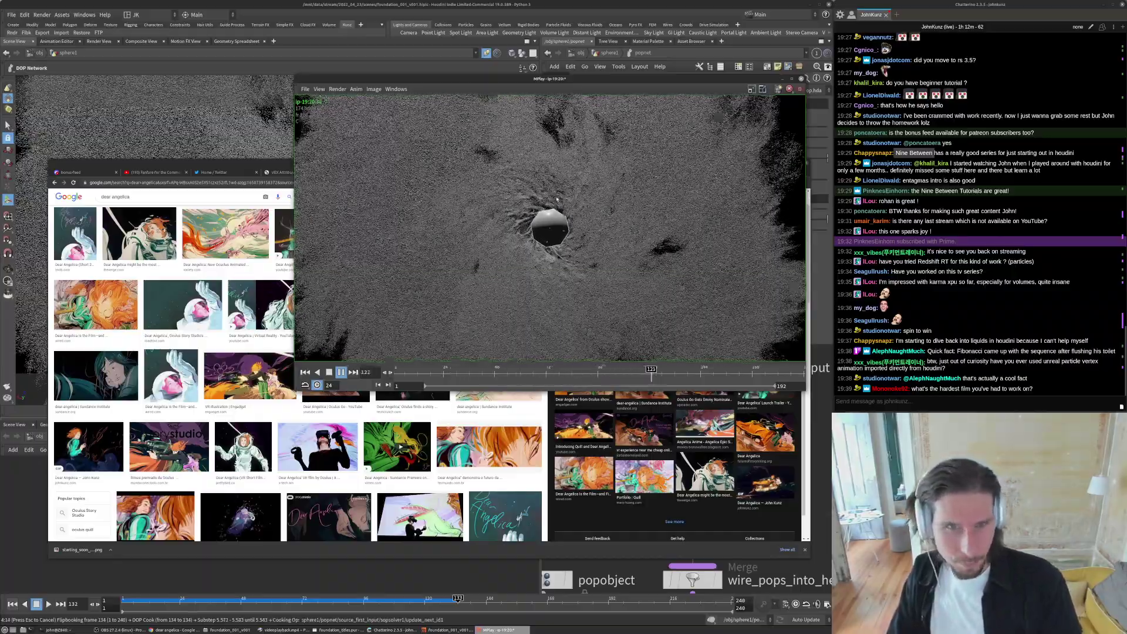
key(ctrl+Up)
key(Down)
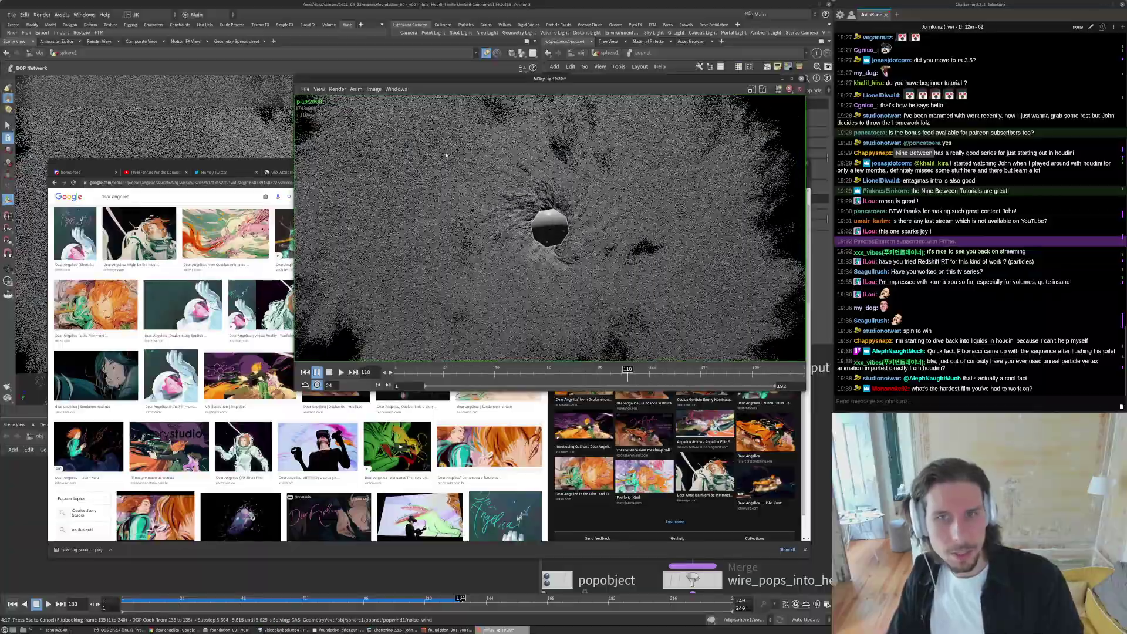
key(Up)
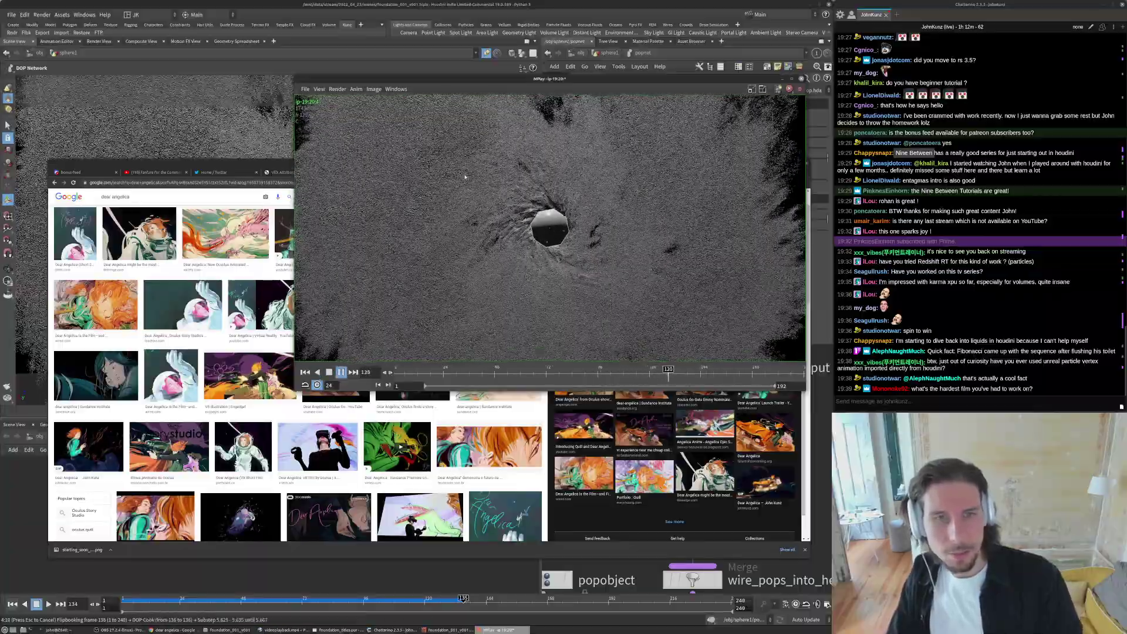
key(Up)
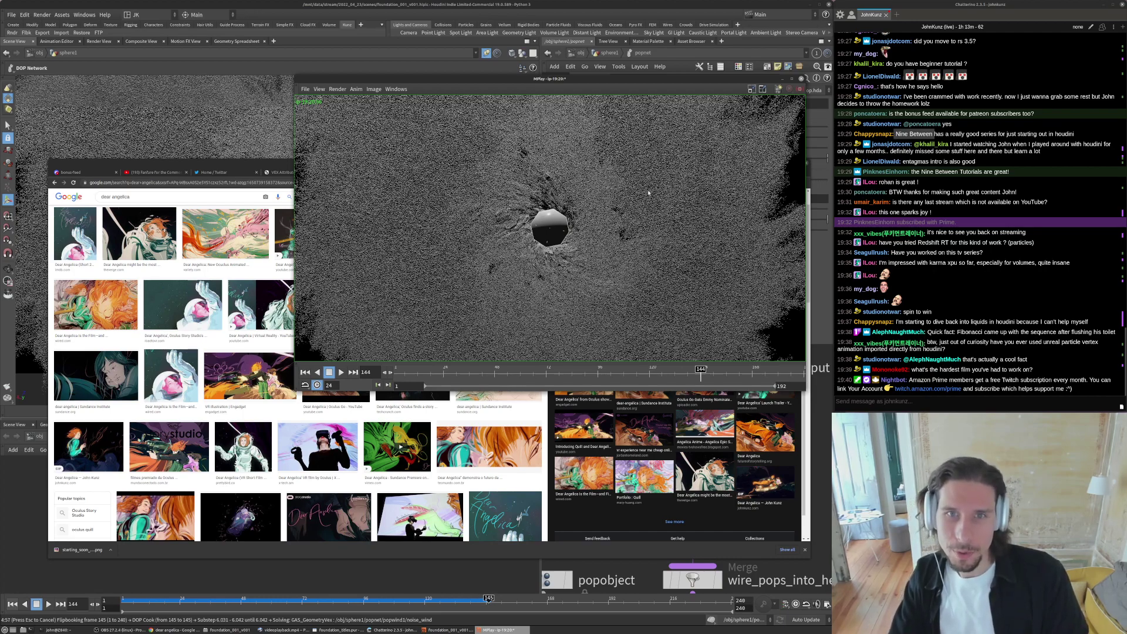
- Replay the flipbook from the start and reverse playback repeatedly to examine the particle motion in the later frames
key(ctrl+Up)
key(Up)
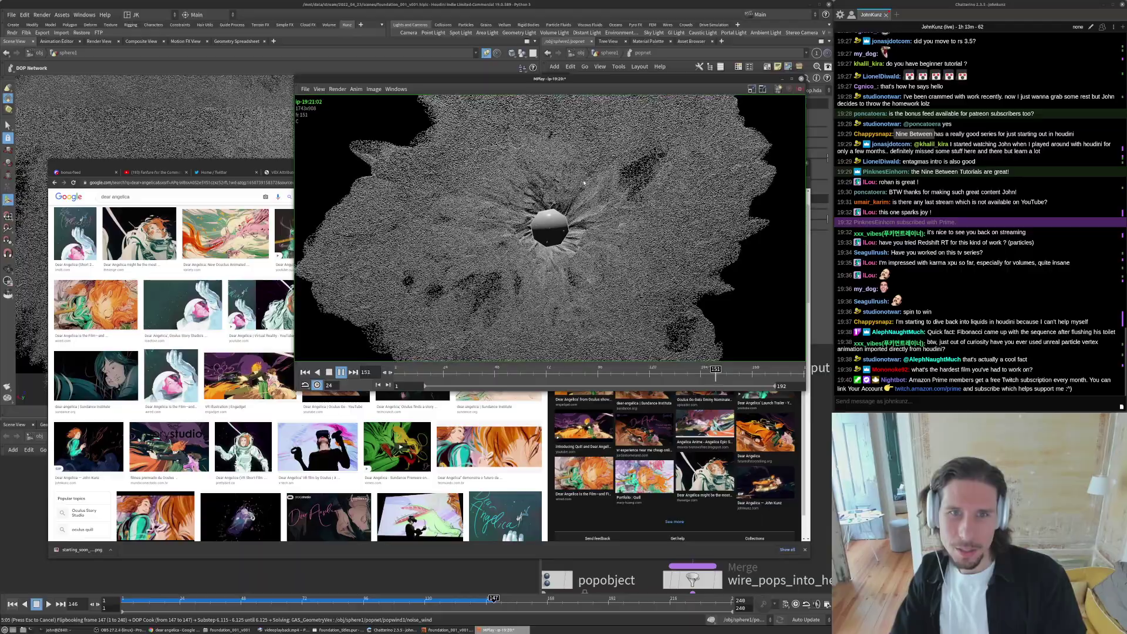
key(Down)
key(Up)
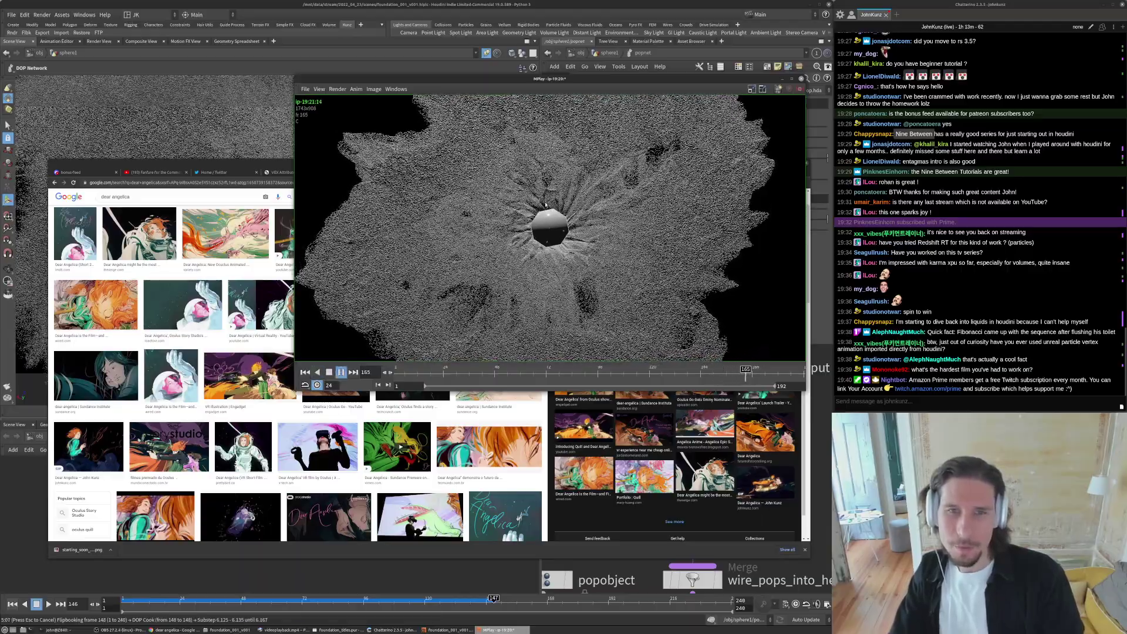
key(Down)
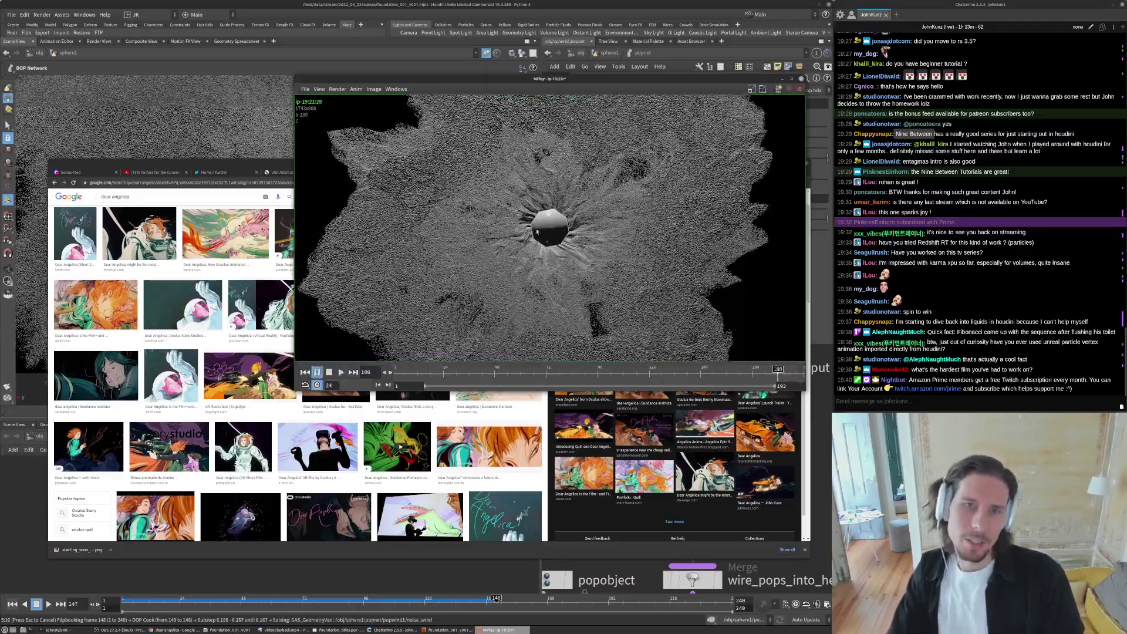
key(Up)
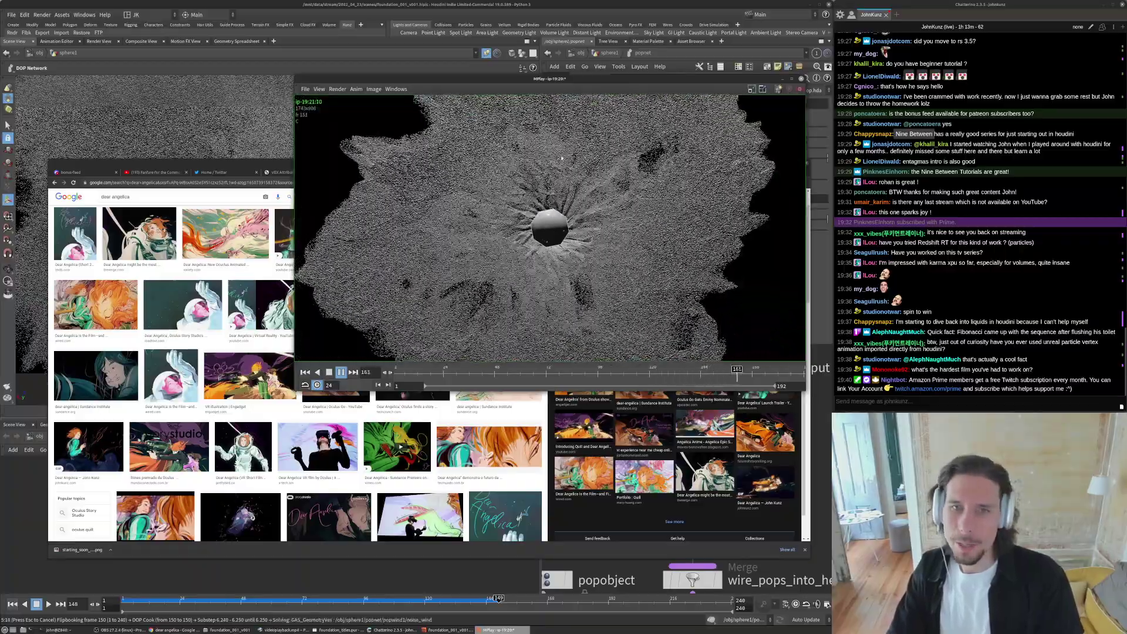
key(Down)
key(Down)
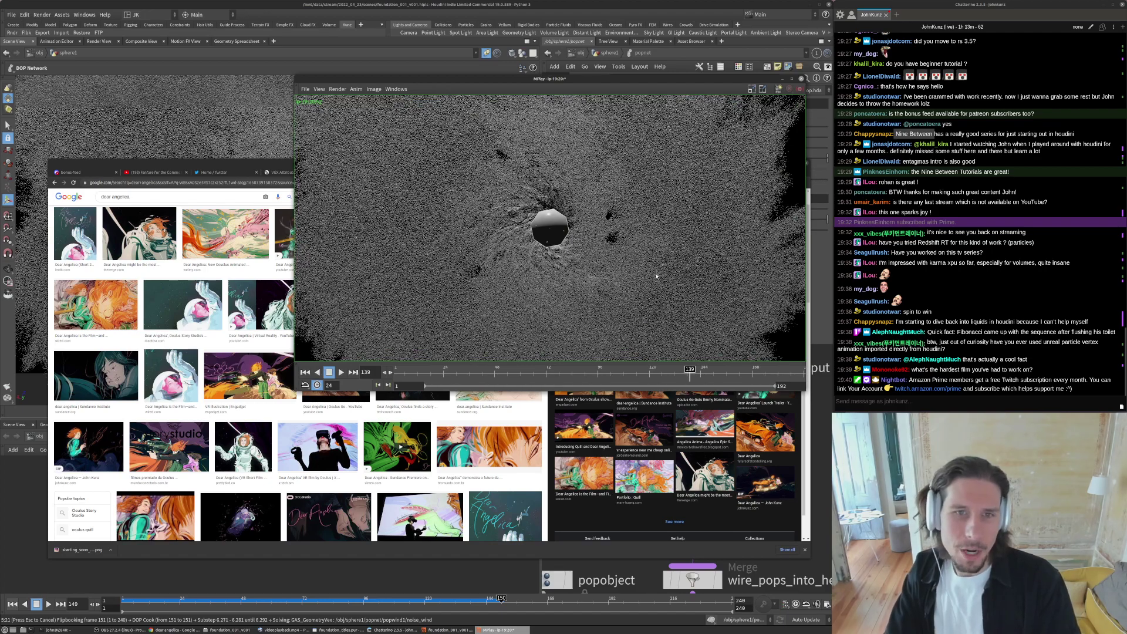
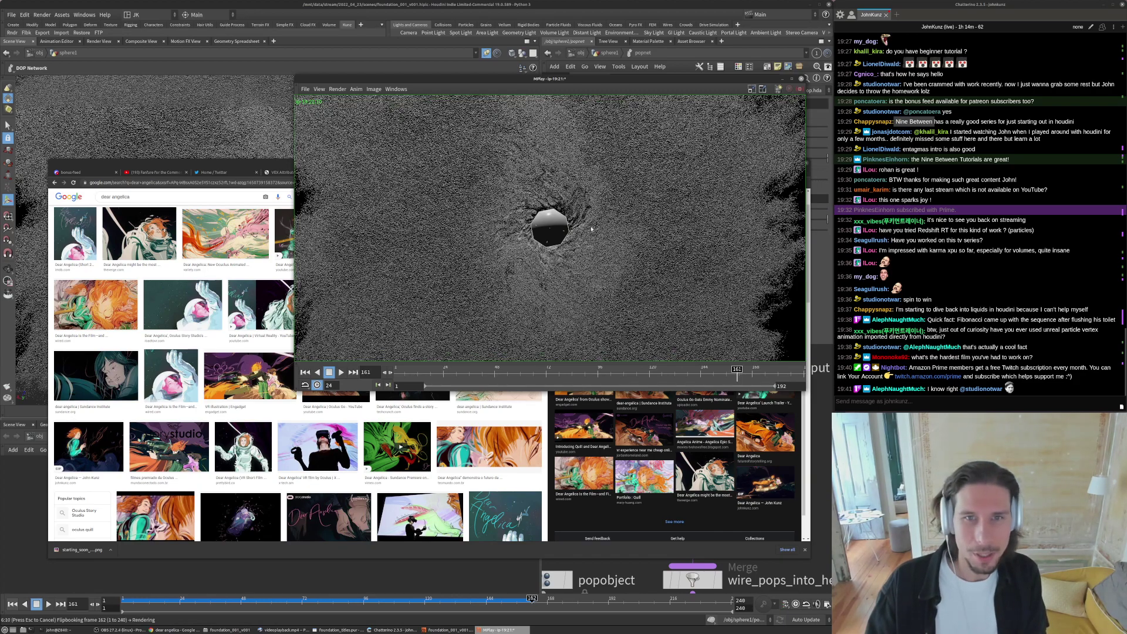
- Rewind the flipbook to its first frame and start playback again
key(ctrl+Up)
key(Up)
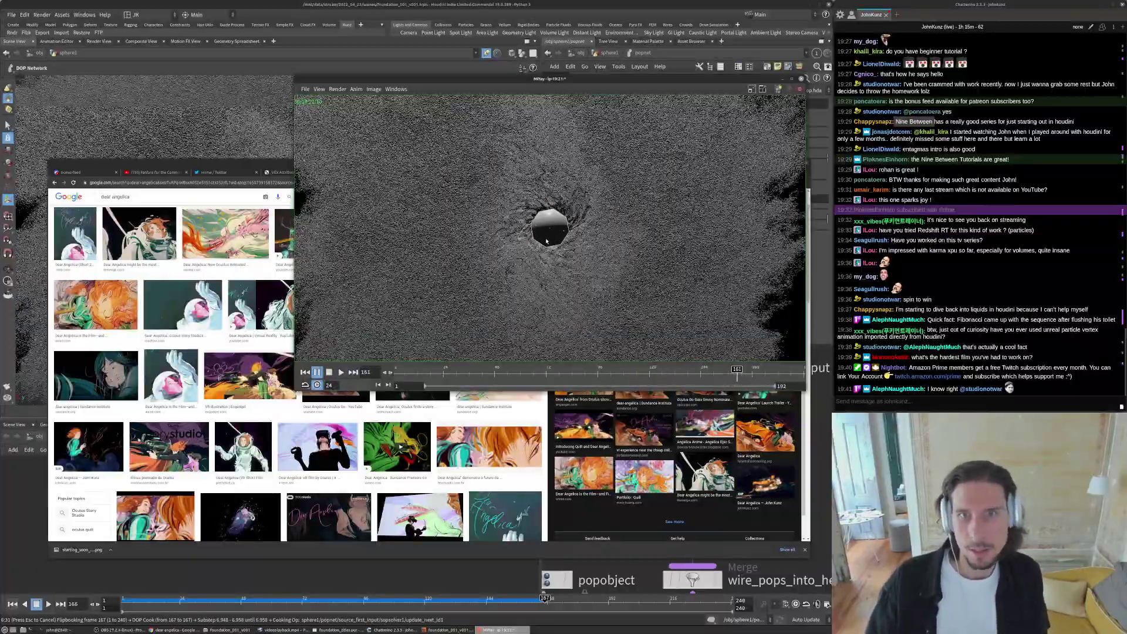
- Switch to Chrome and search Google Images for "battleship vfx" in a new tab
click(196, 178)
key(ctrl+t)
text(battleship vfx)
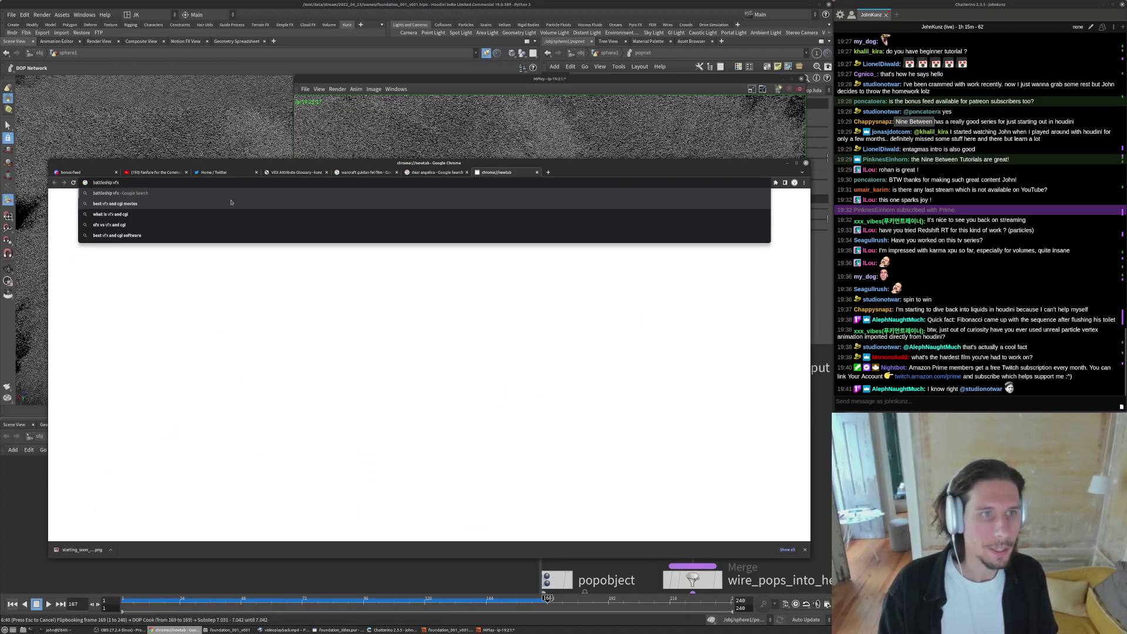
key(Return)
click(128, 220)
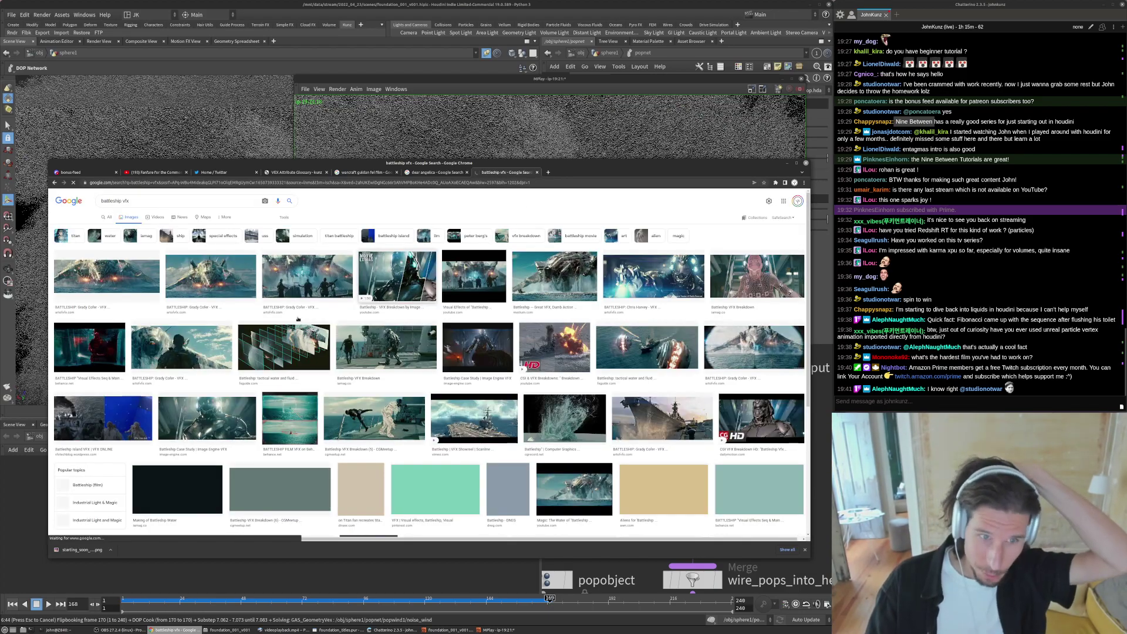
- Preview several "battleship vfx" results and related images, including the fxguide water simulation stills and the Regent mothership artwork
click(284, 347)
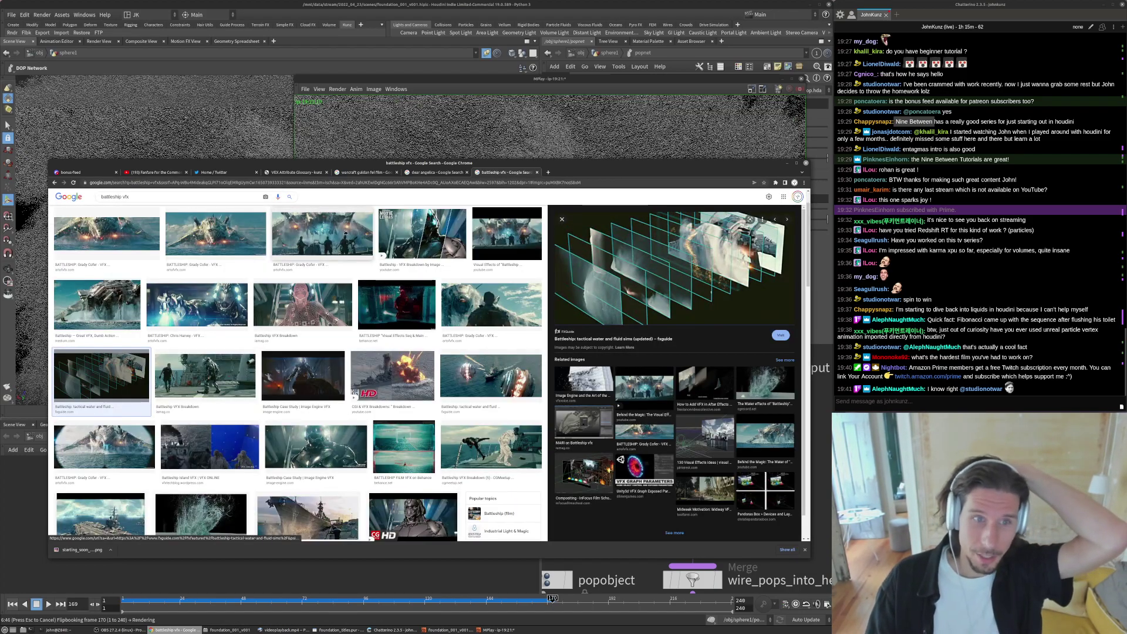
click(345, 233)
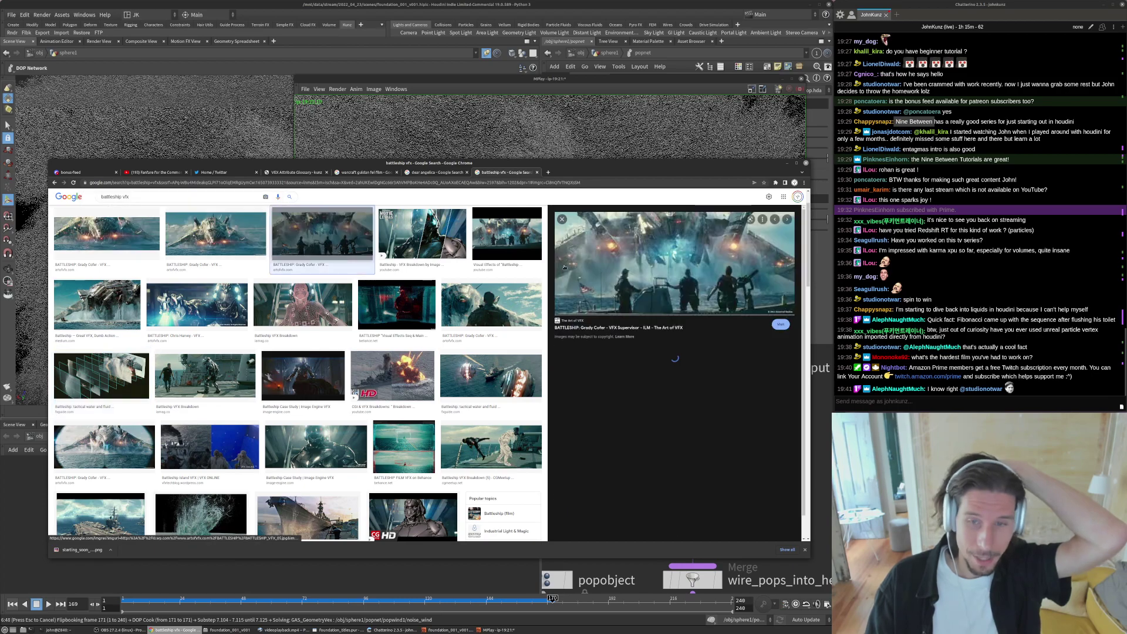
click(743, 355)
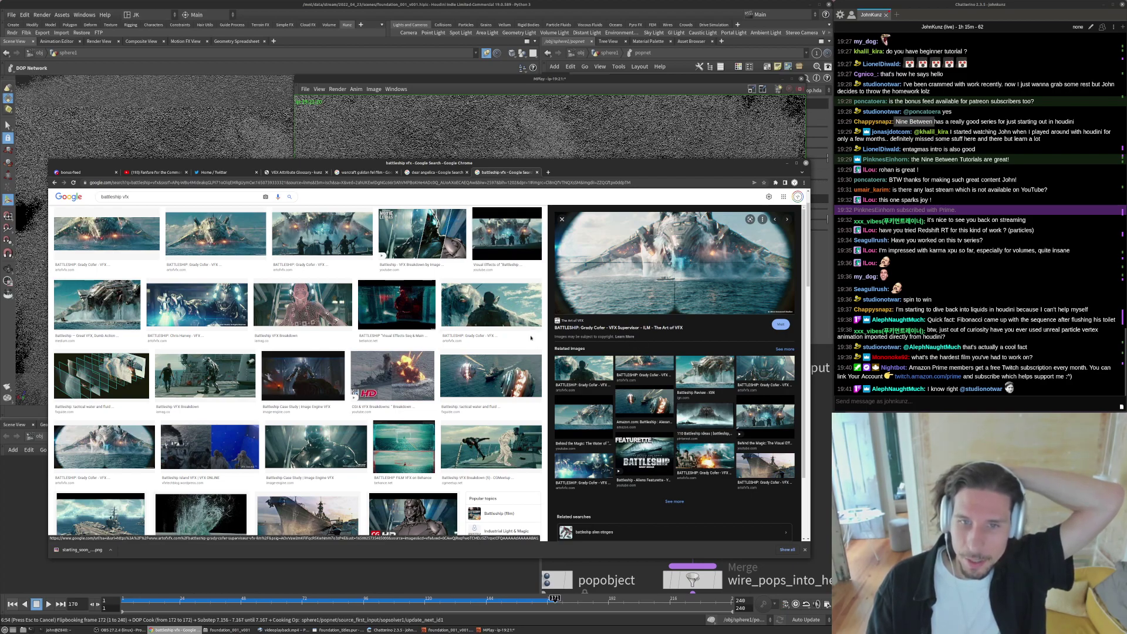
click(644, 362)
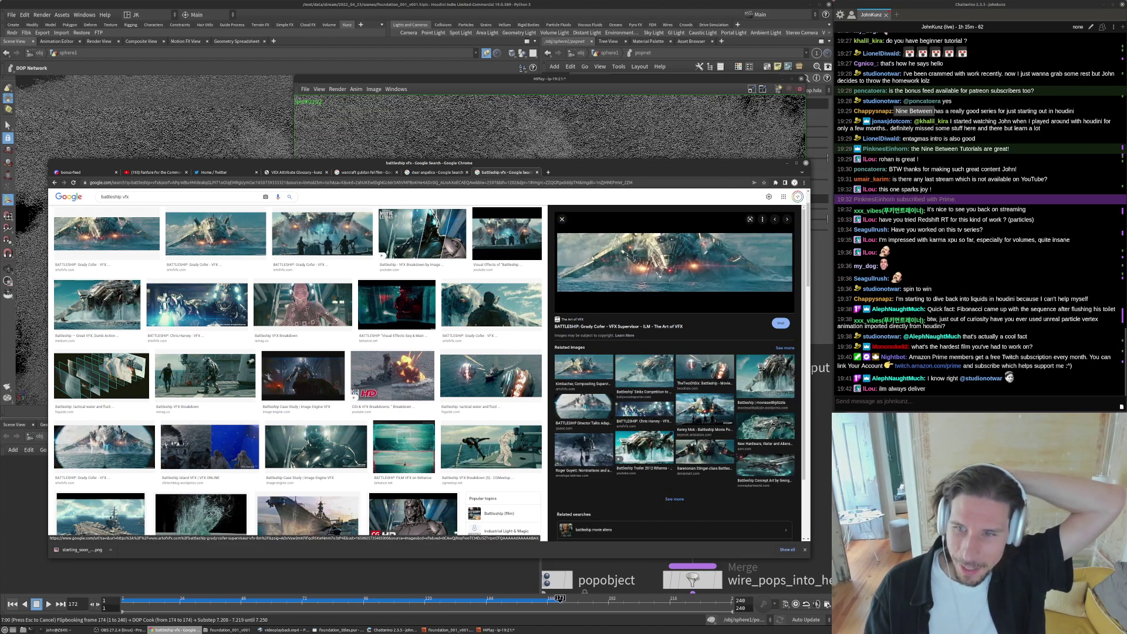
click(770, 388)
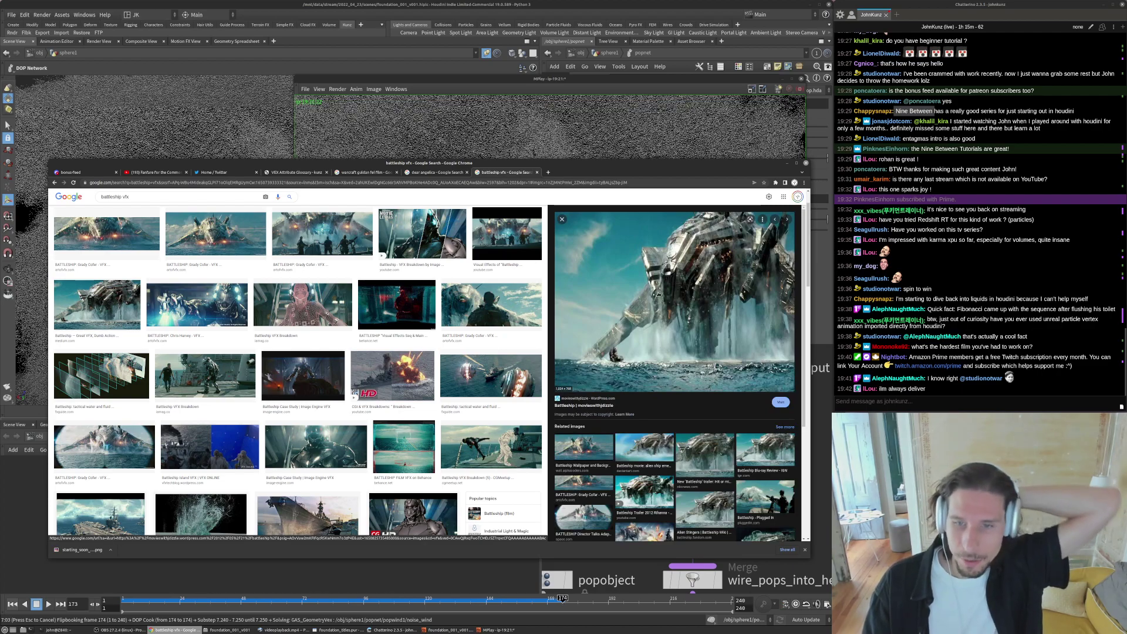
click(468, 375)
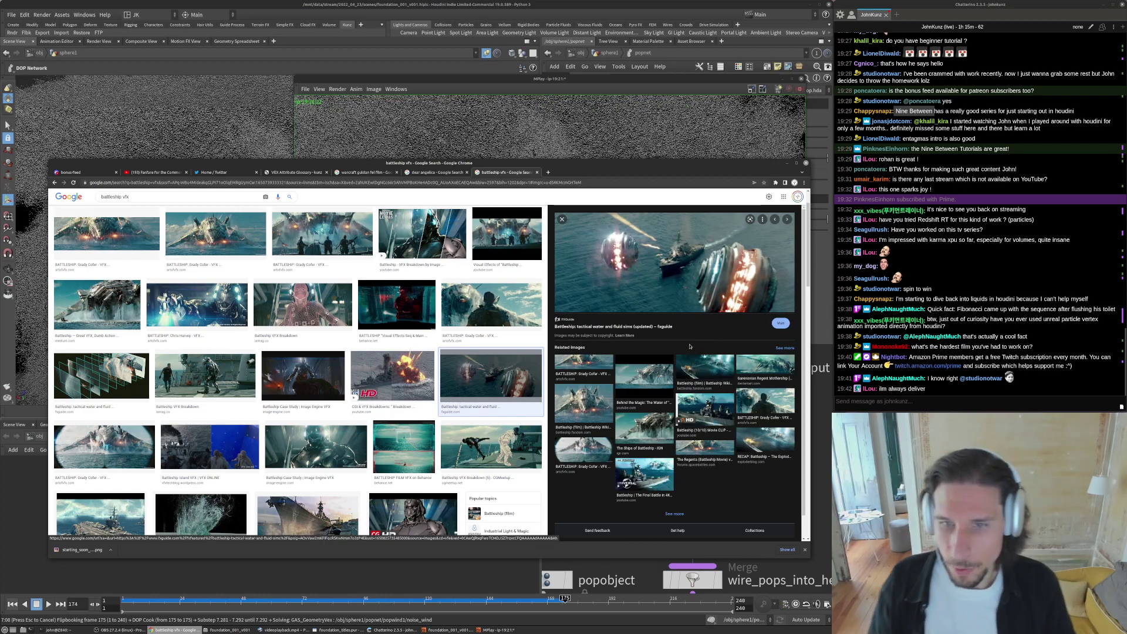
click(695, 376)
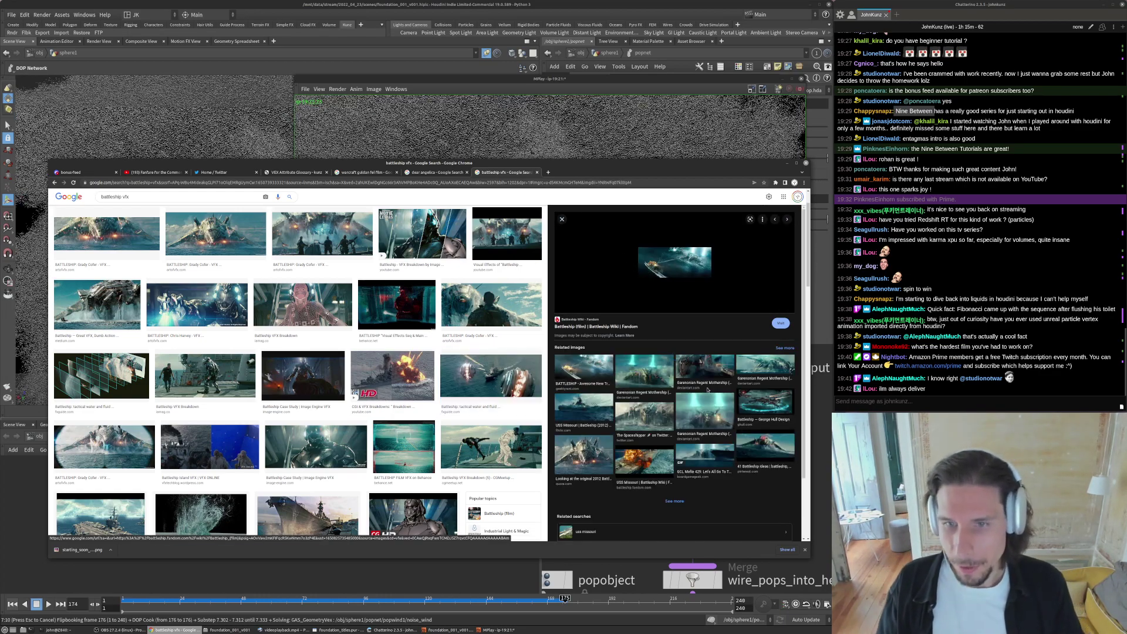
click(766, 366)
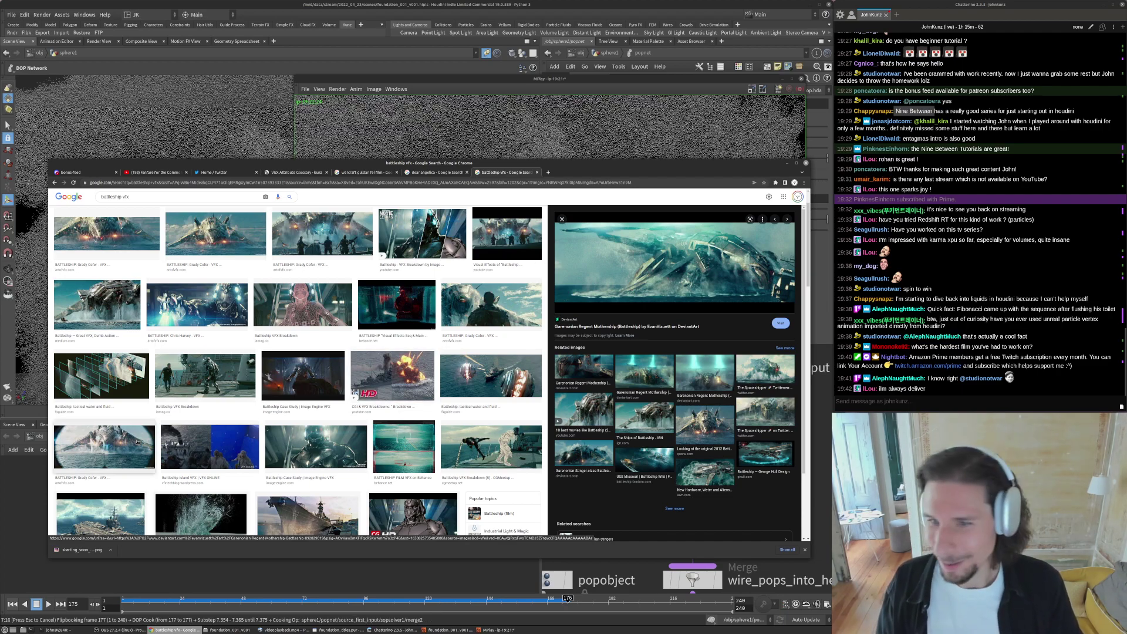
- Look further through the results, previewing the YouTube video on the water of Battleship and a related Image Engine case study image
scroll(233, 404, down, 1)
scroll(233, 404, down, 5)
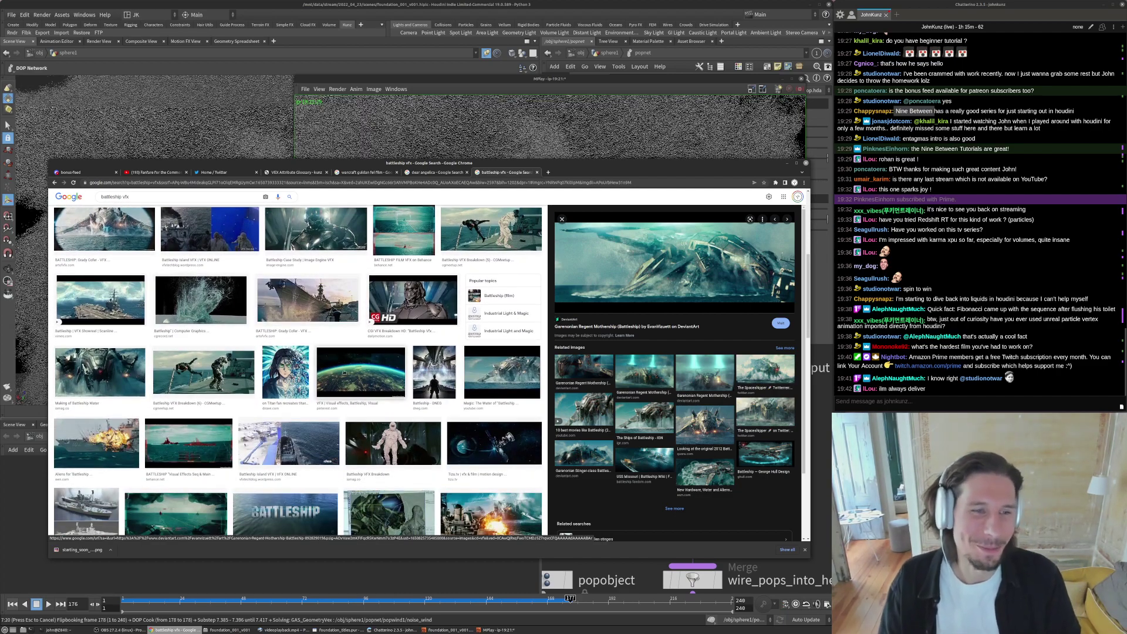
click(529, 375)
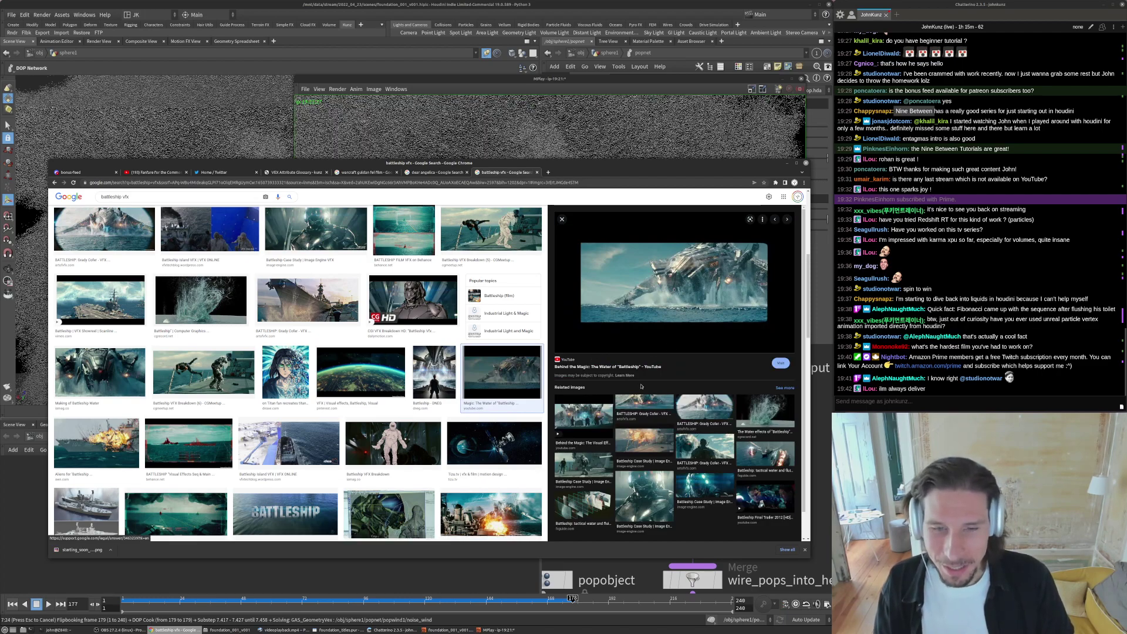
click(643, 495)
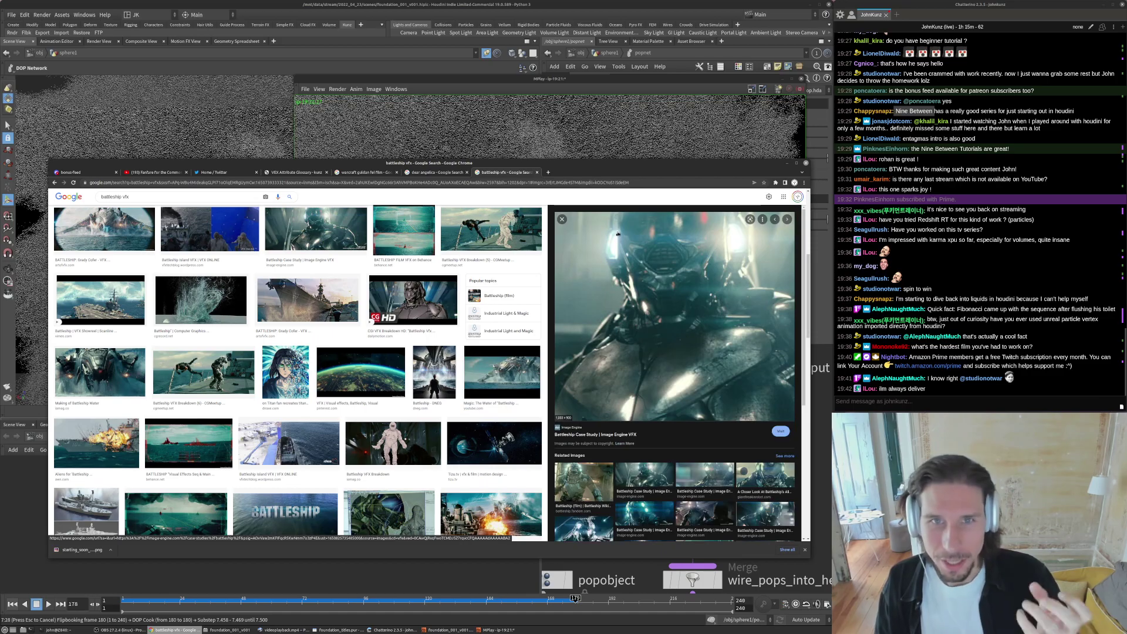
- Return to Houdini by way of the MPlay flipbook and cancel the running flipbook render
click(591, 125)
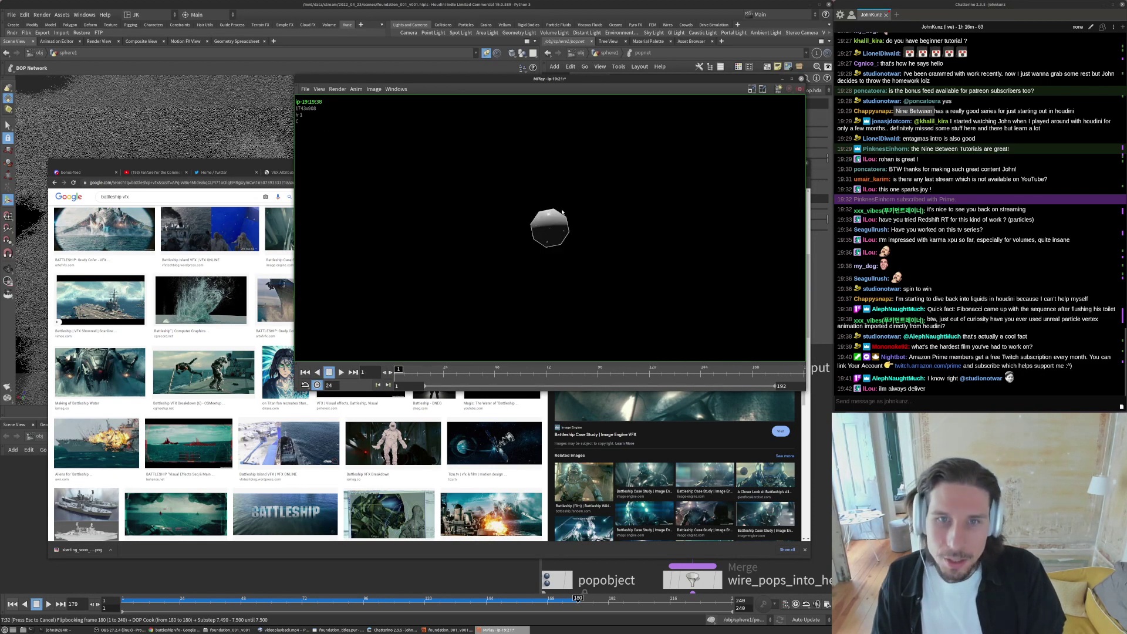
click(826, 416)
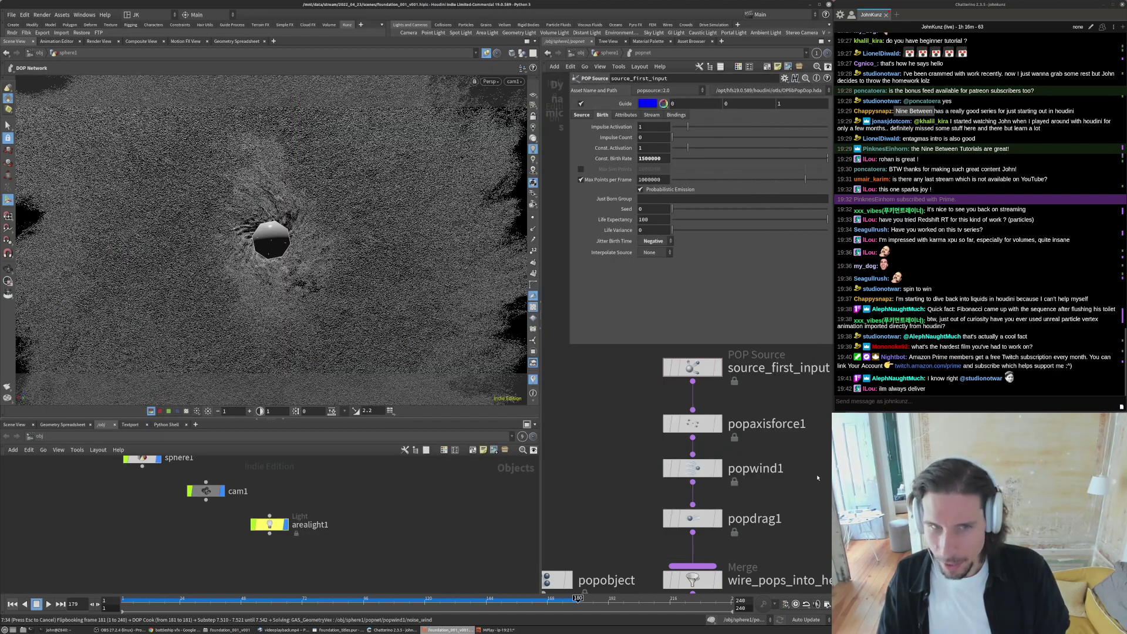
key(Escape)
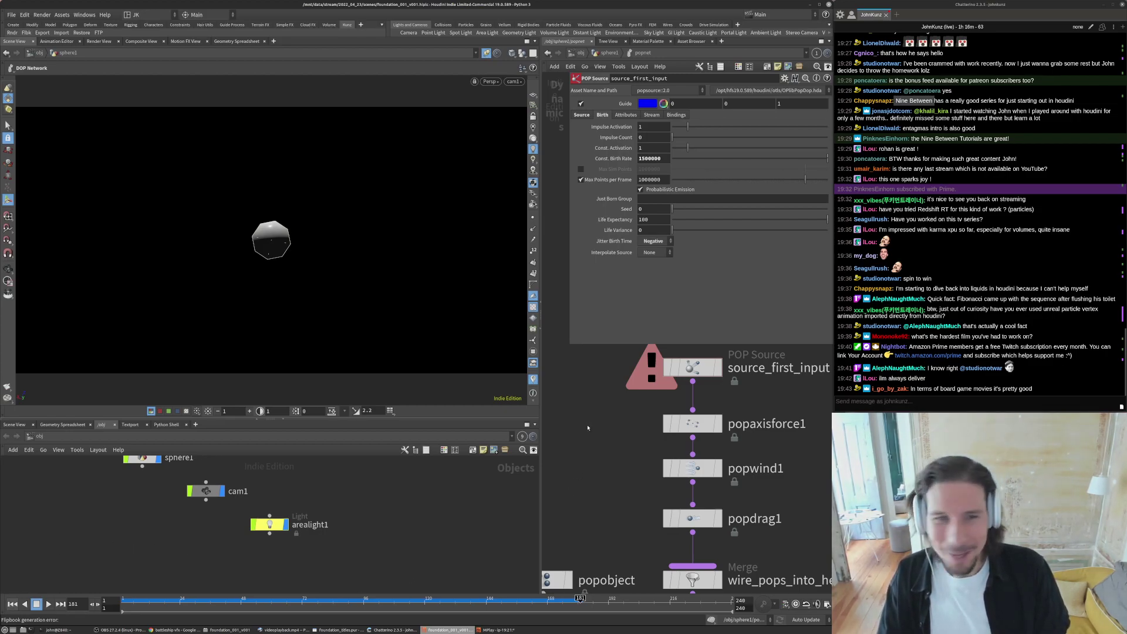
- Open up a gap in the POP network between source_first_input and popaxisforce1
scroll(581, 429, down, 5)
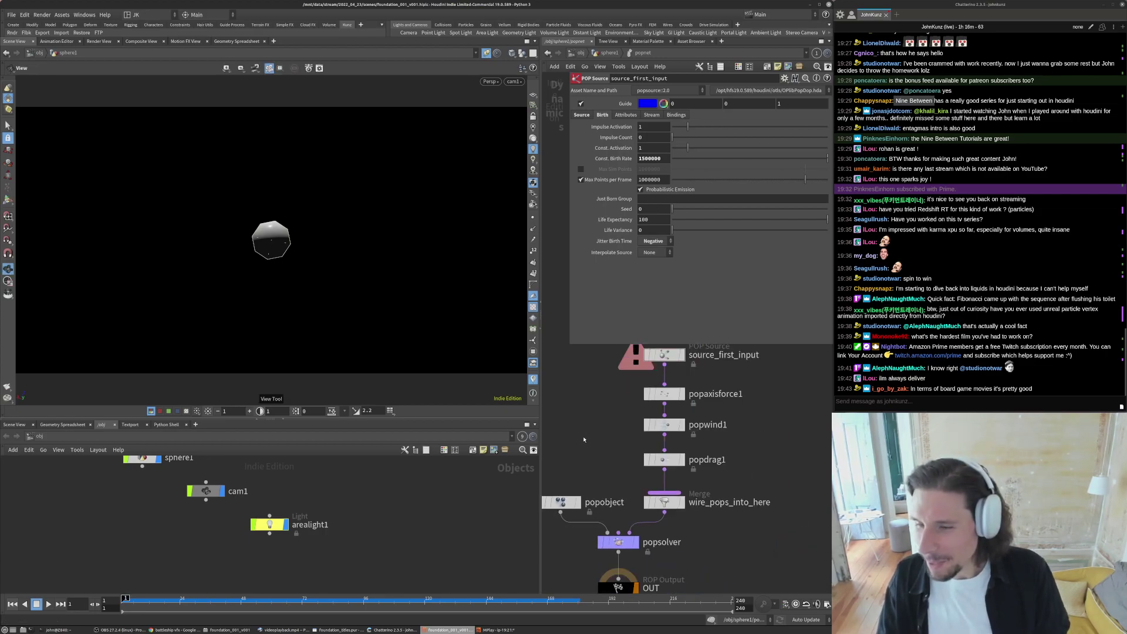
drag(660, 418, 660, 358)
scroll(678, 415, up, 3)
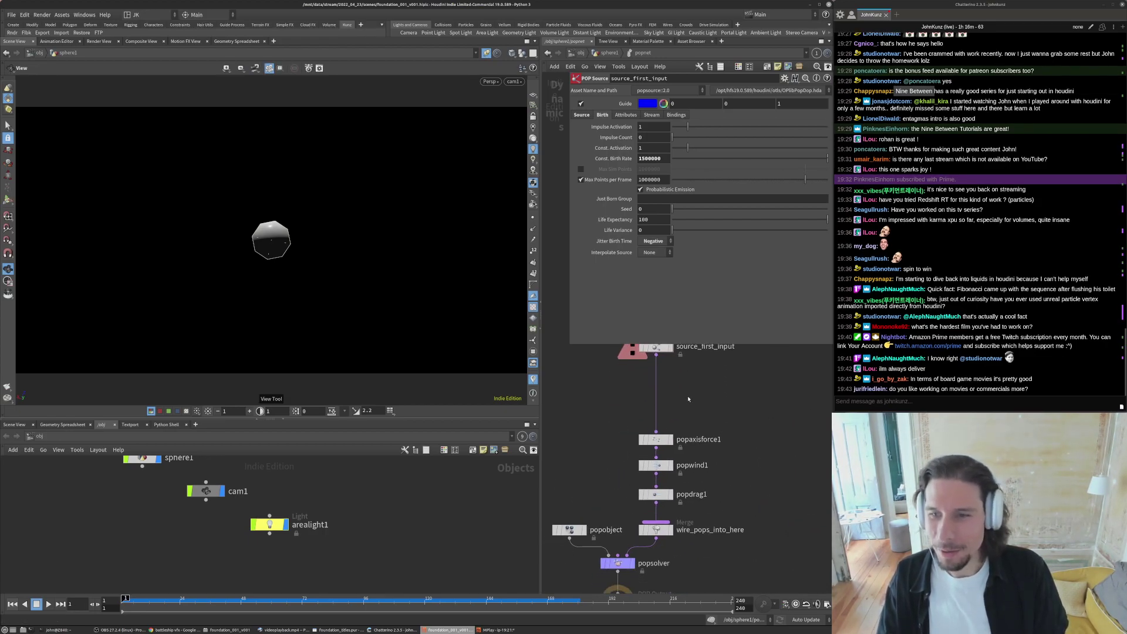
middle_drag(694, 389, 716, 410)
scroll(713, 407, down, 2)
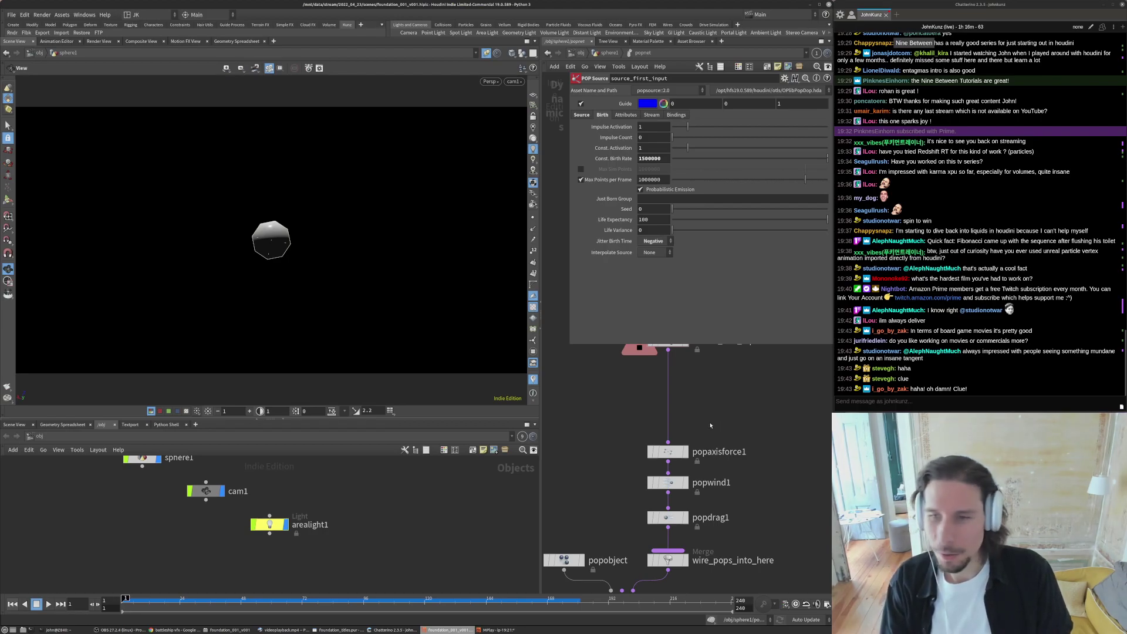
scroll(721, 421, down, 3)
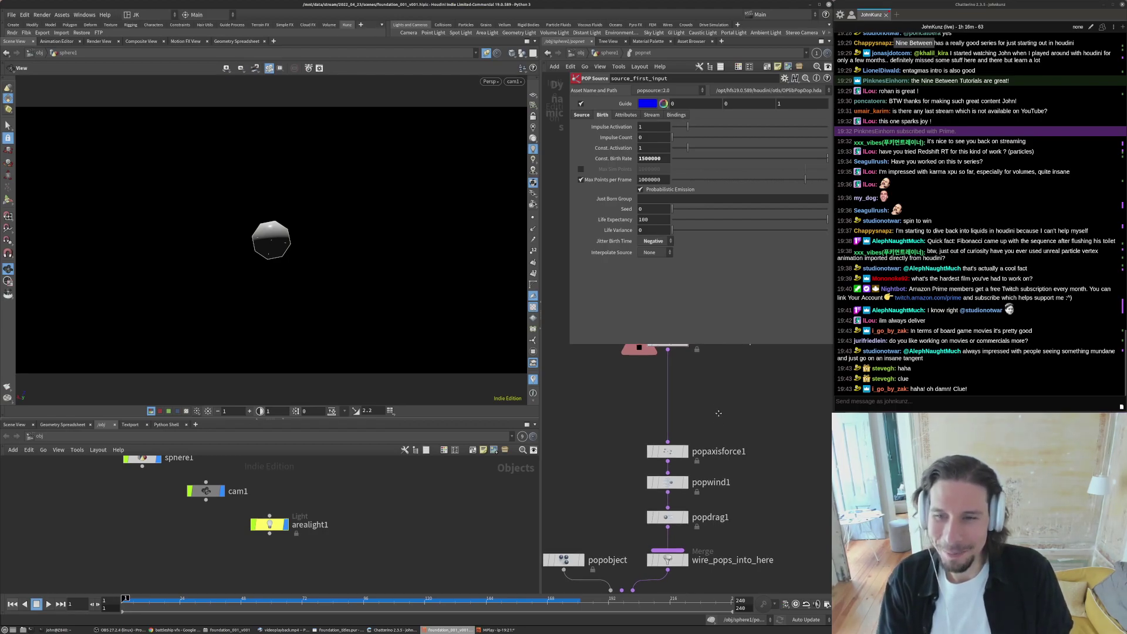
scroll(710, 420, up, 2)
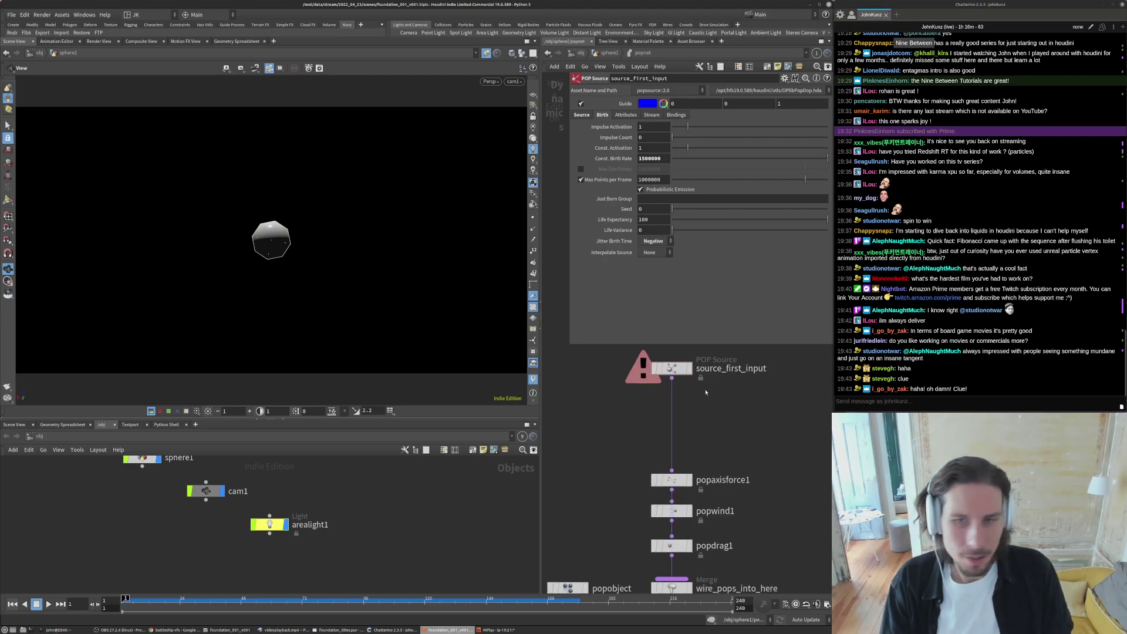
key(Tab)
click(688, 411)
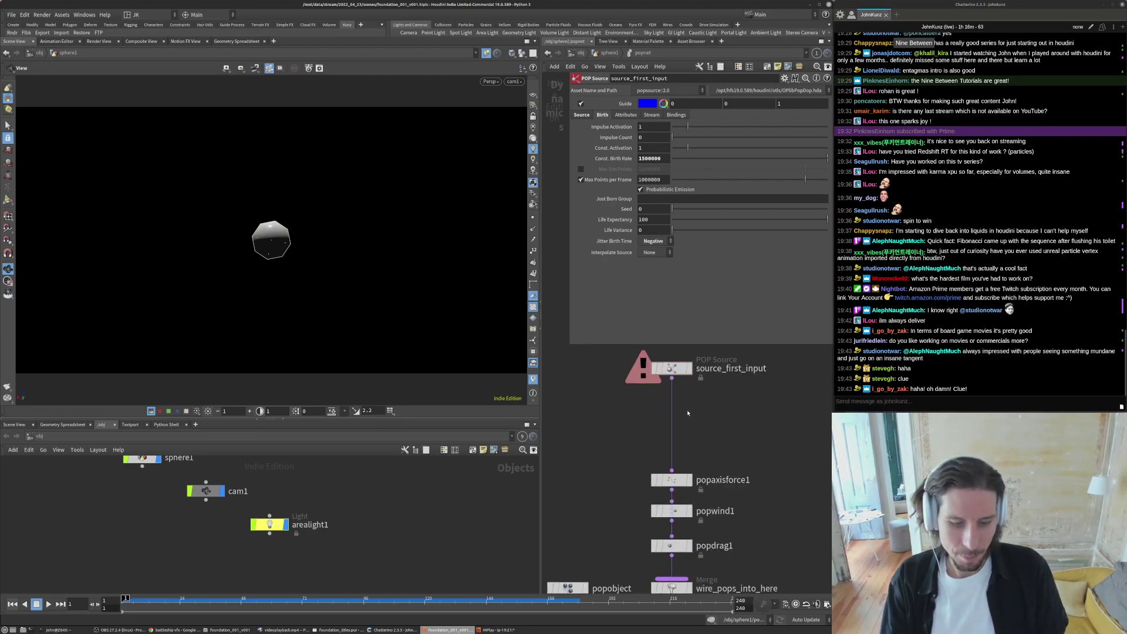
- Go up to the sphere1 geometry network and add an Attribute Wrangle connected below popnet, displaying it
key(u)
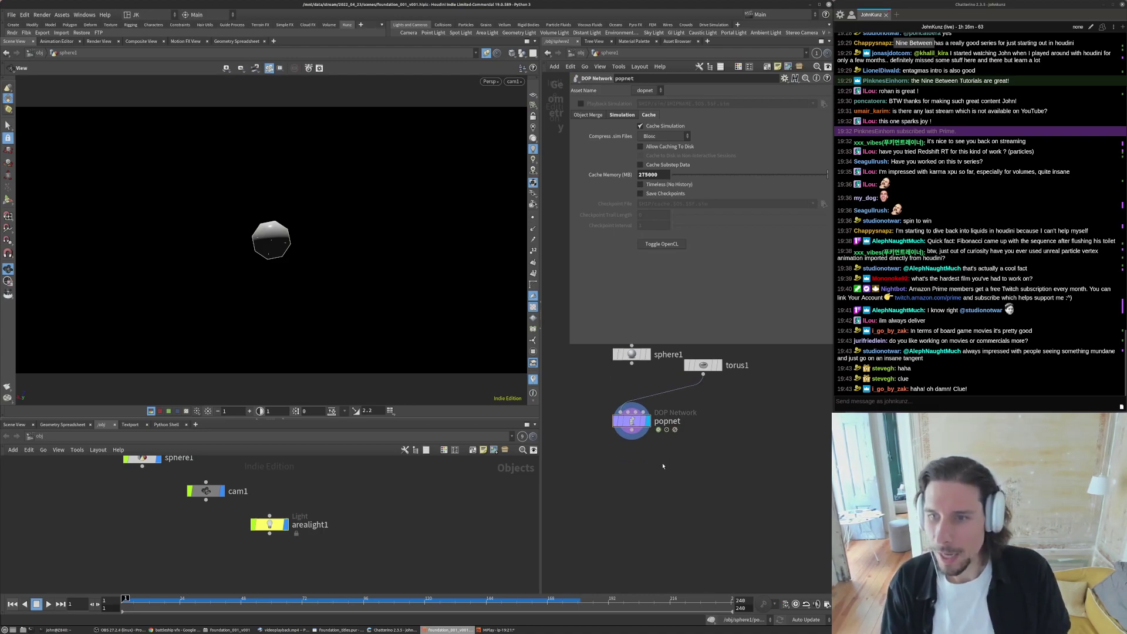
key(Tab)
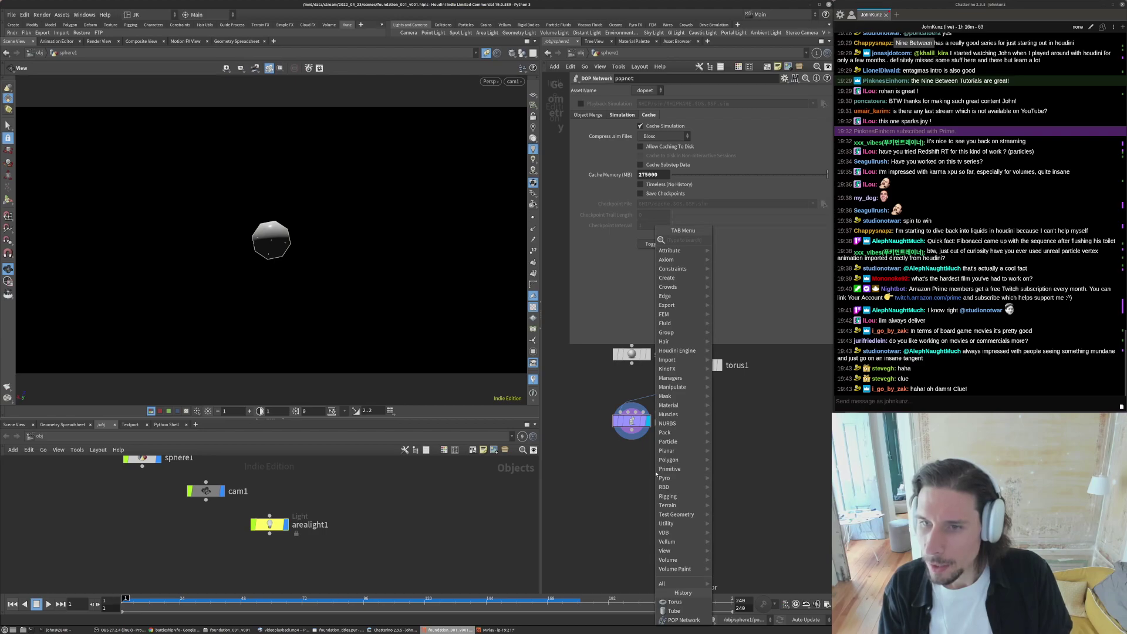
mouse_move(660, 468)
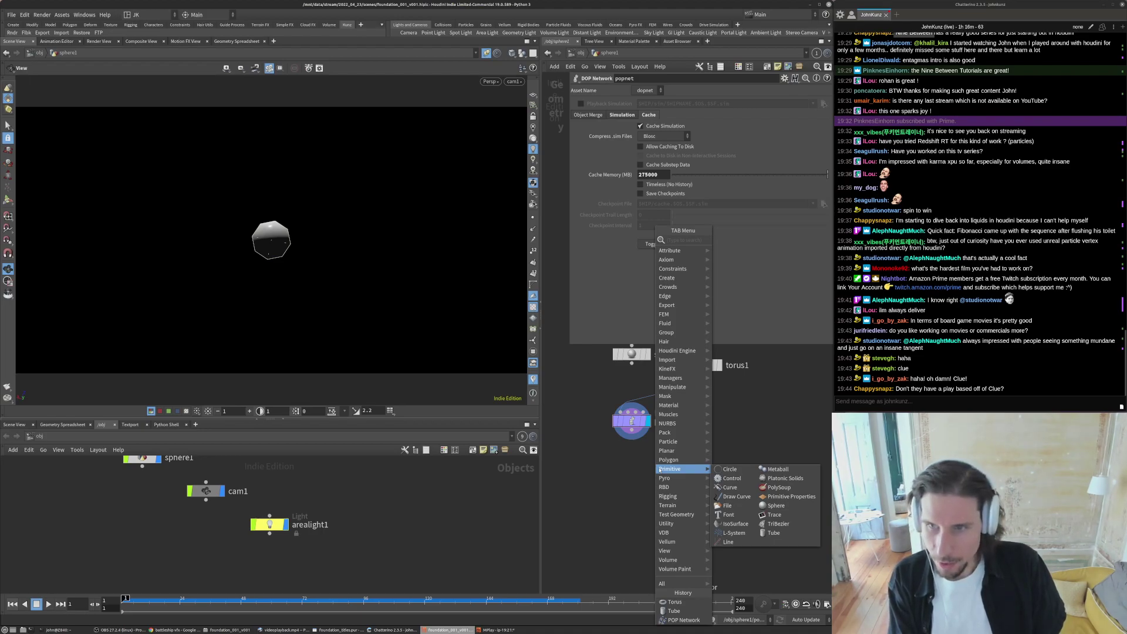
text(wr)
key(Return)
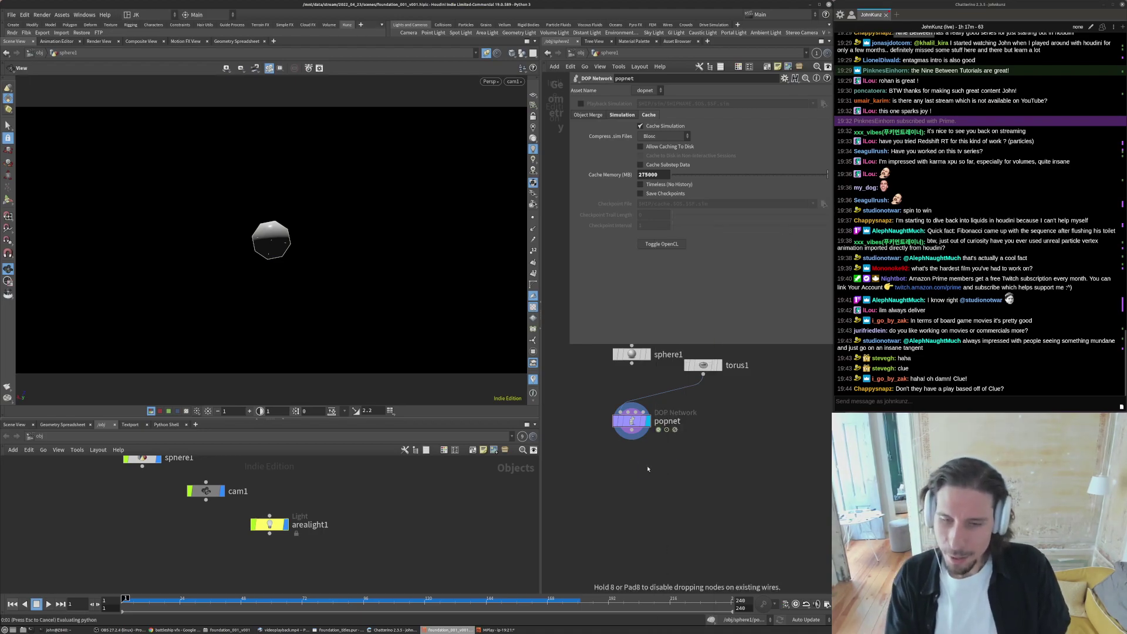
click(660, 469)
drag(660, 467, 632, 466)
- Write the VEX expression "v@Cd = @P.y;" in attribwrangle1 to drive point colour by height
click(654, 184)
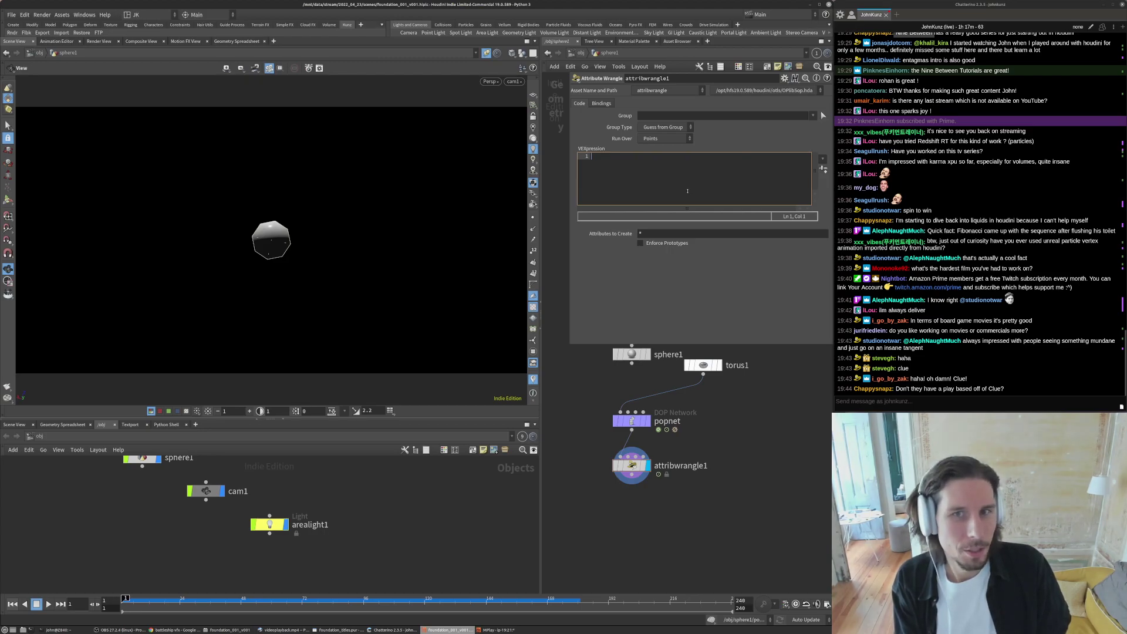
text(v@Cd =)
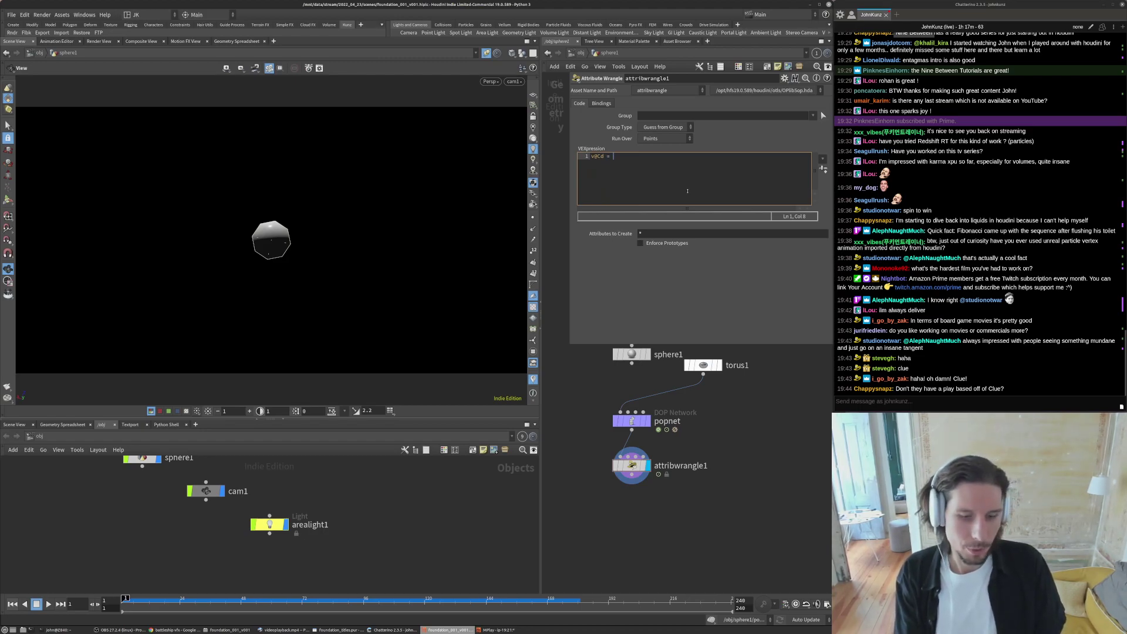
text(y)
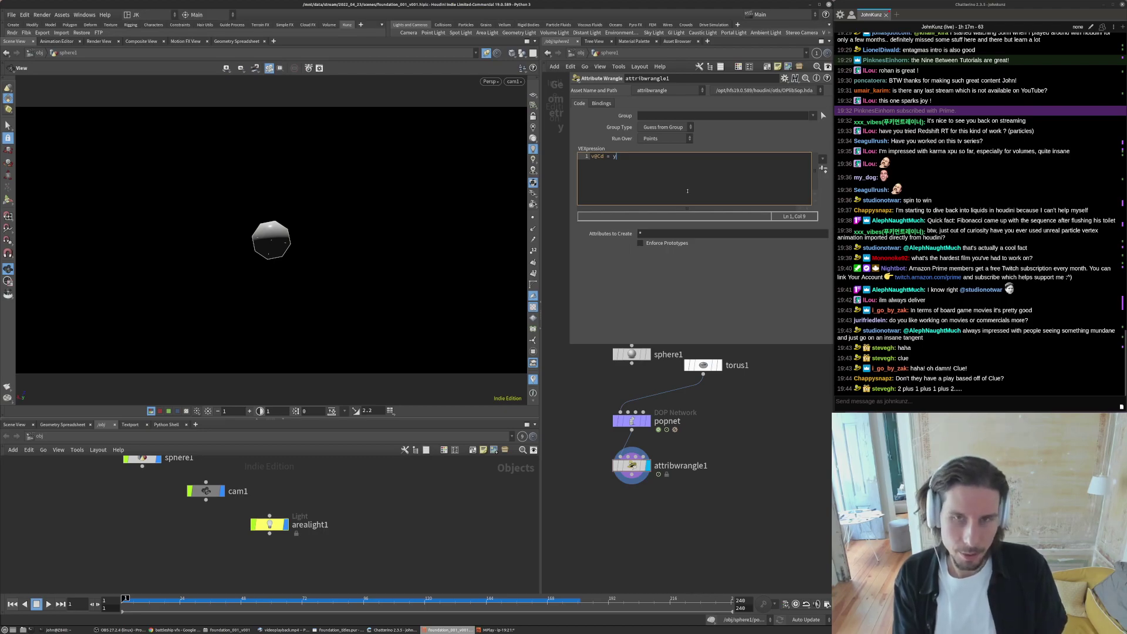
key(BackSpace)
text(@P.y;)
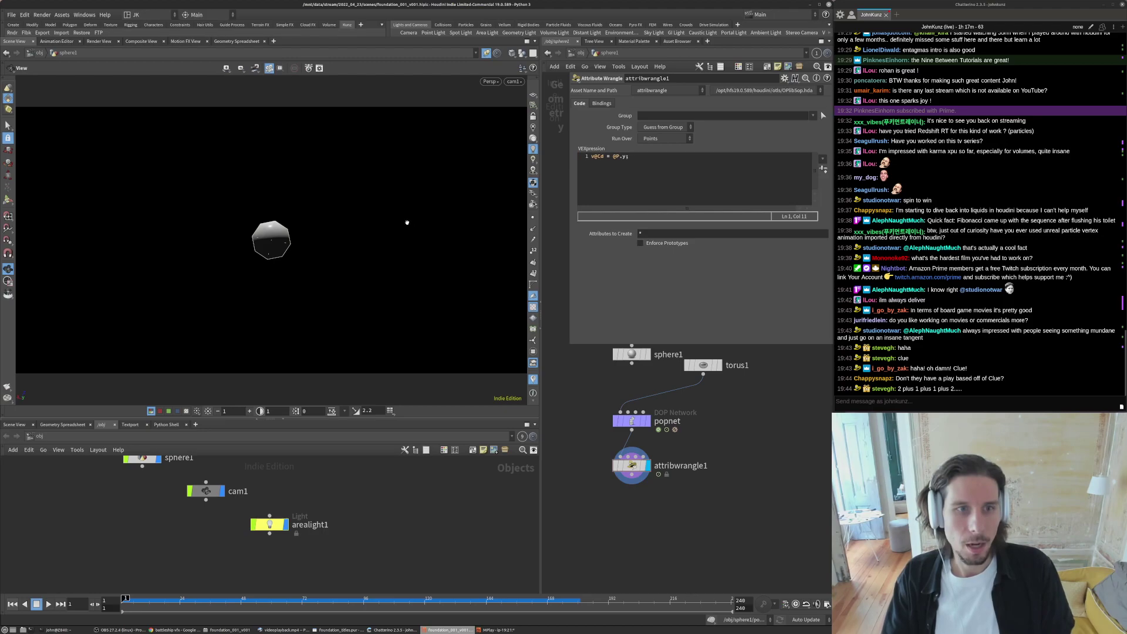
- Scrub the timeline to frame 163 and leave the camera view to examine the particle colouring from the side
click(292, 599)
click(428, 599)
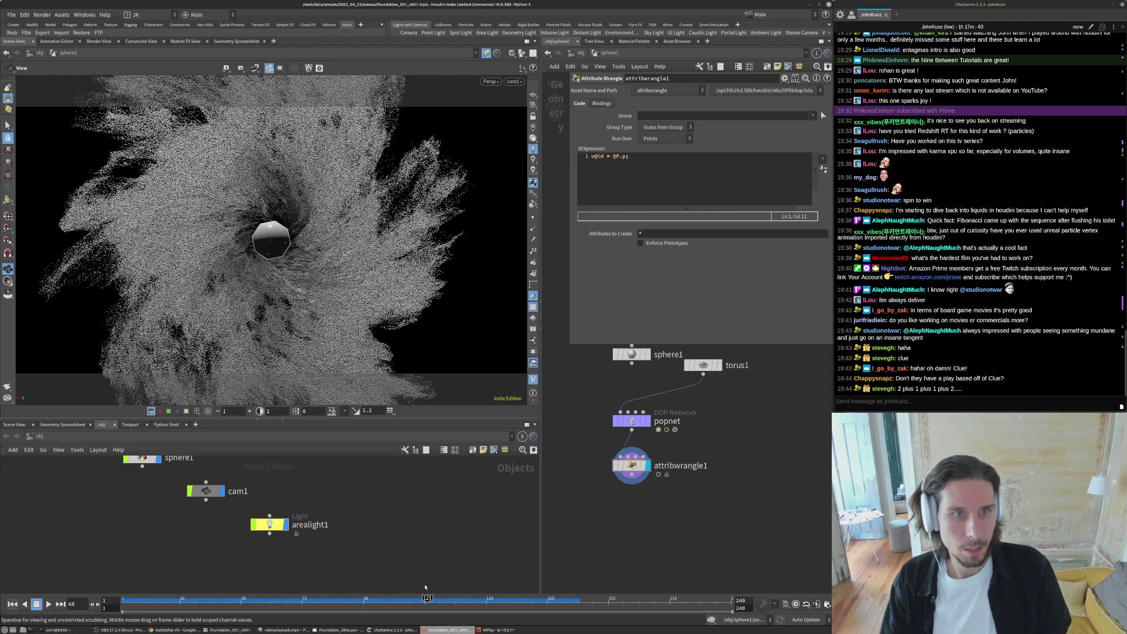
click(535, 605)
click(631, 421)
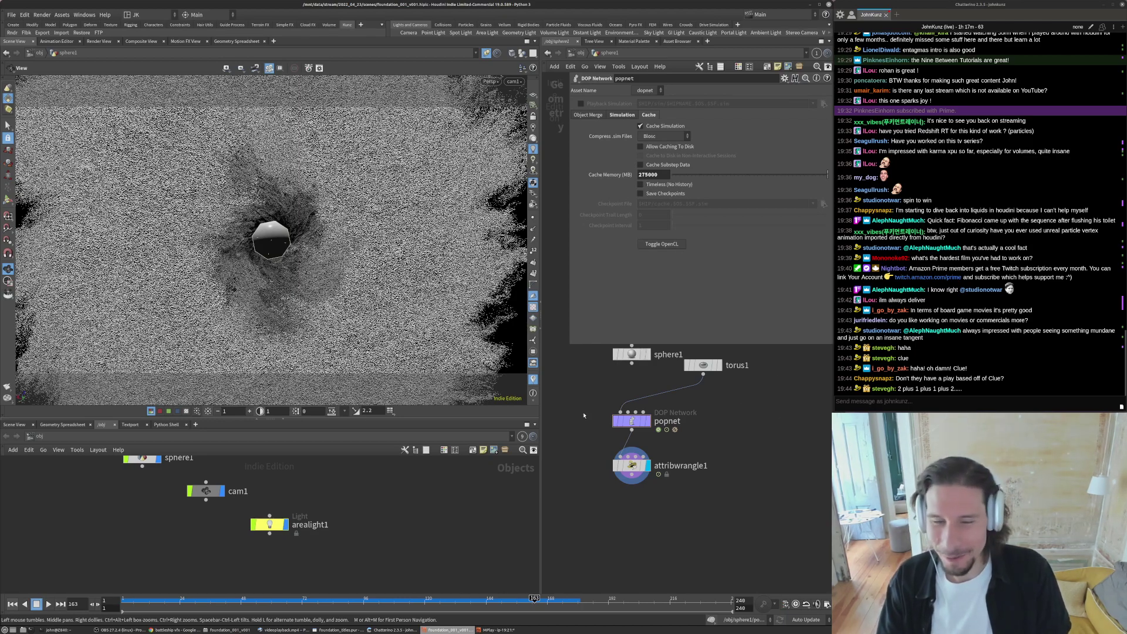
key(space+h)
drag(340, 219, 365, 234)
click(631, 465)
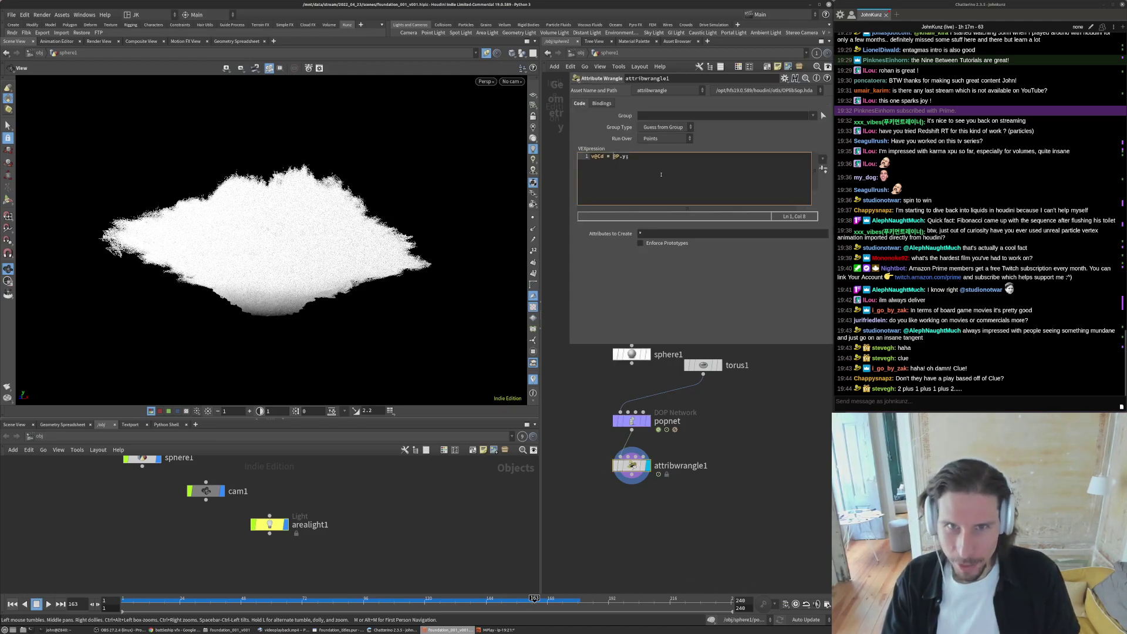
text(.g)
click(678, 166)
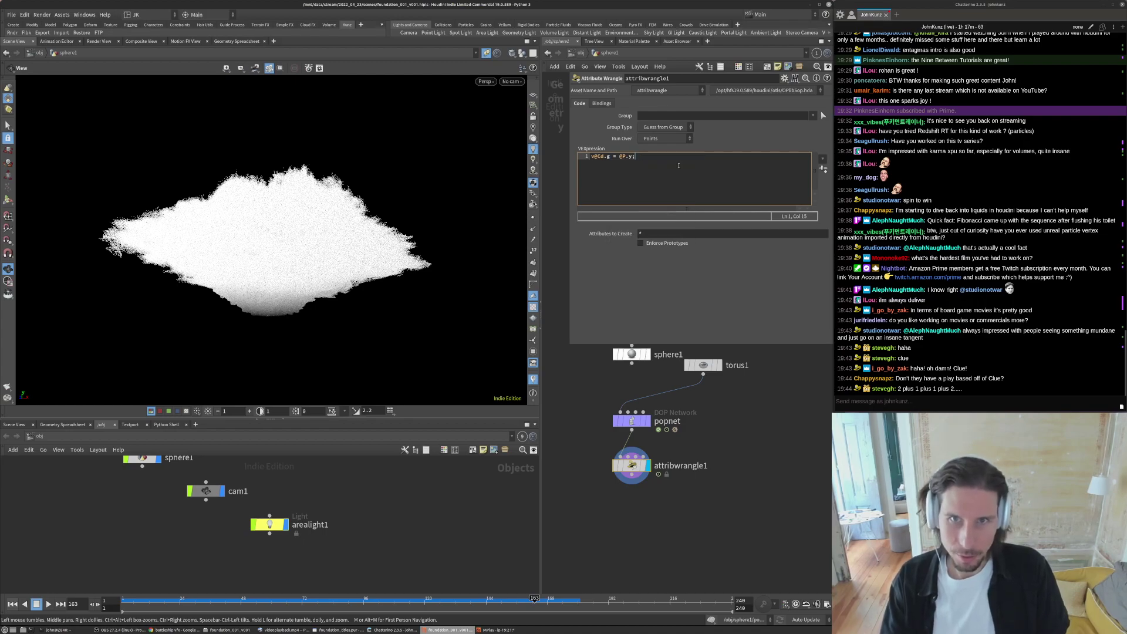
- Divide the height by 4 in the green channel expression of attribwrangle1, and check the colouring from the side and through cam1
text(/)
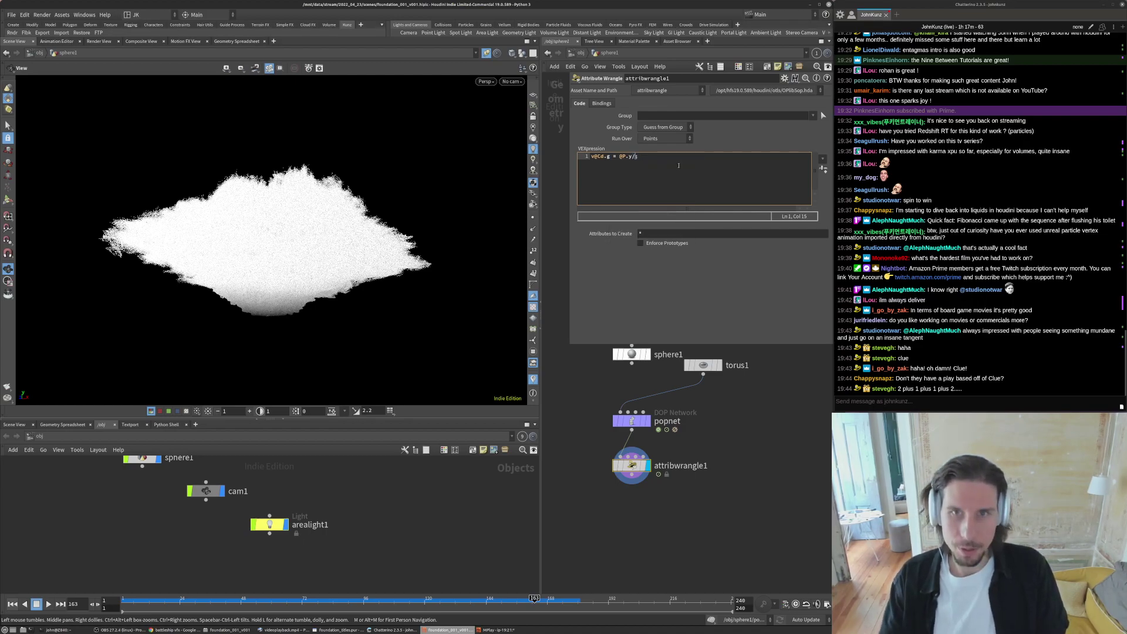
text(4)
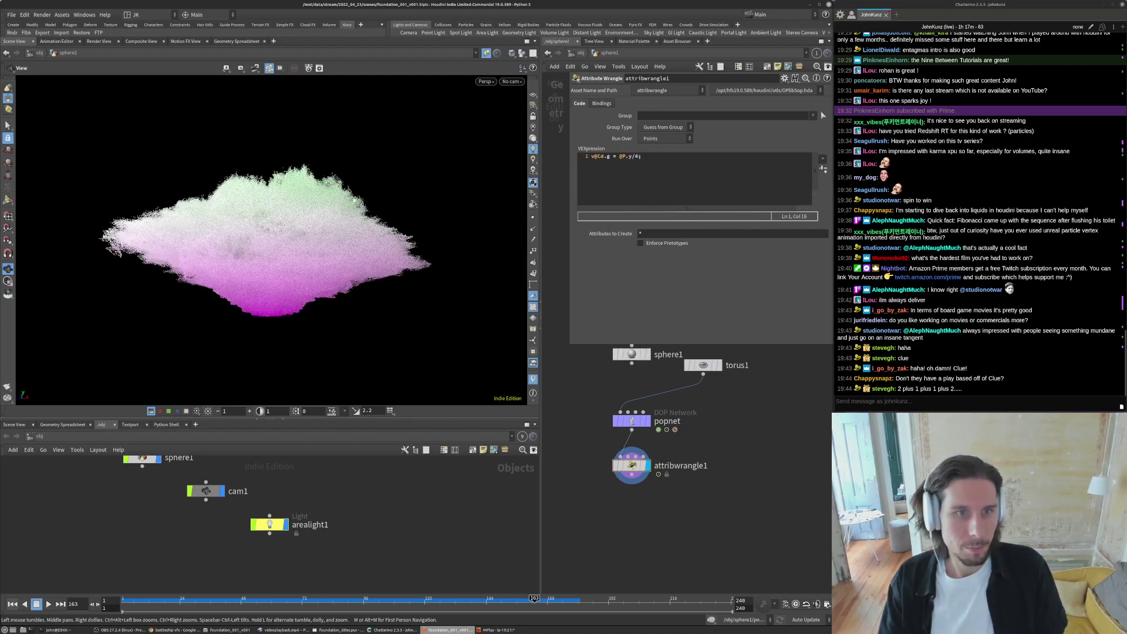
drag(372, 237, 366, 298)
key(ctrl+backslash)
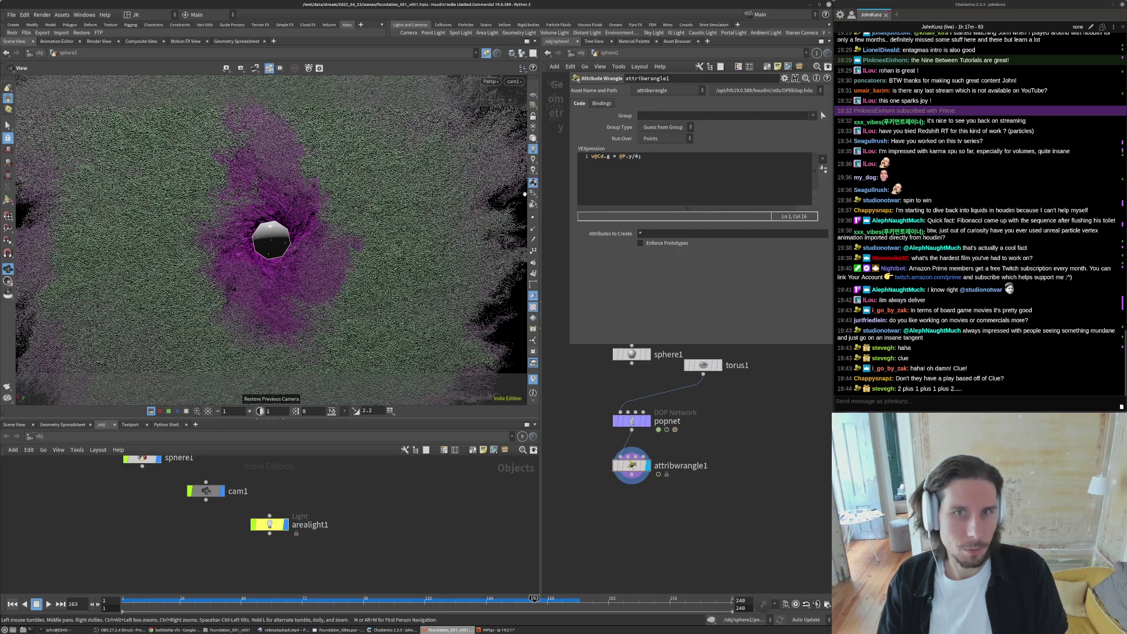
- Set the viewport's geometry display options to show particles as Pixels
key(d)
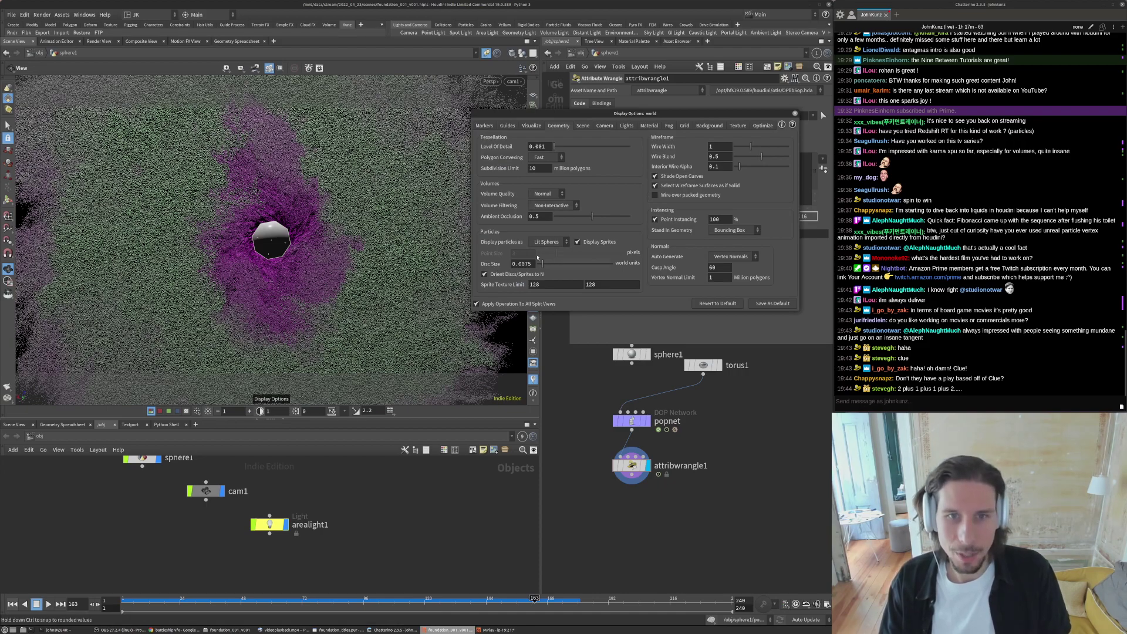
click(551, 241)
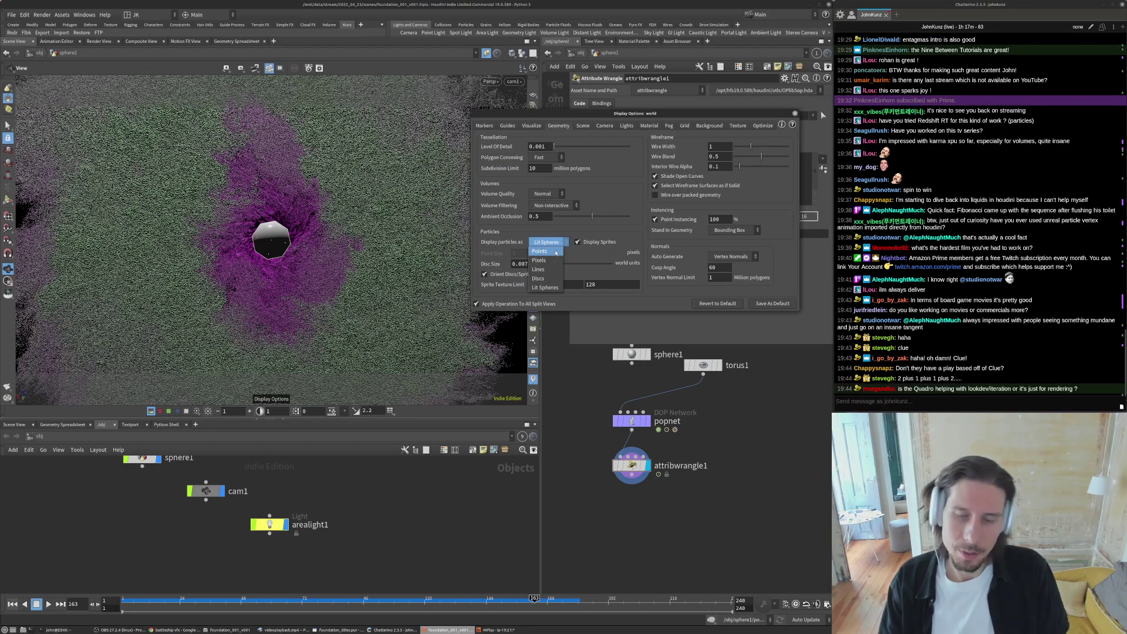
click(553, 259)
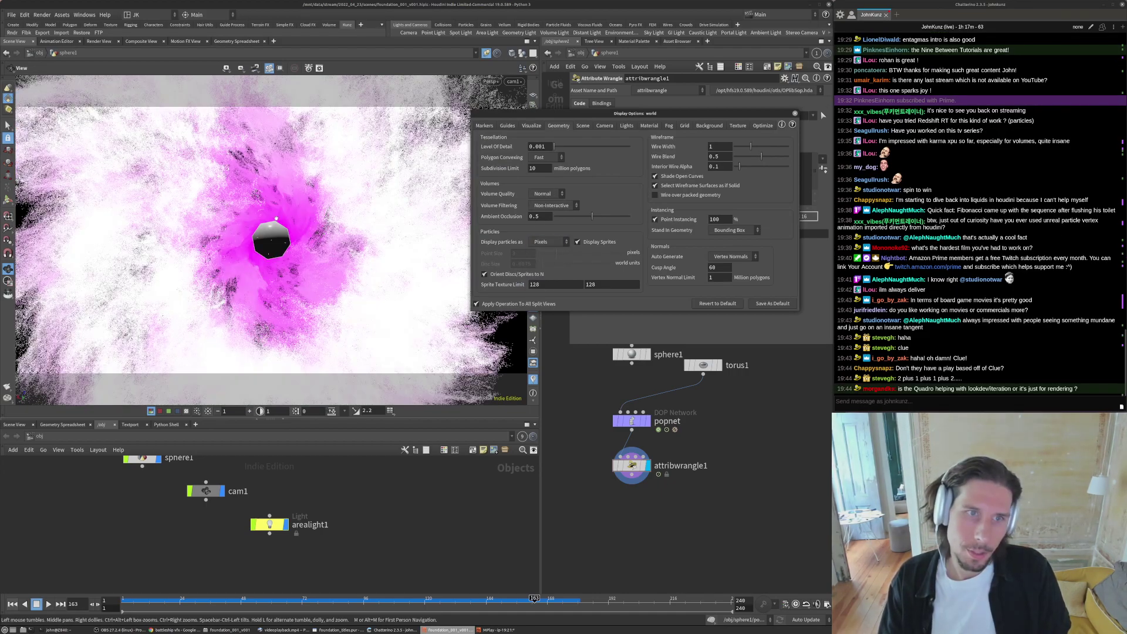
click(794, 114)
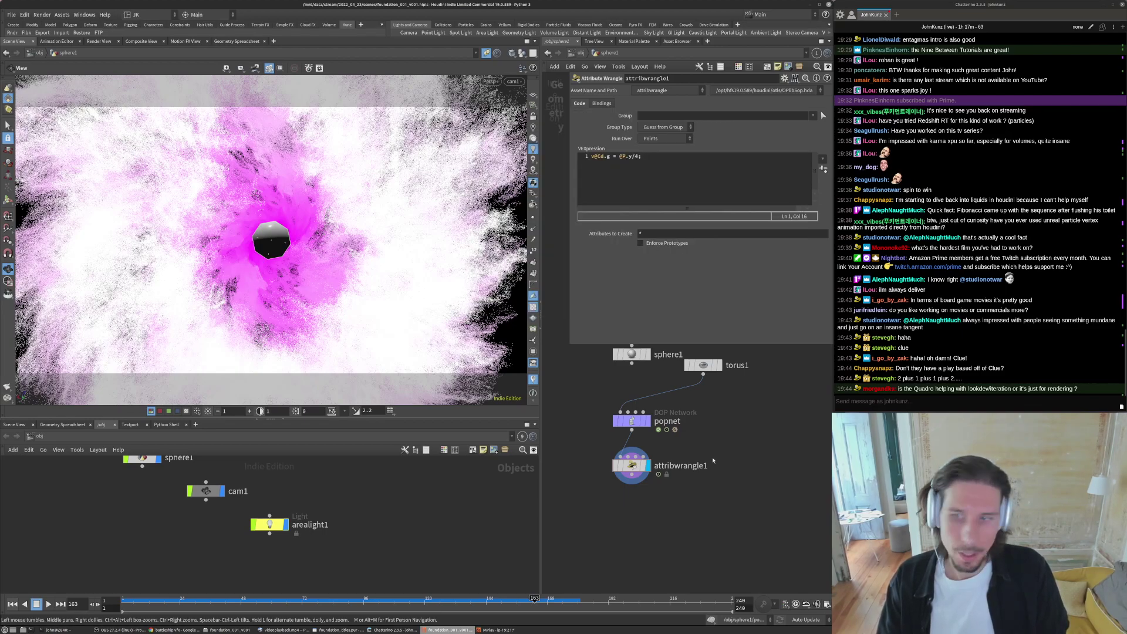
click(650, 157)
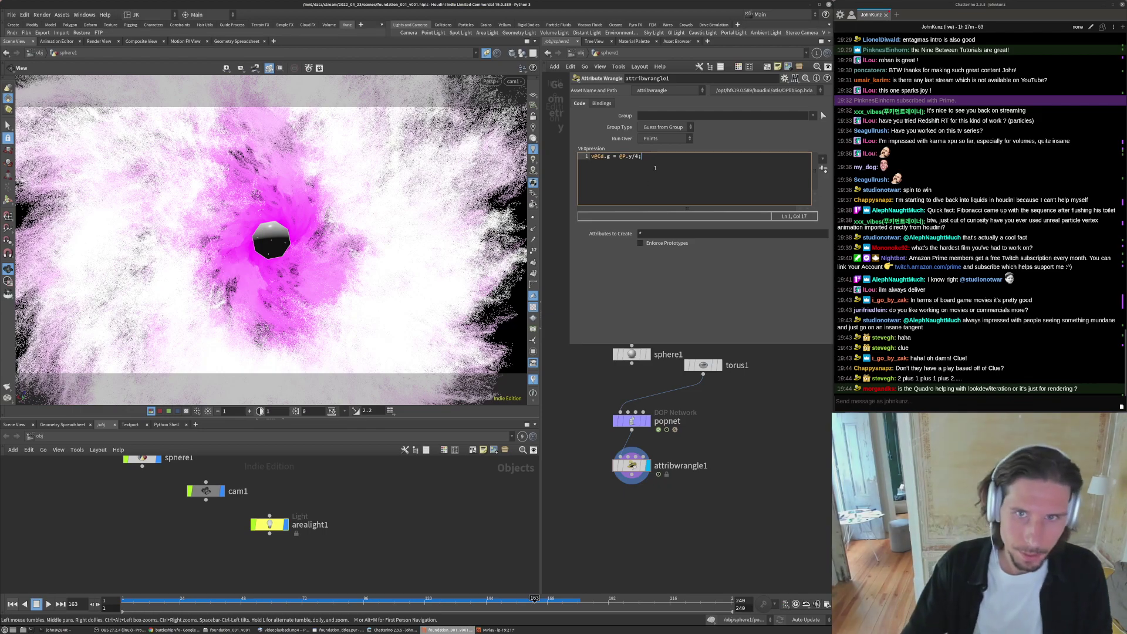
key(Return)
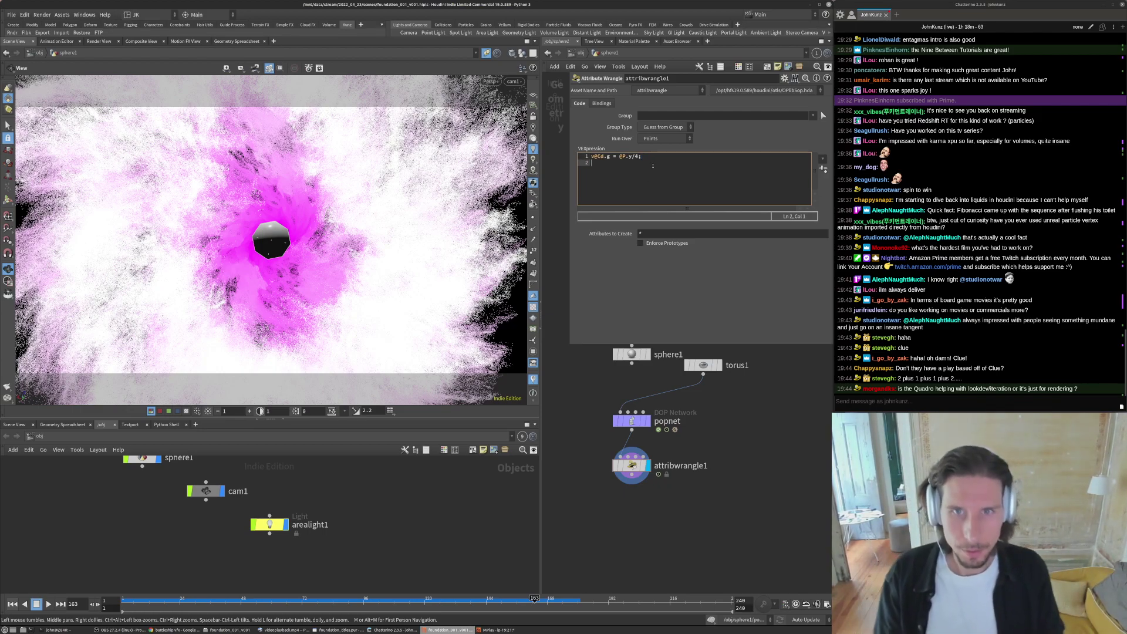
text(v@Cd)
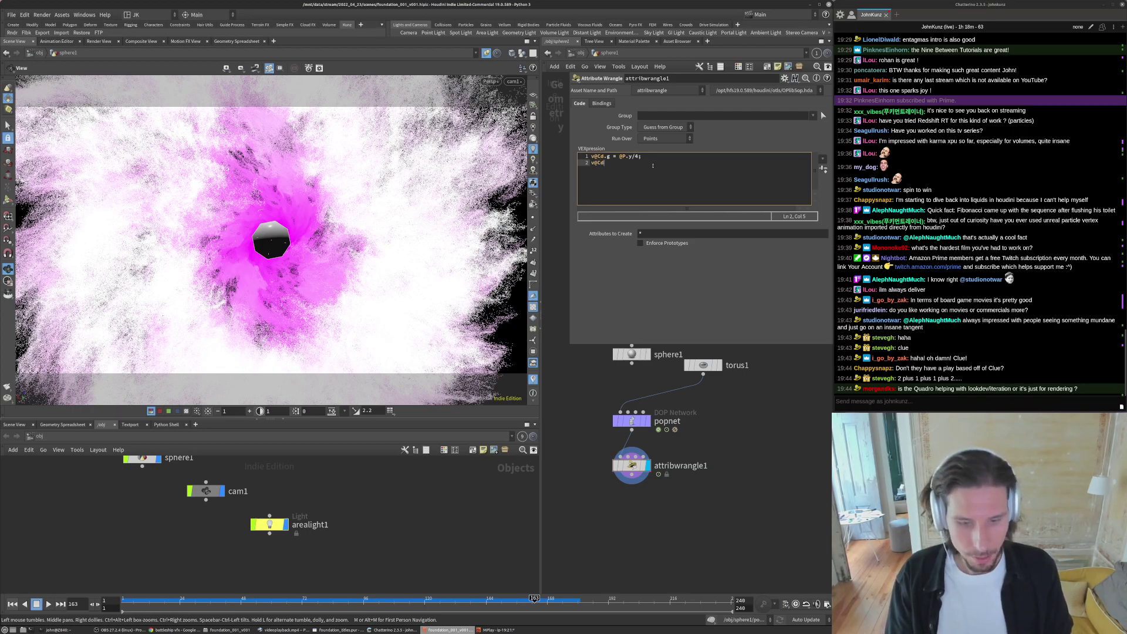
text(.b = @age)
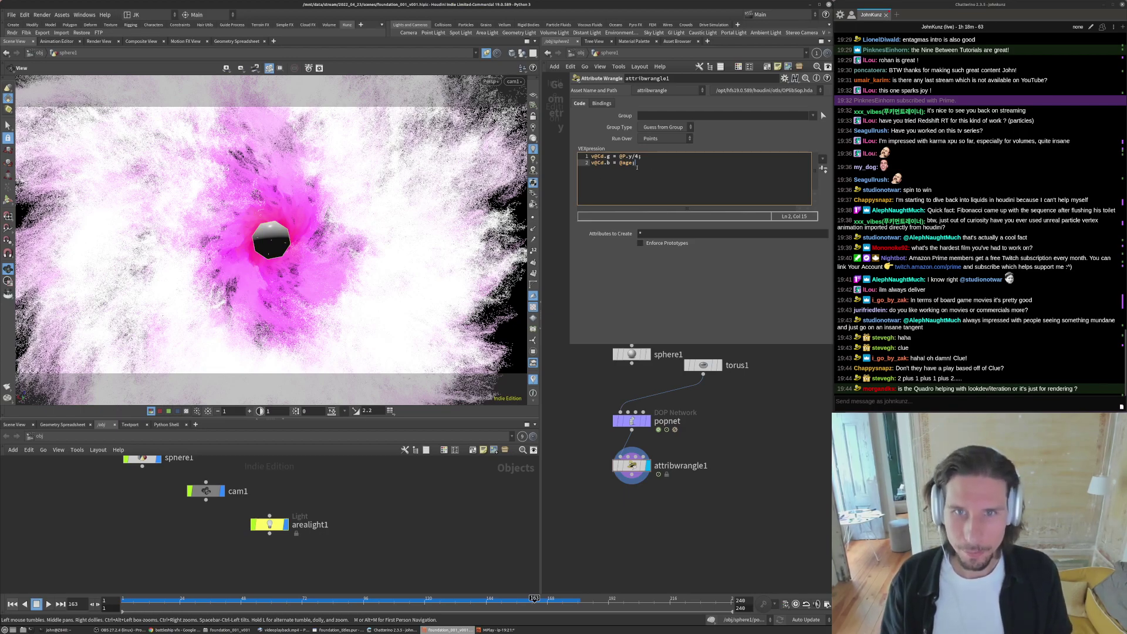
text(/9)
key(ctrl+Return)
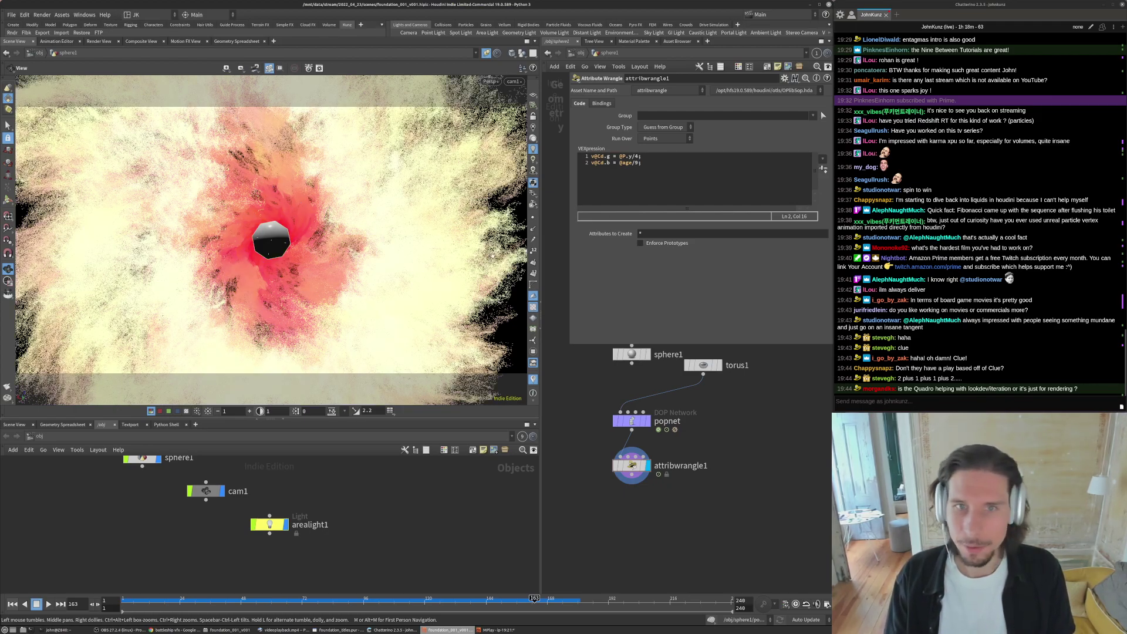
click(658, 162)
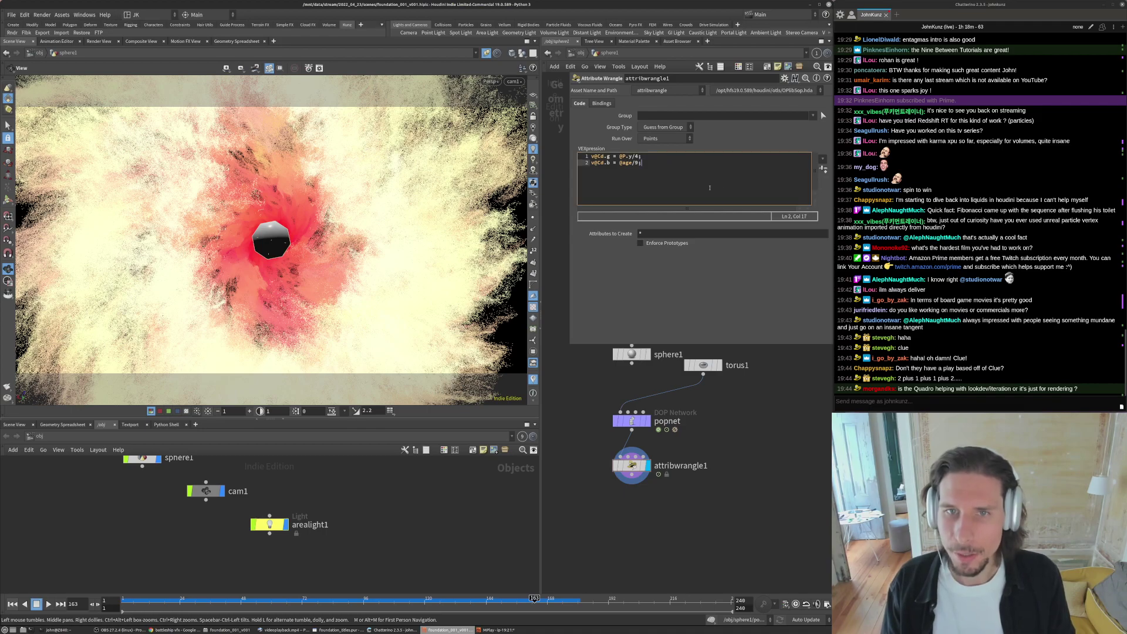
key(Return)
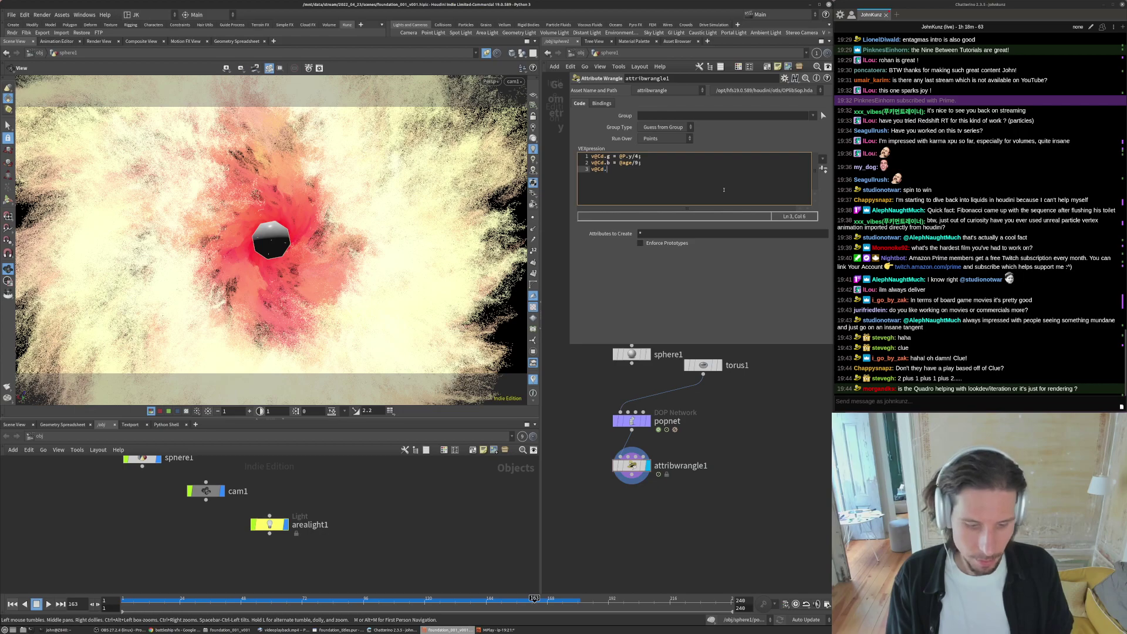
text(r = )
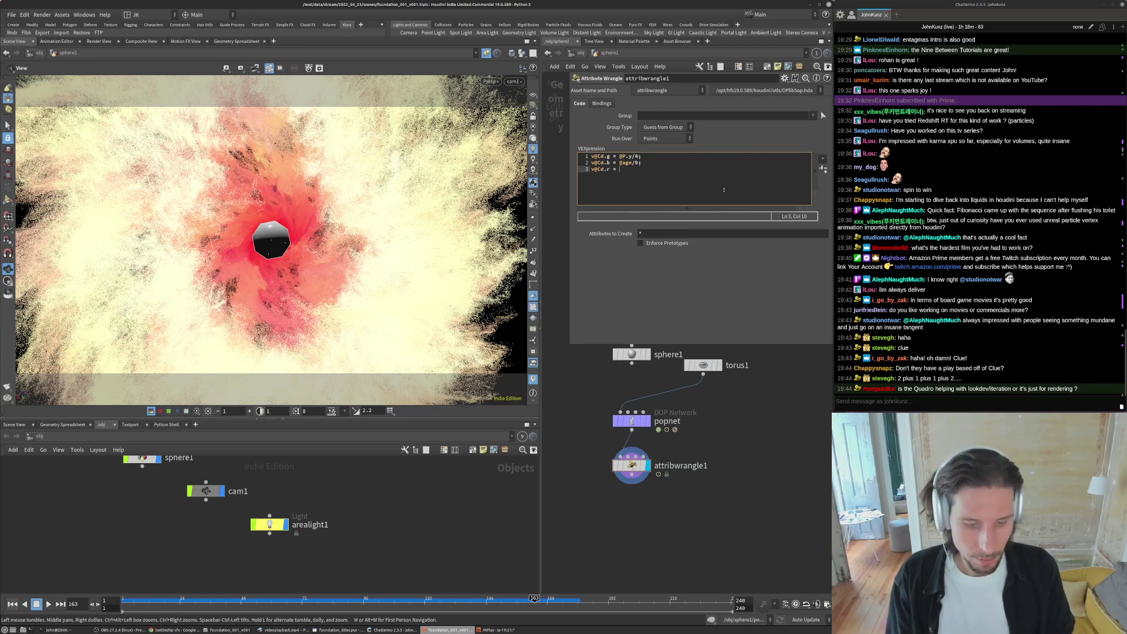
text(length(v@)
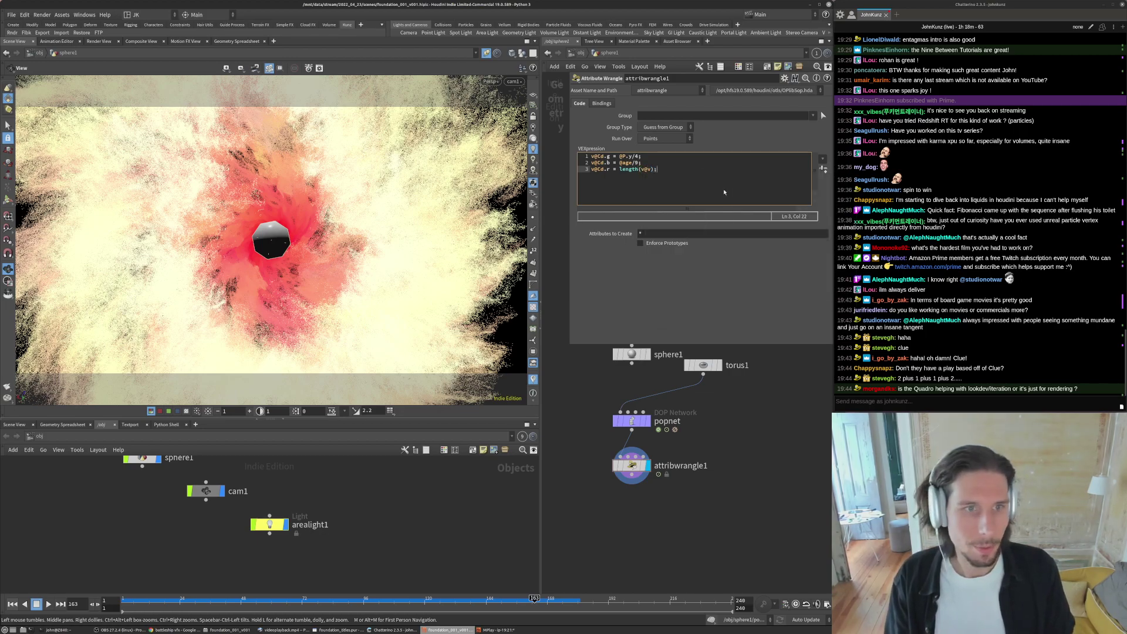
text(v)/9)
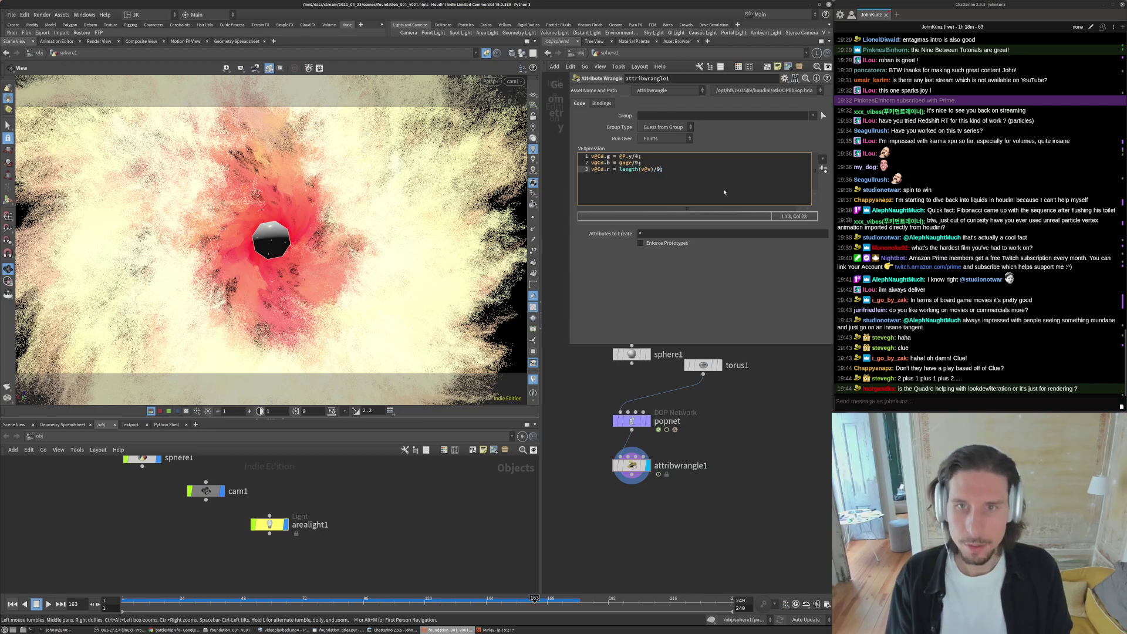
click(742, 446)
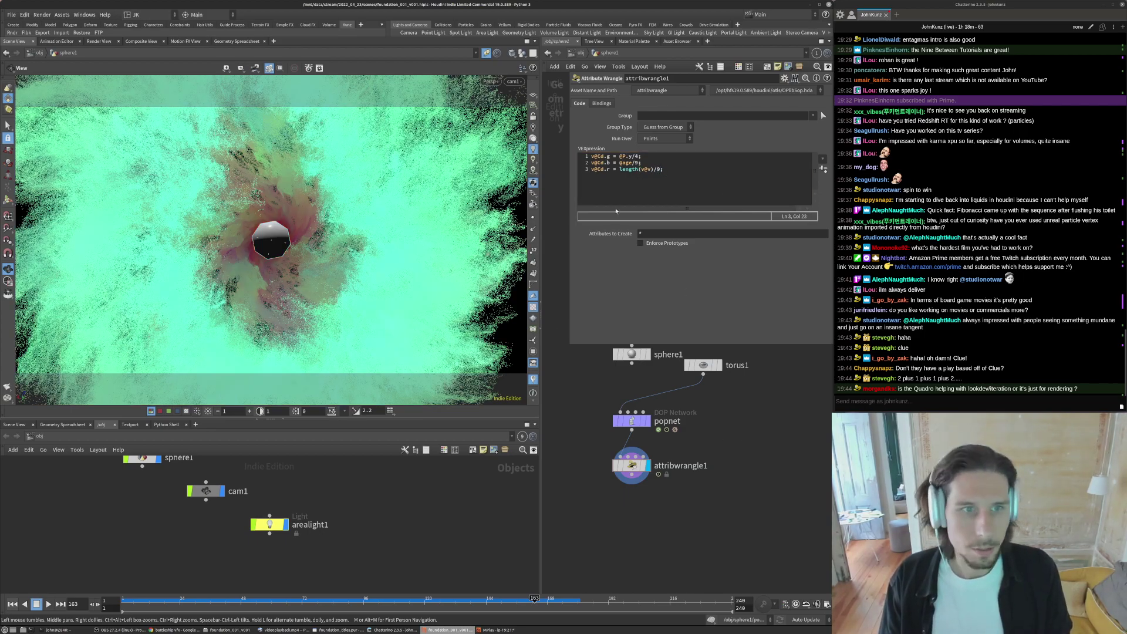
- Set the divisor of the length(v@v) expression in attribwrangle1 to 5 and apply the code
click(659, 169)
text(5)
click(568, 376)
double_click(608, 157)
text(r)
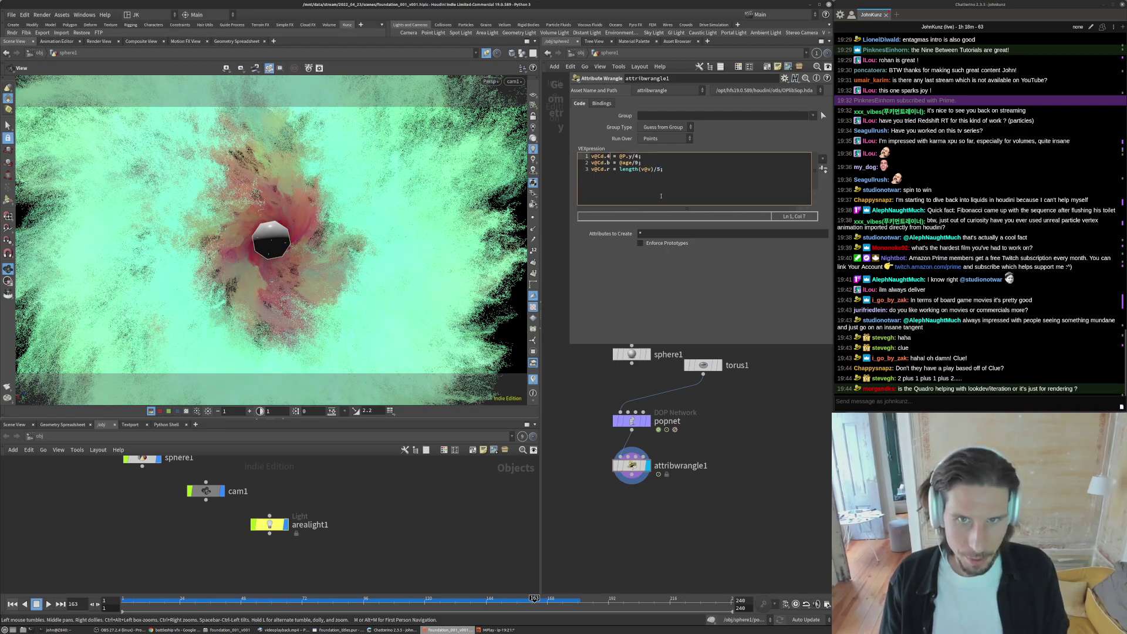
key(BackSpace)
text(r)
key(Down)
key(Down)
key(Right)
key(Down)
key(Down)
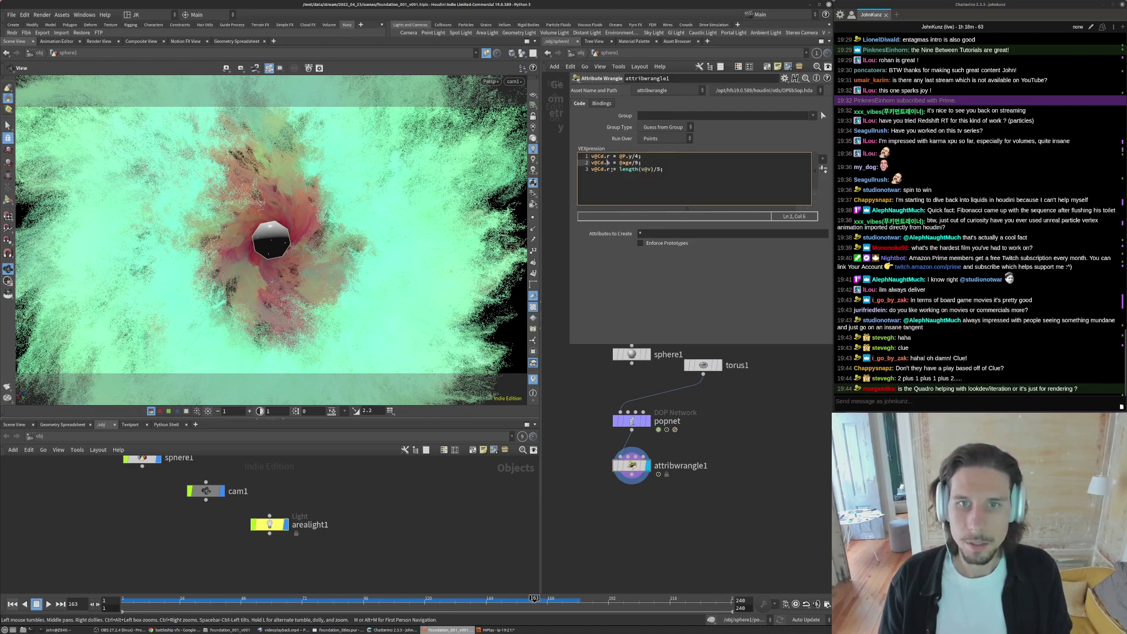
key(BackSpace)
text(b)
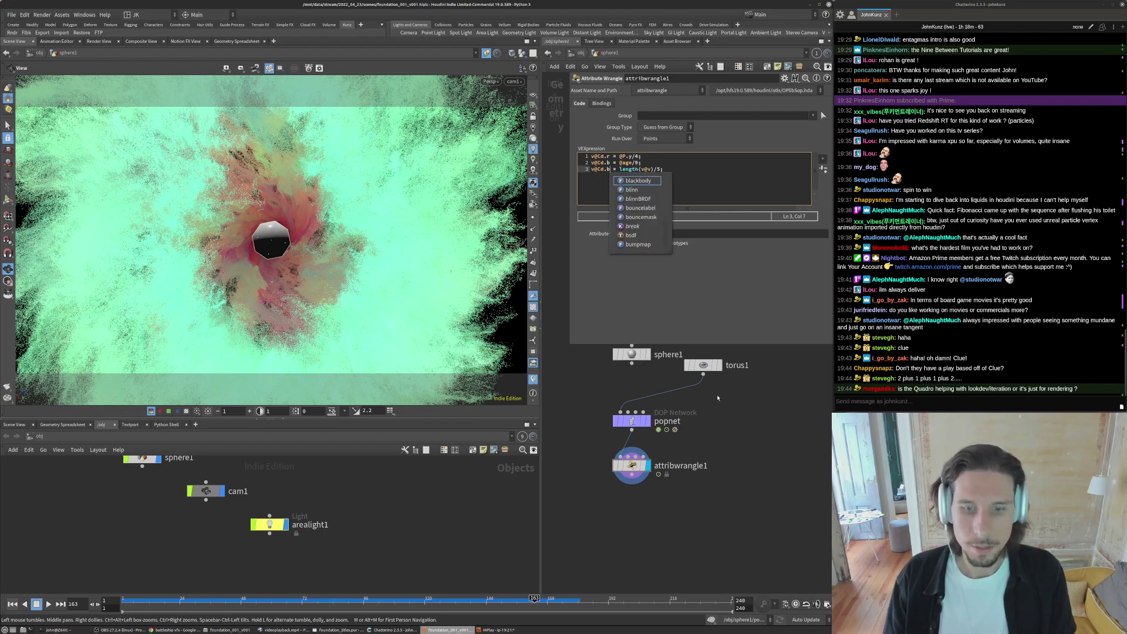
key(BackSpace)
text(g)
key(ctrl+Return)
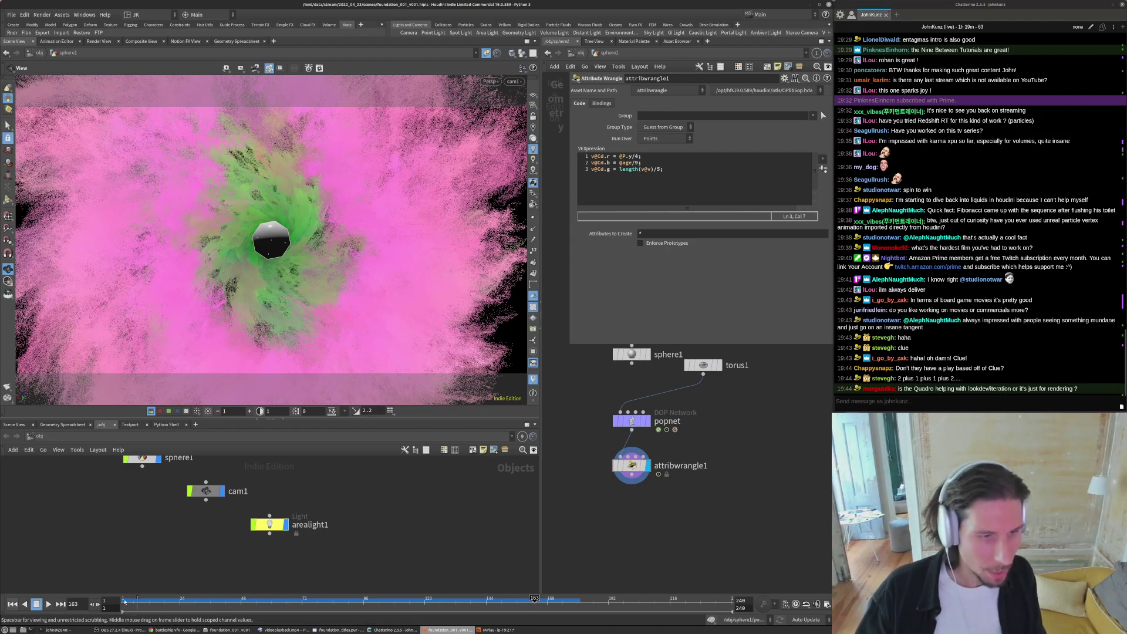
- Switch to the terminal and run neofetch to look up the workstation's GPU model
click(59, 630)
key(ctrl+c)
text(neofetch)
key(Return)
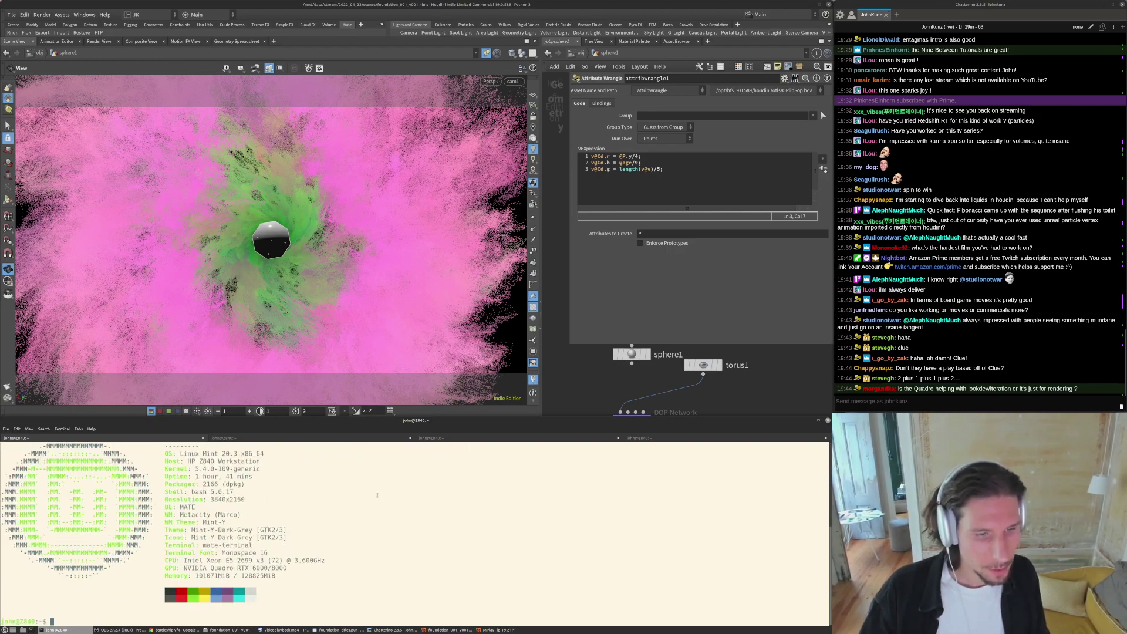
double_click(222, 568)
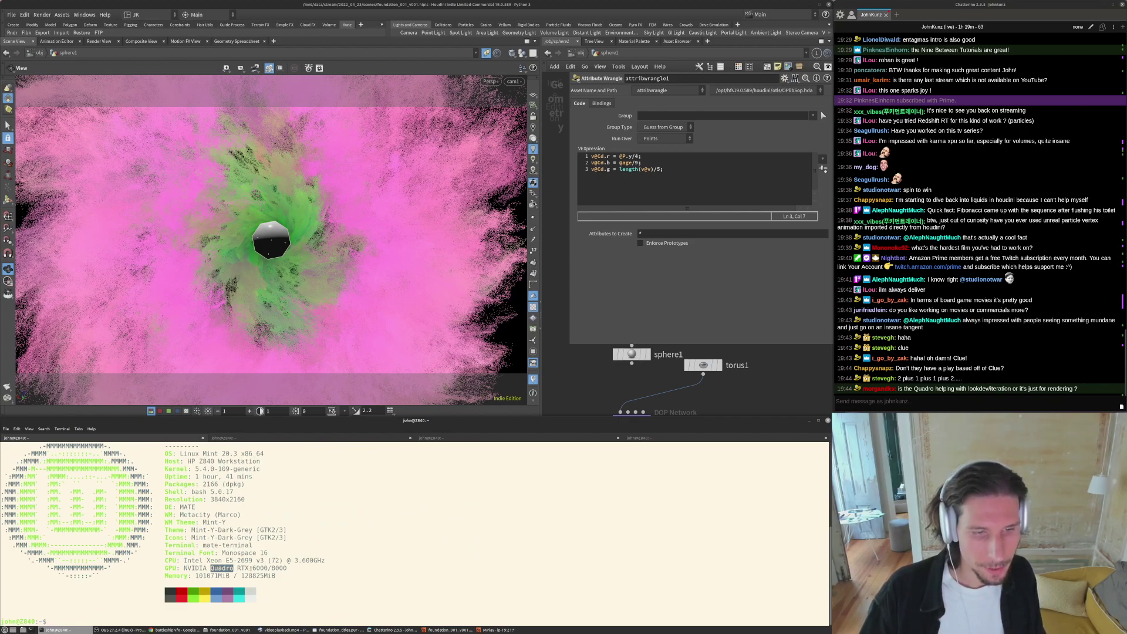
triple_click(251, 568)
click(320, 537)
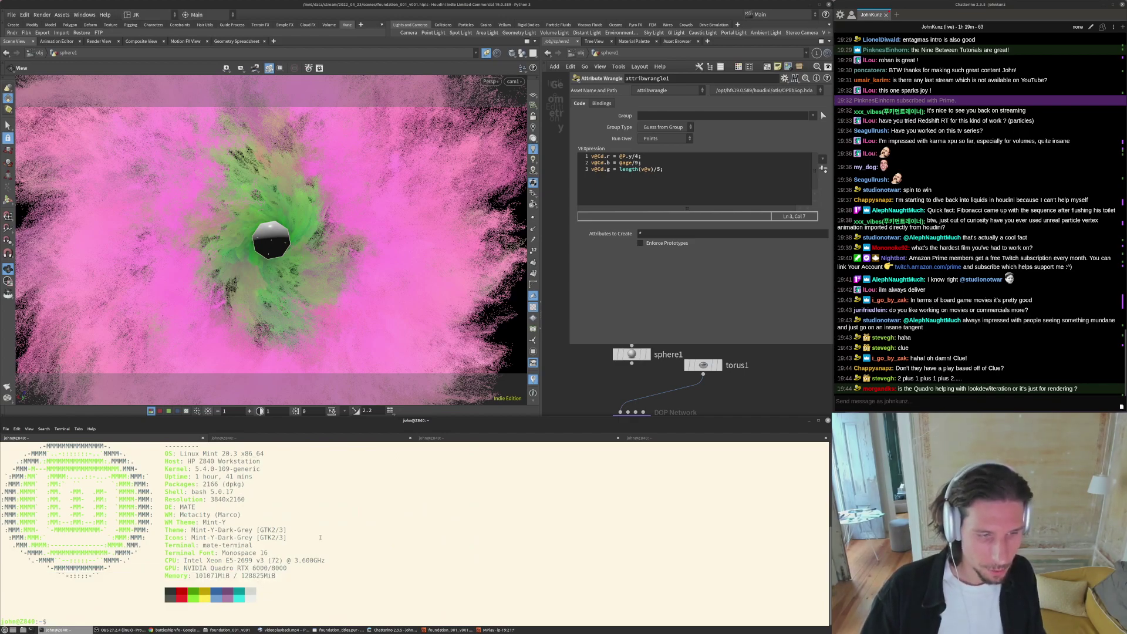
- Run nvidia-smi to check the graphics card's memory, and return to Houdini
text(nvidia-smi)
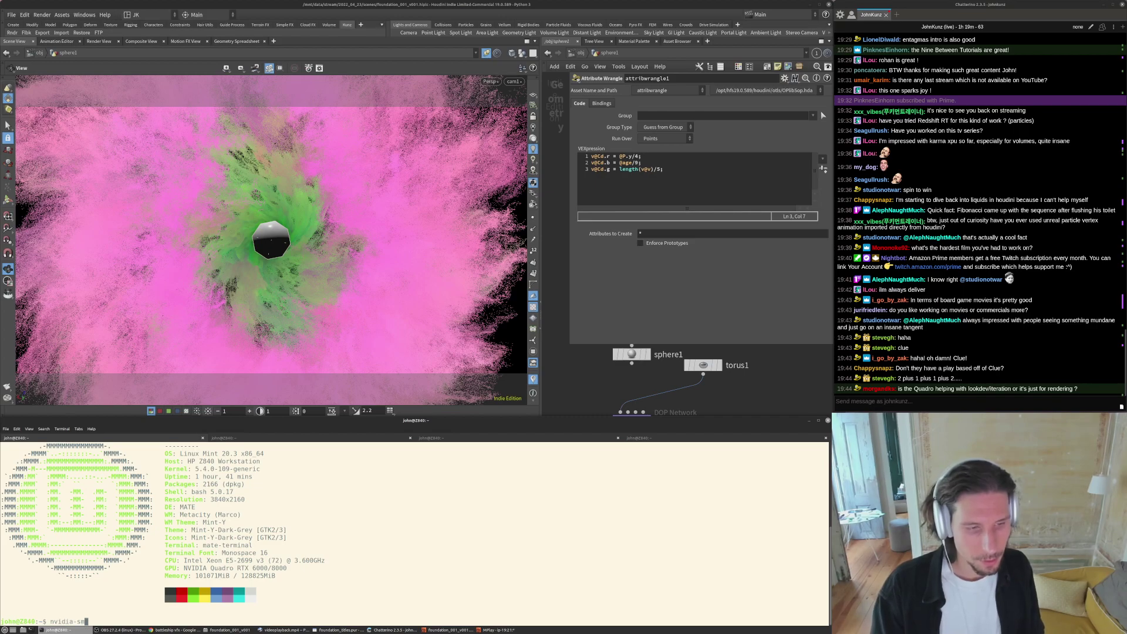
key(Return)
double_click(196, 486)
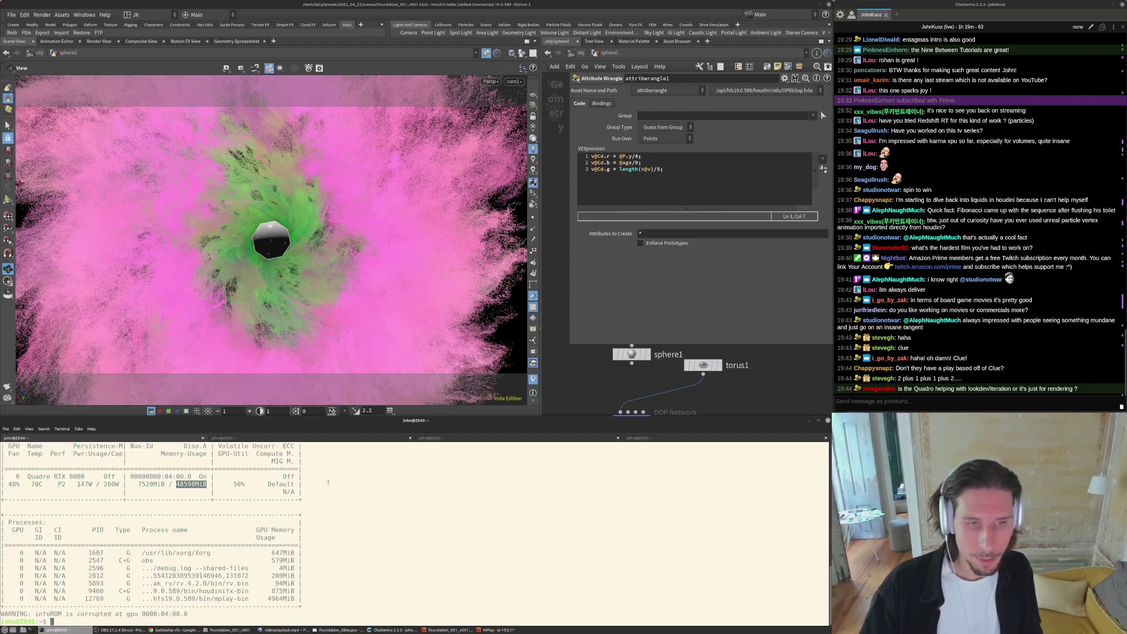
click(567, 382)
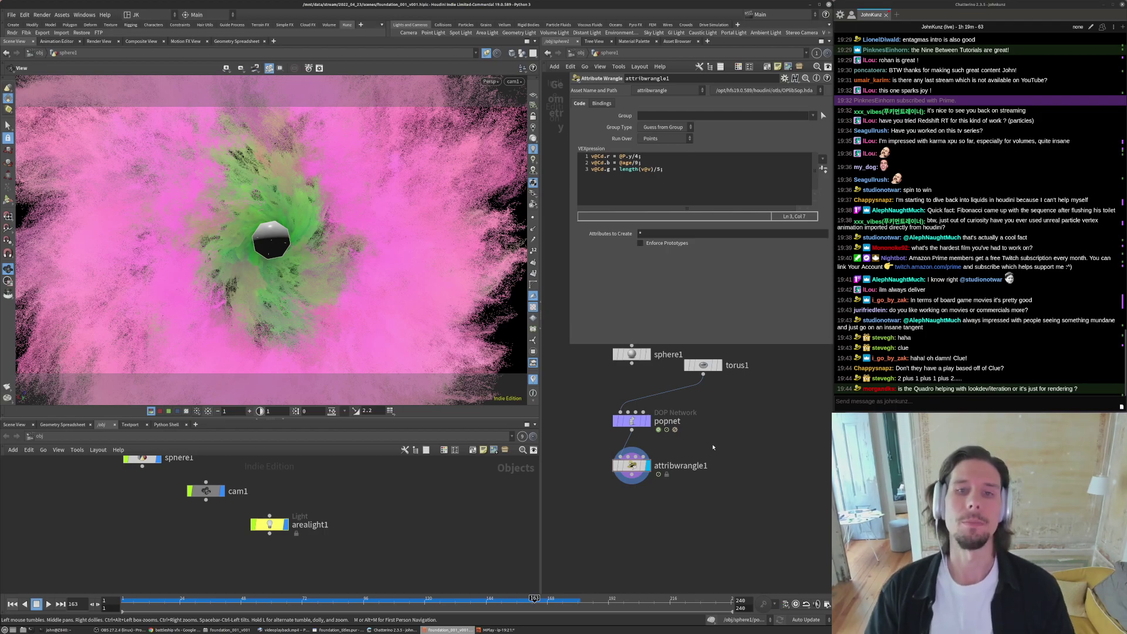
click(608, 163)
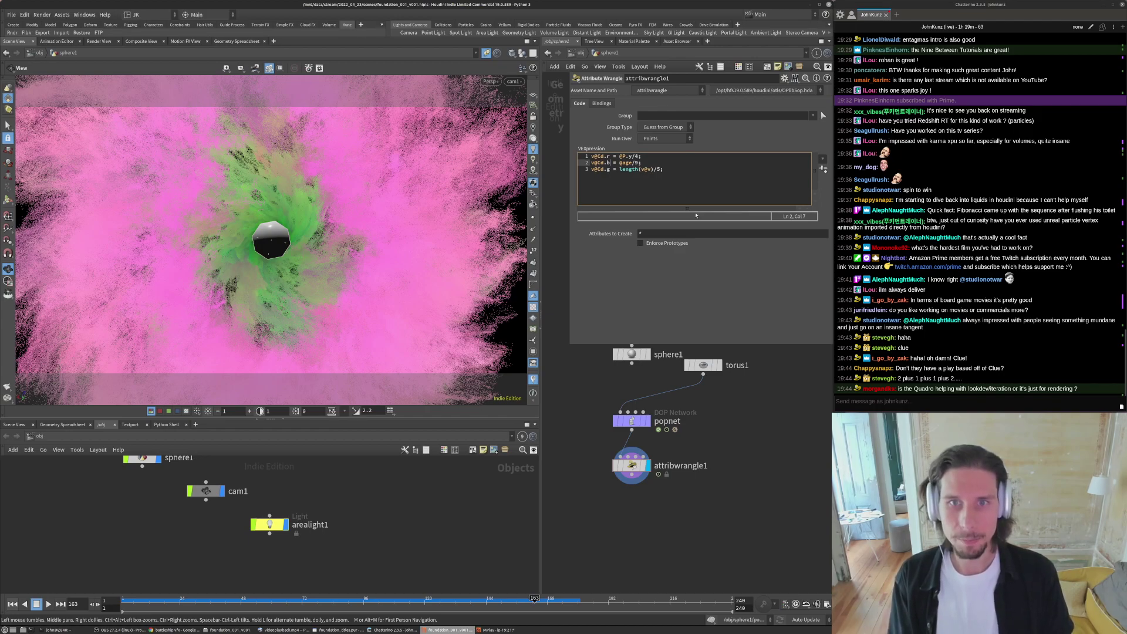
key(BackSpace)
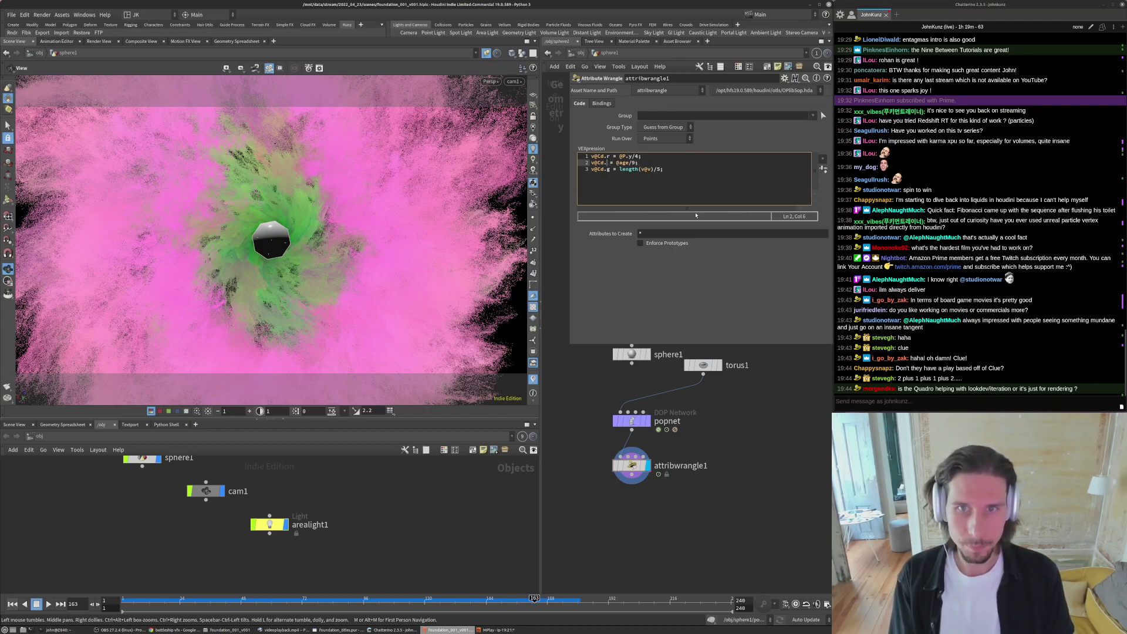
text(g)
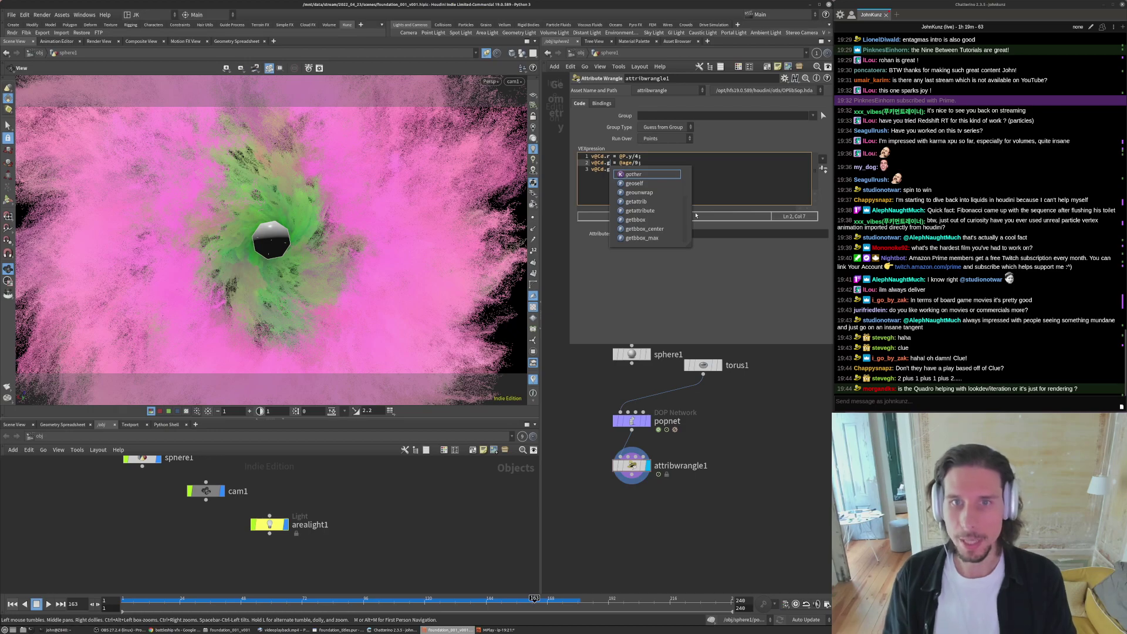
click(604, 171)
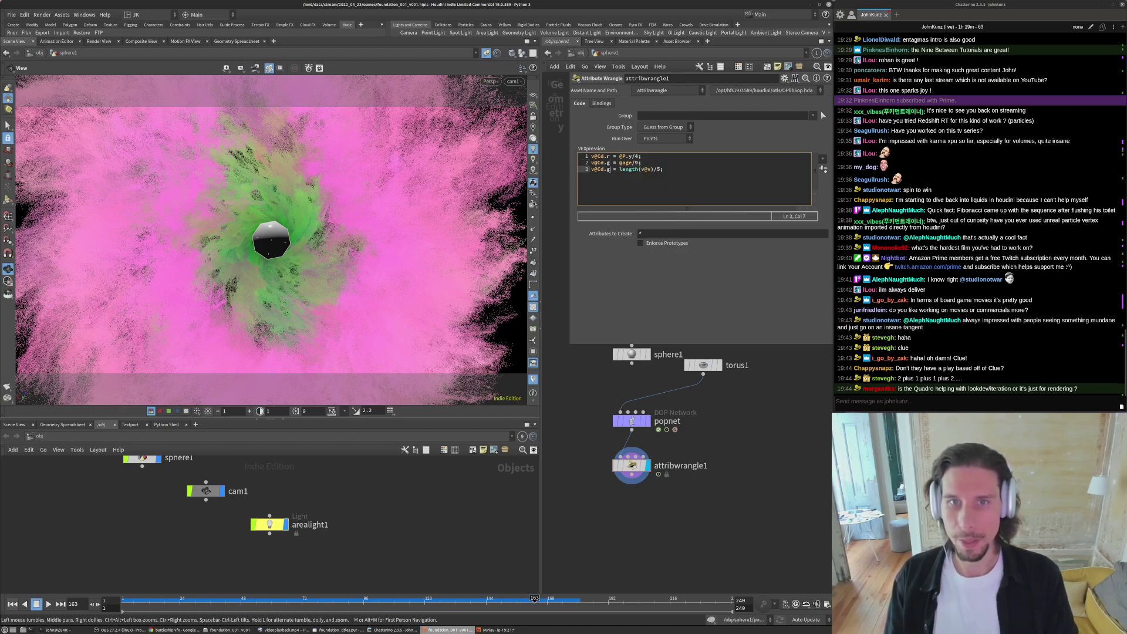
key(BackSpace)
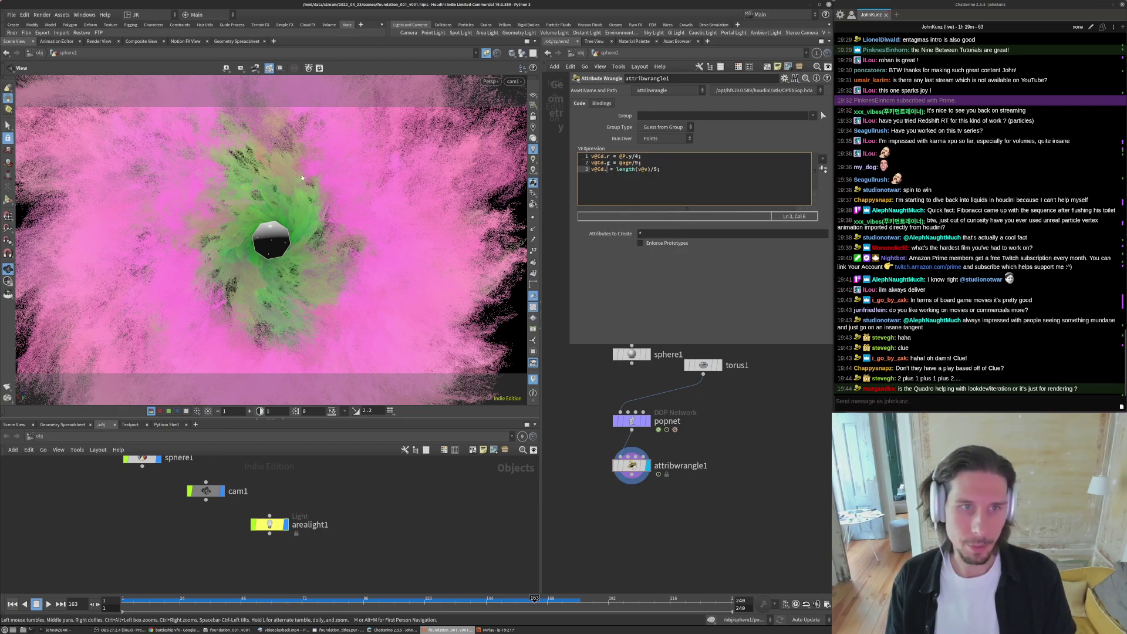
text(b)
click(737, 427)
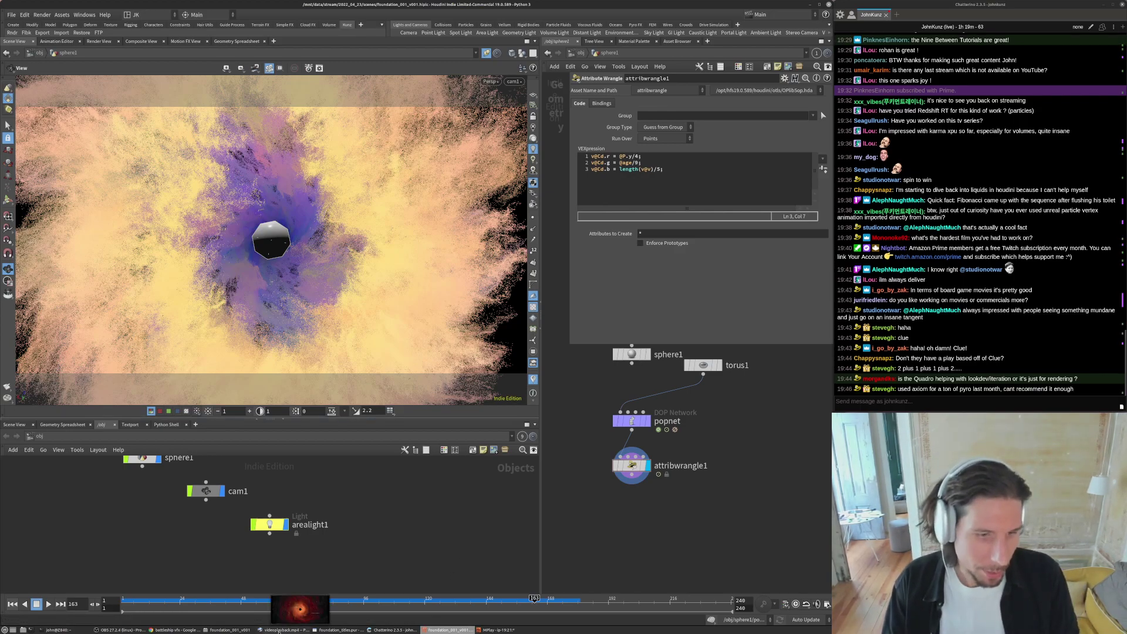
- Switch to the videoplayback.mp4 reference clip to compare its swirl colours with the particle colouring
click(299, 620)
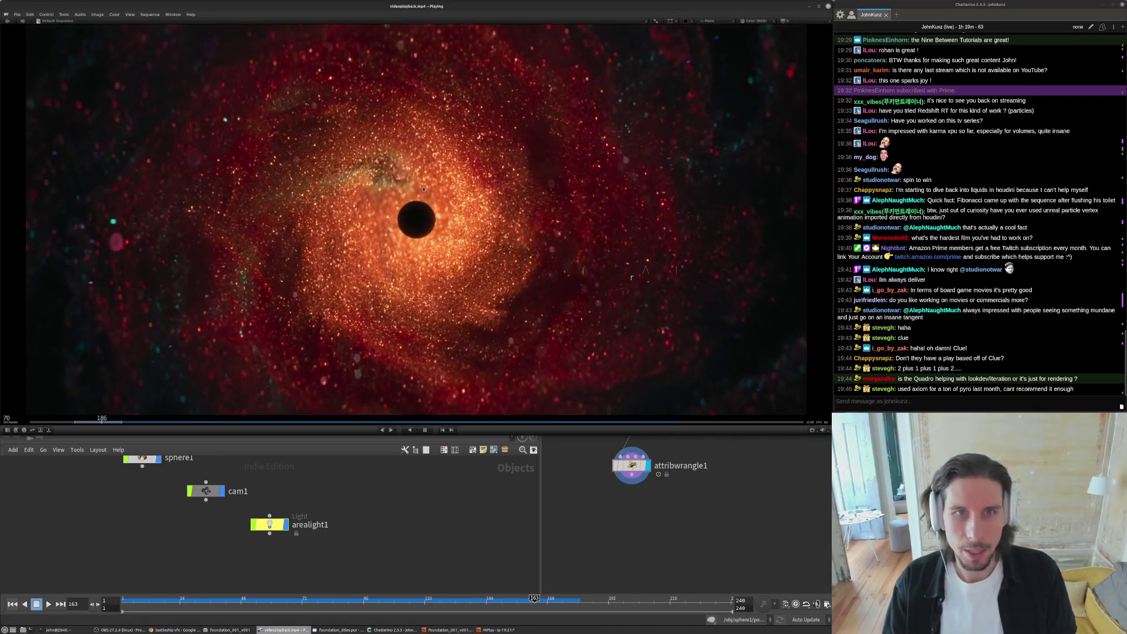
- Switch back to Houdini, scrub the simulation to frame 137 and bring the attribwrangle1 node into close view
click(449, 629)
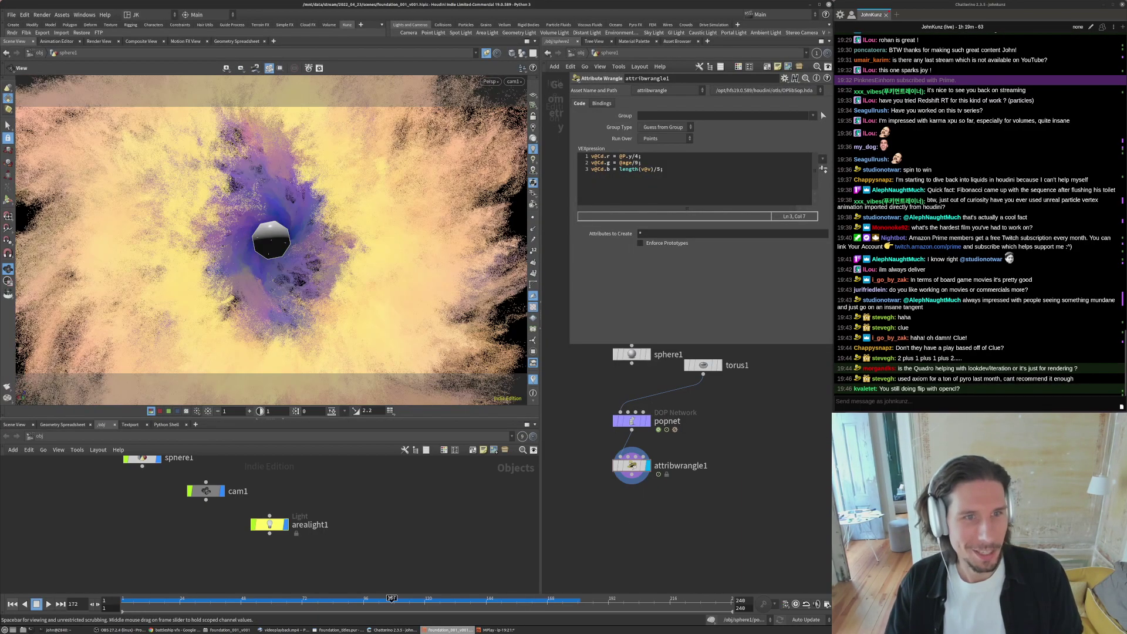
click(392, 598)
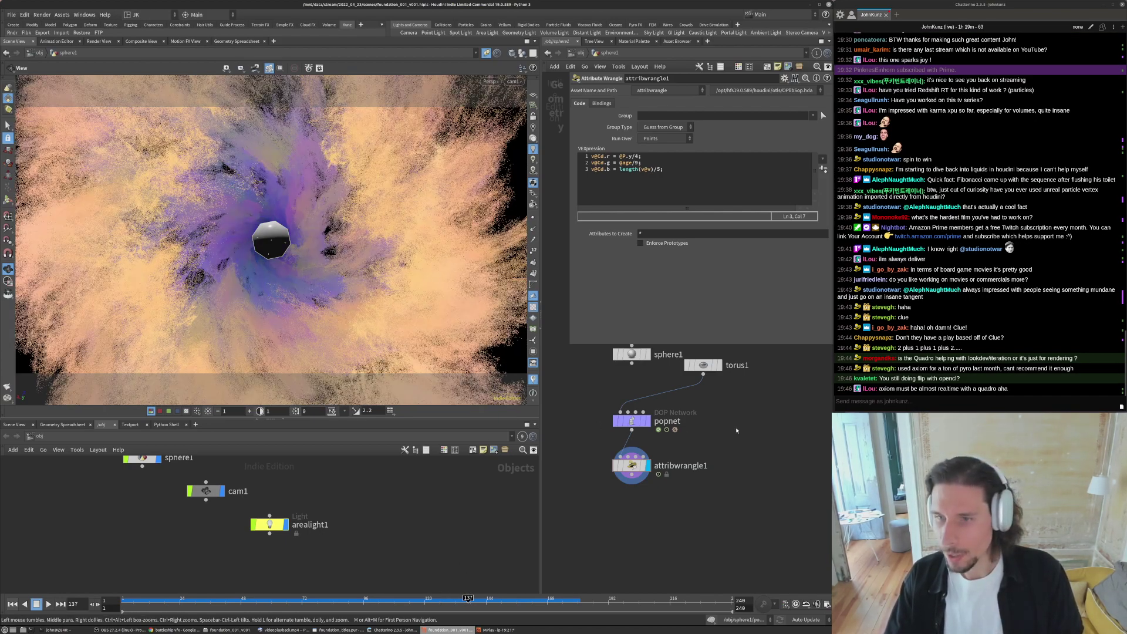
middle_drag(629, 470, 654, 431)
scroll(655, 430, up, 2)
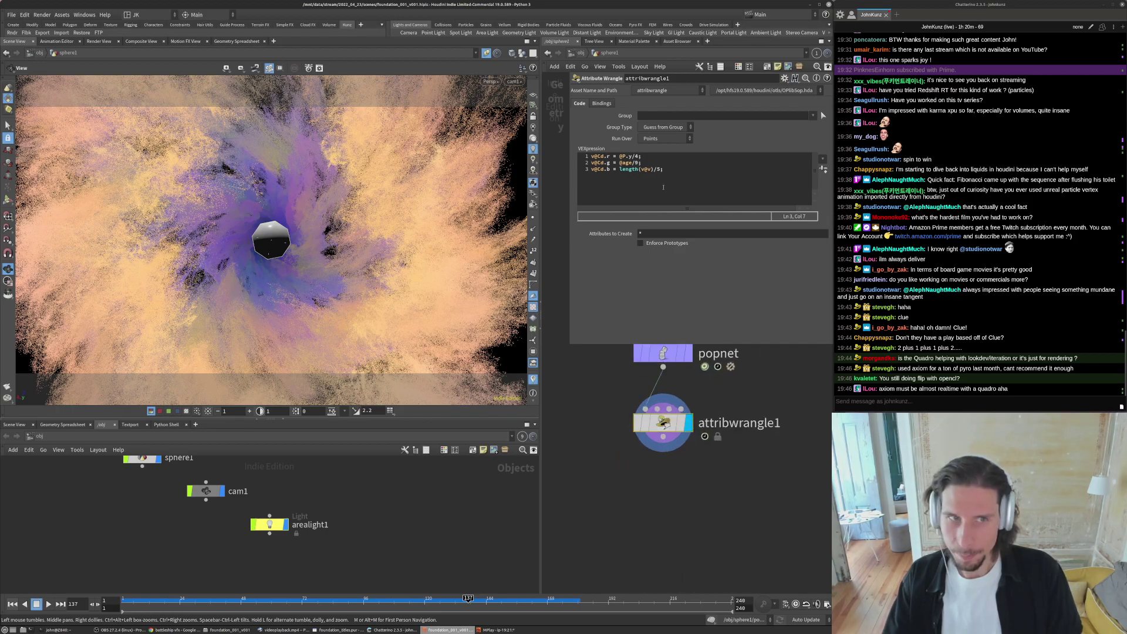
- Add the line v@Cd += rand(i@id)<0.05; to the attribwrangle1 code and apply it
click(673, 168)
key(Return)
key(Return)
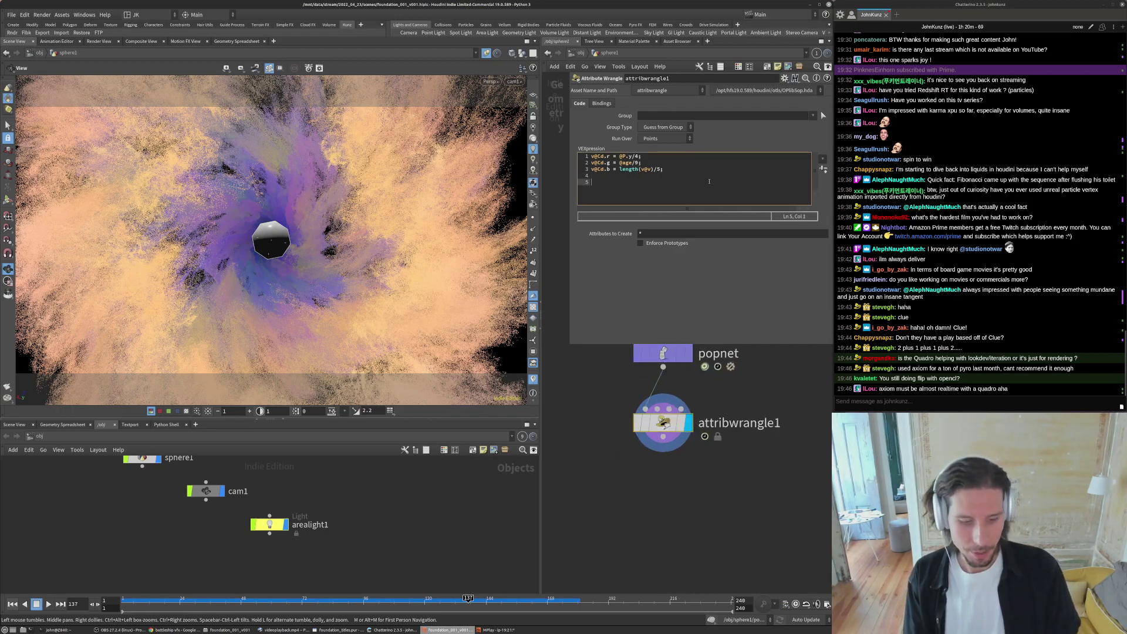
text(v@Cd += )
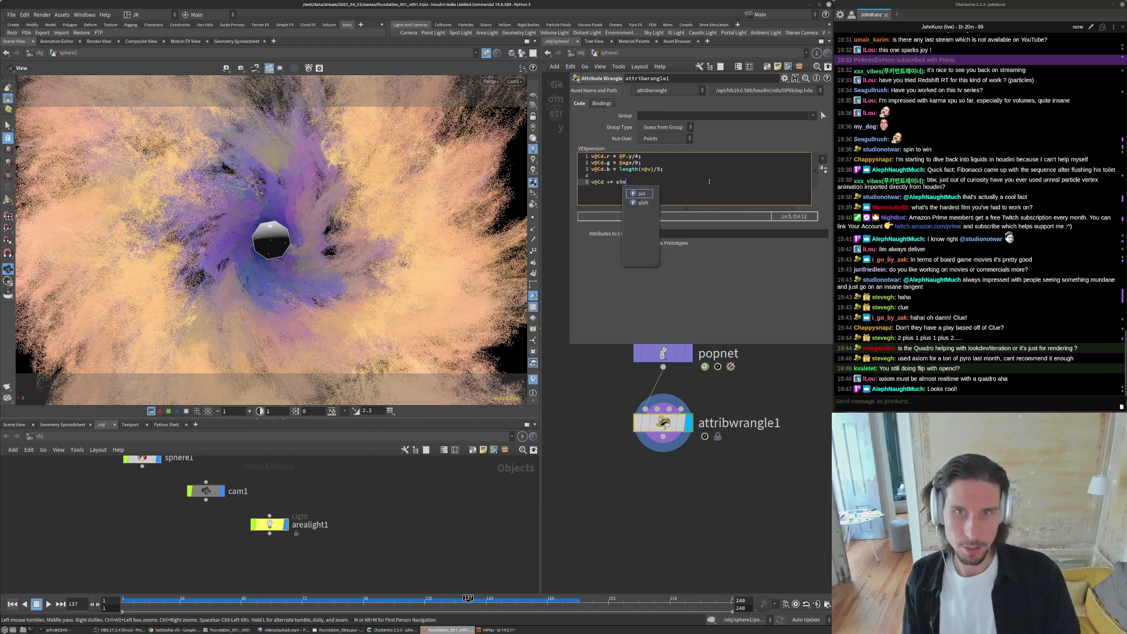
text(rand)
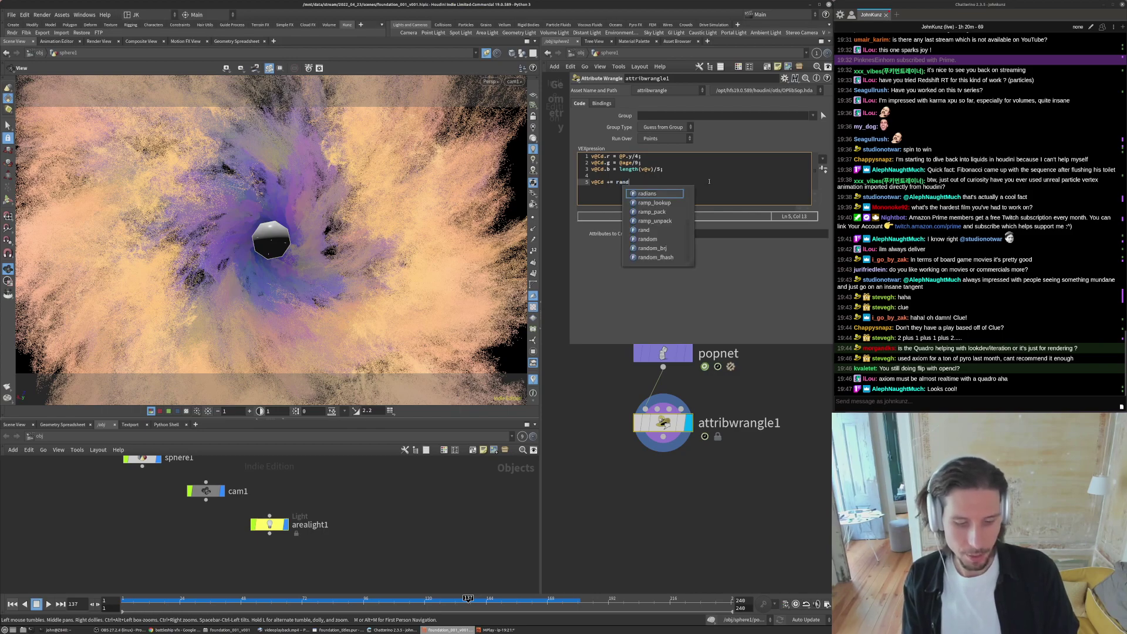
text((i@id)
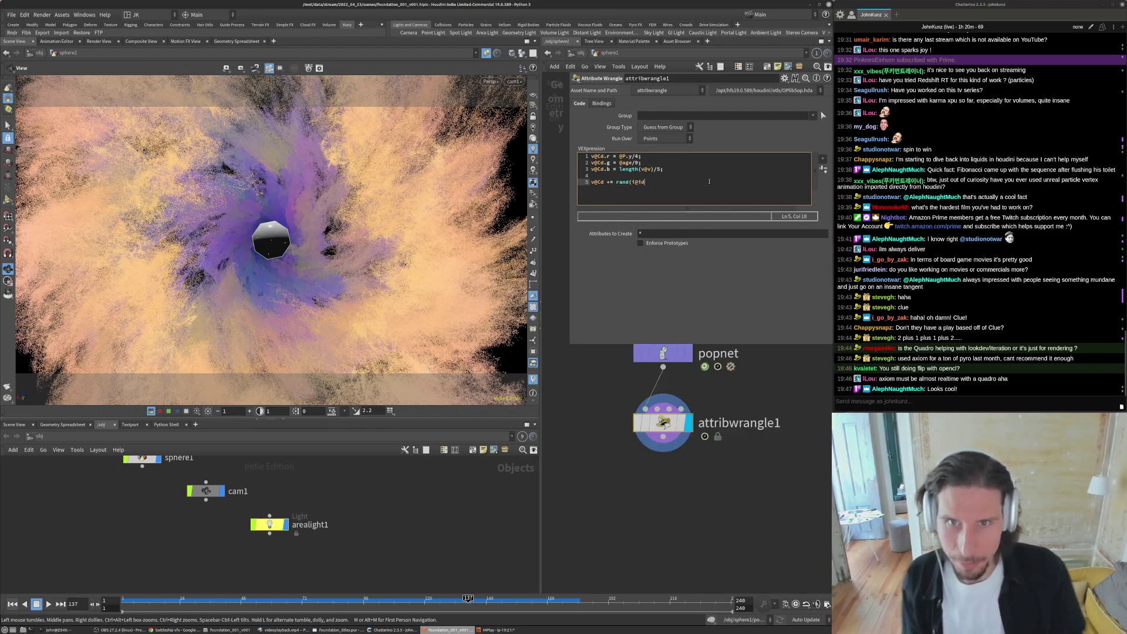
text())
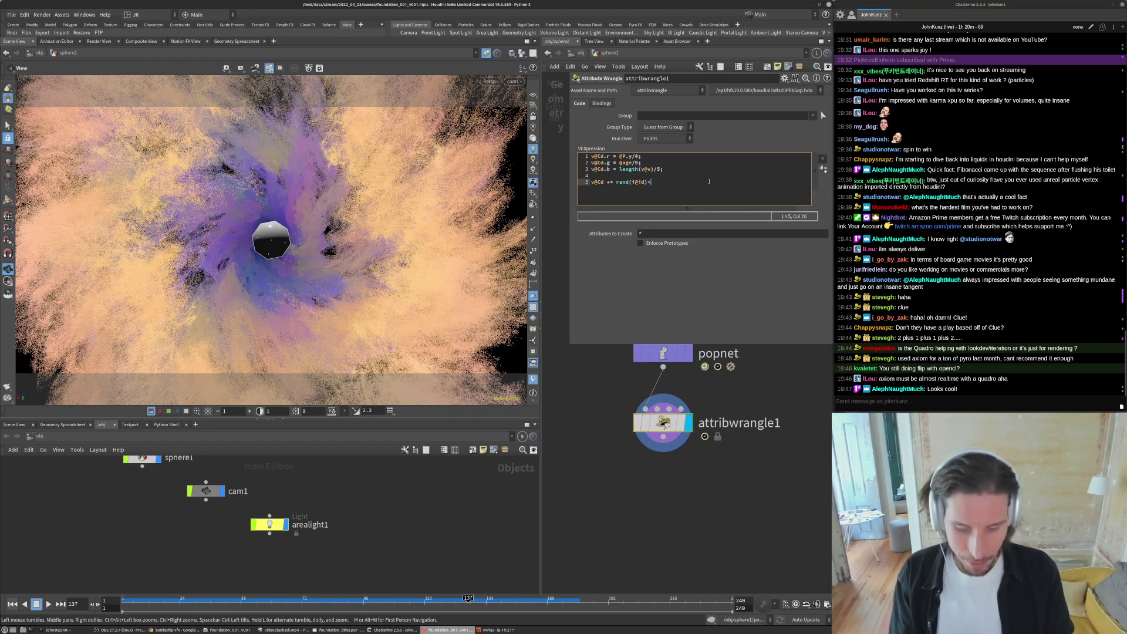
text(<0.05;)
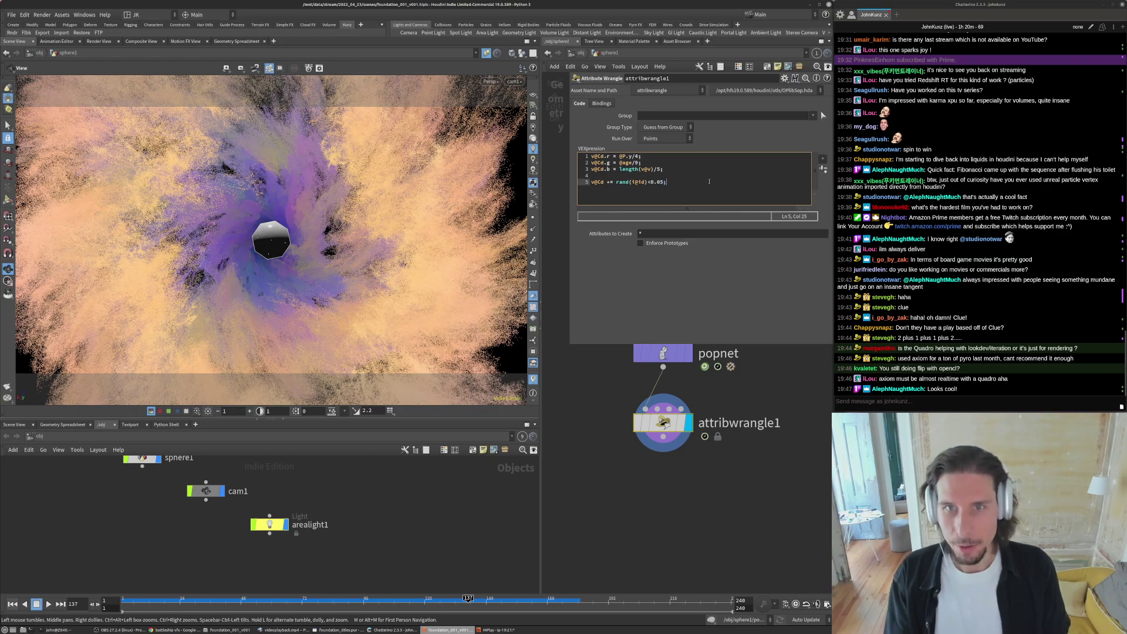
click(782, 395)
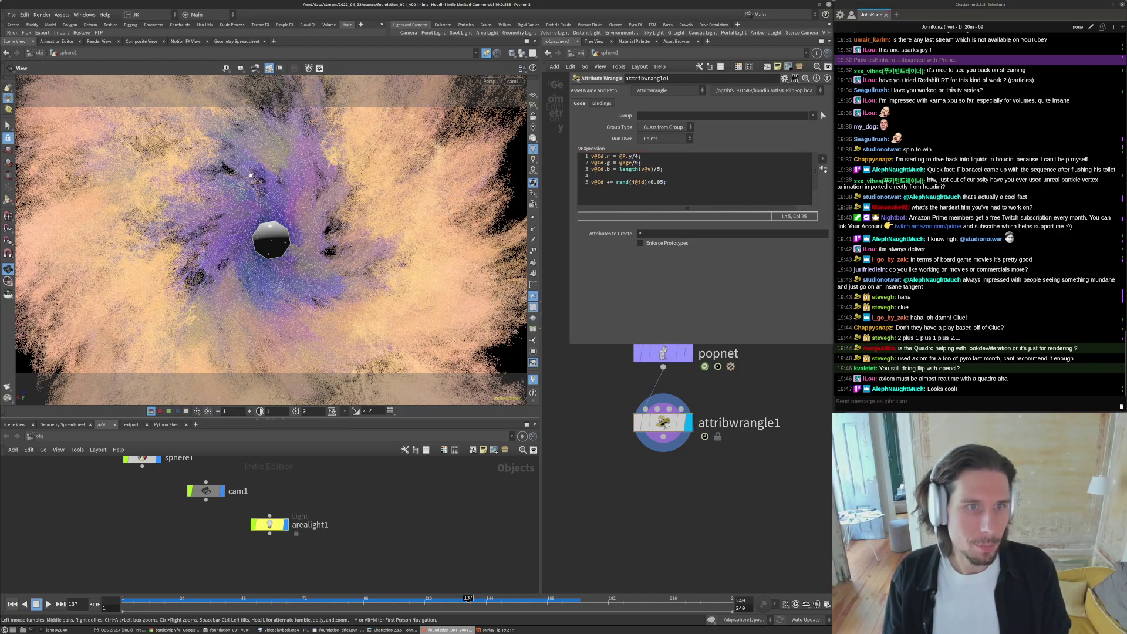
- Change the random threshold to 0.015, wrap the comparison in parentheses and multiply it by 5 in attribwrangle1
click(659, 182)
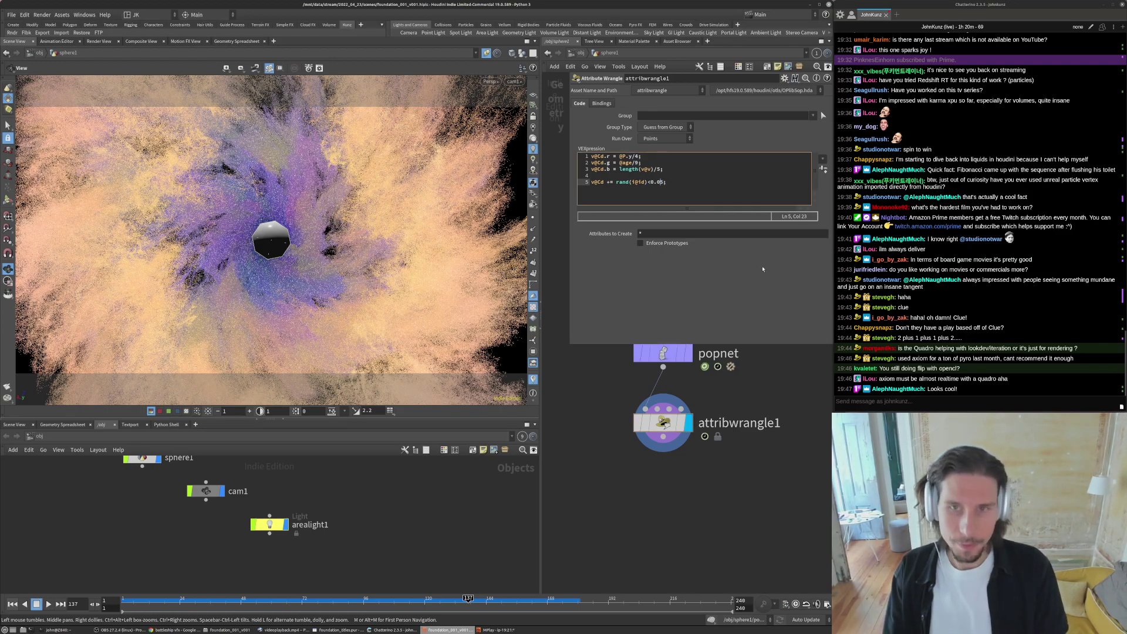
text(1)
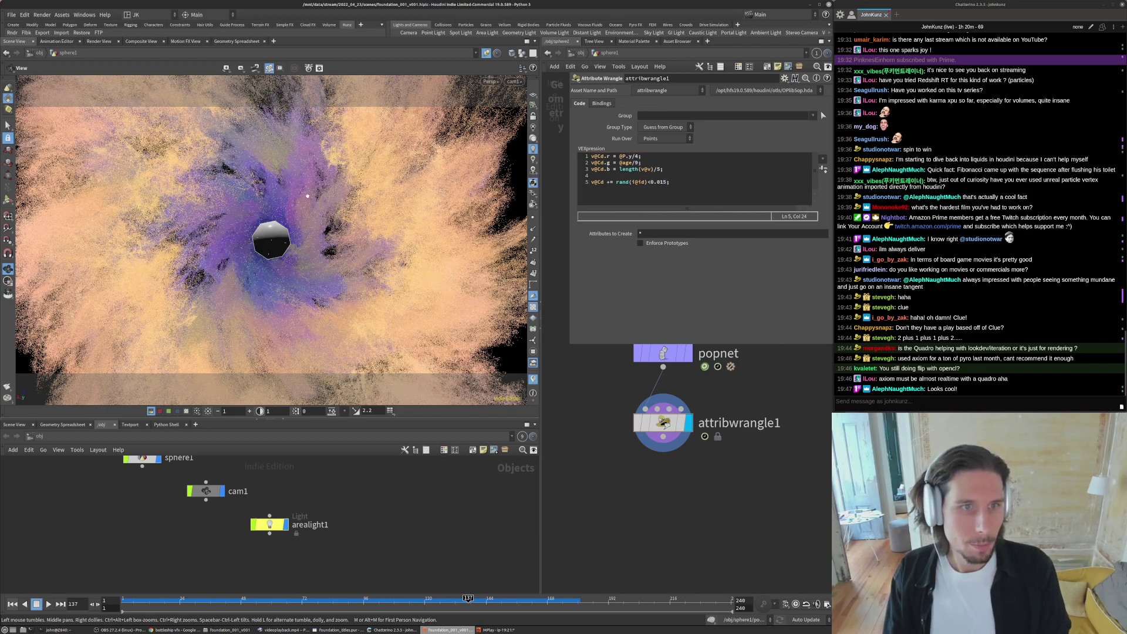
click(681, 186)
click(616, 182)
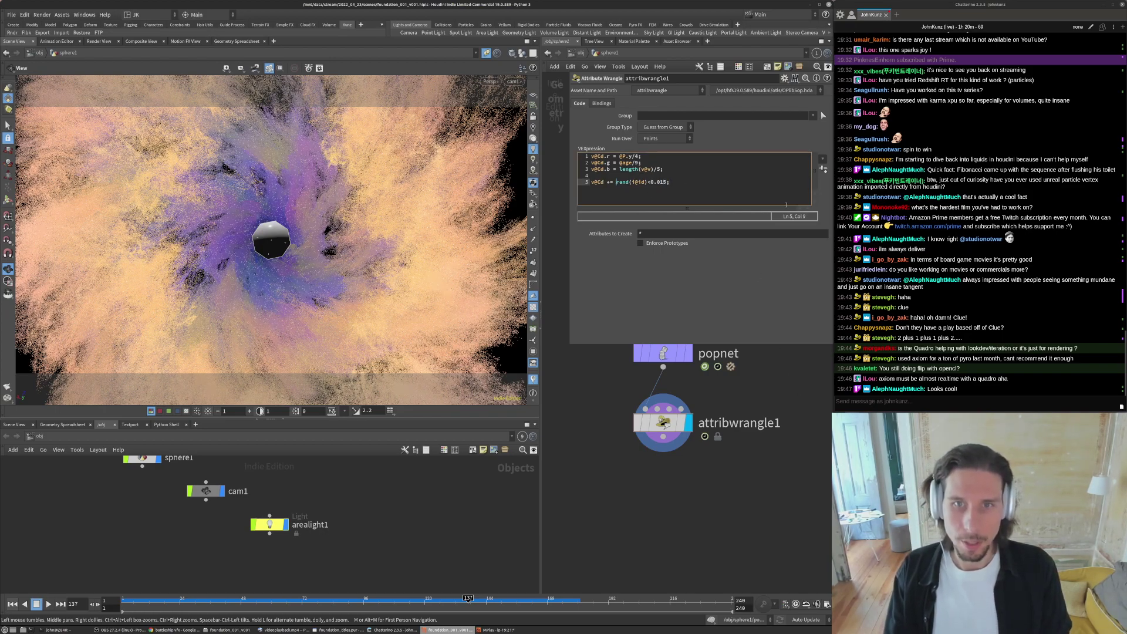
text(()
text())
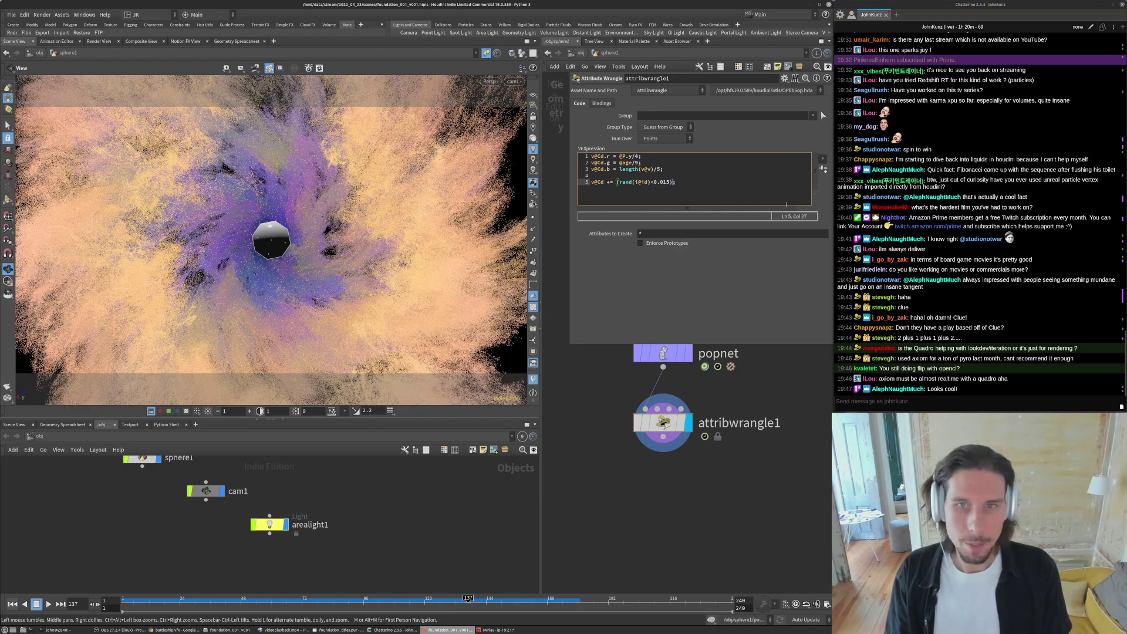
text(*5)
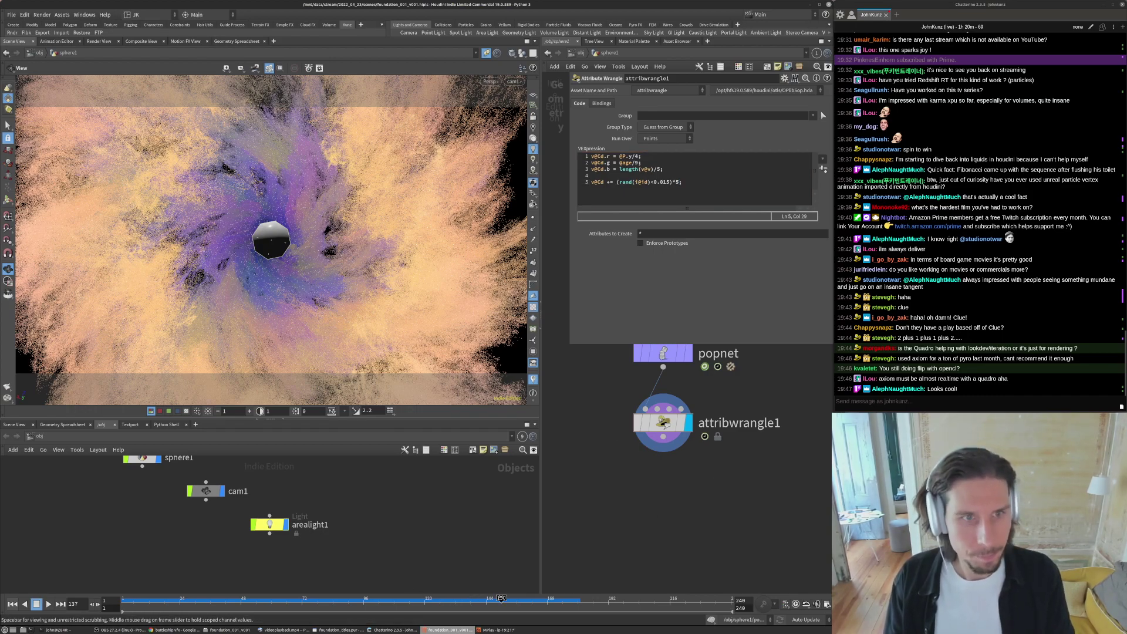
- Set the rand(i@id) threshold in attribwrangle1 to 0.005 and apply the code
click(665, 182)
key(BackSpace)
text(0)
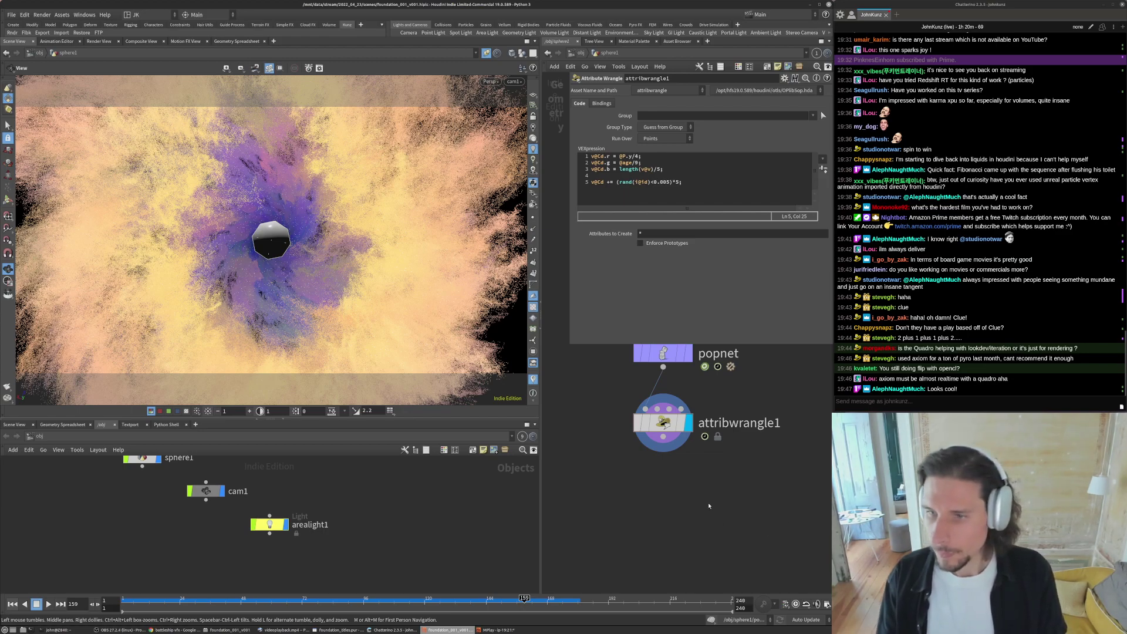
- Maximise the scene view and scrub the simulation back to frame 72 to inspect the sparse bright particles
middle_drag(708, 505, 712, 484)
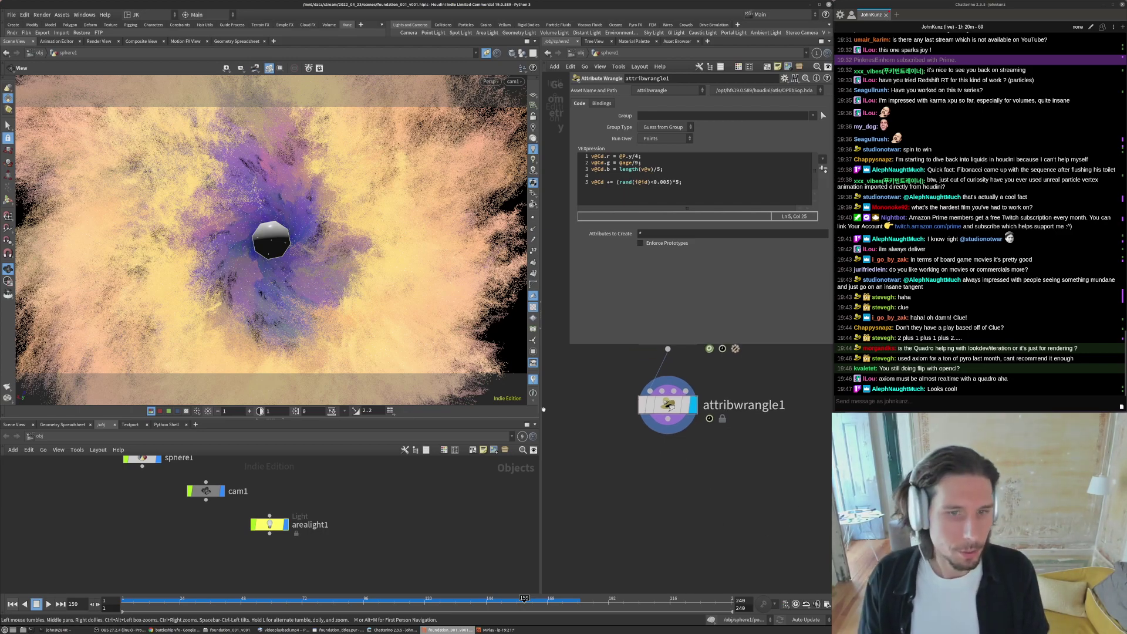
drag(543, 409, 644, 422)
click(331, 419)
key(ctrl+b)
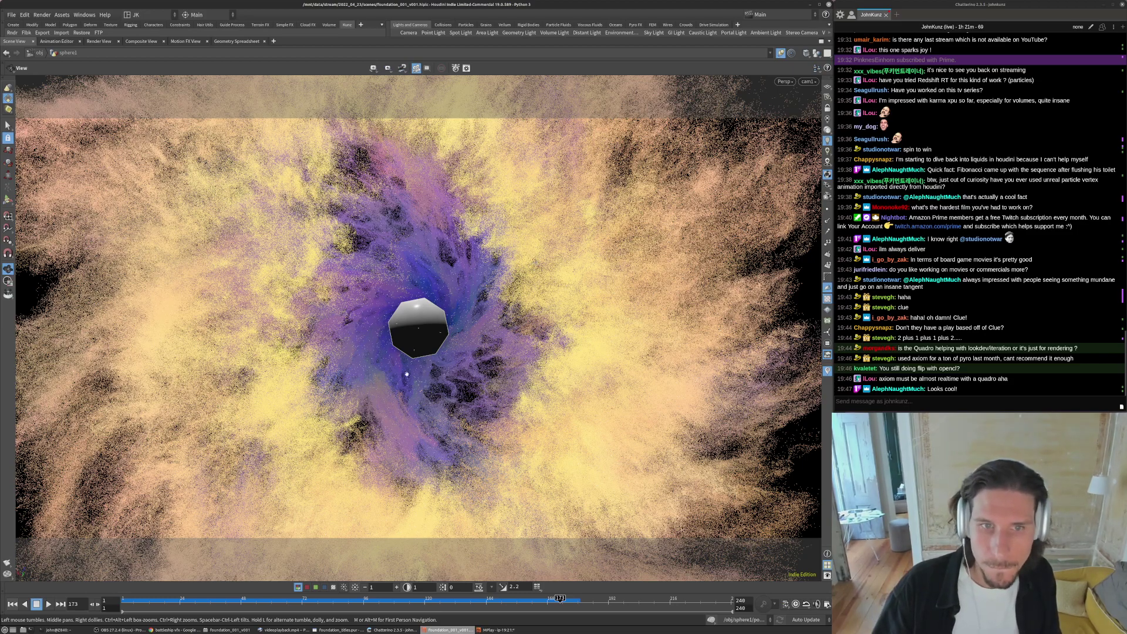
drag(407, 595, 503, 599)
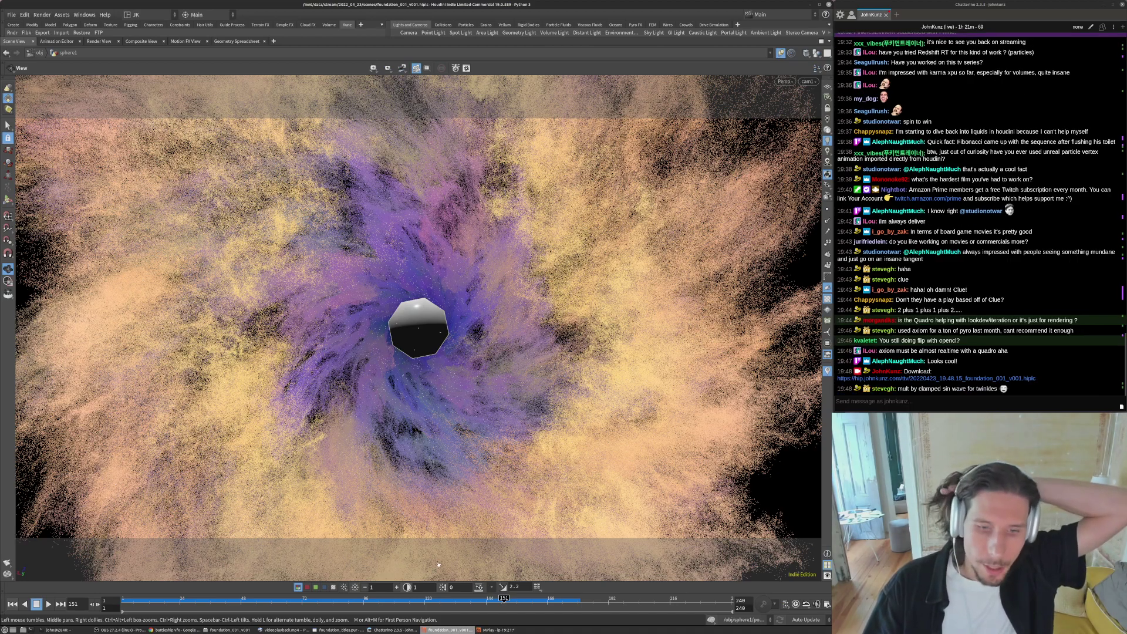
click(348, 601)
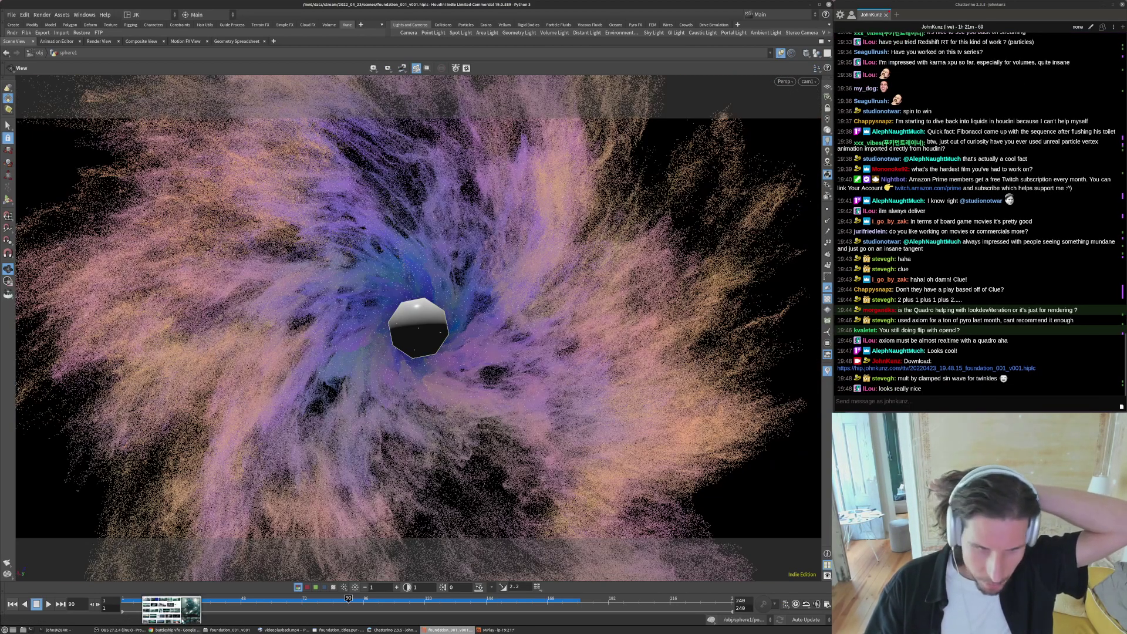
click(303, 601)
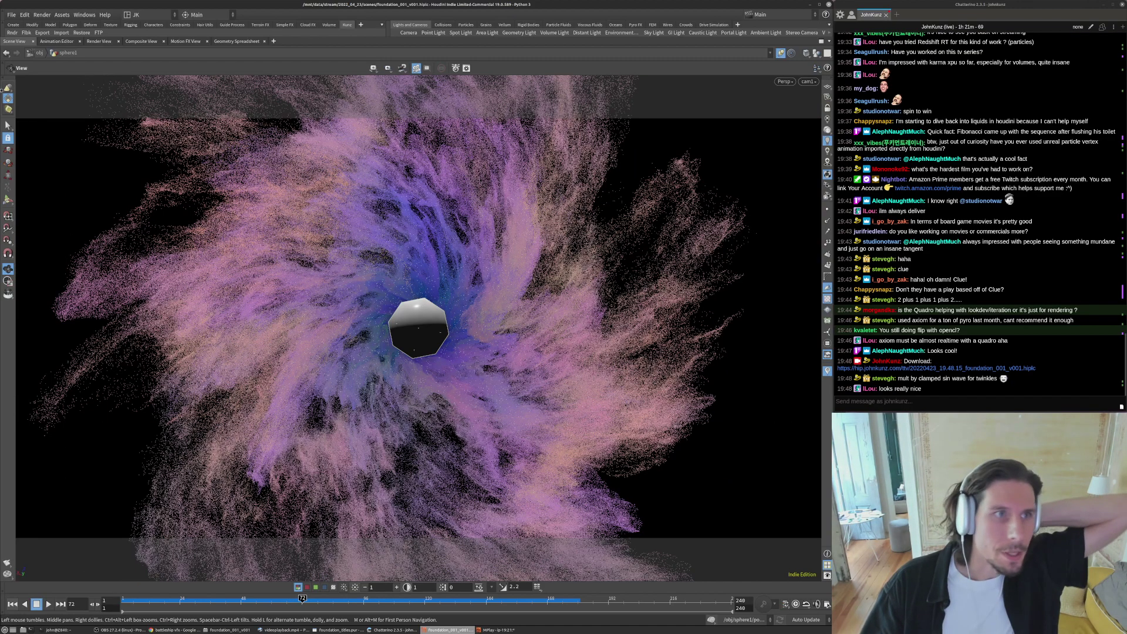
- Start a viewport flipbook of frames 1 to 240 and bring up its MPlay window
key(ctrl+Up)
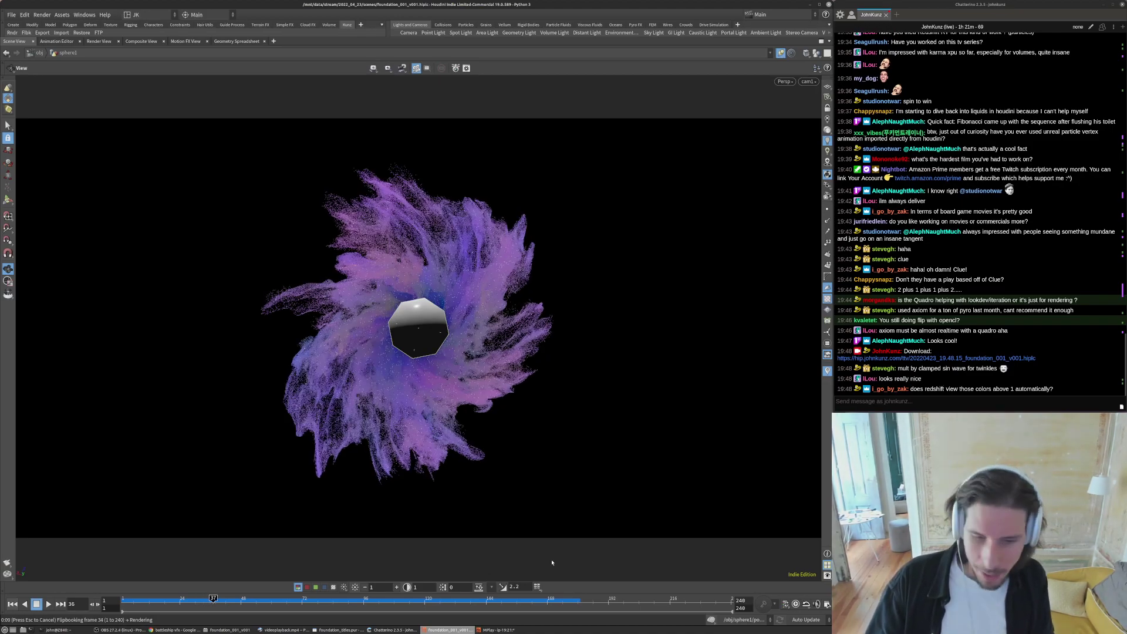
click(496, 629)
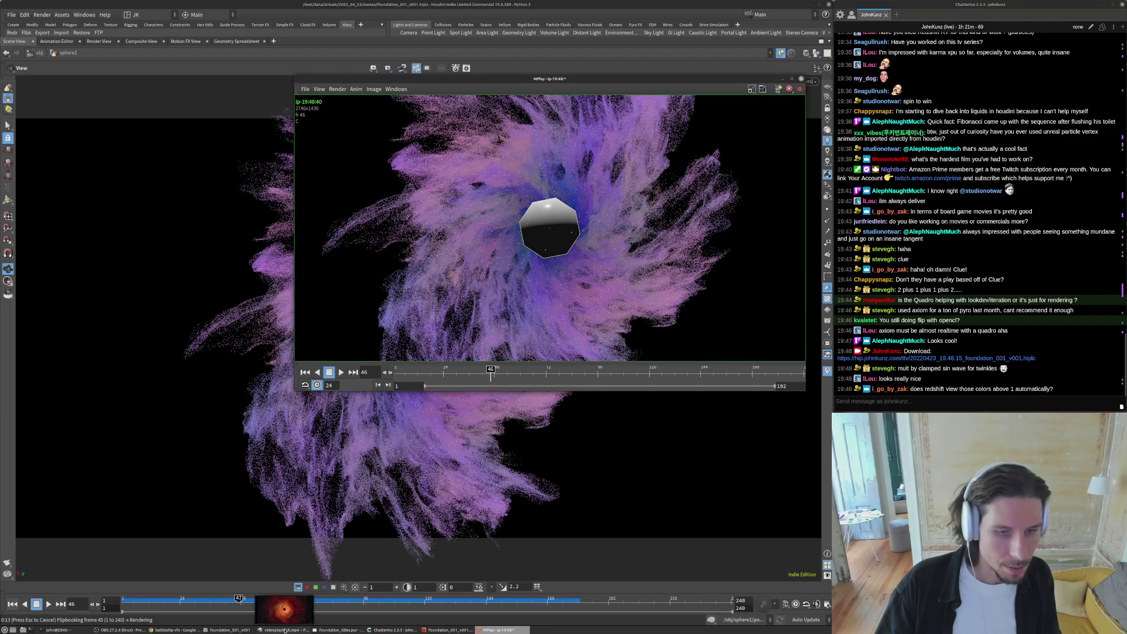
- Switch to the videoplayback.mp4 reference clip and examine its glittering particles around the black sphere up close during playback
click(285, 630)
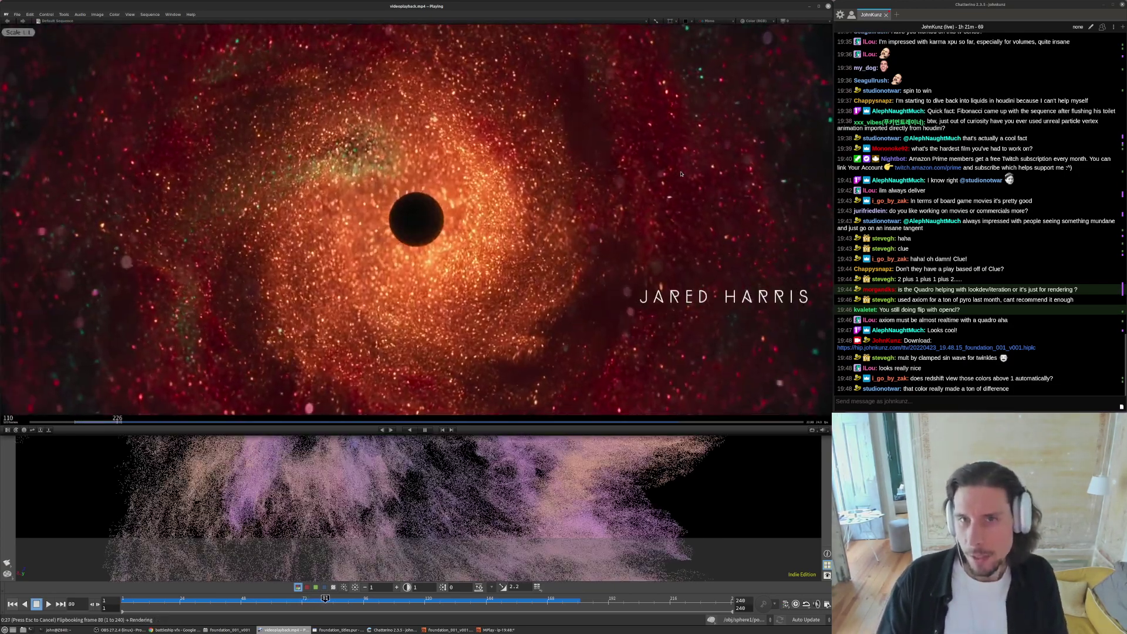
scroll(686, 206, up, 2)
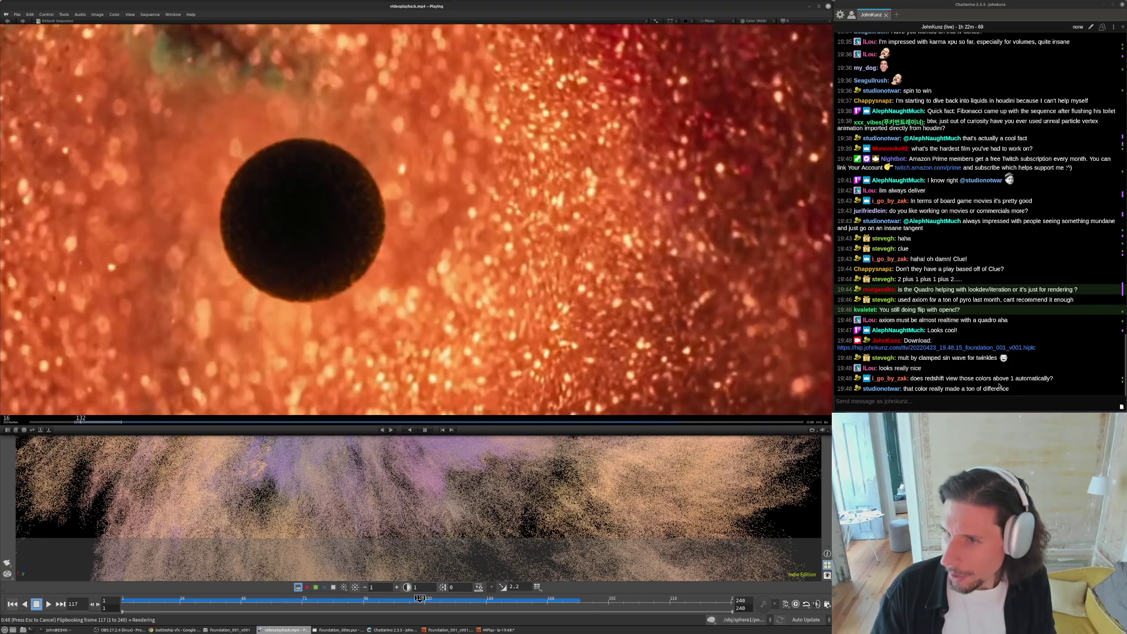
click(999, 386)
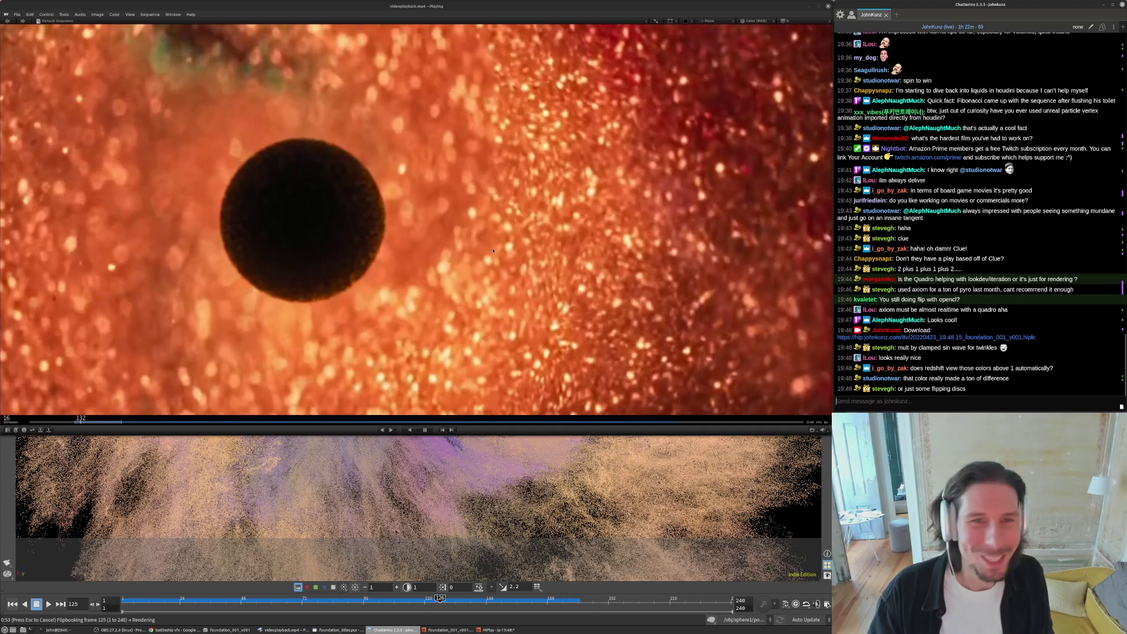
click(462, 247)
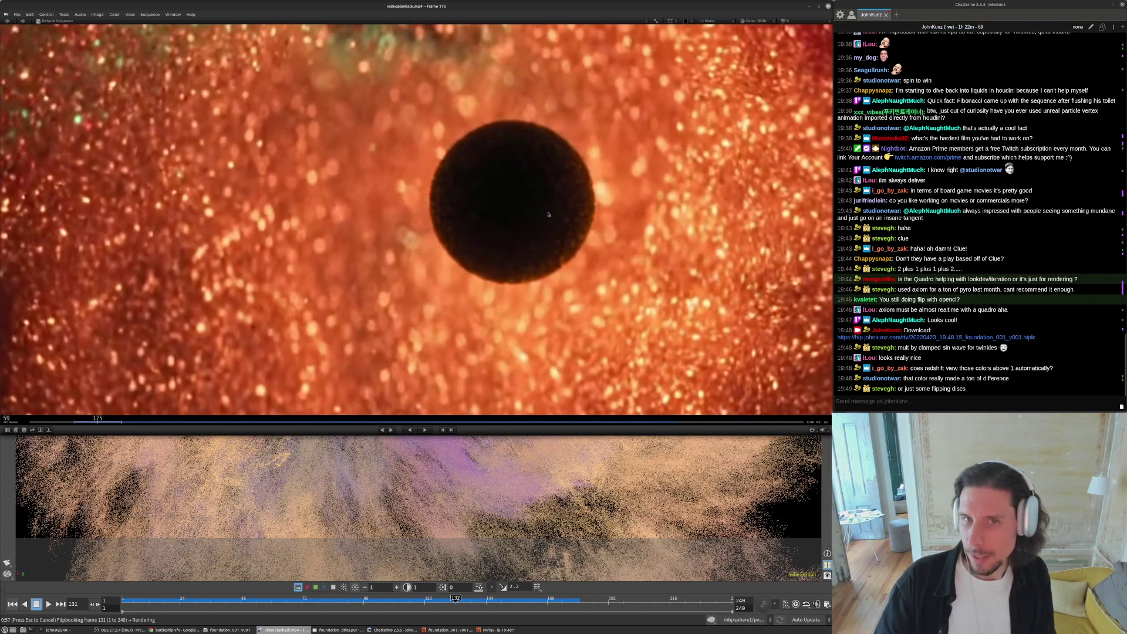
key(space)
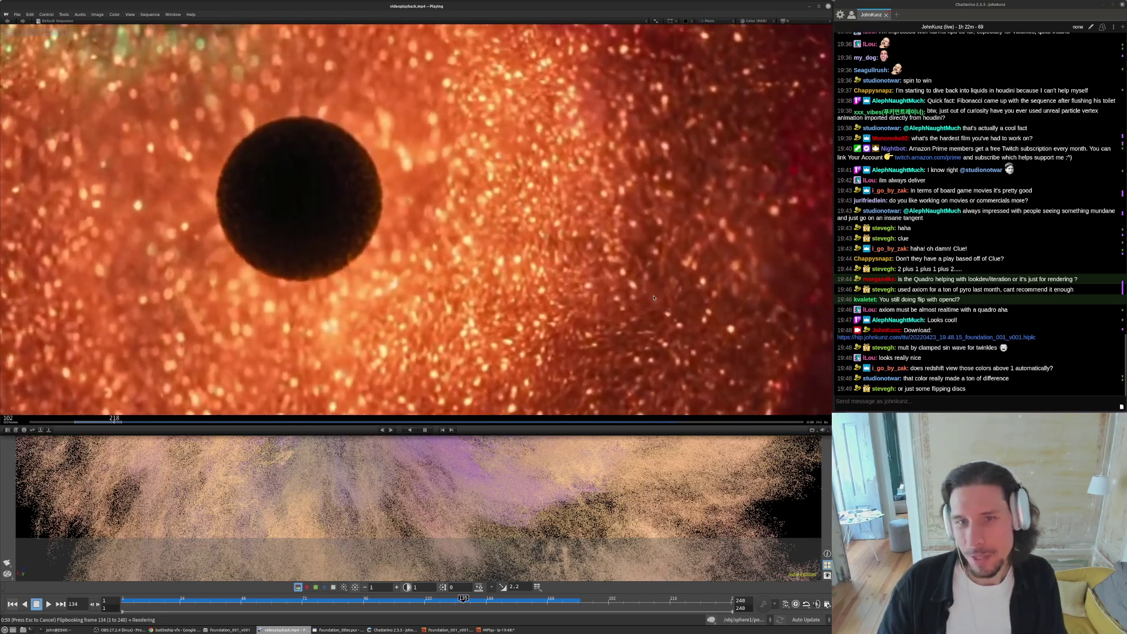
key(space)
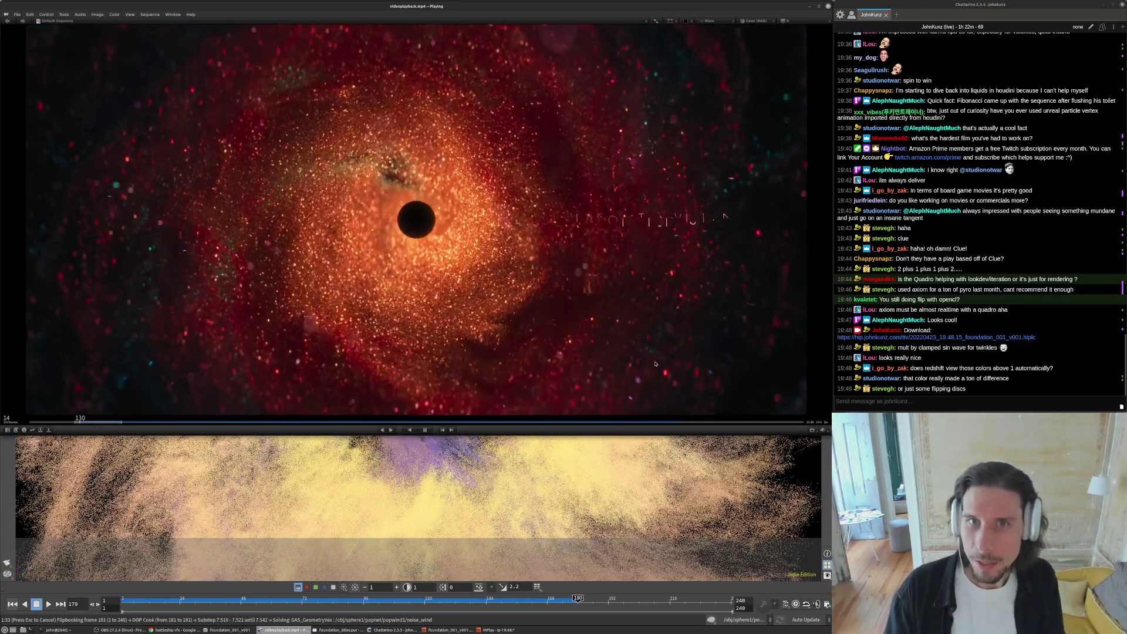
- Return to Houdini, bring the flipbook's MPlay window forward and enlarge it to nearly fill the viewport area
click(449, 630)
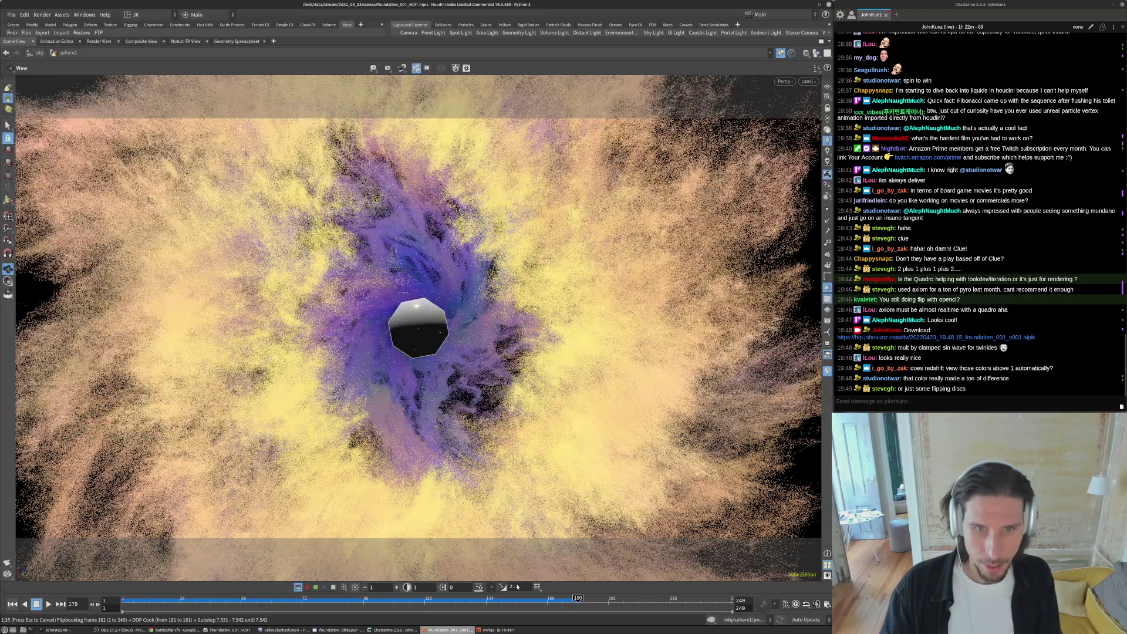
click(498, 630)
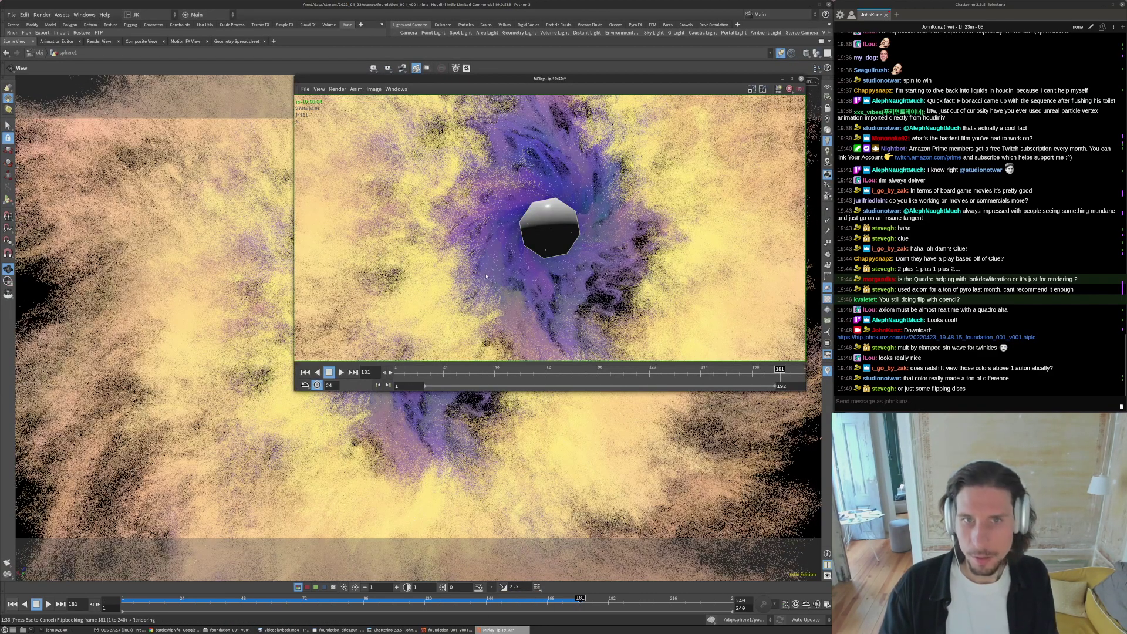
drag(297, 389, 11, 577)
- Play the flipbook in MPlay and replay it from about frame 101 to review the particle motion and colours
key(Up)
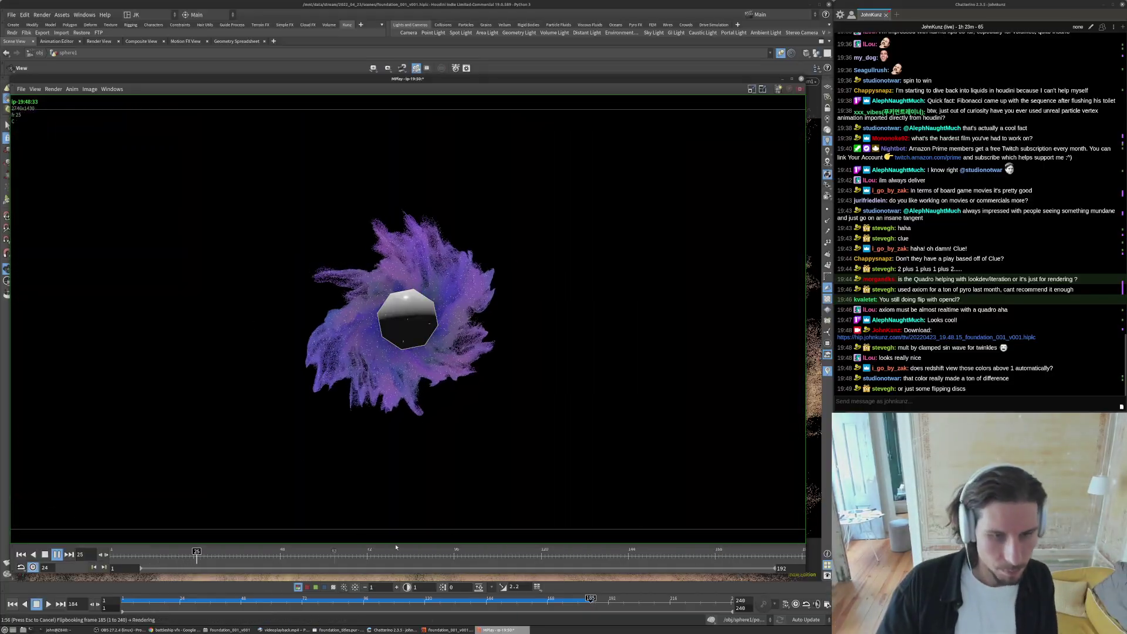
click(382, 557)
drag(474, 556, 461, 552)
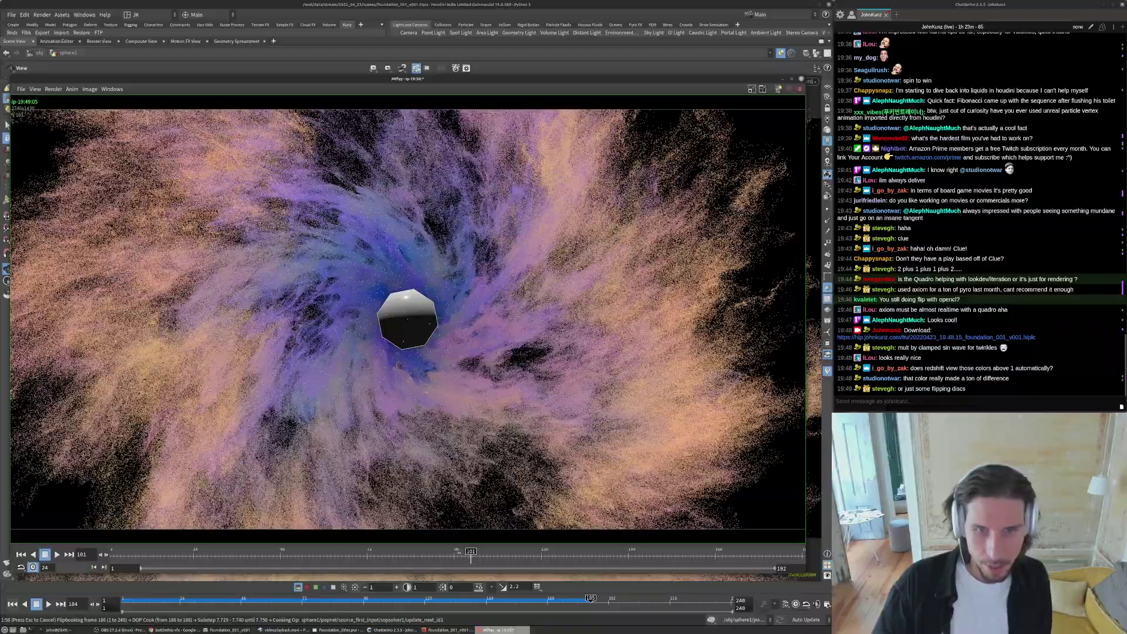
key(Up)
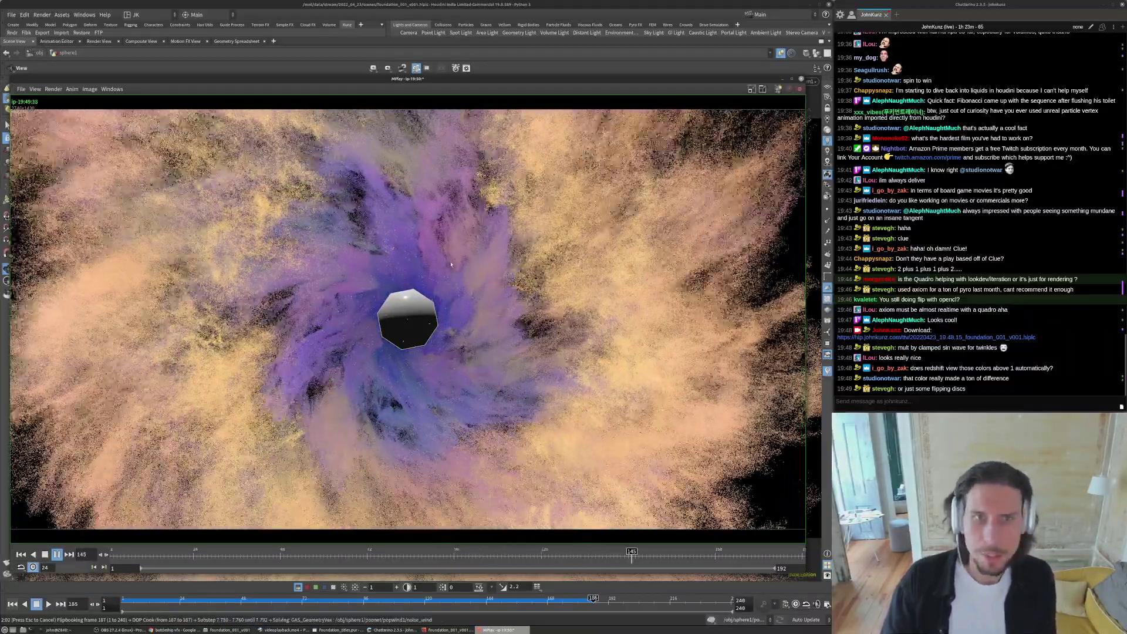
key(Down)
click(469, 554)
key(Up)
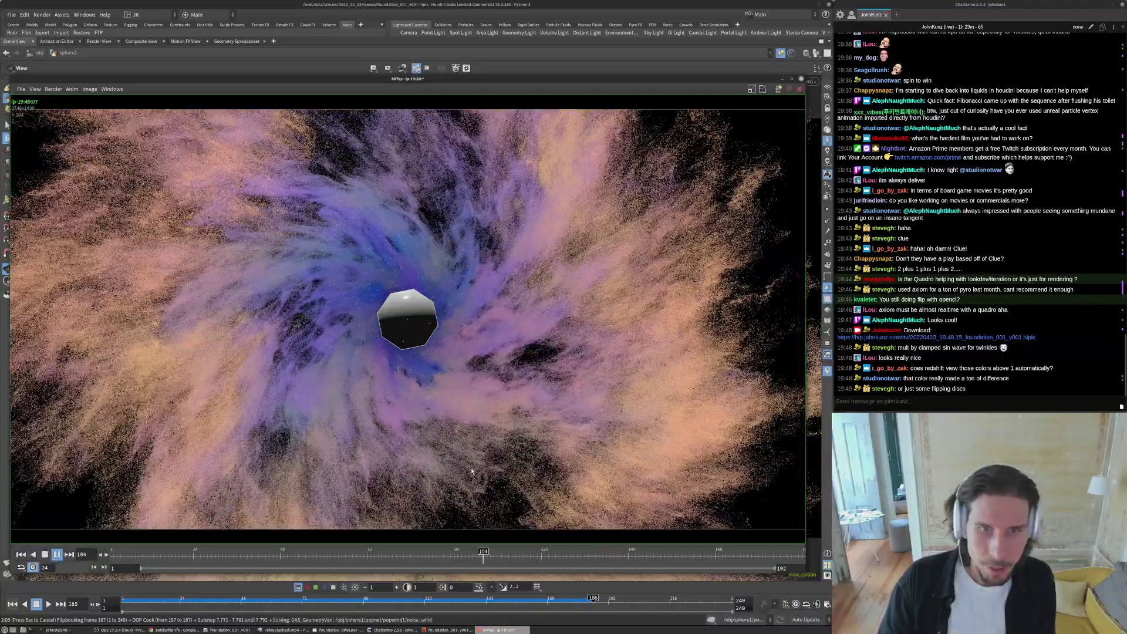
- Replay the flipbook from about frame 101 and compare it briefly with the videoplayback.mp4 reference clip before returning to MPlay
click(468, 562)
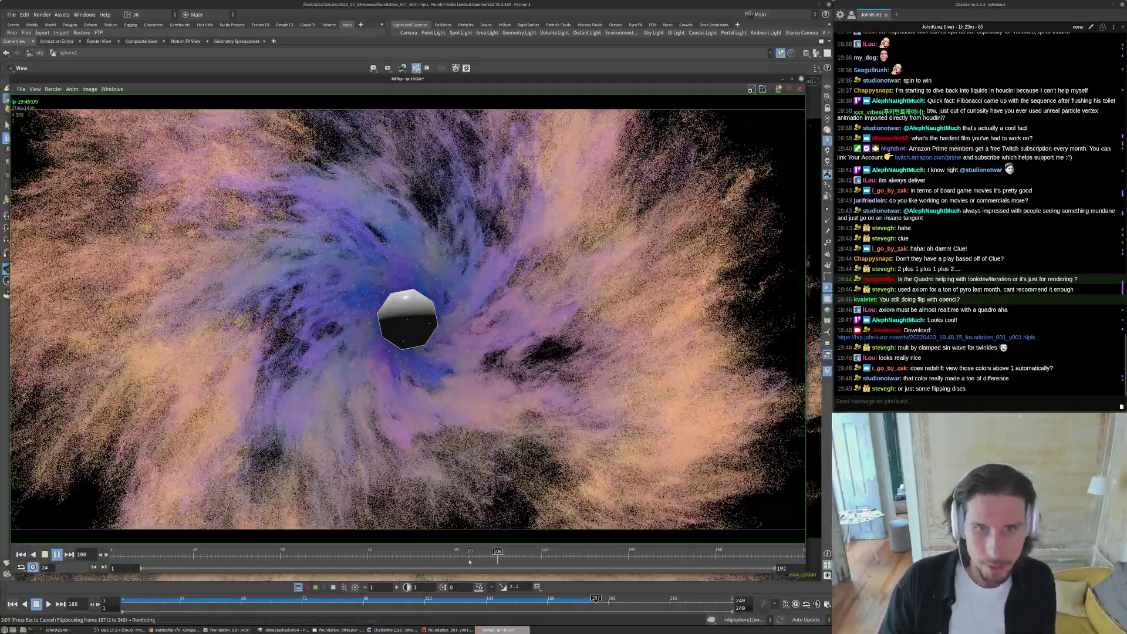
key(Up)
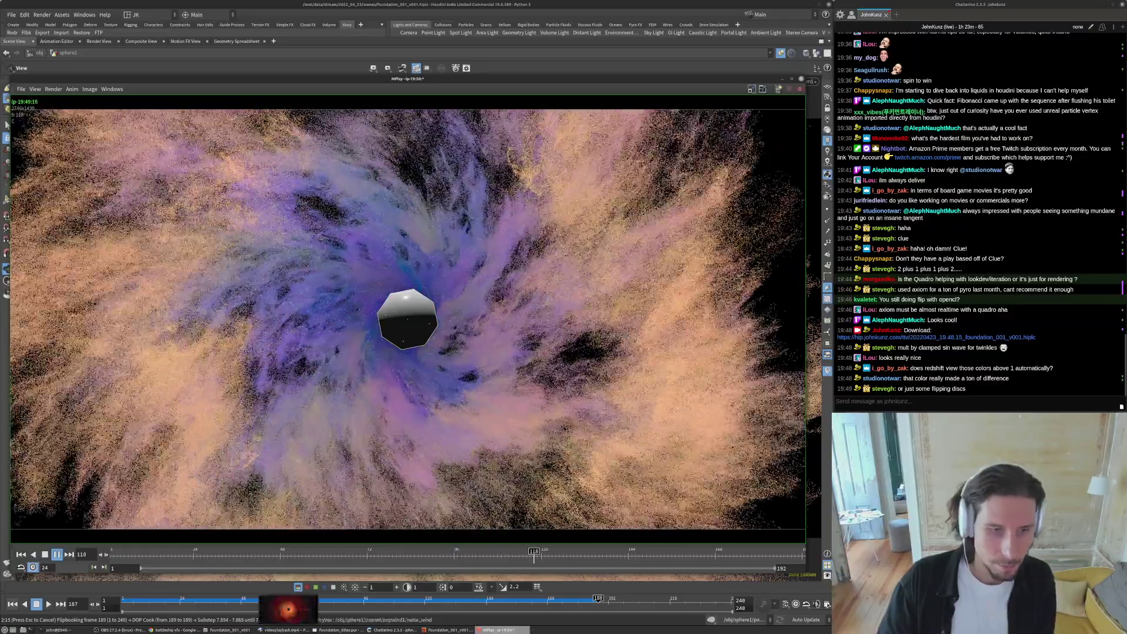
click(286, 630)
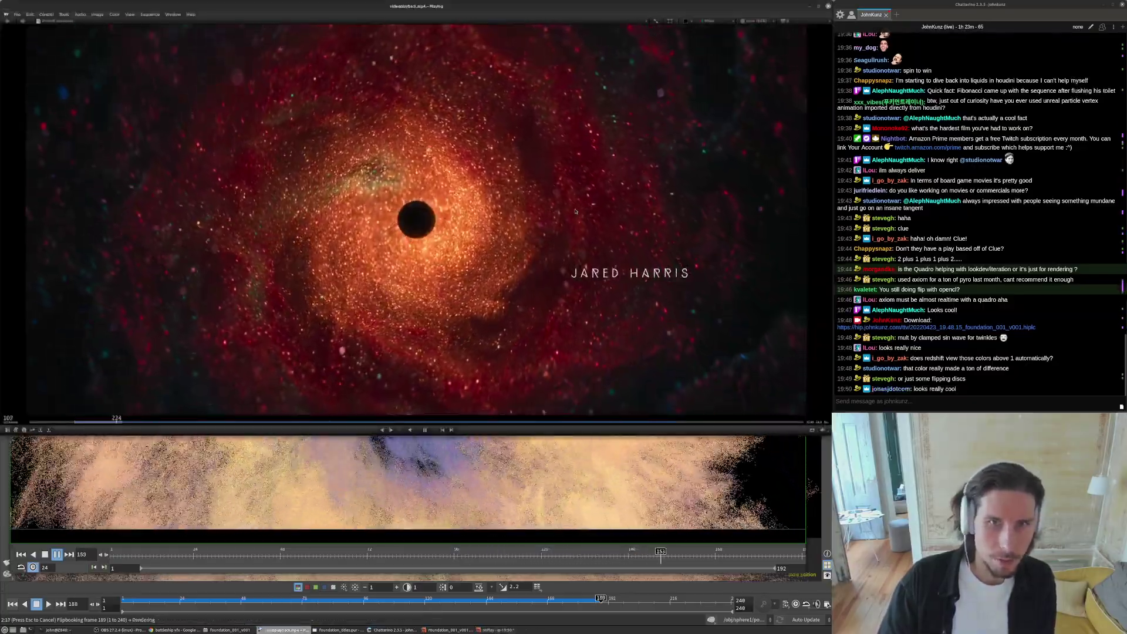
click(449, 498)
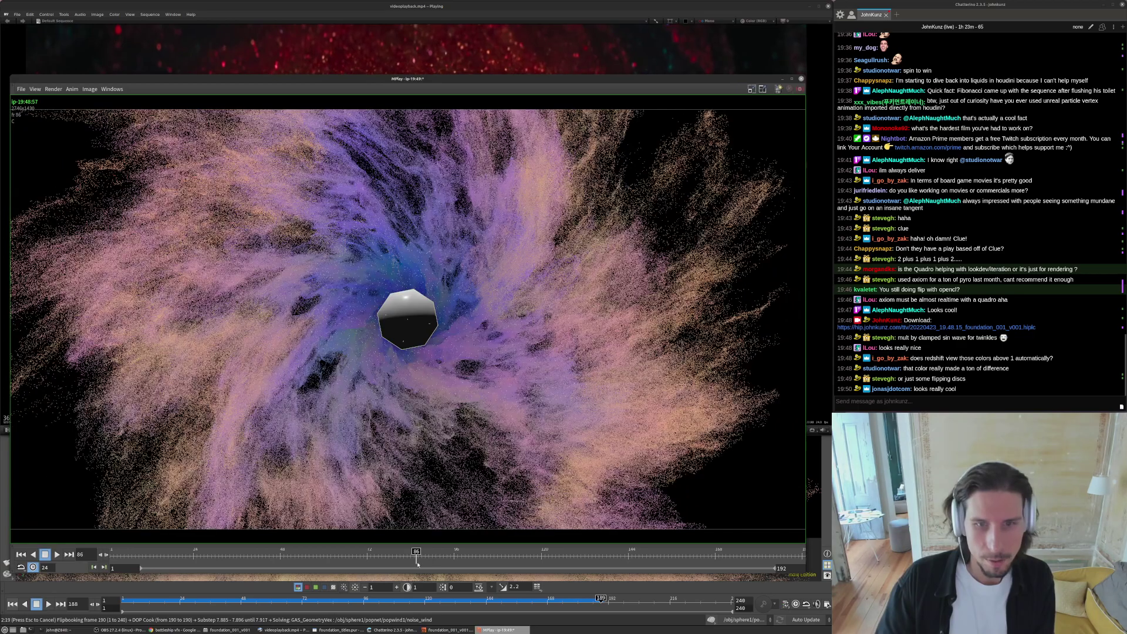
- Set MPlay's playback rate to 4 frames per second and review the flipbook in slow motion with the whole frame in view
double_click(45, 568)
text(4)
key(Return)
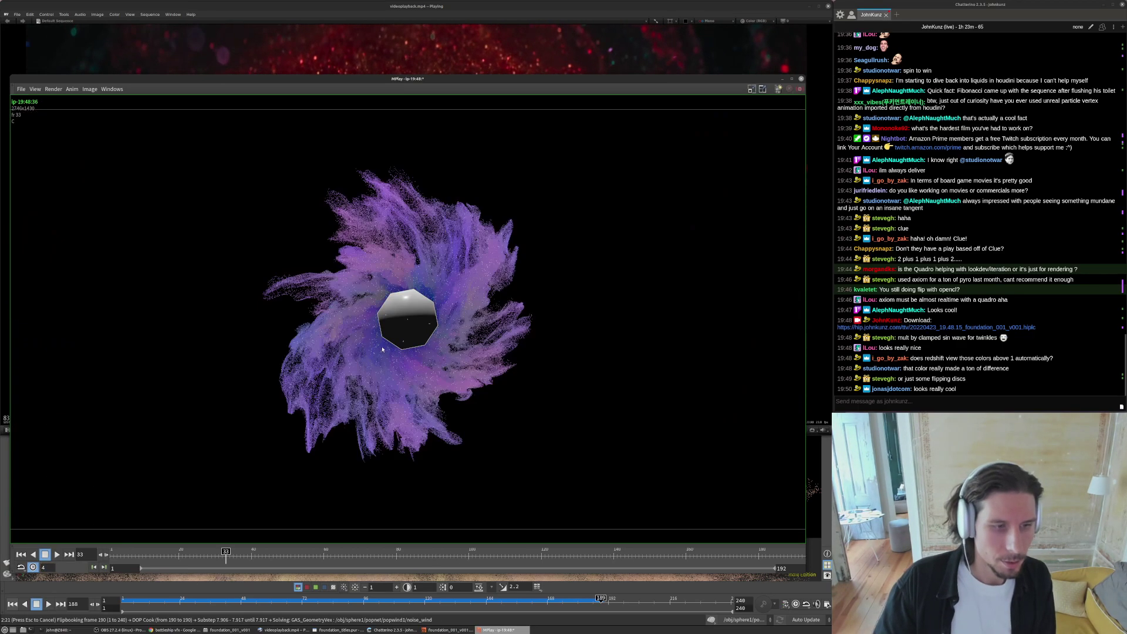
key(Up)
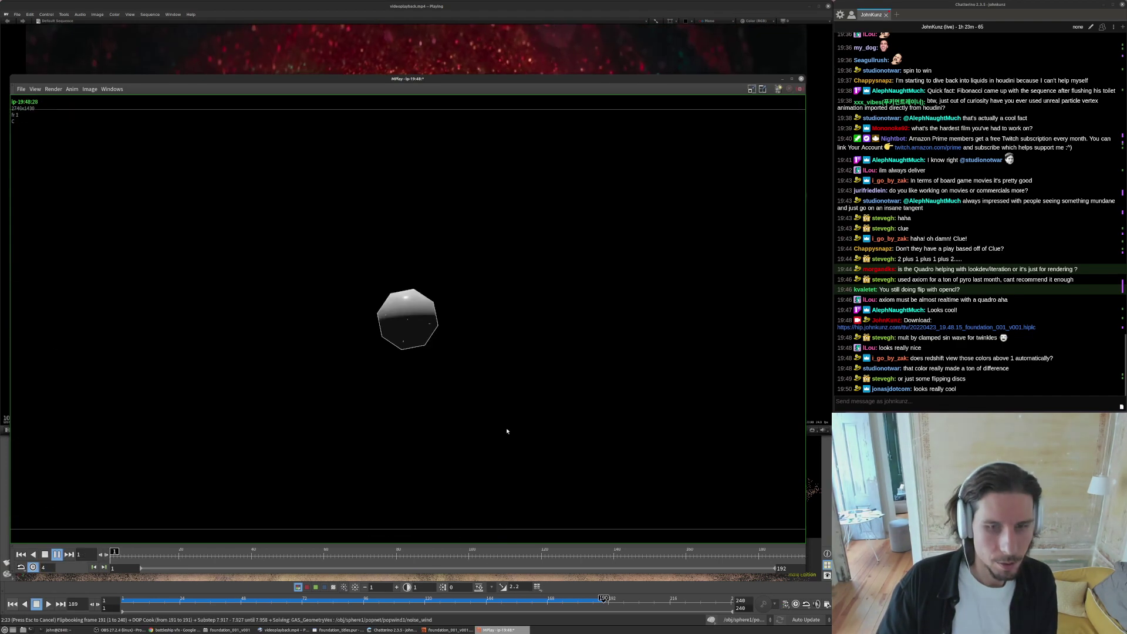
key(Up)
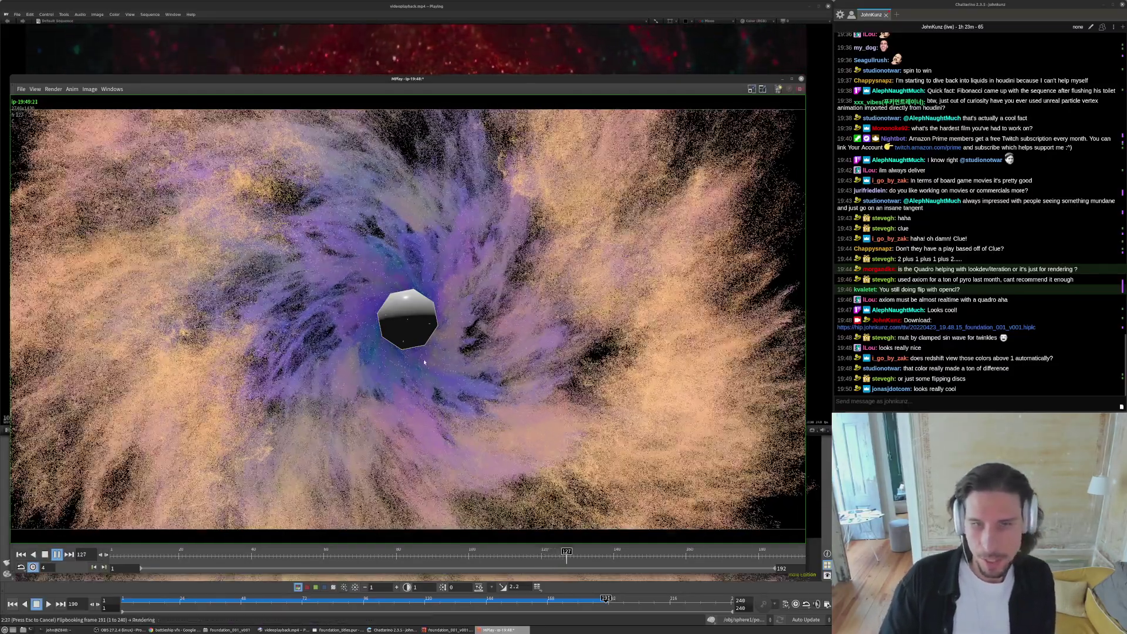
scroll(420, 351, down, 2)
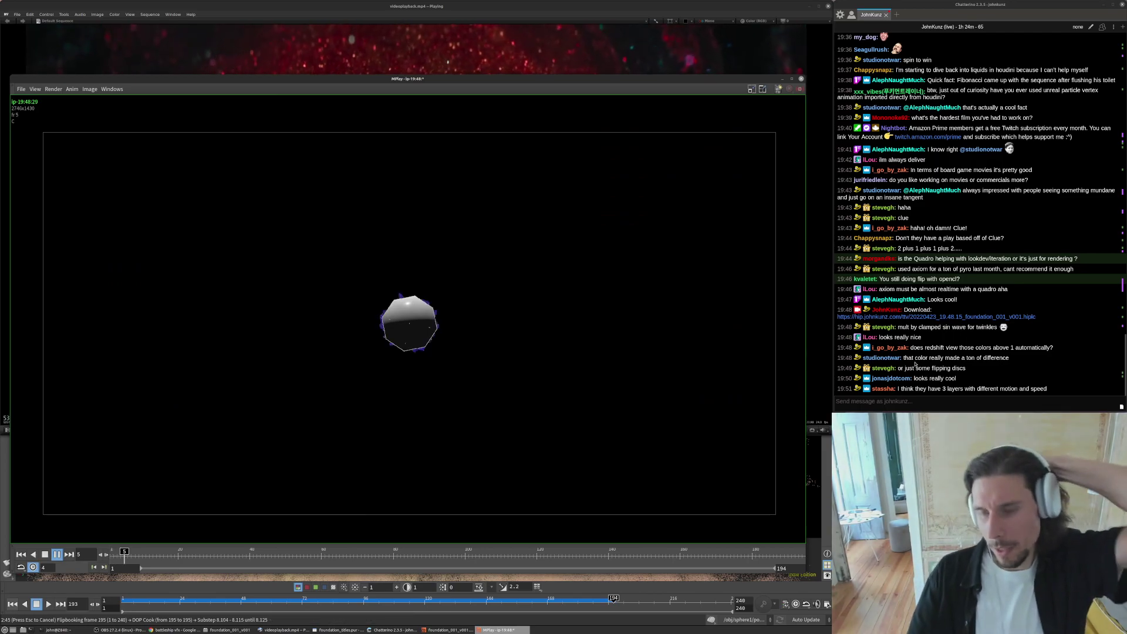
- Switch to the Chatterino chat and highlight the message "or just some flipping discs" while reading it
triple_click(932, 381)
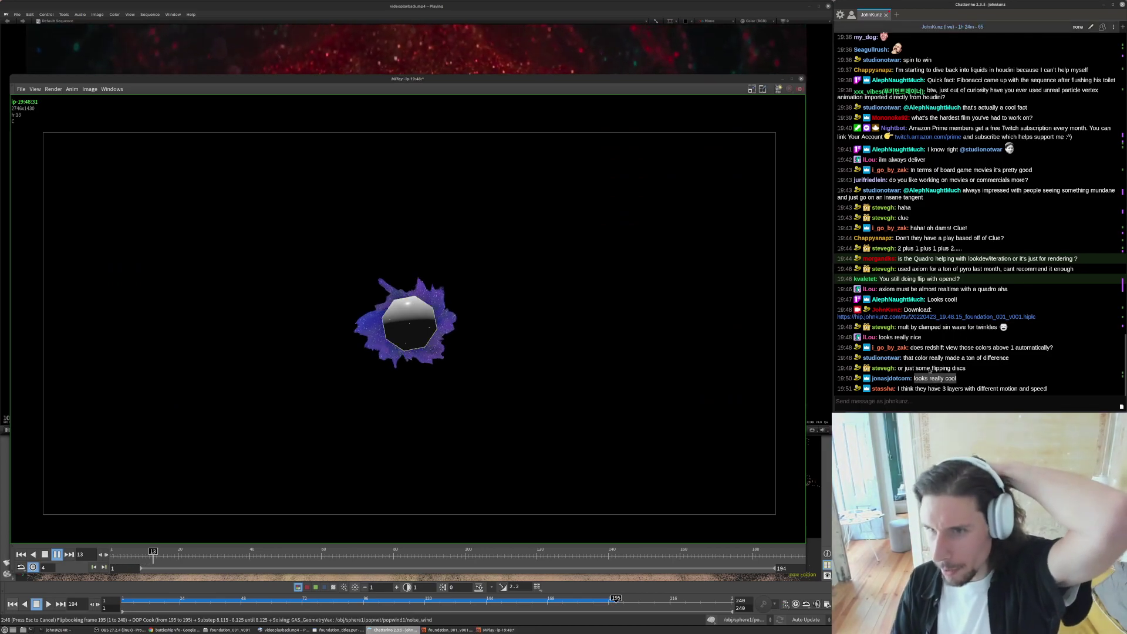
triple_click(928, 368)
double_click(927, 369)
triple_click(927, 369)
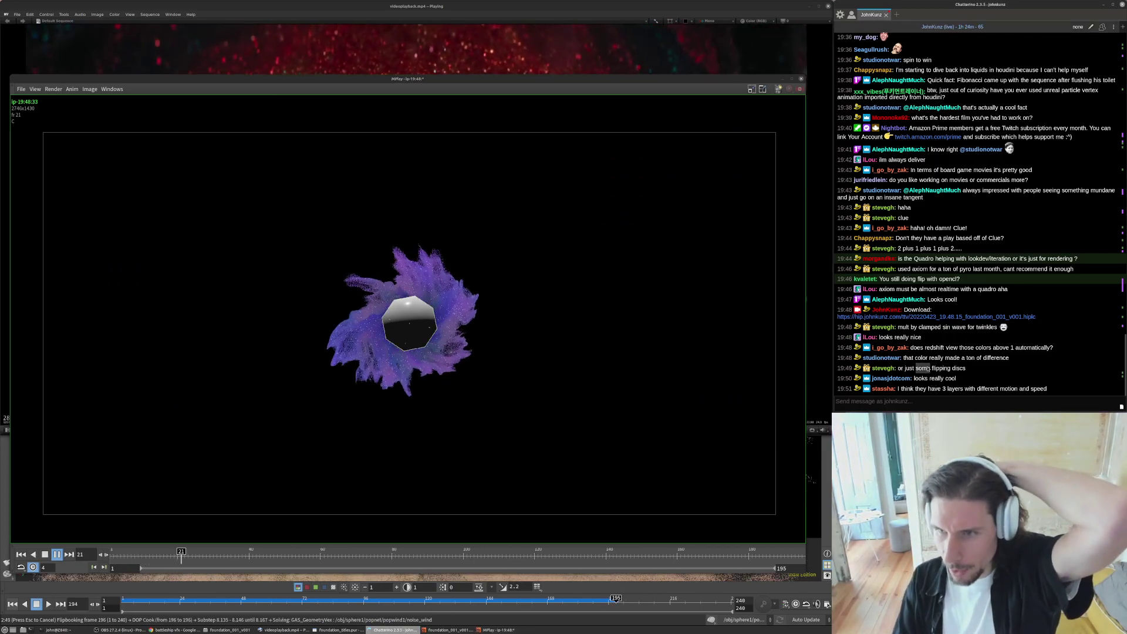
double_click(927, 369)
double_click(927, 369)
triple_click(928, 369)
double_click(927, 370)
triple_click(927, 370)
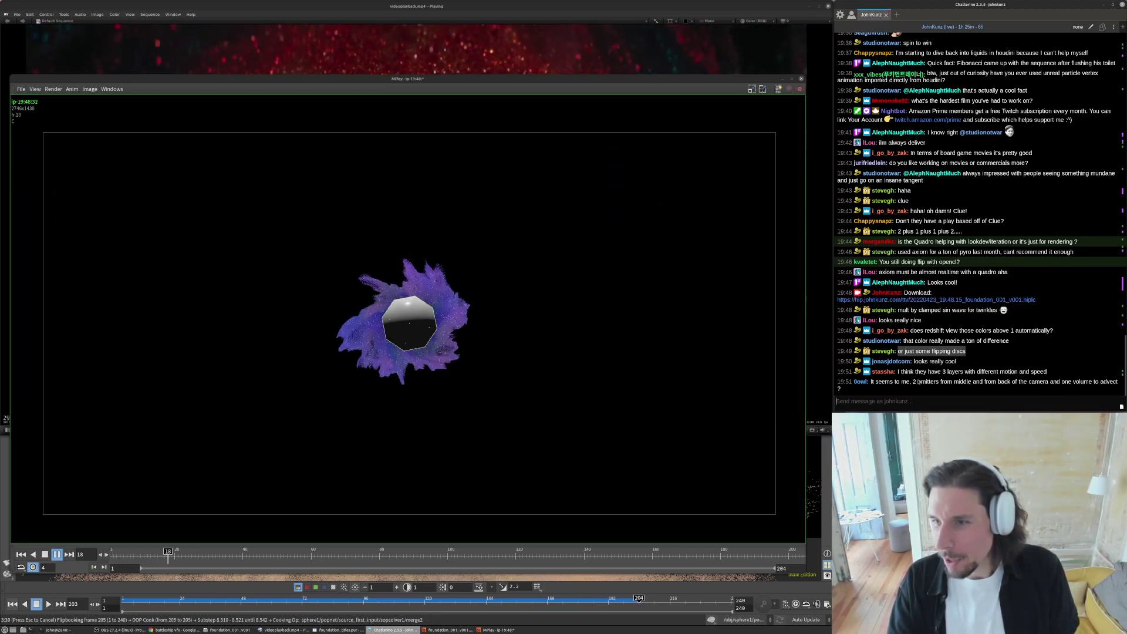
- Compare the slow-motion flipbook in MPlay with the black-hole shot of the reference clip
click(506, 344)
click(508, 54)
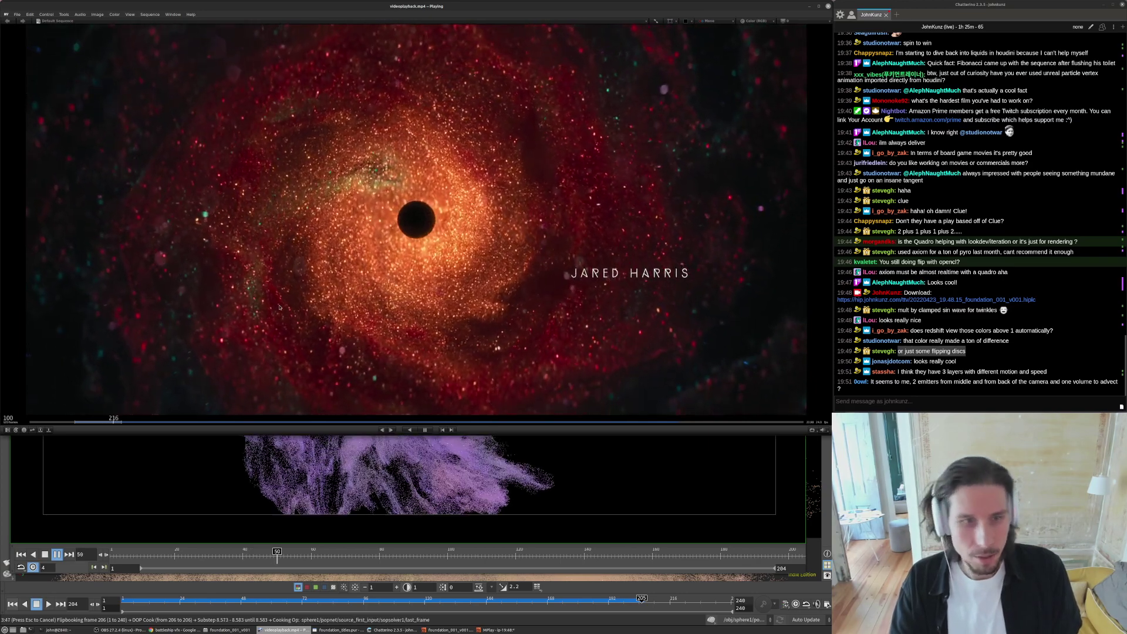
click(437, 483)
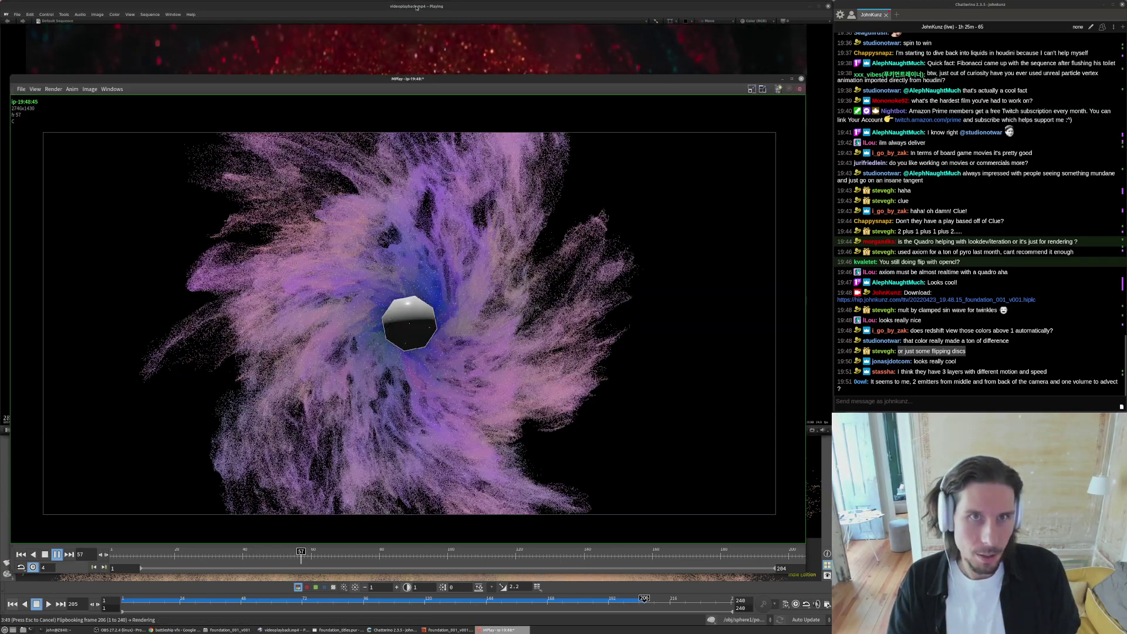
- Bring the reference clip forward and scrub through its other title shots, examining the stone face and the glowing fibre network for glitter
click(413, 49)
drag(418, 422, 668, 421)
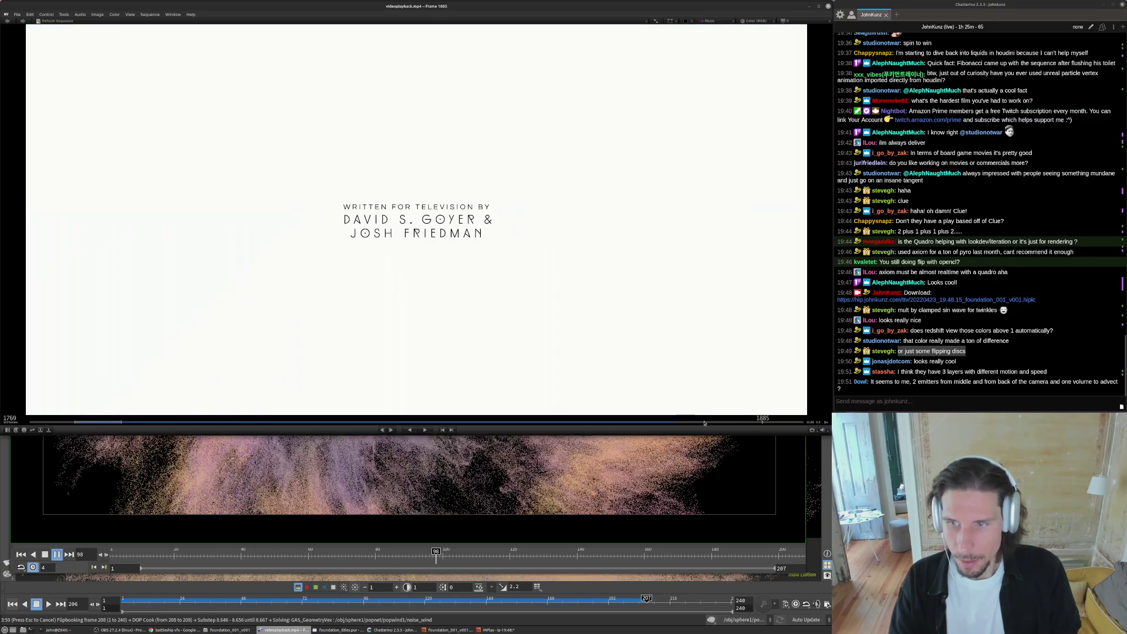
click(686, 421)
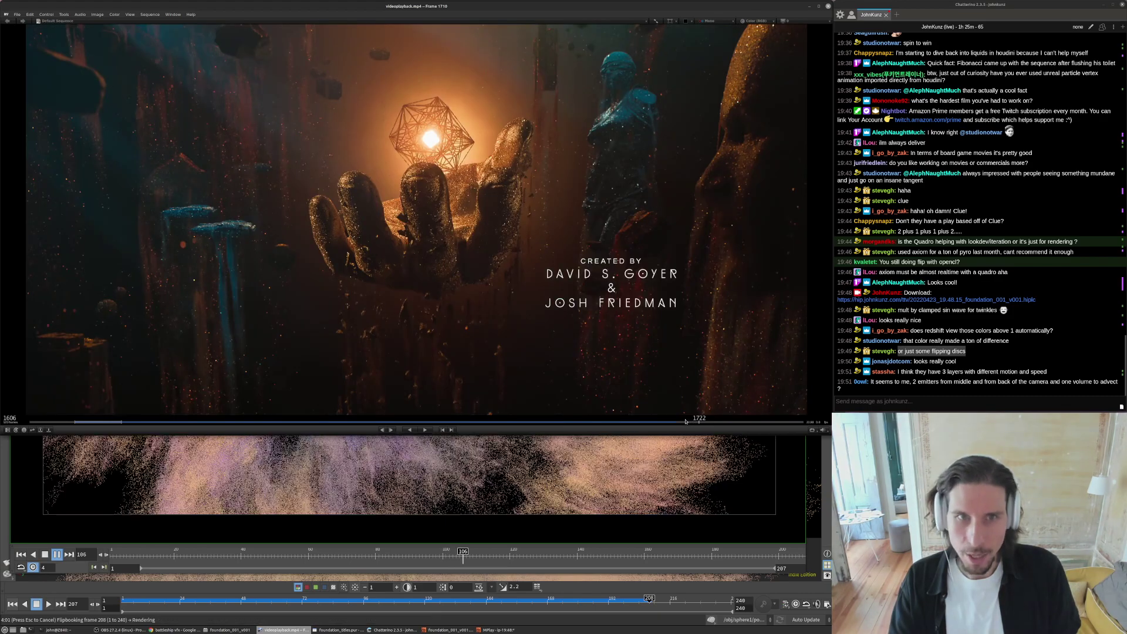
drag(640, 422, 544, 433)
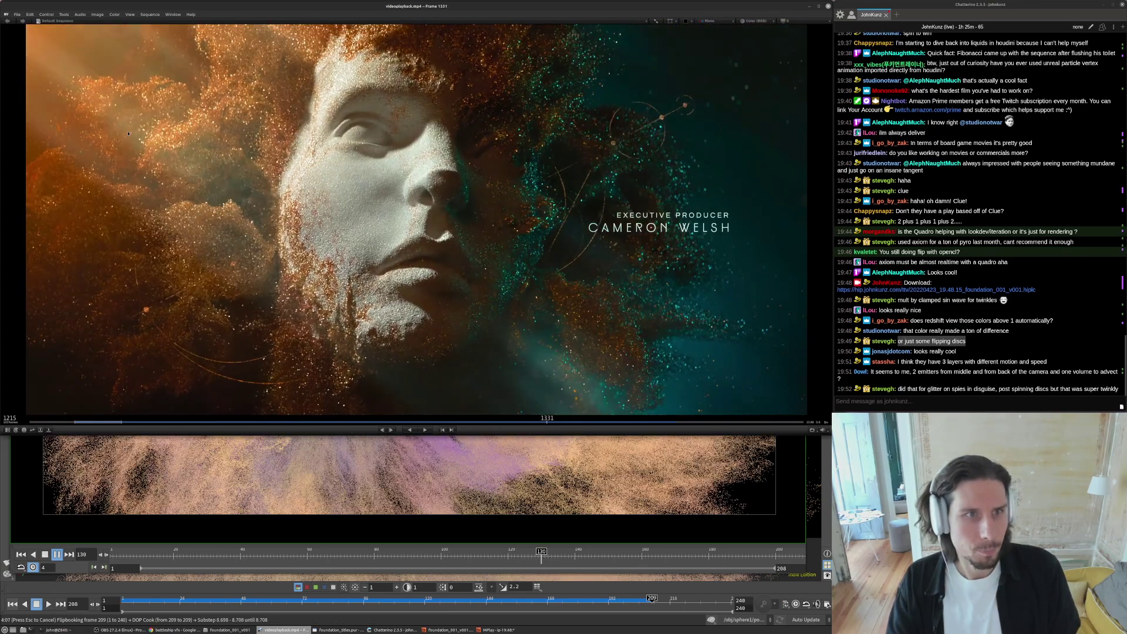
key(space)
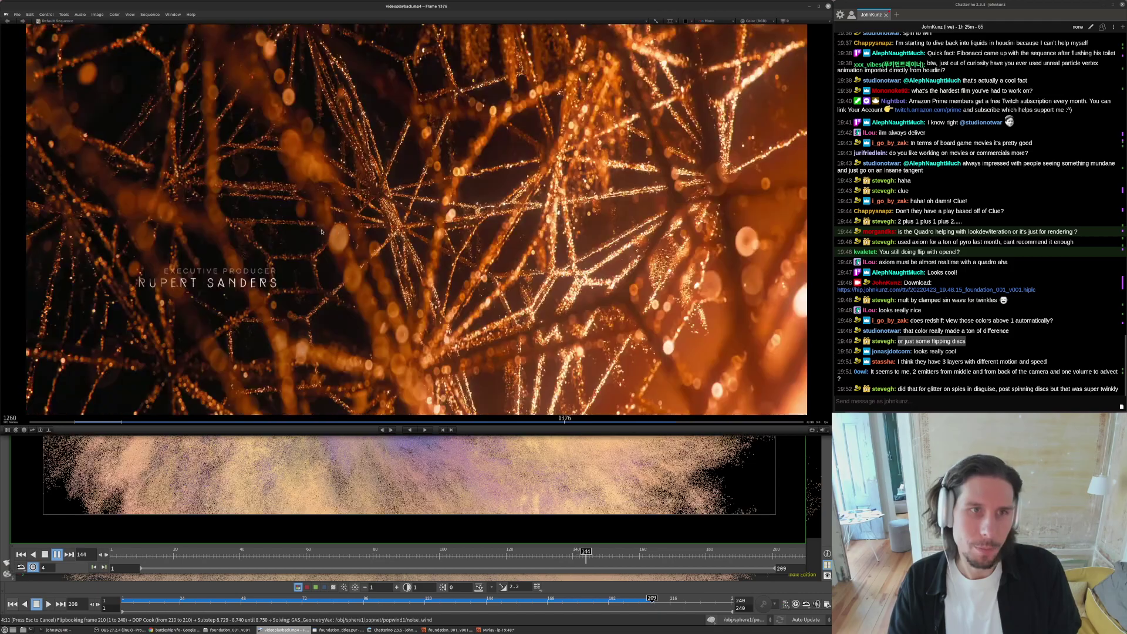
drag(321, 231, 134, 278)
drag(240, 259, 213, 141)
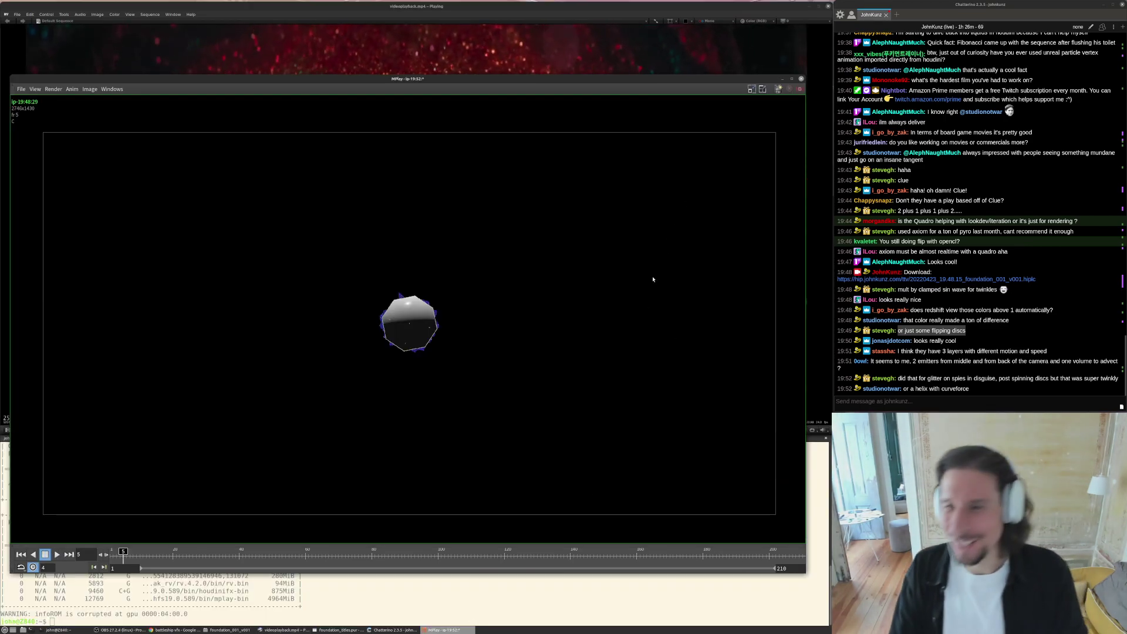
- Check the GPU memory usage per process in the terminal, and return to MPlay, lowering its window to uncover the reference clip
drag(603, 571, 603, 573)
click(400, 599)
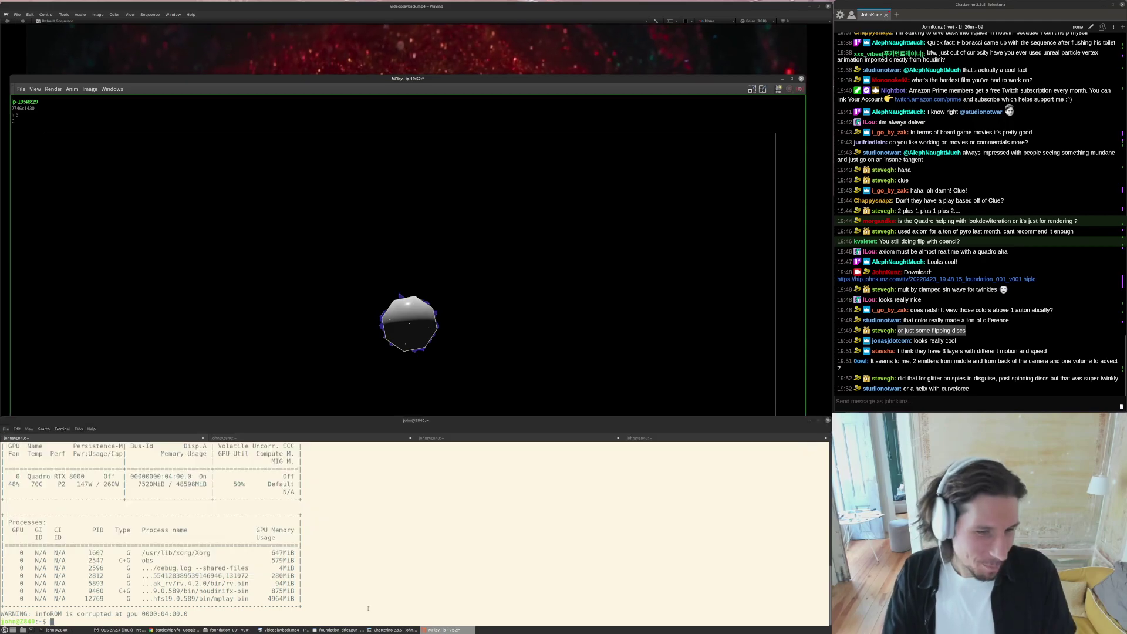
click(692, 211)
drag(706, 77, 704, 163)
click(998, 281)
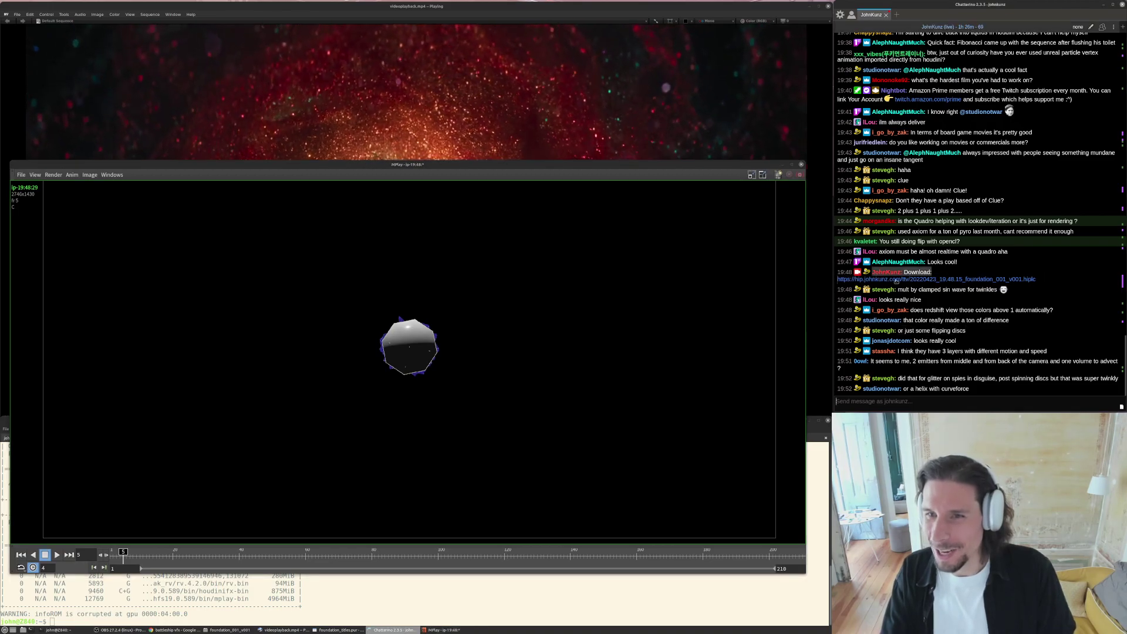
- Reposition the MPlay window and play the flipbook at 24 fps, examining its blue, red and green channels individually
drag(498, 165, 521, 93)
key(Up)
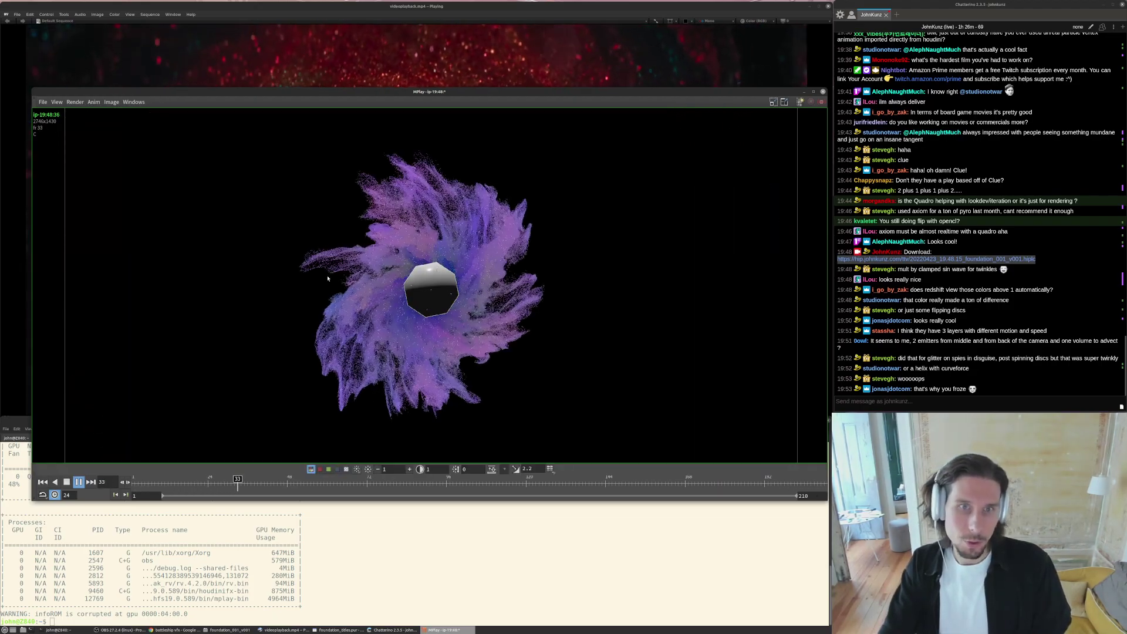
click(328, 469)
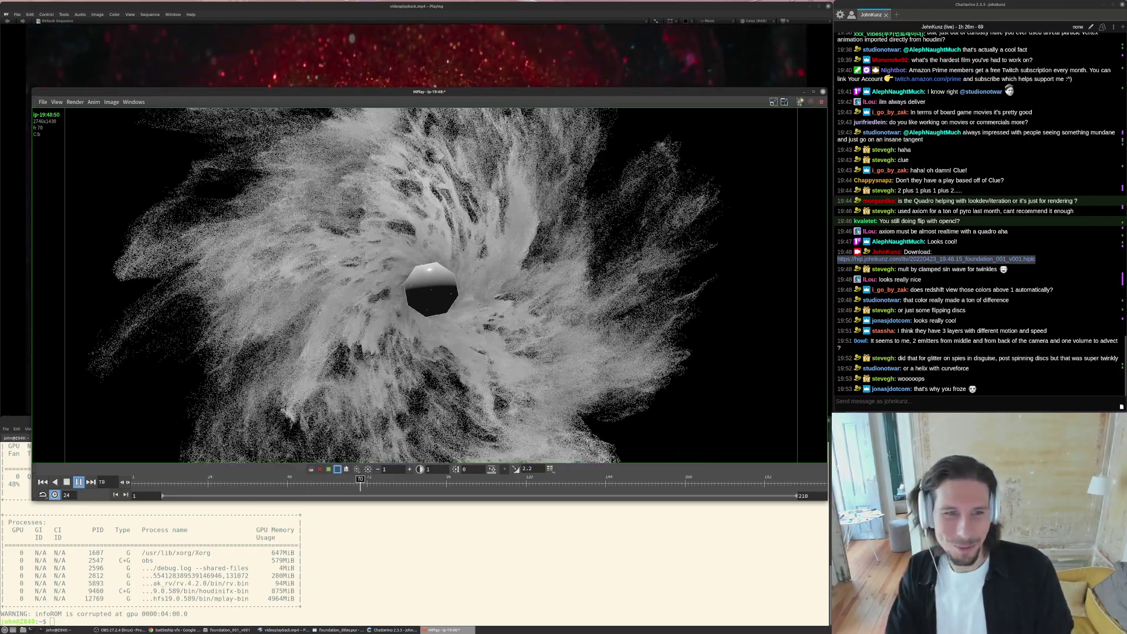
click(319, 469)
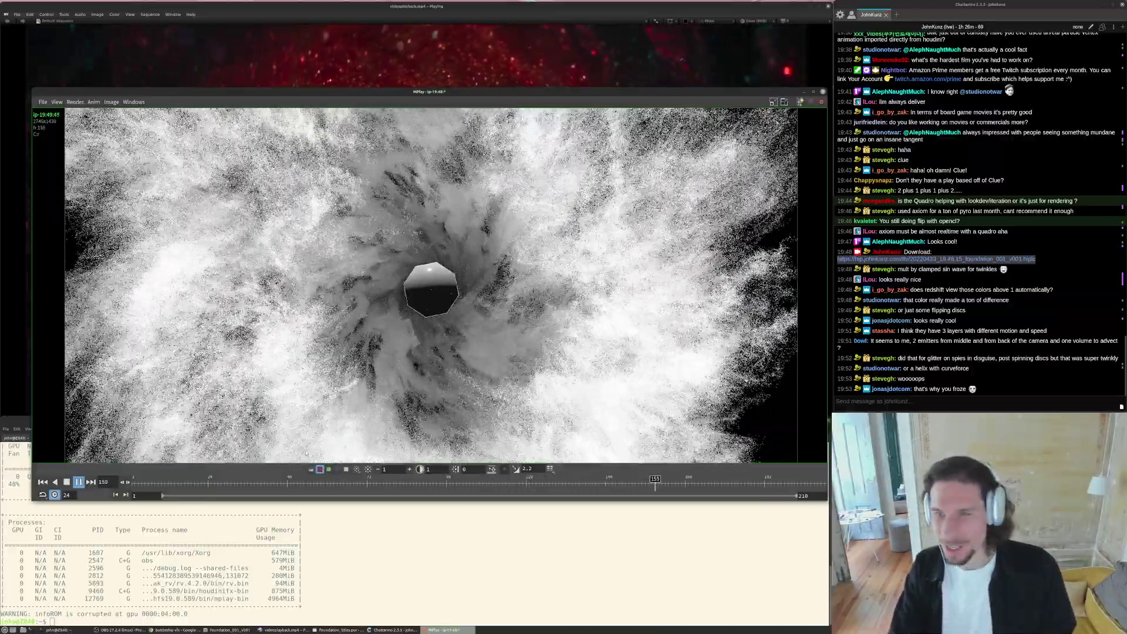
click(328, 469)
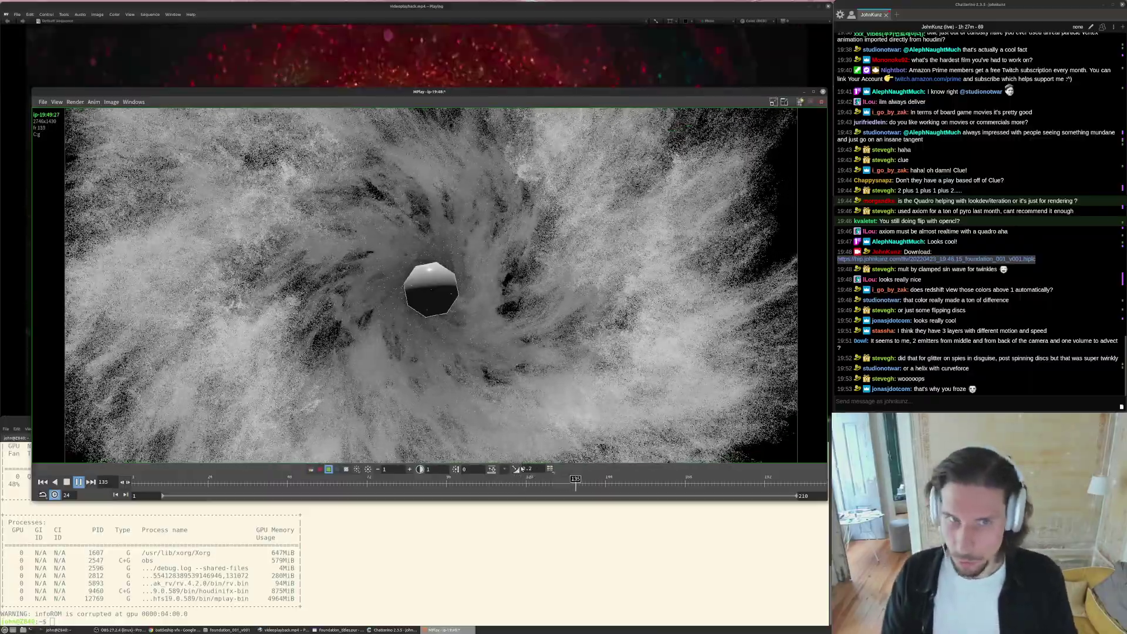
- Scrub the flipbook's green channel around frames 108 to 110 and resume playback
drag(516, 483, 492, 469)
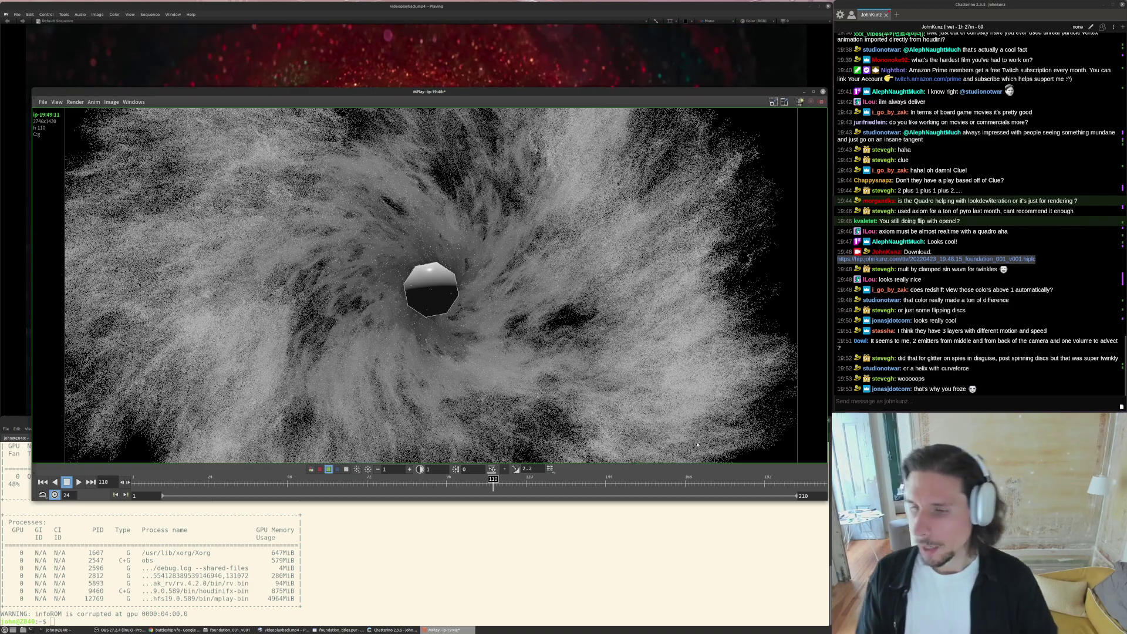
drag(470, 486, 491, 497)
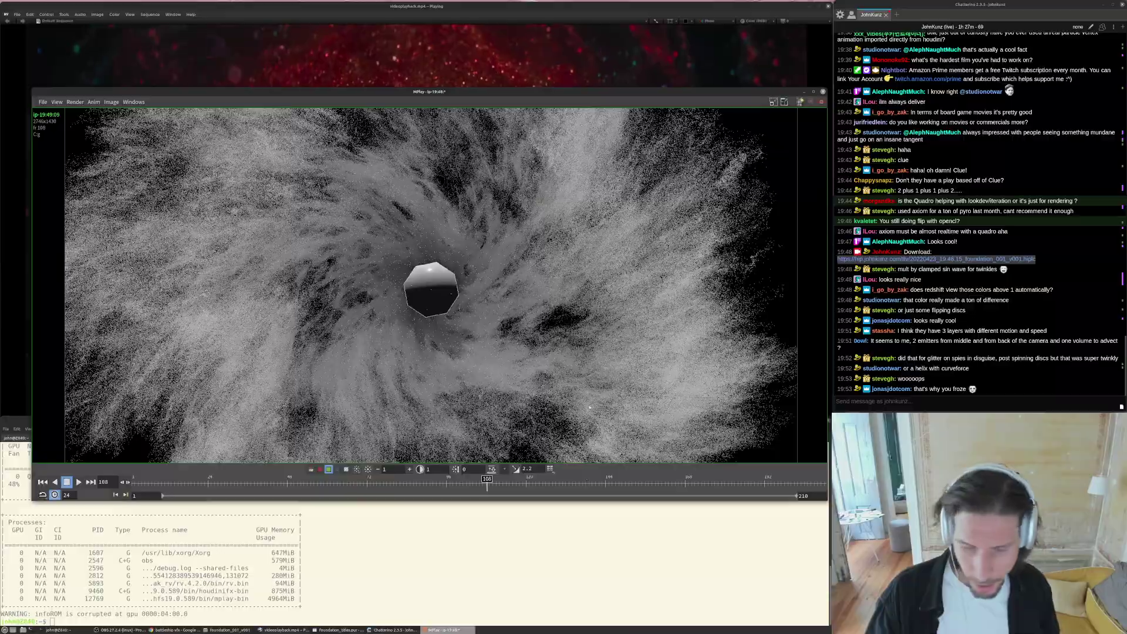
key(Up)
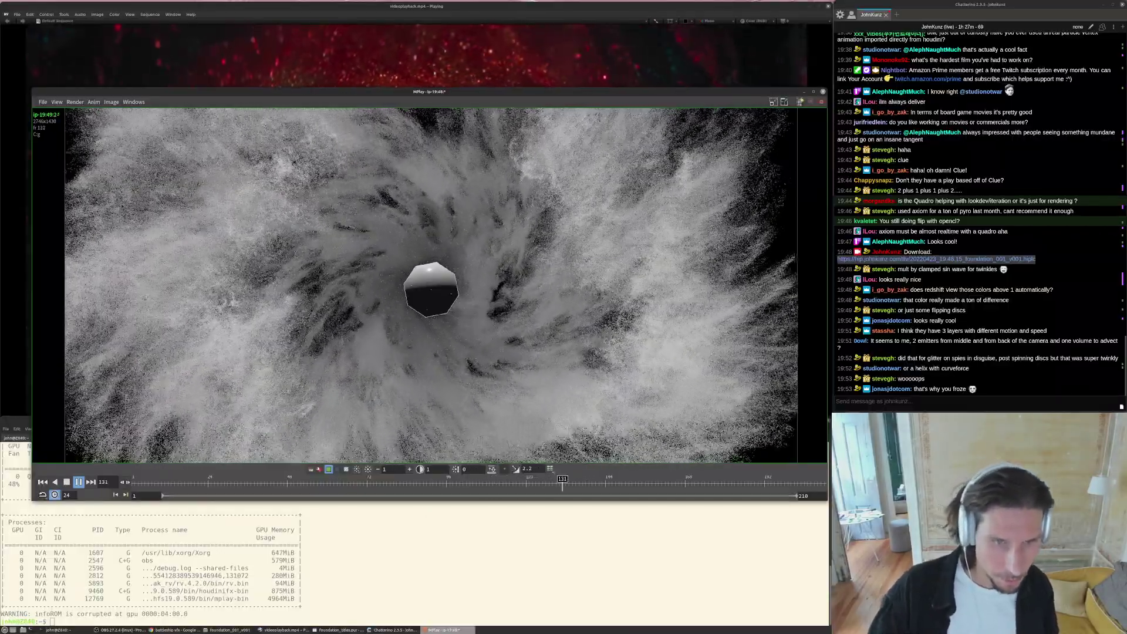
- Review the flipbook's red channel, restore the full-colour display, and lower the MPlay window to uncover the reference clip
click(320, 470)
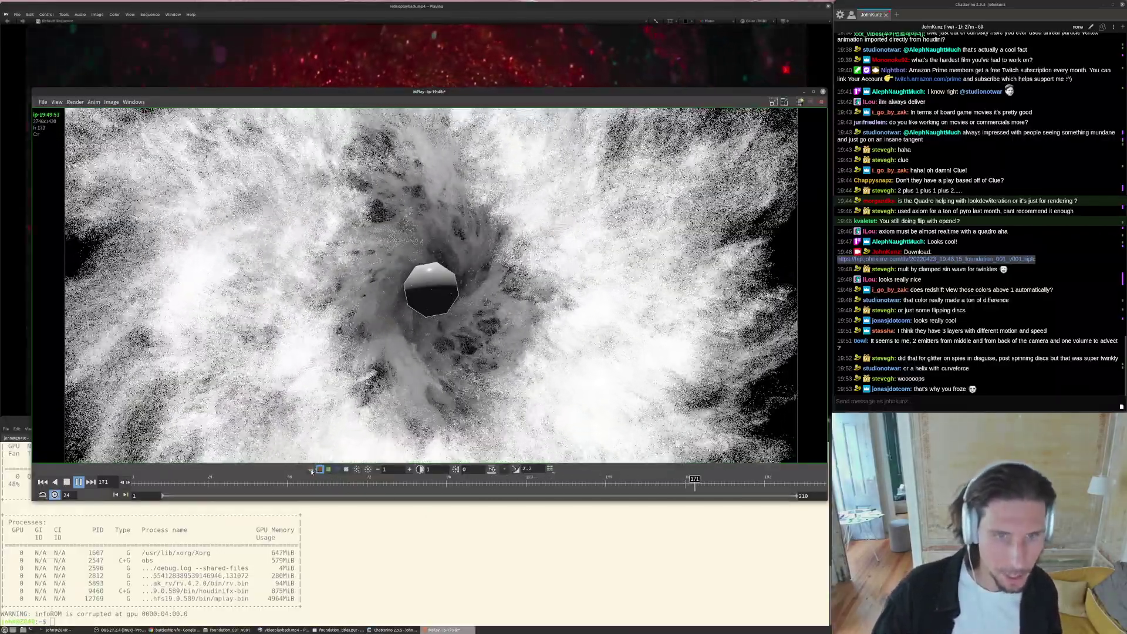
click(311, 469)
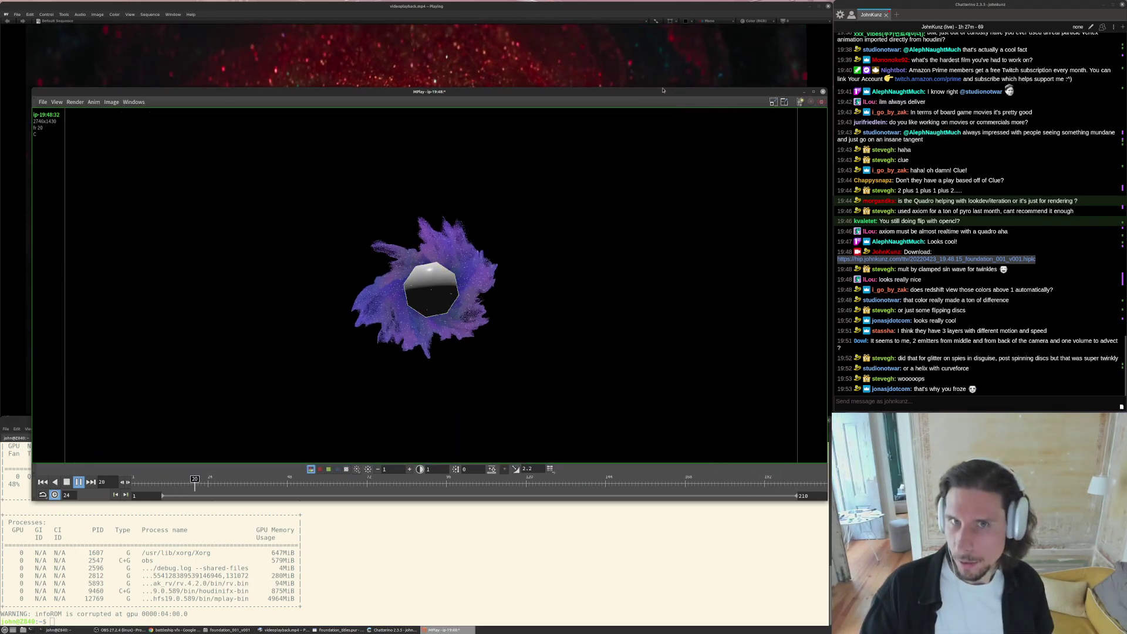
drag(662, 90, 657, 169)
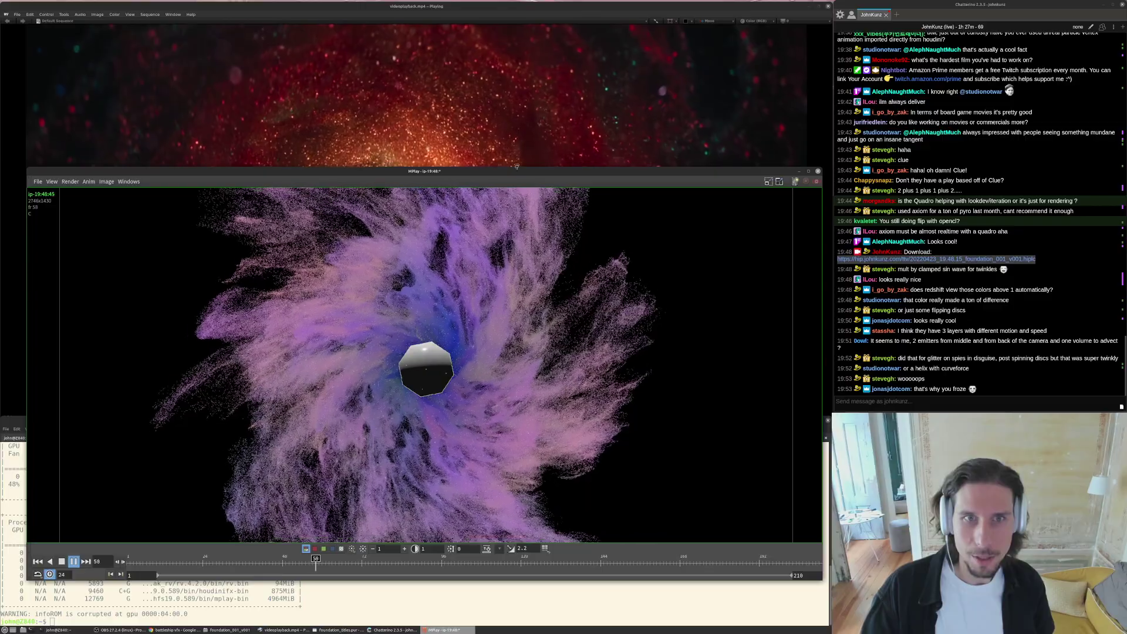